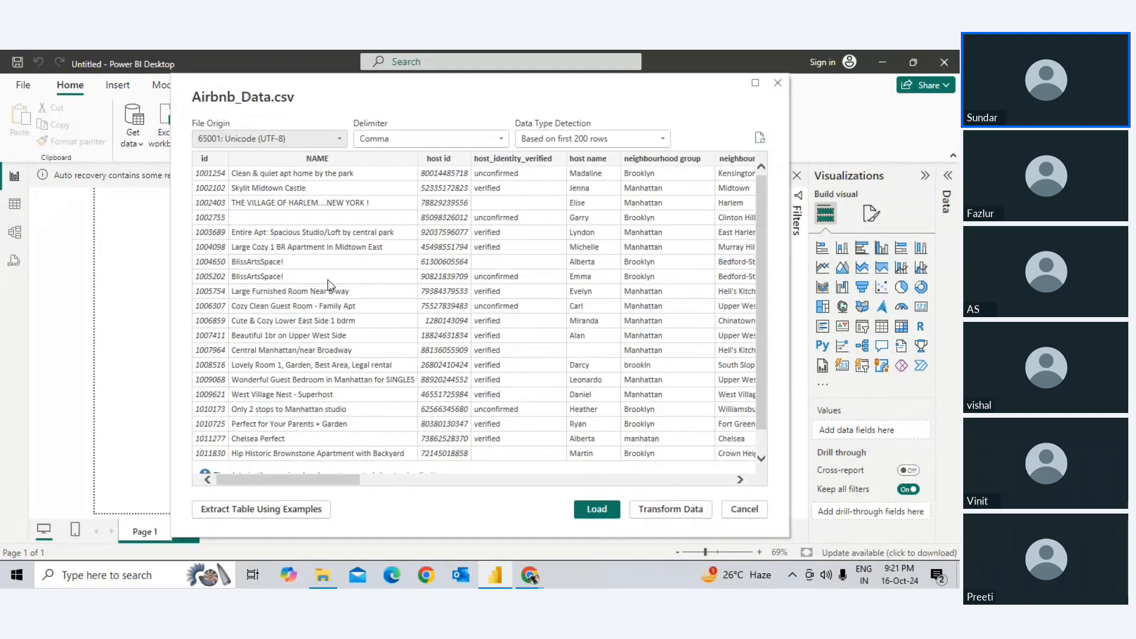
Step: Review the Airbnb_Data.csv import preview, keep data type detection based on the first 200 rows, and open the data for transformation
scroll(337, 269, "down", 1)
scroll(346, 246, "up", 1)
left_click(665, 141)
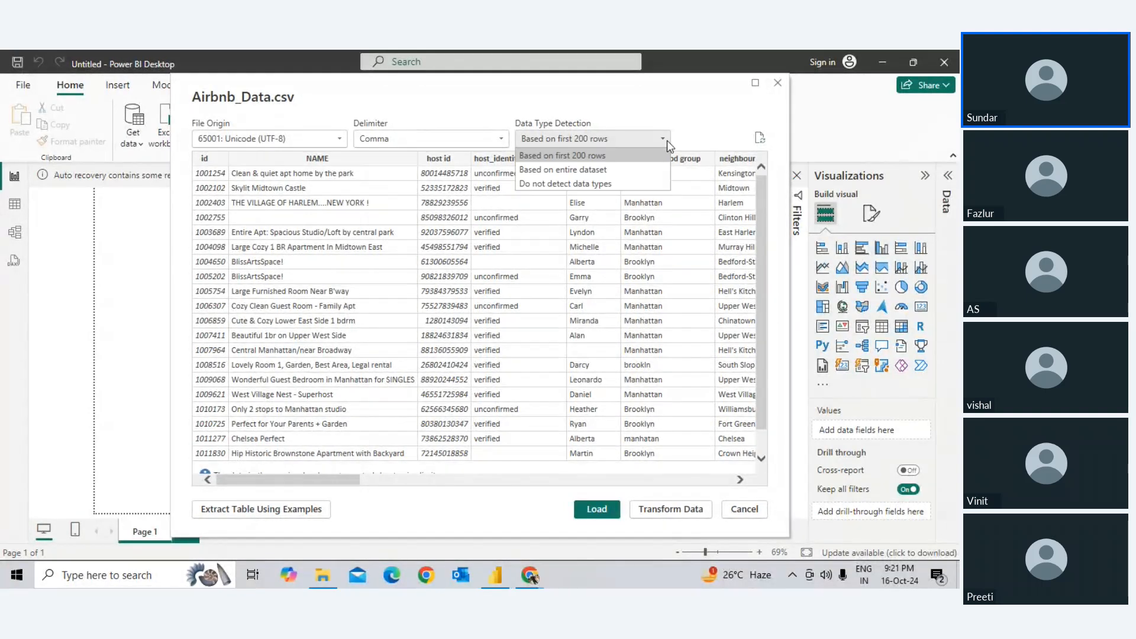
left_click(666, 139)
scroll(659, 388, "down", 1)
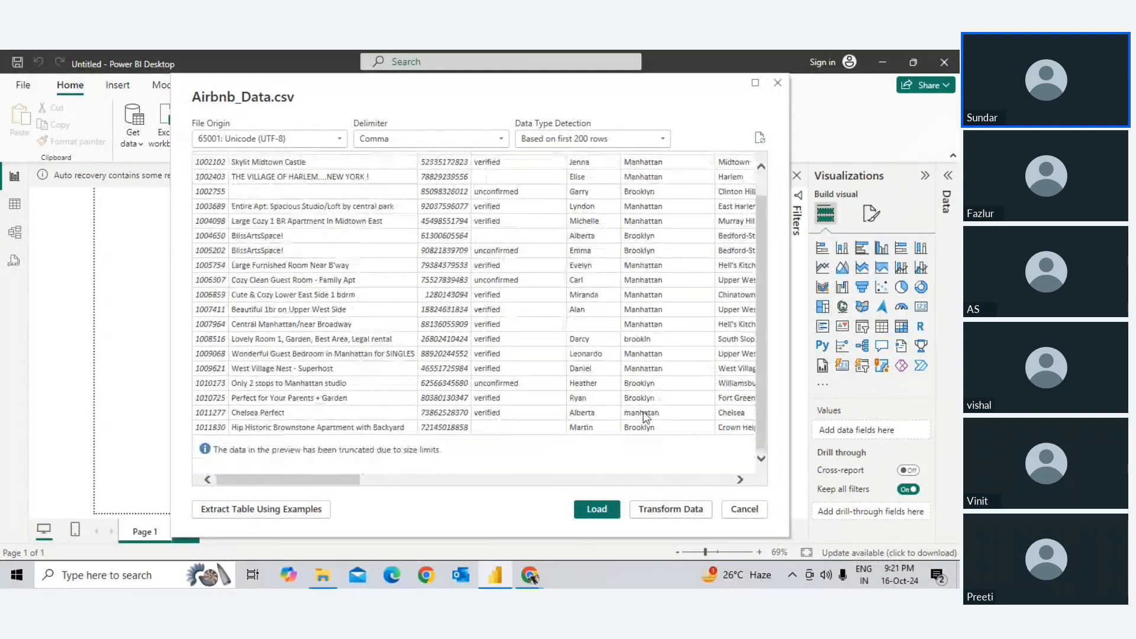
left_click(666, 508)
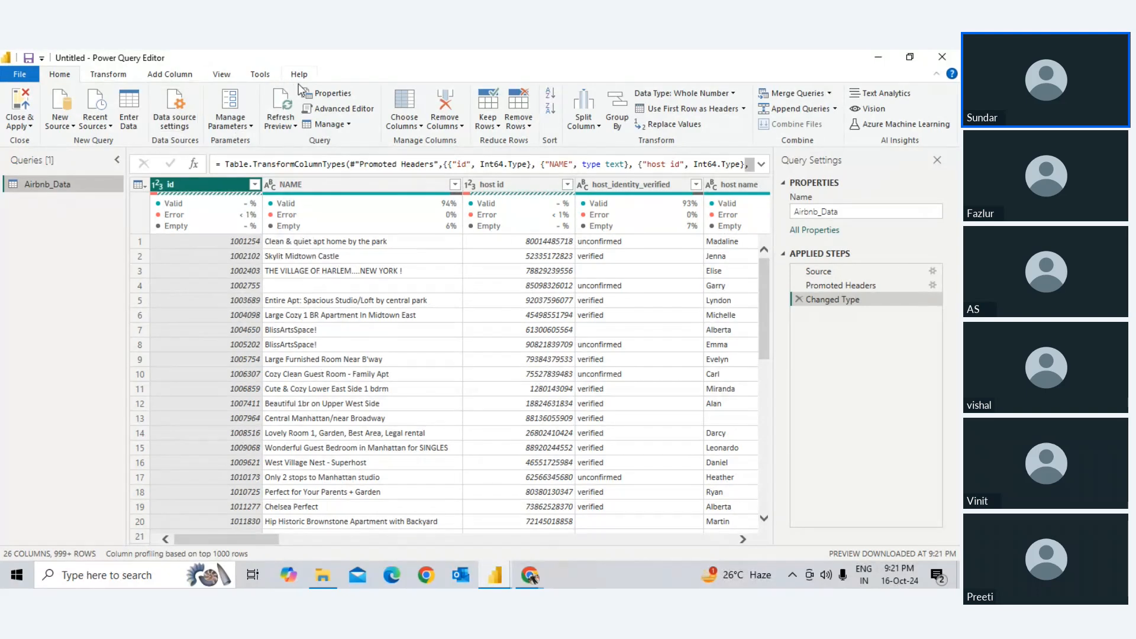
Step: Turn off the column quality display in the data preview
left_click(222, 76)
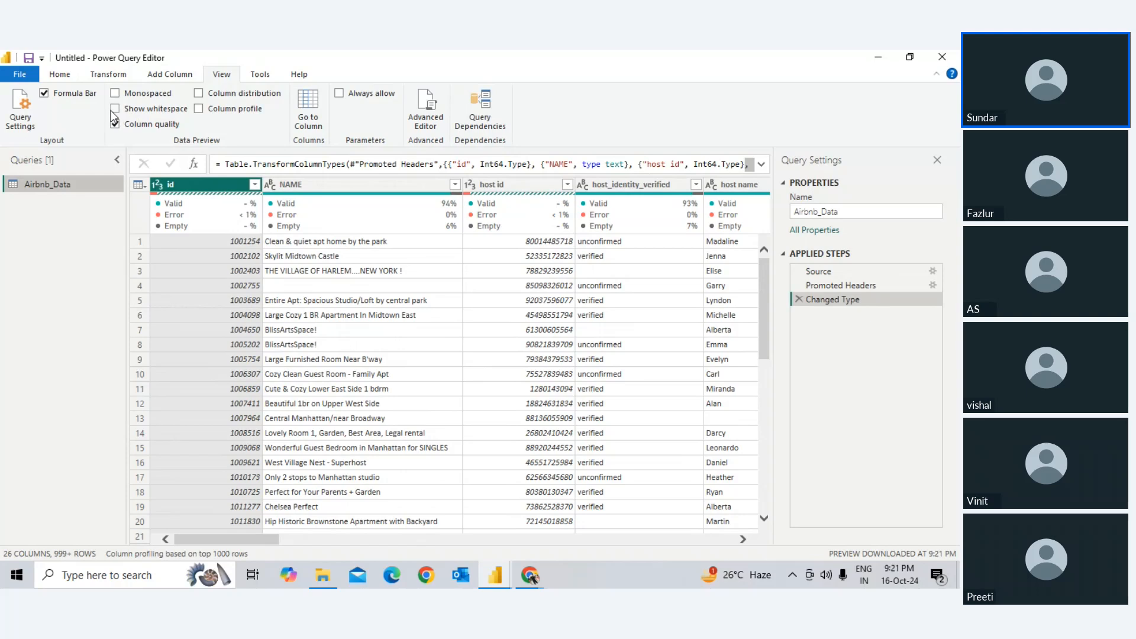
left_click(115, 124)
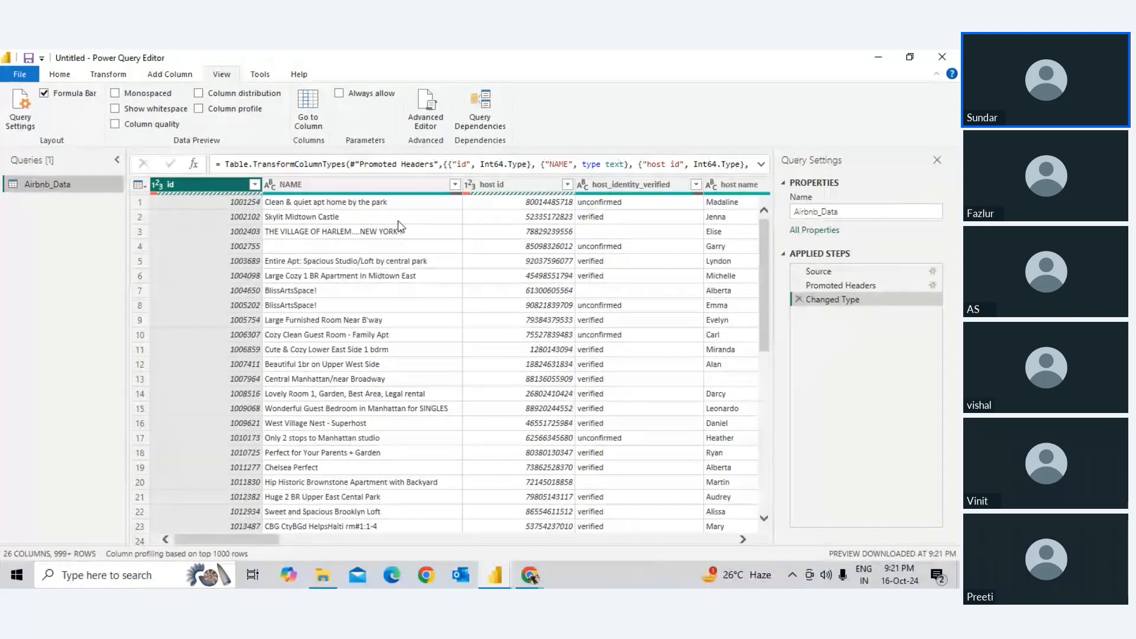
left_click_drag(246, 537, 172, 478)
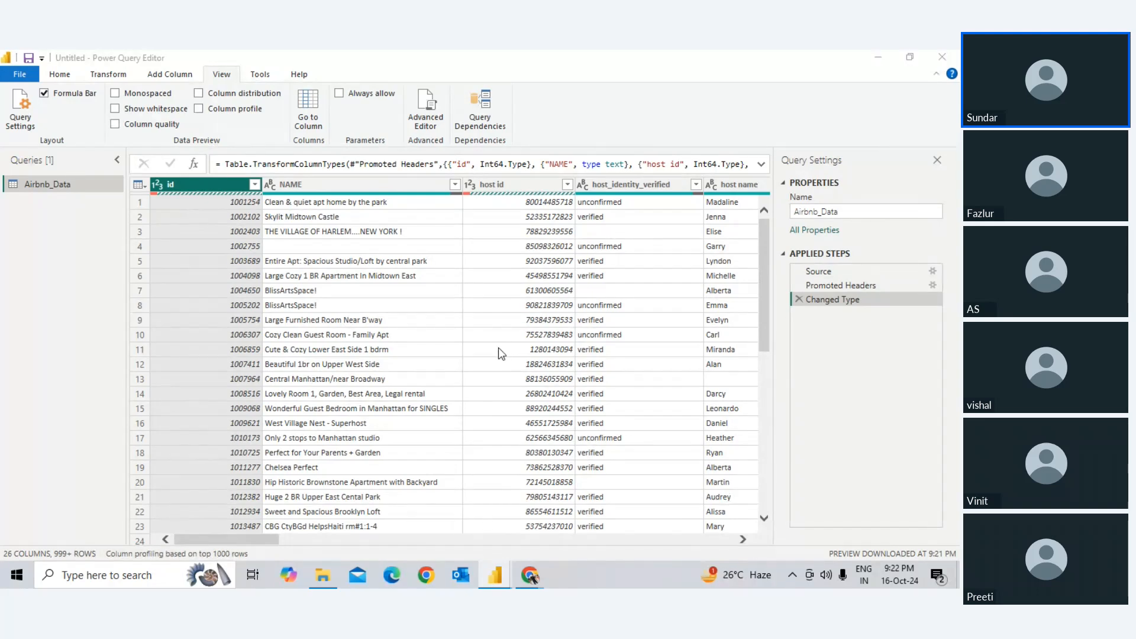
key("alt+Tab")
key("alt+Tab")
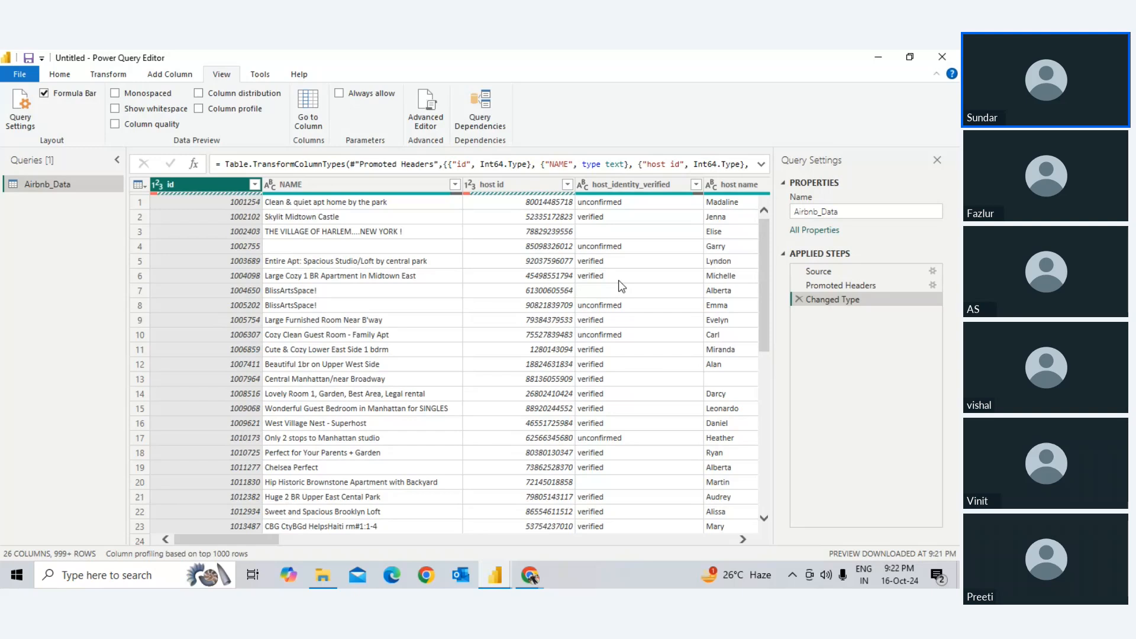
Step: Show column quality in the data preview and examine the valid, error and empty shares of the id, NAME, host id and host_identity_verified columns
left_click(115, 124)
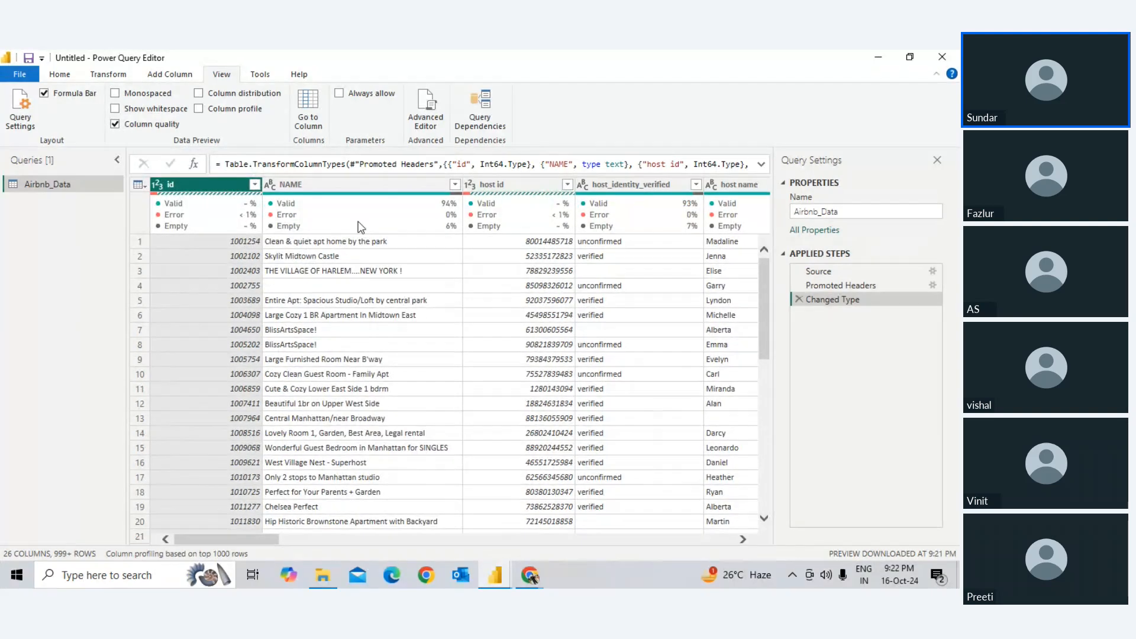
mouse_move(360, 223)
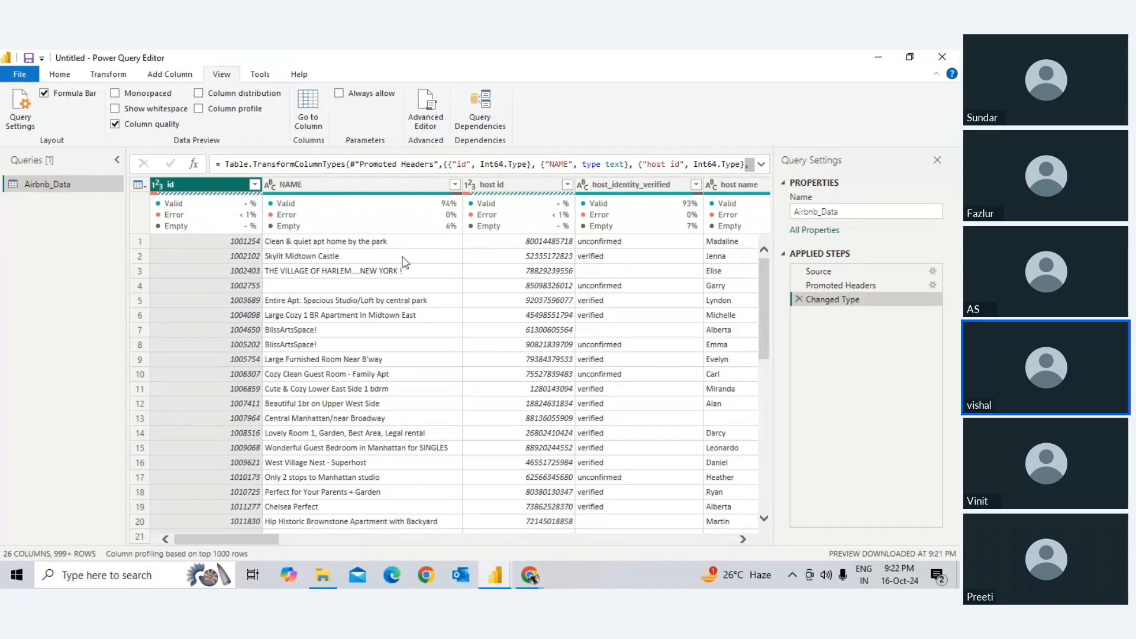
mouse_move(230, 215)
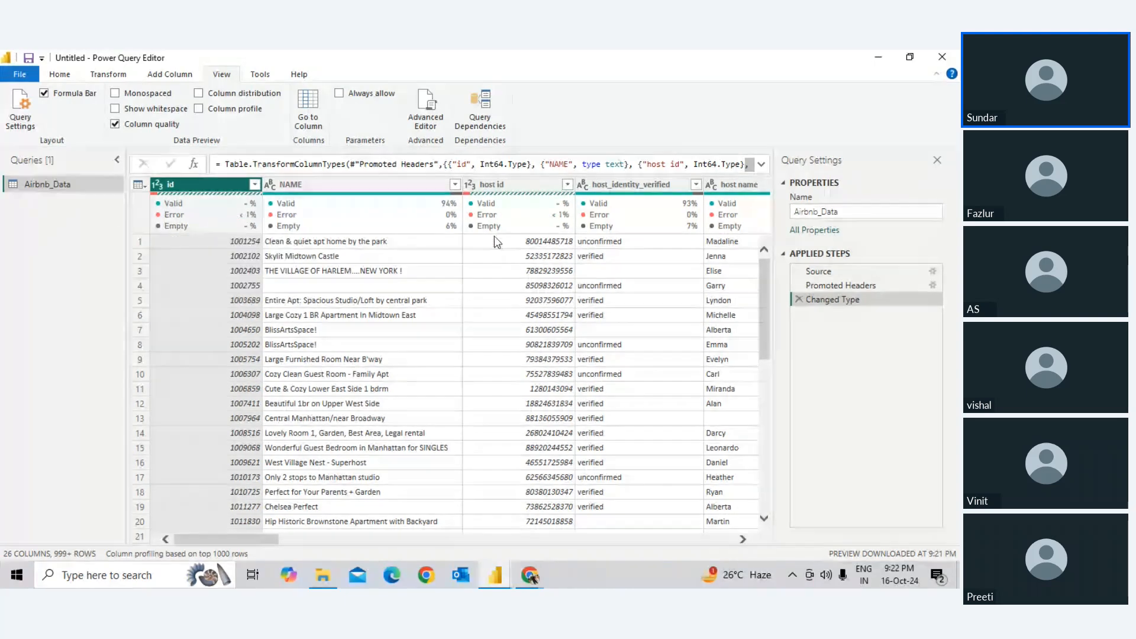
mouse_move(558, 219)
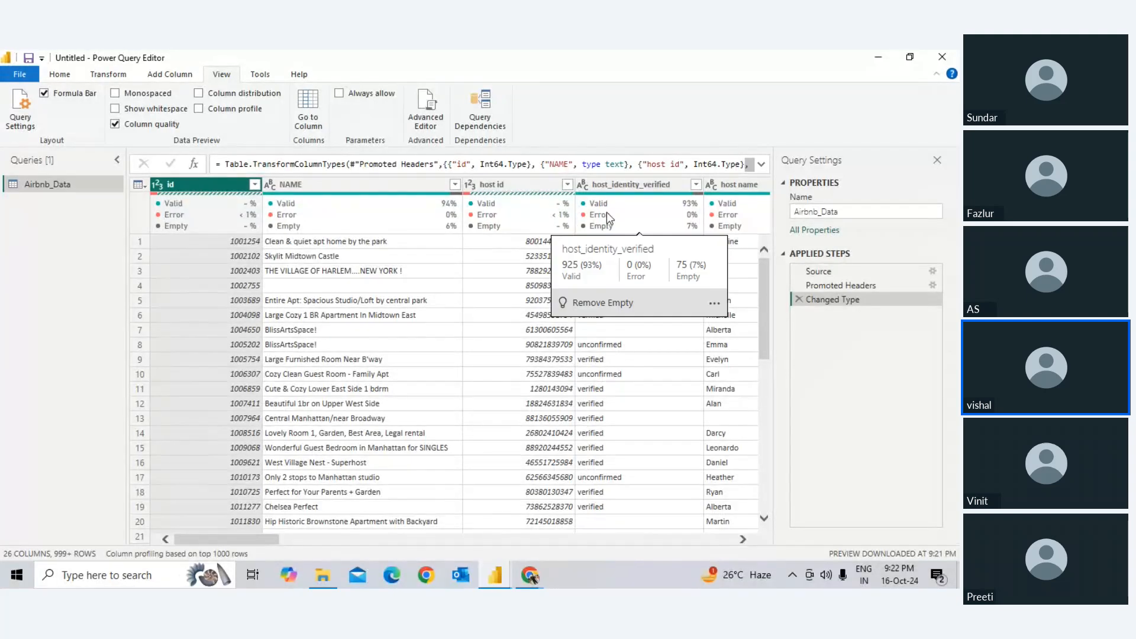
left_click_drag(272, 540, 237, 478)
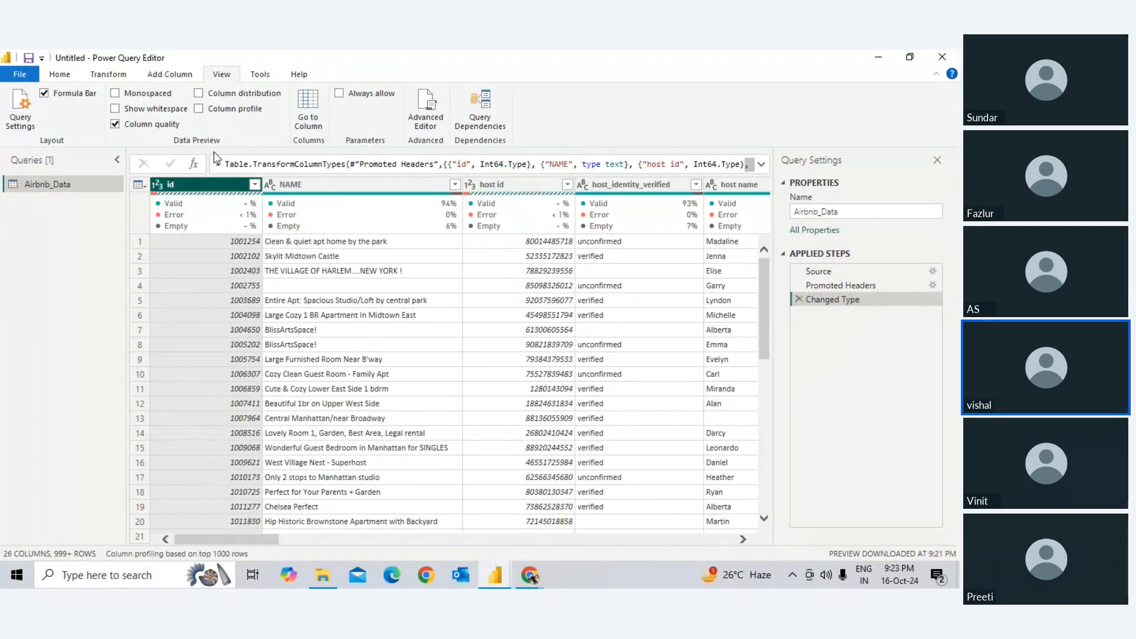
Step: Look through the list of filter values for the id column and close it without filtering
left_click(254, 185)
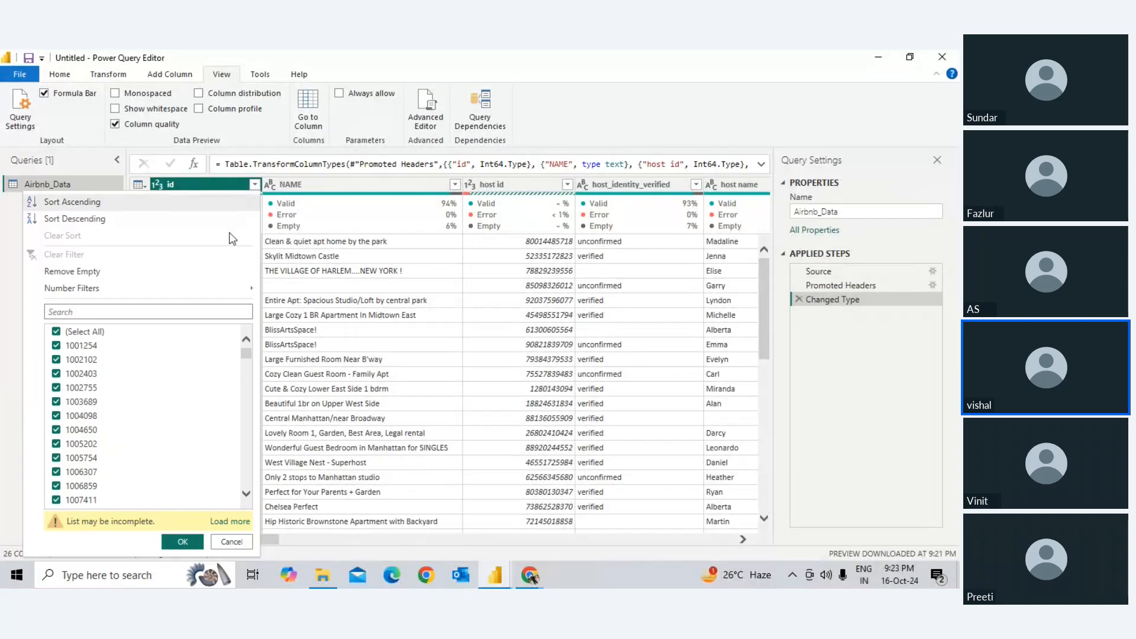
scroll(130, 408, "down", 5)
scroll(129, 408, "down", 20)
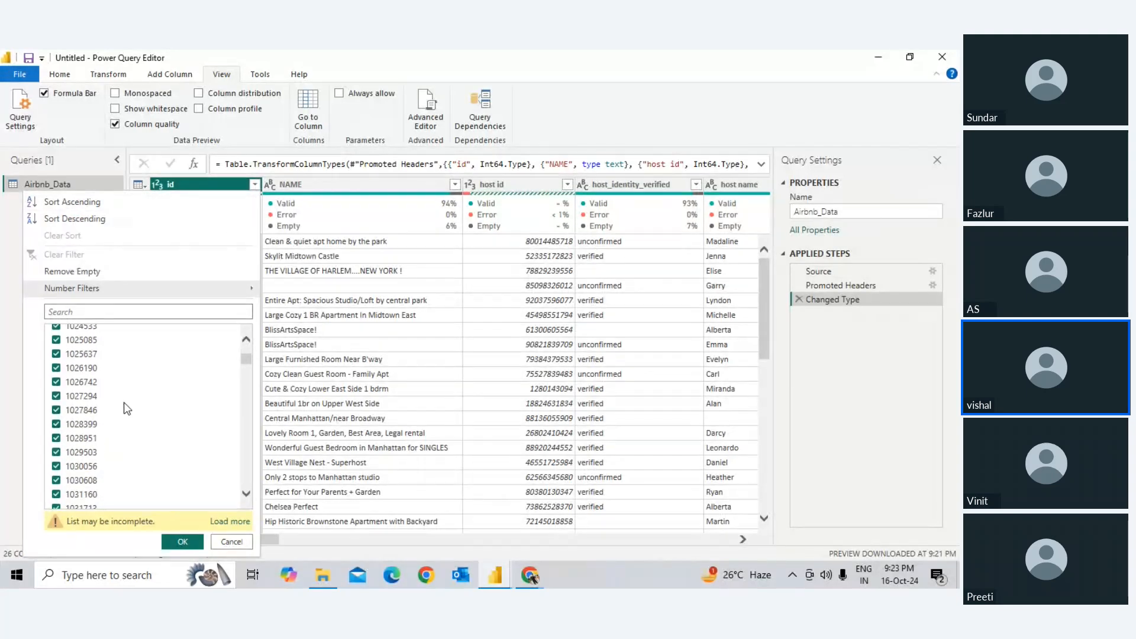
left_click_drag(246, 362, 250, 322)
left_click(316, 244)
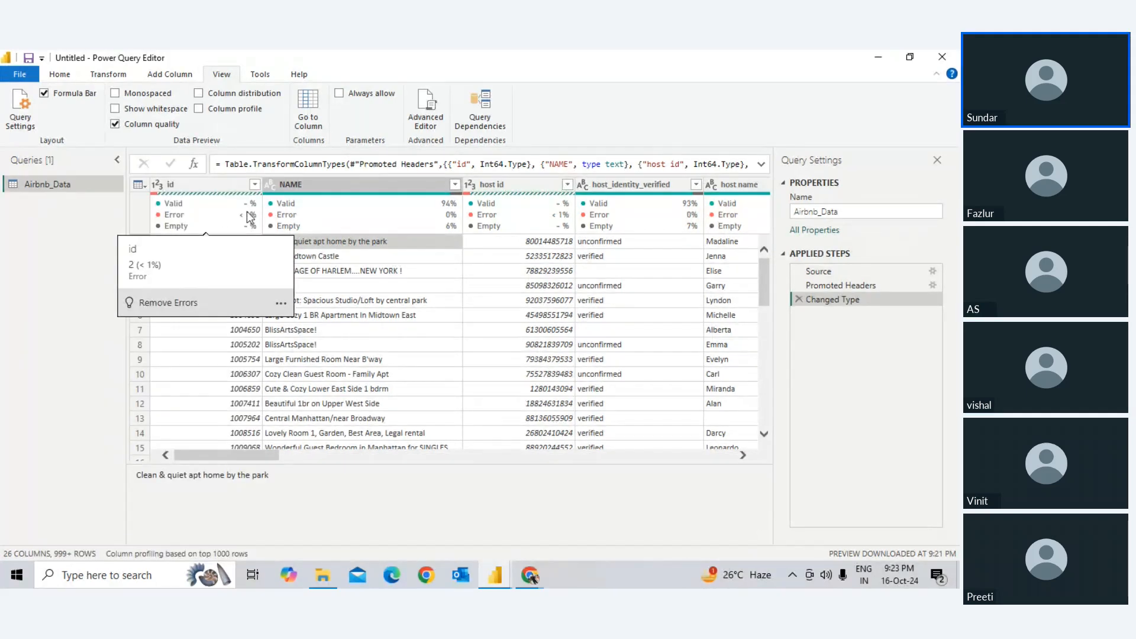
Step: Try removing the rows with errors in the id column, and delete the applied step this adds
left_click(199, 302)
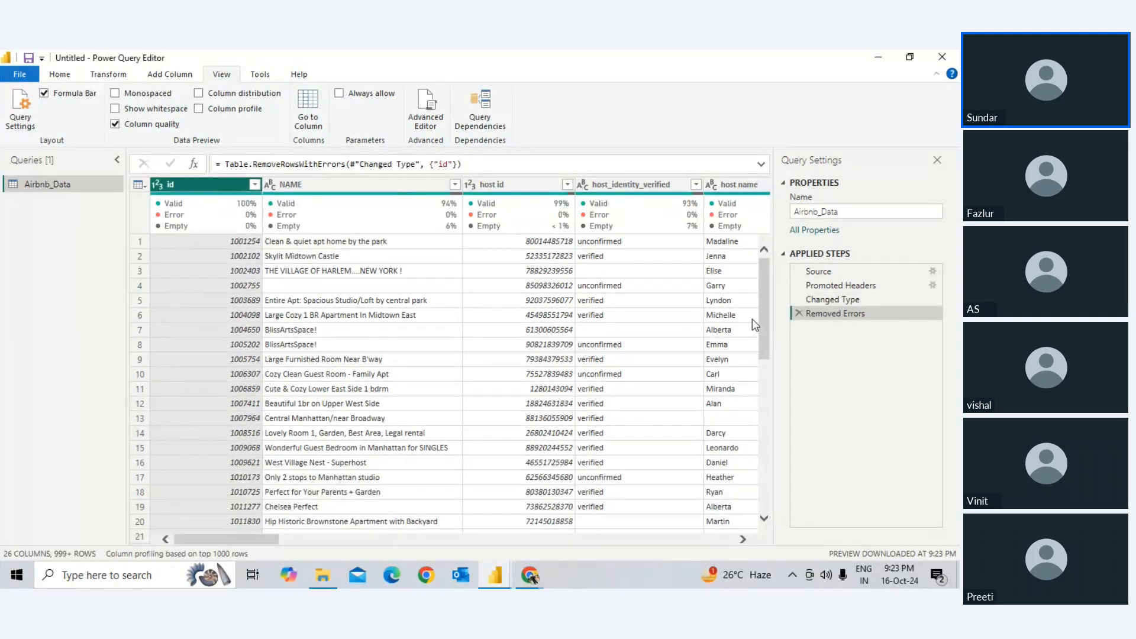
left_click(798, 313)
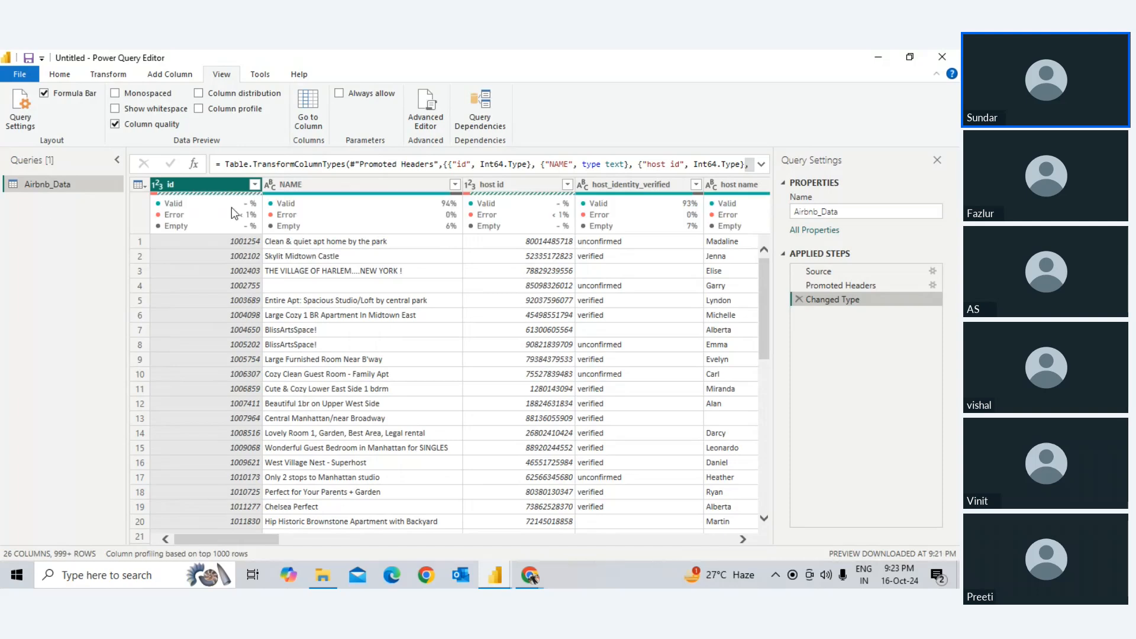
mouse_move(251, 220)
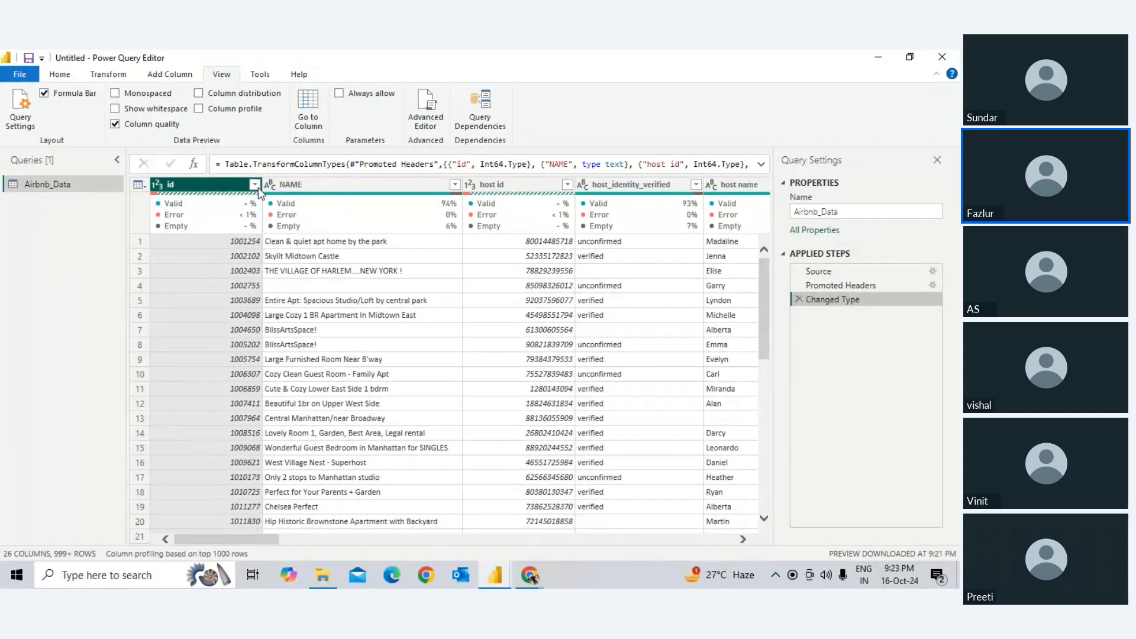
Step: Switch to the Zoho meeting in Chrome, accept the recording consent and toggle the microphone
key("alt+Tab")
key("alt+Tab")
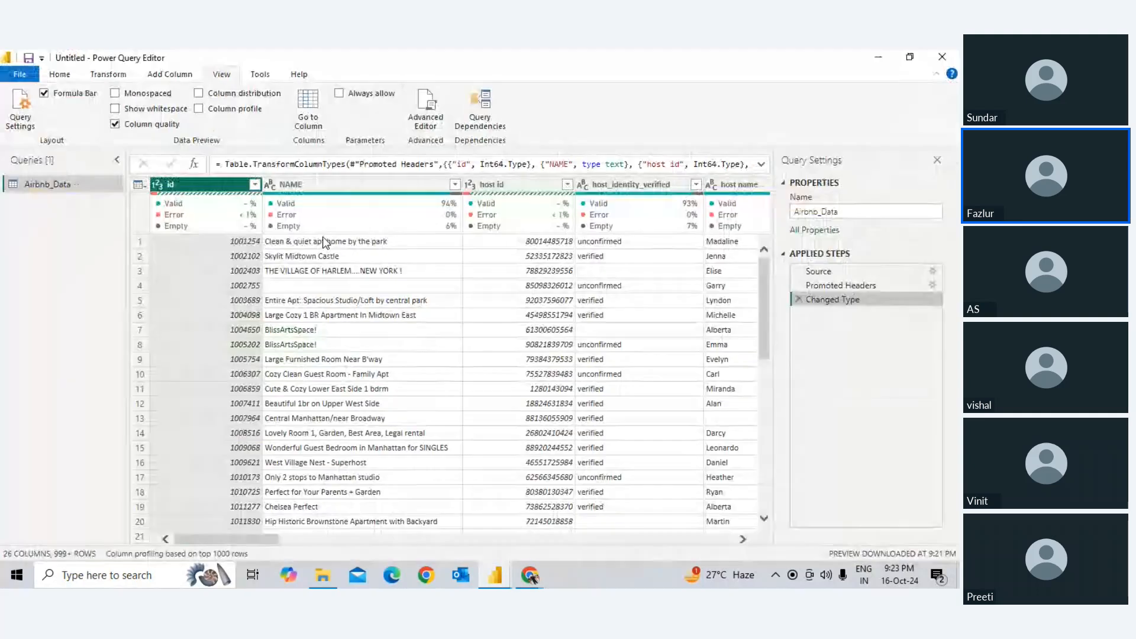
key("alt+Tab")
key("Tab")
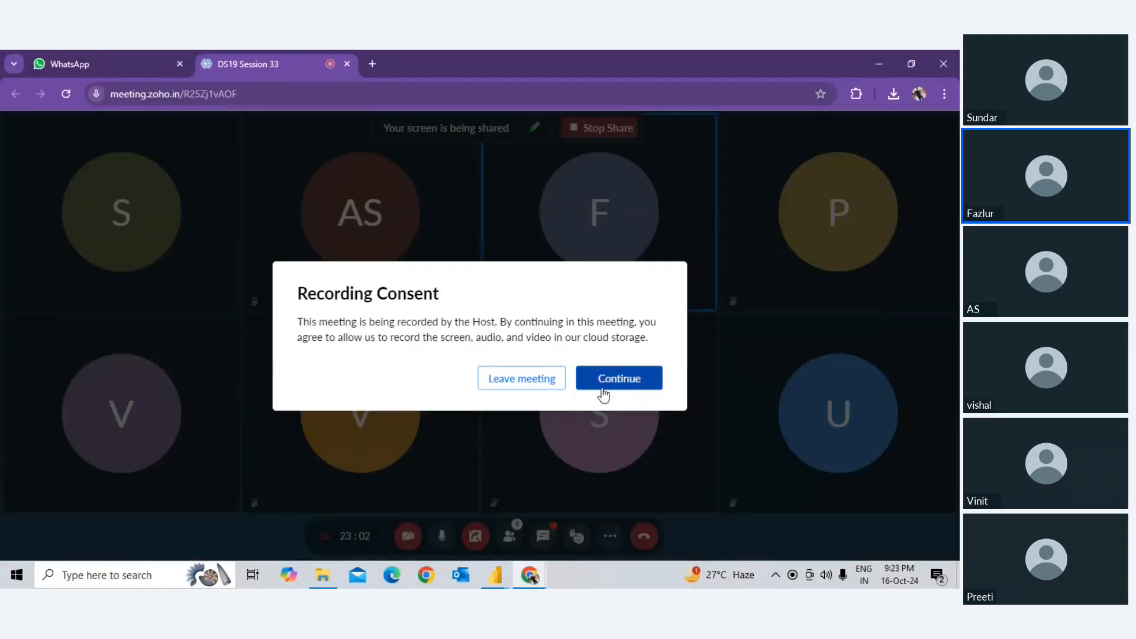
left_click(601, 386)
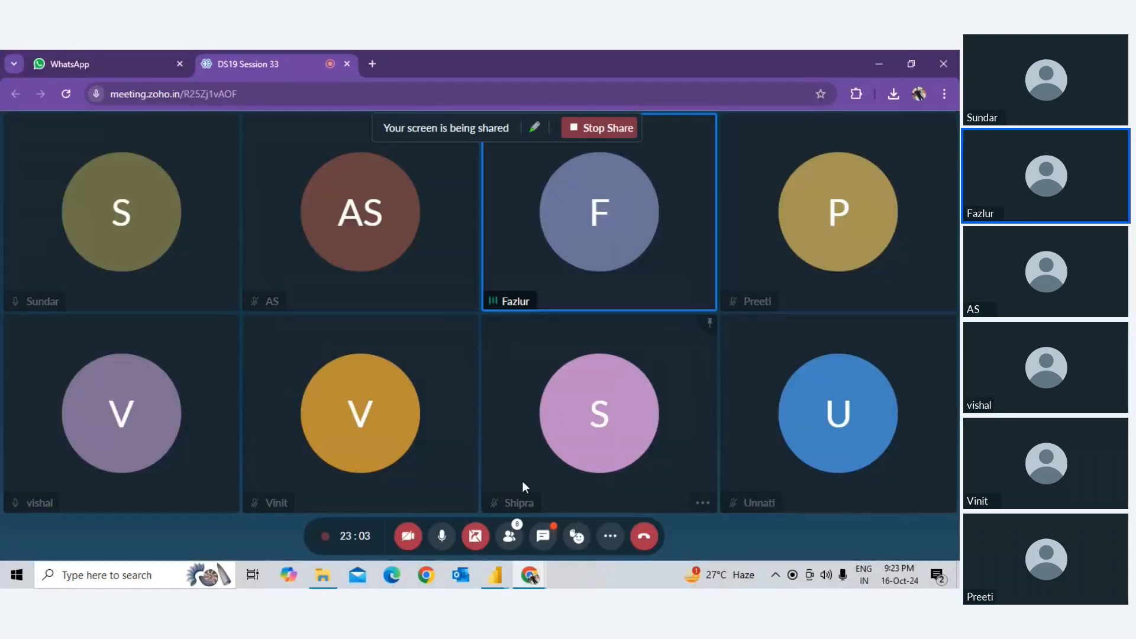
left_click(444, 535)
key("alt+Tab")
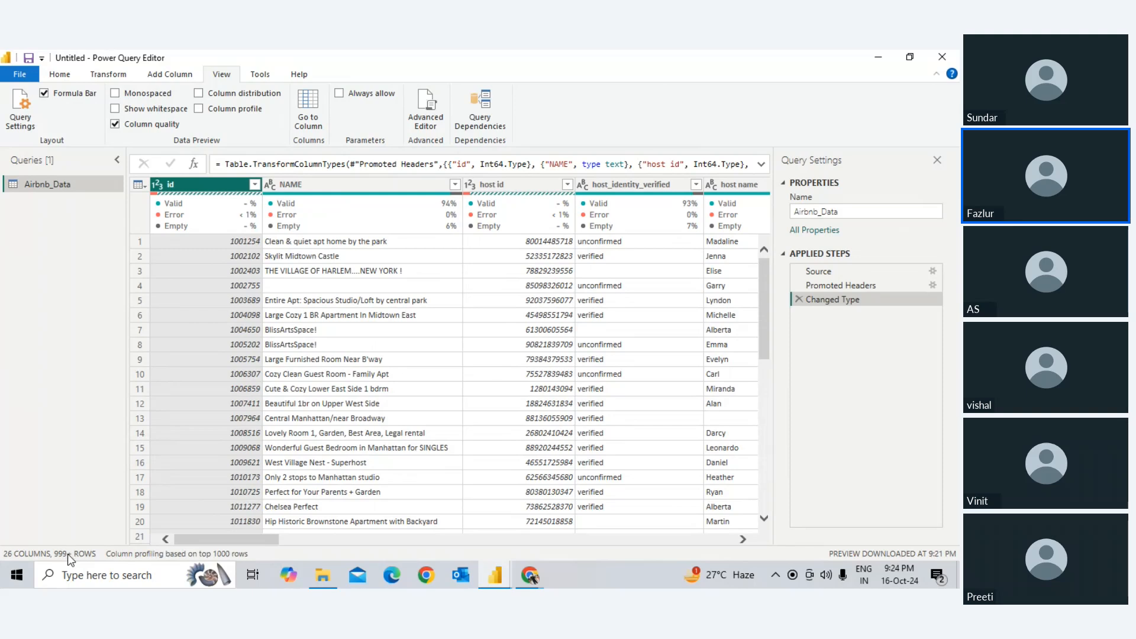
Step: Try to load more values into the id column's filter list, and cancel without filtering
left_click(254, 184)
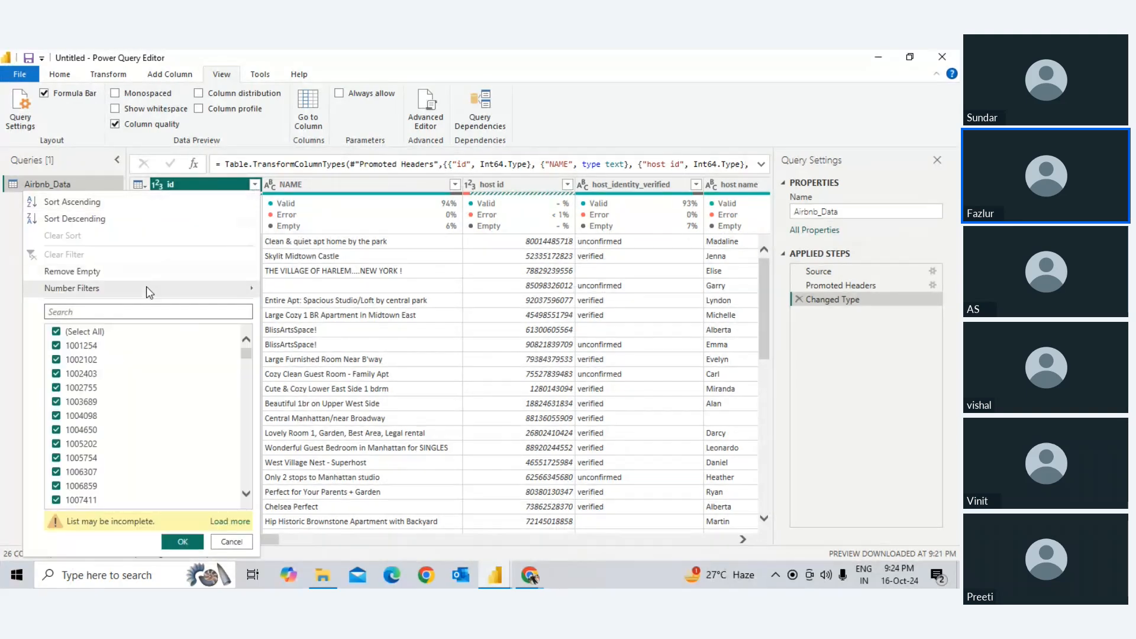
left_click(230, 520)
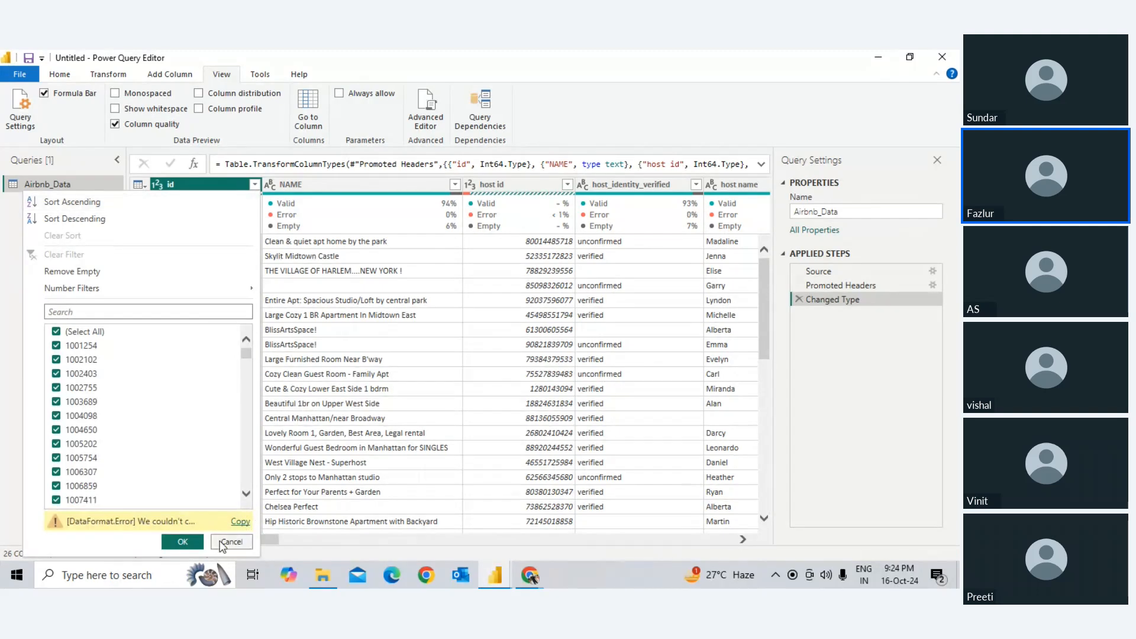
key("alt+Tab")
key("alt+Tab")
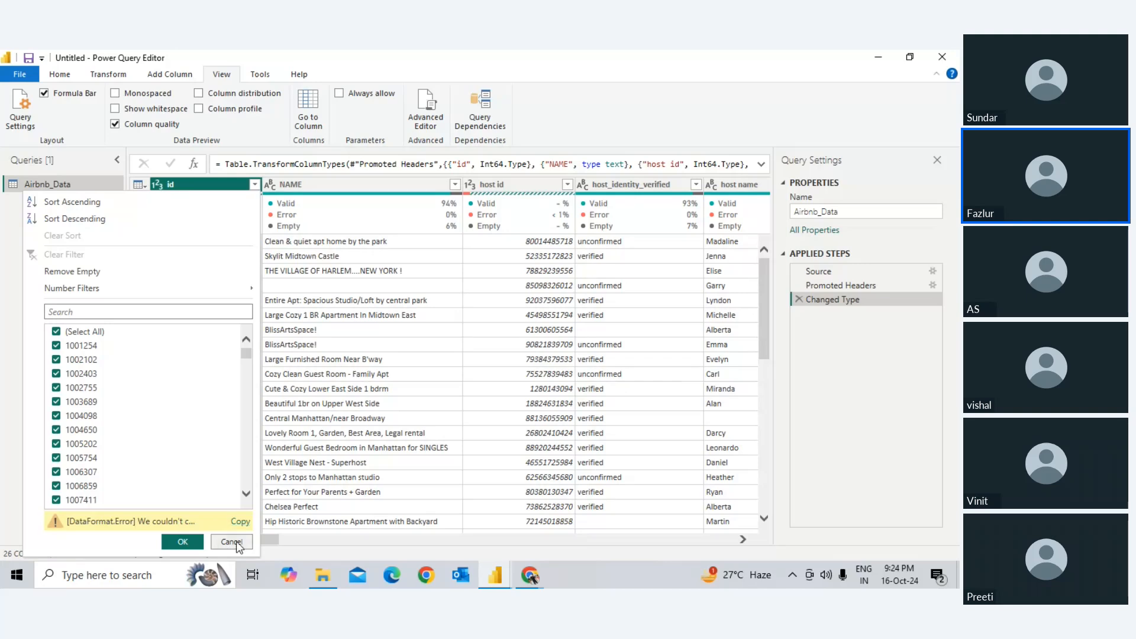
left_click(235, 542)
Step: Count the values in the NAME column with the Count Values statistic
left_click(272, 498)
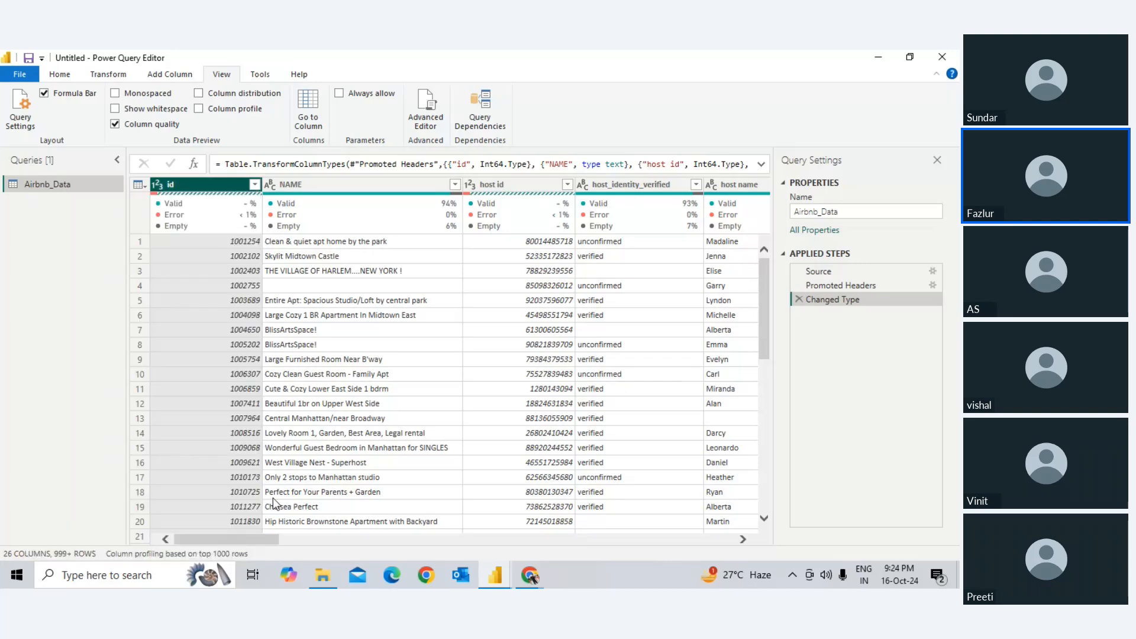
scroll(295, 420, "down", 20)
scroll(296, 420, "down", 8)
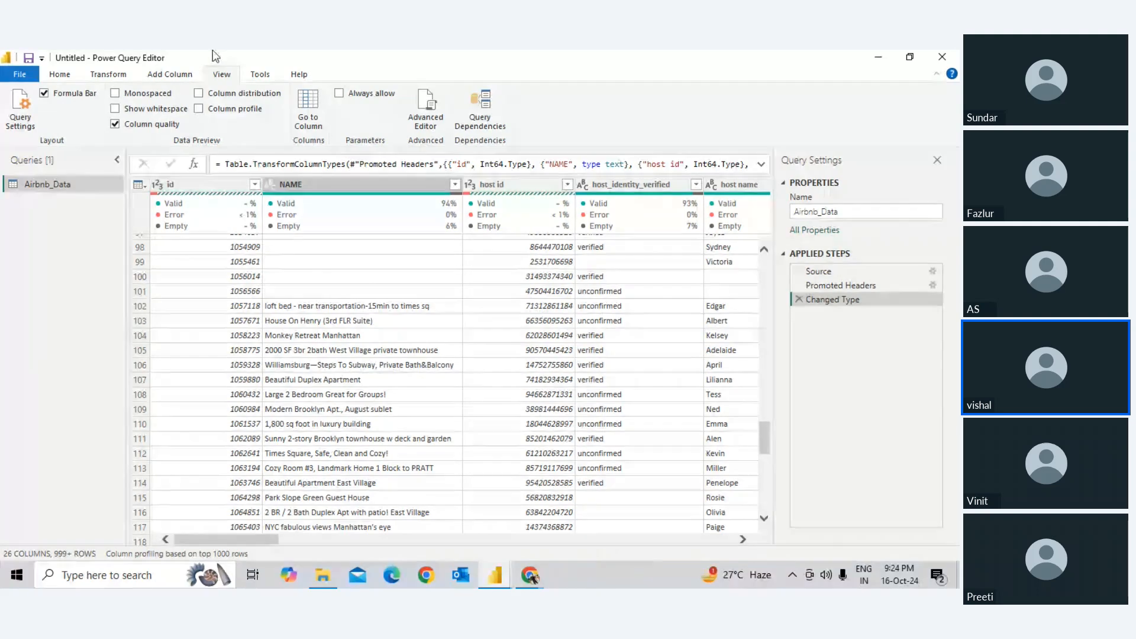
left_click(174, 74)
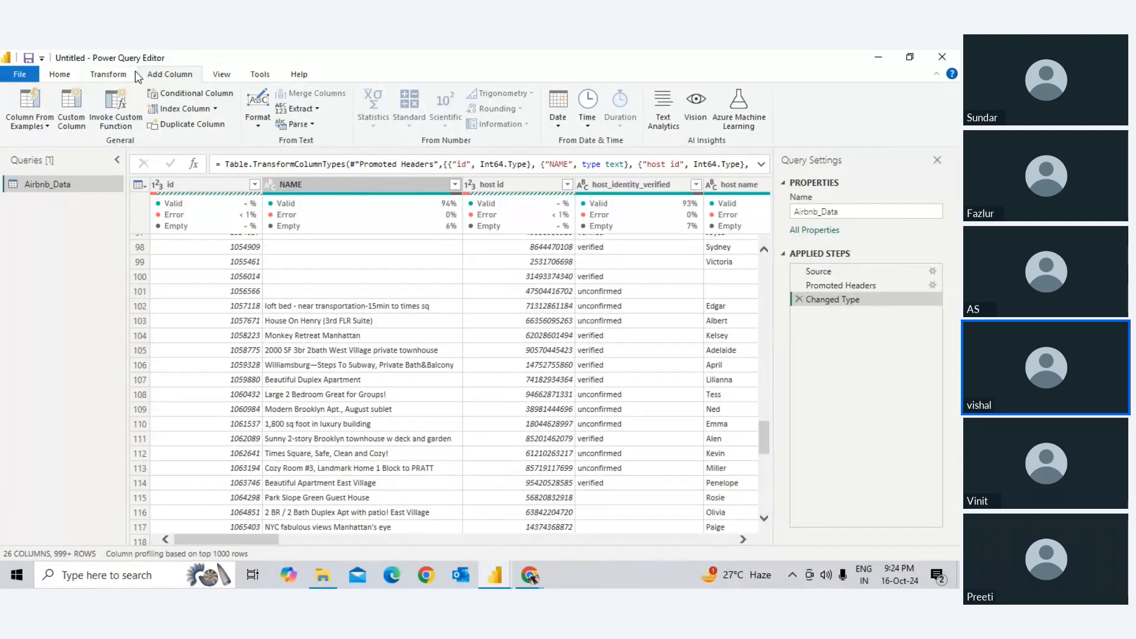
left_click(88, 74)
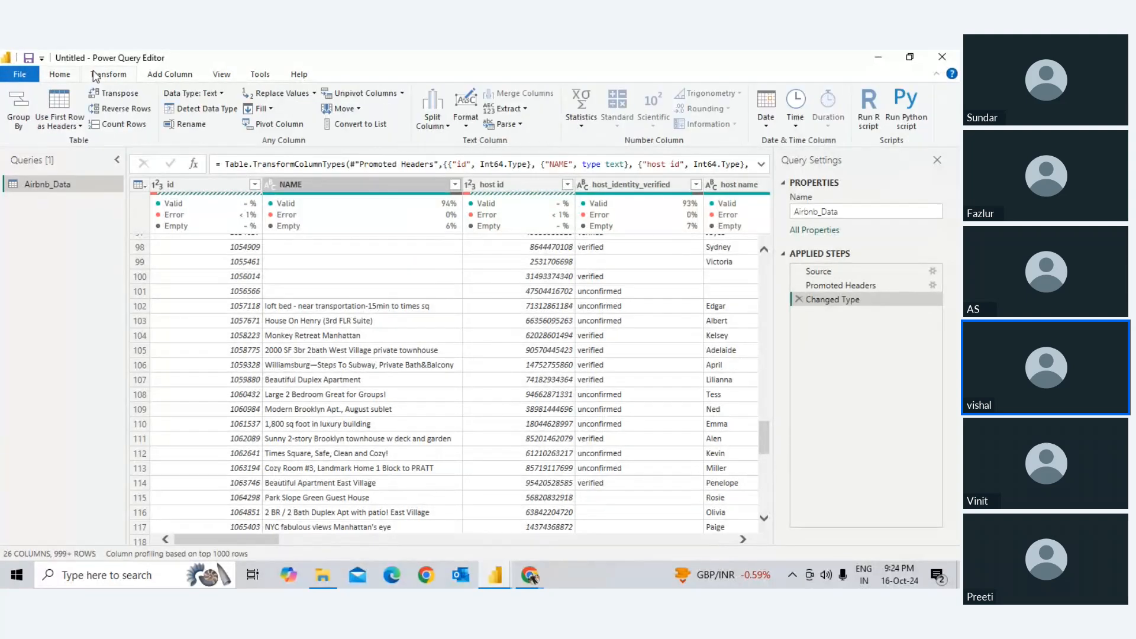
left_click(585, 127)
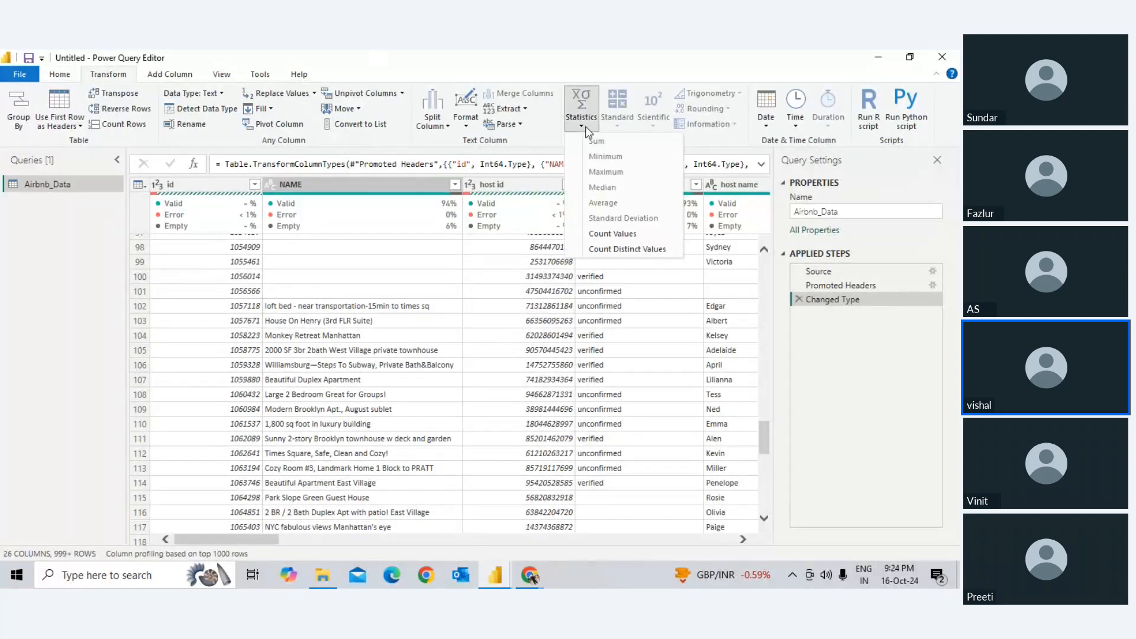
left_click(615, 239)
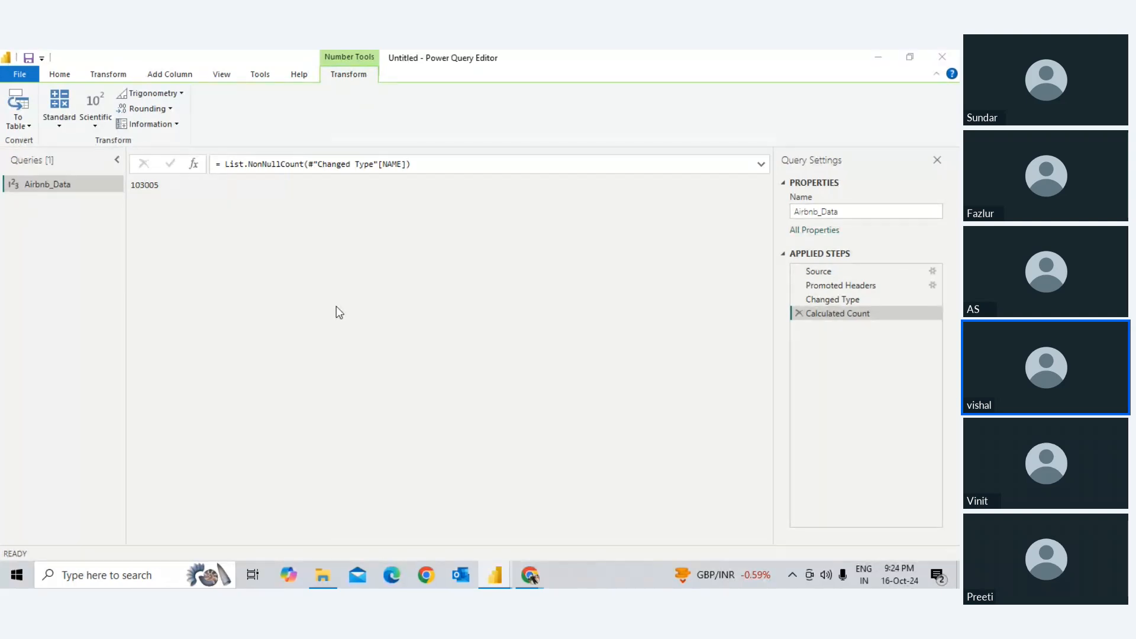
Step: Switch to the Downloads folder in File Explorer and open the Airbnb_Data file with Excel
key("alt+Tab")
key("alt+Tab")
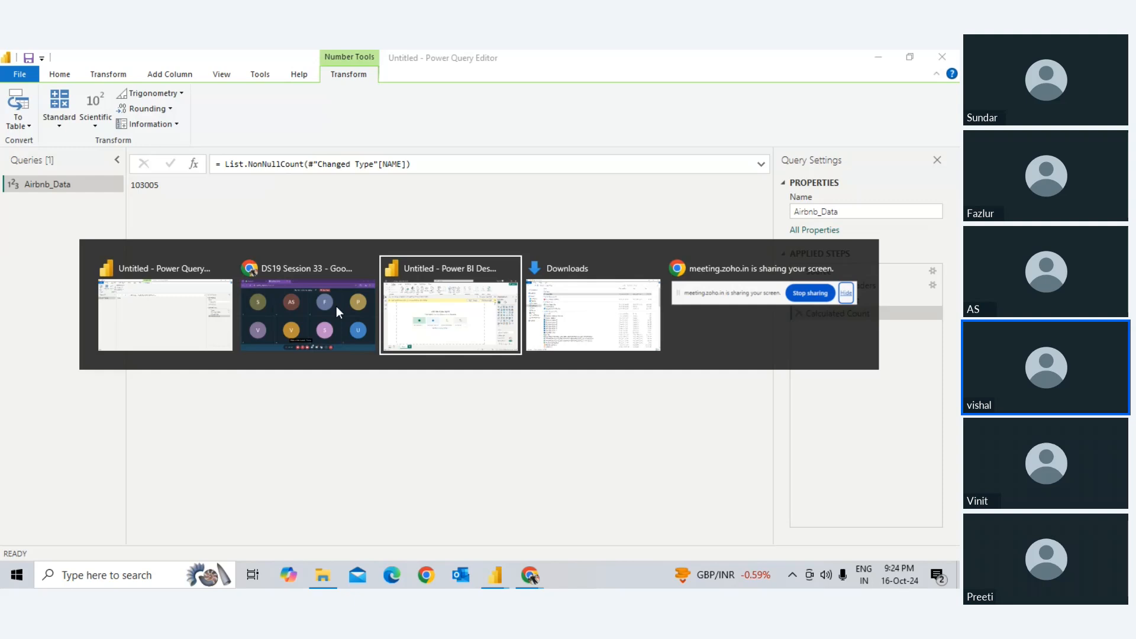
key("alt+Tab")
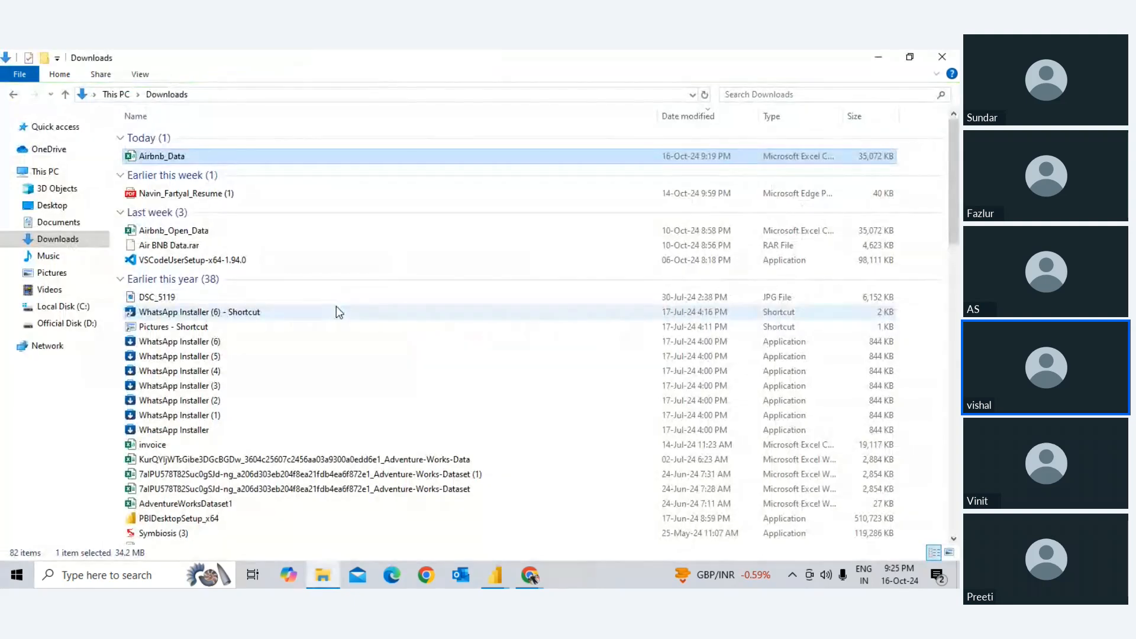
double_click(223, 160)
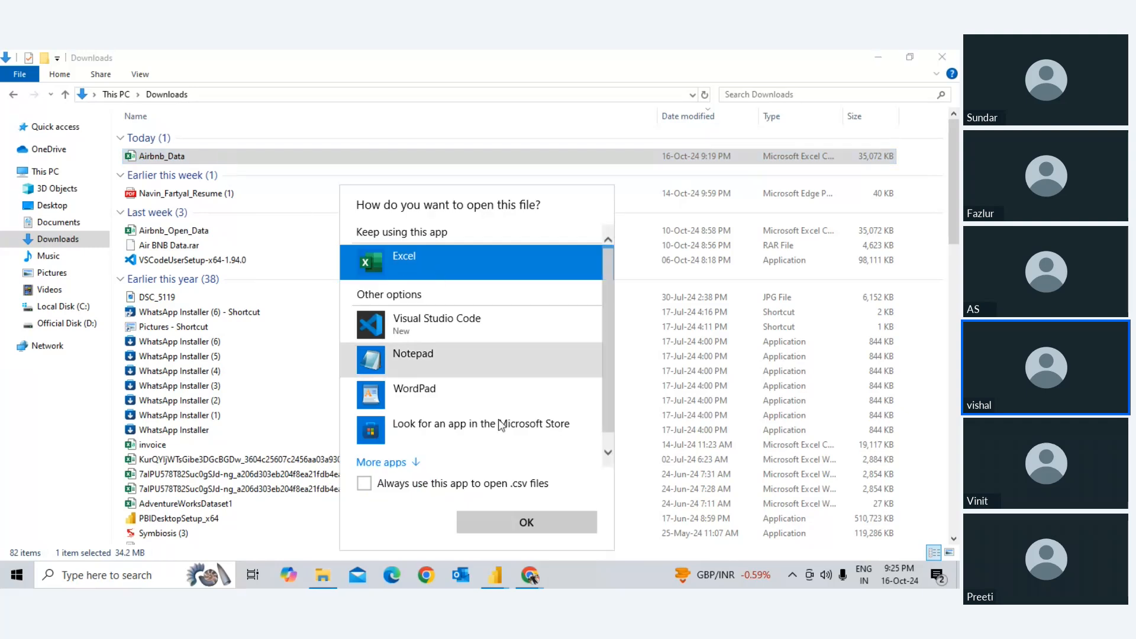
left_click(538, 520)
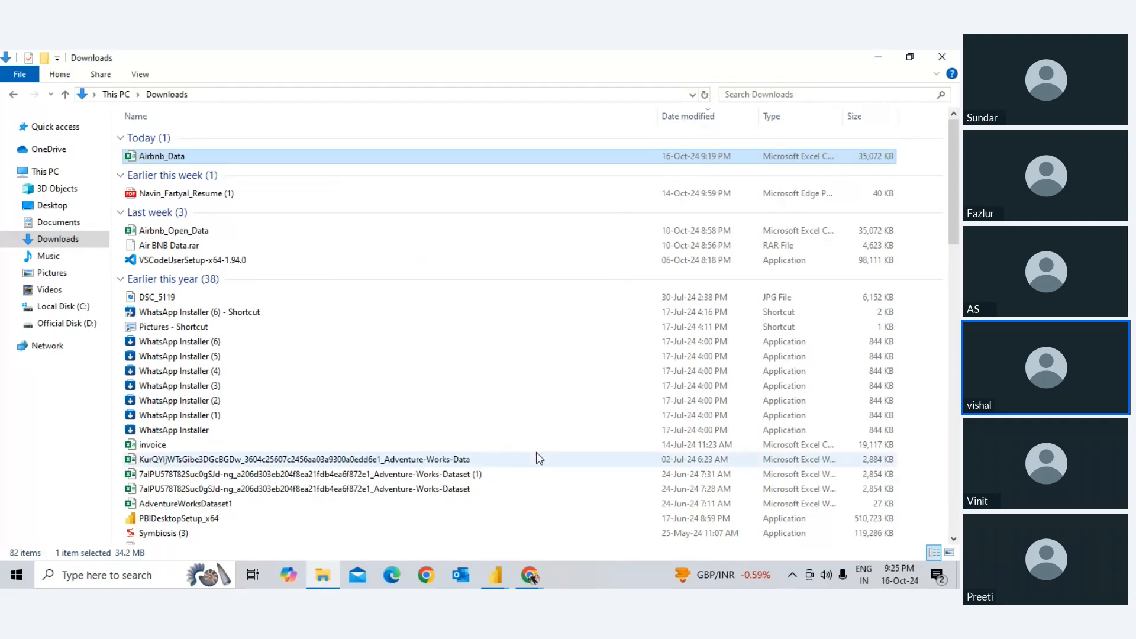
Step: Switch back to the Power Query Editor and delete the Calculated Count step from the Airbnb_Data query
key("alt+Tab")
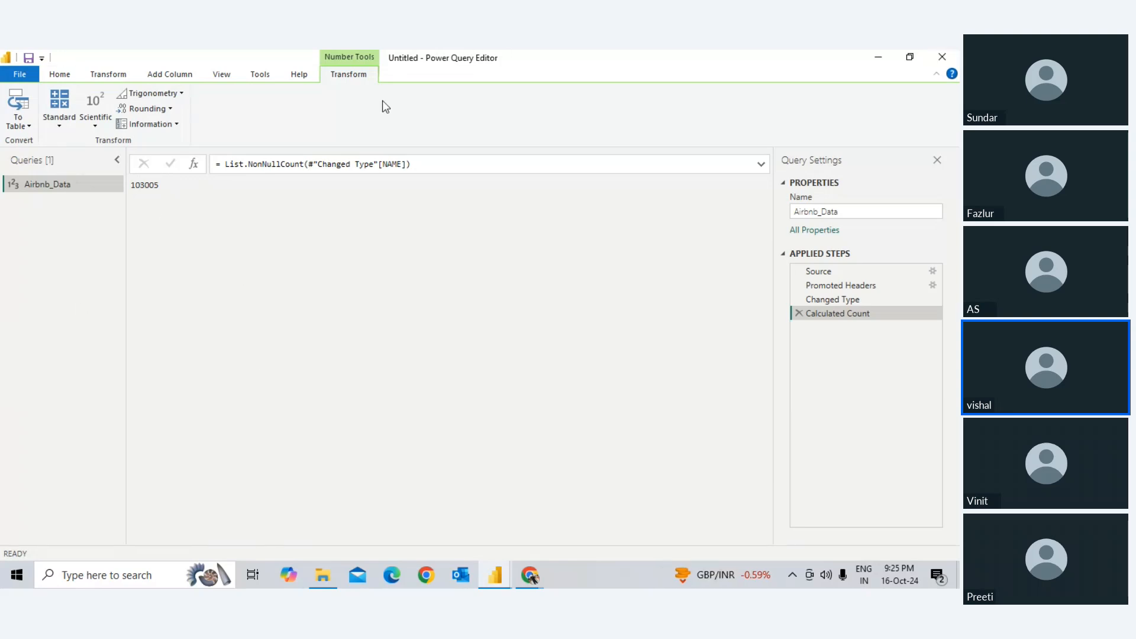
left_click(58, 76)
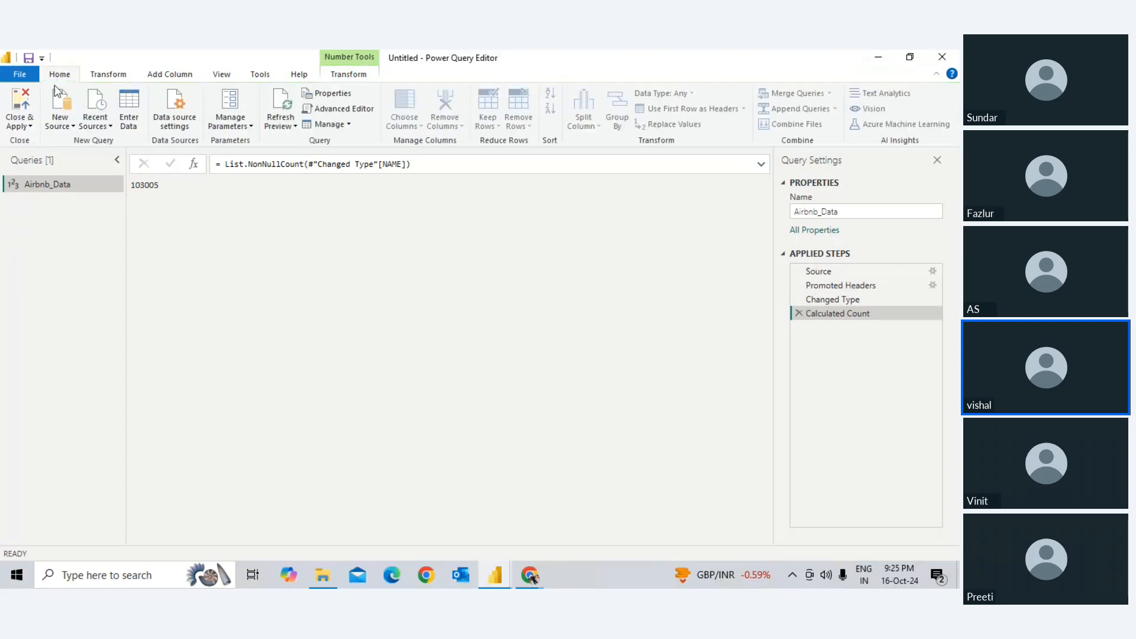
left_click(799, 313)
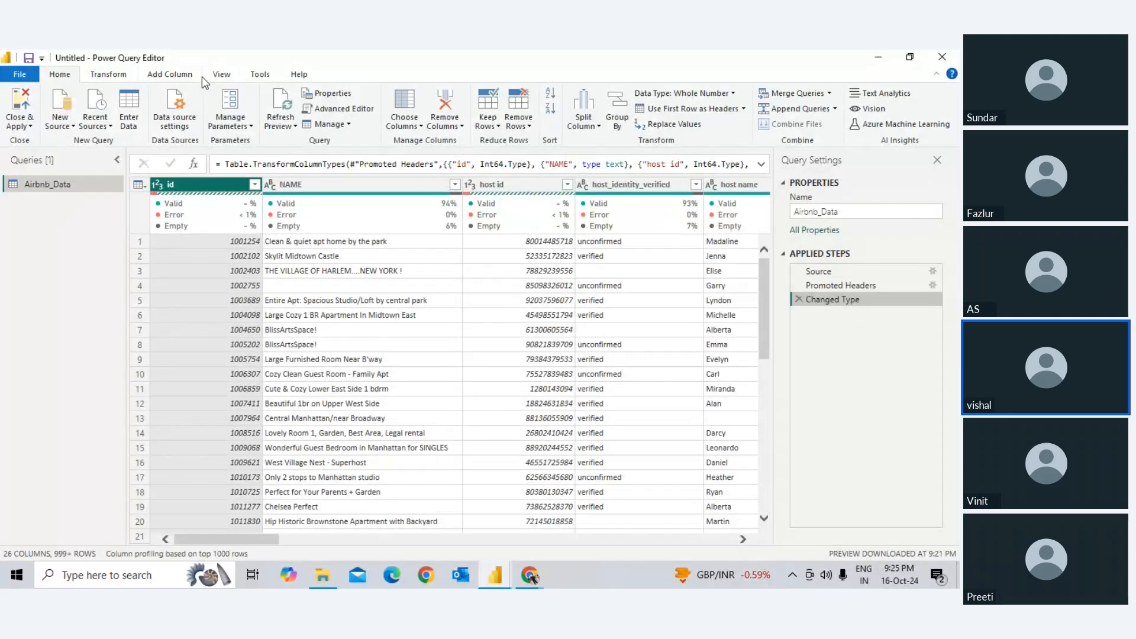
left_click(224, 75)
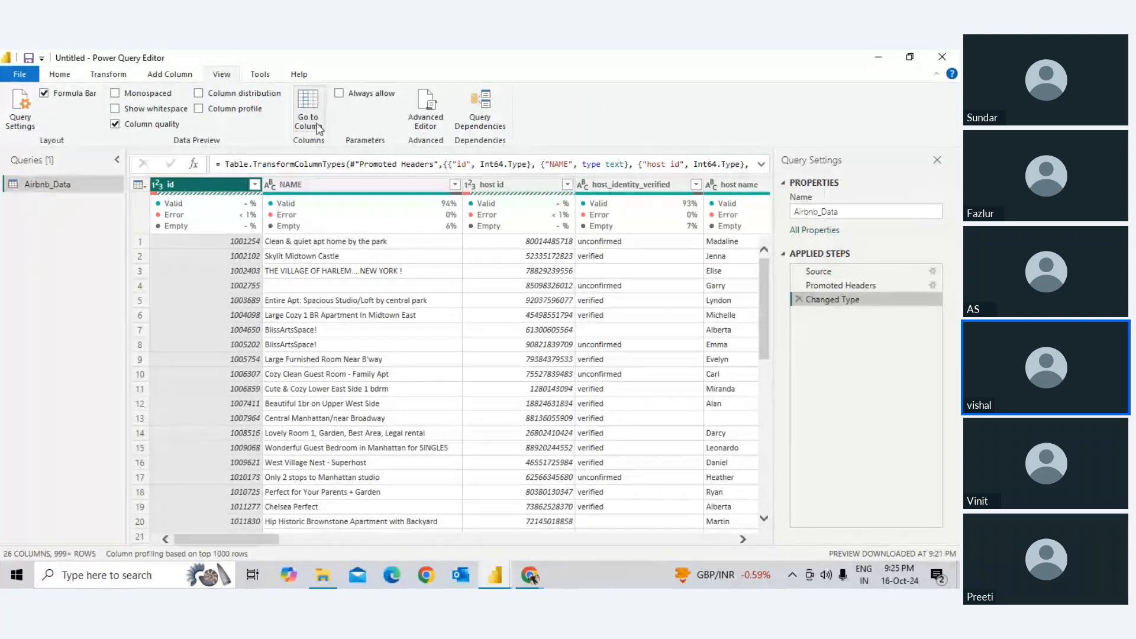
left_click(109, 75)
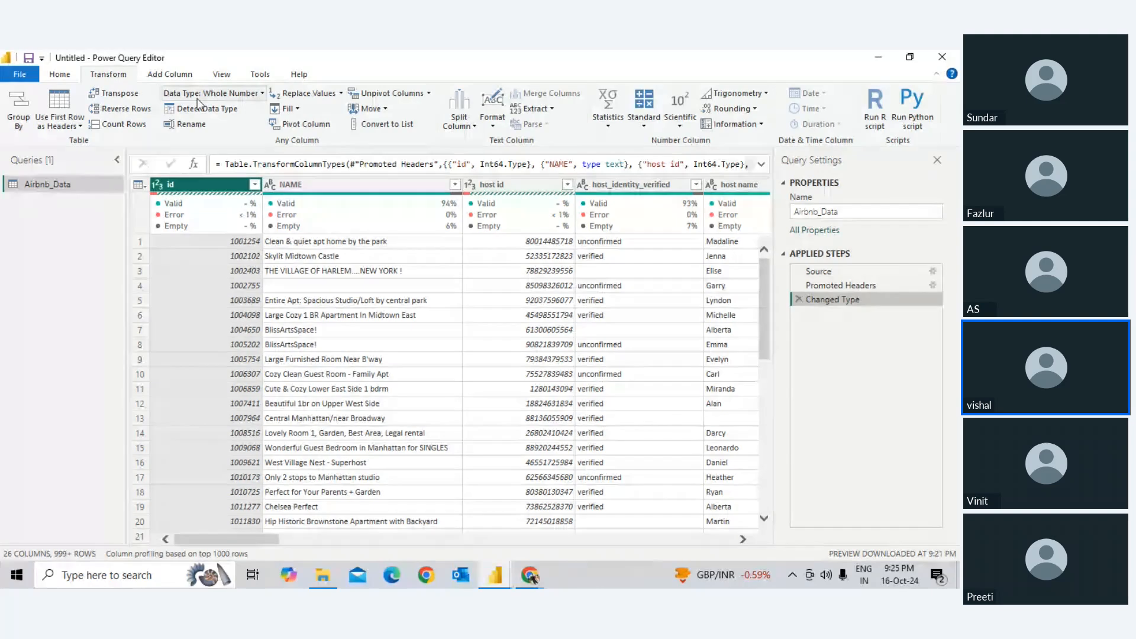
left_click(607, 118)
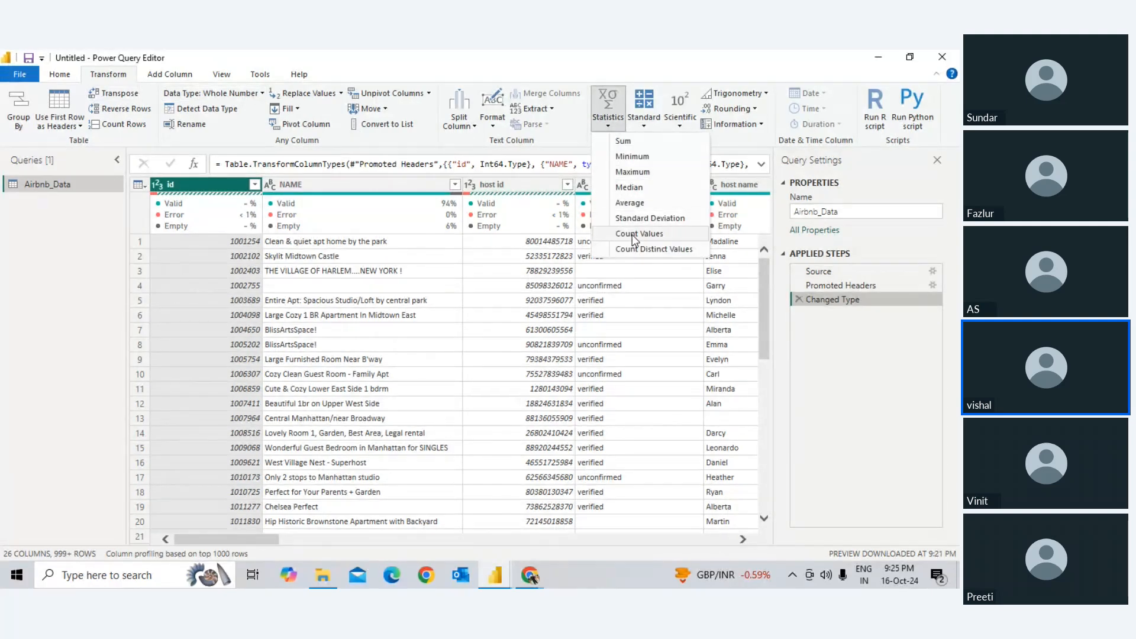
left_click(58, 76)
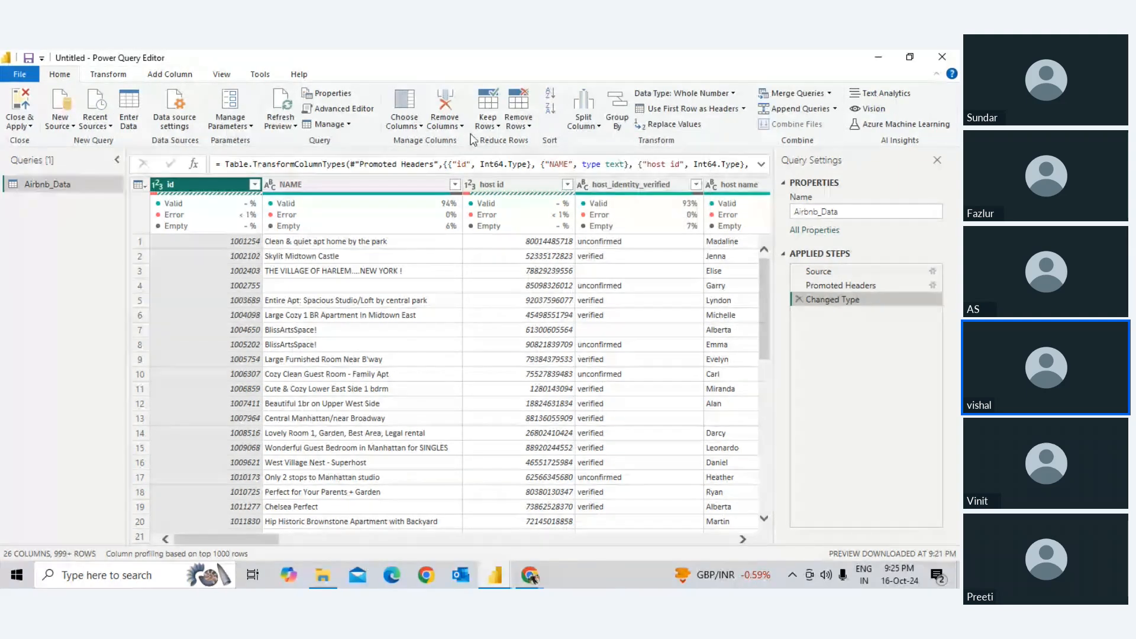
left_click(453, 128)
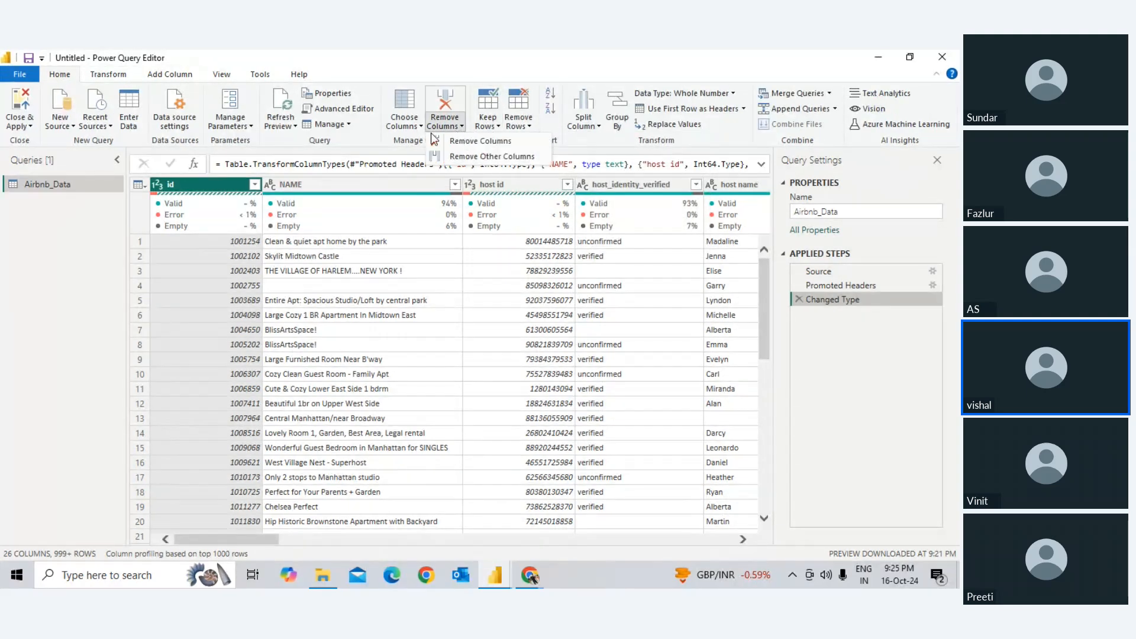
left_click(413, 126)
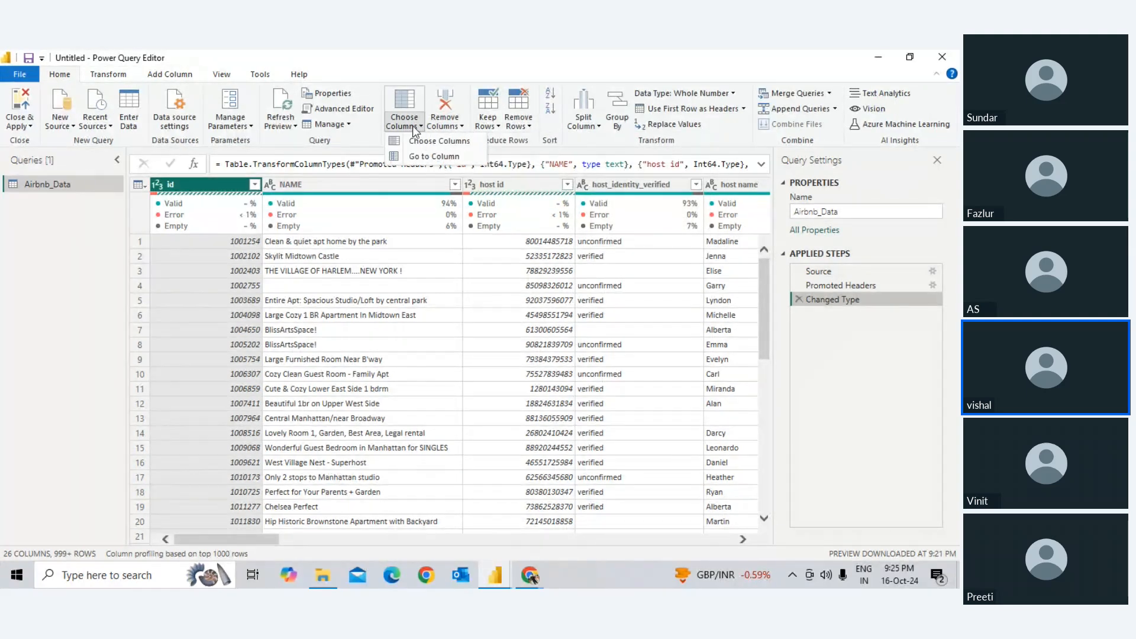
left_click(348, 127)
left_click(59, 230)
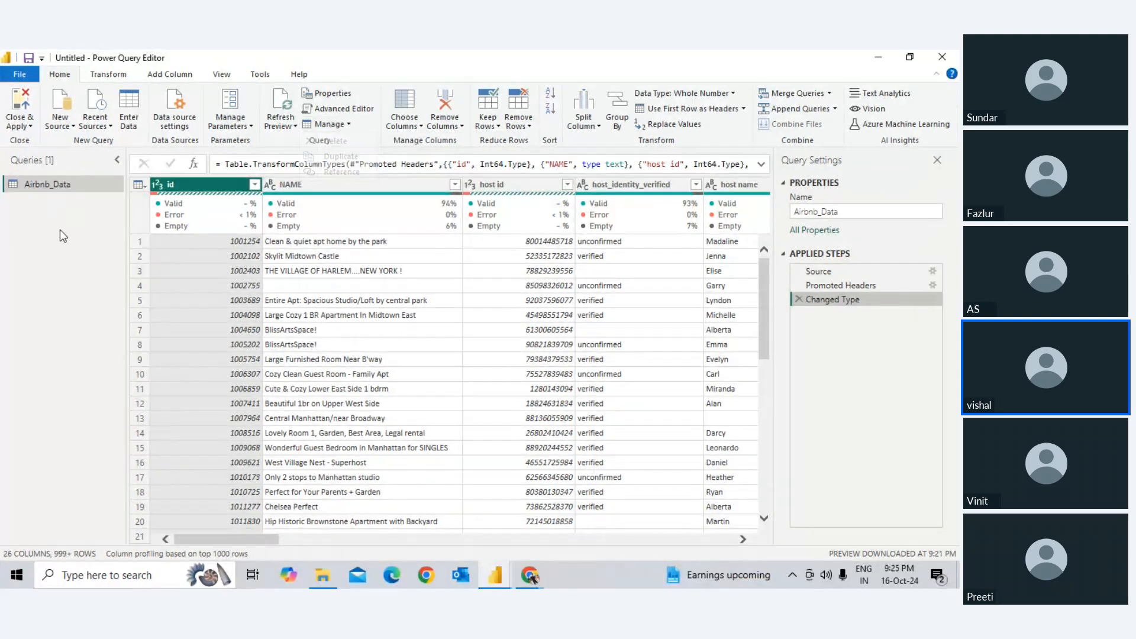
right_click(256, 204)
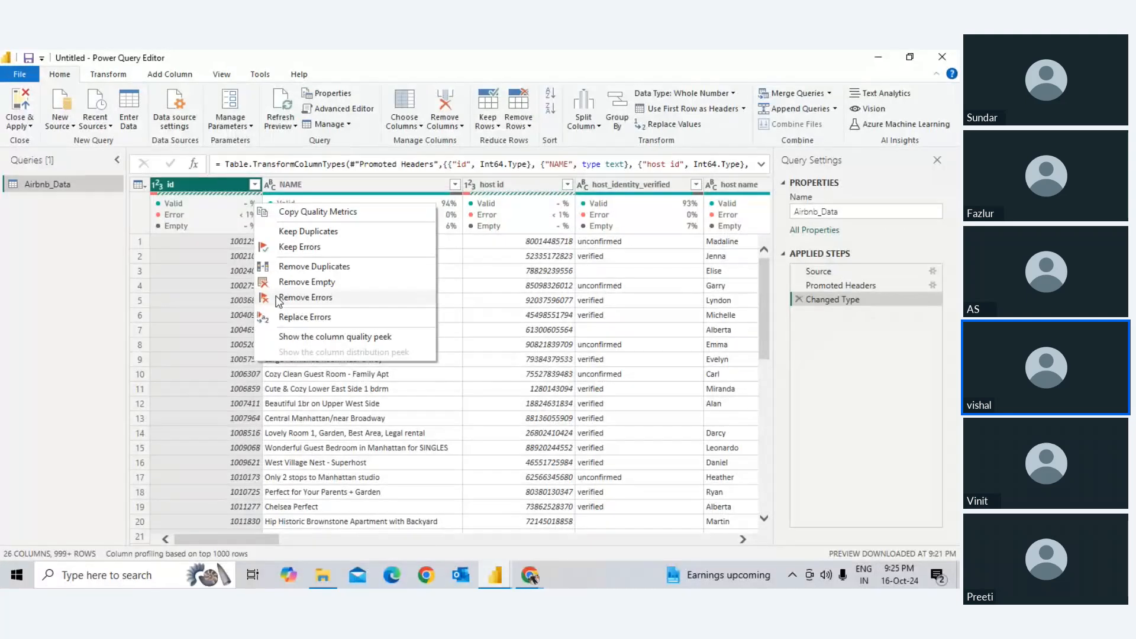
key("Escape")
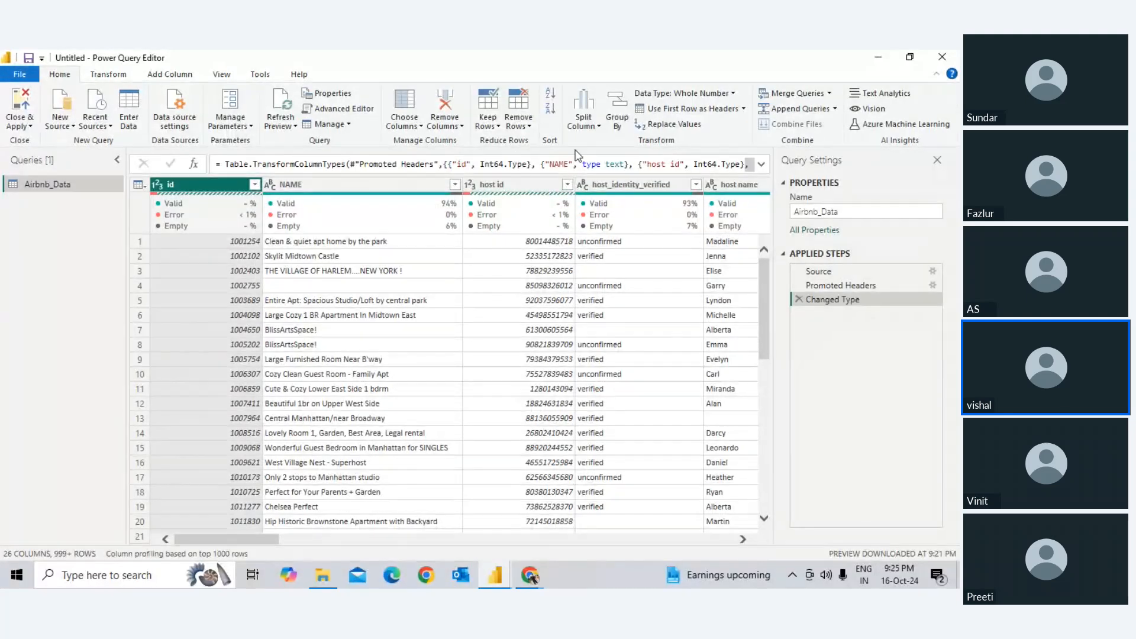
left_click(487, 122)
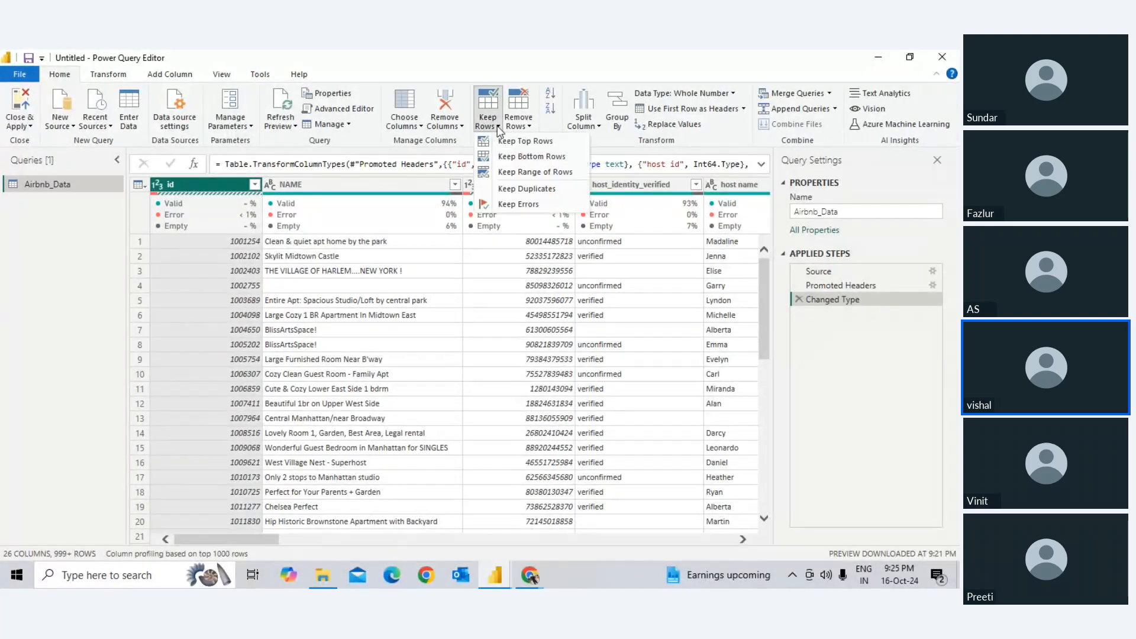
left_click(527, 126)
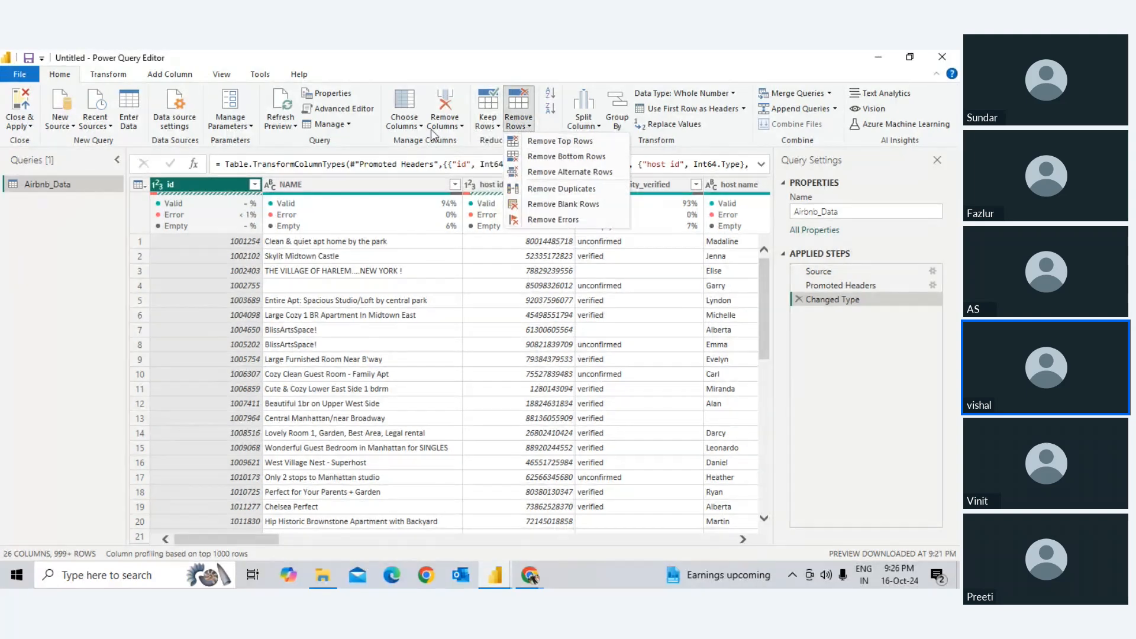
Step: Try to group the rows by id with a Count Rows operation, and remove the grouping step
left_click(626, 127)
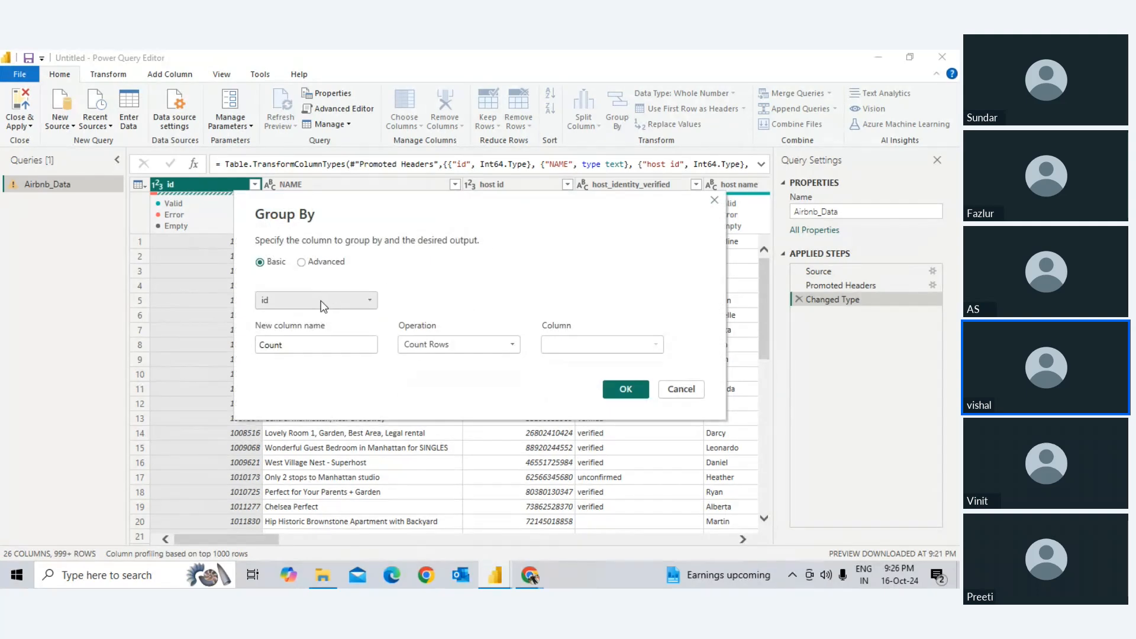
left_click(626, 389)
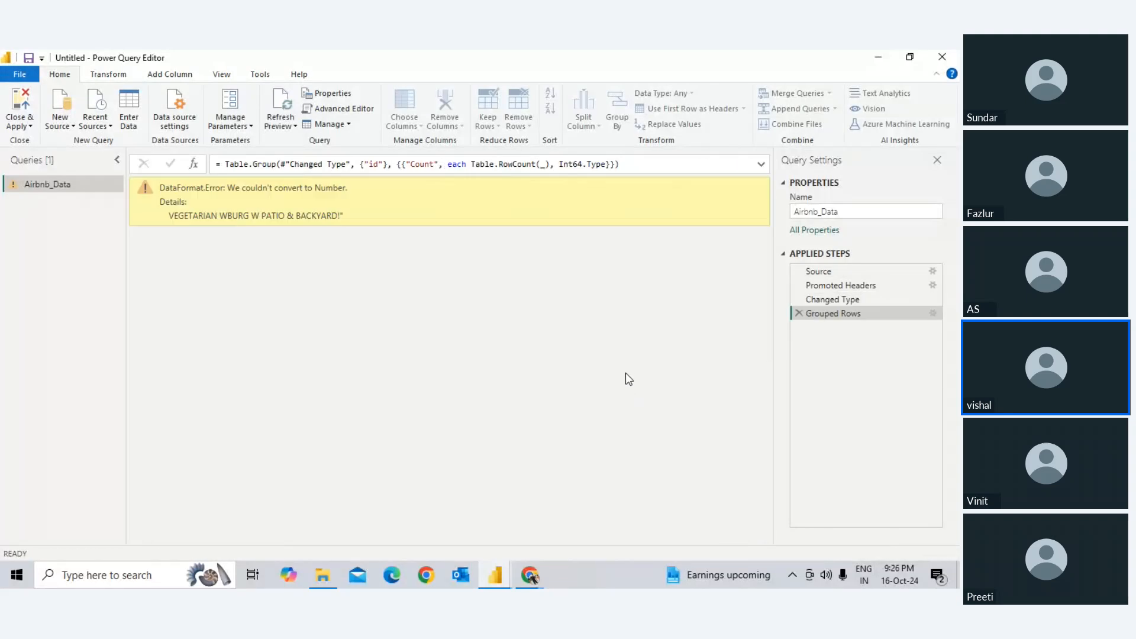
left_click(799, 313)
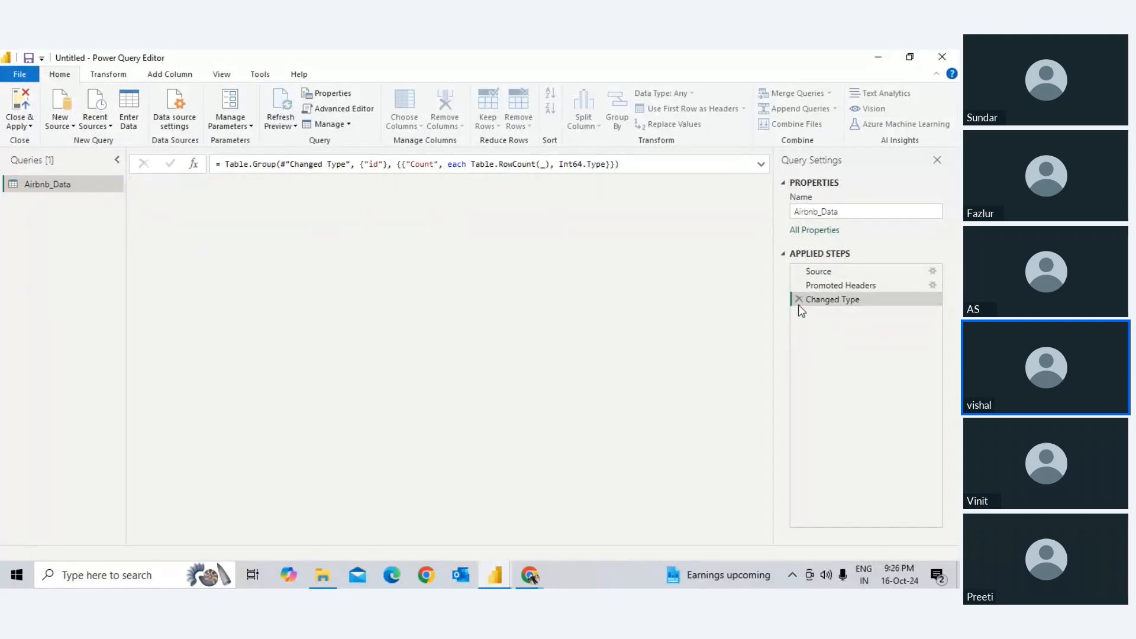
left_click(615, 121)
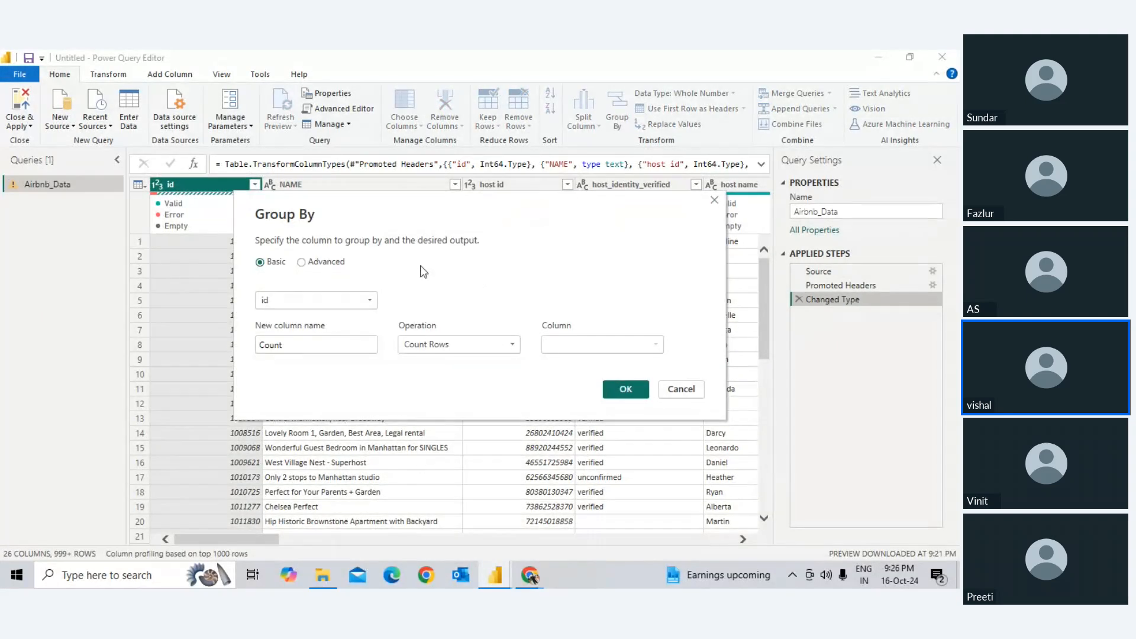
left_click(369, 301)
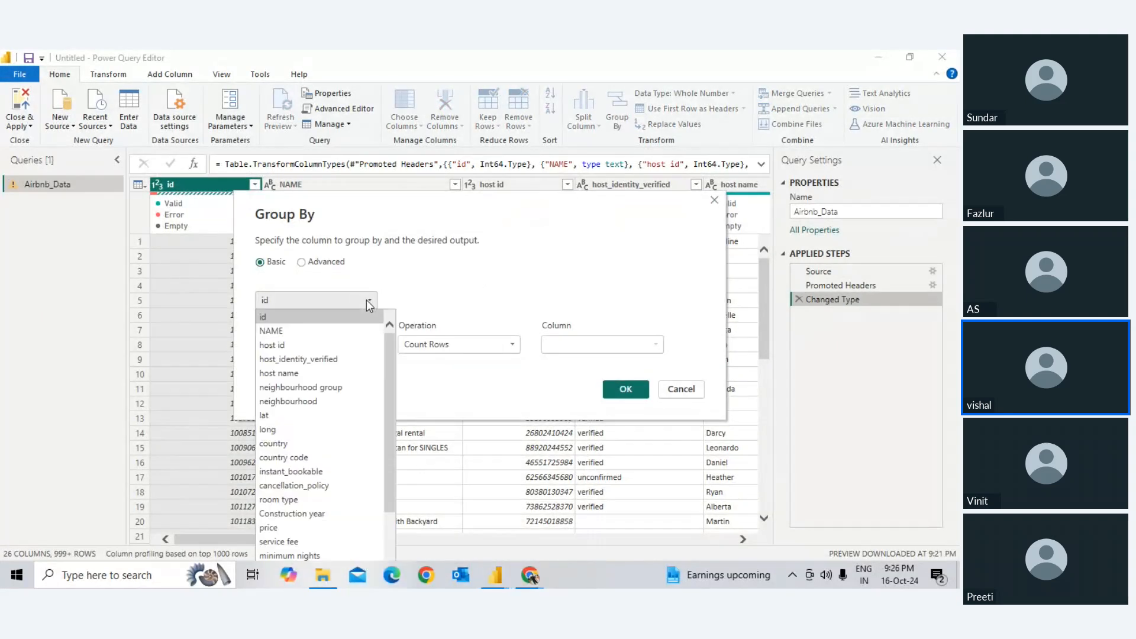
left_click(292, 330)
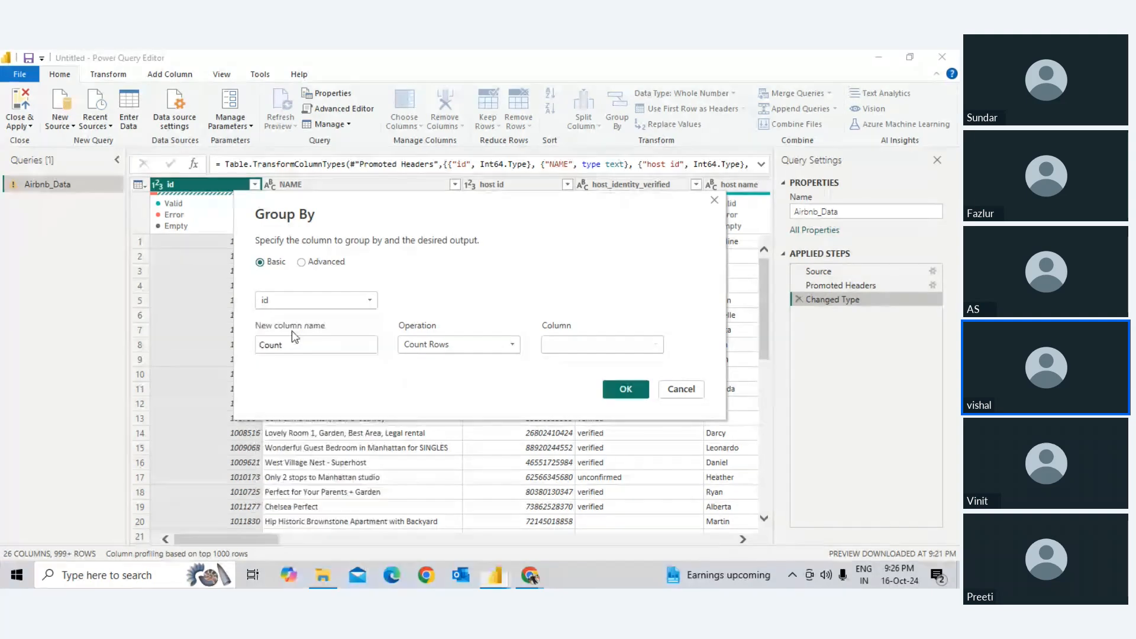
key("Escape")
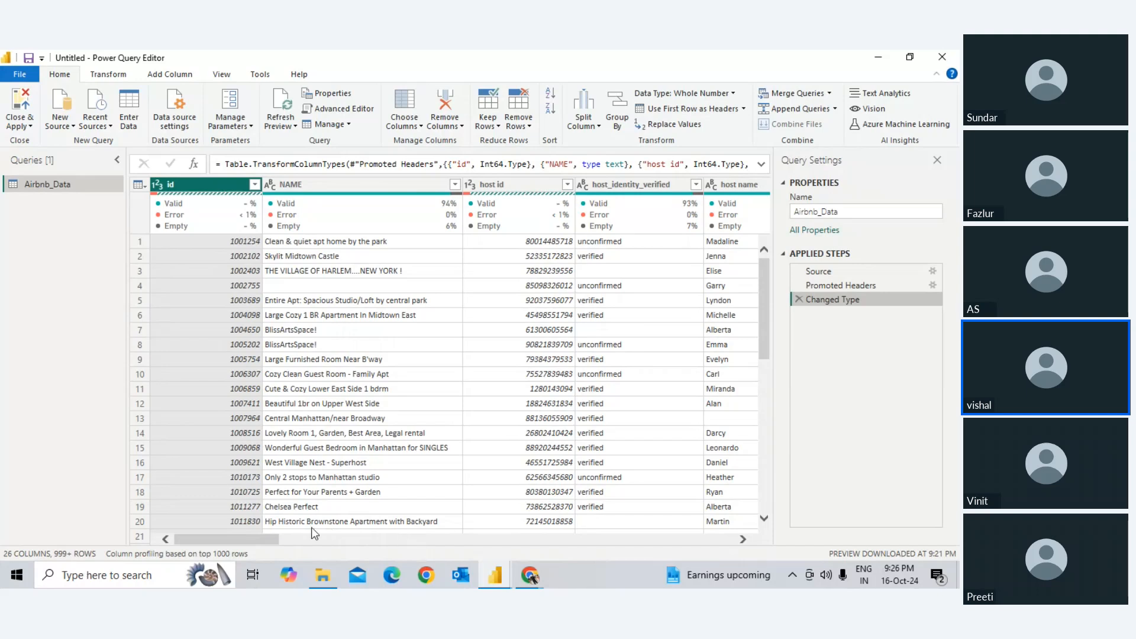
Step: Remove the rows that have errors in the id column
left_click_drag(258, 538, 82, 422)
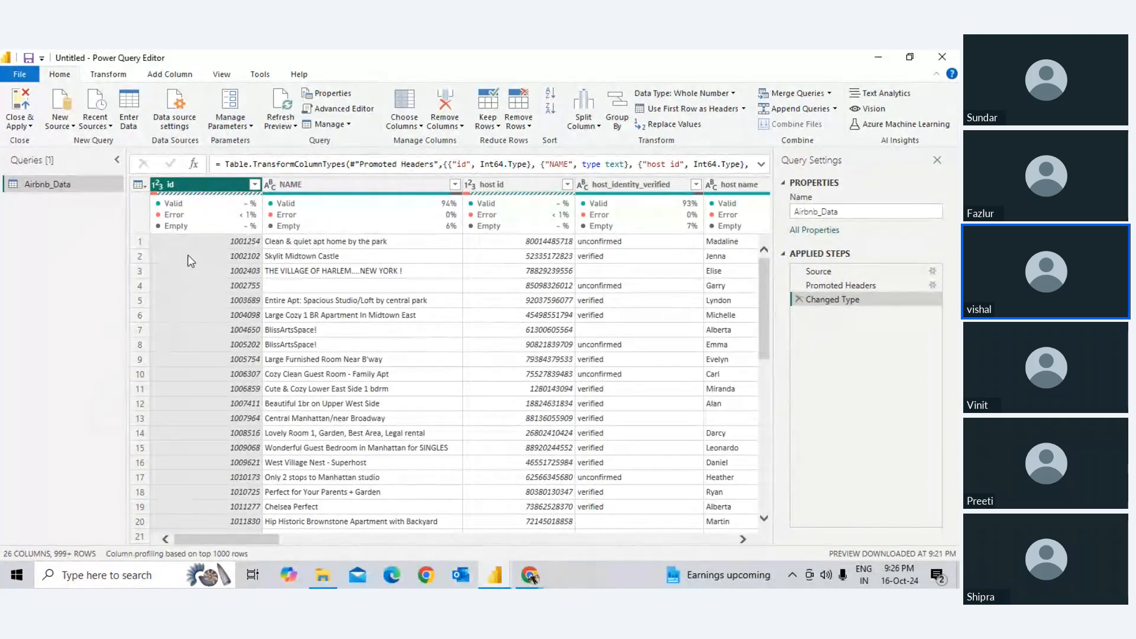
right_click(234, 204)
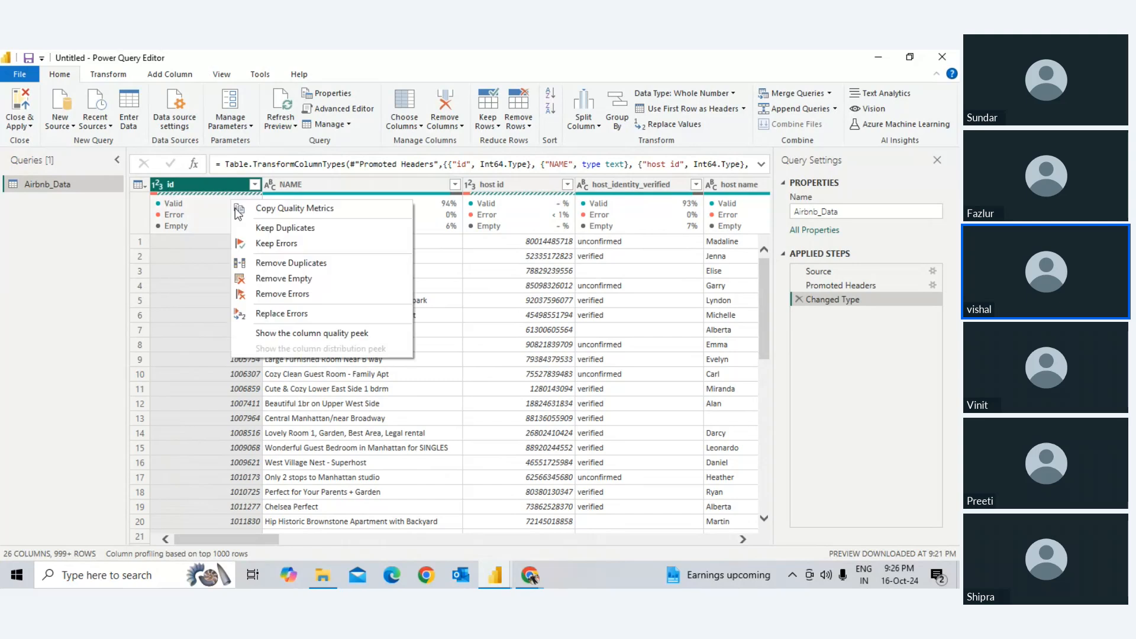
left_click(284, 295)
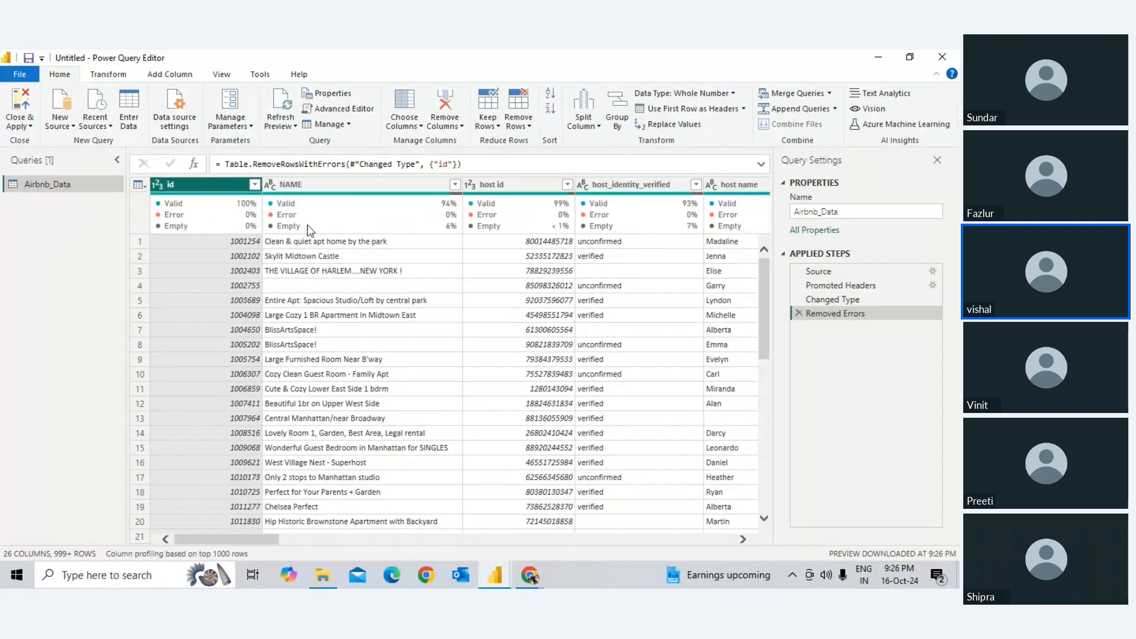
Step: Group the rows by country code with a Count Rows column named Count, and delete the grouping step again
mouse_move(374, 222)
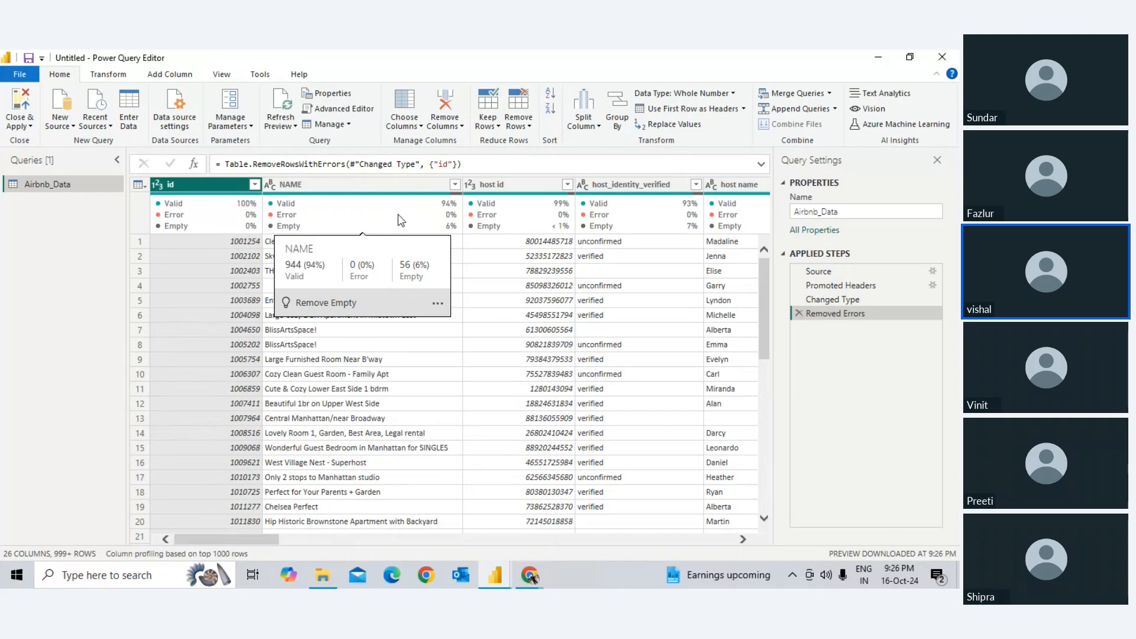
left_click(402, 220)
left_click(617, 110)
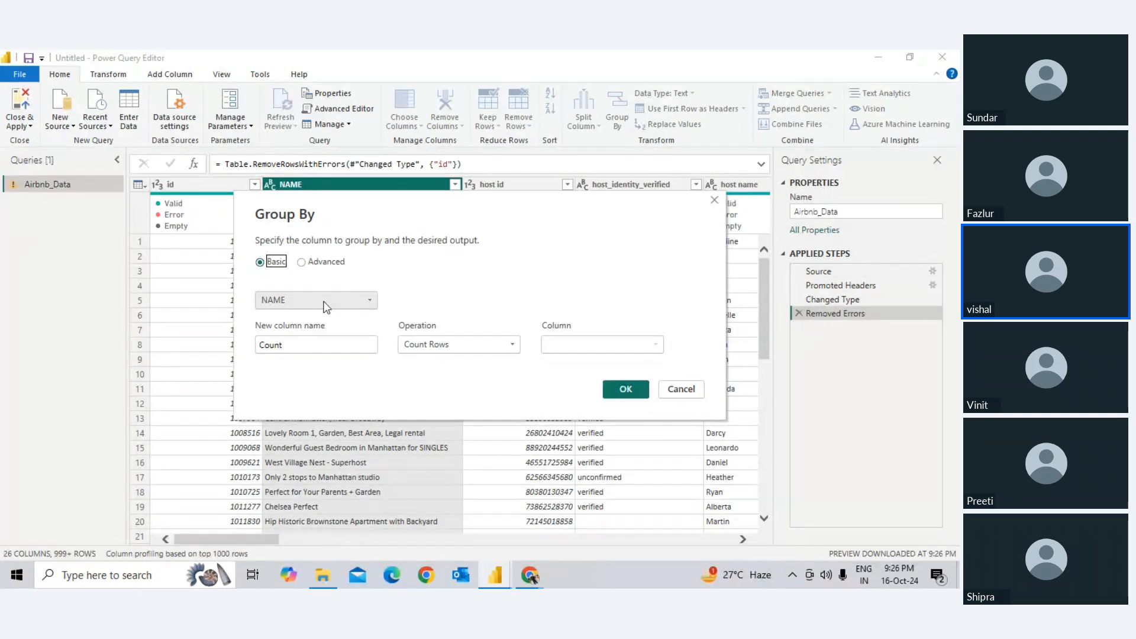
left_click(326, 345)
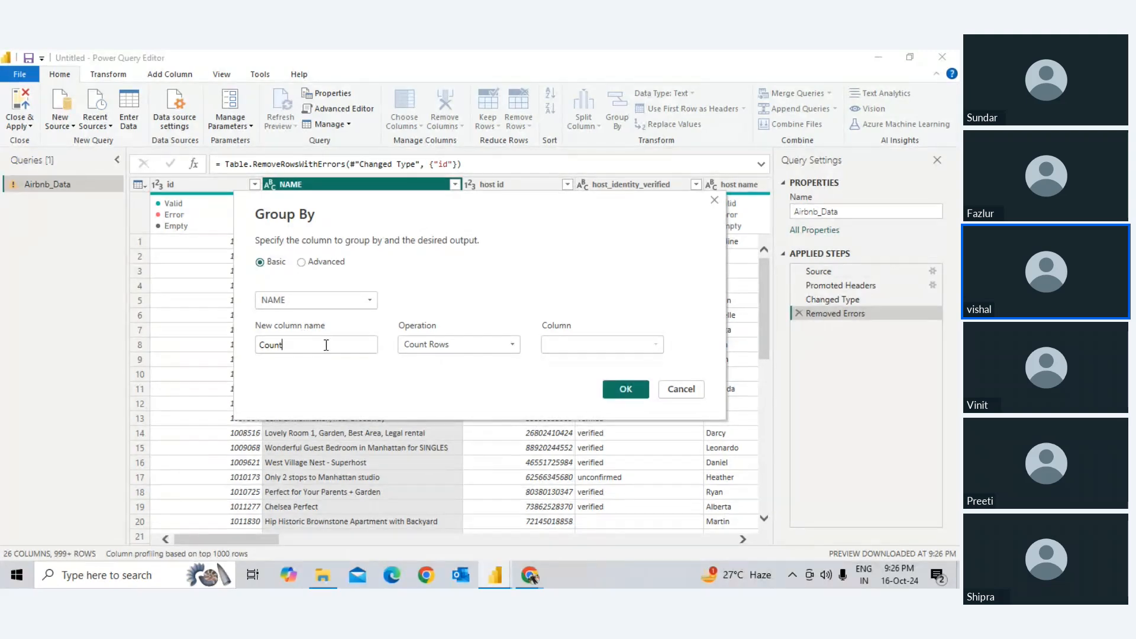
left_click(356, 300)
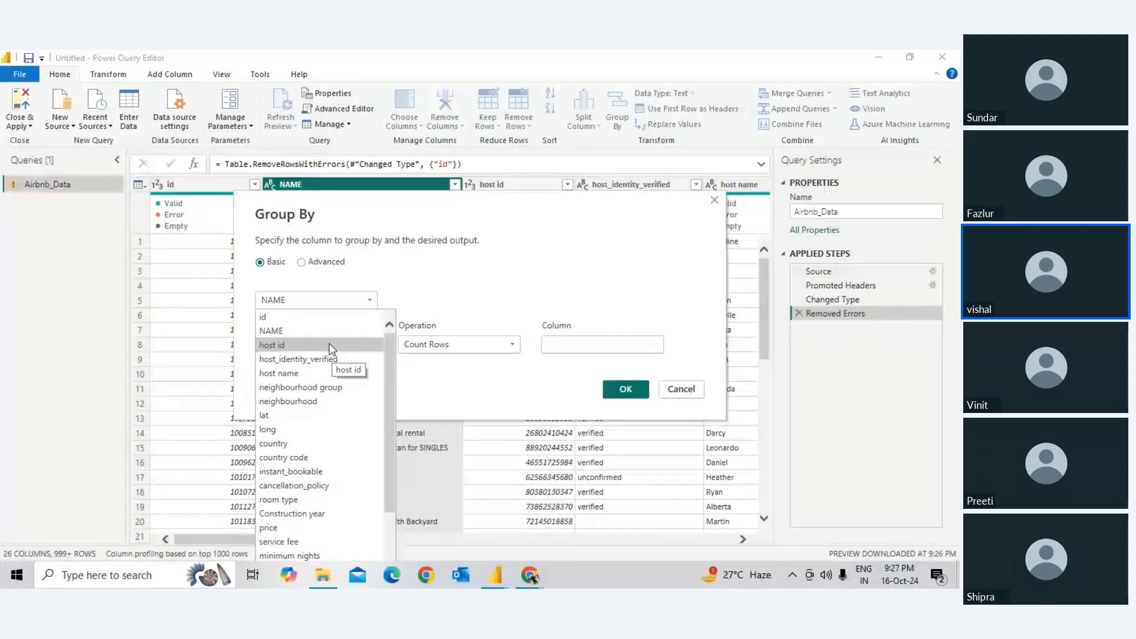
left_click(276, 459)
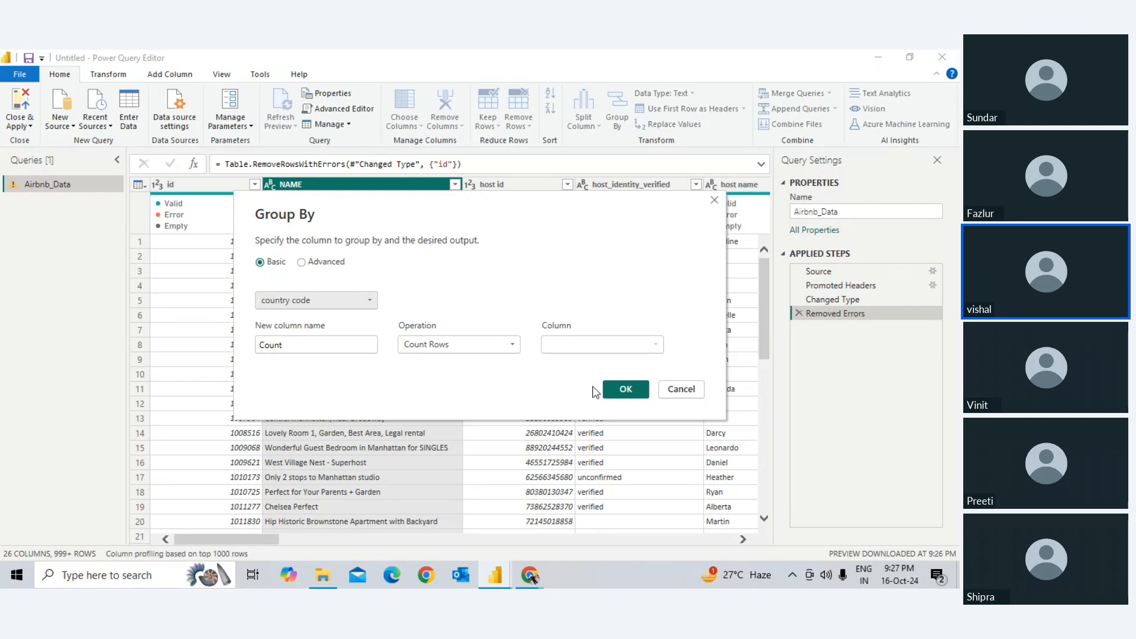
left_click(622, 388)
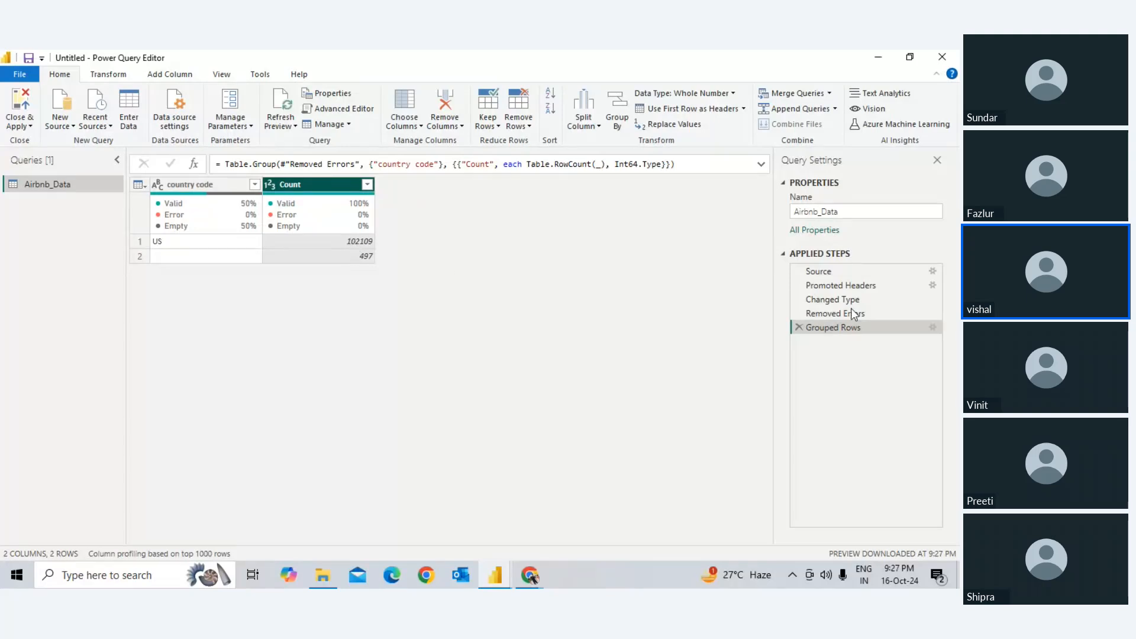
left_click(799, 327)
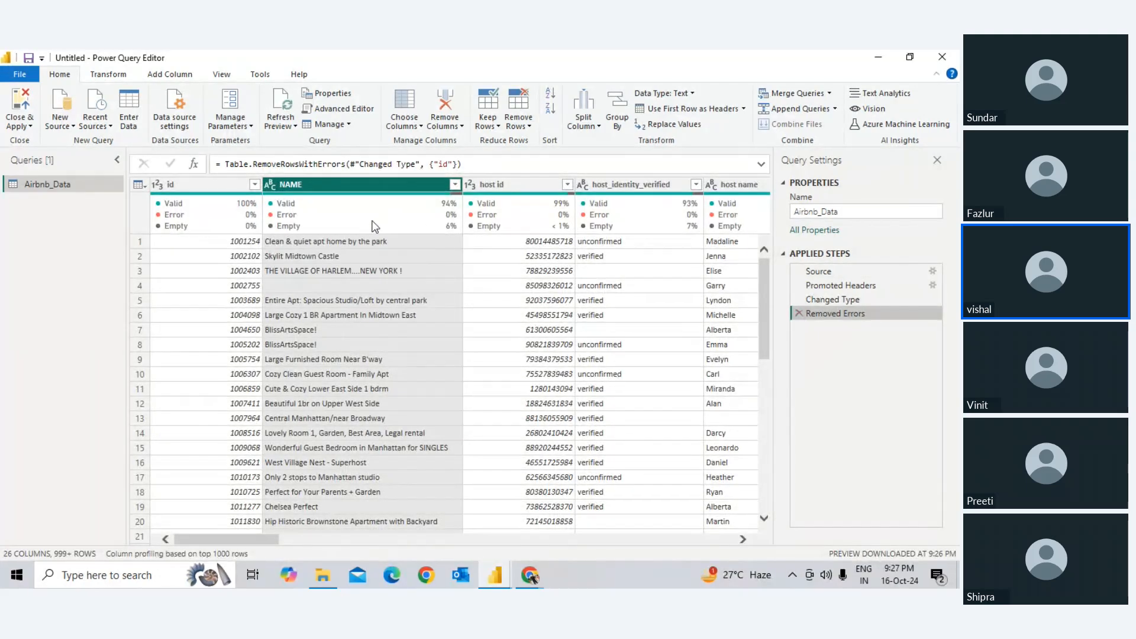
Step: Close the Query Settings pane to widen the data preview
mouse_move(374, 226)
left_click(334, 404)
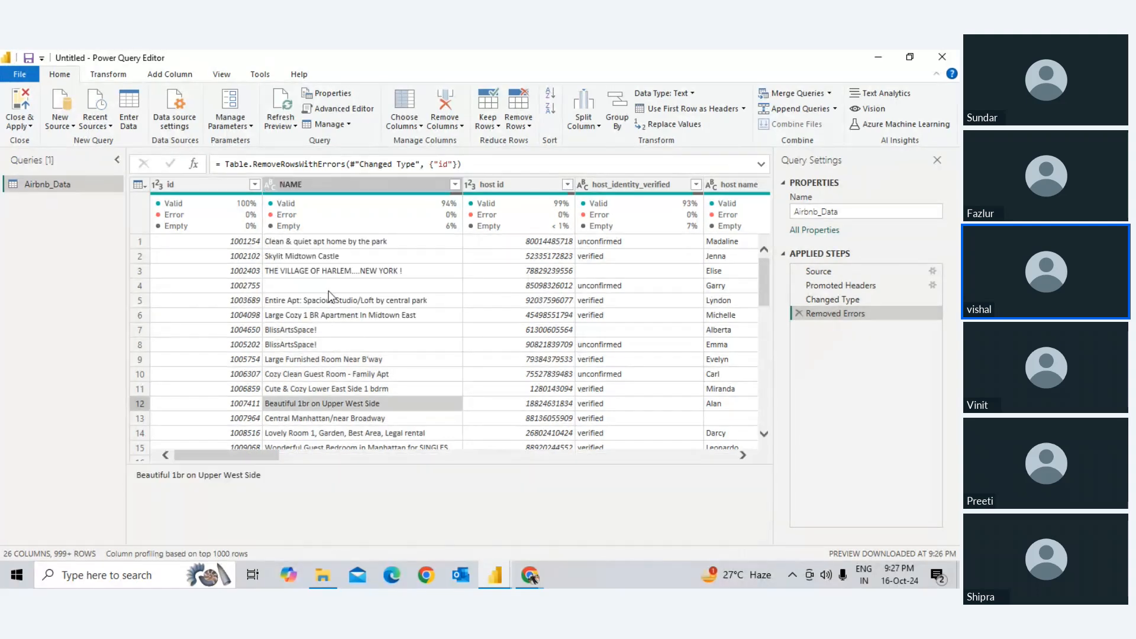
left_click(937, 160)
Step: Examine the column quality figures across the columns from host_identity_verified through Construction year
left_click(625, 232)
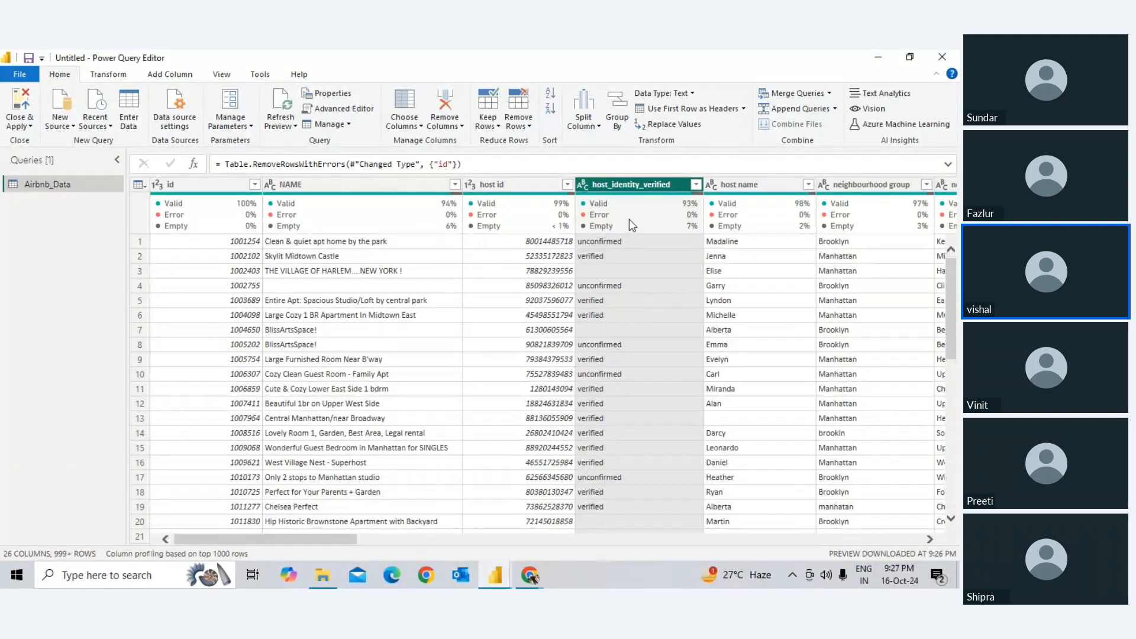
left_click(763, 215)
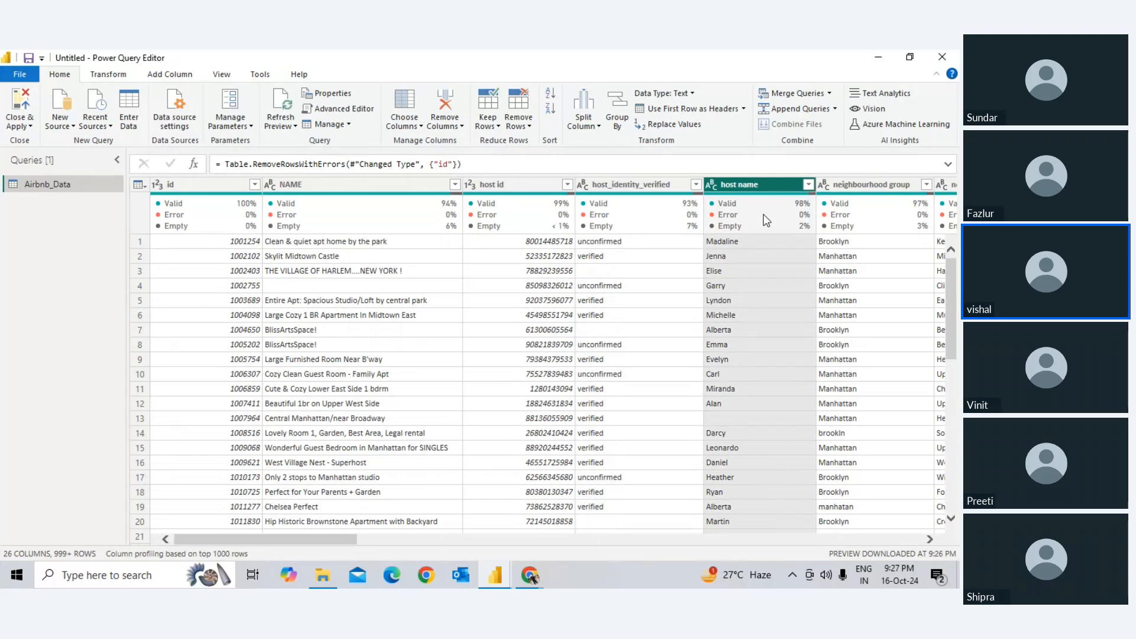
key("Right")
key("Right")
key("Right")
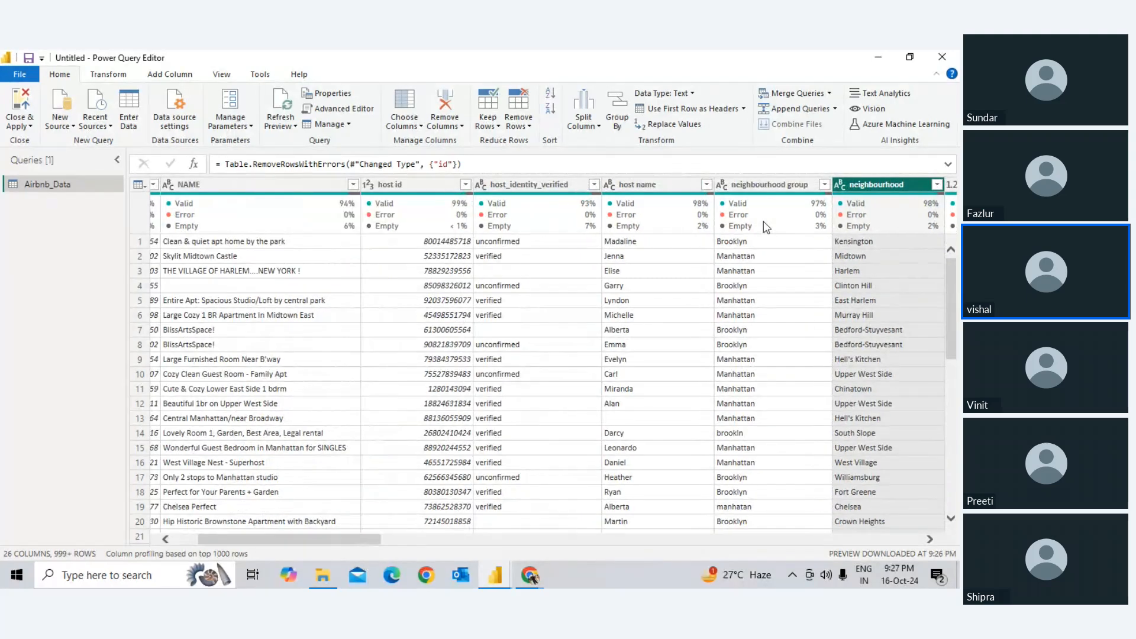
key("Right")
key("Right")
key("Right")
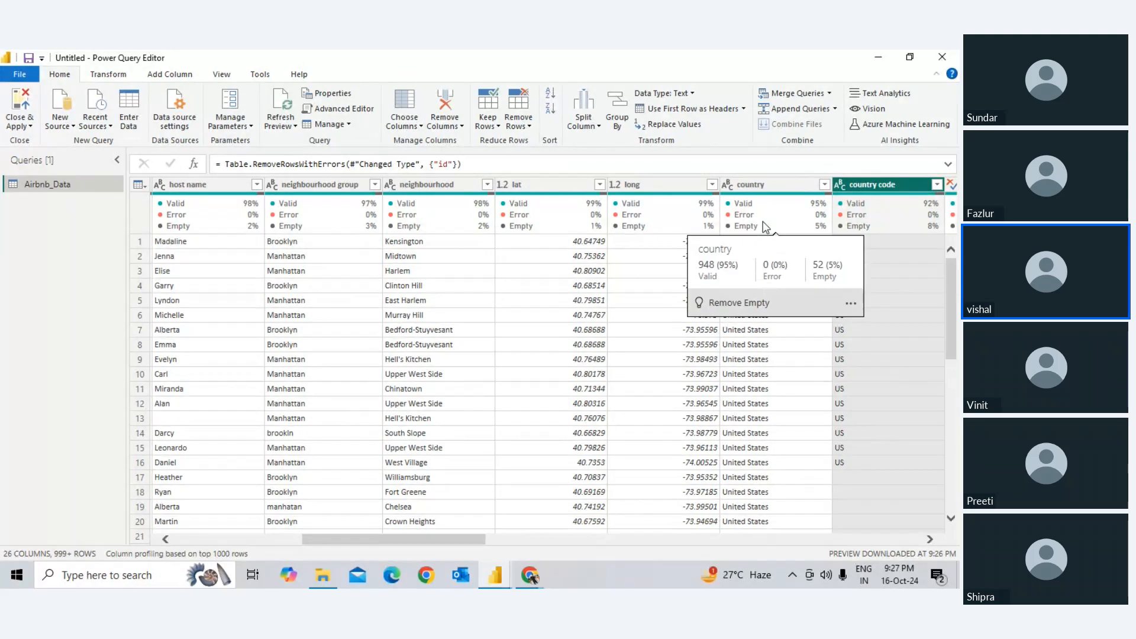
key("Right")
key("Right")
key("Right")
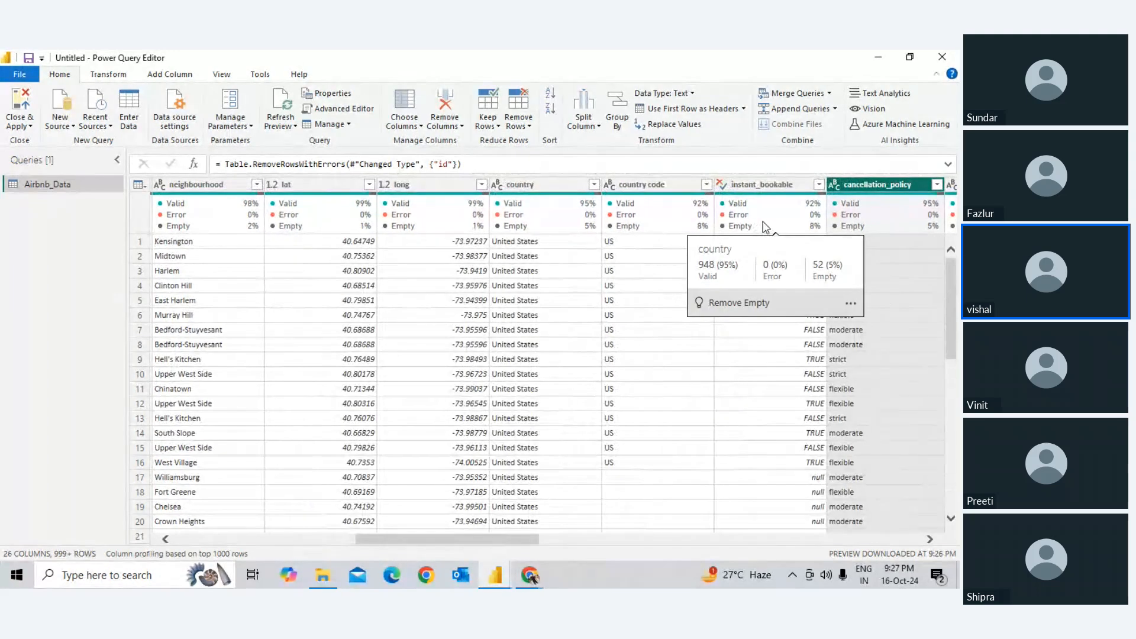
key("Right")
key("Left")
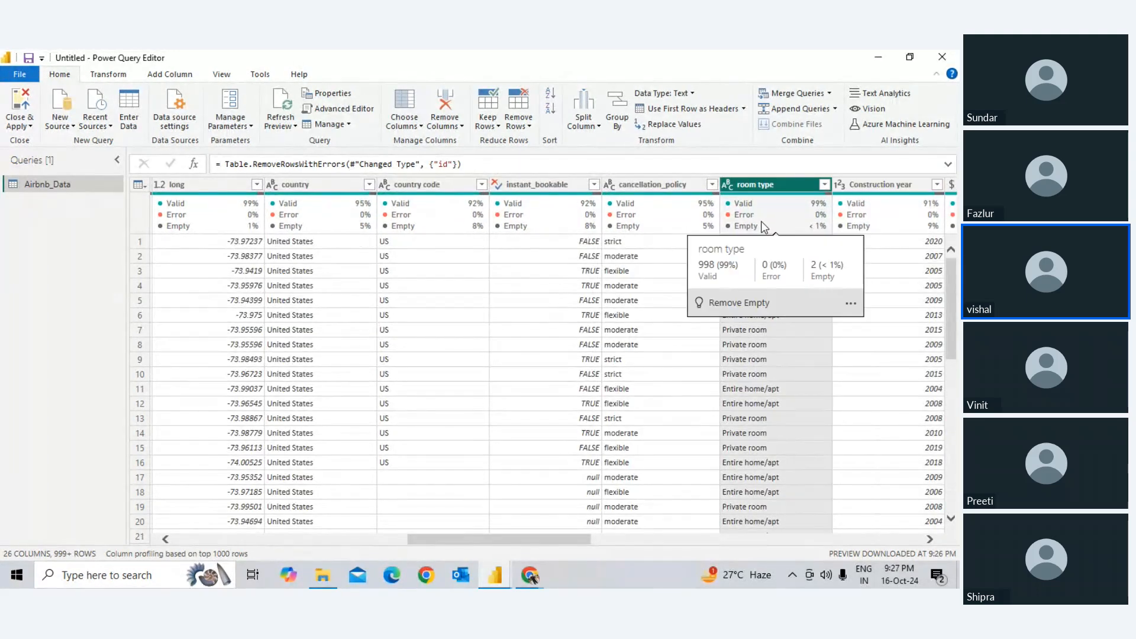
key("Right")
key("Left")
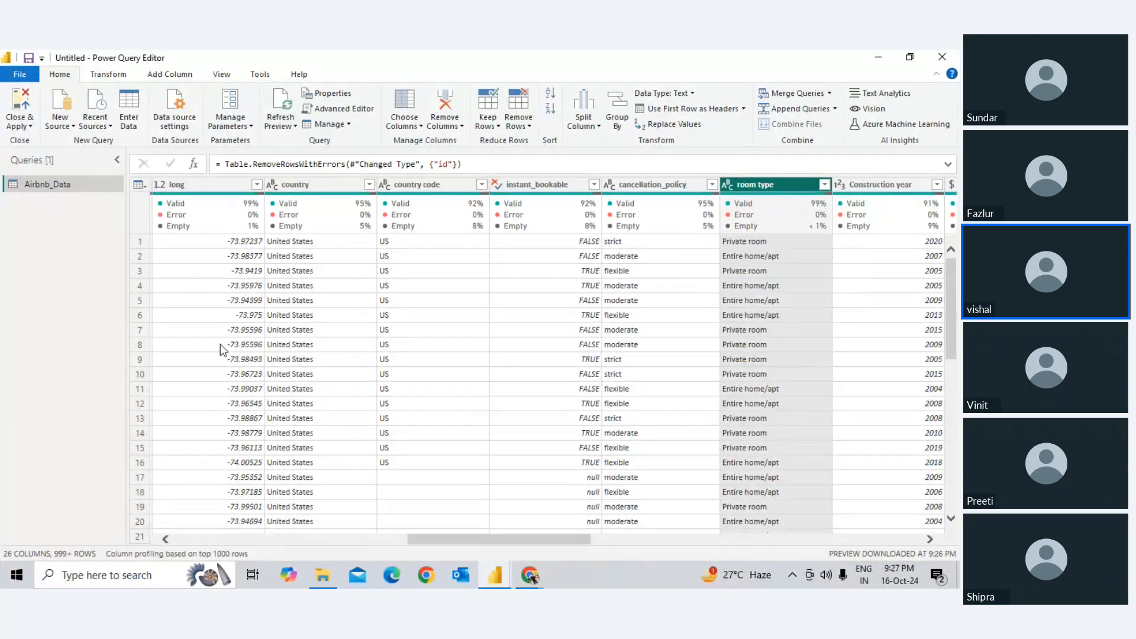
Step: Switch to the Zoho meeting in Chrome, unmute the microphone, and return to Power Query Editor
key("alt+Tab")
key("alt+Tab")
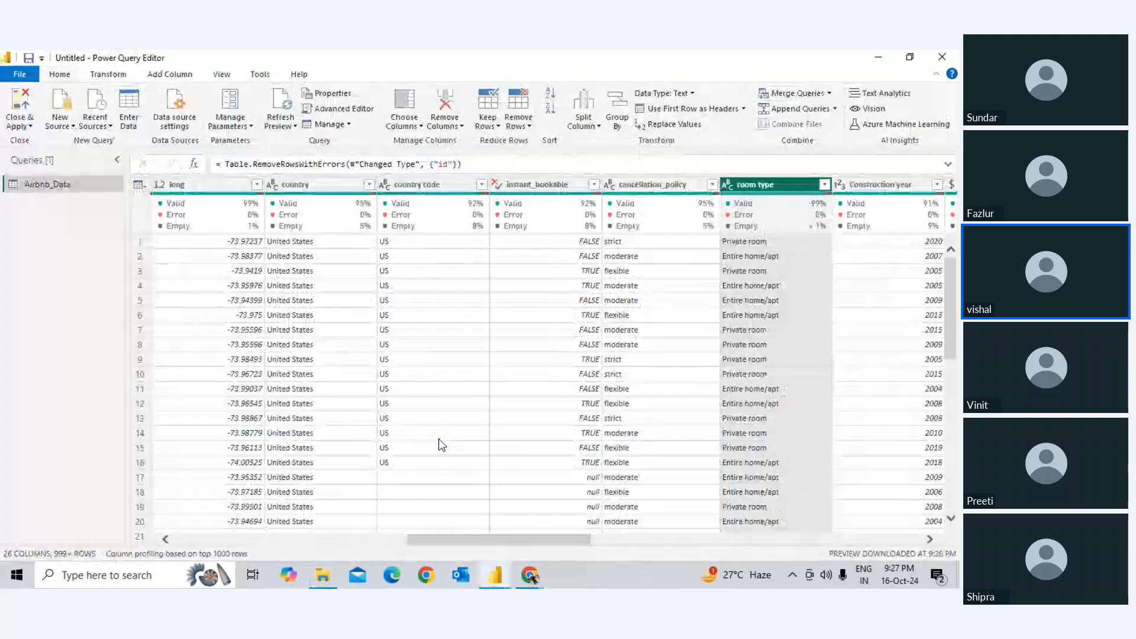
key("alt+Tab")
key("alt+Tab")
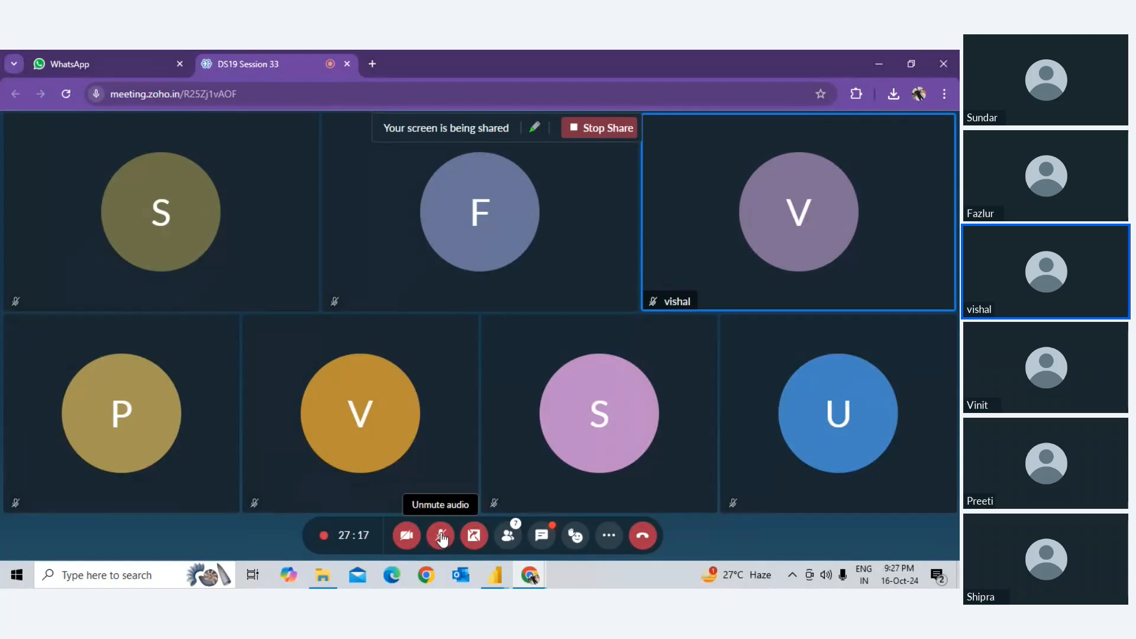
left_click(439, 537)
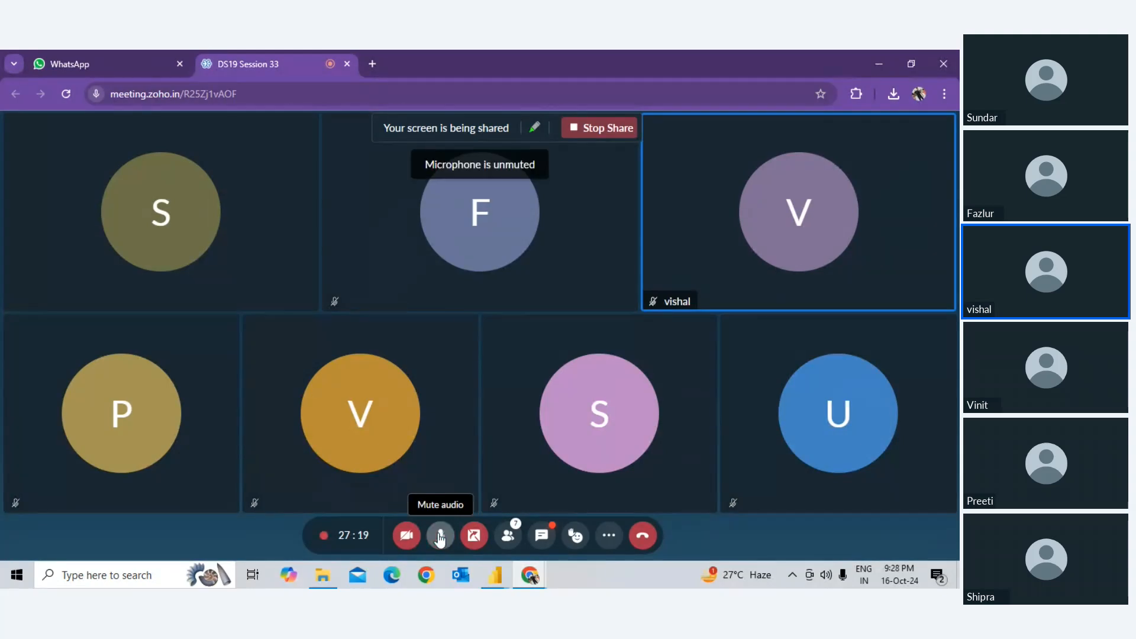
key("alt+Tab")
Step: Go back through the columns to id and examine the records in rows 3 to 5 for empty fields
left_click(412, 262)
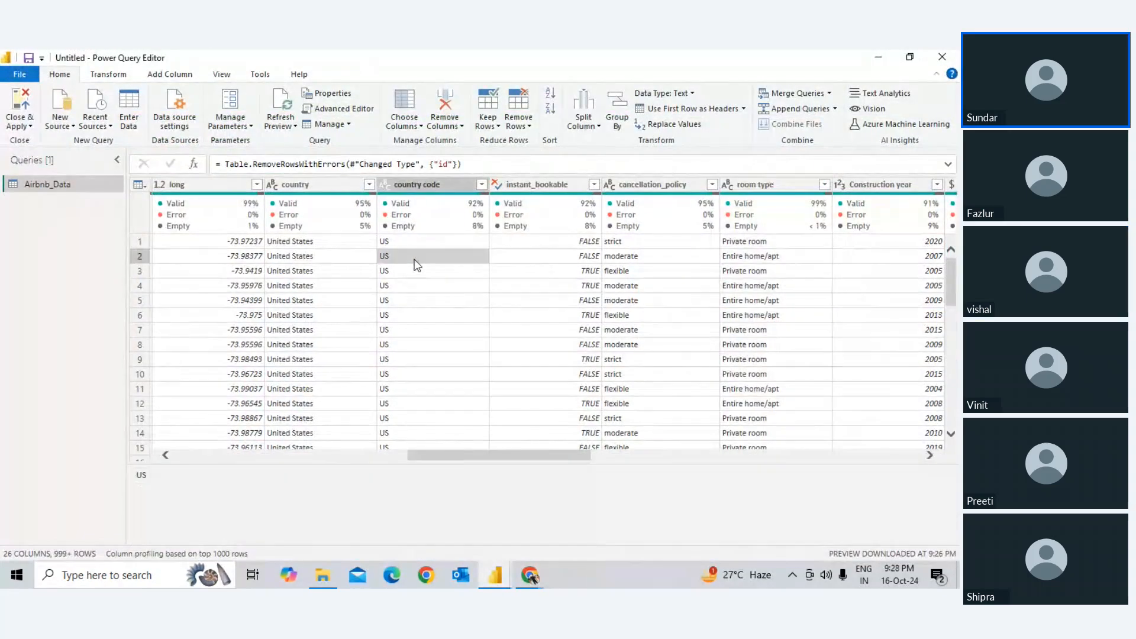
key("Left")
key("Left")
key("Left")
key("Left")
key("Left")
key("Left")
key("Left")
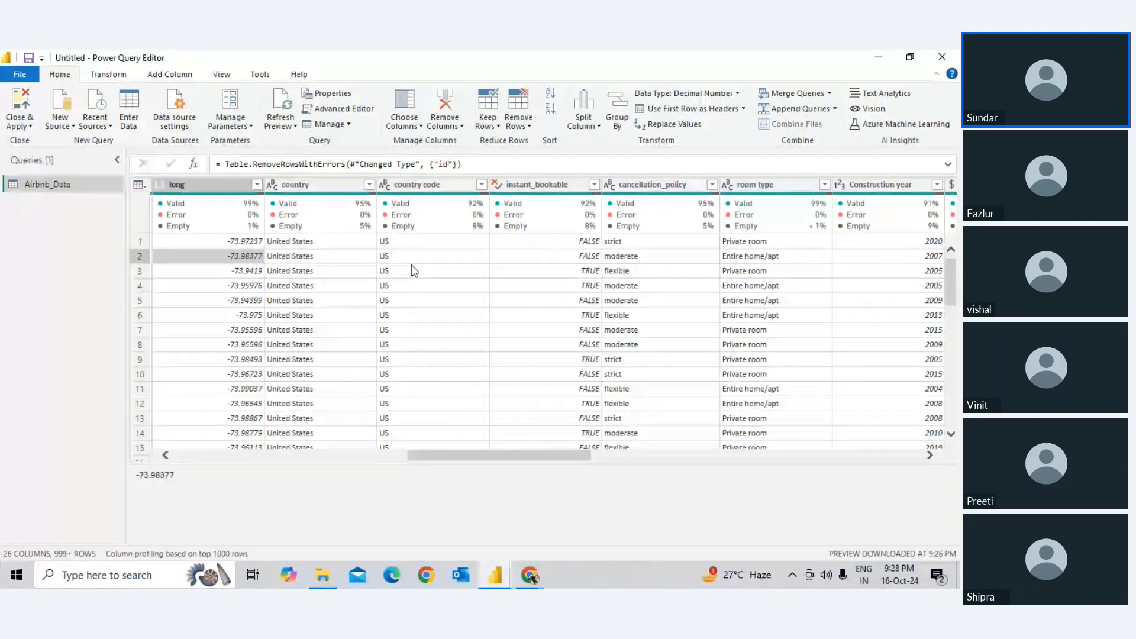
key("Left")
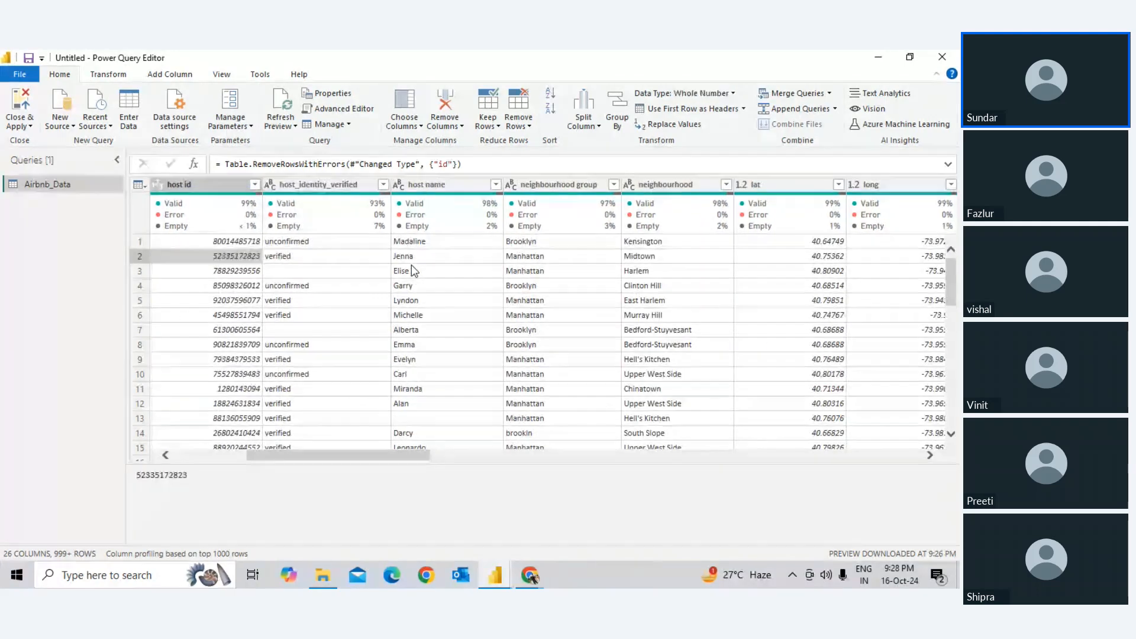
key("Right")
key("Down")
key("Left")
key("Left")
key("Left")
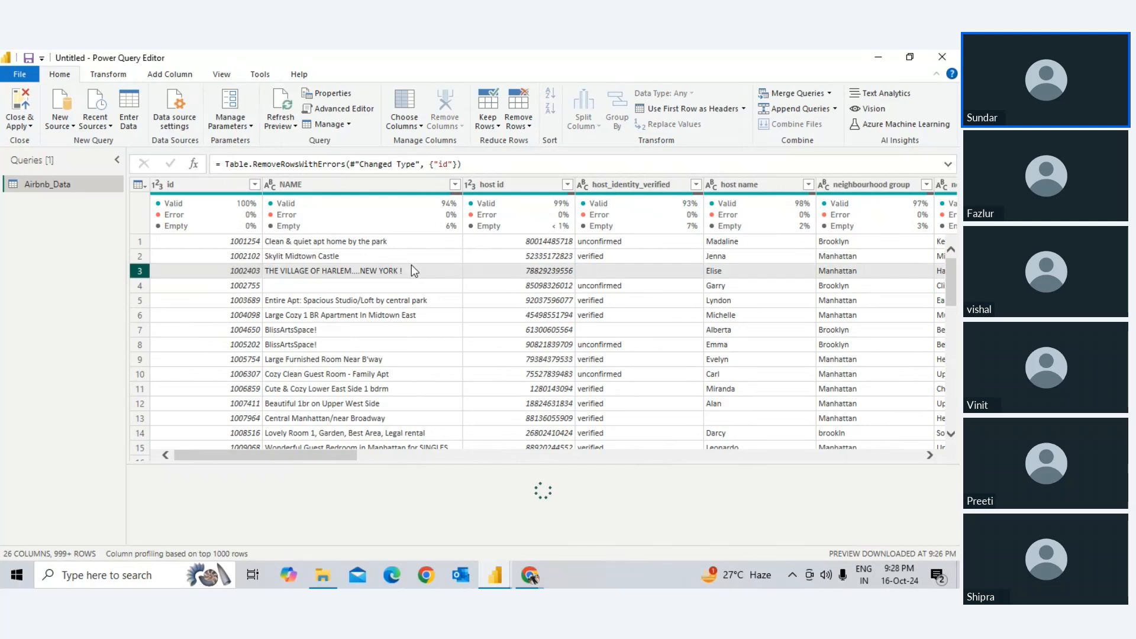
key("Down")
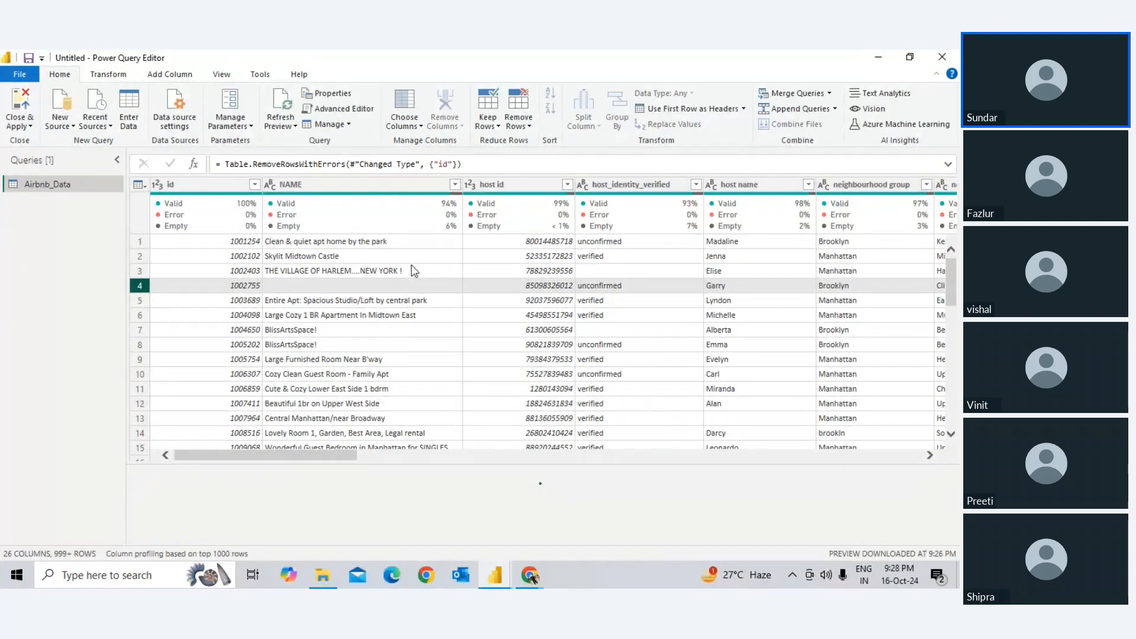
key("Down")
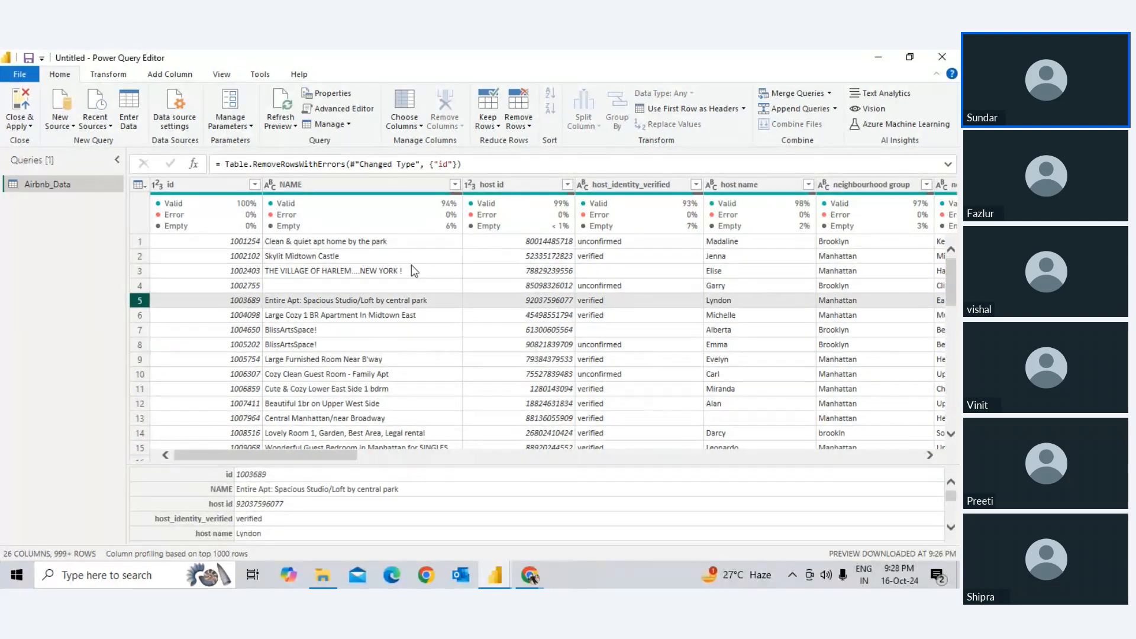
key("Up")
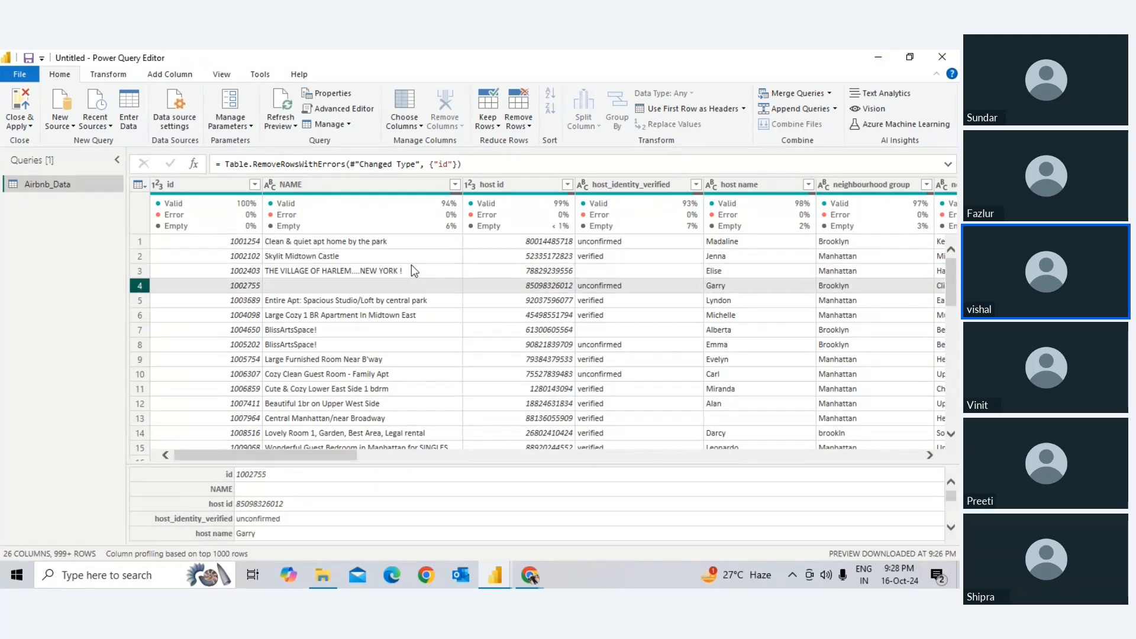
left_click(410, 264)
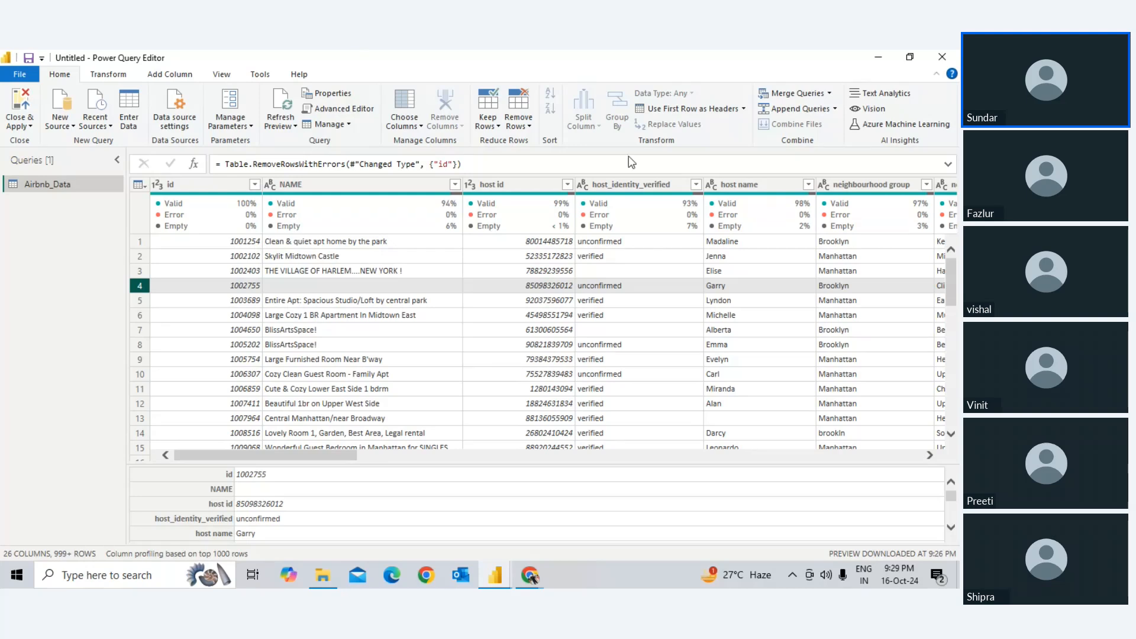
Step: Look over the NAME column and replace every single space in it with "Others"
left_click(314, 241)
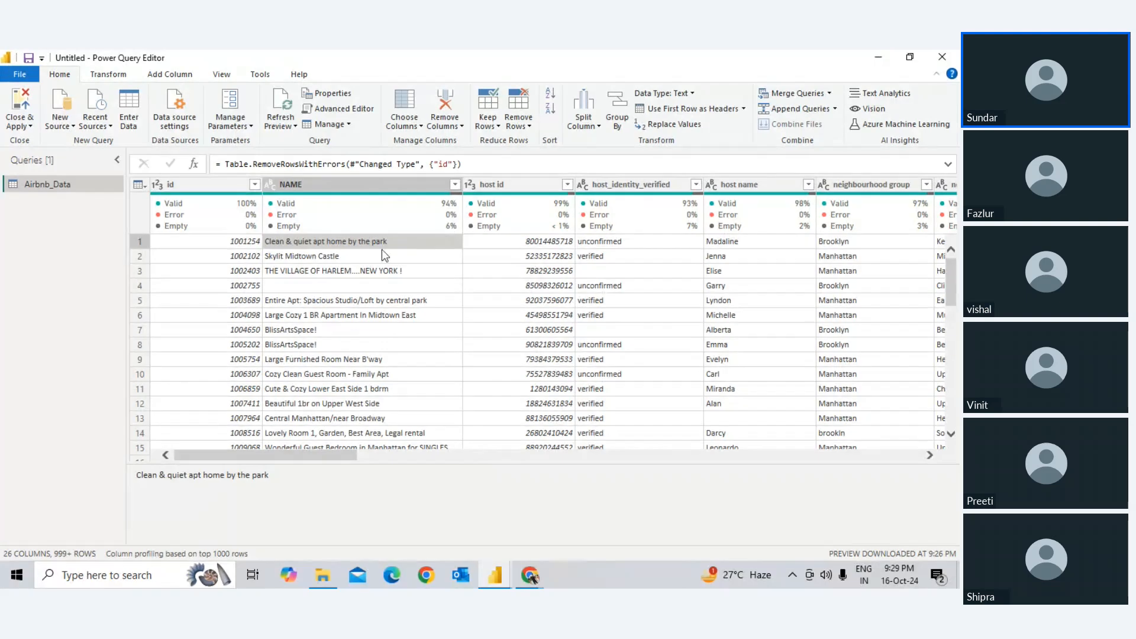
scroll(359, 254, "down", 1)
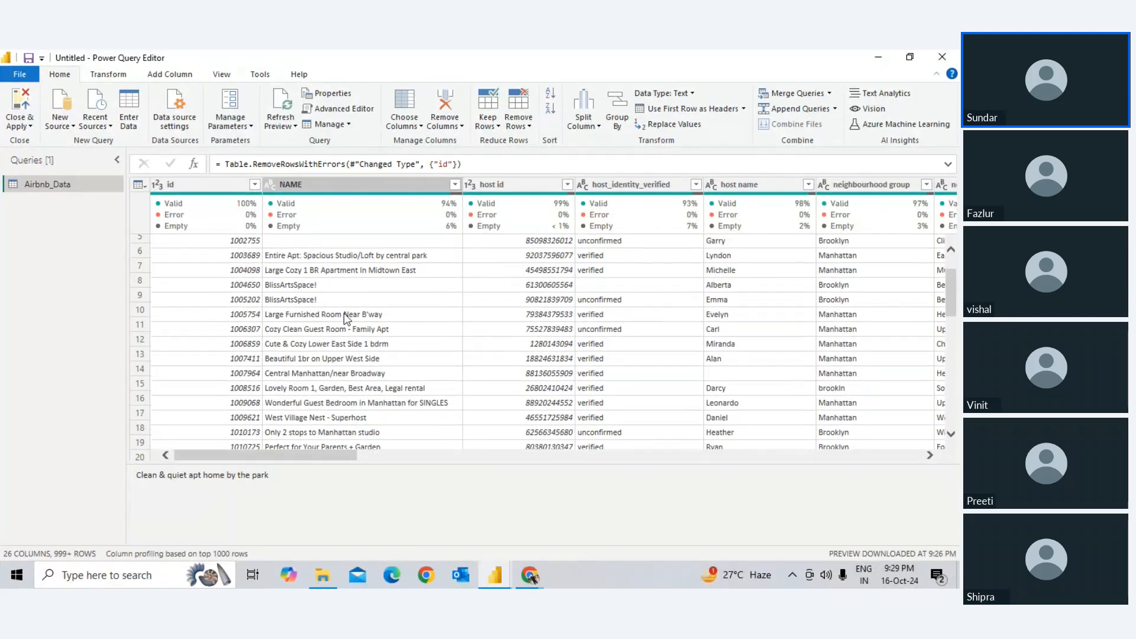
scroll(374, 268, "up", 1)
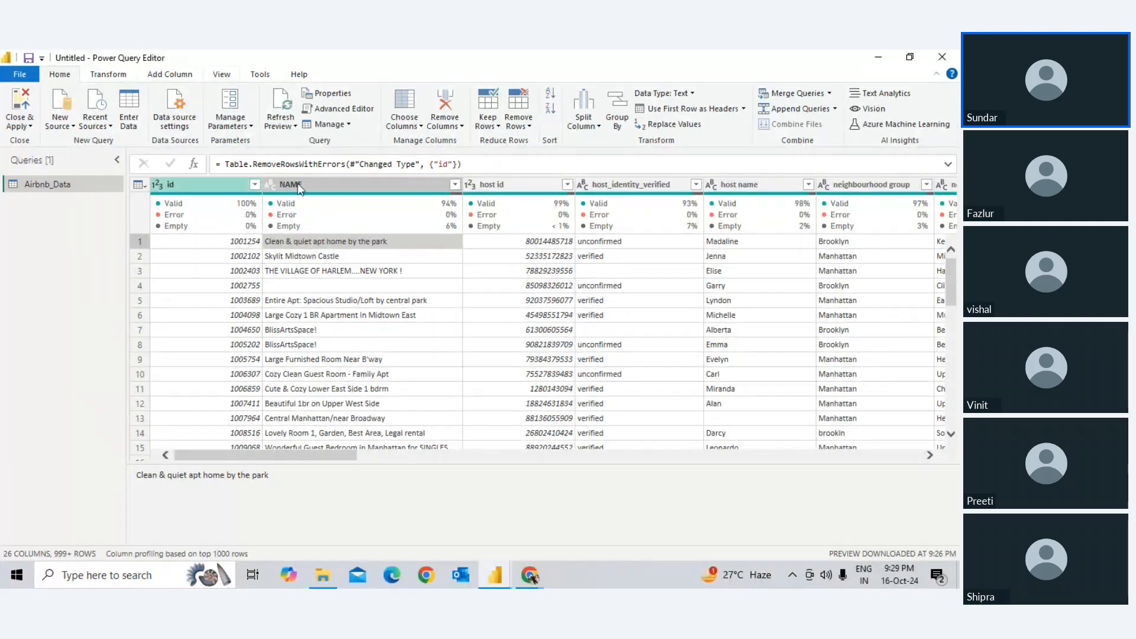
left_click(406, 182)
right_click(406, 178)
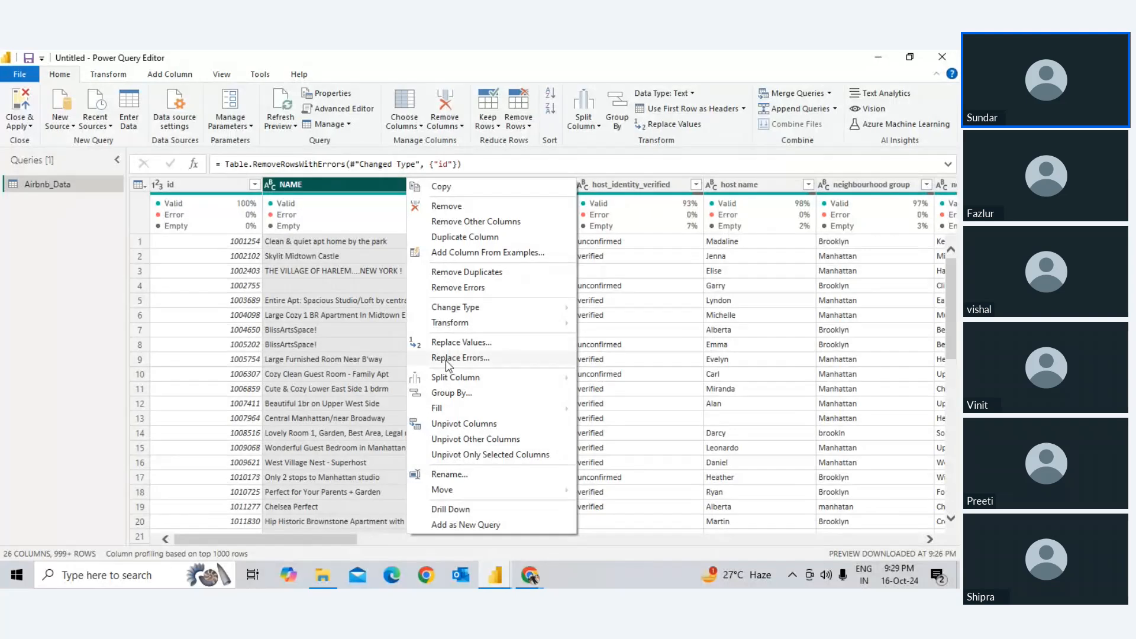
left_click(490, 343)
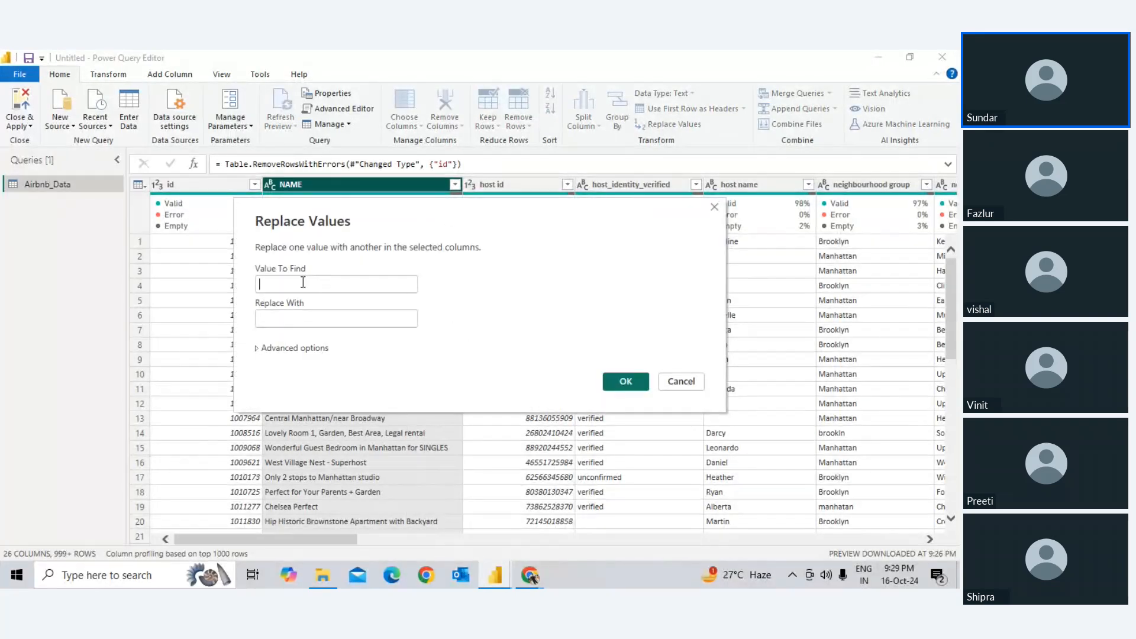
left_click(287, 318)
type("0")
type("thers")
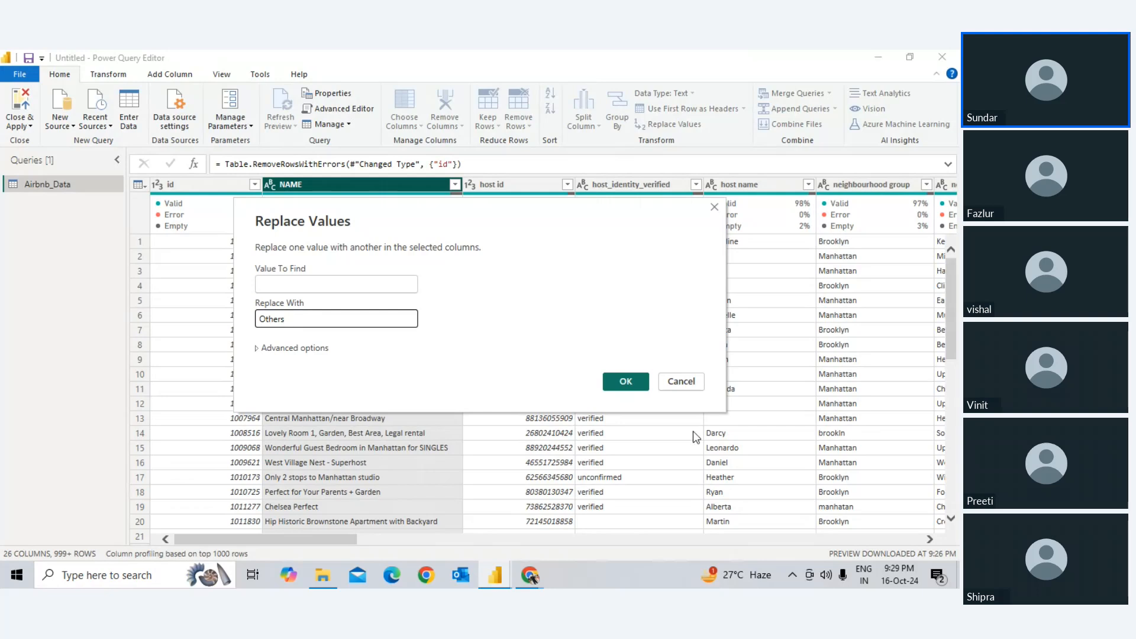
left_click(627, 381)
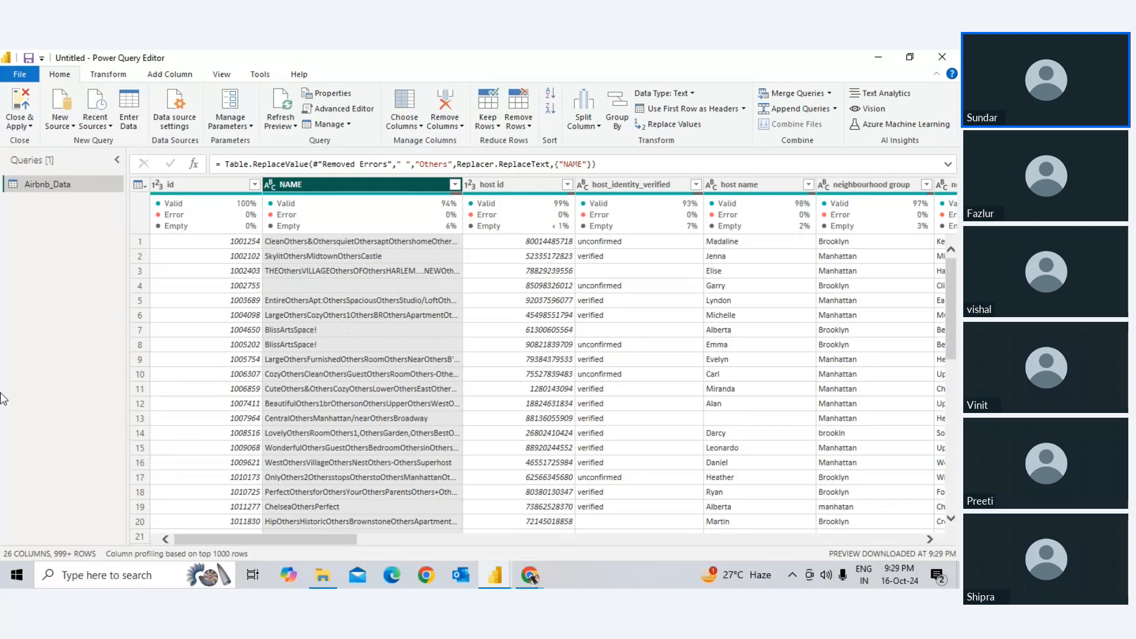
Step: Replace the empty values in the NAME column with "Others", leaving the value to find blank
right_click(409, 180)
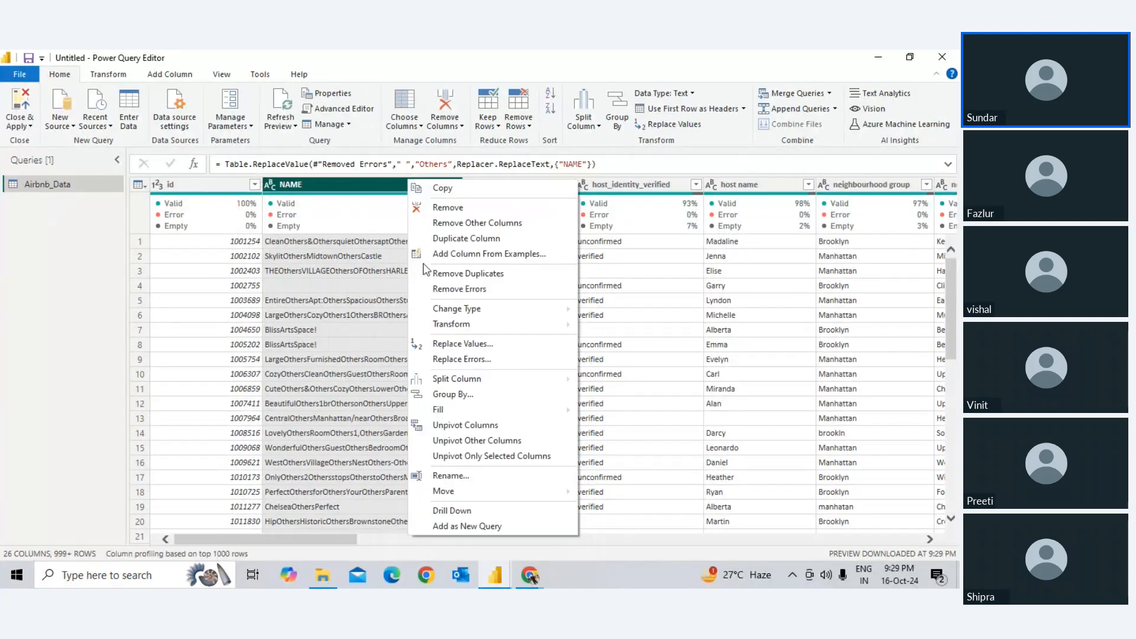
left_click(454, 344)
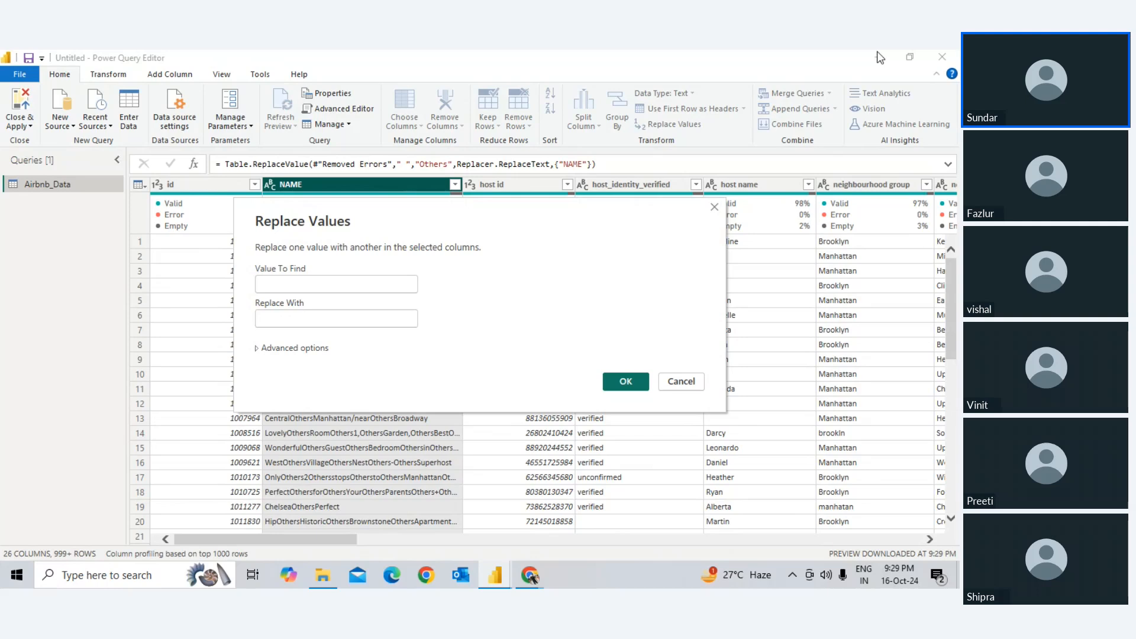
left_click(339, 317)
type("Others")
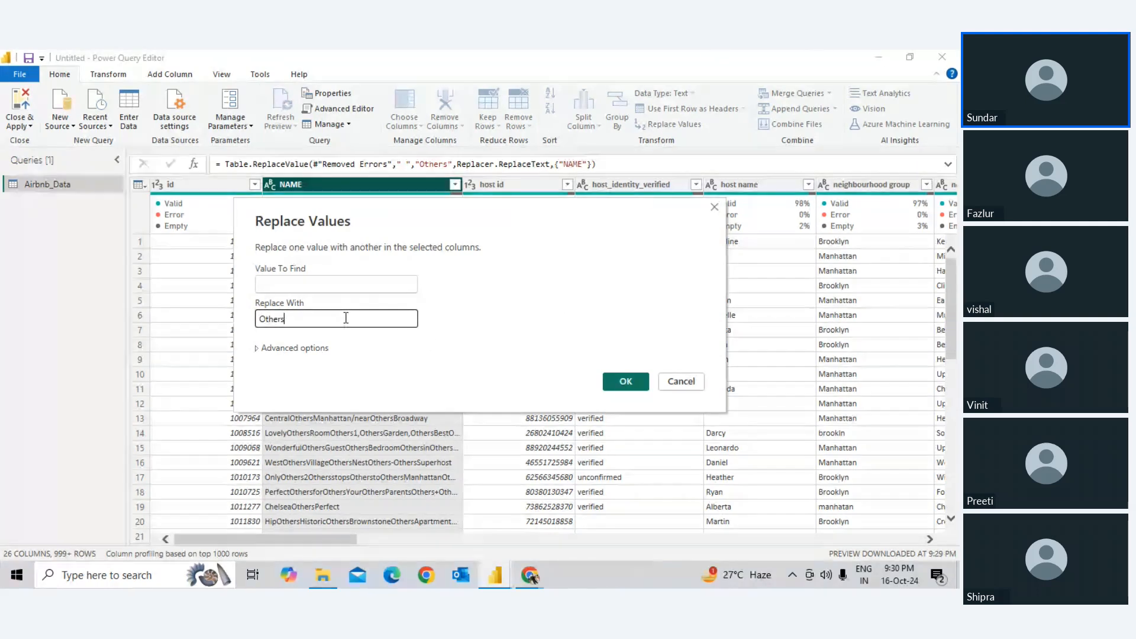
left_click(628, 377)
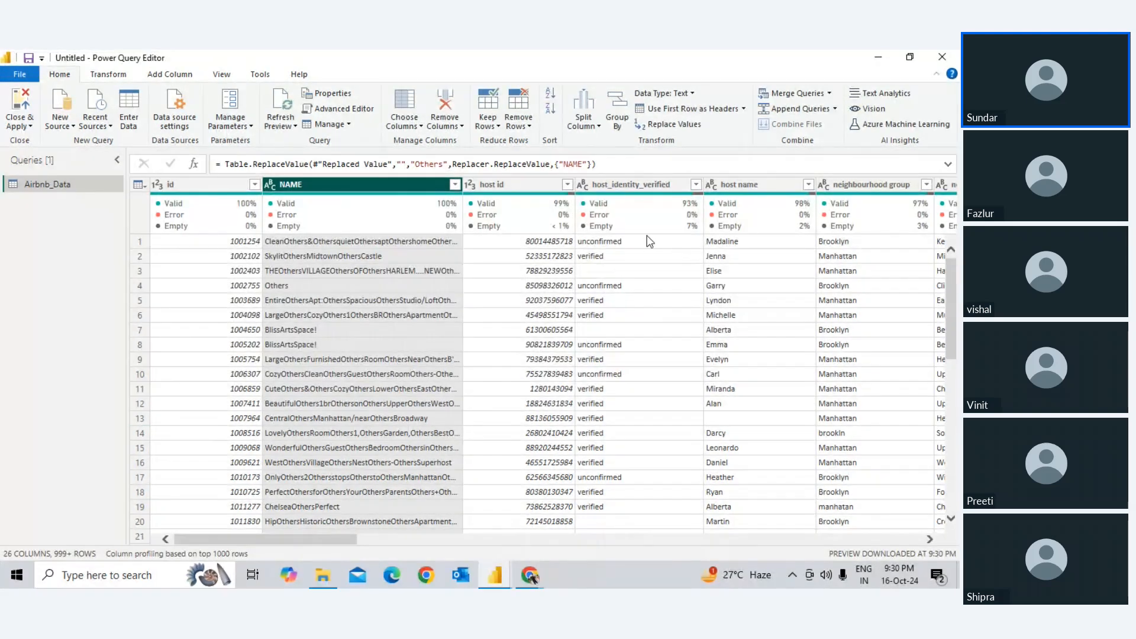
Step: Look at the cleanup options for the host id column's quality metrics, and select the host_identity_verified column
right_click(619, 259)
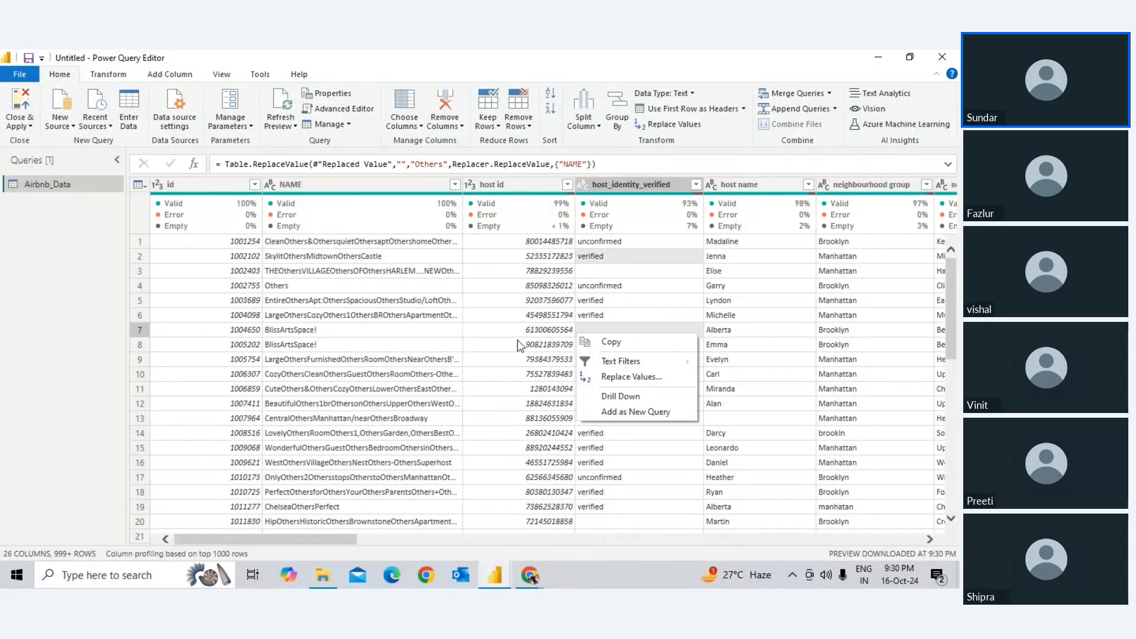
left_click(628, 264)
left_click(546, 242)
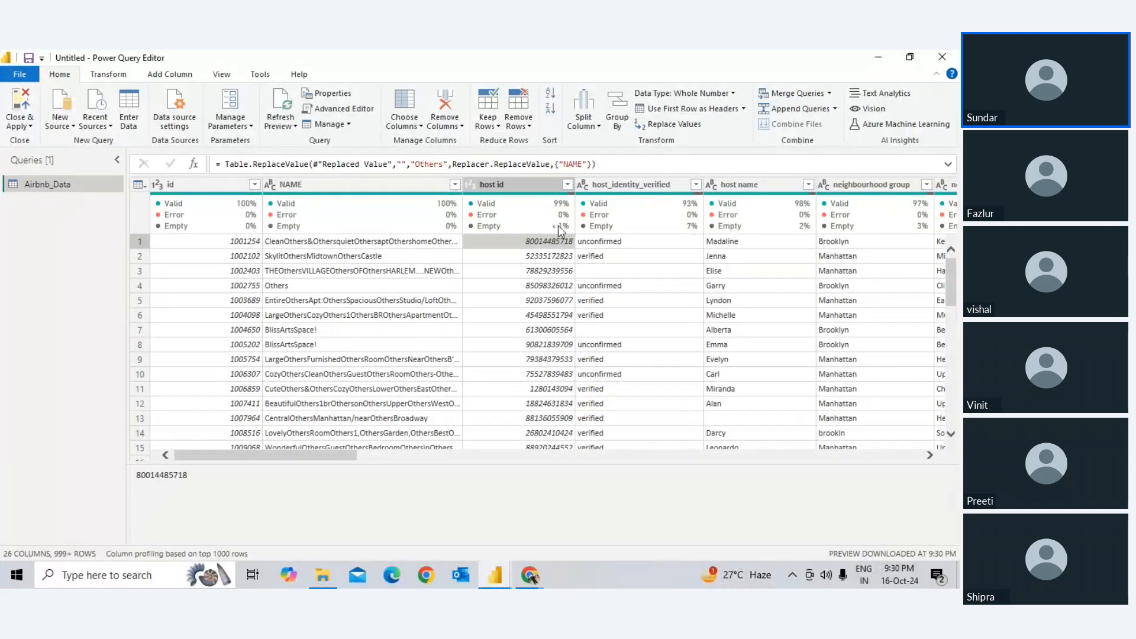
mouse_move(539, 228)
right_click(557, 226)
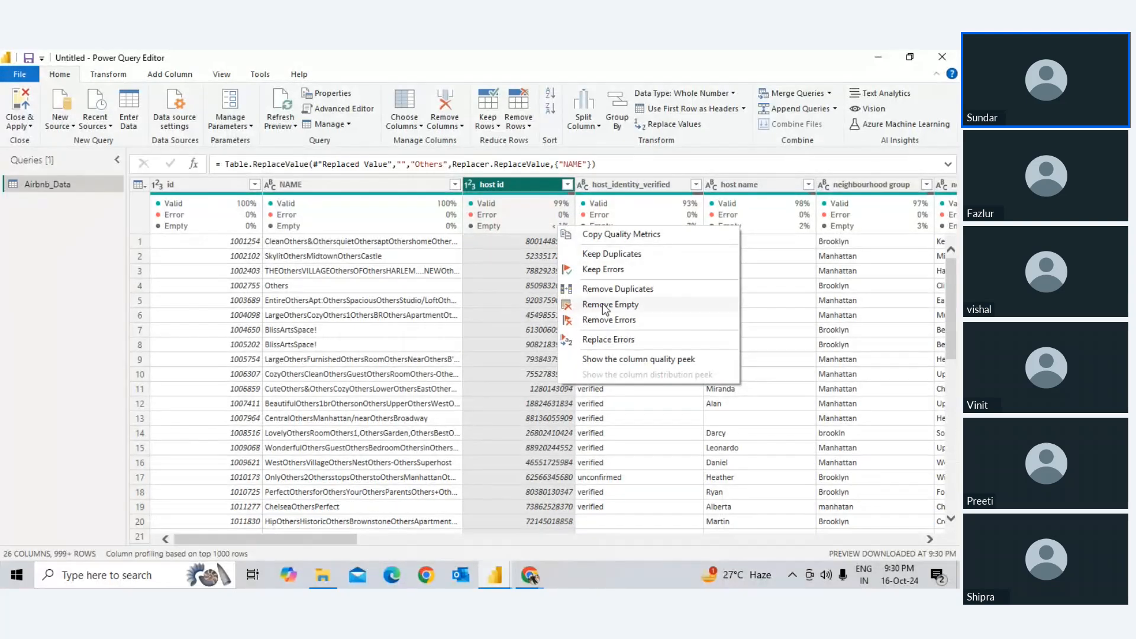
left_click(637, 211)
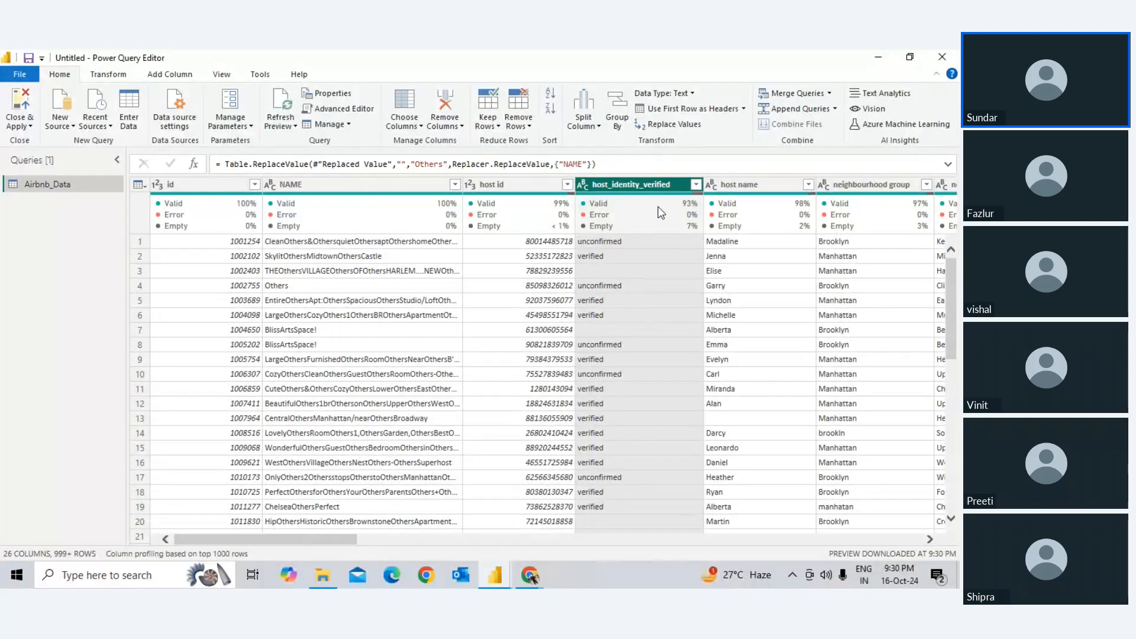
Step: Switch to the Zoho meeting in Chrome, mute the microphone, and return to Power Query Editor
key("alt+Tab")
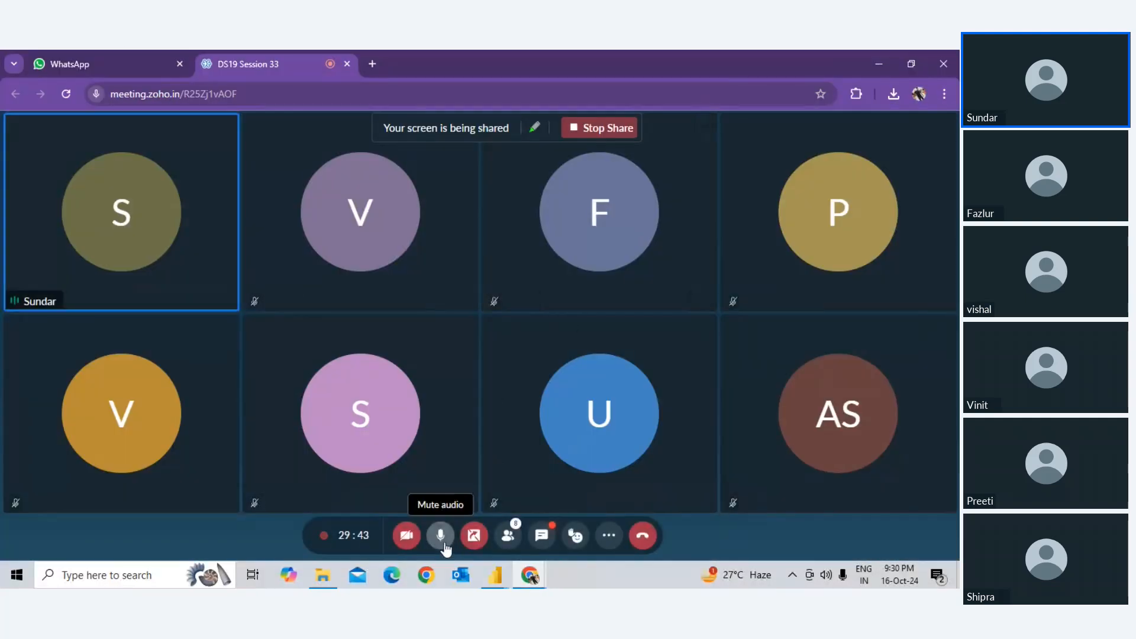
left_click(441, 536)
key("alt+Tab")
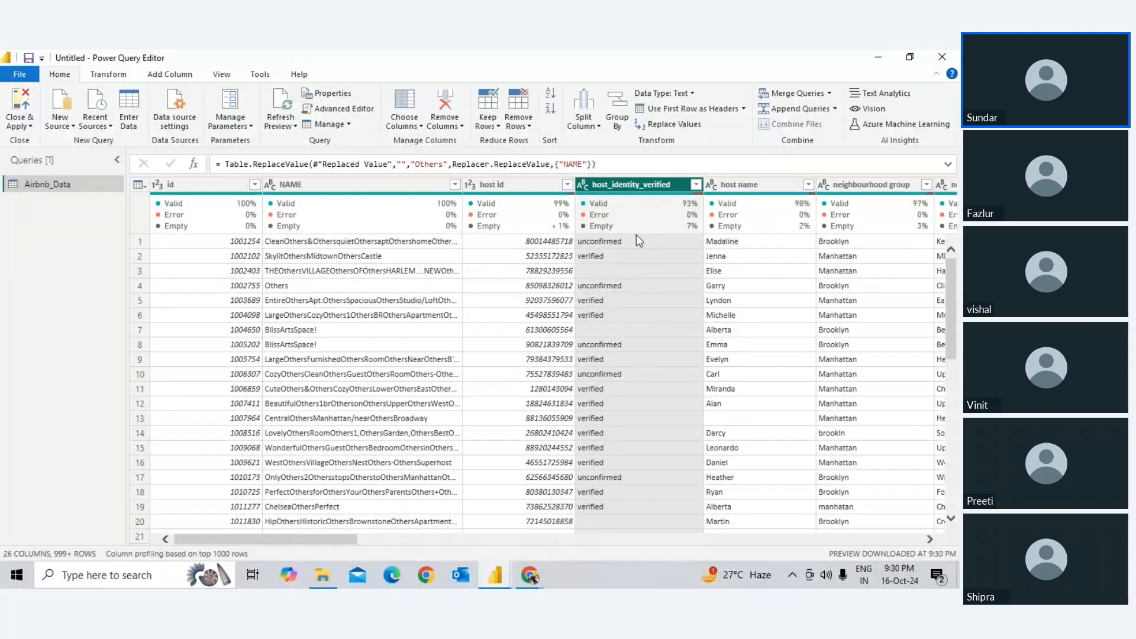
Step: Examine the column quality metrics of the id, NAME, host id and host_identity_verified columns
mouse_move(232, 222)
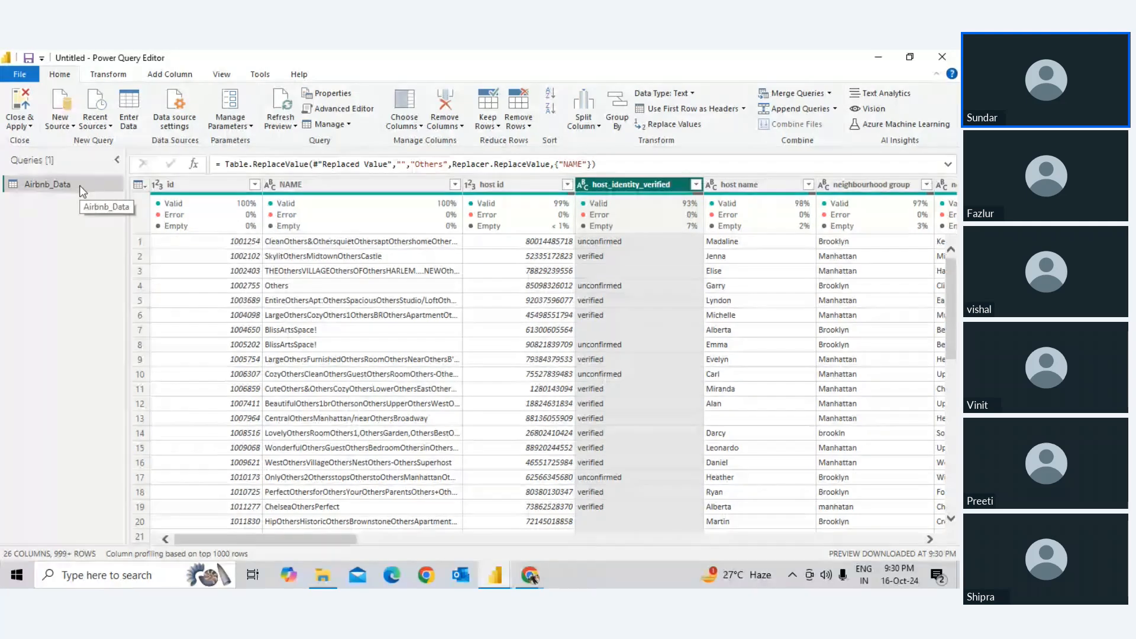
key("Left")
key("Left")
key("Left")
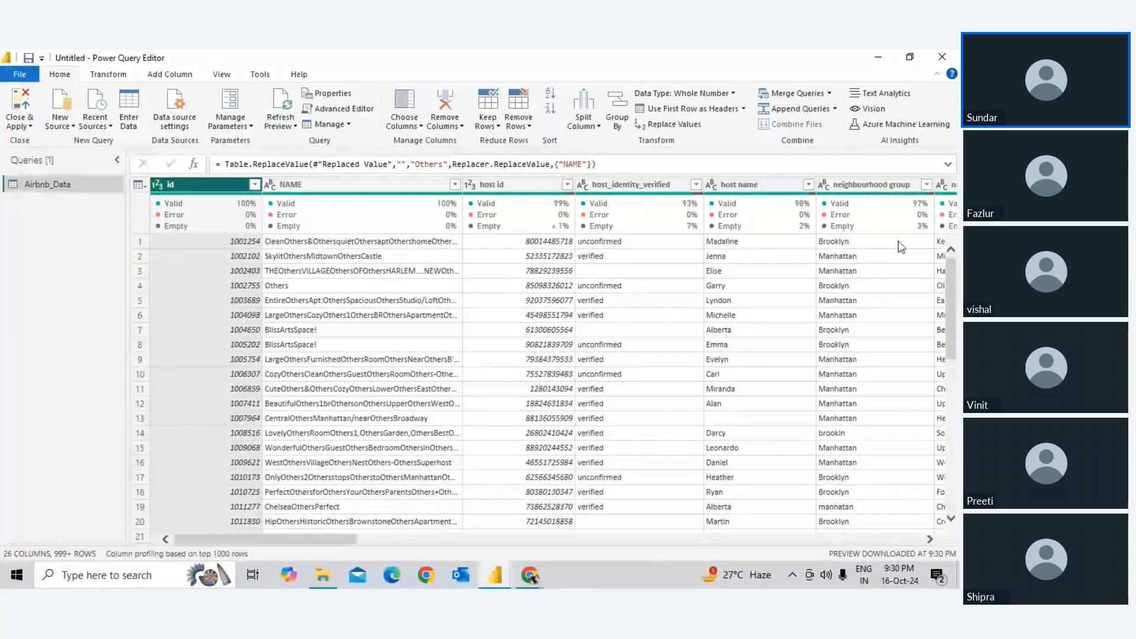
left_click(929, 539)
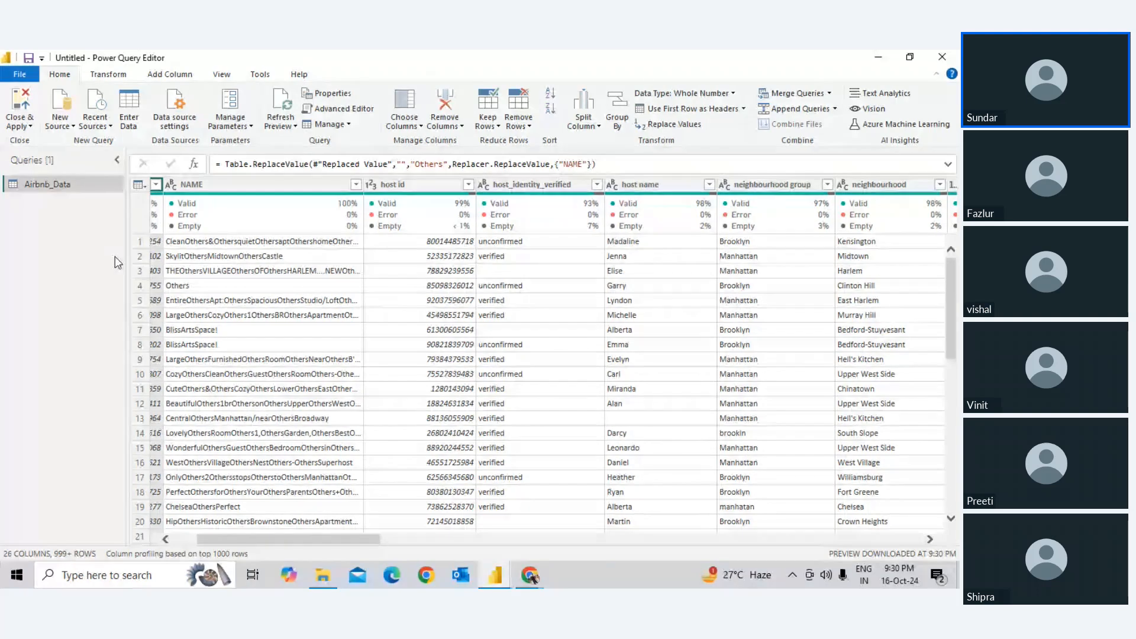
left_click(116, 160)
left_click(14, 165)
left_click(267, 226)
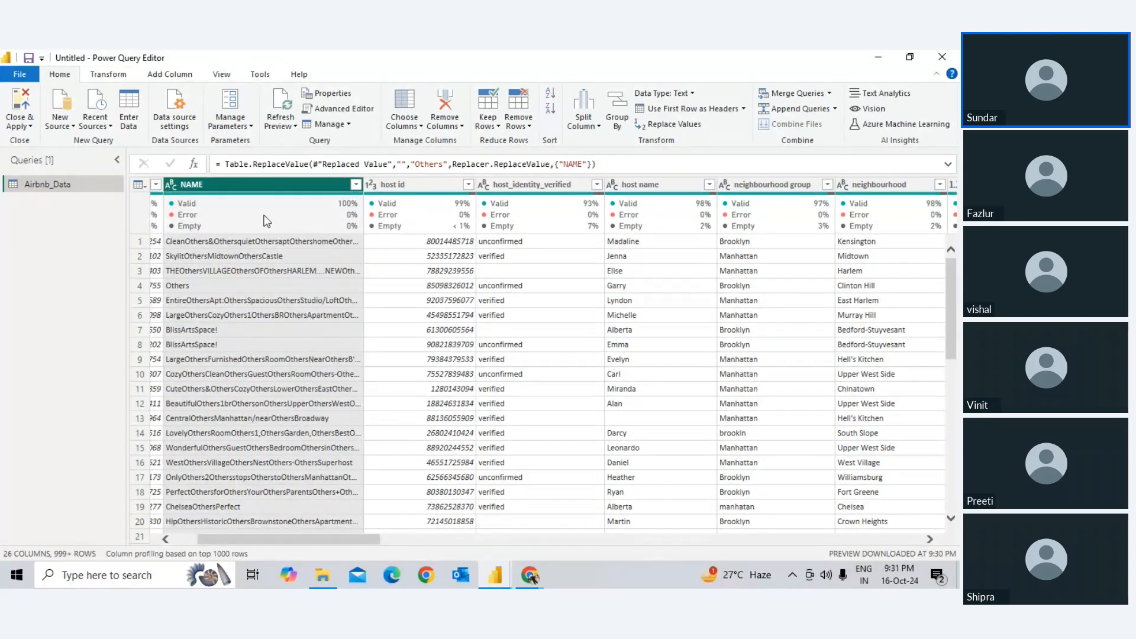
scroll(223, 220, "left", 2)
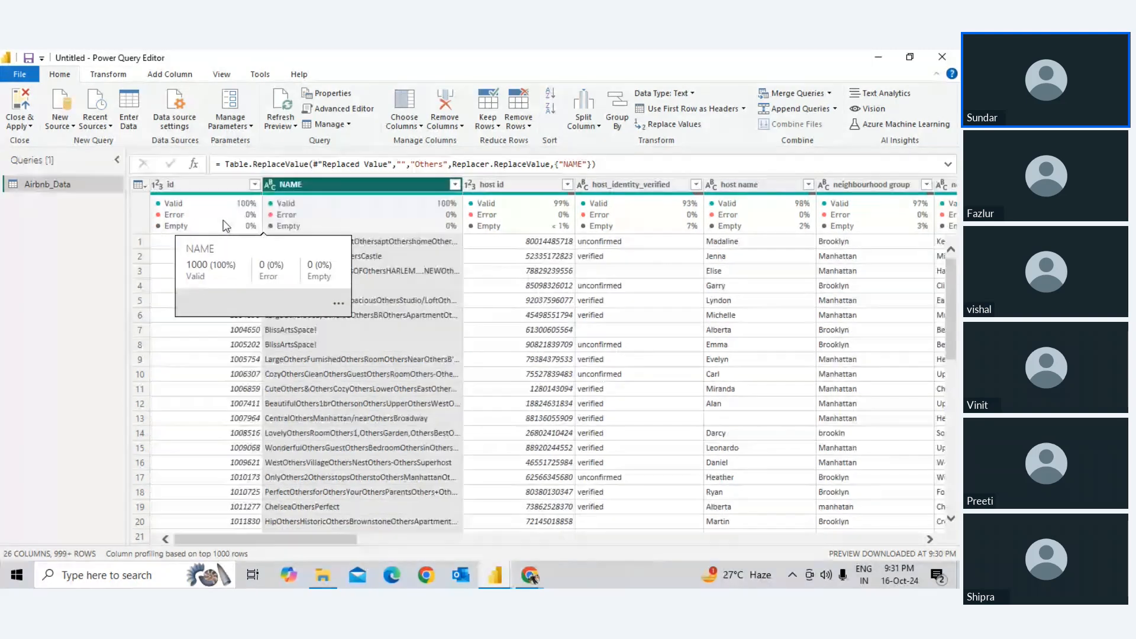
left_click(211, 216)
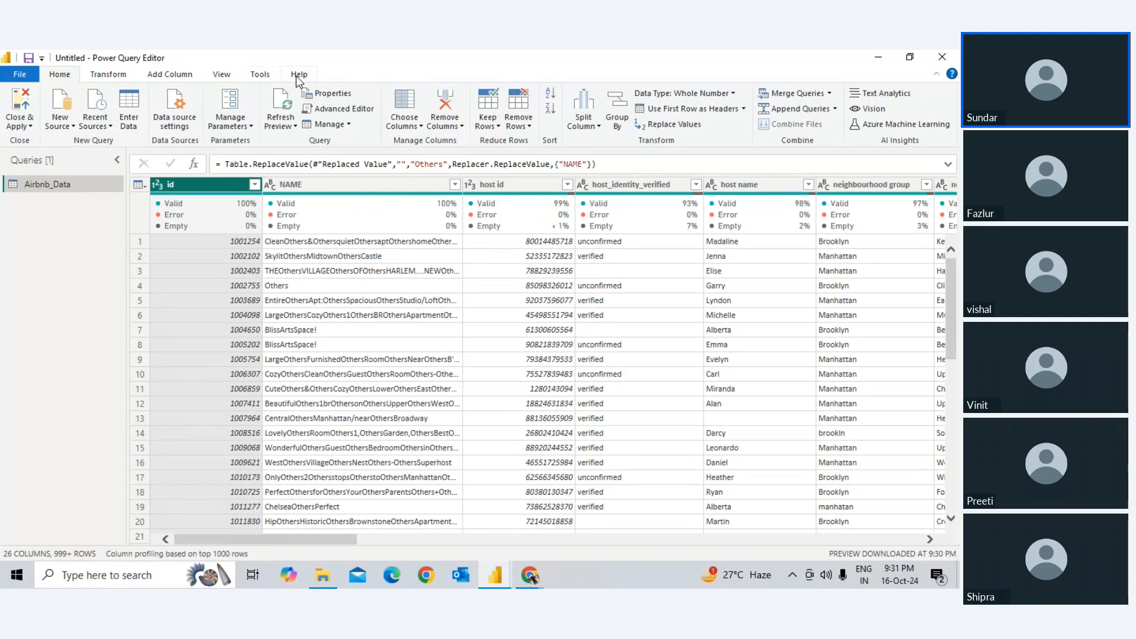
key("alt+Tab")
key("alt+Tab")
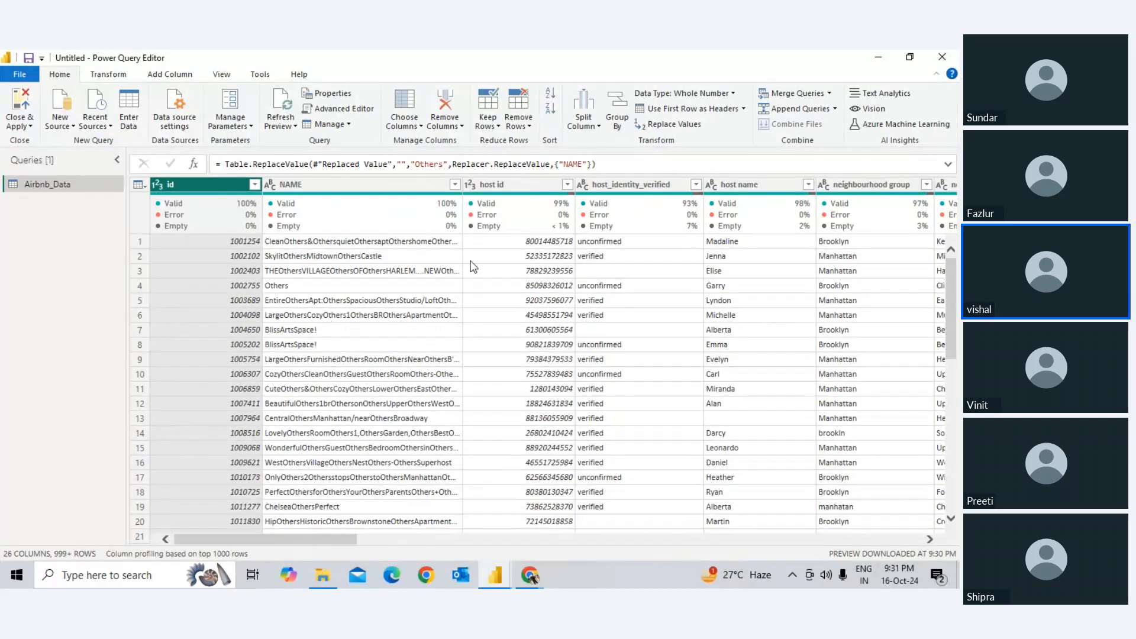
left_click(528, 184)
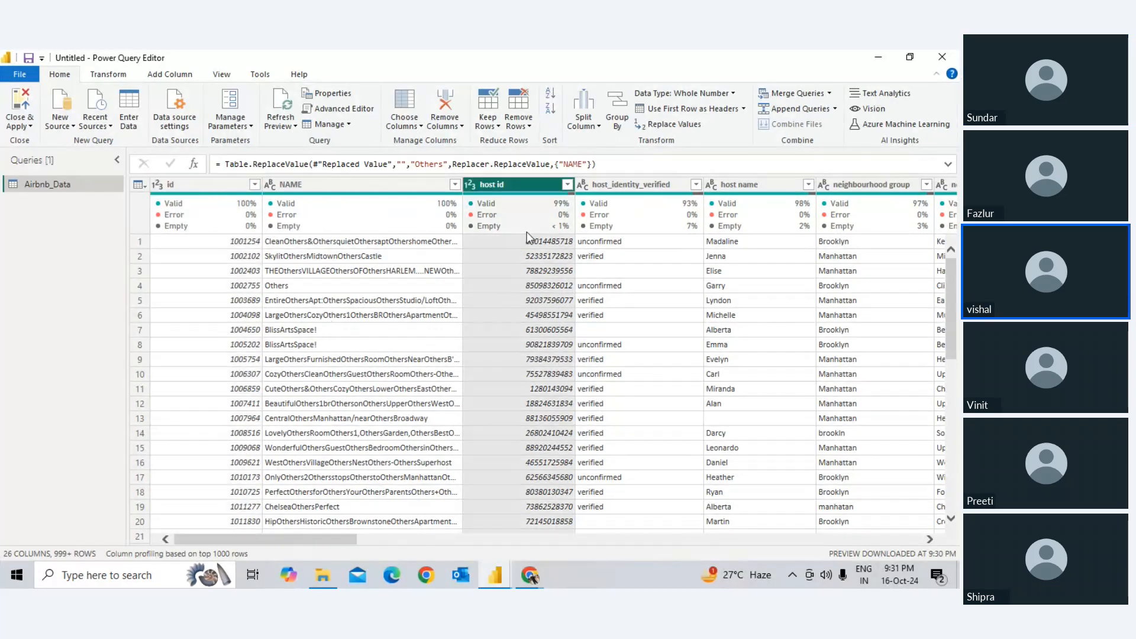
left_click(632, 230)
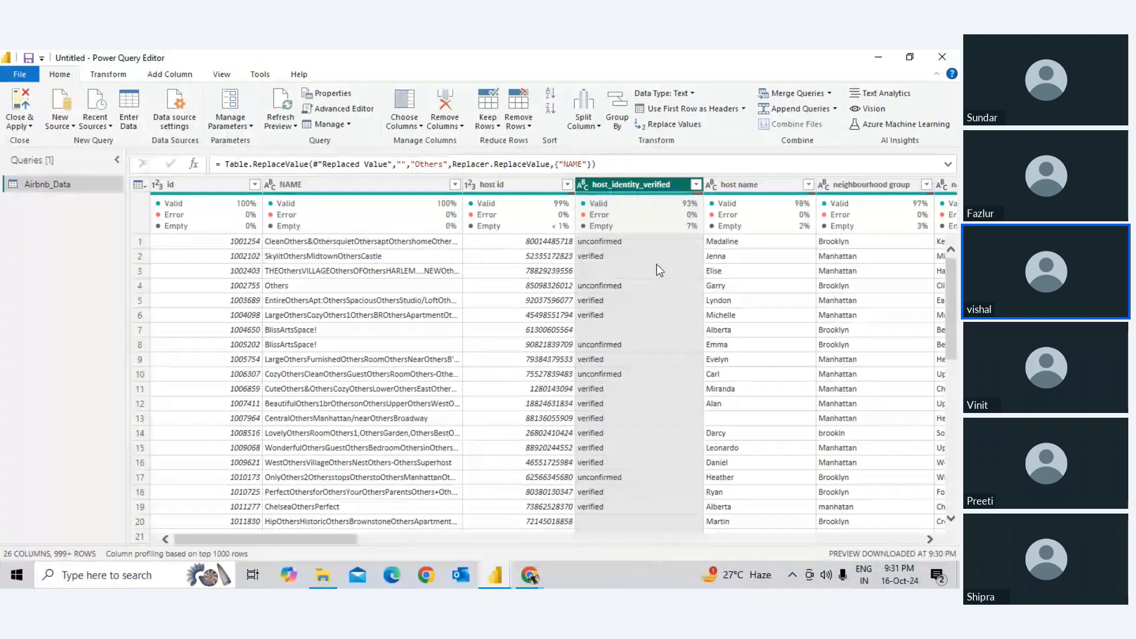
Step: Switch to the Zoho meeting in Chrome, unmute the microphone, and return to Power Query Editor
left_click(529, 575)
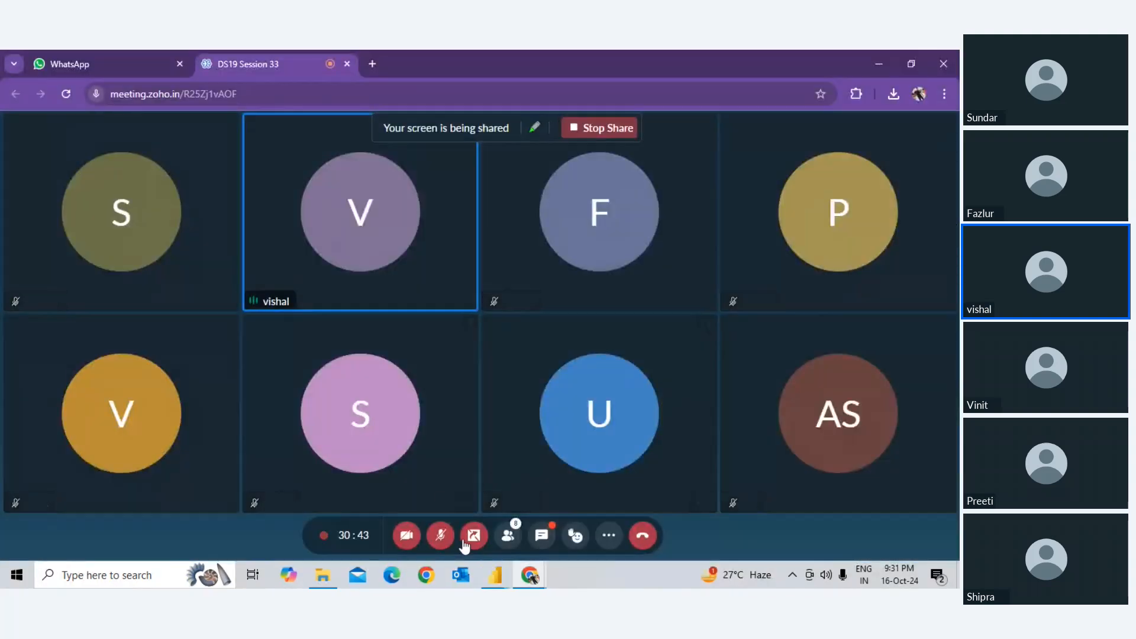
left_click(440, 535)
key("alt+Tab")
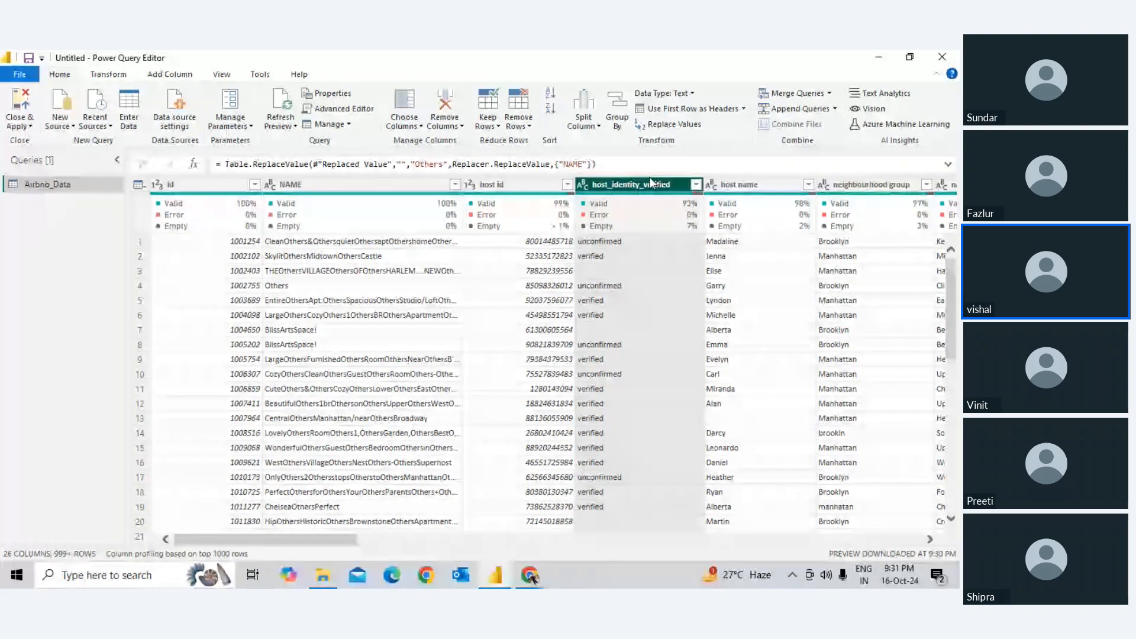
Step: Inspect sample values in the NAME and host_identity_verified columns, the column's cleanup commands and the data preview options
right_click(636, 186)
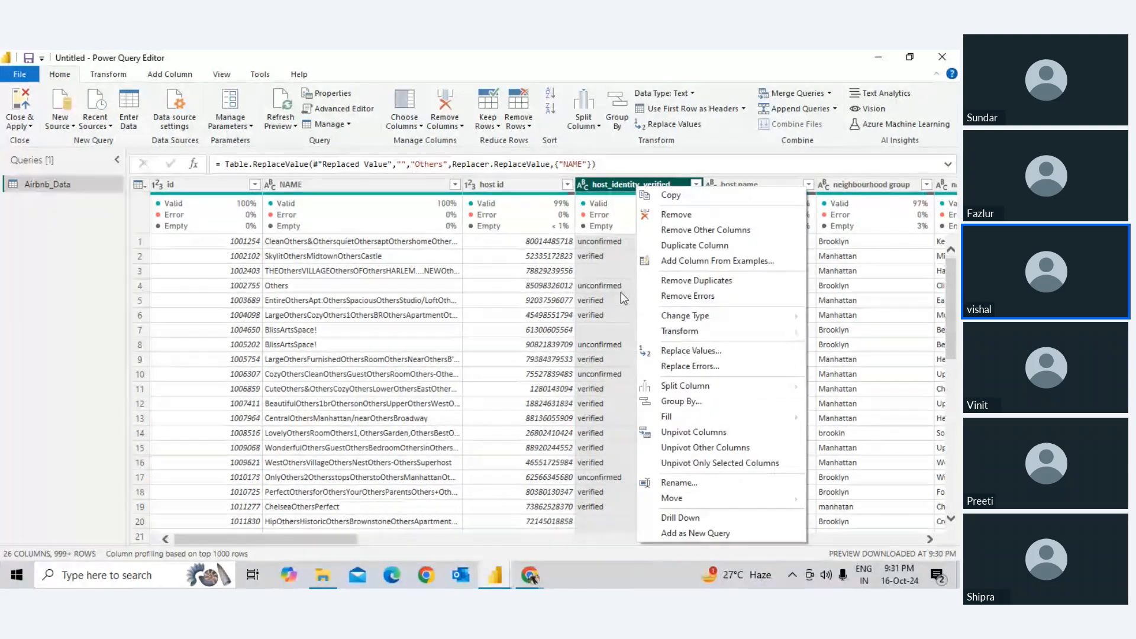
left_click(586, 274)
left_click(363, 286)
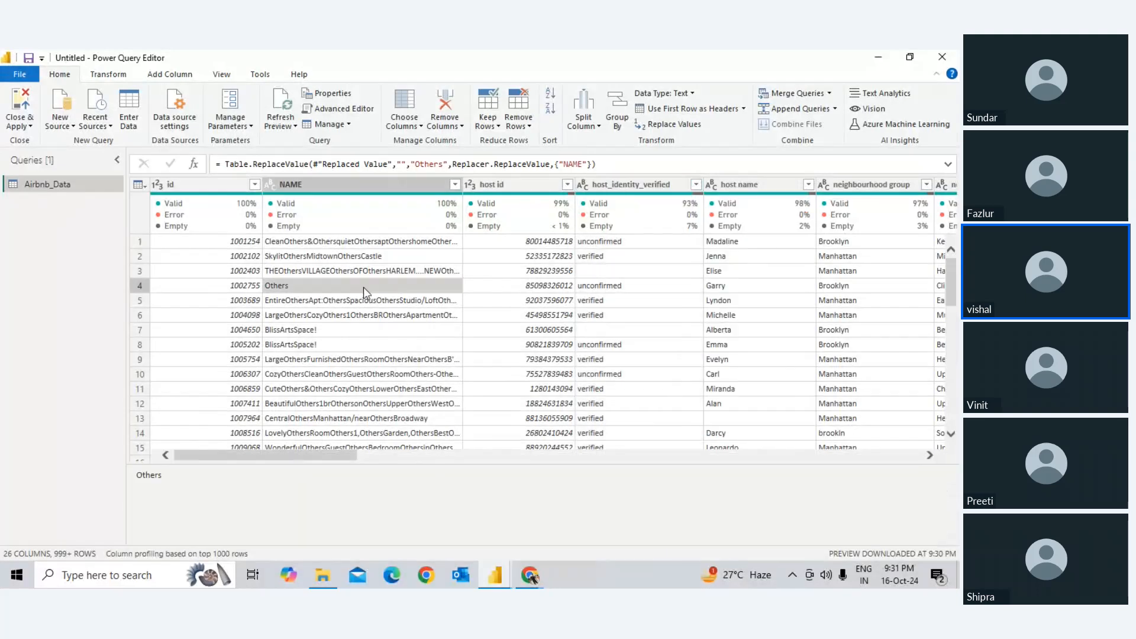
left_click(595, 251)
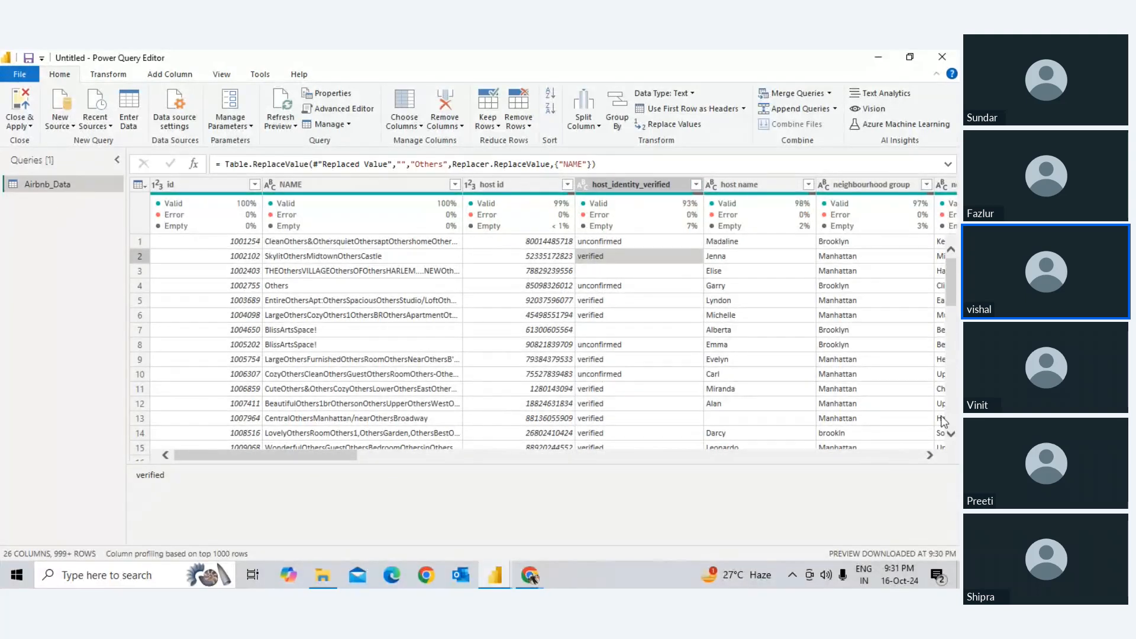
right_click(613, 185)
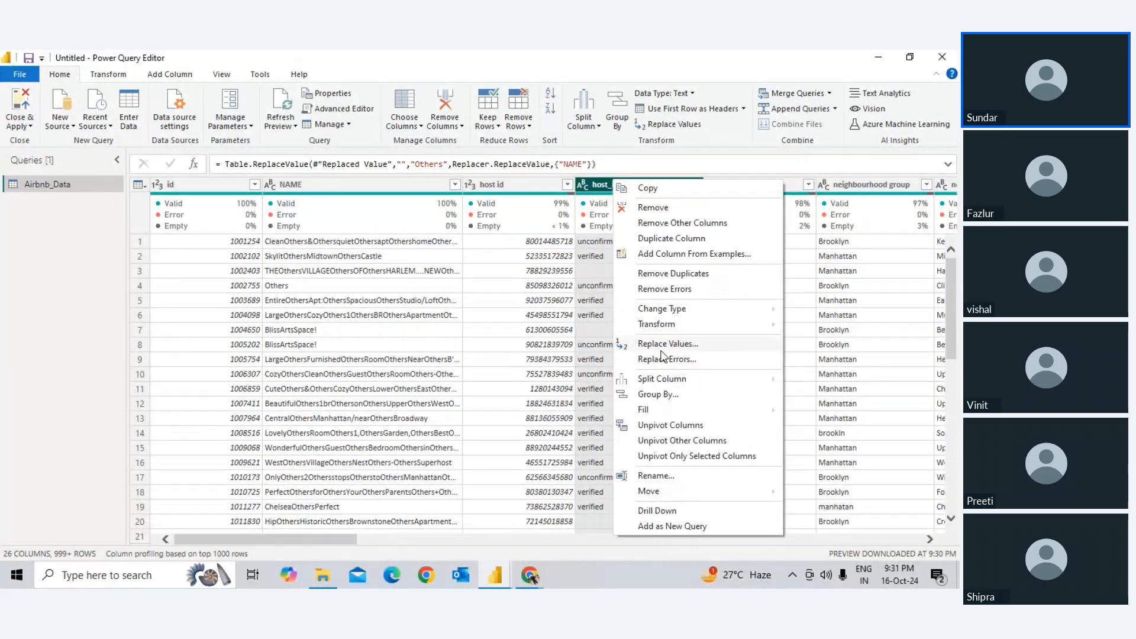
left_click(246, 76)
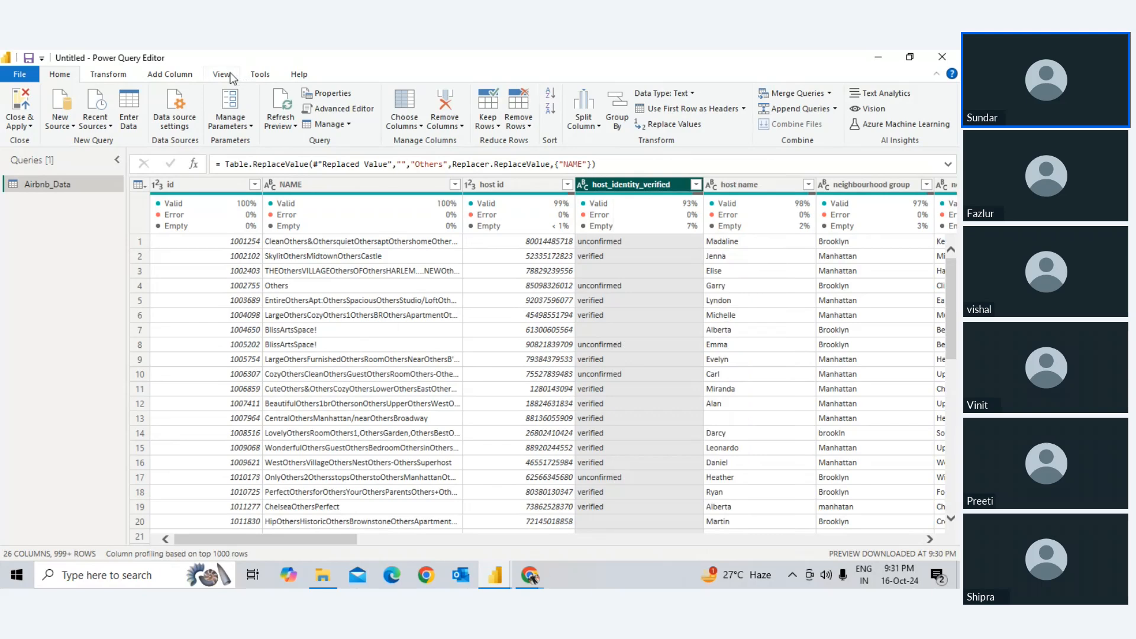
left_click(228, 75)
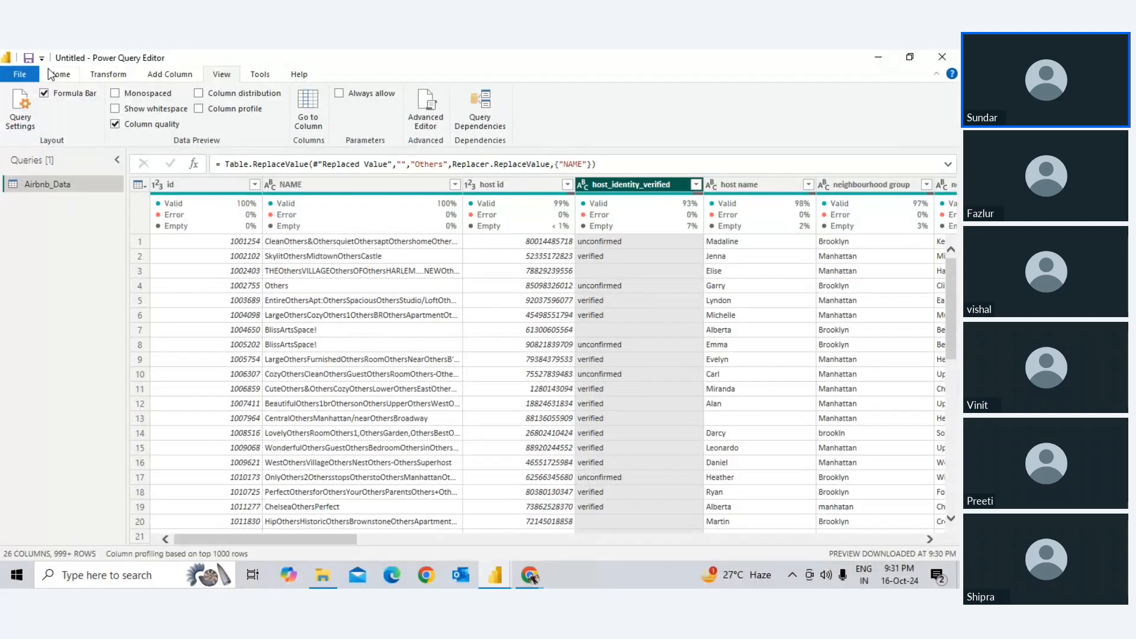
left_click(58, 74)
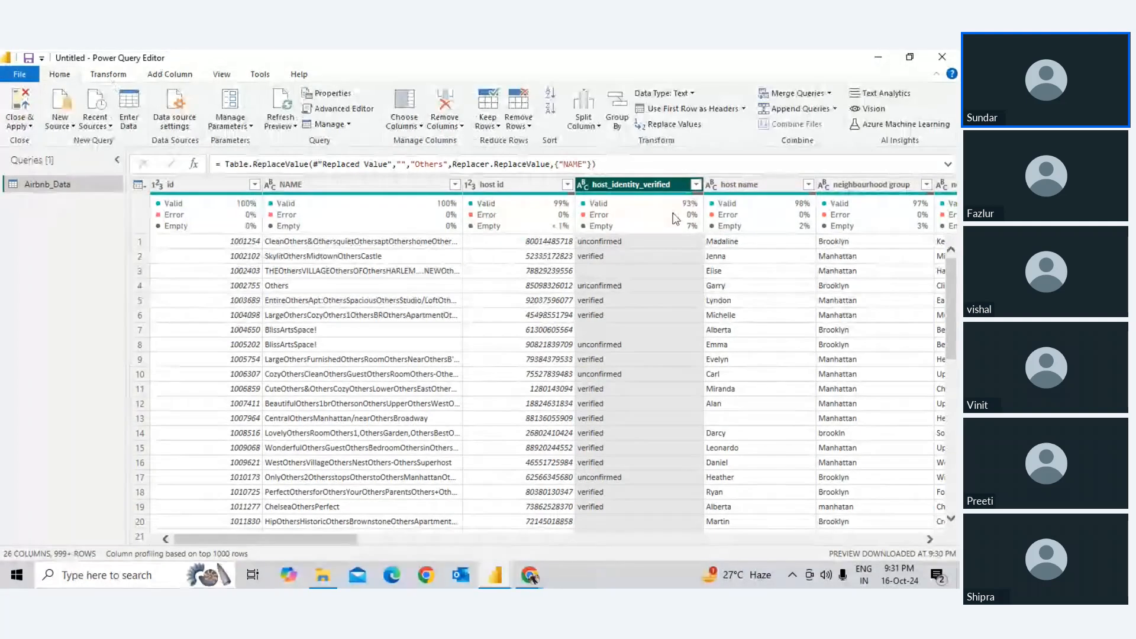
Step: Replace the empty values in the host_identity_verified column with "unconfirmed", leaving the value to find blank
right_click(654, 182)
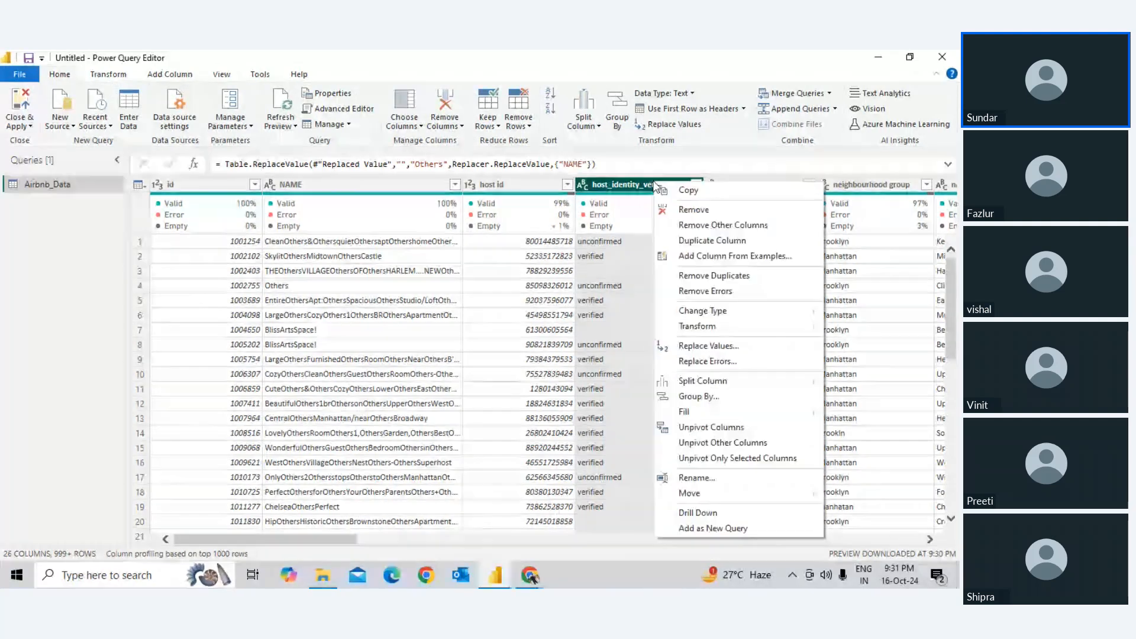
left_click(724, 349)
left_click_drag(449, 229, 427, 319)
left_click(269, 405)
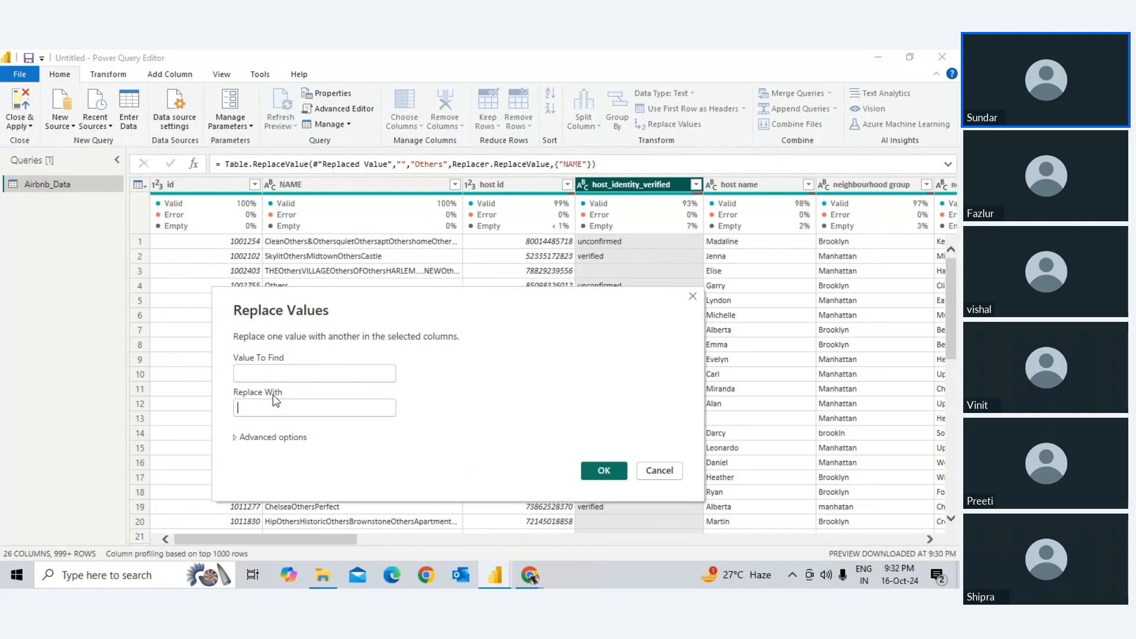
type("uncon")
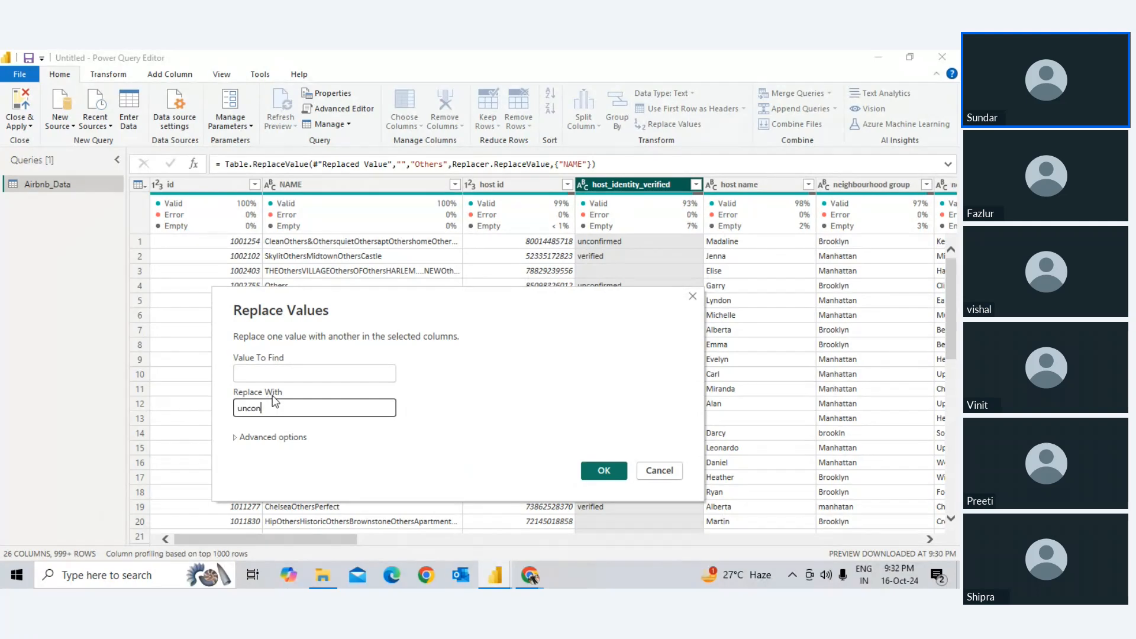
type("firmed")
left_click(603, 471)
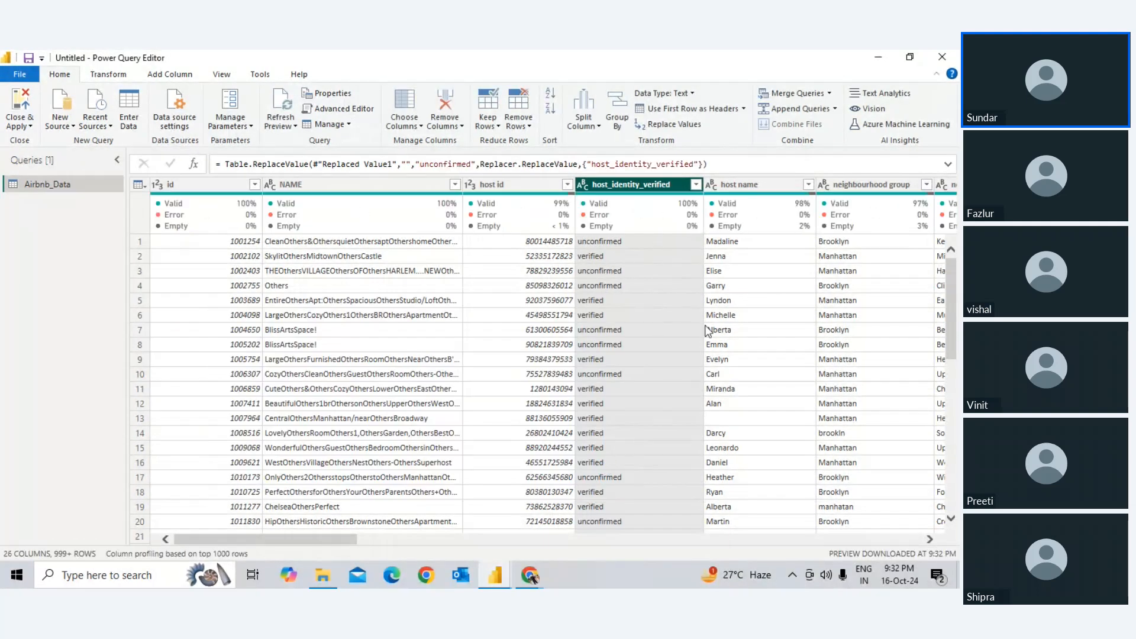
Step: Look over the host name column's quality metrics and step through its individual values
left_click(791, 239)
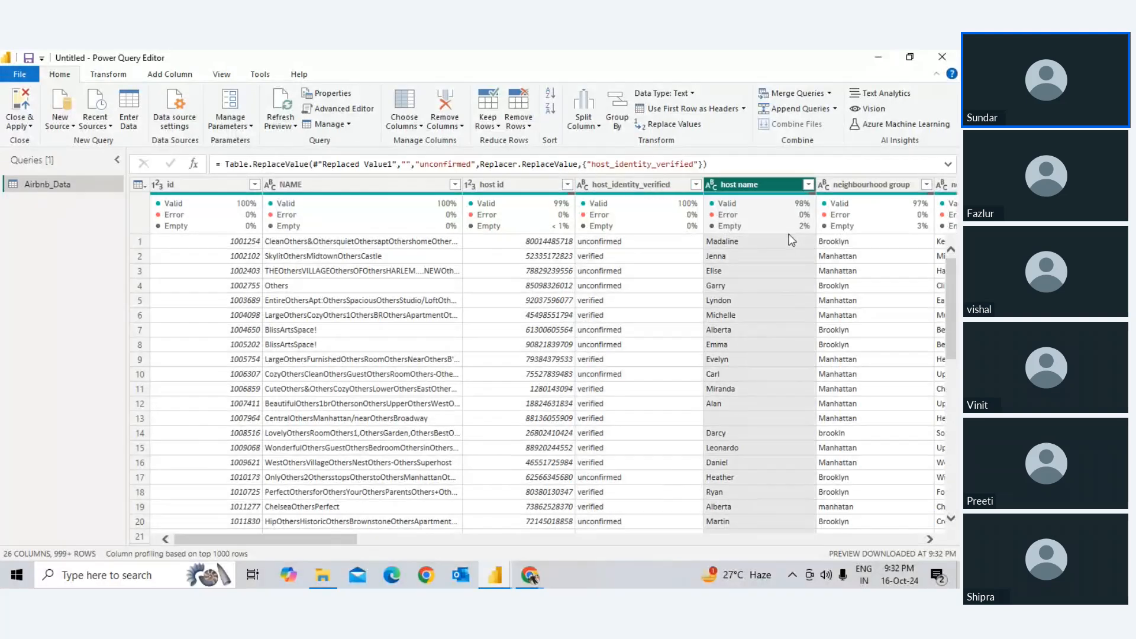
left_click(733, 299)
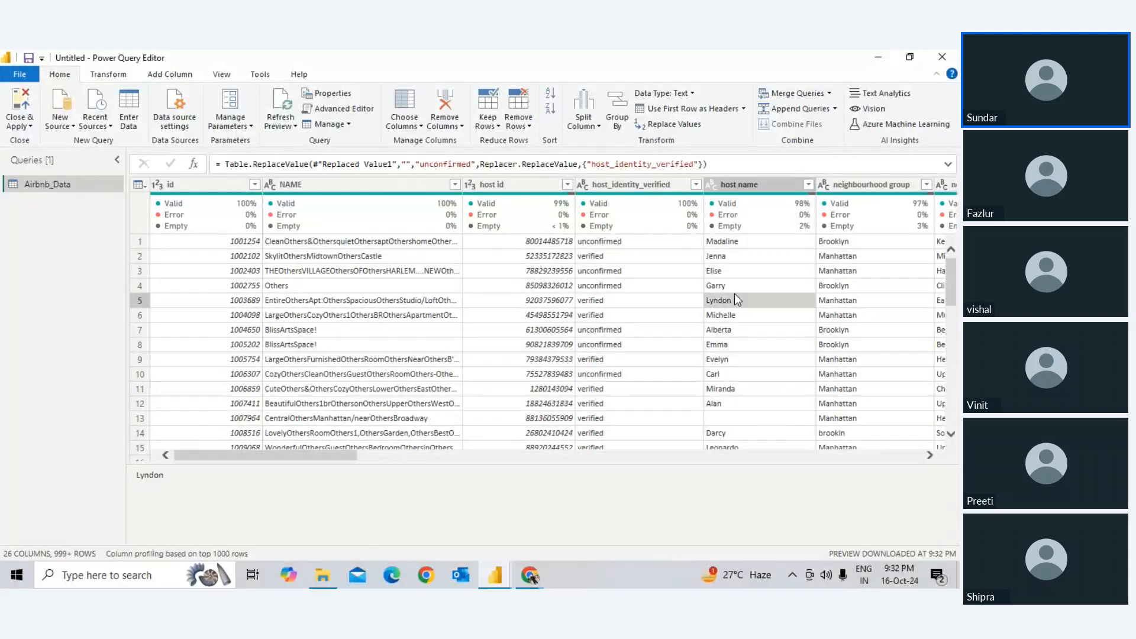
key("Right")
key("Left")
key("Down")
key("Down")
key("Down")
key("Down")
key("Up")
key("Up")
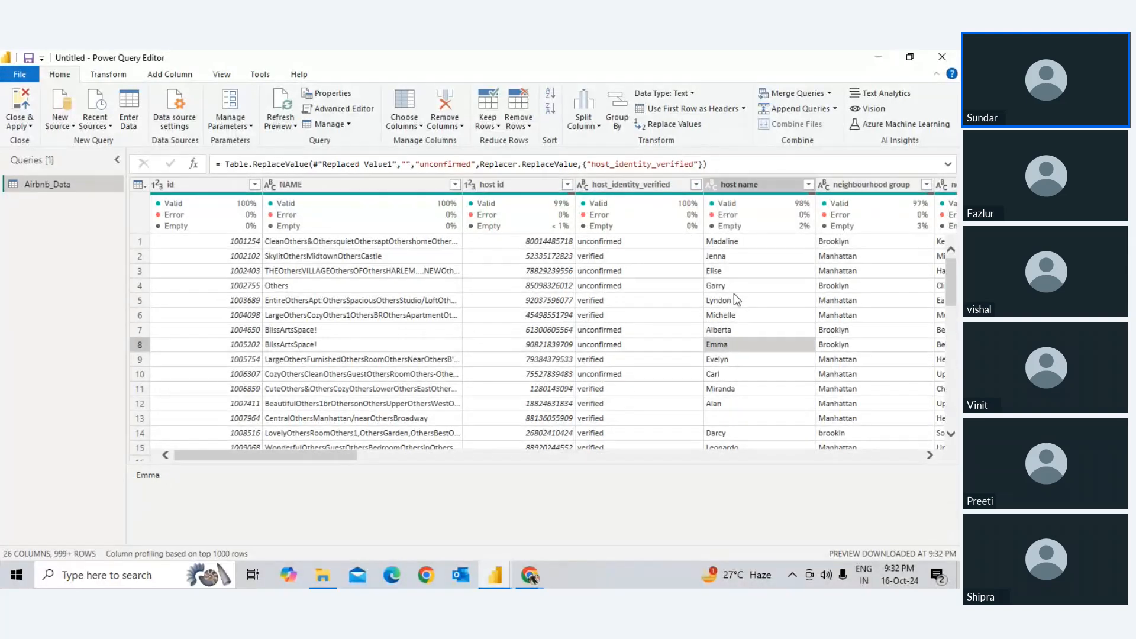
key("Right")
key("Right")
key("Left")
key("Left")
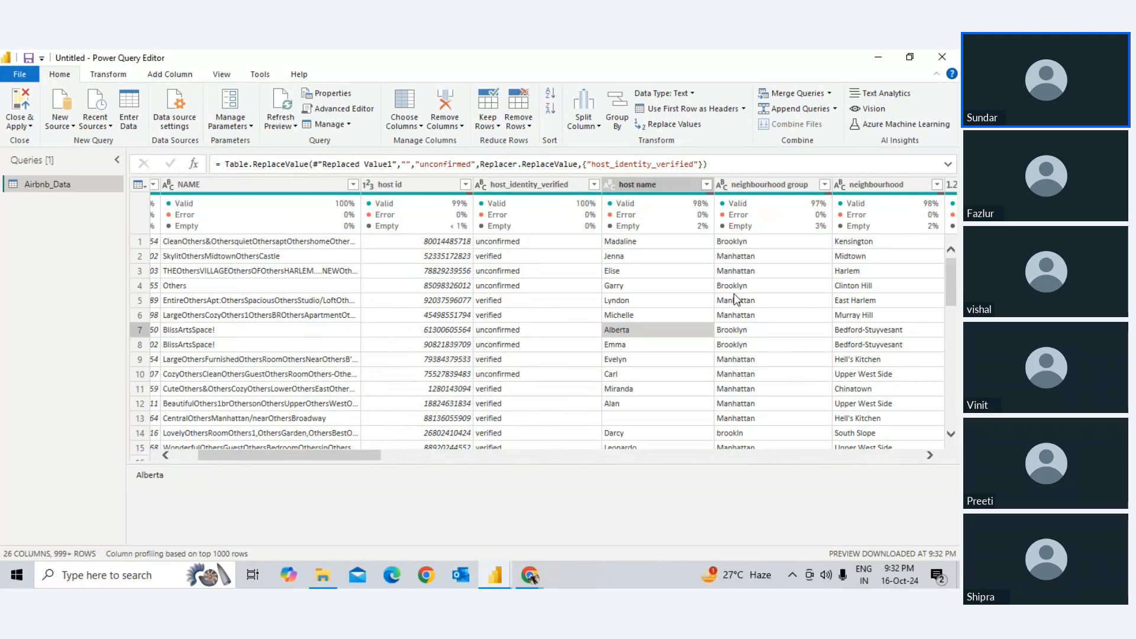
Step: Replace the empty values in the host name column with "Others", leaving the value to find blank
left_click(682, 187)
right_click(666, 180)
left_click(734, 344)
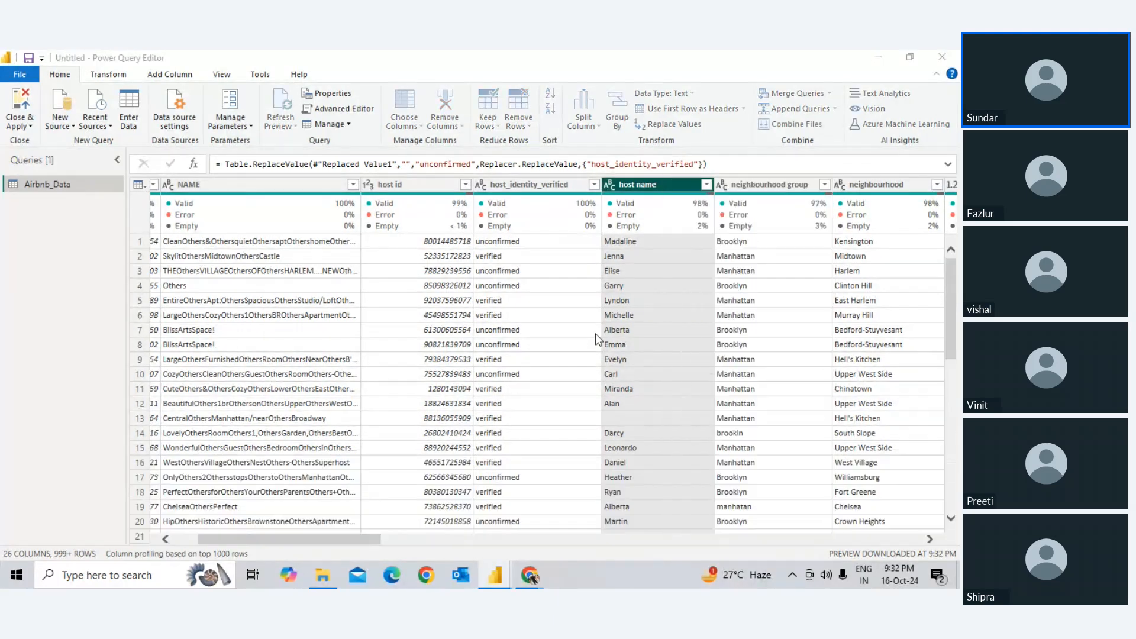
left_click(285, 320)
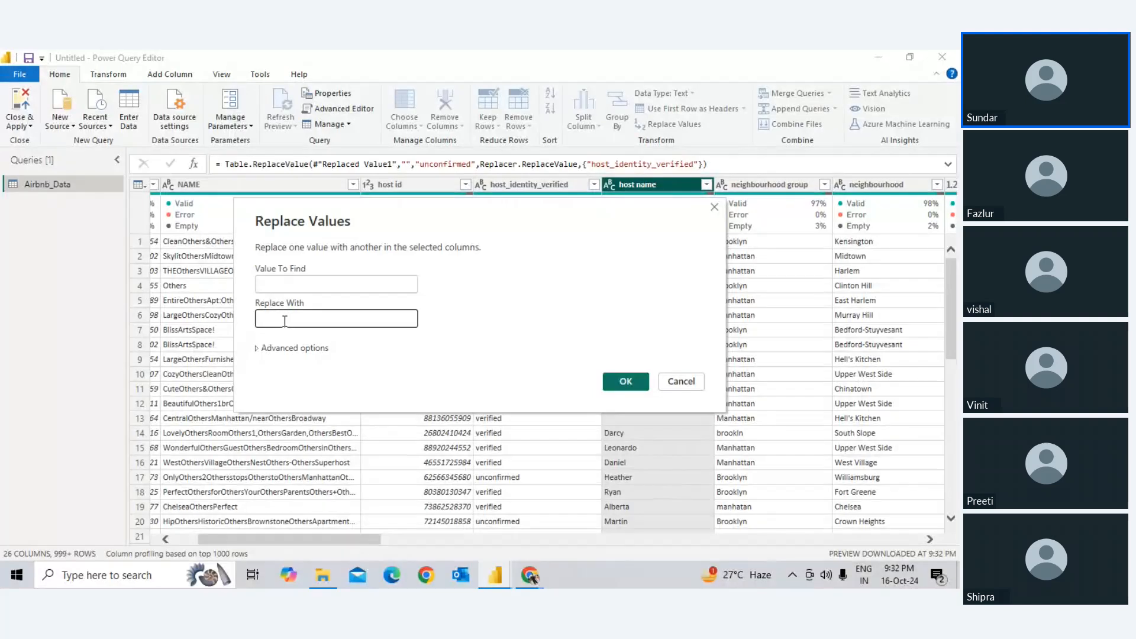
type("Others")
left_click(635, 383)
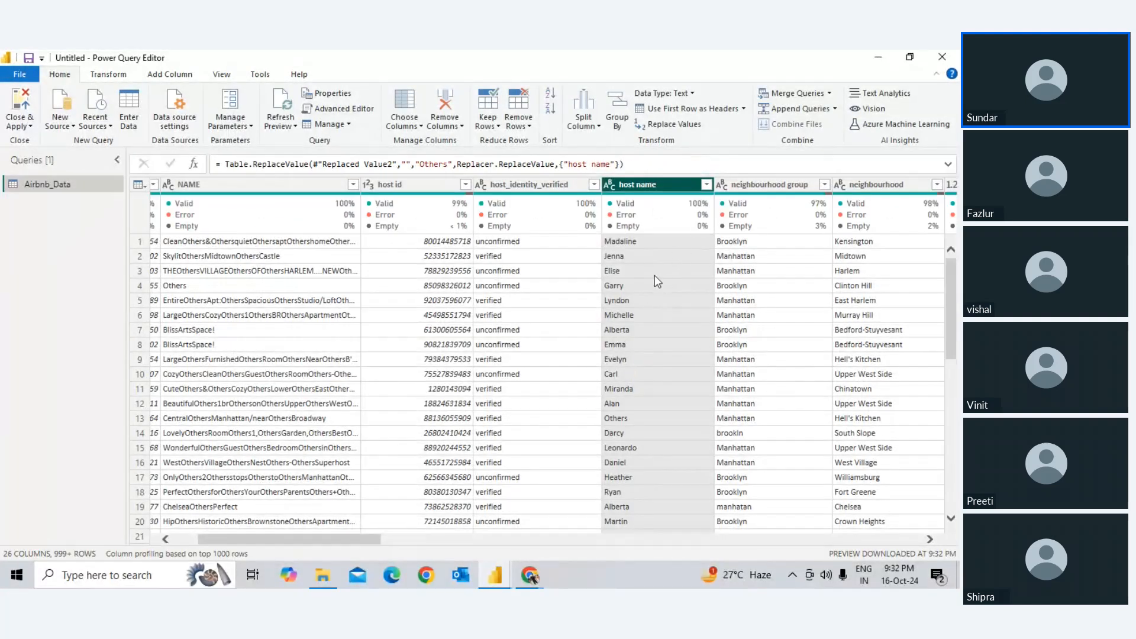
Step: Switch to the Zoho meeting in Chrome, mute the microphone, and return to Power Query Editor
key("alt+Tab")
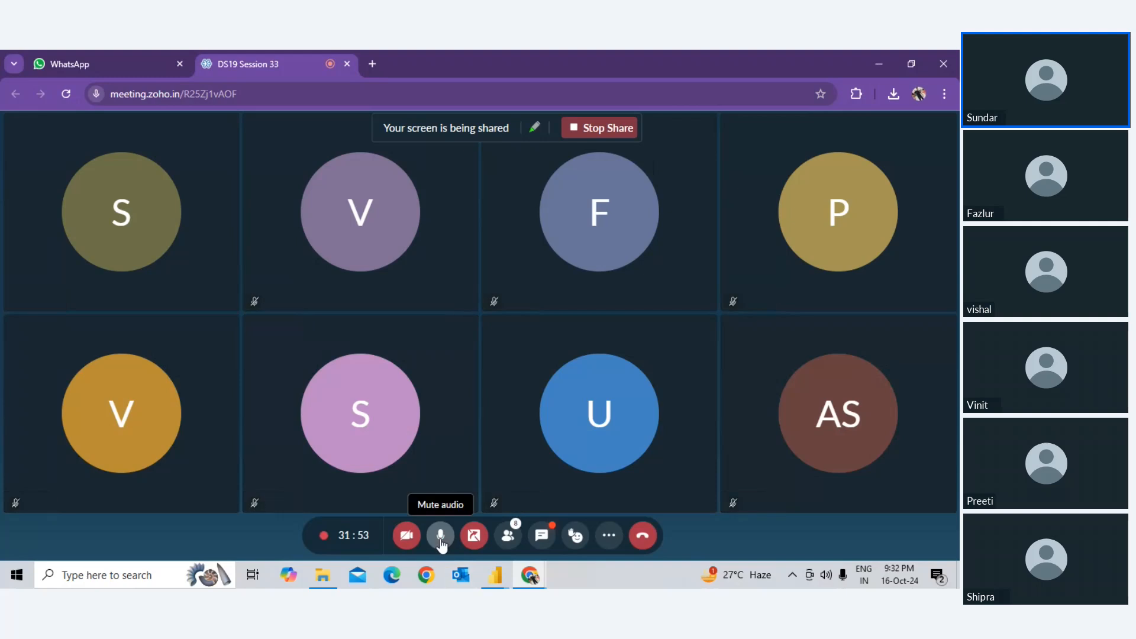
left_click(441, 538)
key("alt+Tab")
Step: Select the lat column and show the data preview display options
mouse_move(751, 227)
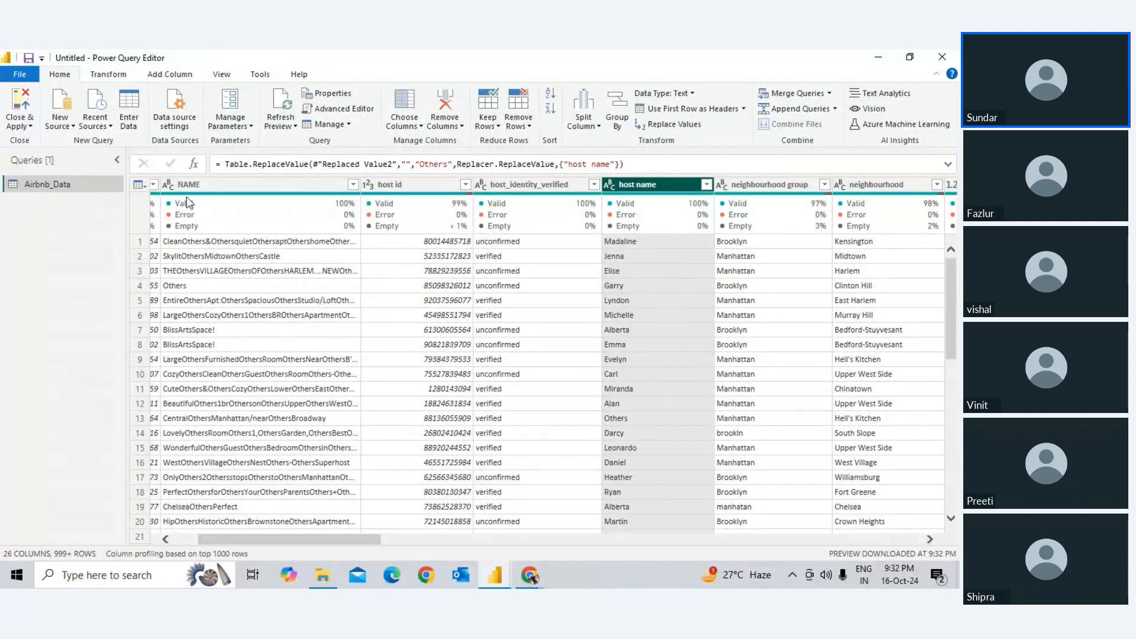
left_click(116, 160)
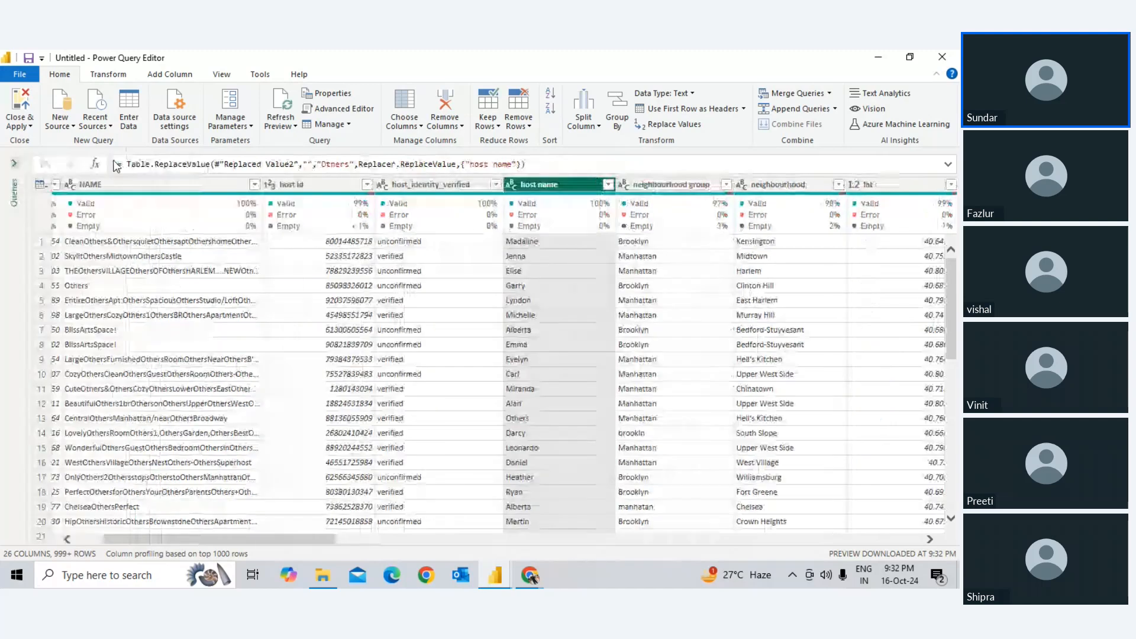
left_click(17, 164)
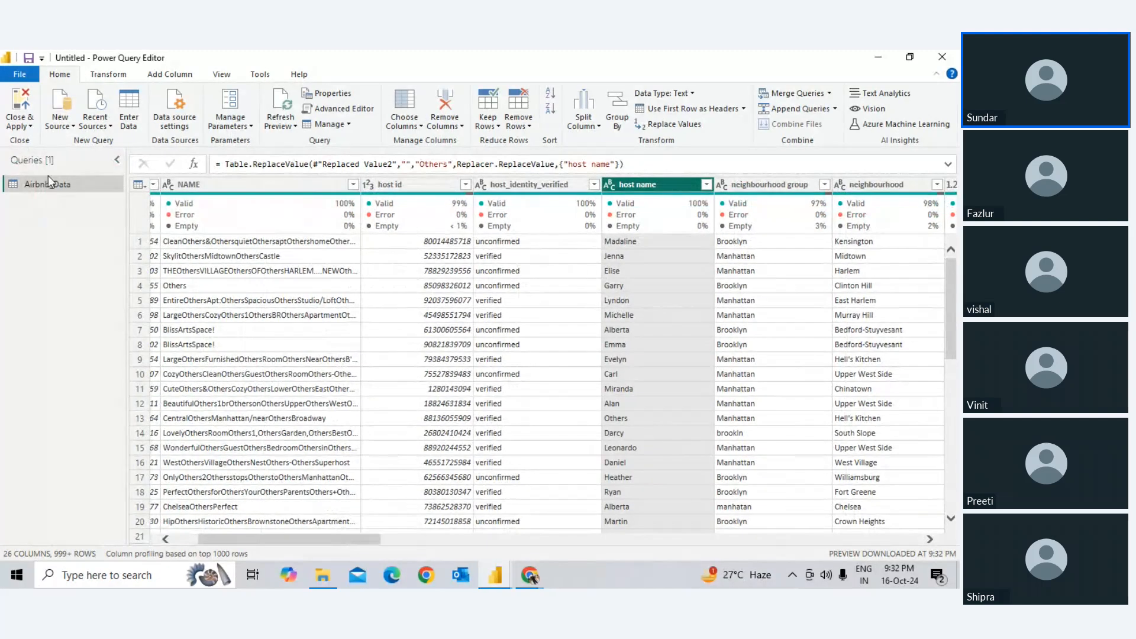
left_click(951, 184)
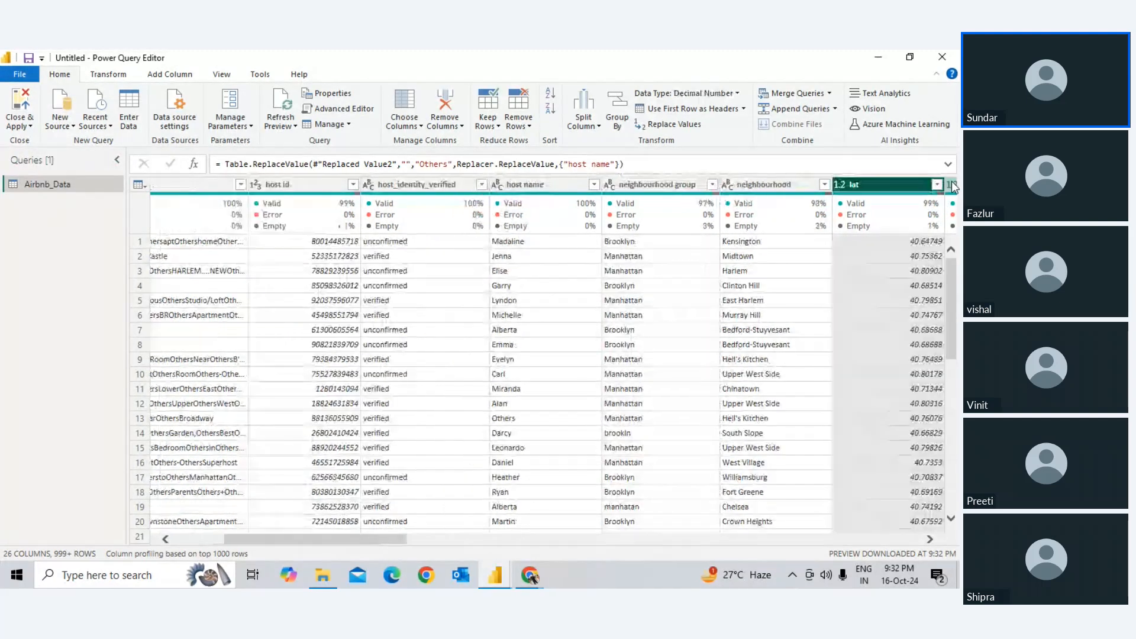
left_click(170, 74)
left_click(223, 75)
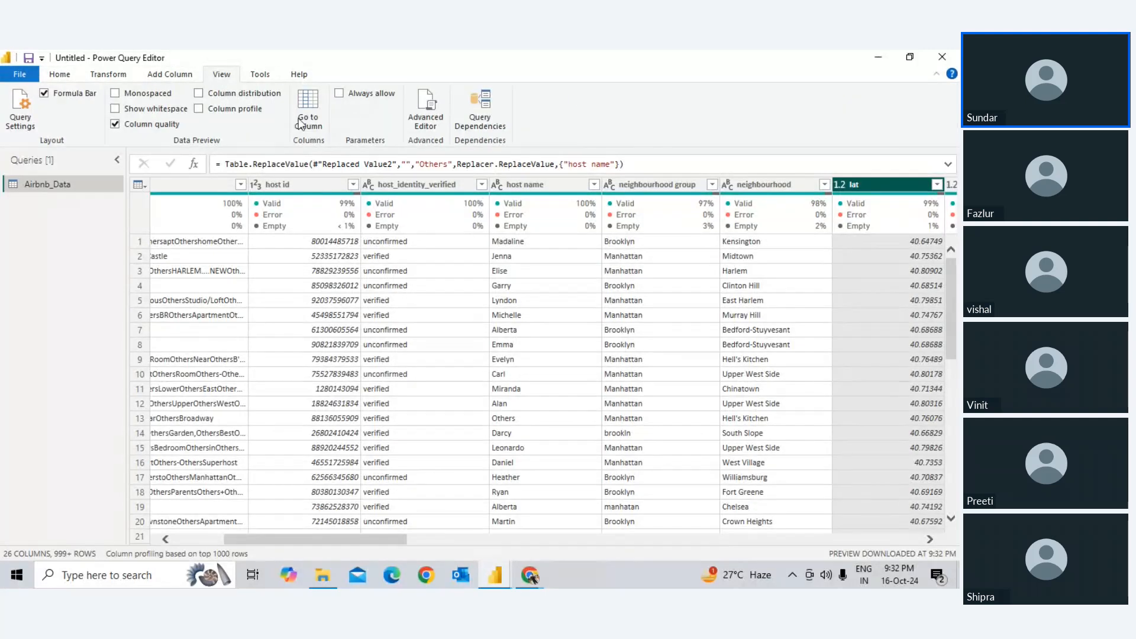
Step: Review the Airbnb_Data query's M code in the Advanced Editor and its query dependencies, closing both views
left_click(429, 103)
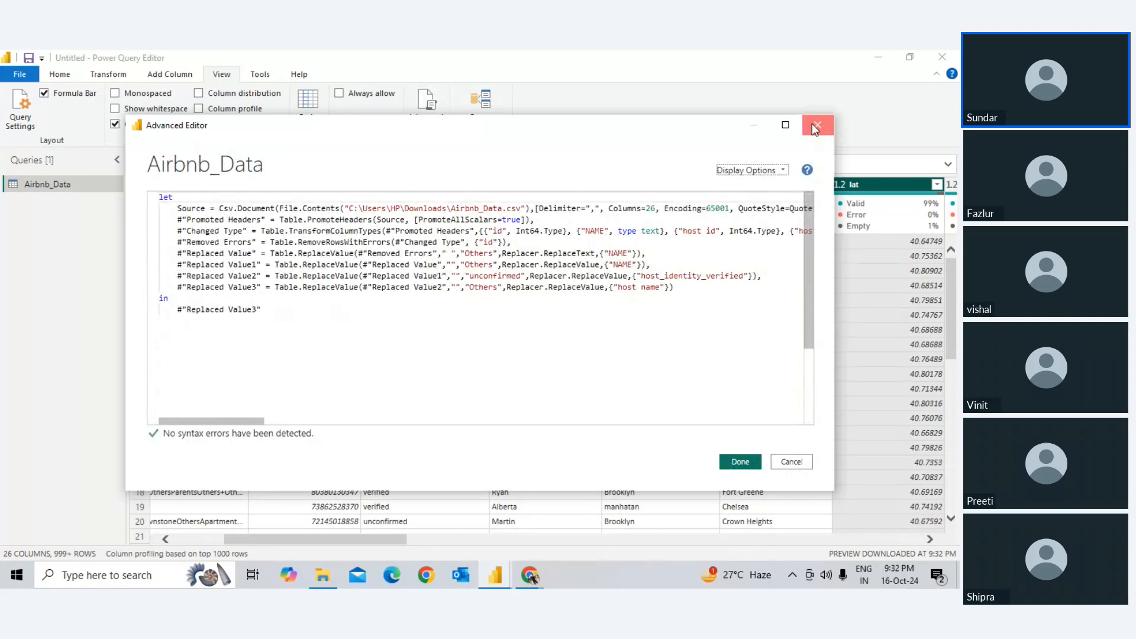
left_click(817, 124)
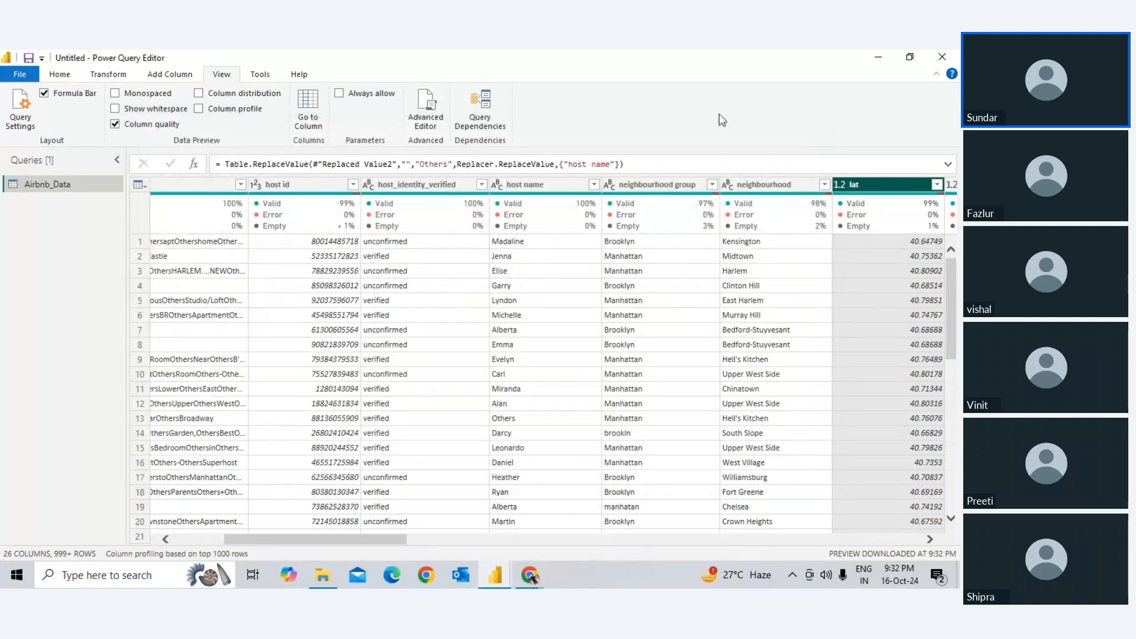
left_click(478, 109)
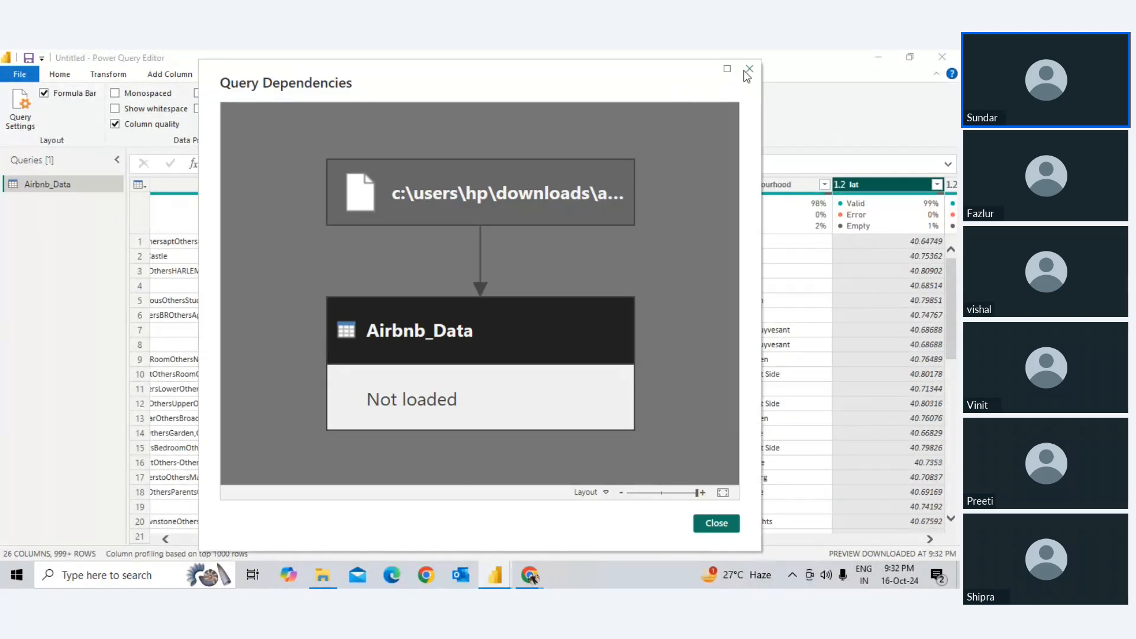
left_click(748, 70)
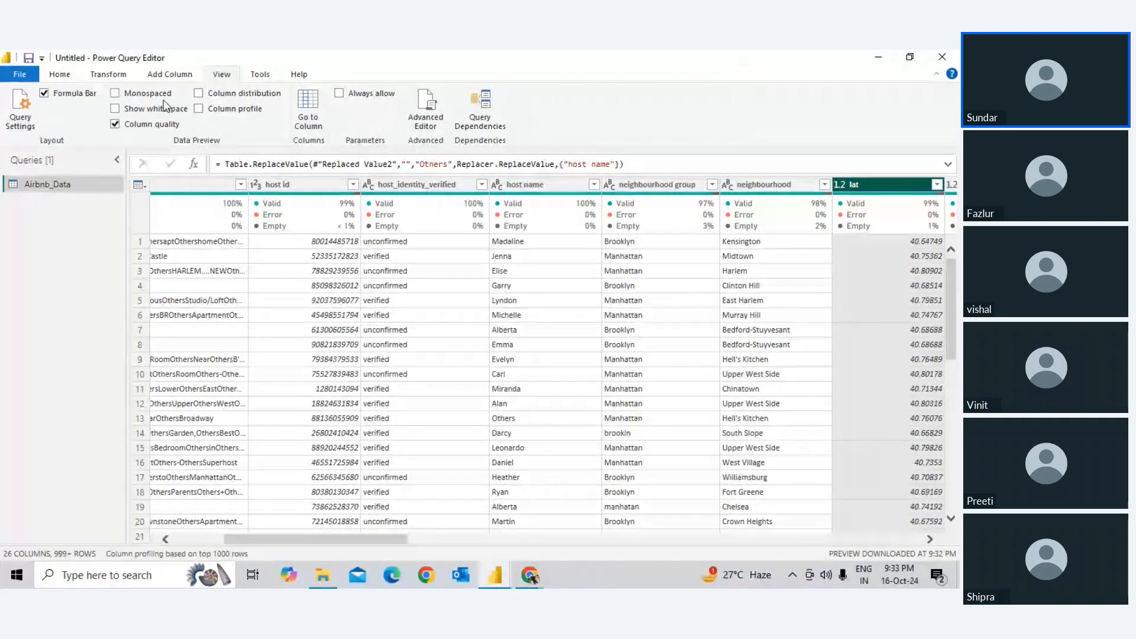
Step: Show the query settings and delete the Removed Errors step from the applied steps
left_click(20, 107)
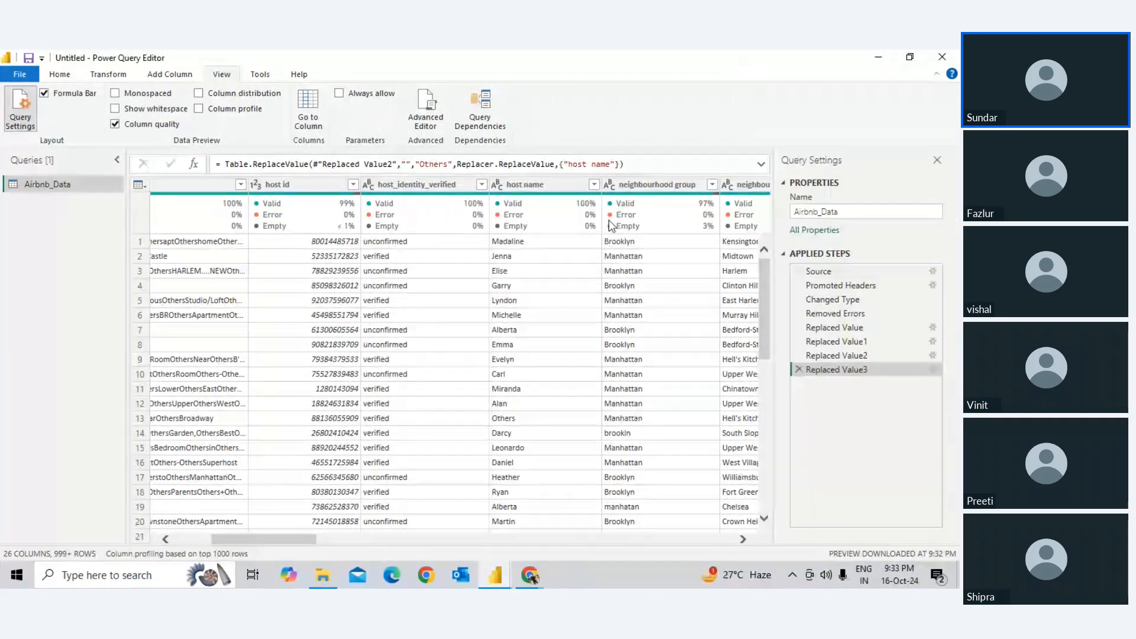
left_click(798, 316)
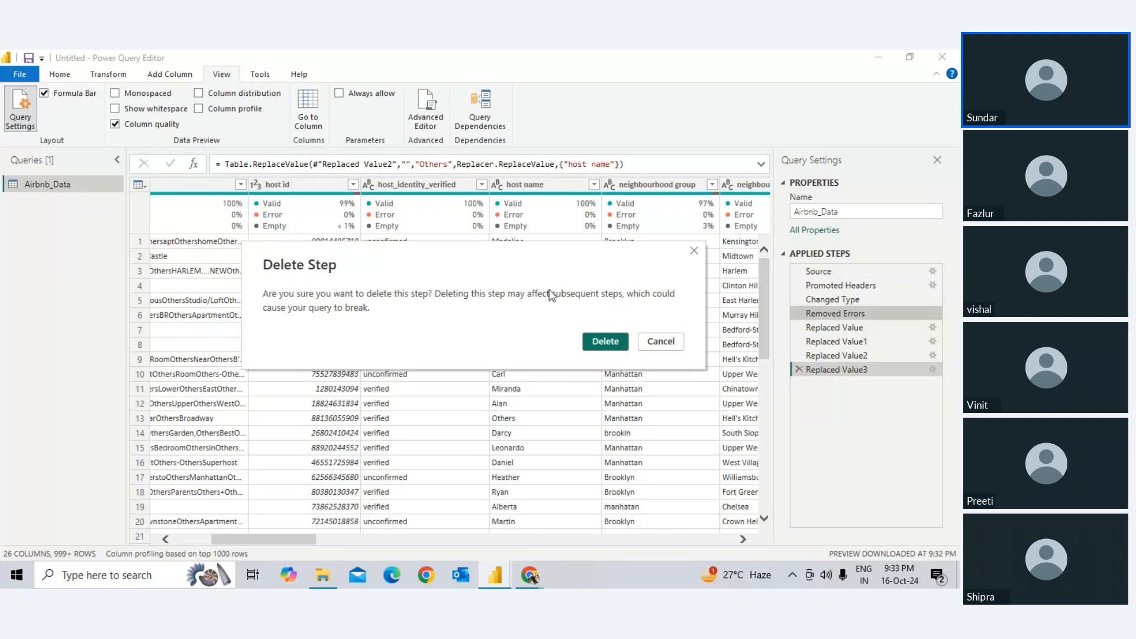
left_click(607, 339)
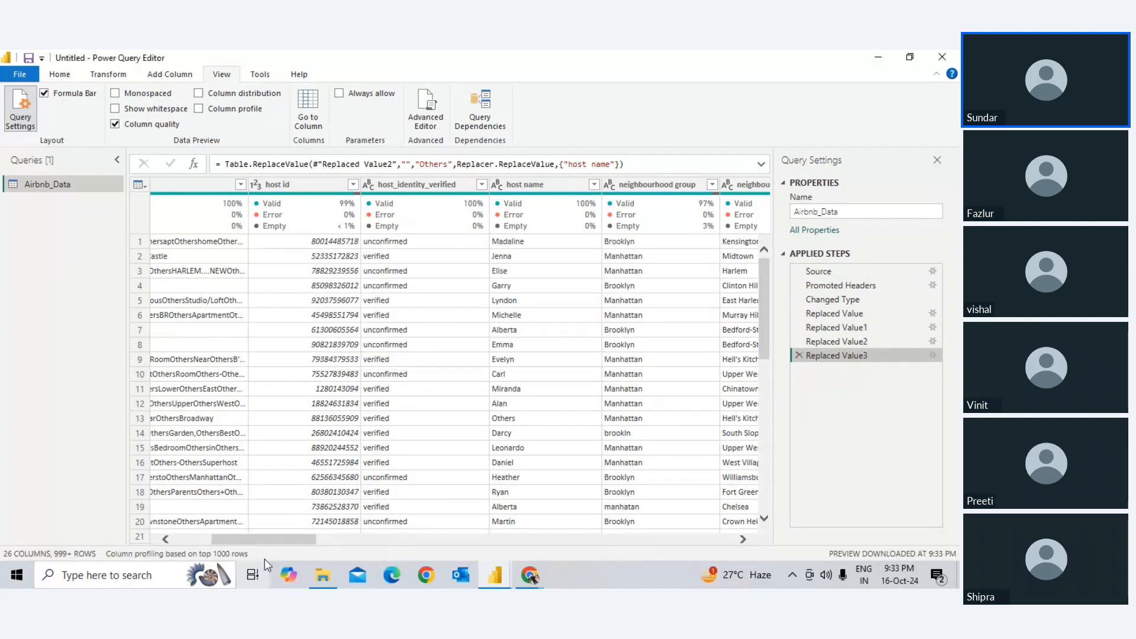
Step: Examine the host id column's quality metrics, filter values and rows for empty entries
left_click_drag(263, 539, 176, 540)
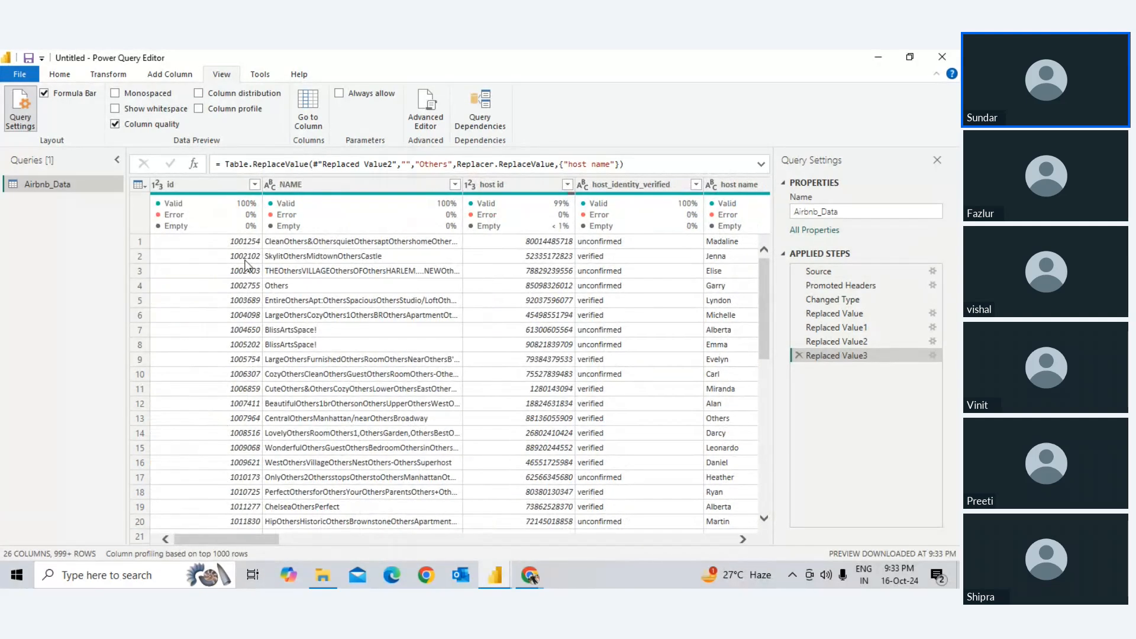
key("alt+Tab")
key("alt+Tab")
mouse_move(441, 227)
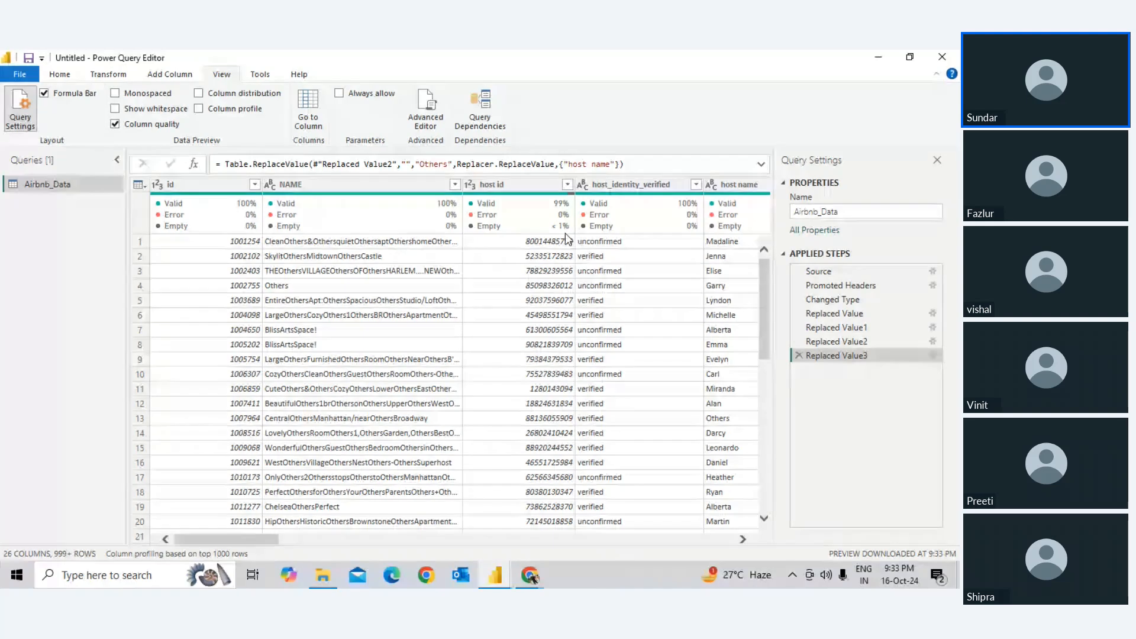
left_click(543, 227)
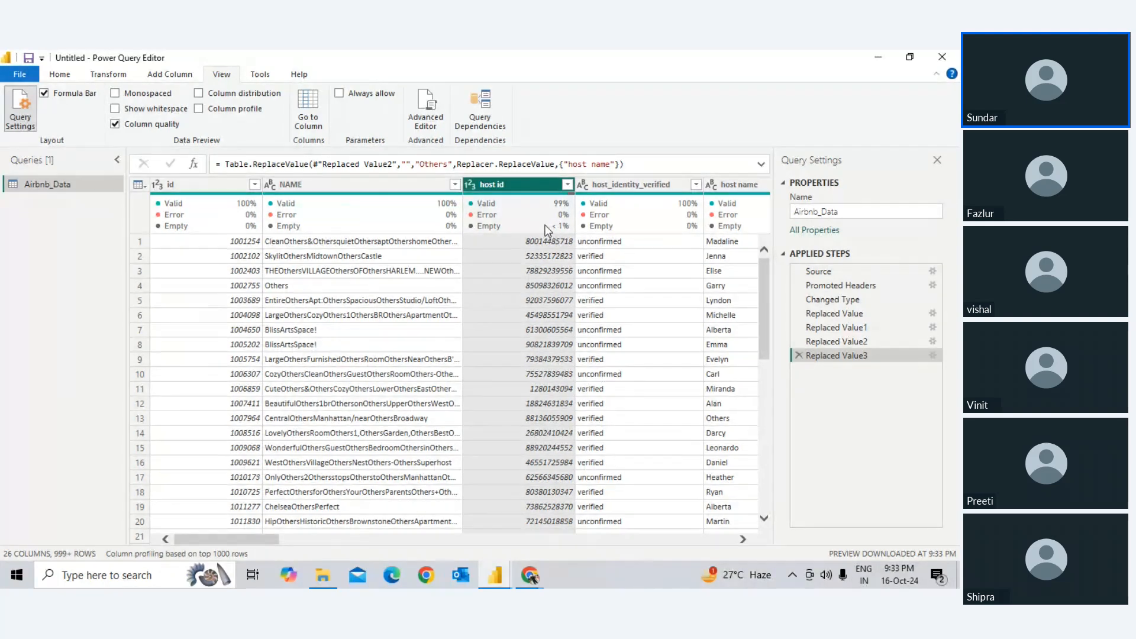
left_click(568, 185)
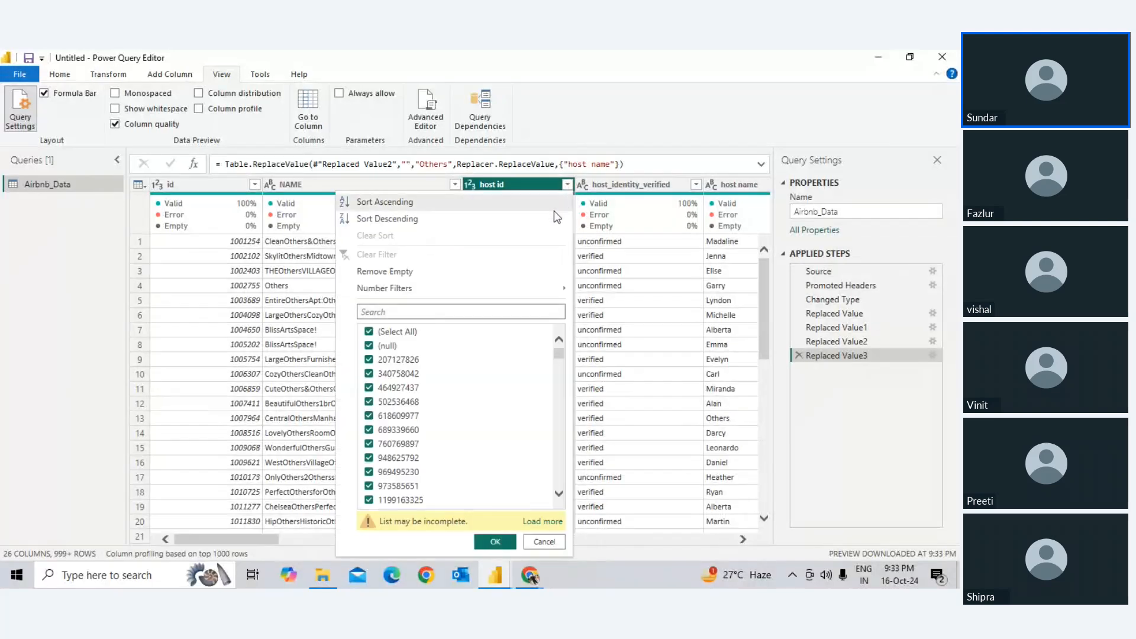
scroll(427, 377, "up", 3)
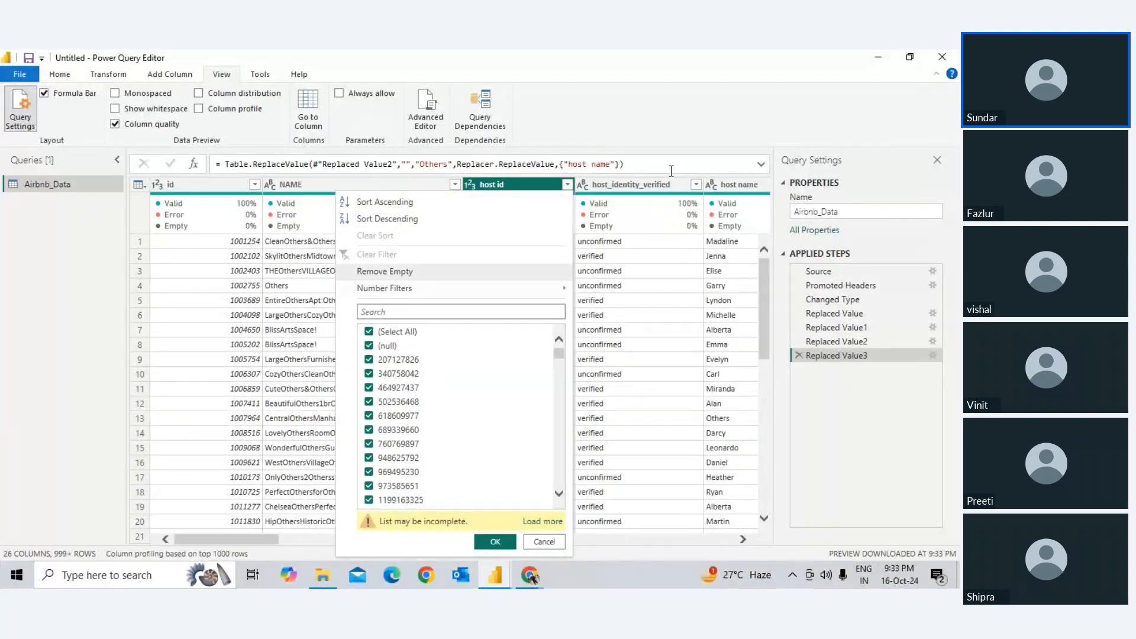
left_click(625, 224)
left_click(539, 228)
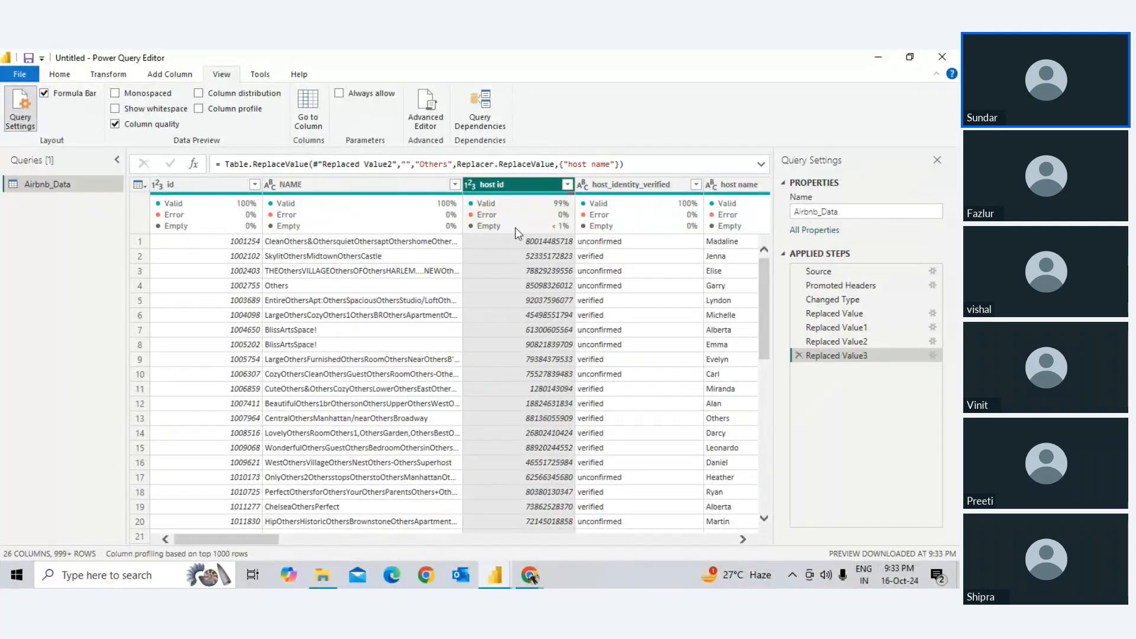
scroll(531, 276, "down", 4)
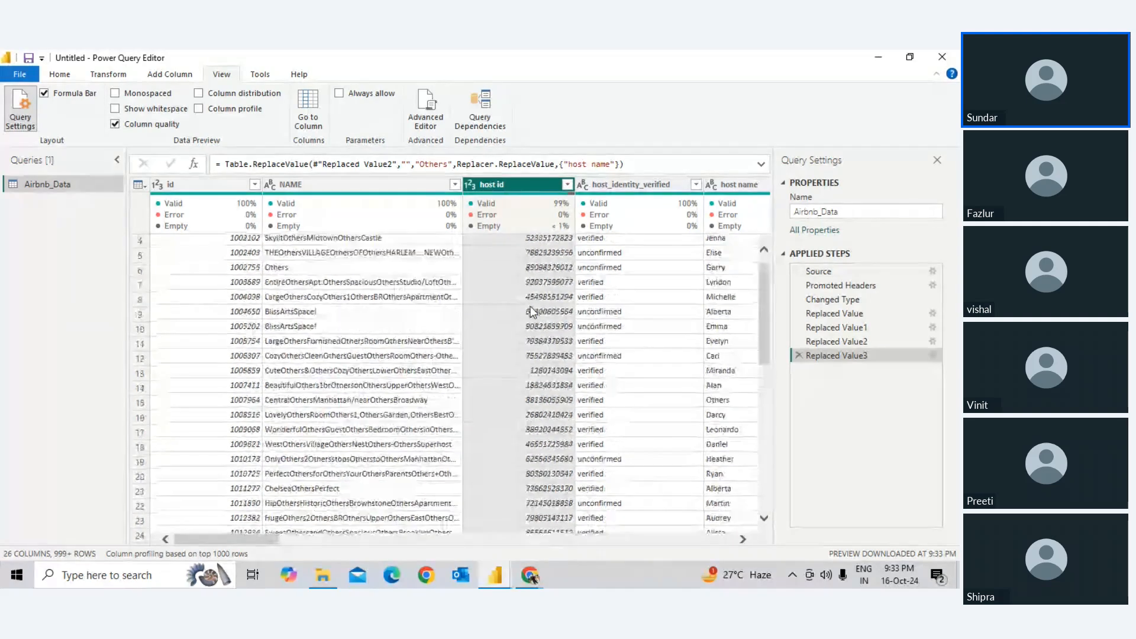
scroll(532, 306, "up", 4)
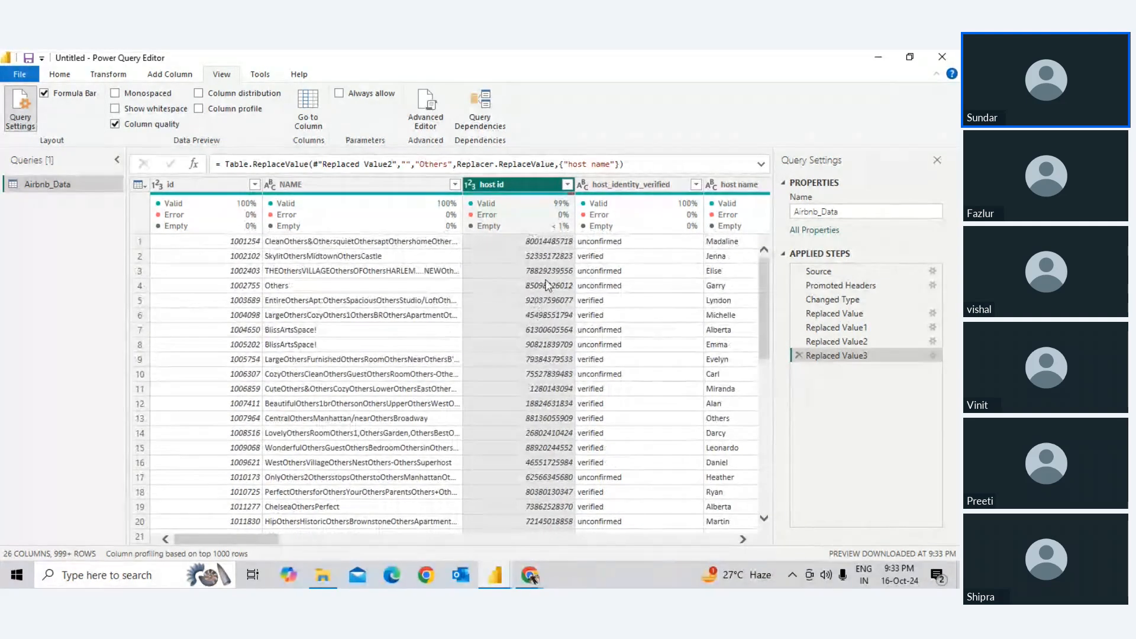
Step: Filter the host id column to only the null rows
left_click(567, 185)
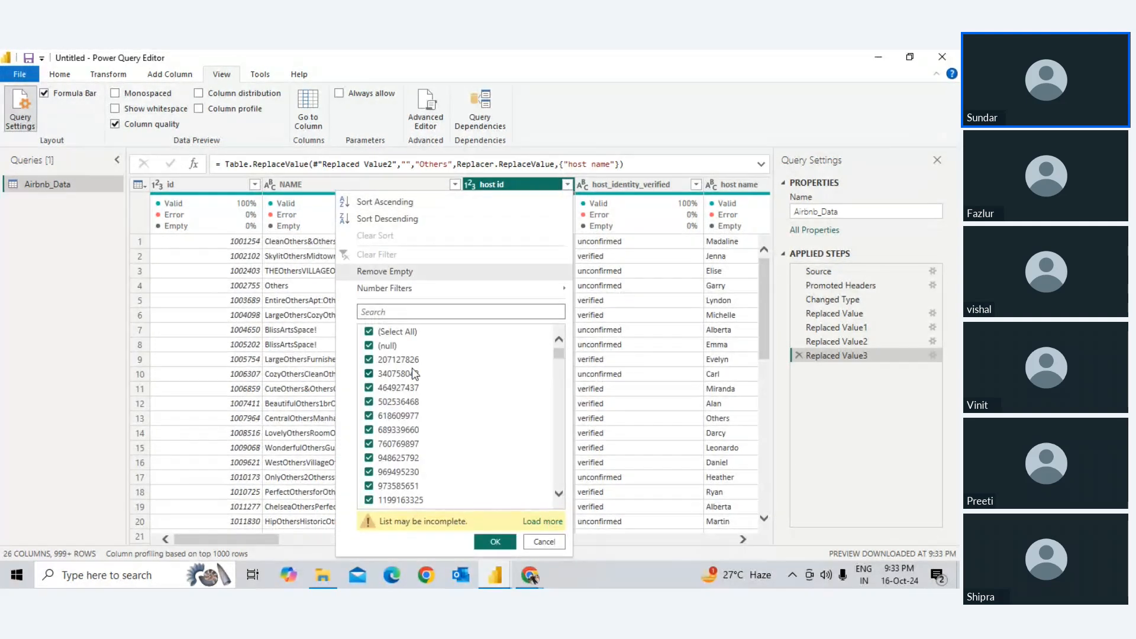
left_click(392, 333)
left_click(385, 346)
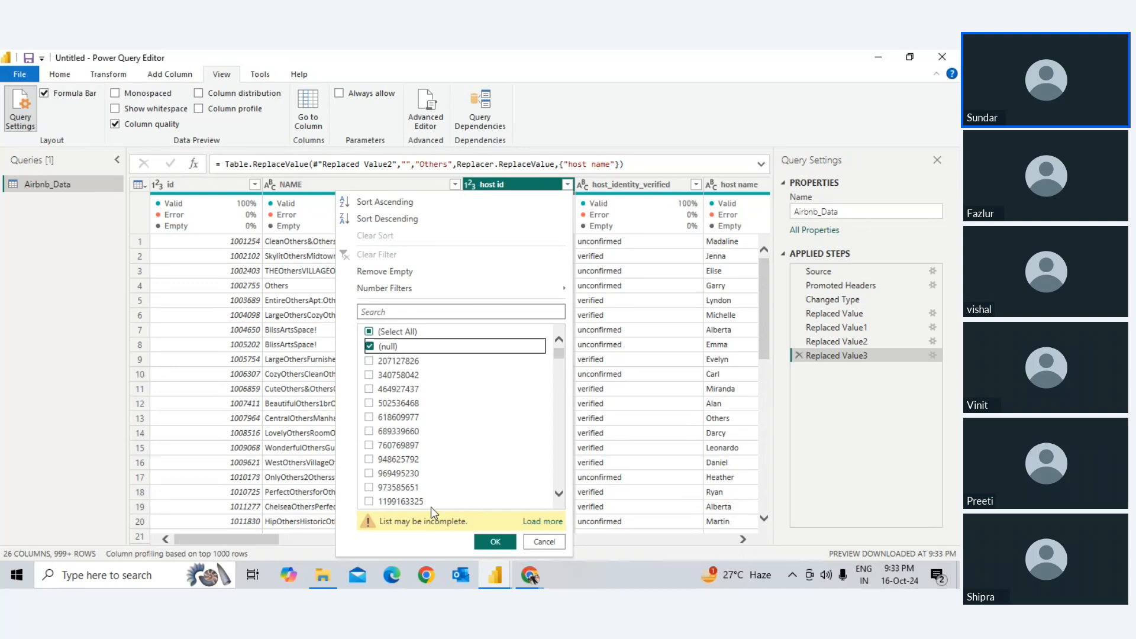
left_click(493, 541)
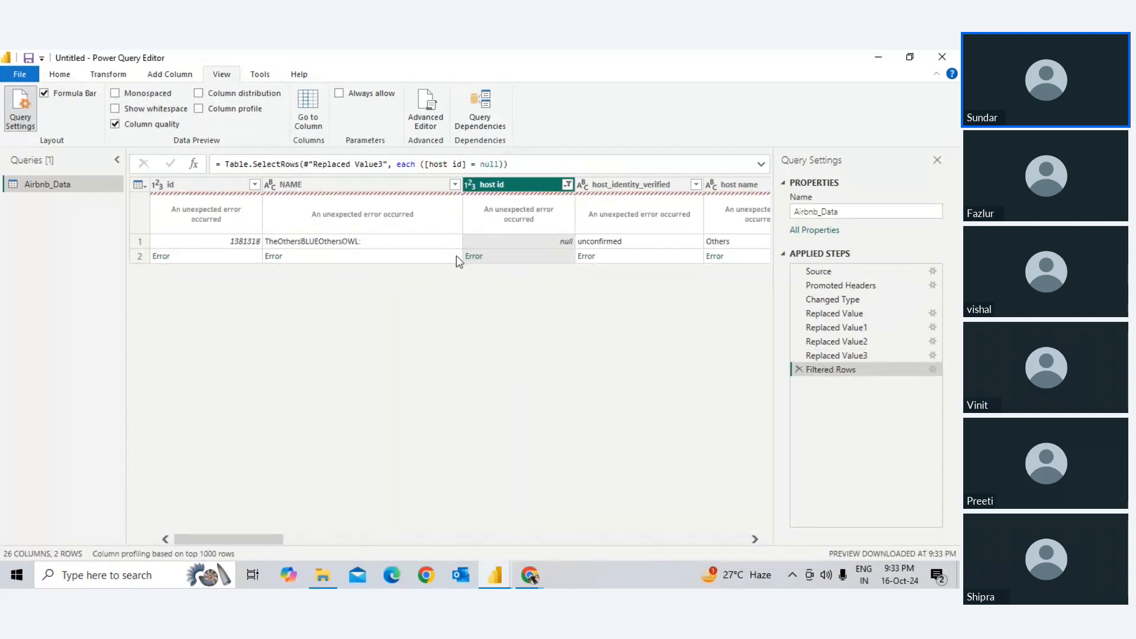
Step: Drill into the host id error cell to read its details, and remove the resulting host id step
left_click(477, 257)
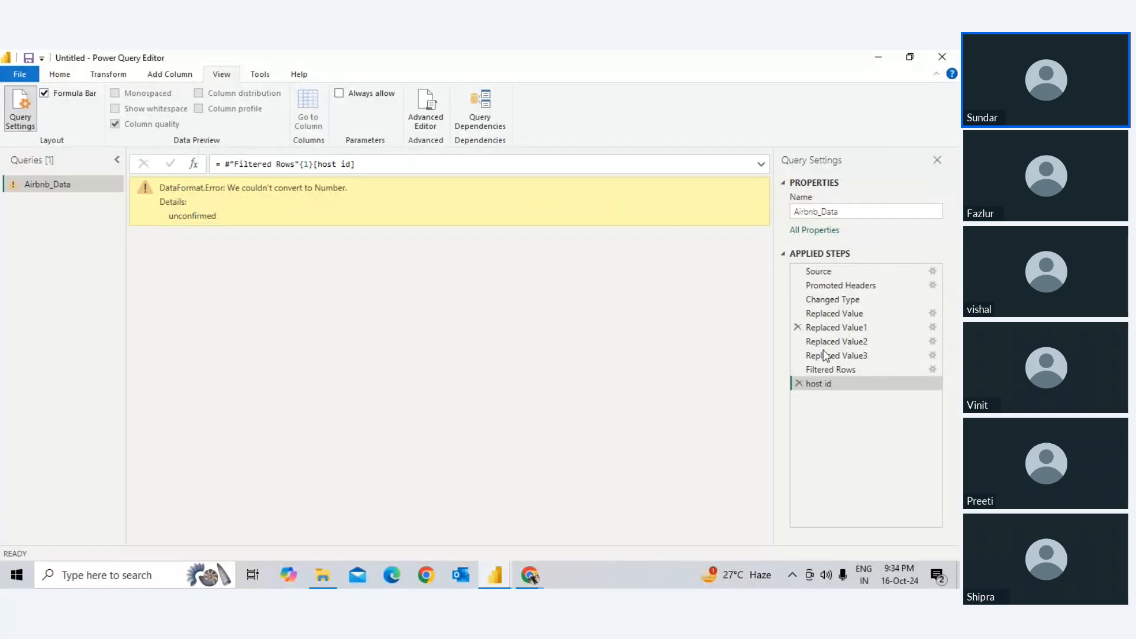
left_click(798, 383)
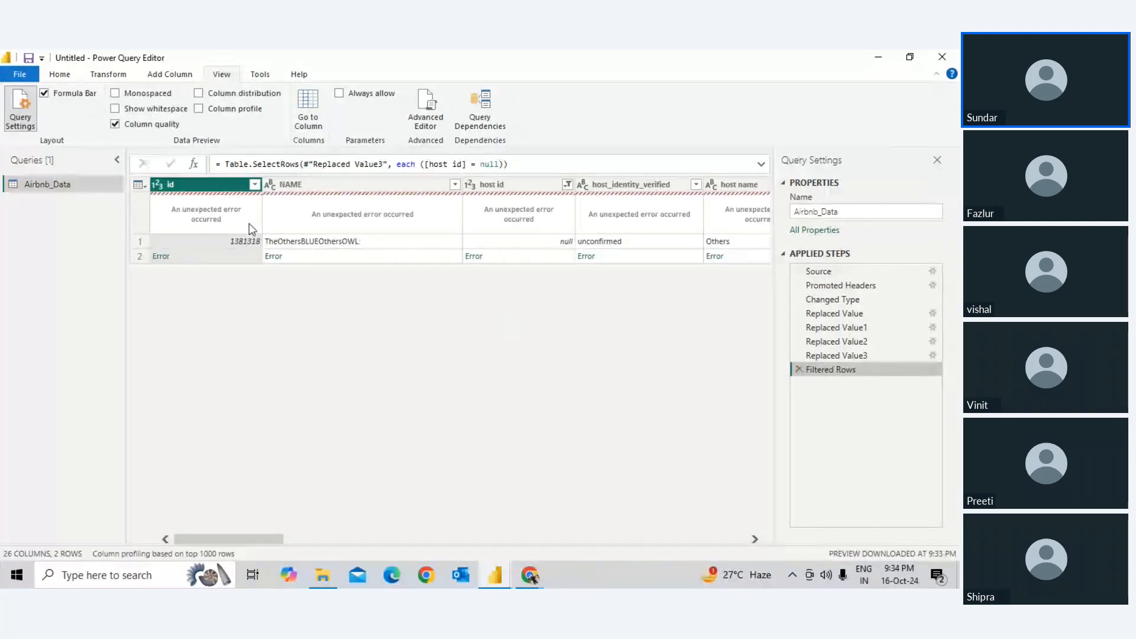
key("alt+Tab")
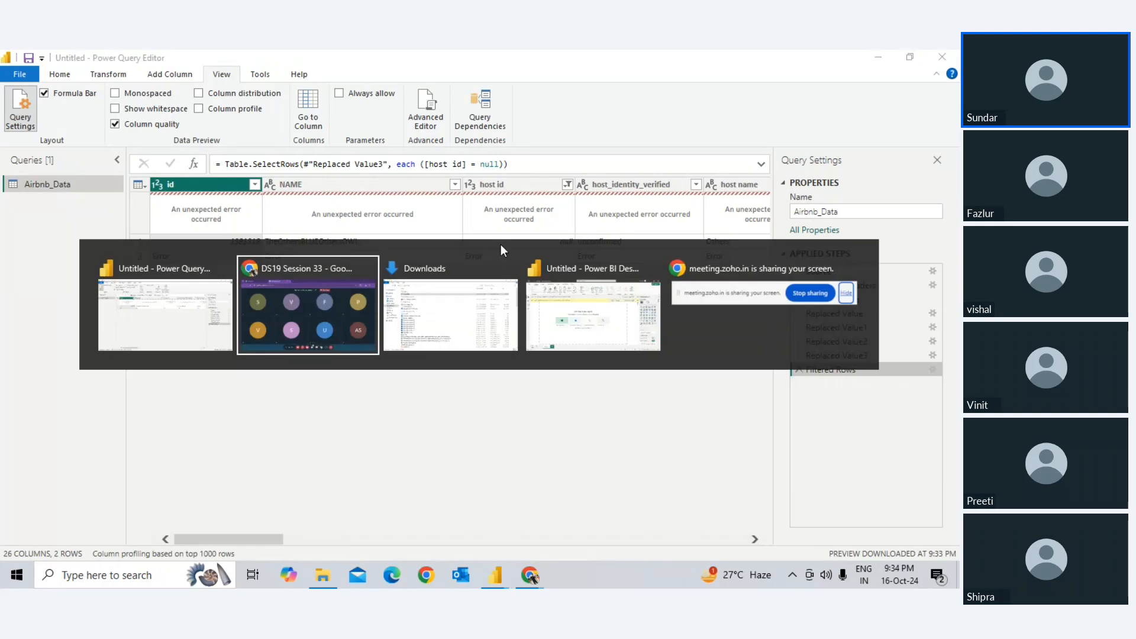
key("alt+Tab")
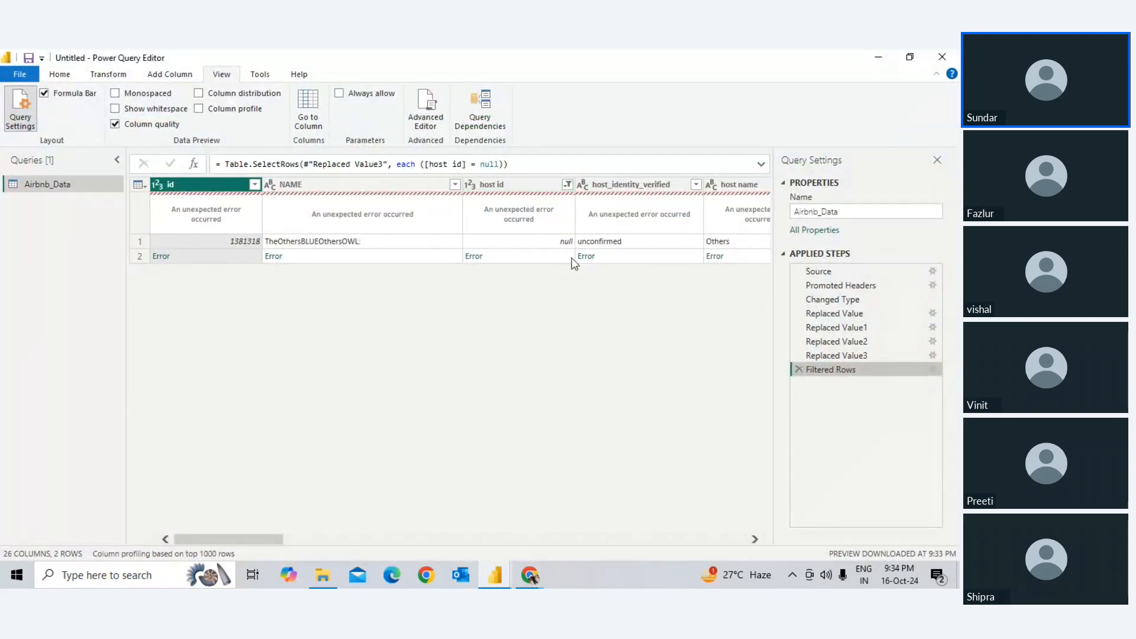
Step: Inspect the error details in the host id and host_identity_verified cells, and delete the Filtered Rows step
left_click(551, 259)
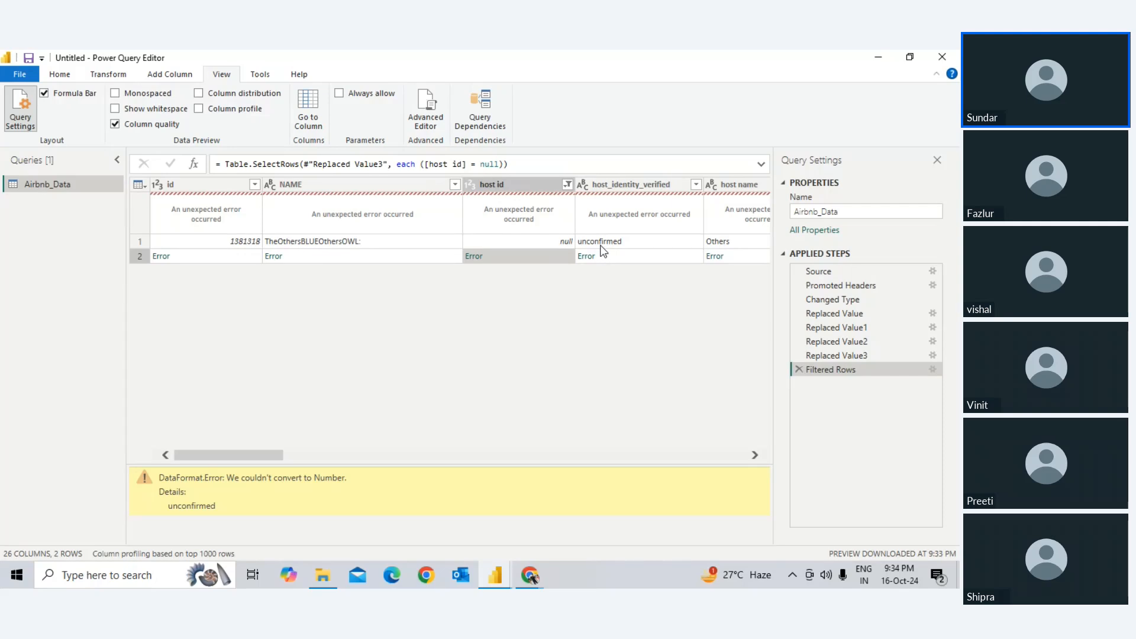
left_click(679, 261)
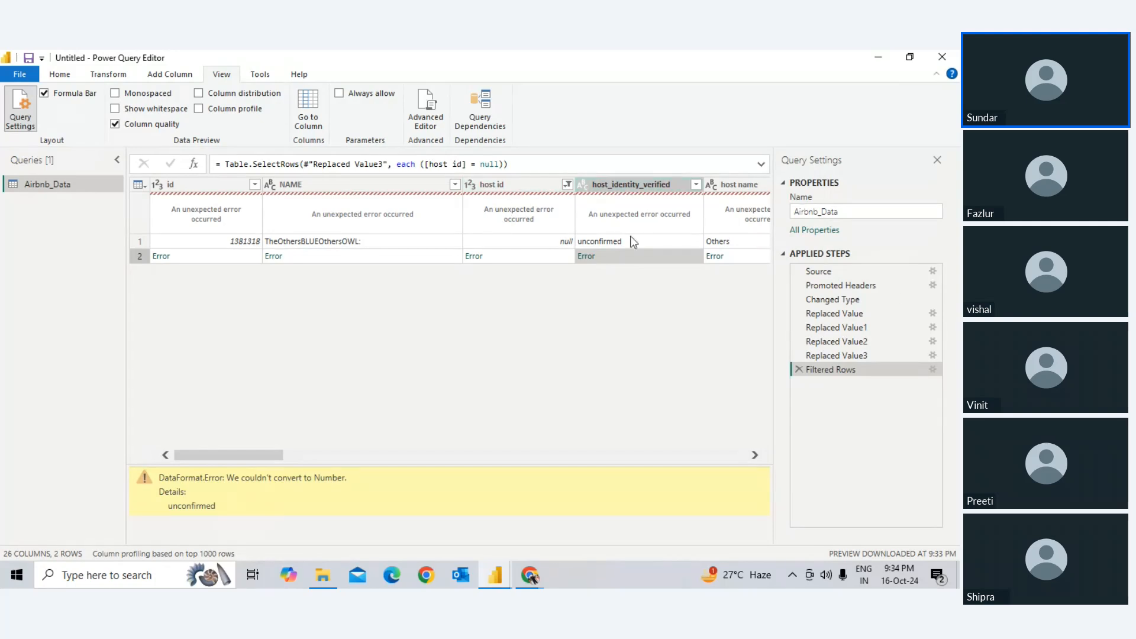
left_click(799, 369)
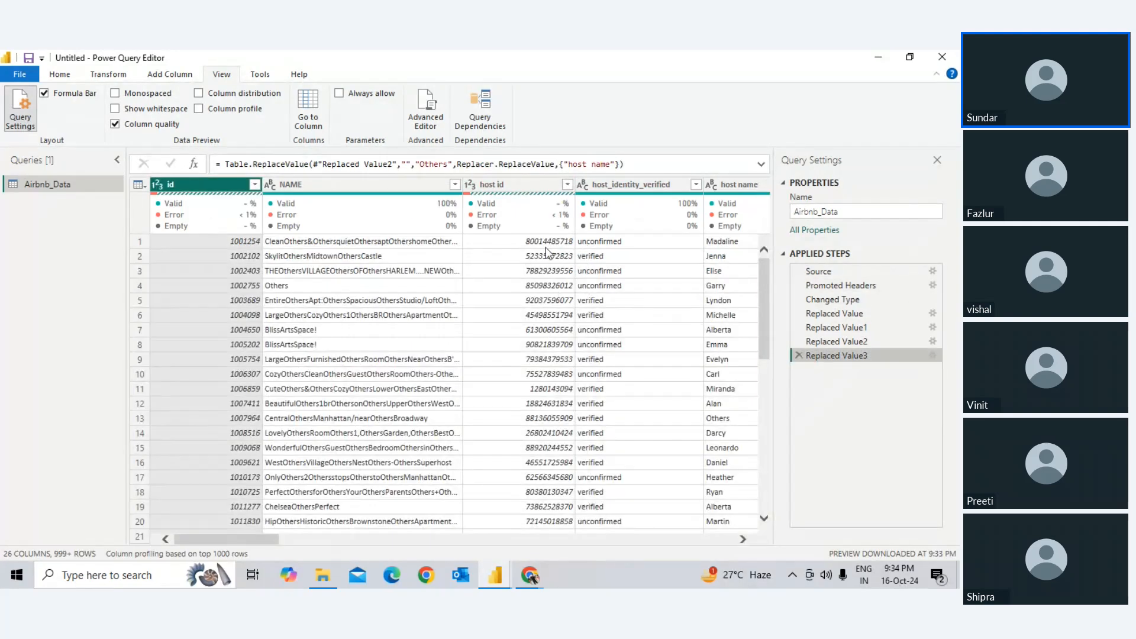
Step: Look through the host id column's filter values down to the end of the list, leaving the filter unchanged
left_click(567, 184)
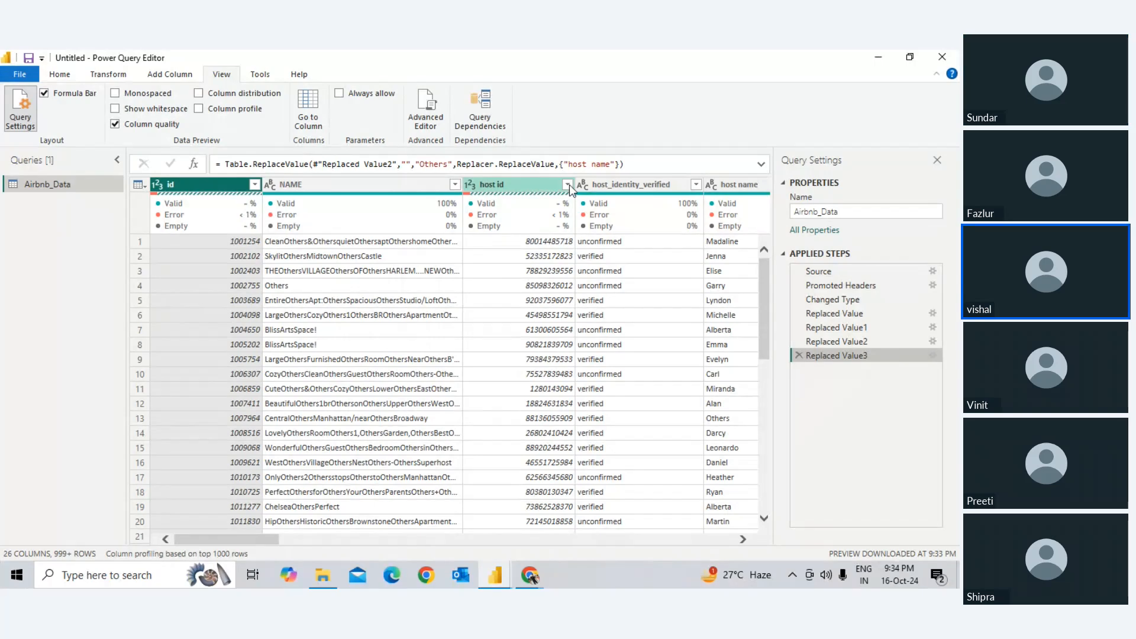
scroll(418, 408, "down", 5)
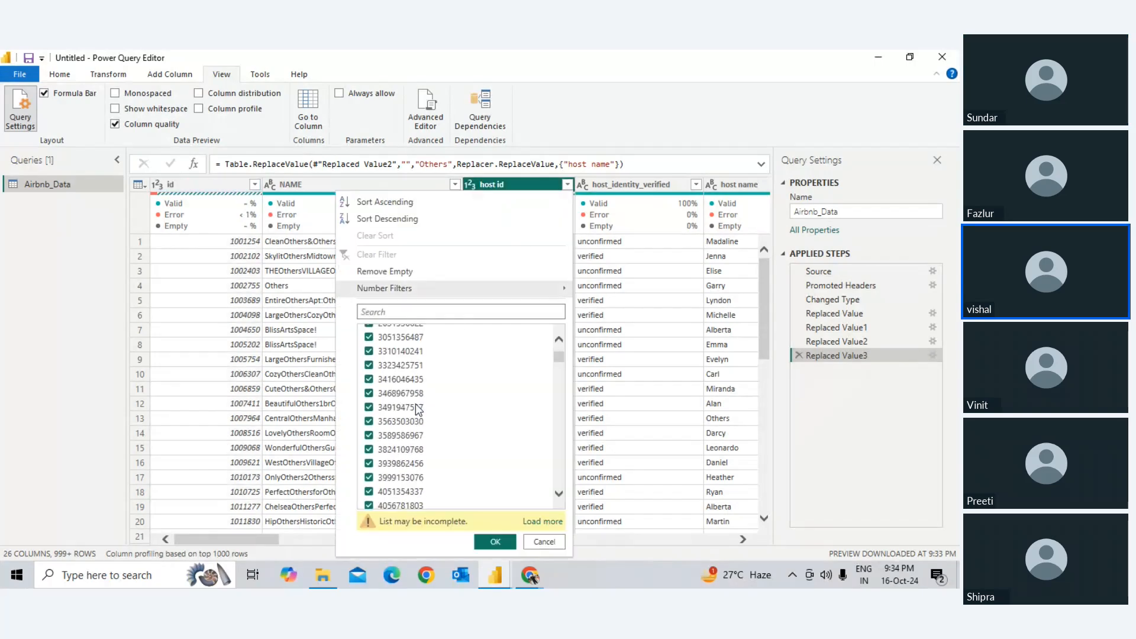
left_click_drag(557, 358, 559, 480)
key("alt+Tab")
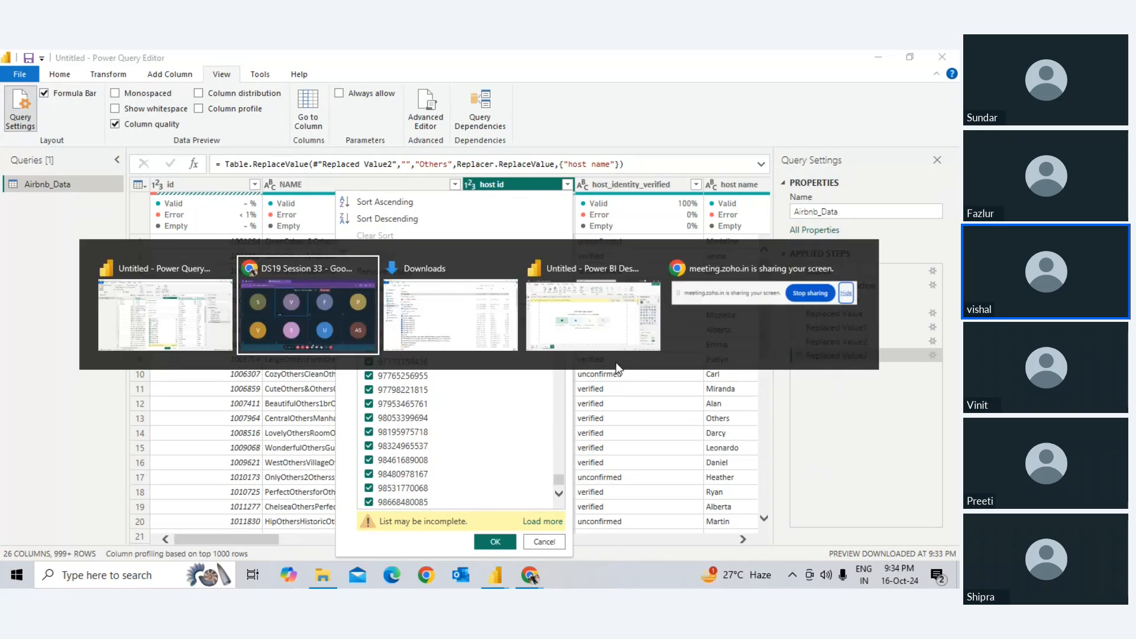
left_click(452, 336)
left_click(440, 540)
key("alt+Tab")
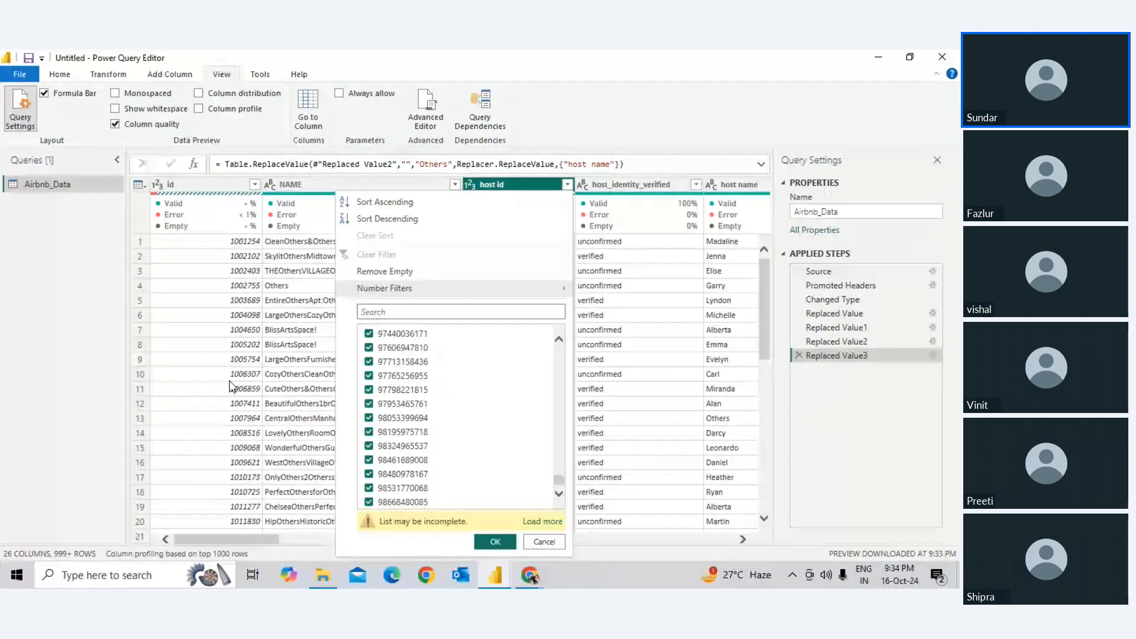
left_click(276, 348)
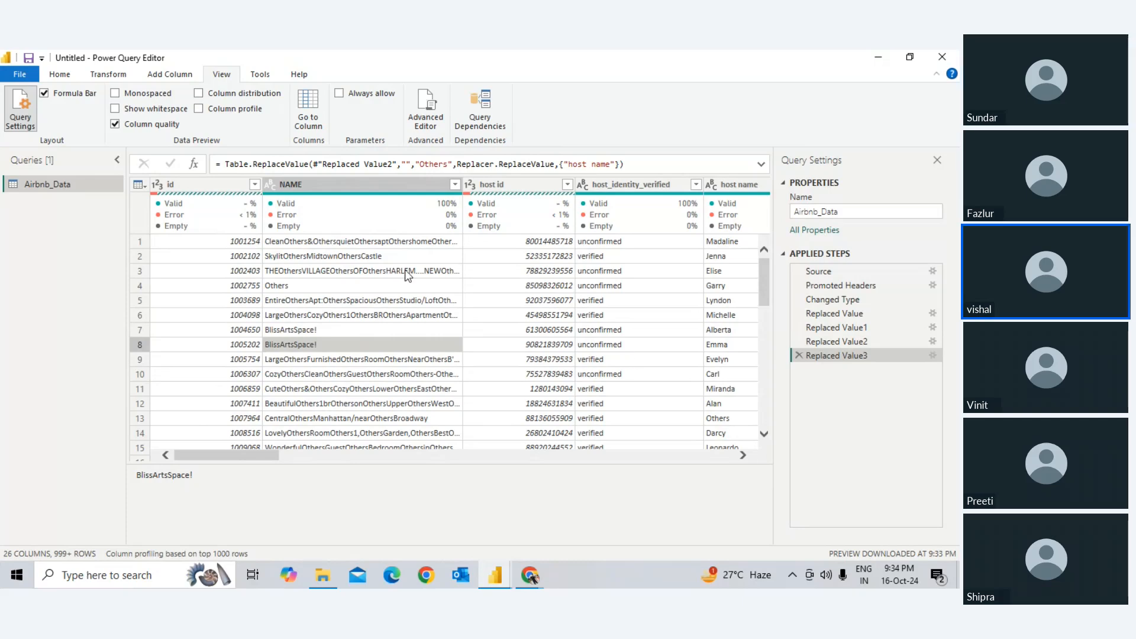
Step: Look through the id column's filter values and return to the start of the list, leaving every value selected
left_click(254, 184)
scroll(136, 426, "down", 7)
scroll(141, 396, "down", 3)
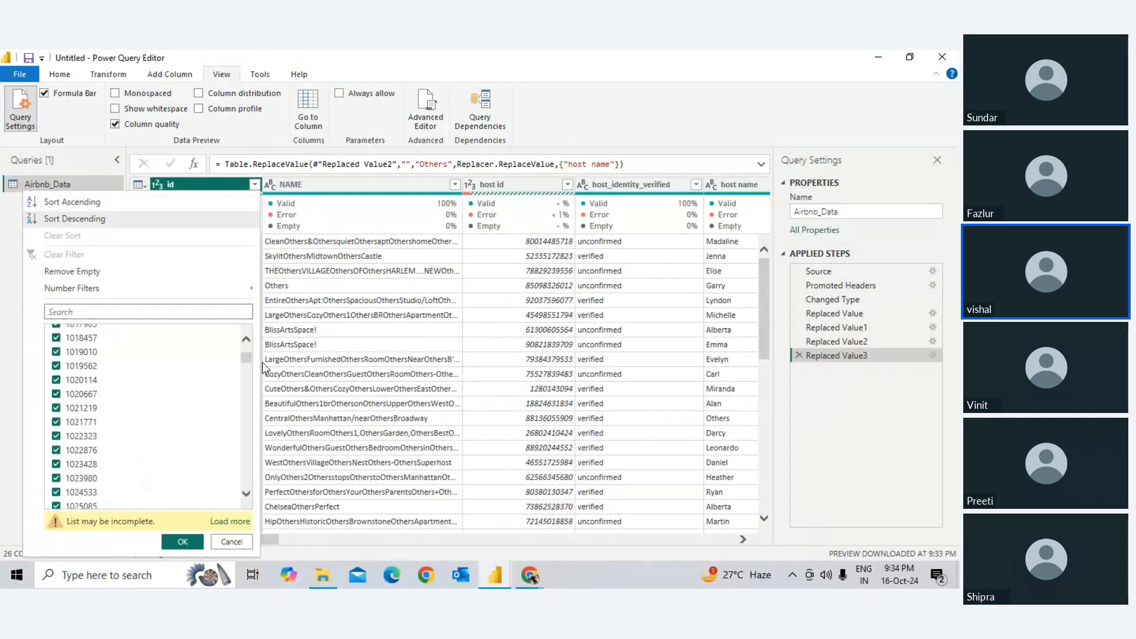
scroll(247, 362, "up", 10)
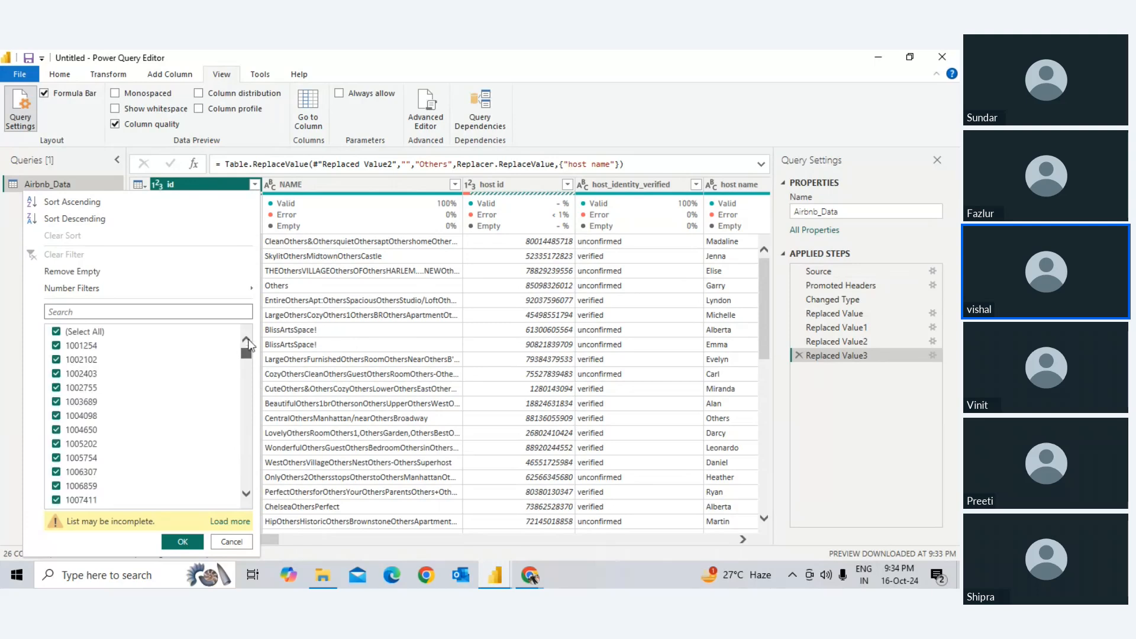
key("alt")
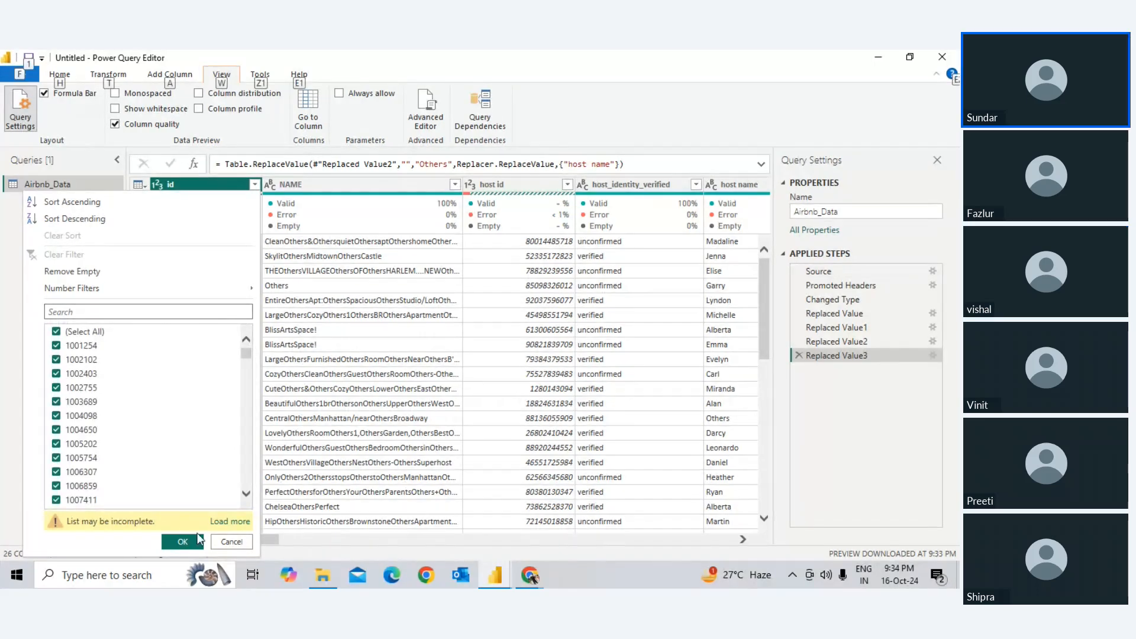
scroll(177, 390, "down", 4)
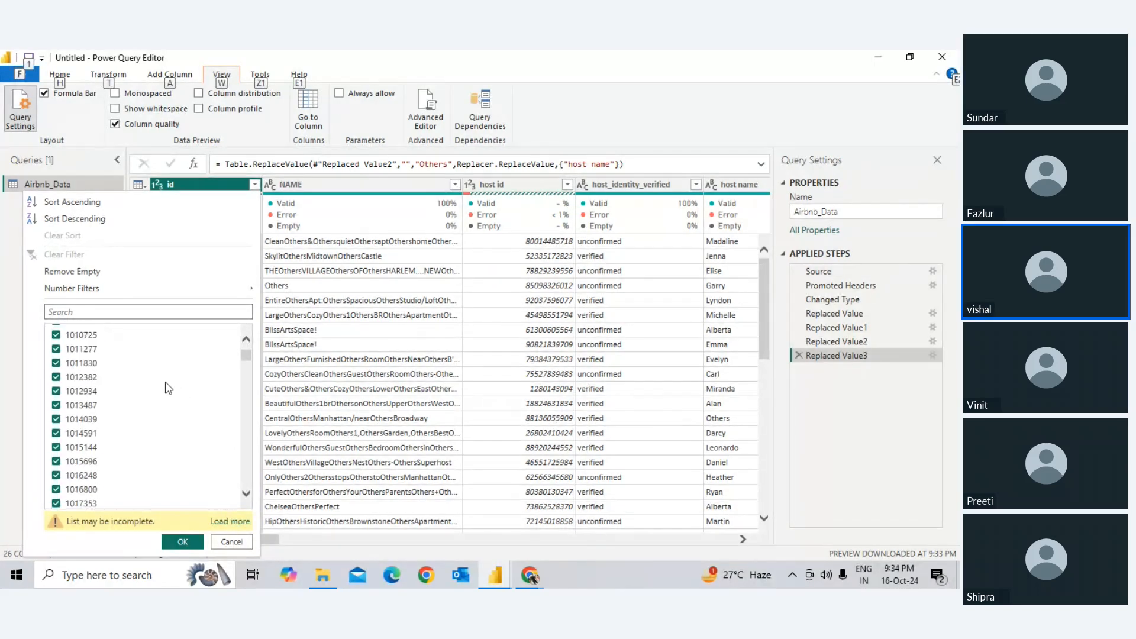
scroll(243, 355, "up", 4)
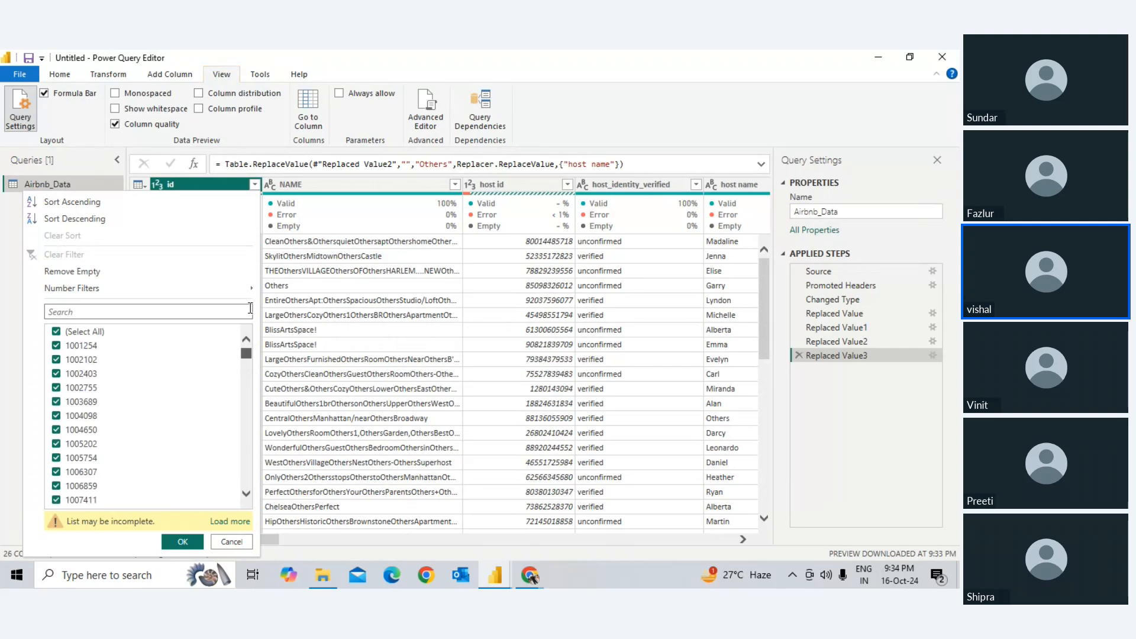
Step: Deselect all values in the id filter and search the list for "er" and for "nu", clearing each search
left_click(56, 331)
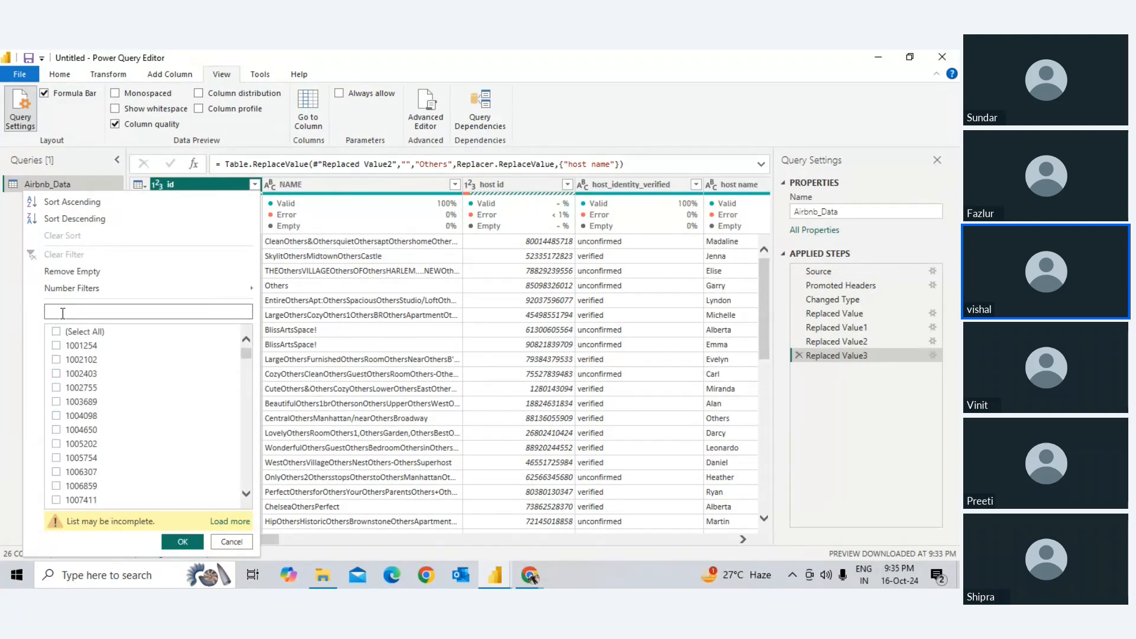
type("err")
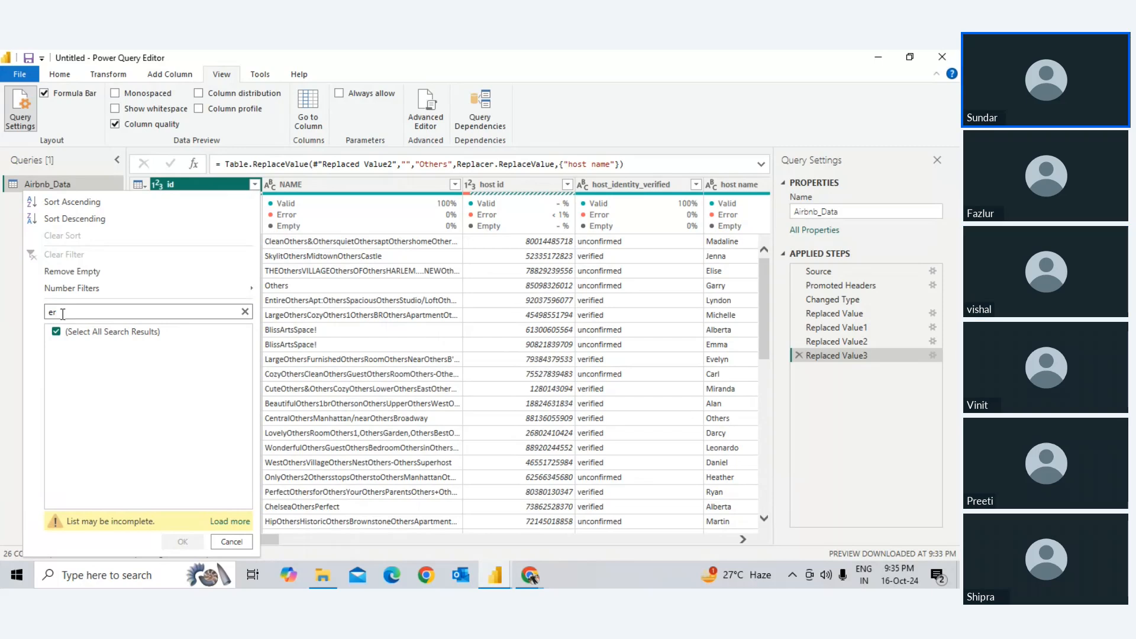
key("BackSpace")
key("BackSpace")
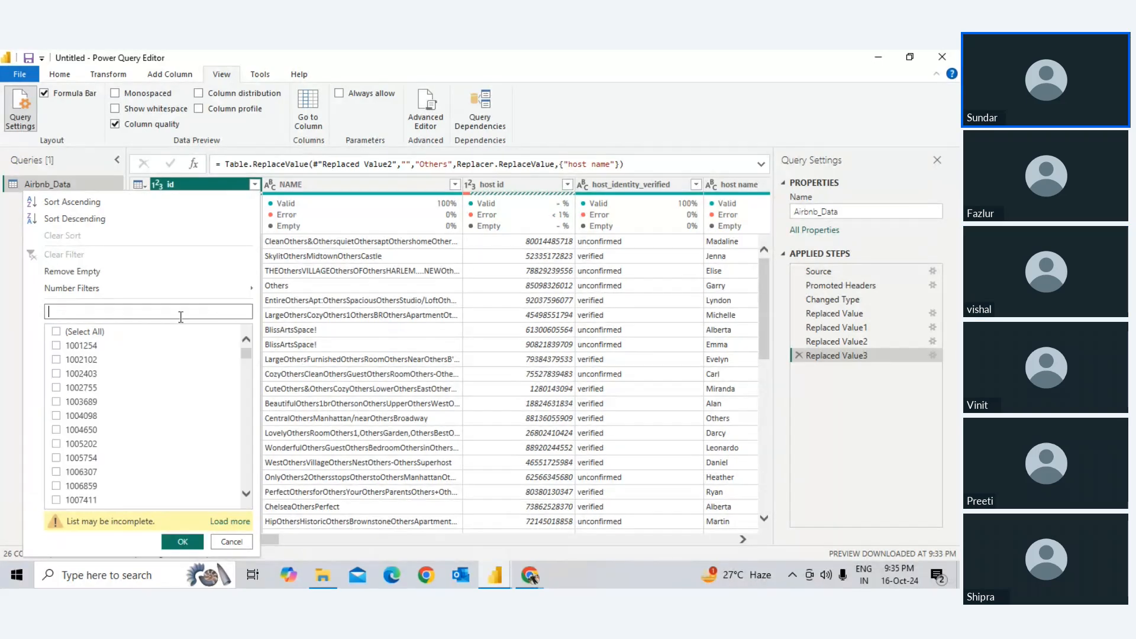
type("nu")
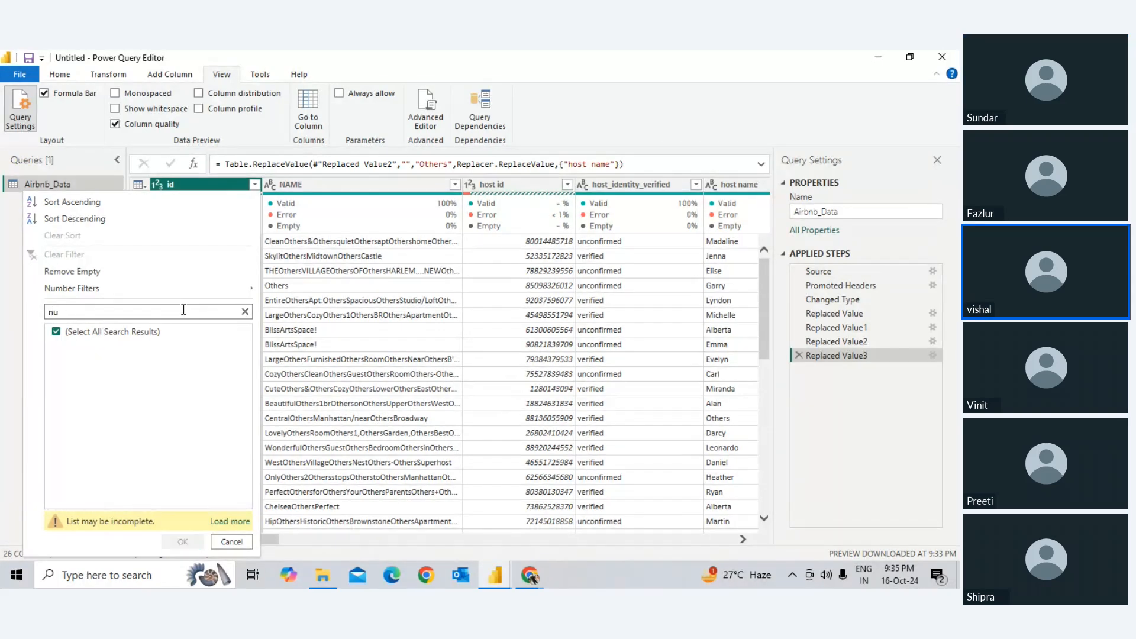
key("BackSpace")
key("BackSpace")
Step: Load more values into the id filter list, close it without filtering, and check the id column's error summary
left_click(229, 520)
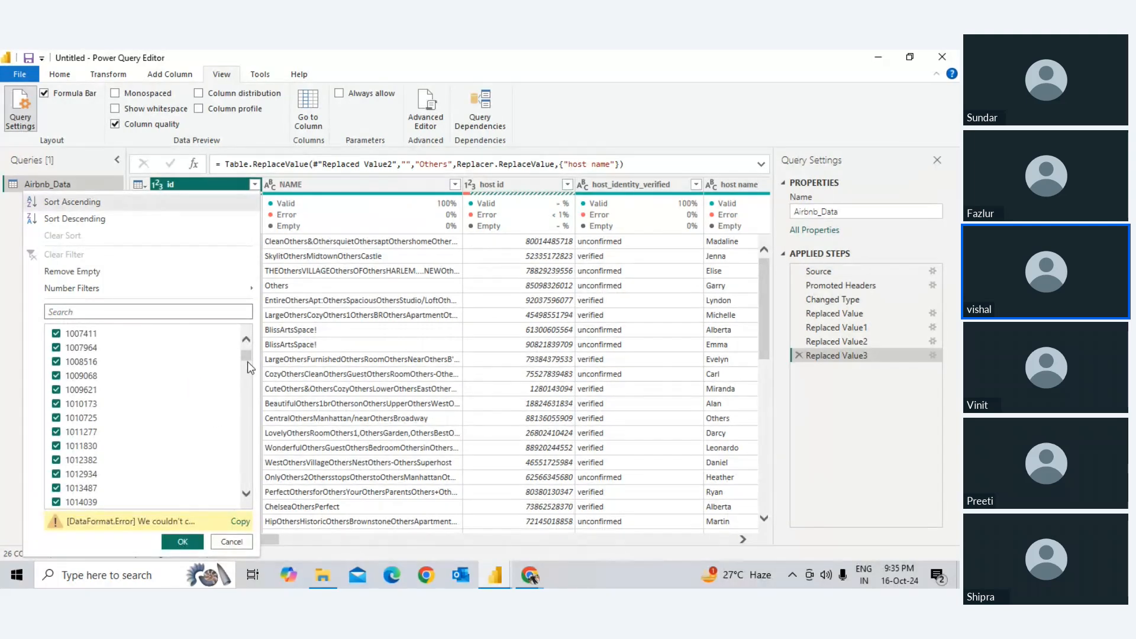
left_click_drag(247, 358, 246, 302)
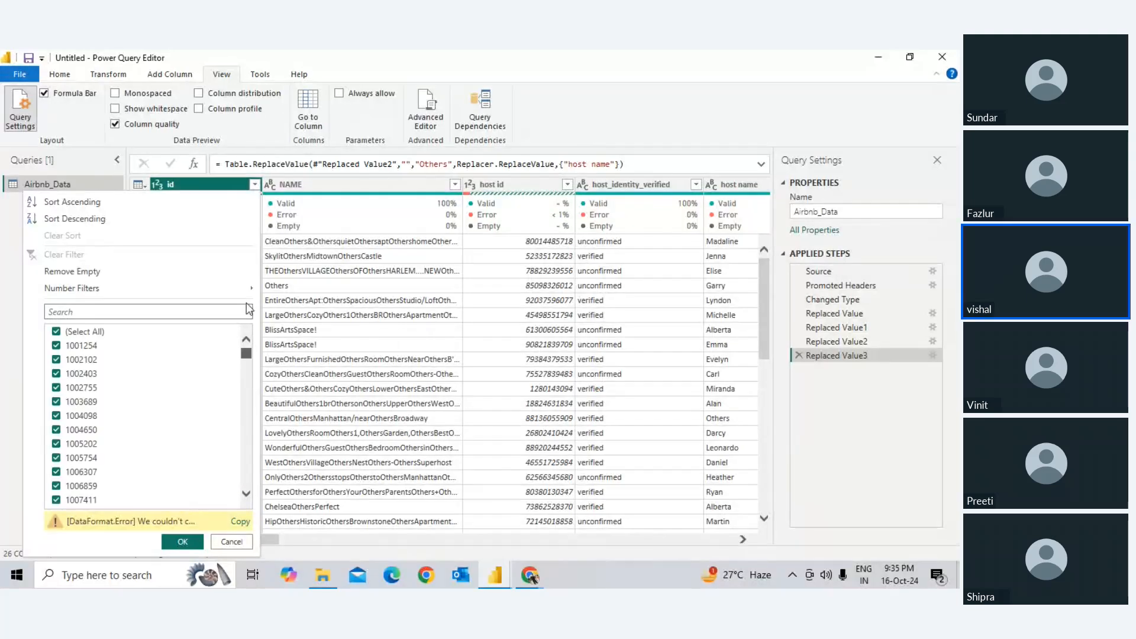
left_click(382, 233)
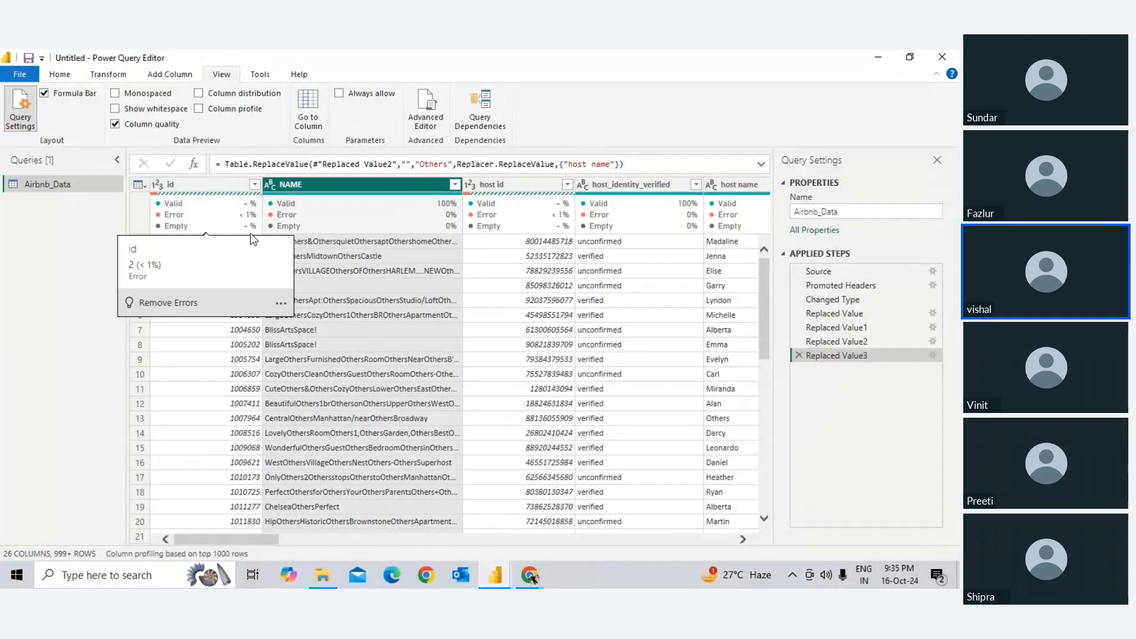
mouse_move(249, 226)
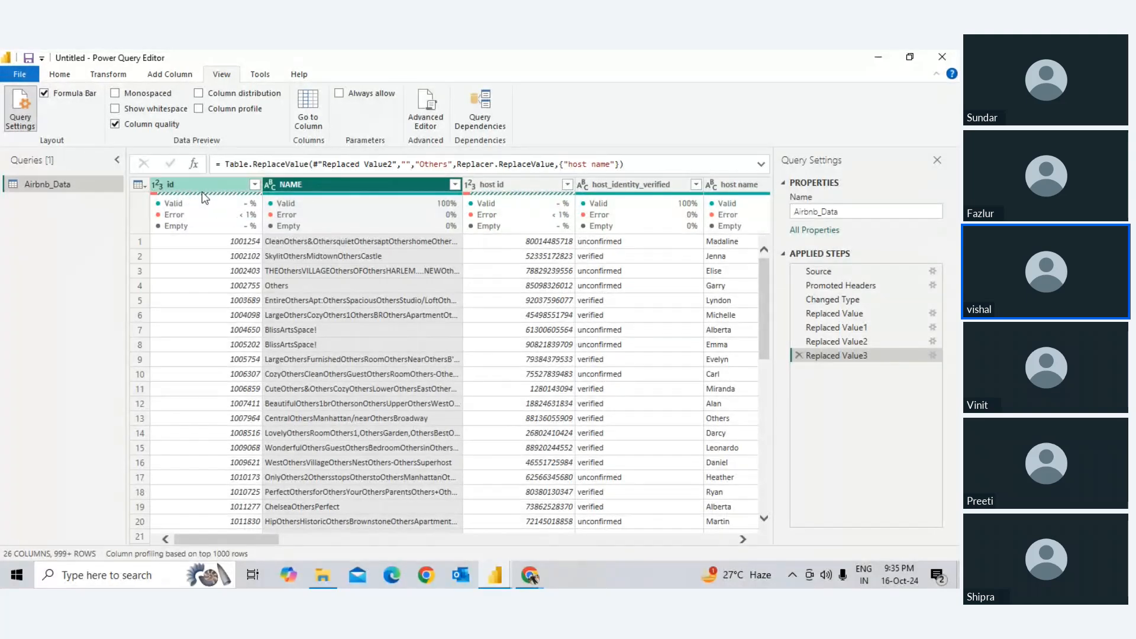
Step: Switch to the Zoho meeting in Chrome, toggle the microphone, and return to the Power Query Editor
key("alt+Tab")
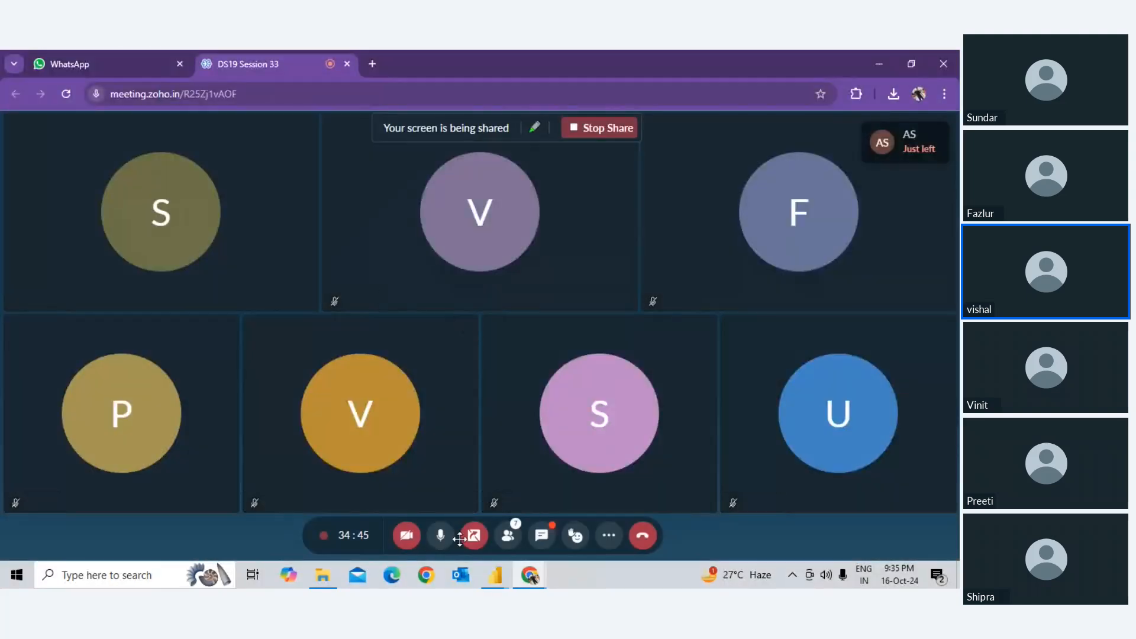
left_click(438, 536)
key("alt+Tab")
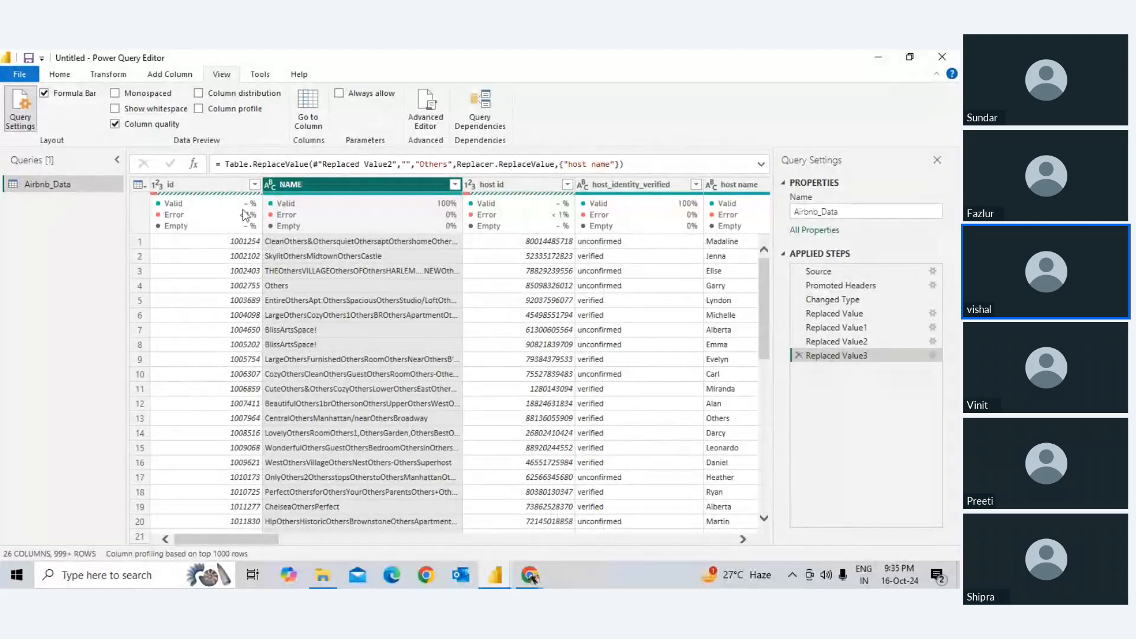
Step: Keep only the rows that have errors in the id column, using Keep Errors
right_click(239, 184)
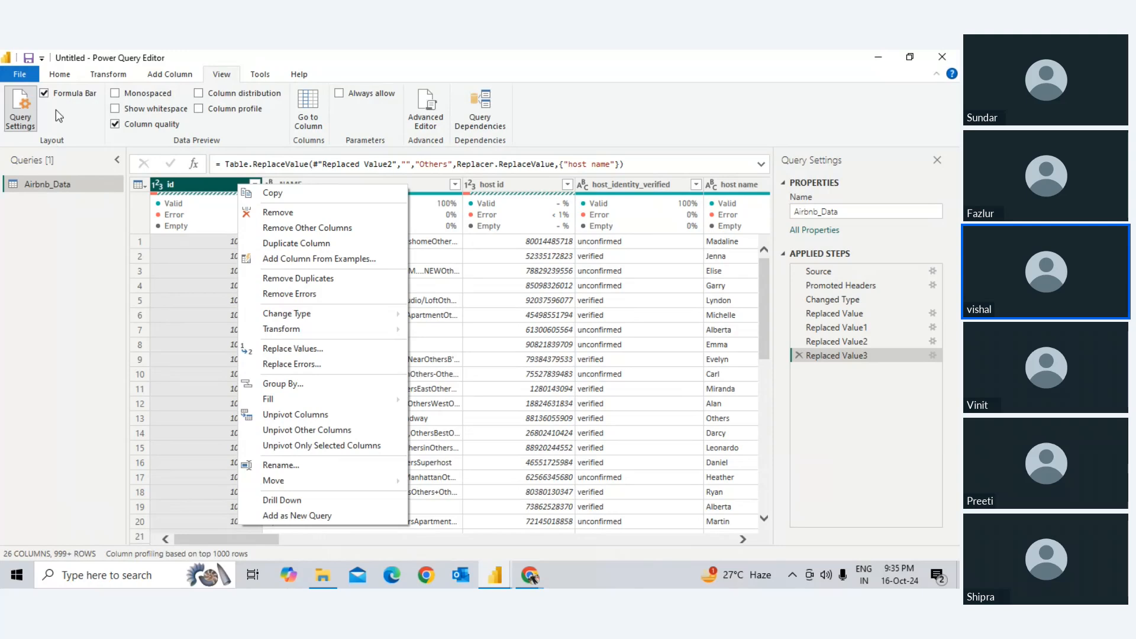
left_click(52, 75)
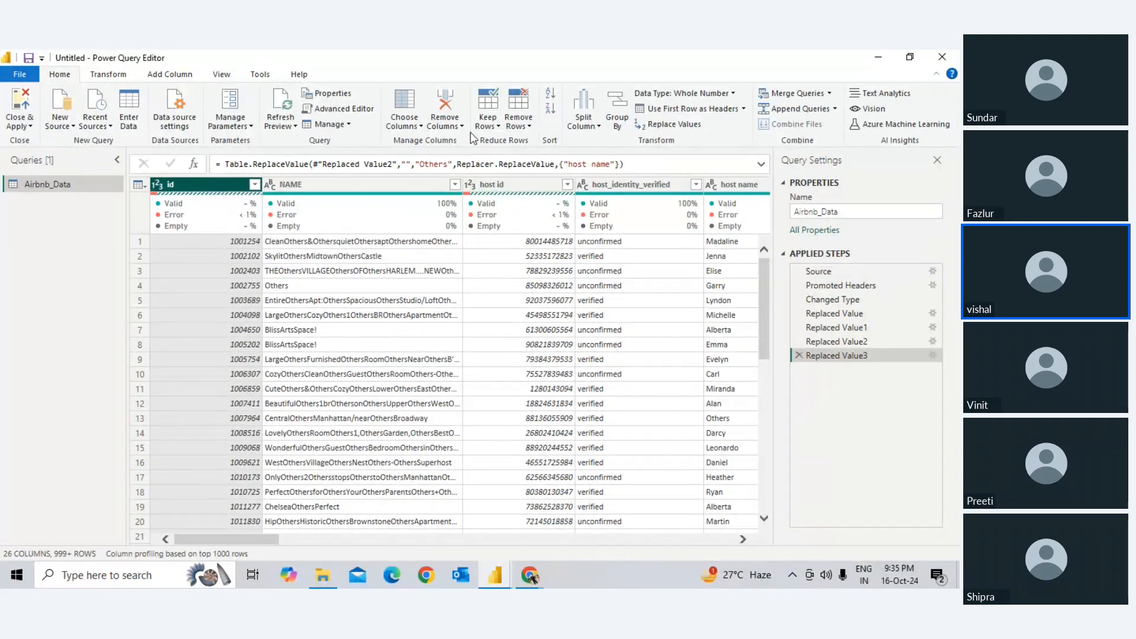
left_click(487, 121)
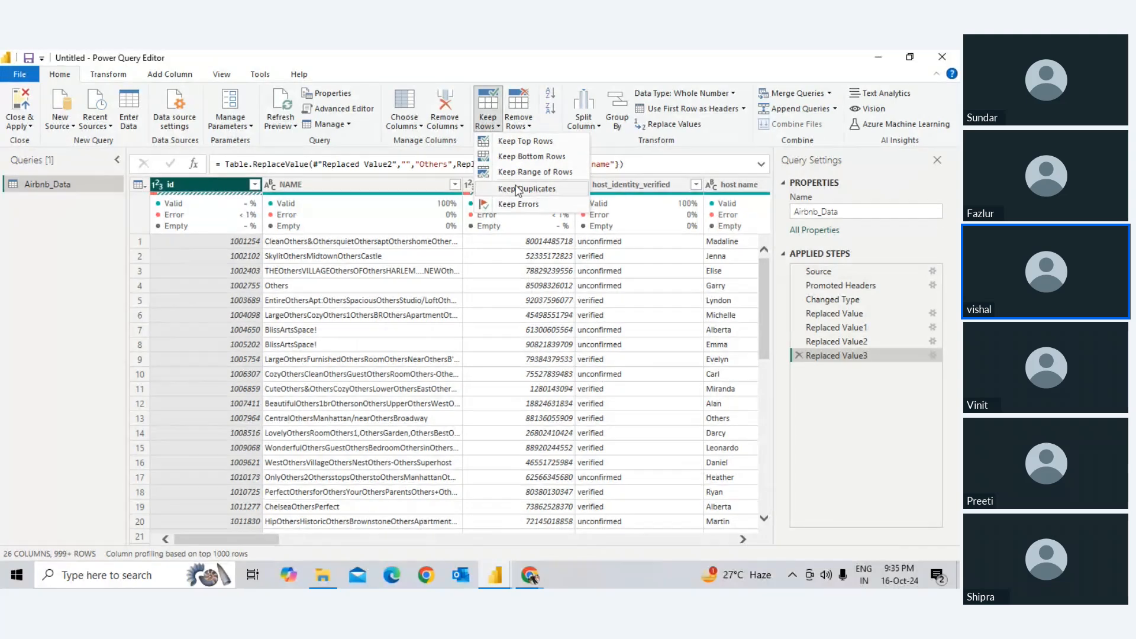
left_click(532, 125)
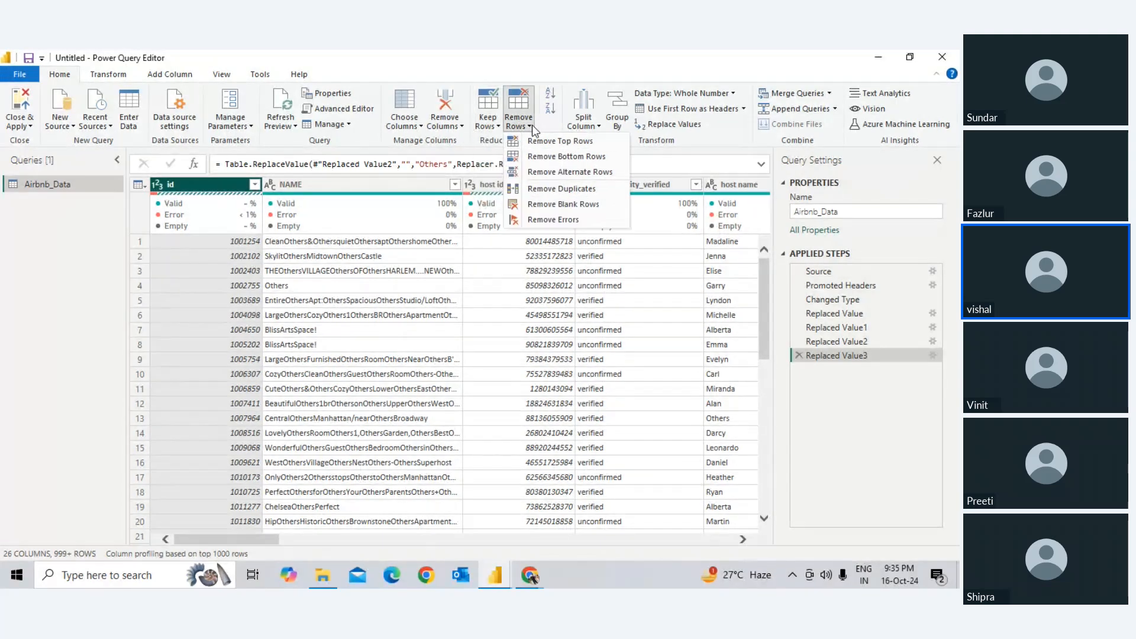
left_click(487, 122)
left_click(514, 202)
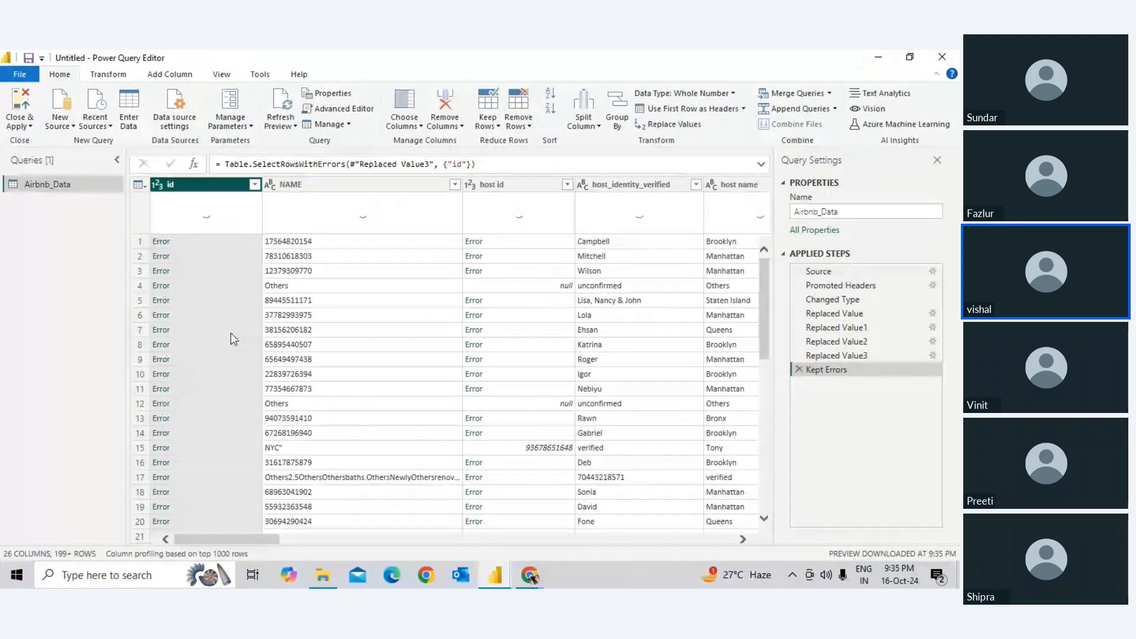
Step: Look through the kept error rows and read the error details of the id cell in row 171
scroll(196, 375, "down", 7)
scroll(195, 374, "down", 20)
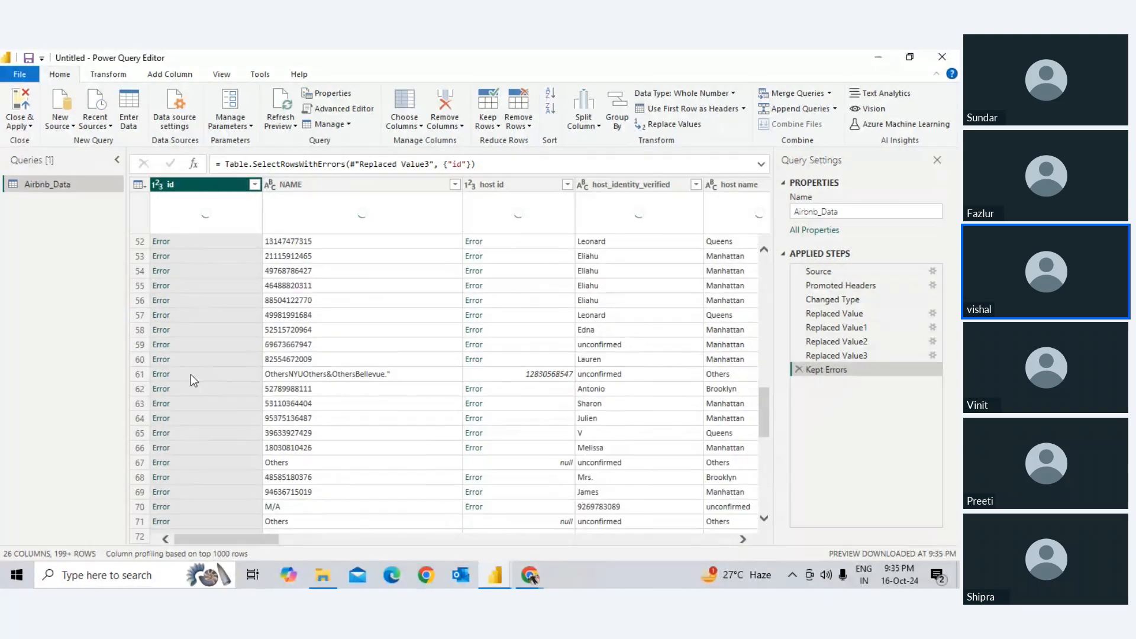
scroll(180, 378, "down", 8)
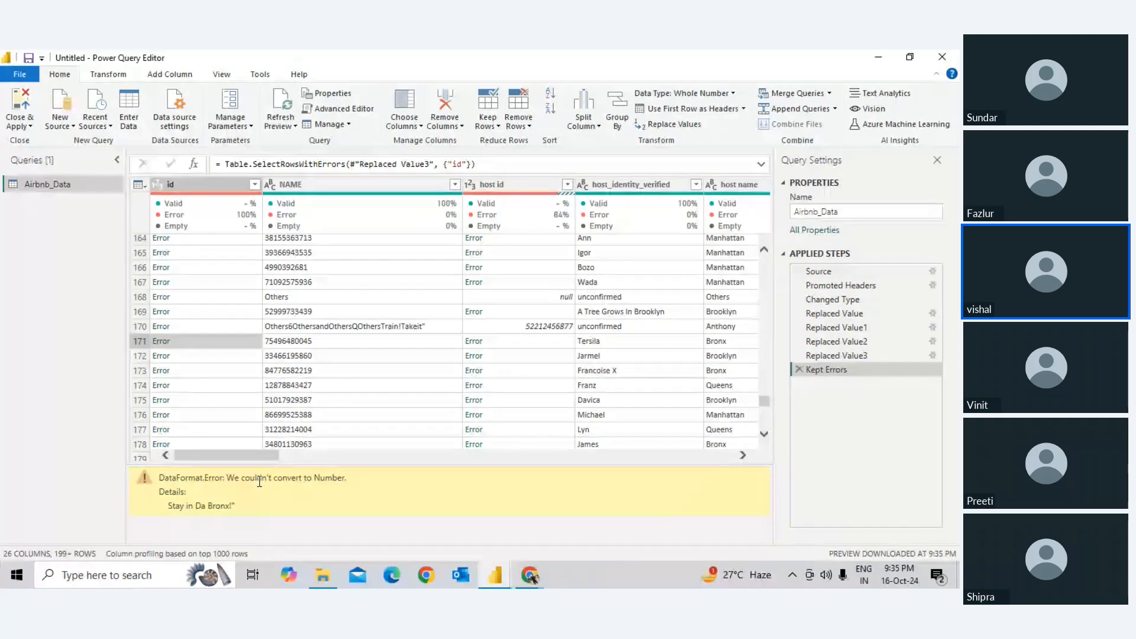
double_click(201, 505)
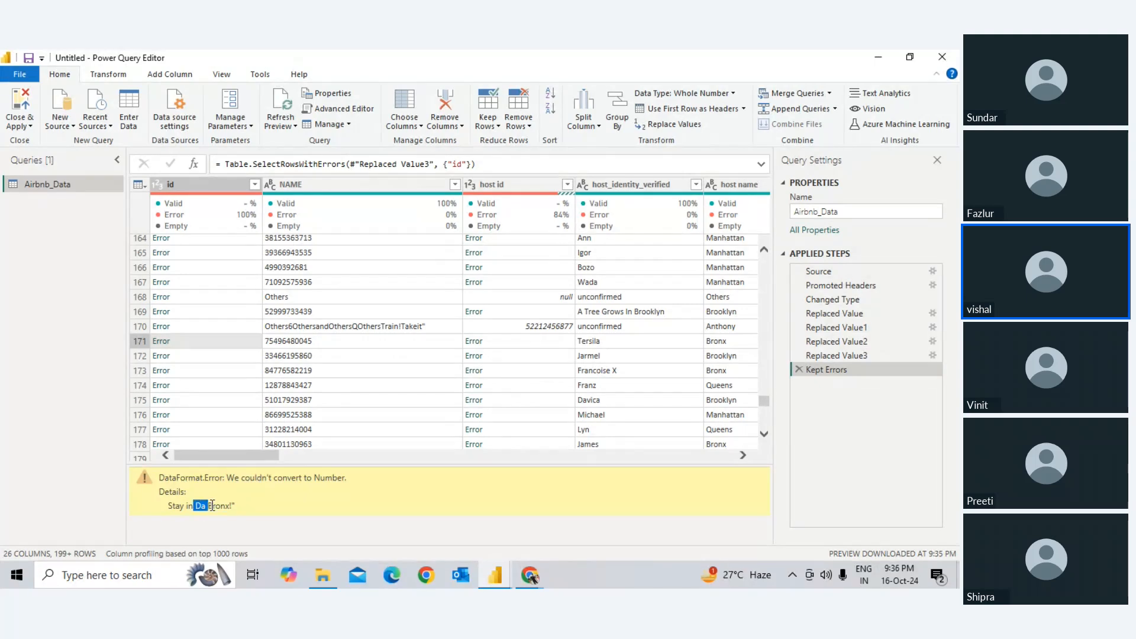
key("alt+Tab")
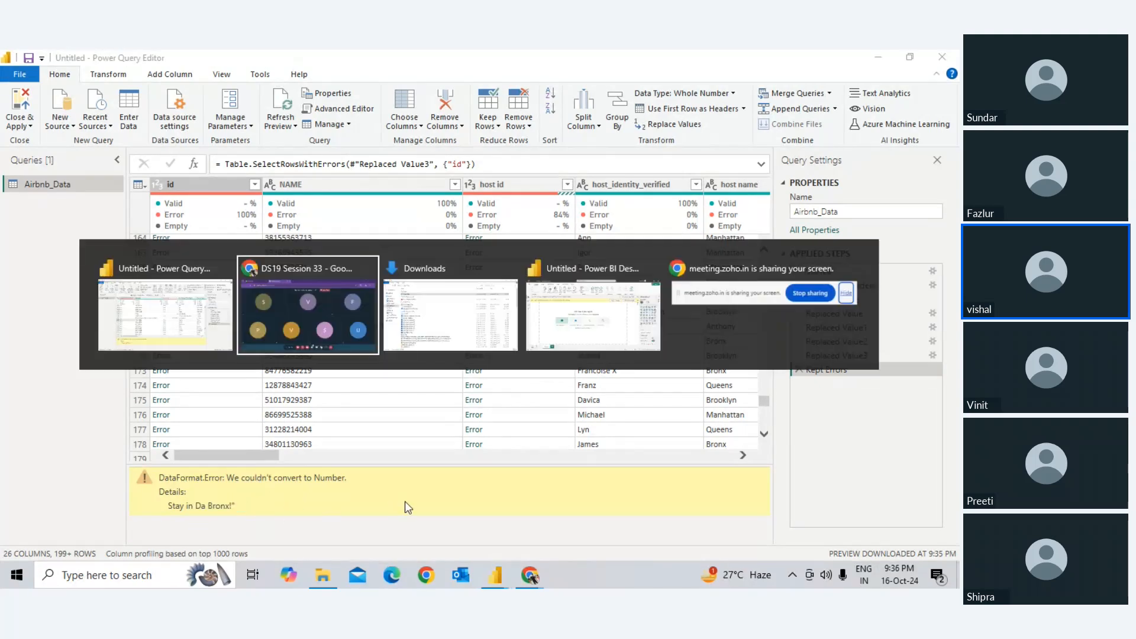
key("alt+Tab")
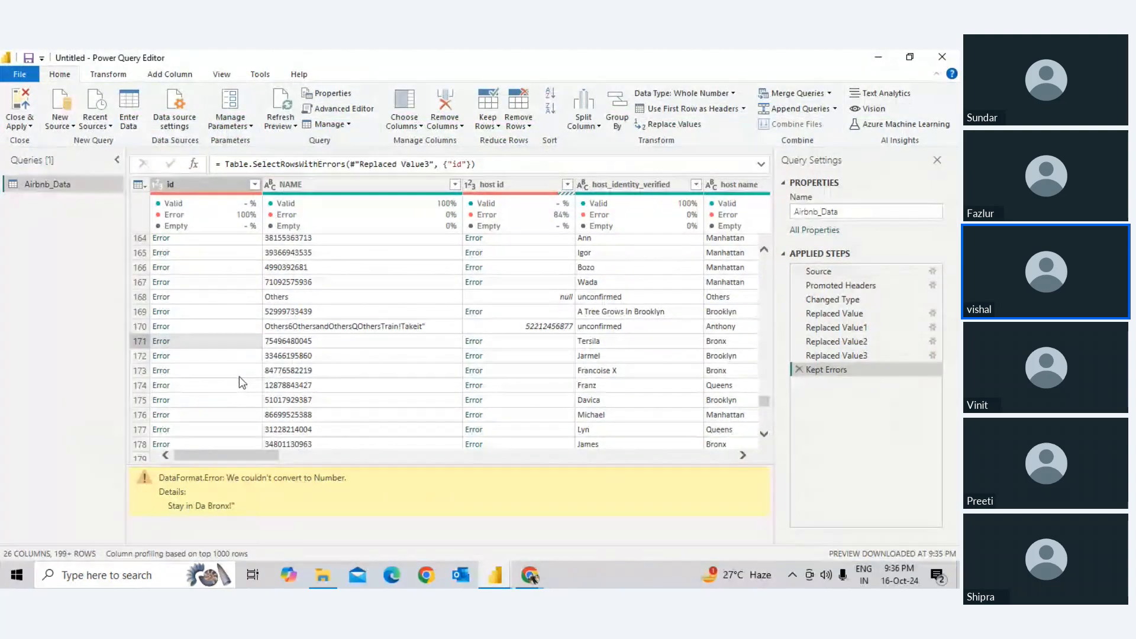
Step: Change the id column's data type to Text
scroll(239, 376, "up", 20)
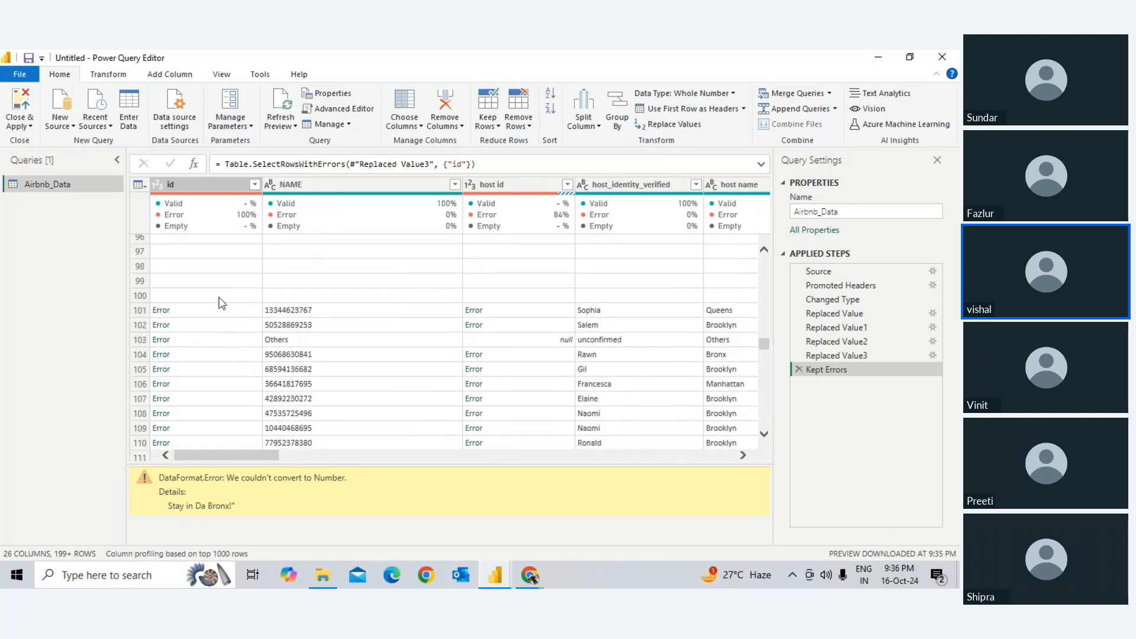
scroll(222, 303, "up", 4)
left_click(255, 184)
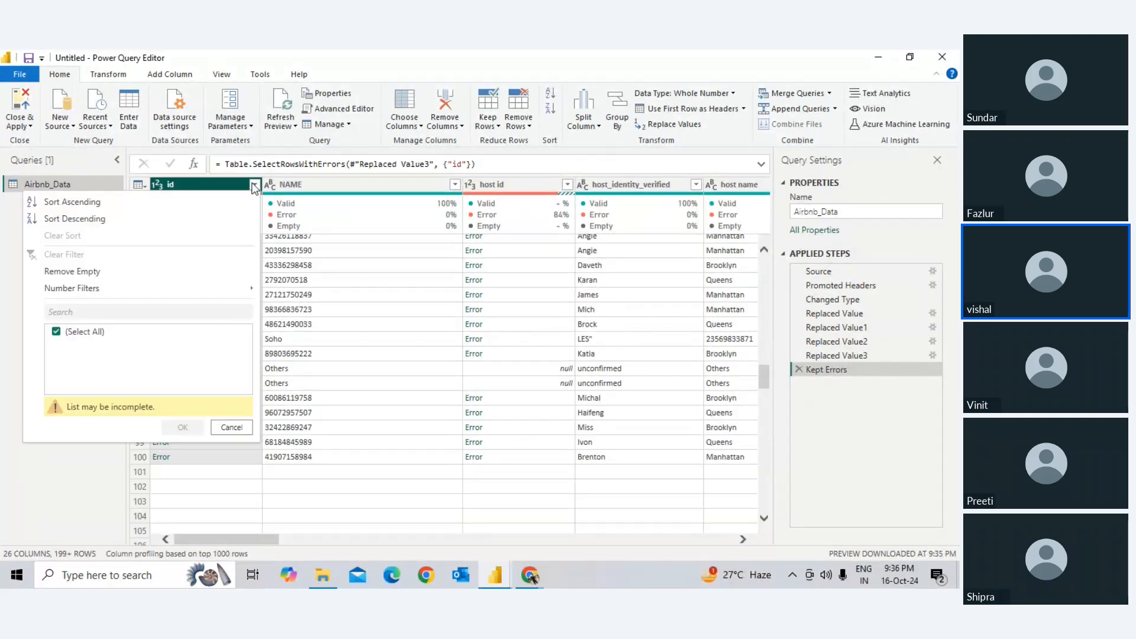
right_click(156, 183)
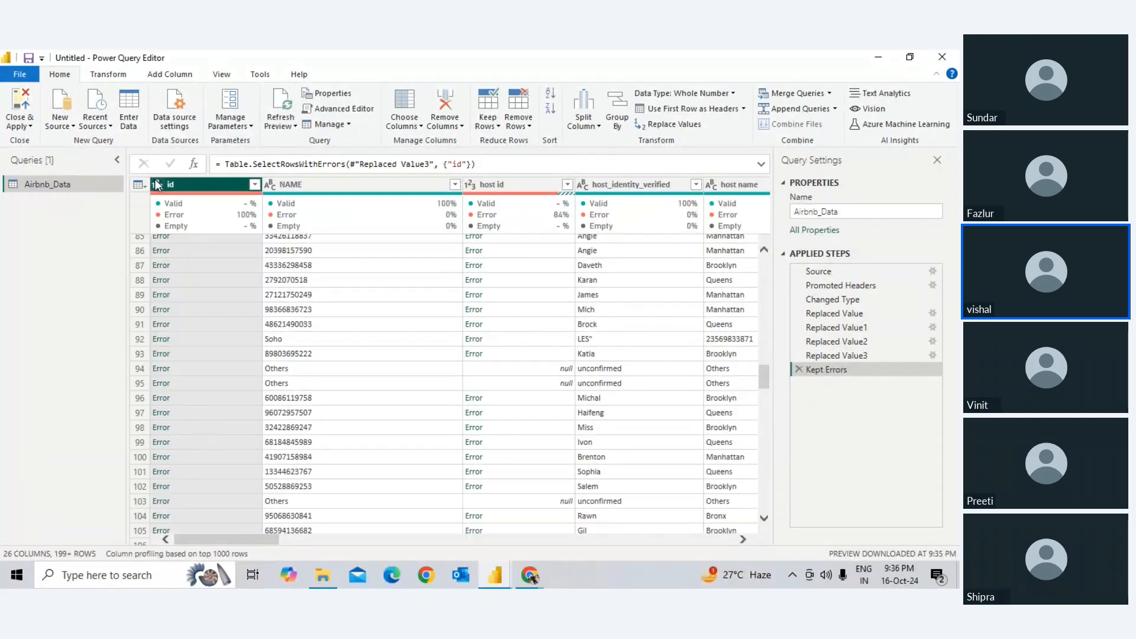
left_click(142, 187)
right_click(170, 187)
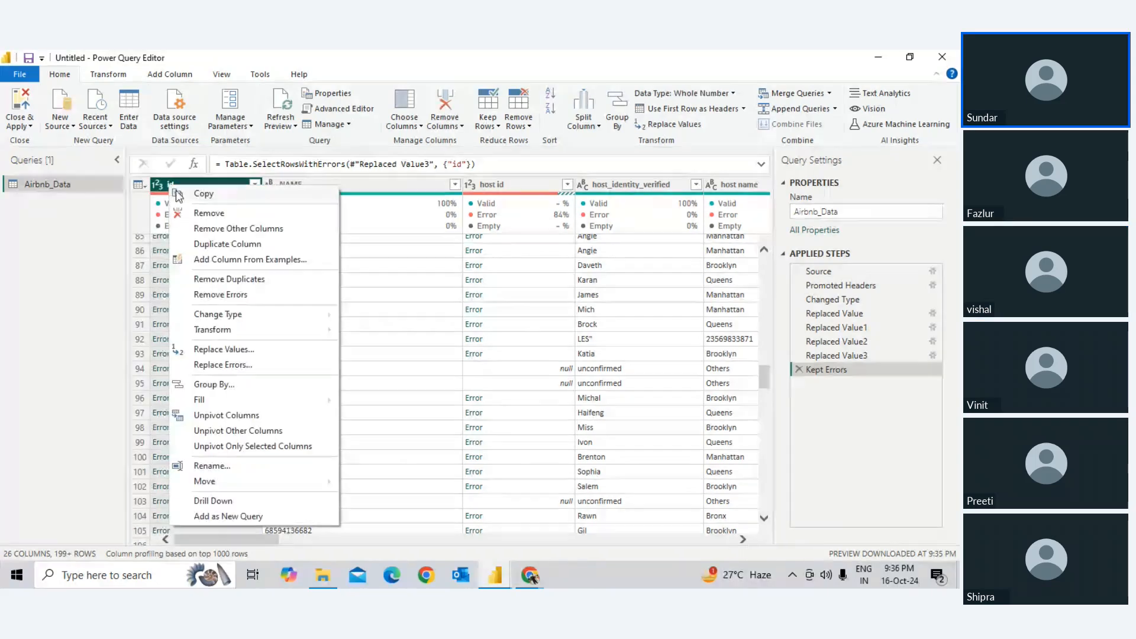
left_click(158, 185)
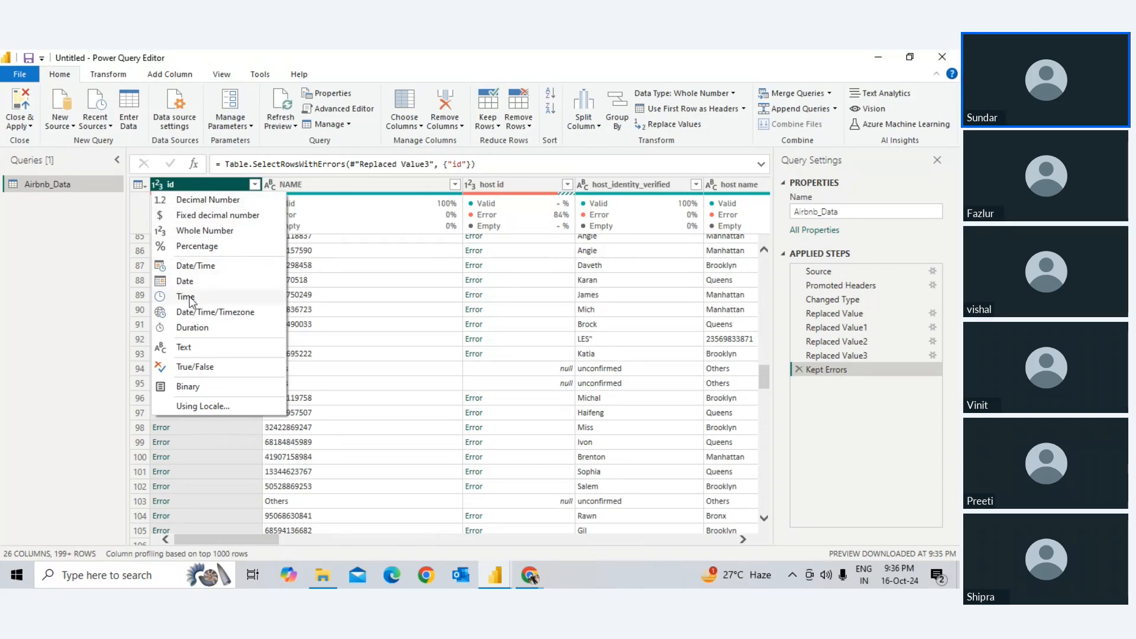
left_click(183, 347)
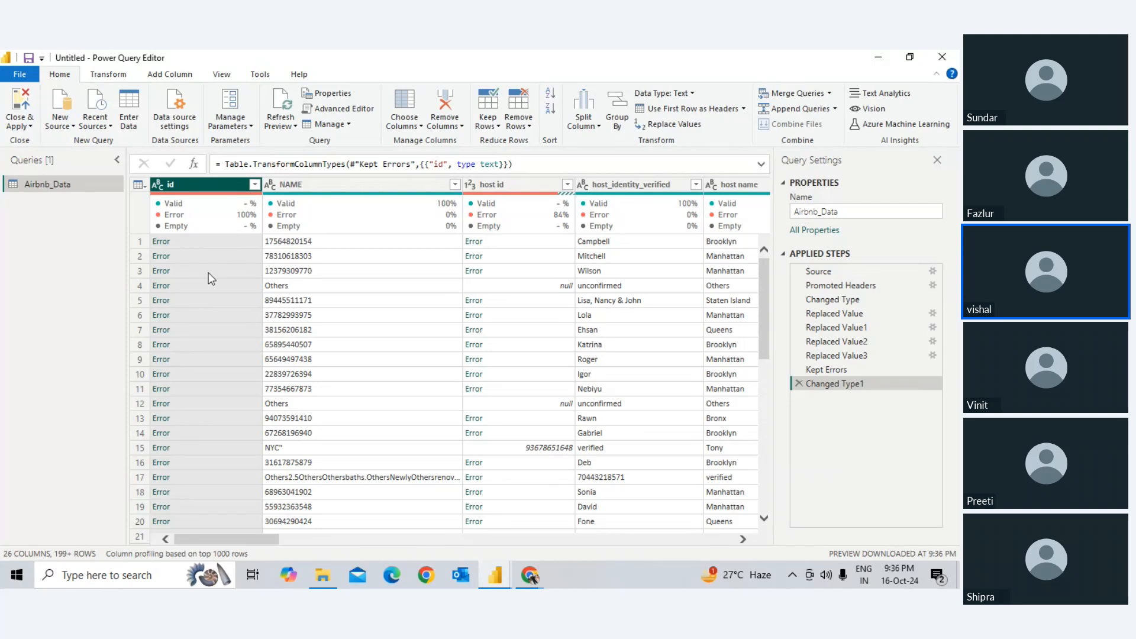
Step: Apply the id column's filter with all values selected and look through the resulting rows
scroll(208, 272, "down", 10)
scroll(208, 272, "up", 10)
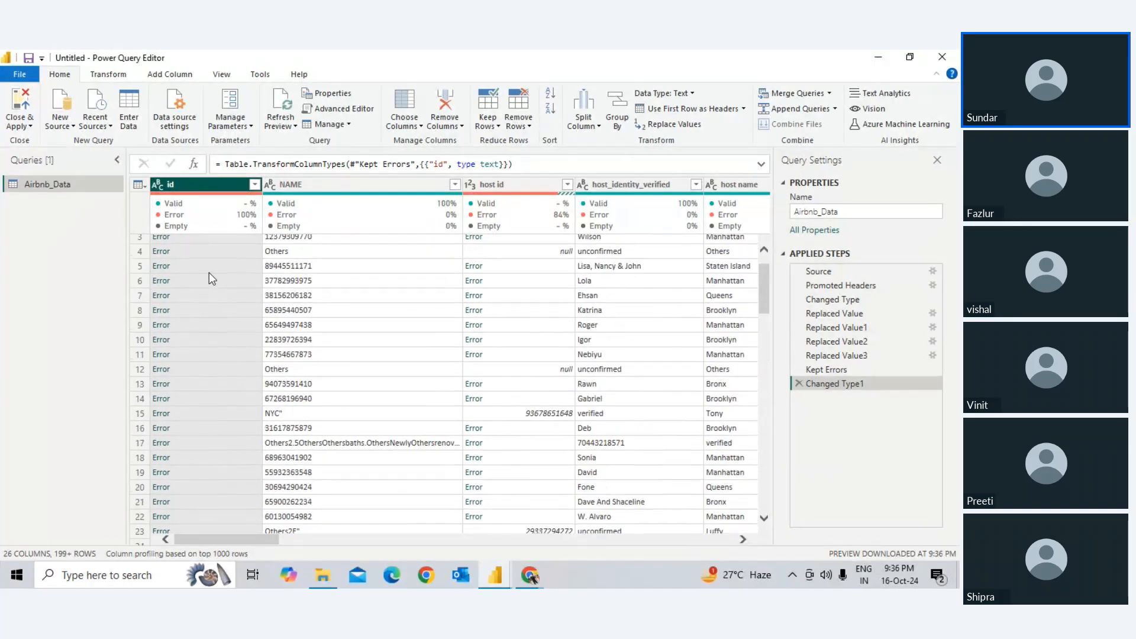
scroll(208, 272, "up", 1)
left_click(255, 184)
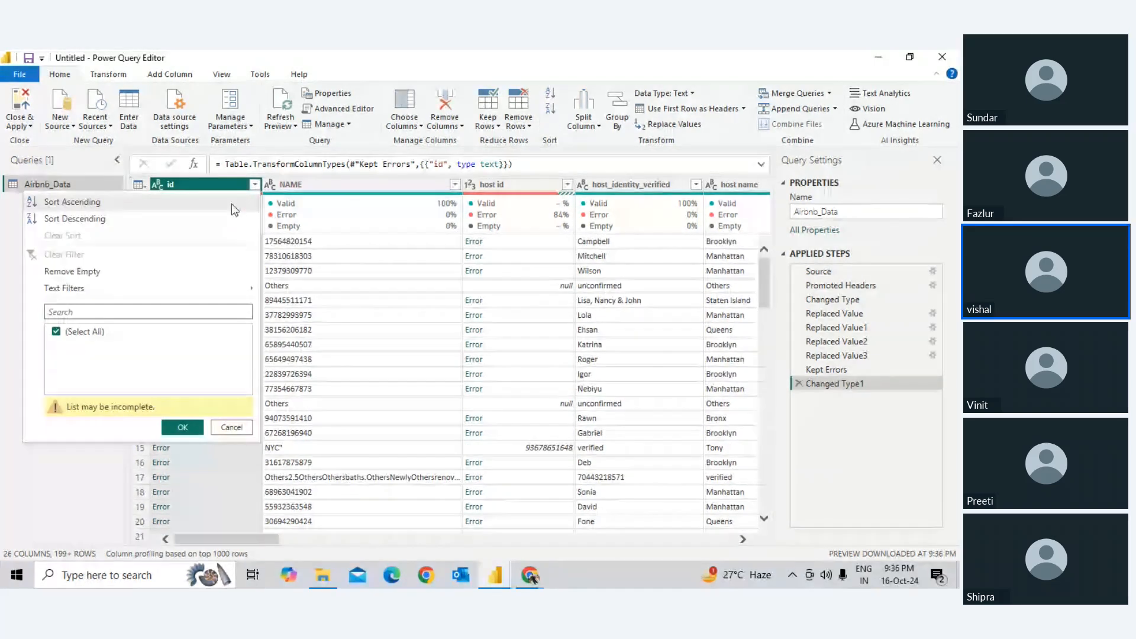
left_click(193, 428)
scroll(224, 374, "down", 4)
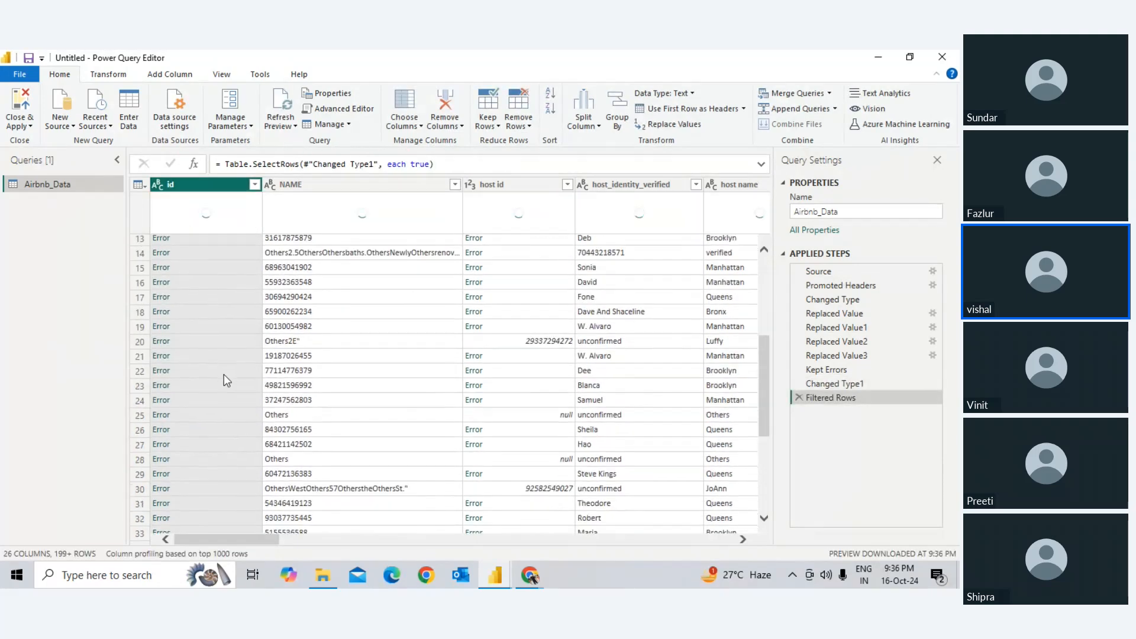
scroll(223, 374, "down", 18)
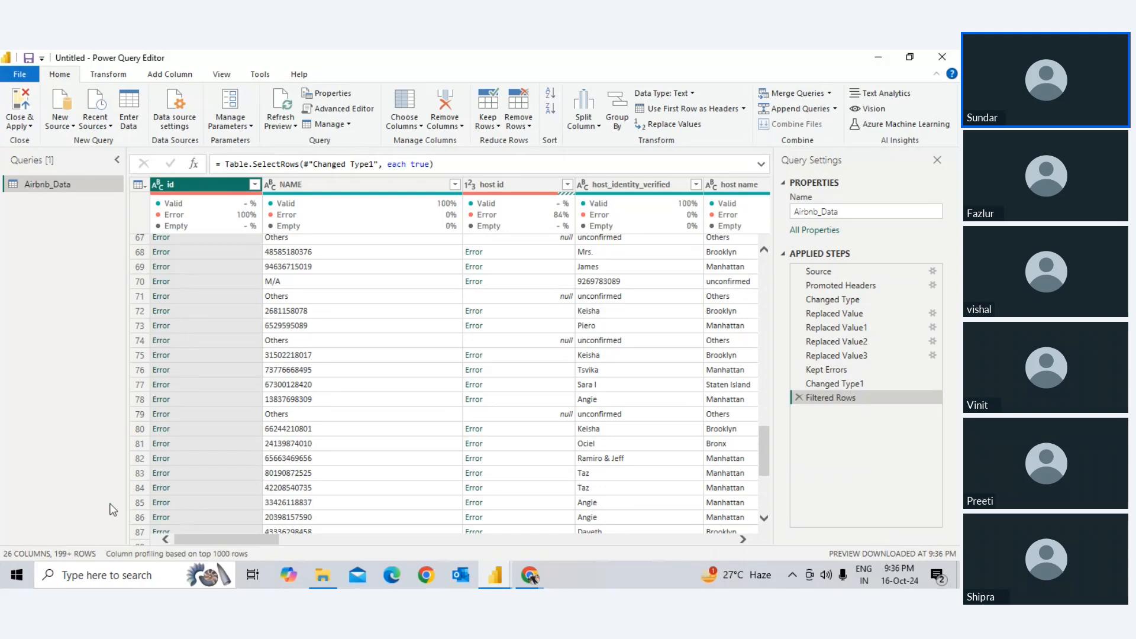
Step: Try to count the values in the id column with Count Values, and delete the resulting Calculated Count step
scroll(187, 418, "up", 11)
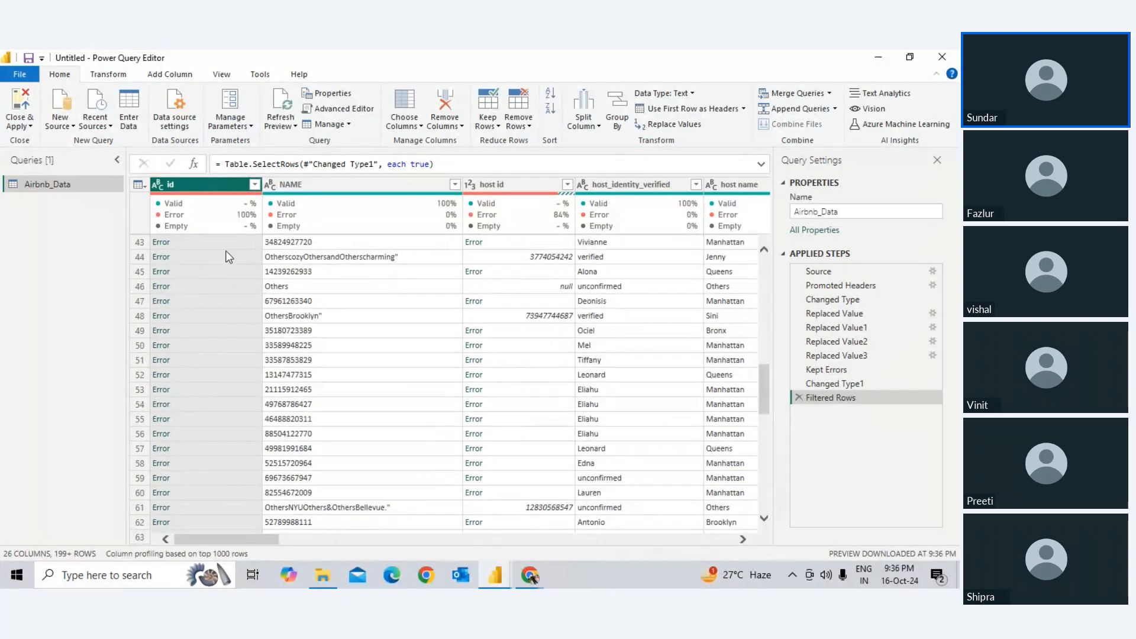
scroll(180, 303, "up", 11)
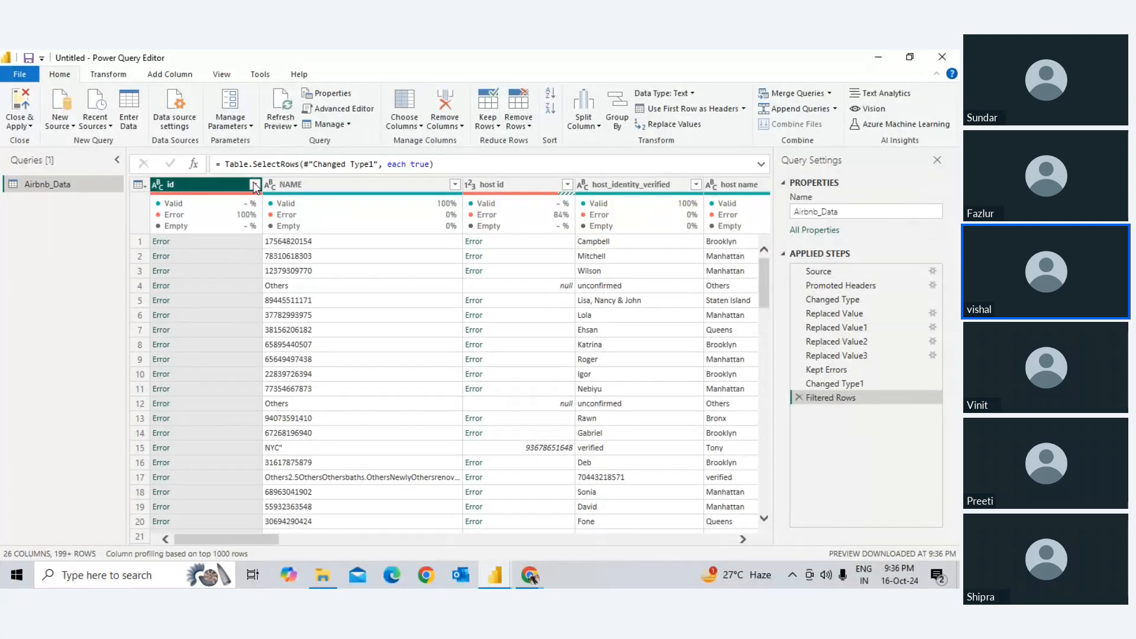
left_click(123, 76)
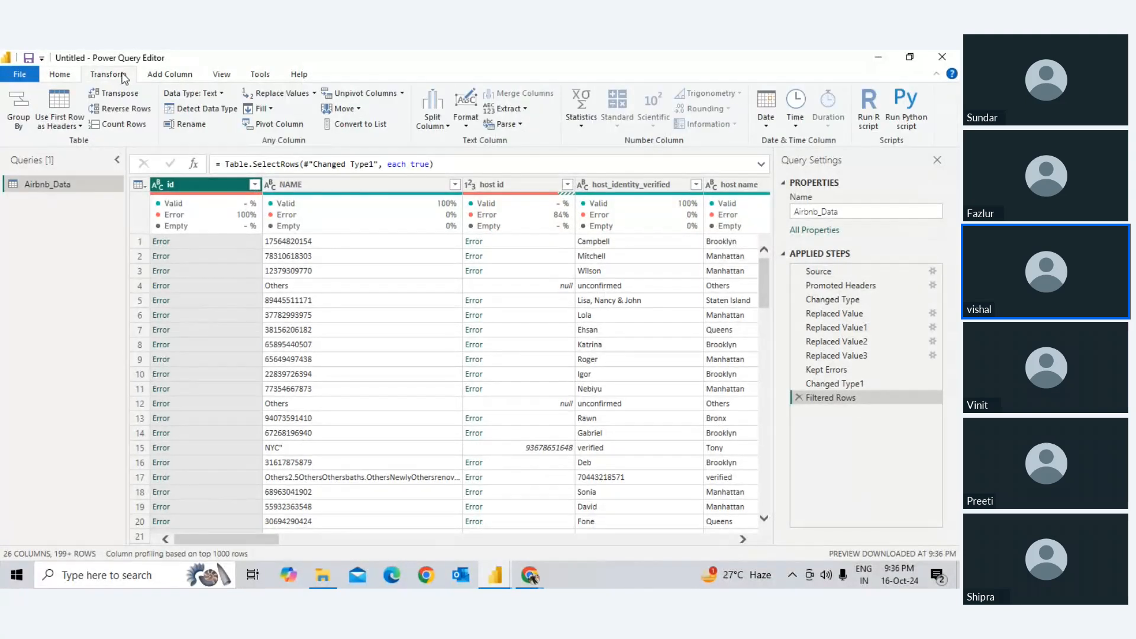
left_click(591, 129)
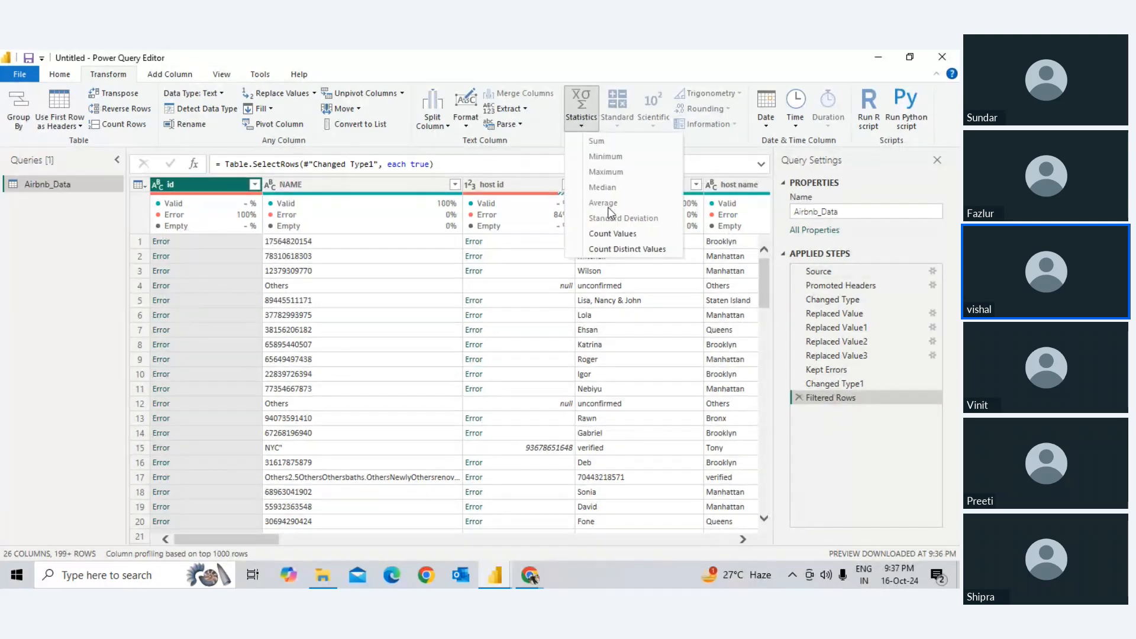
left_click(609, 236)
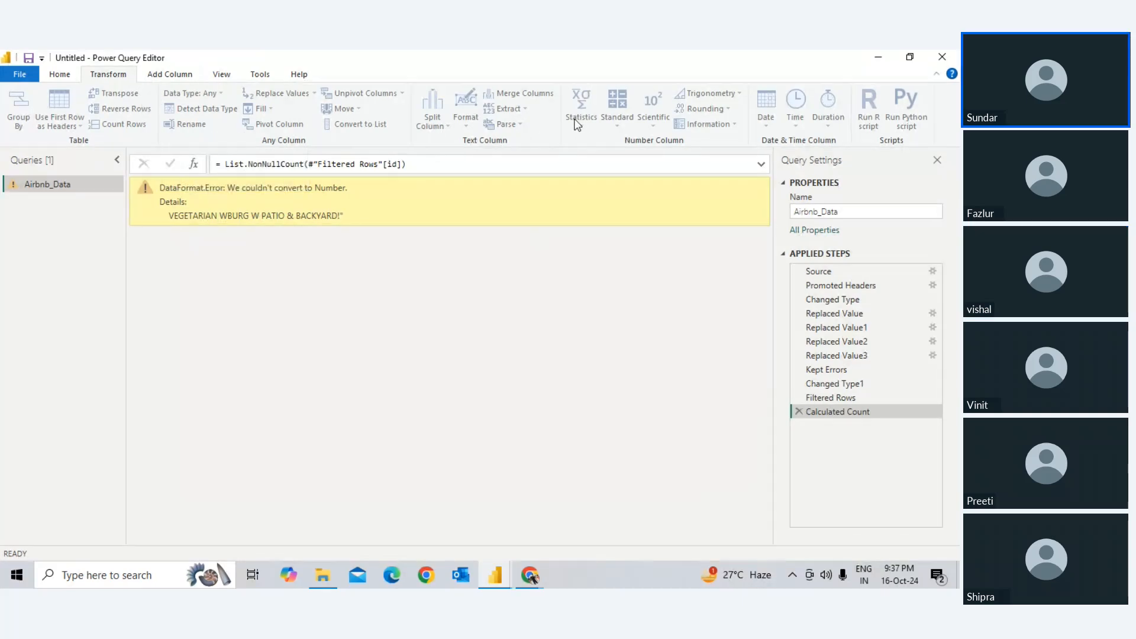
left_click(799, 413)
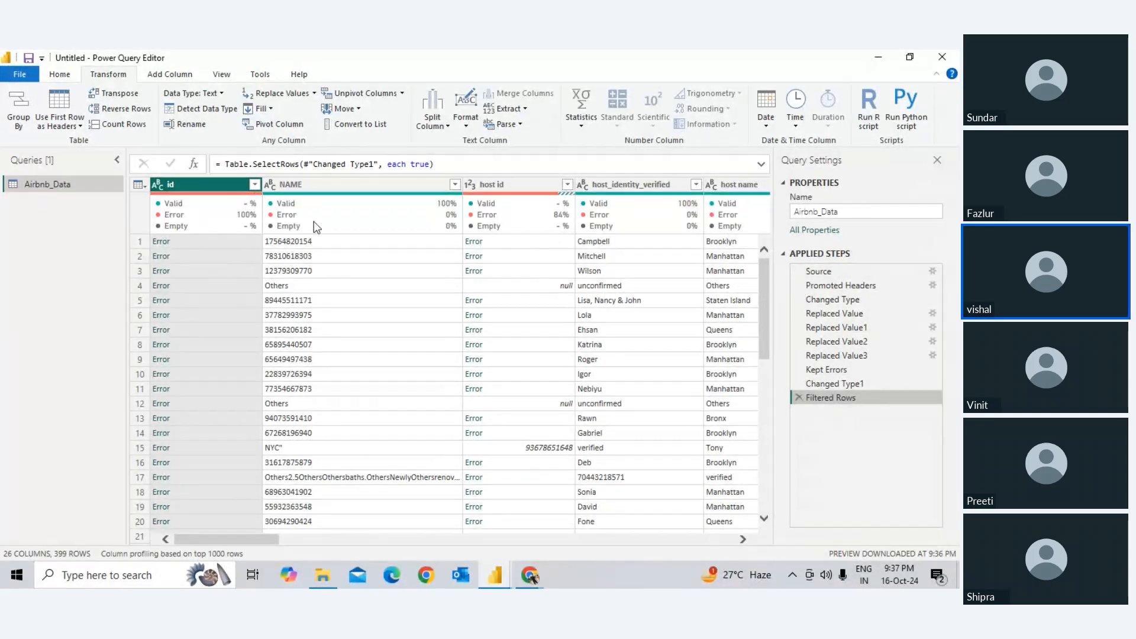
Step: Count the values in the NAME column of the filtered rows and delete the Calculated Count step
left_click(351, 181)
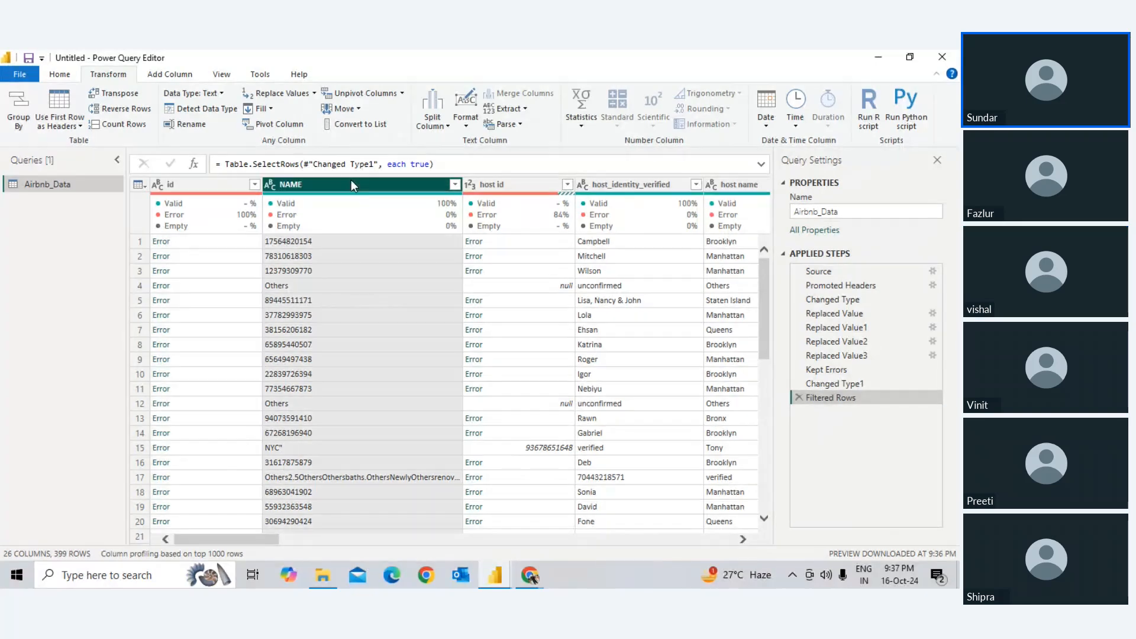
left_click(596, 120)
left_click(602, 231)
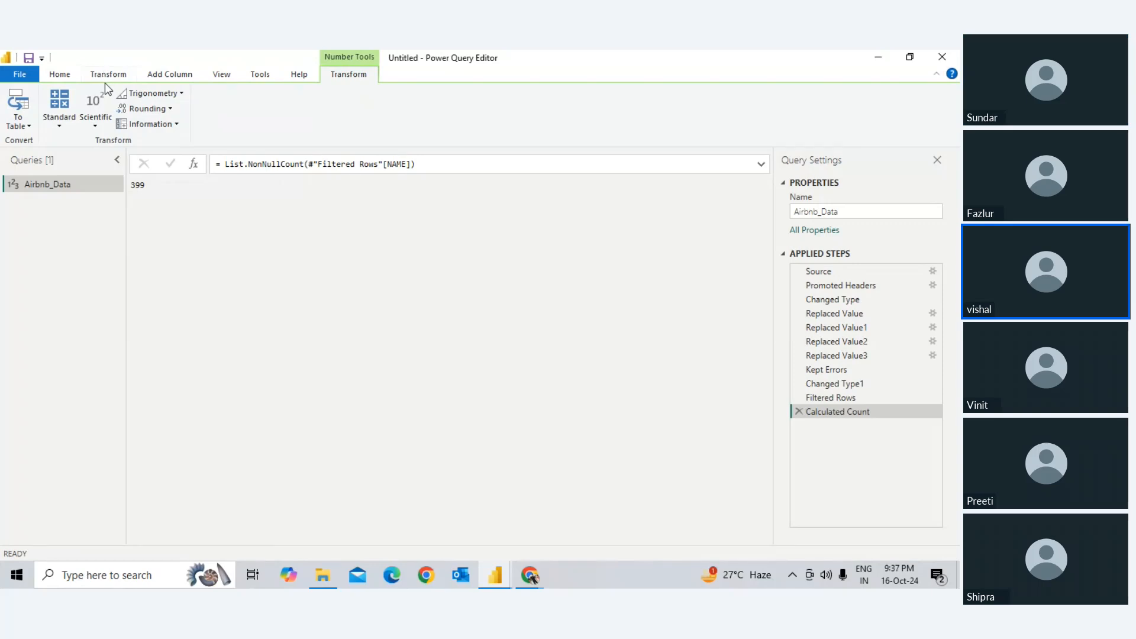
key("alt+Tab")
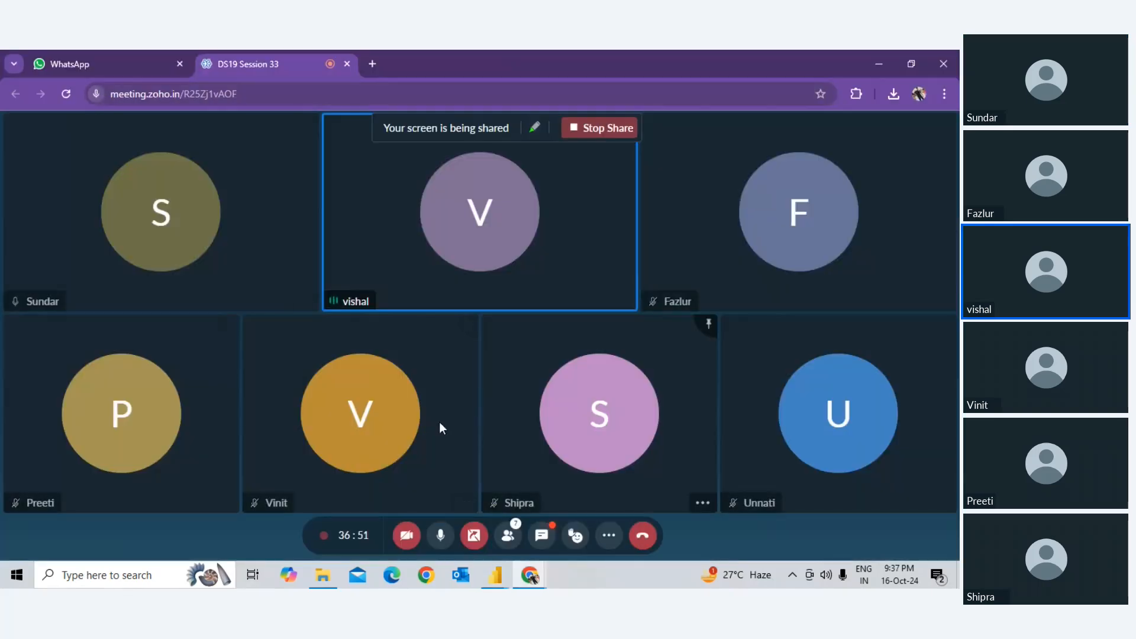
key("alt+Tab")
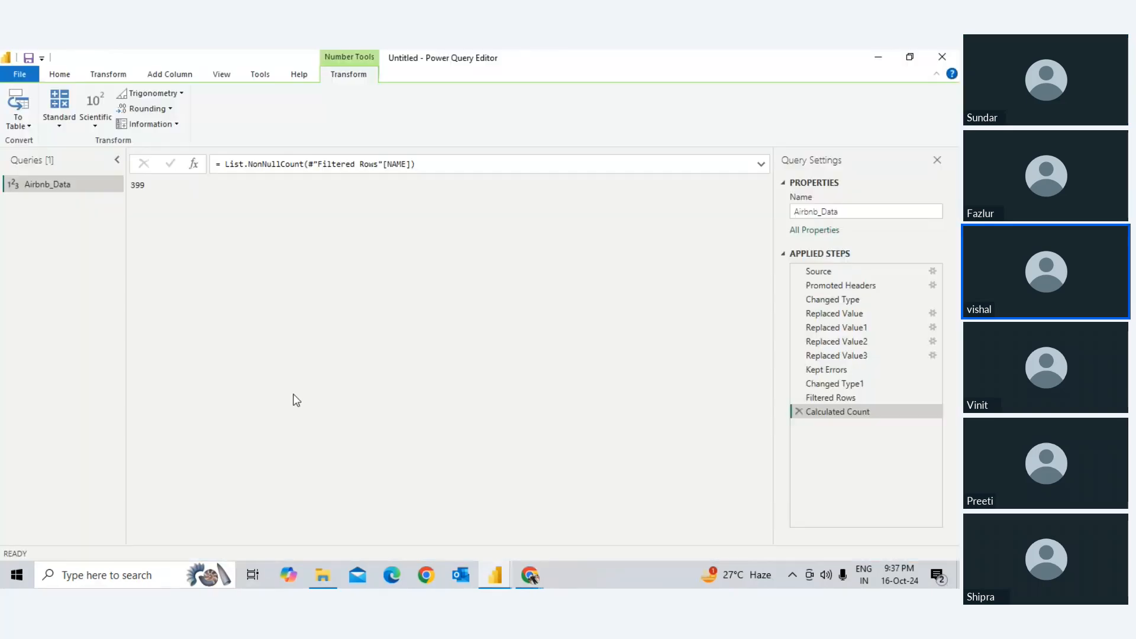
left_click(99, 78)
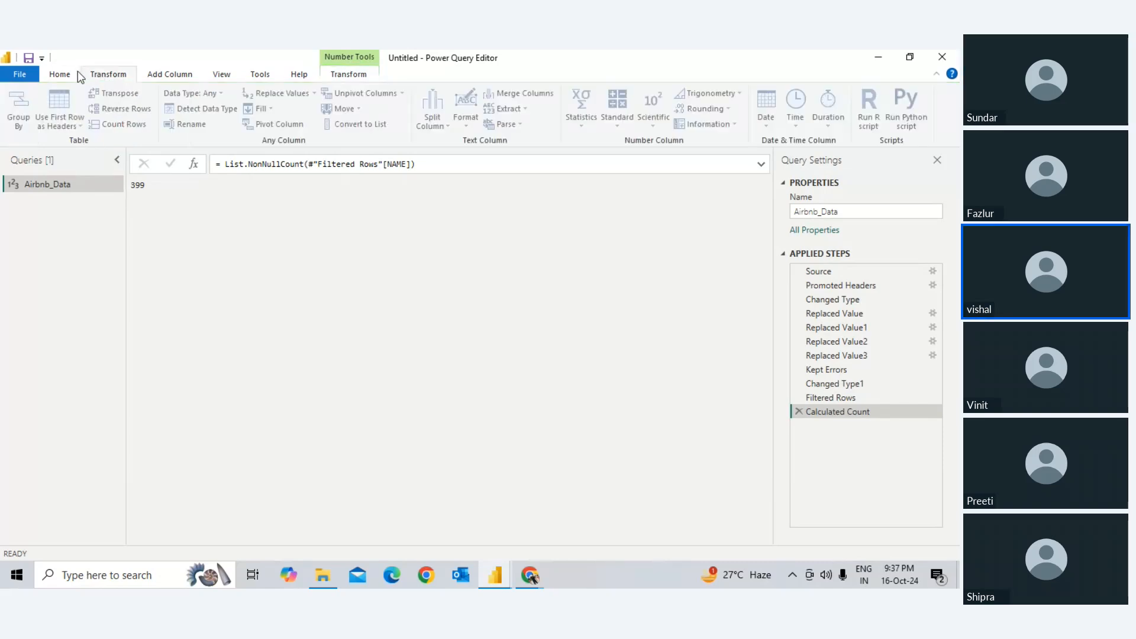
left_click(68, 75)
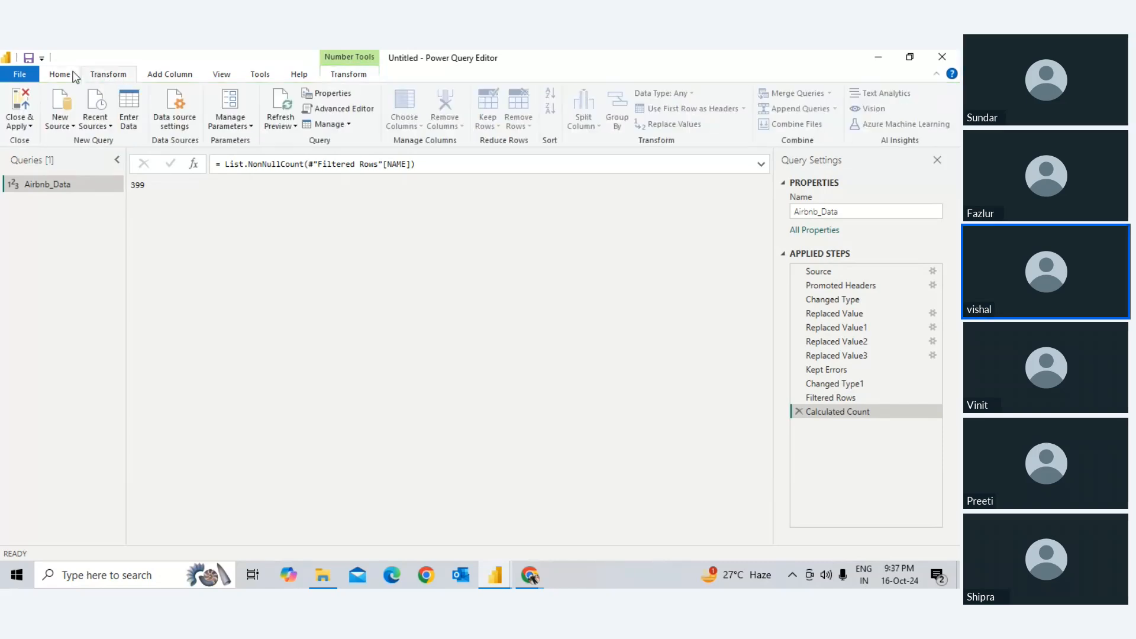
left_click(798, 411)
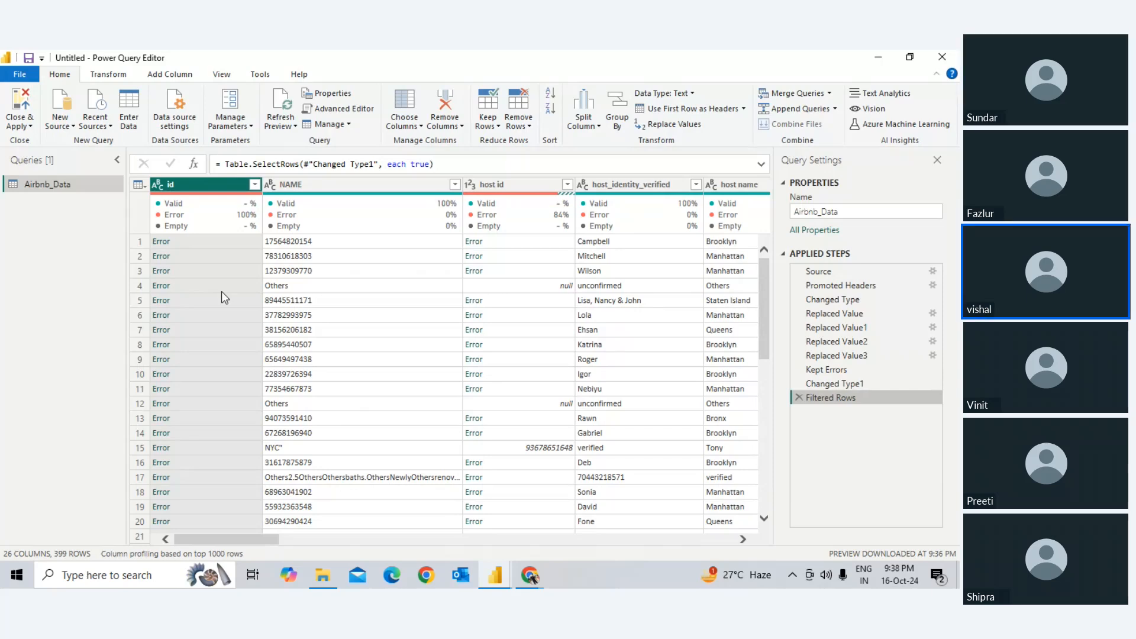
Step: Delete the Filtered Rows step, and check the number of values in the NAME column using a temporary Count Values step
left_click(799, 397)
left_click(333, 180)
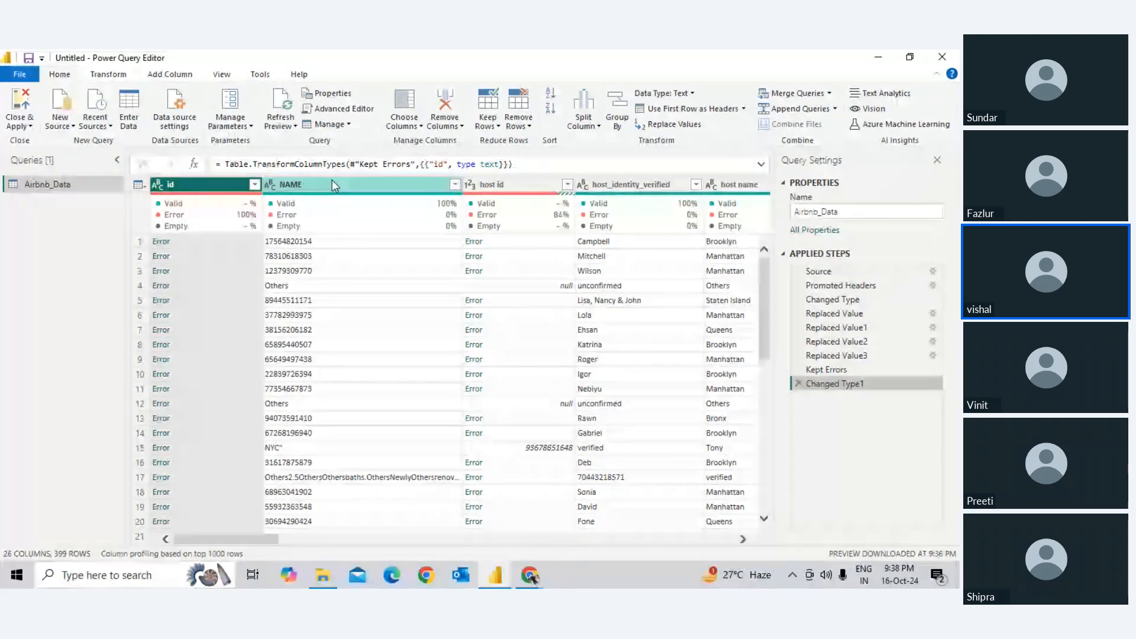
left_click(591, 127)
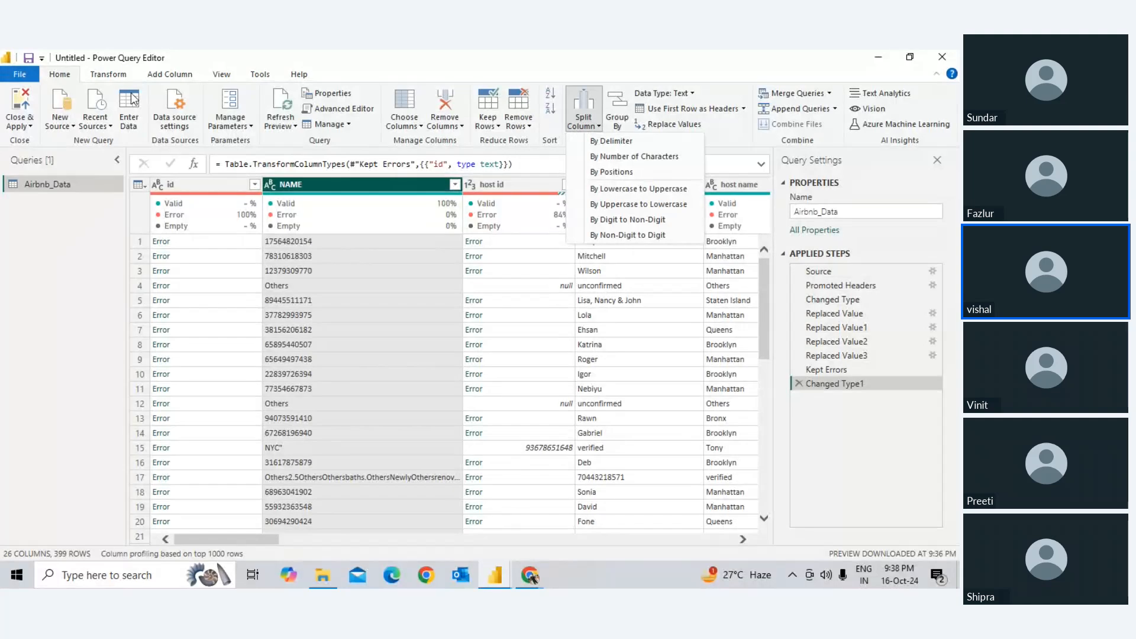
left_click(107, 75)
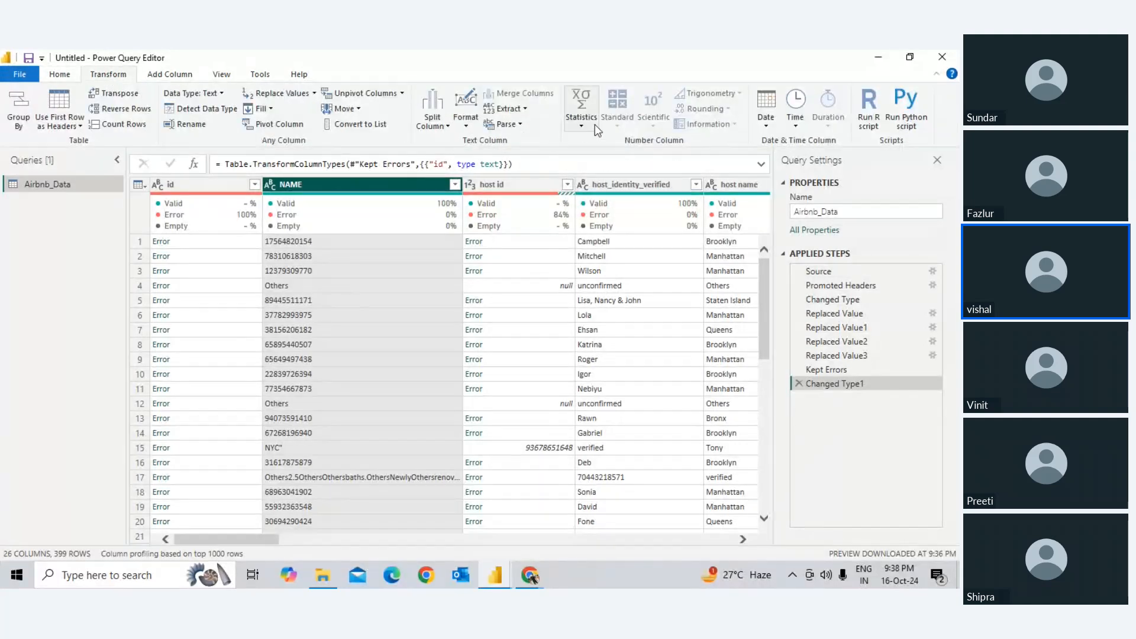
left_click(580, 118)
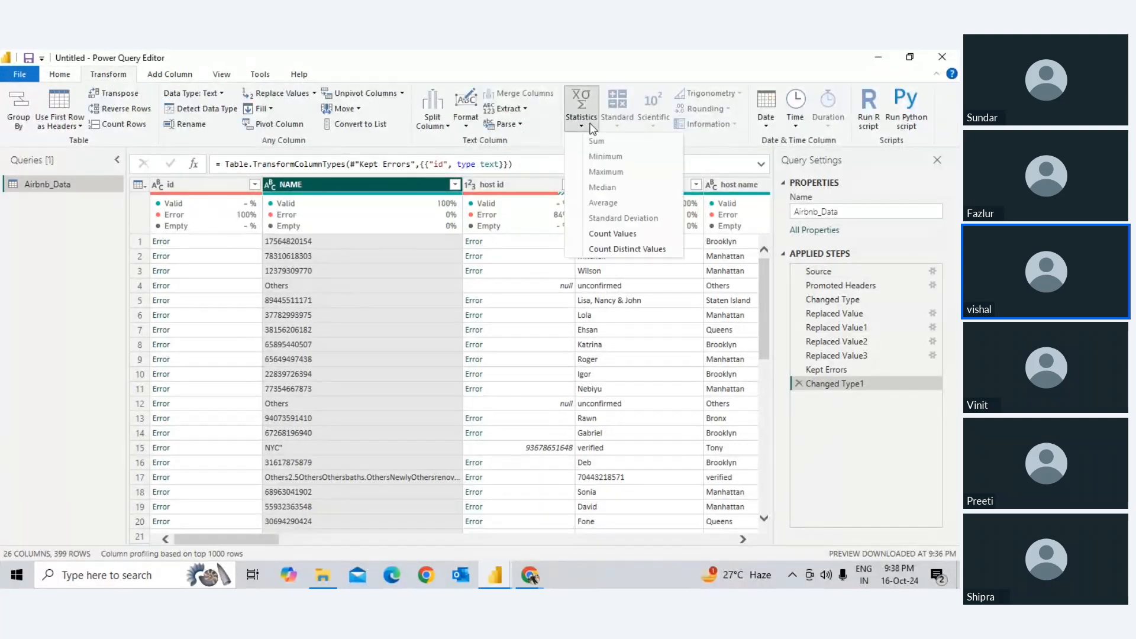
left_click(613, 234)
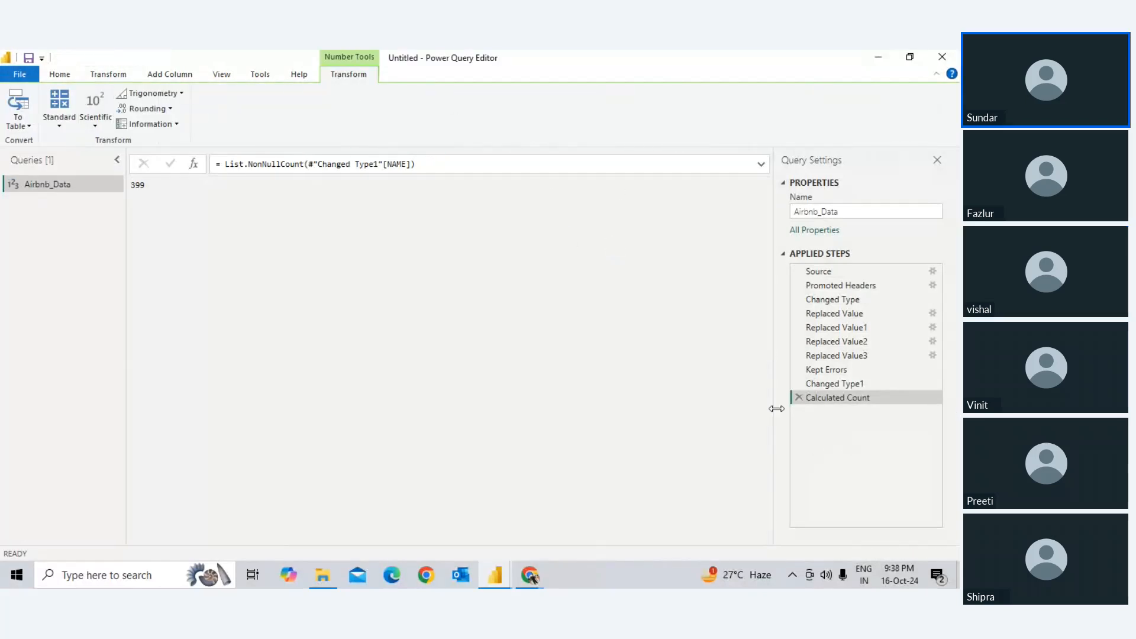
left_click(799, 397)
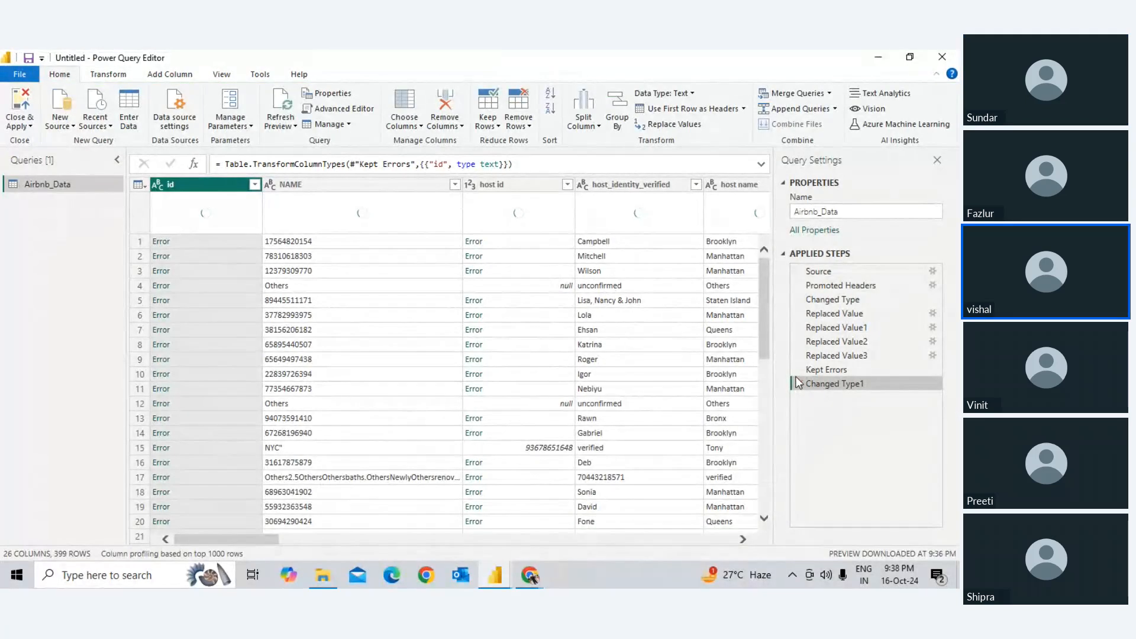
Step: Delete the Changed Type1 and Kept Errors steps and remove the rows that have errors in the id column
left_click(798, 383)
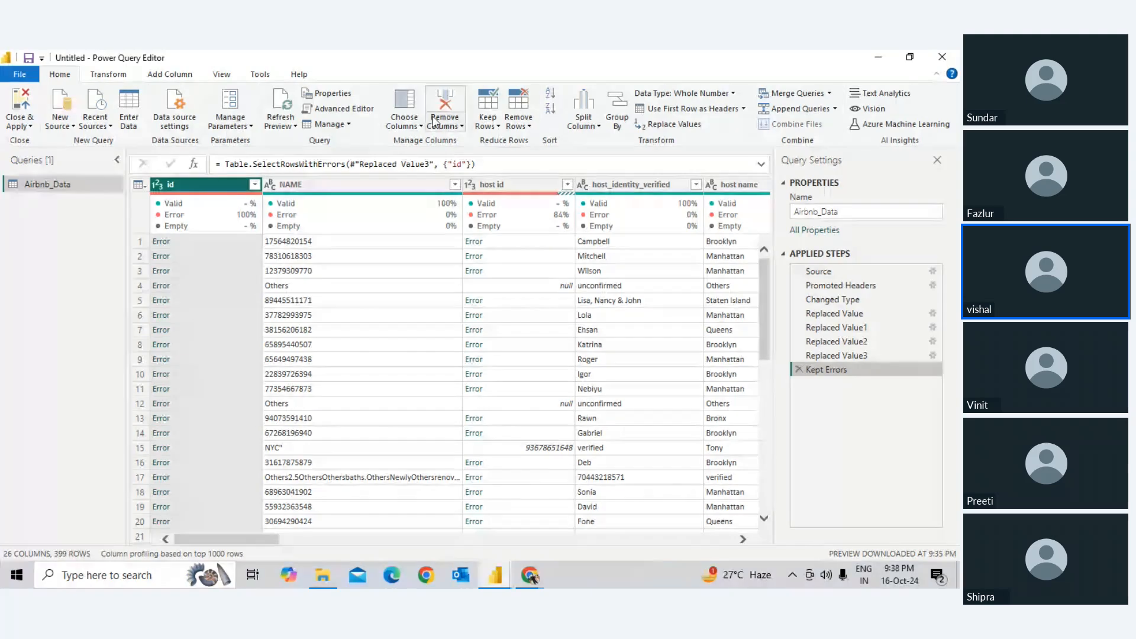
left_click(459, 126)
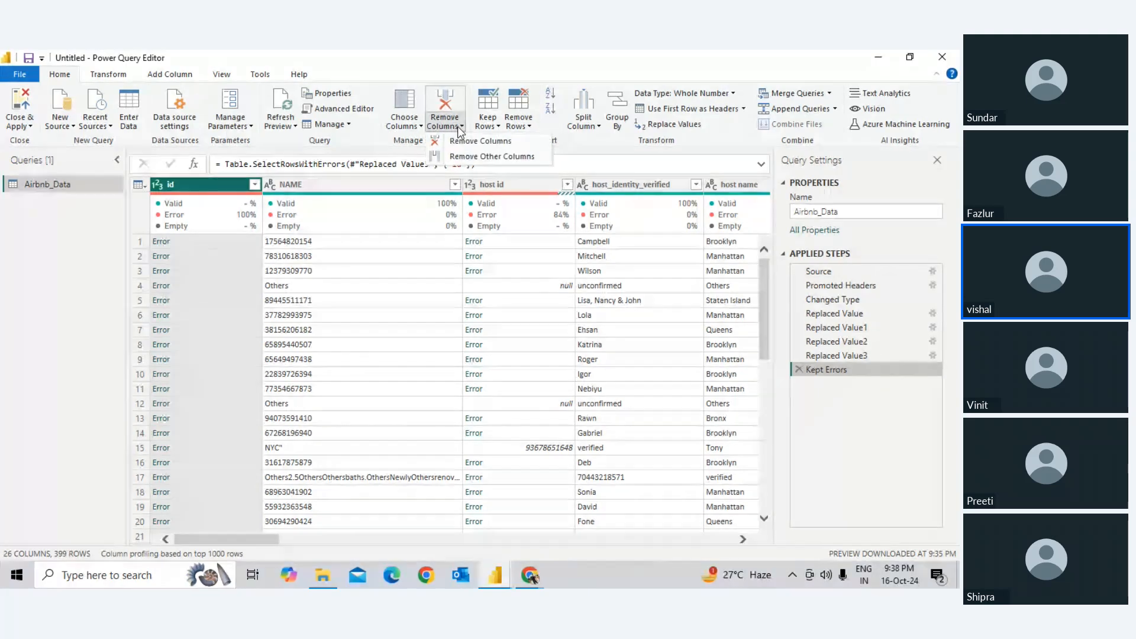
left_click(520, 125)
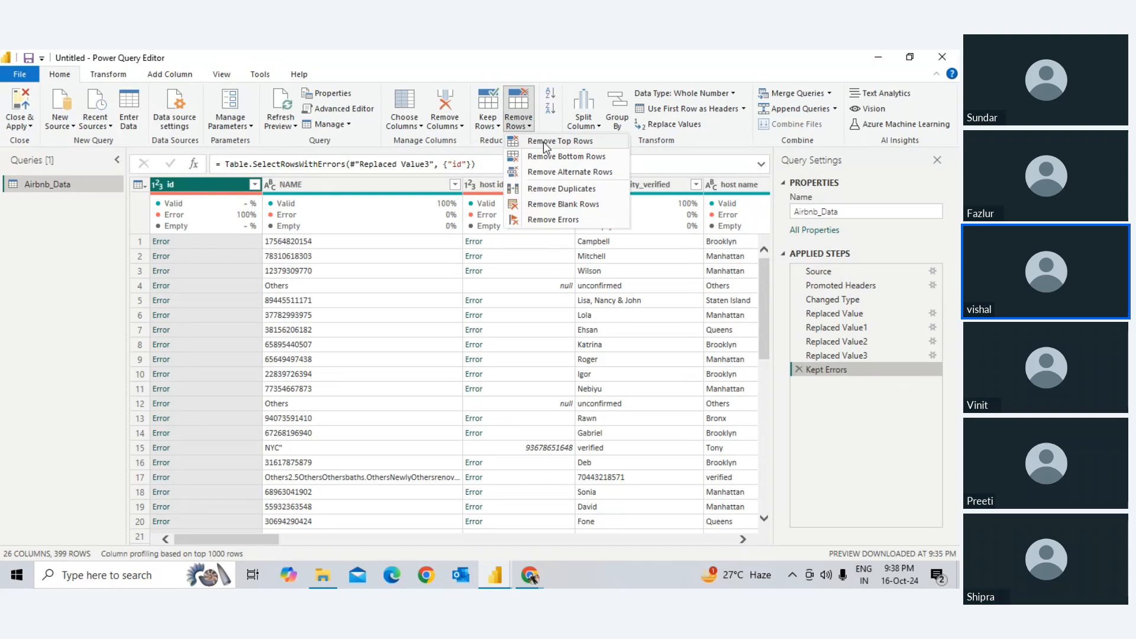
left_click(797, 371)
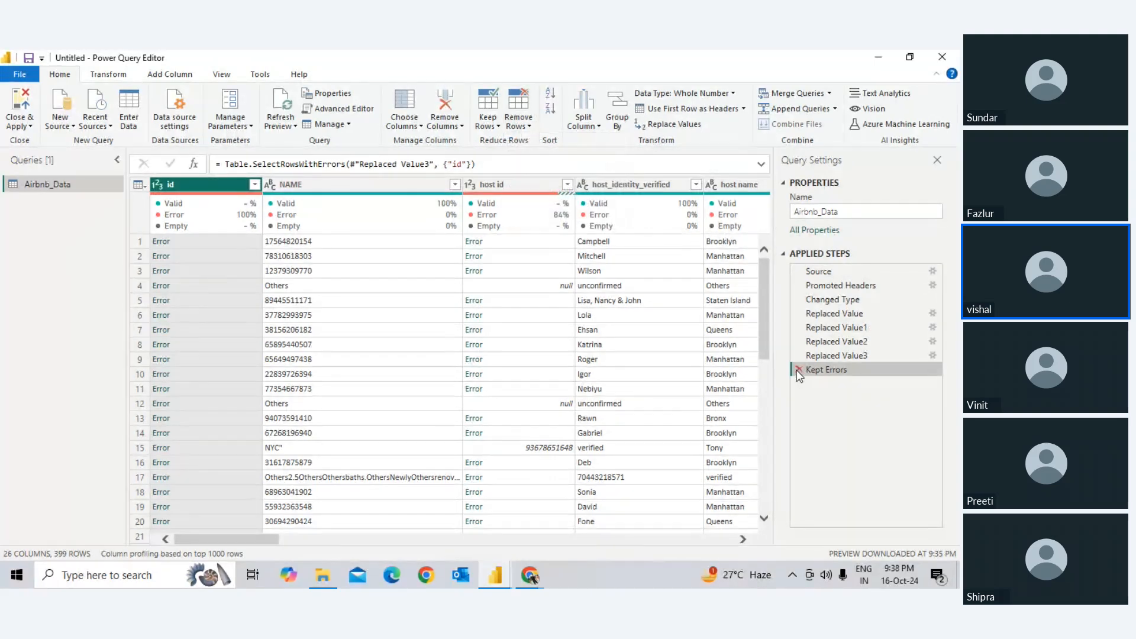
left_click(798, 371)
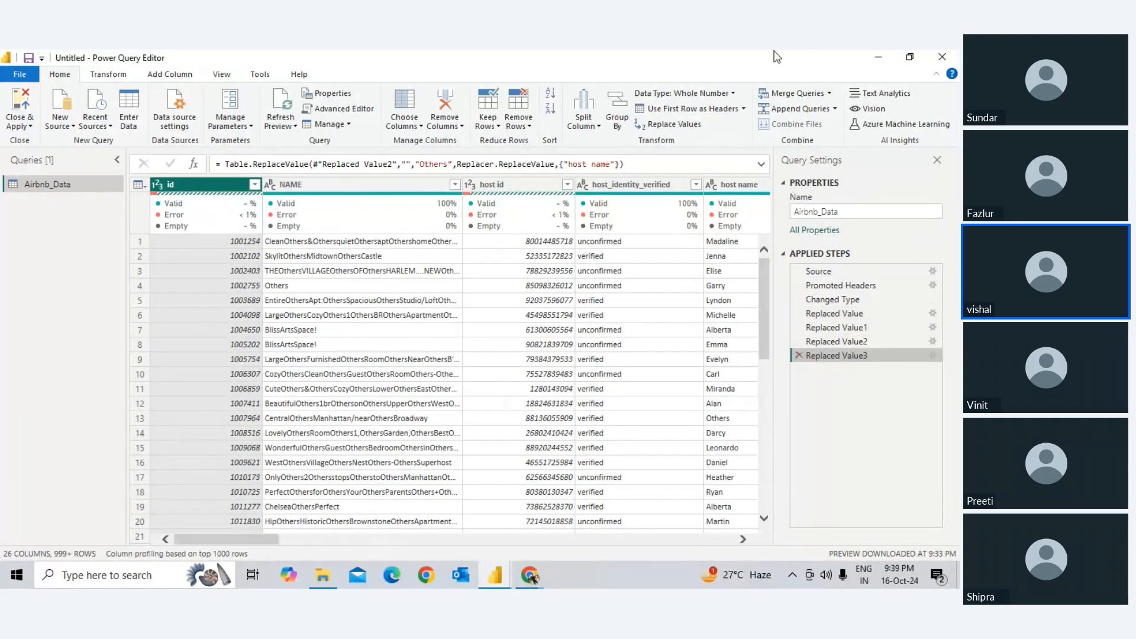
right_click(237, 223)
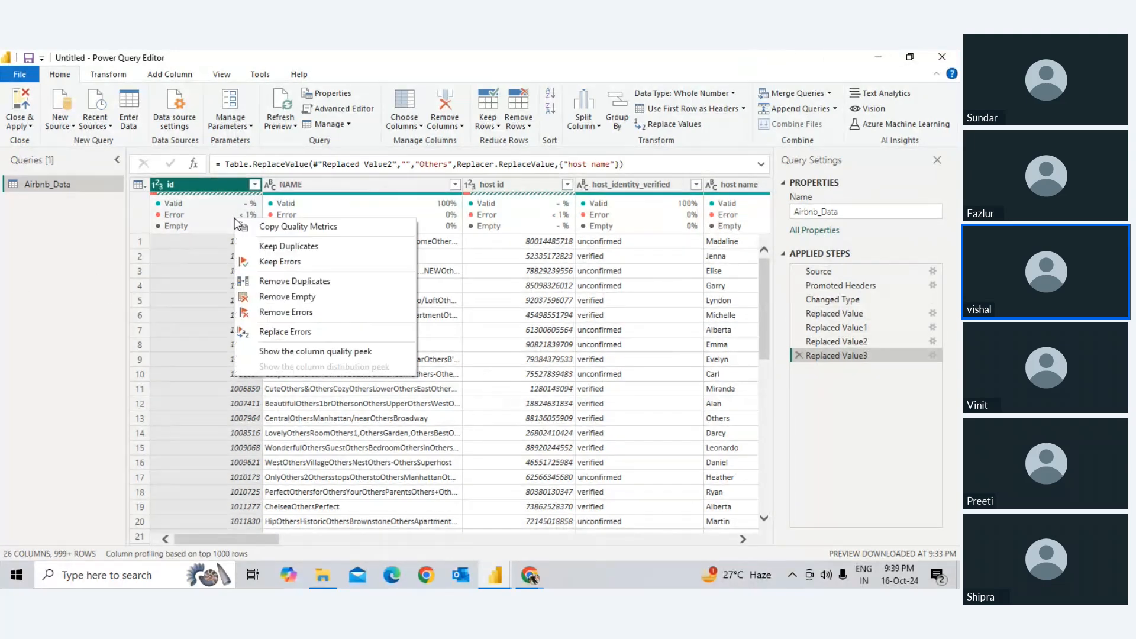
left_click(293, 313)
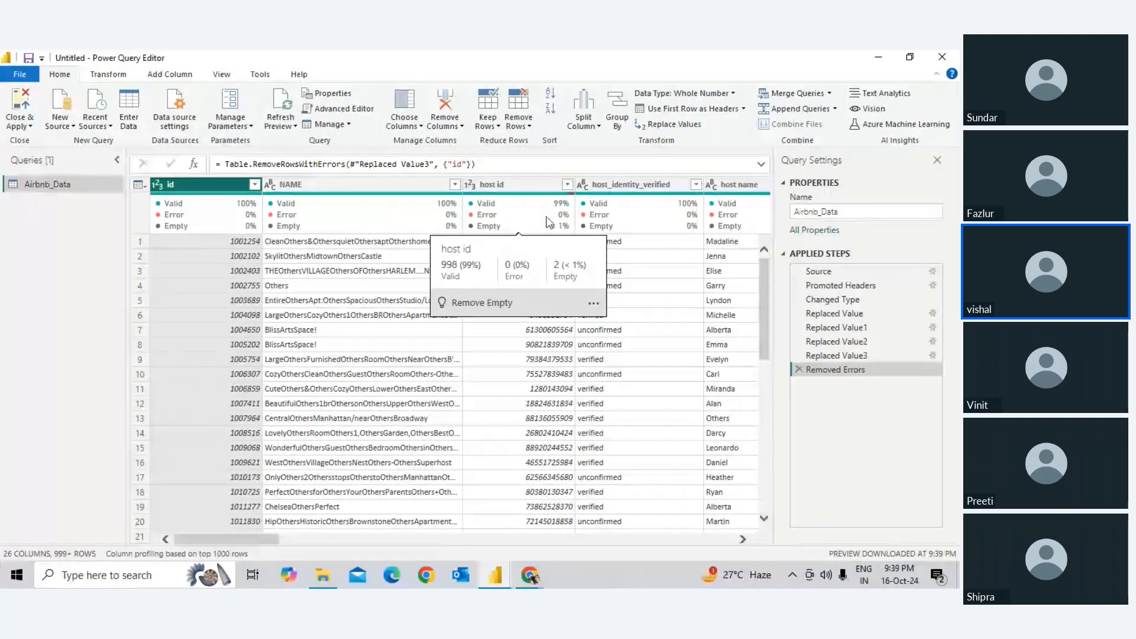
Step: Filter the host id column to show only the rows with null values
left_click(567, 184)
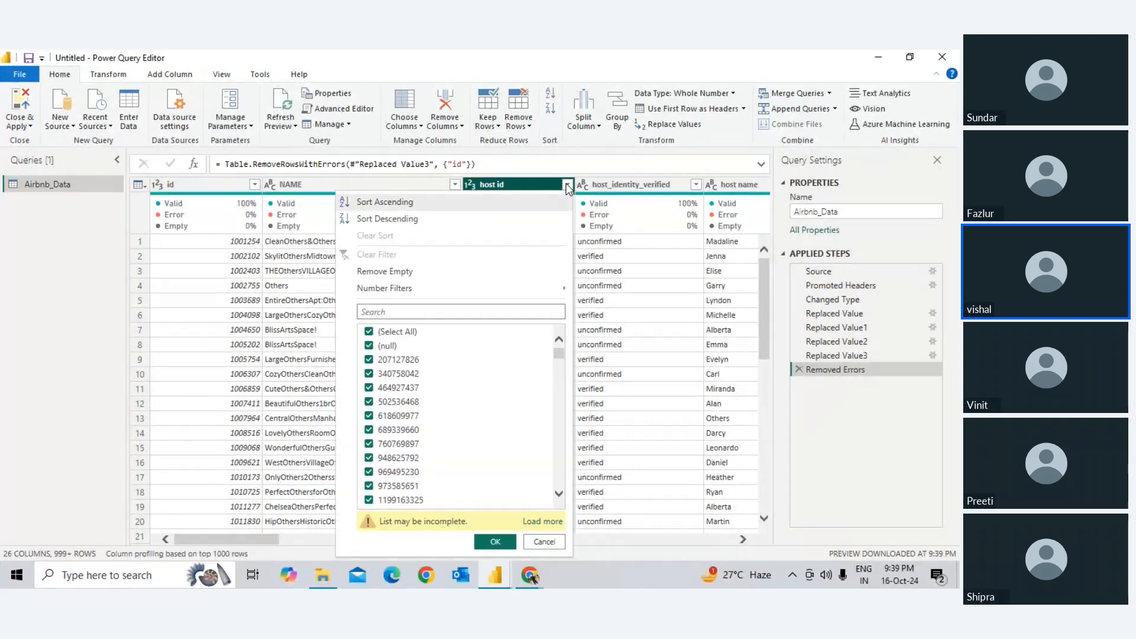
left_click(368, 331)
left_click(369, 346)
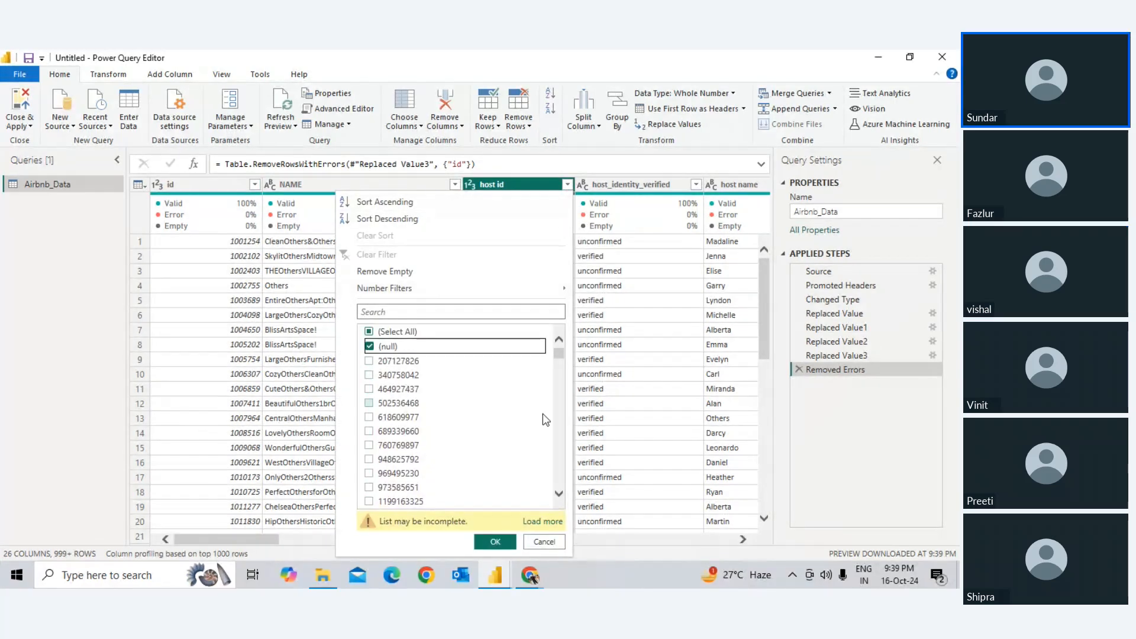
left_click(494, 545)
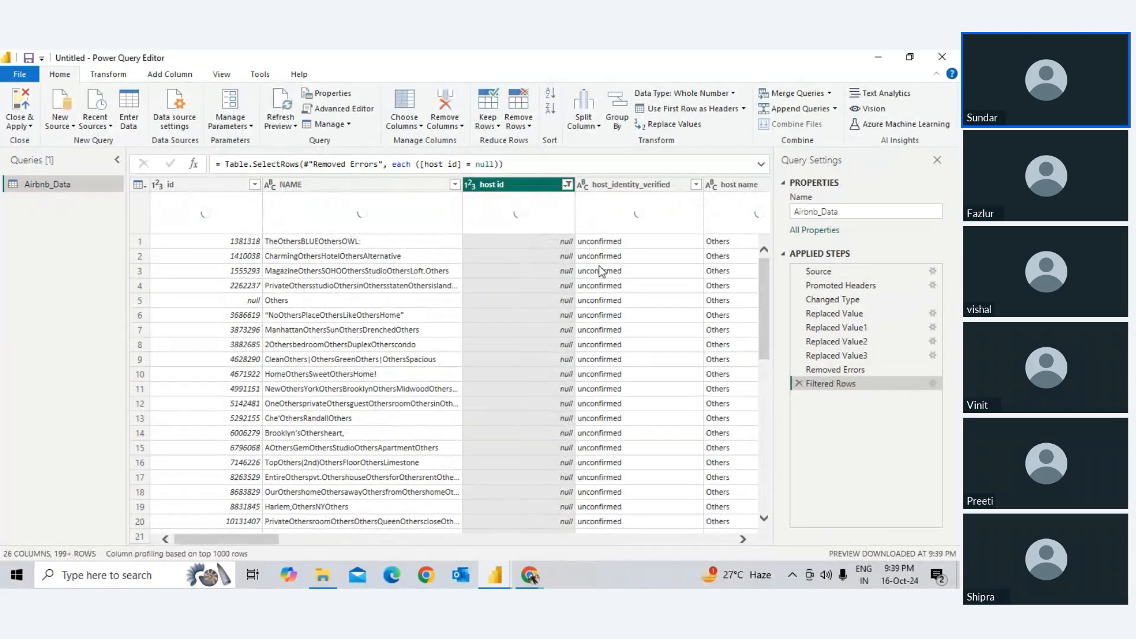
left_click(568, 185)
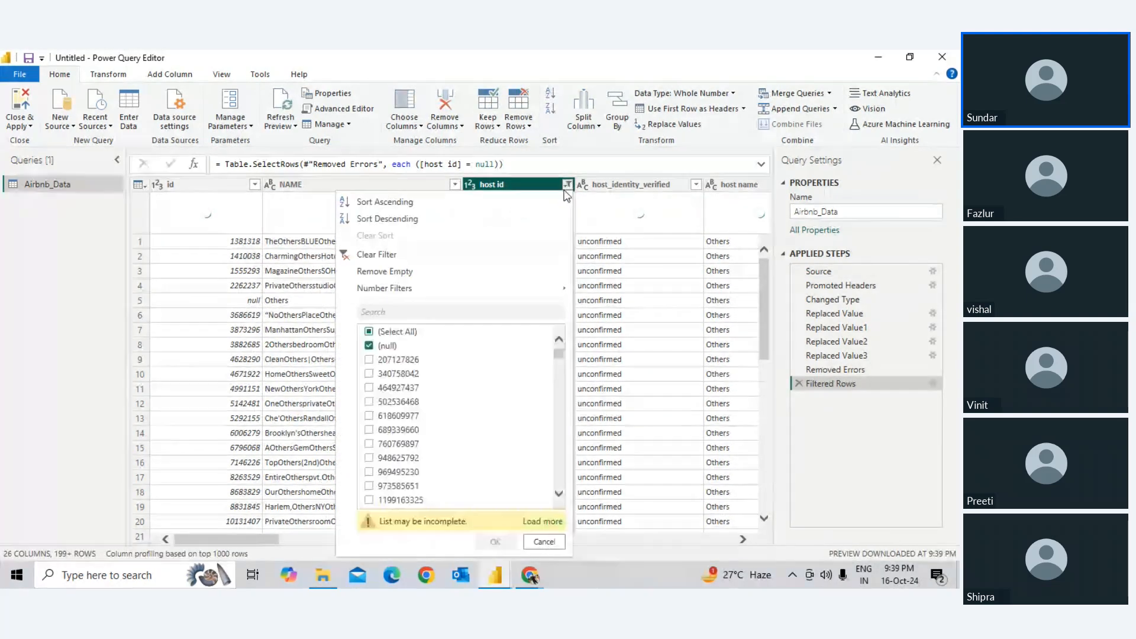
left_click(595, 240)
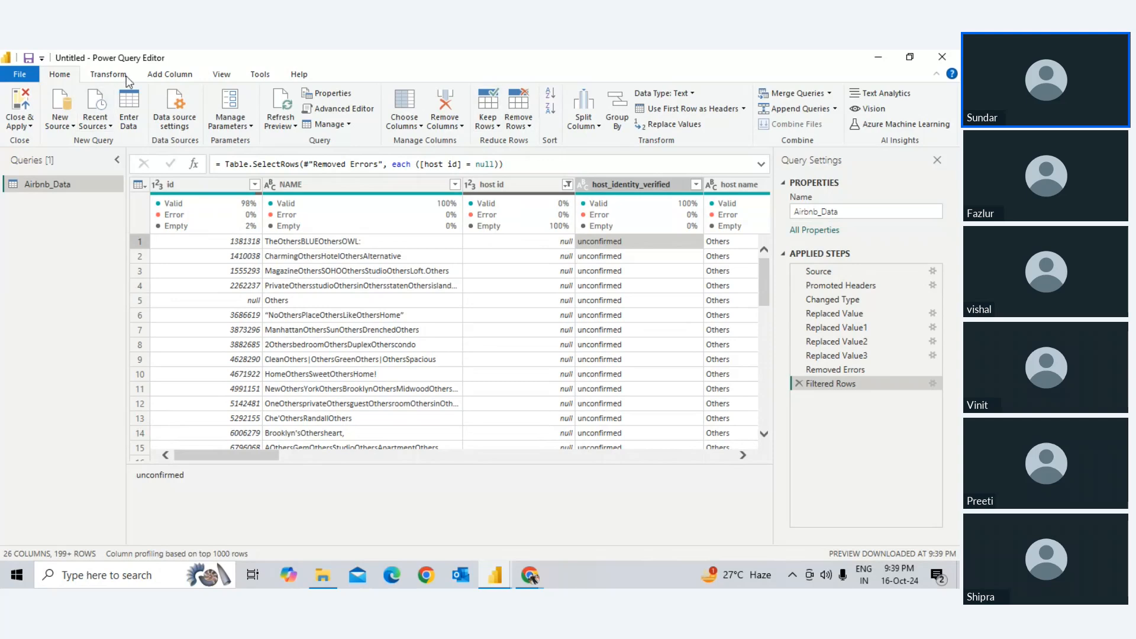
Step: Count the NAME values for the rows with null host id and delete the Calculated Count step
left_click(349, 183)
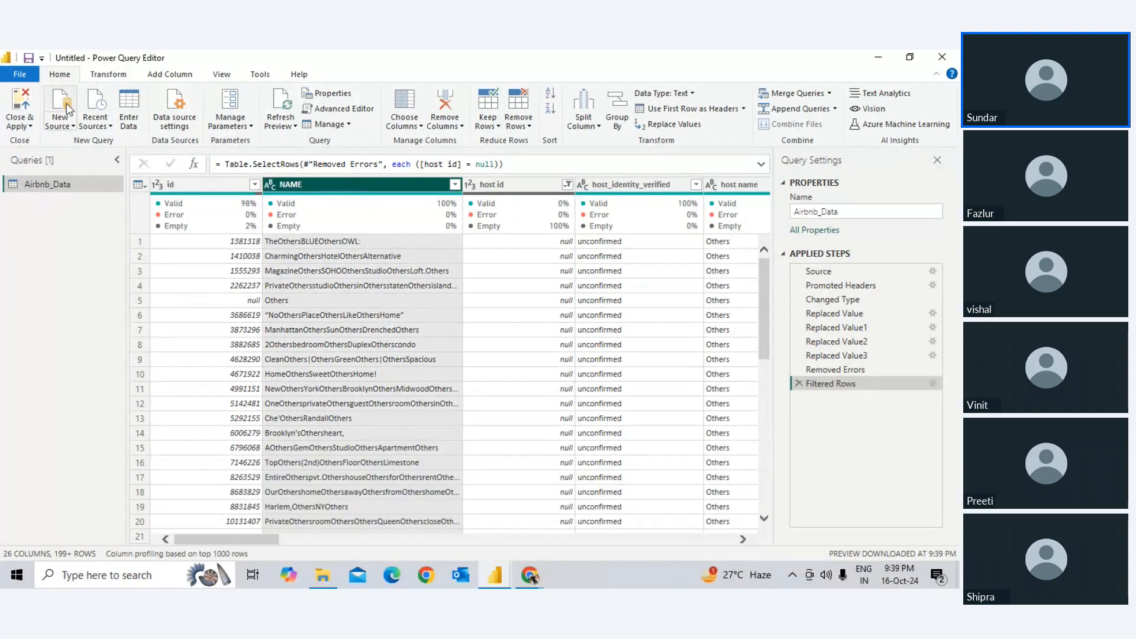
left_click(102, 74)
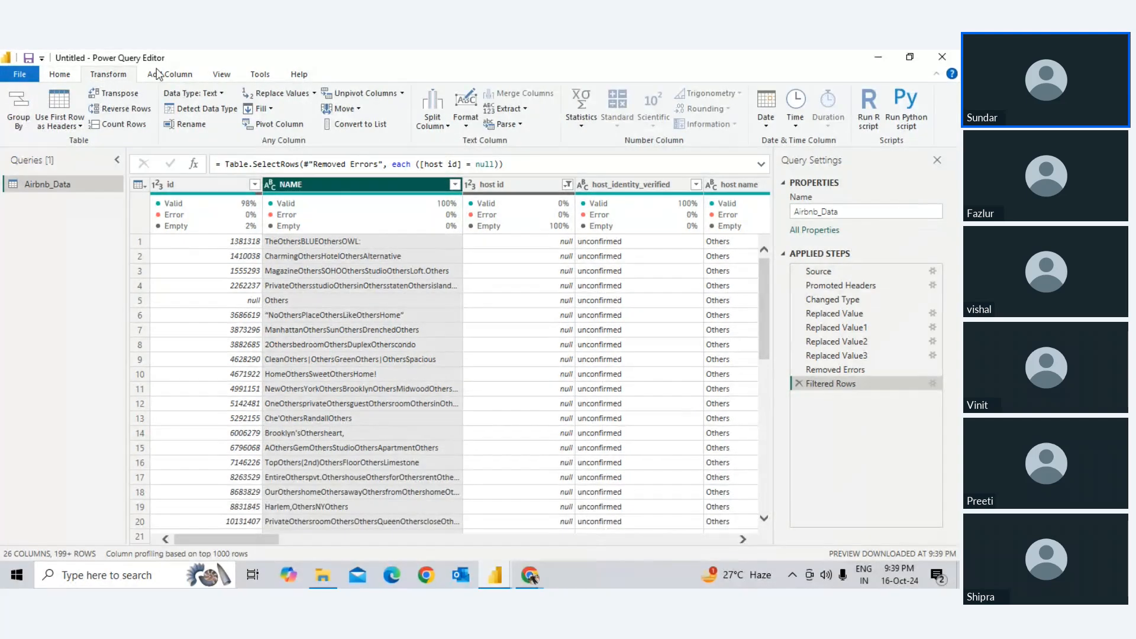
left_click(580, 109)
left_click(612, 234)
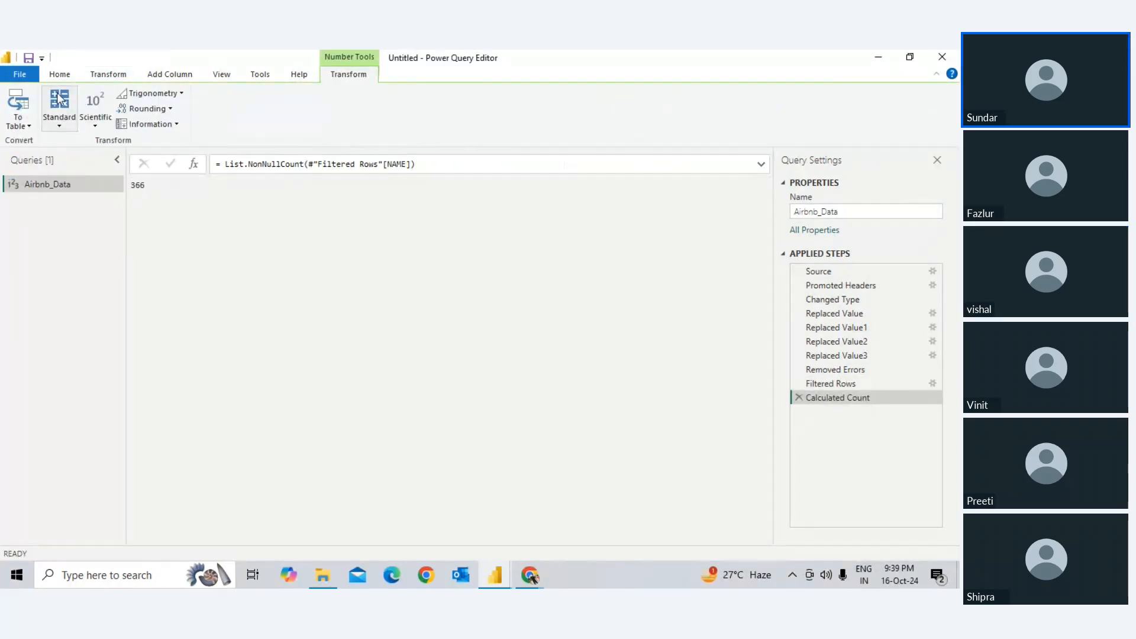
left_click(798, 397)
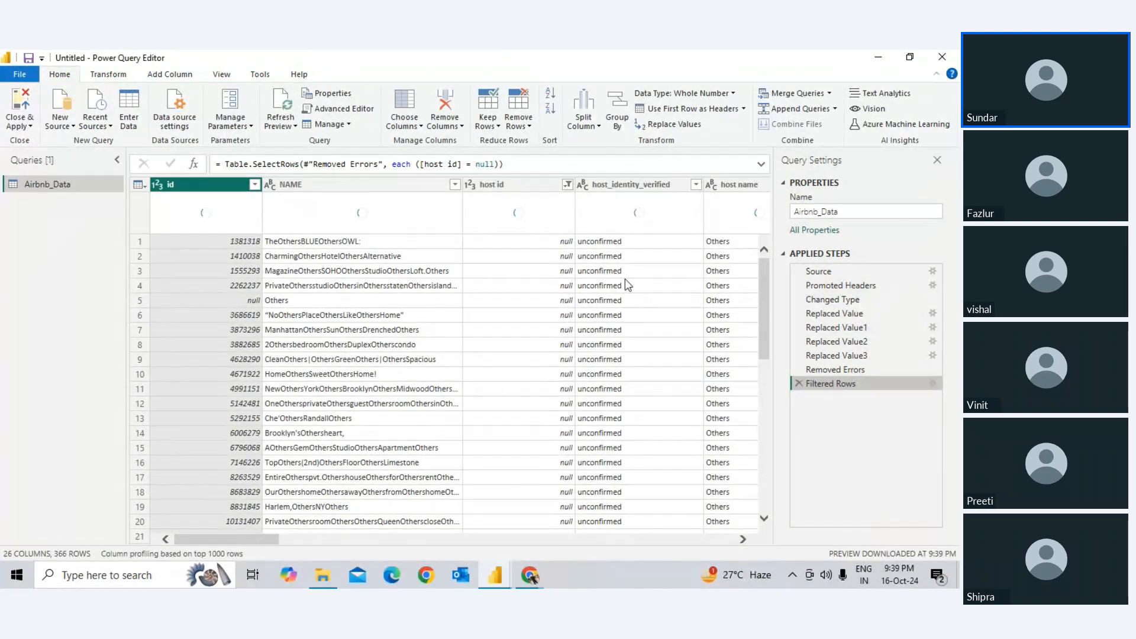
Step: Look through the rows with null host id and delete the Filtered Rows step
scroll(641, 263, "down", 1)
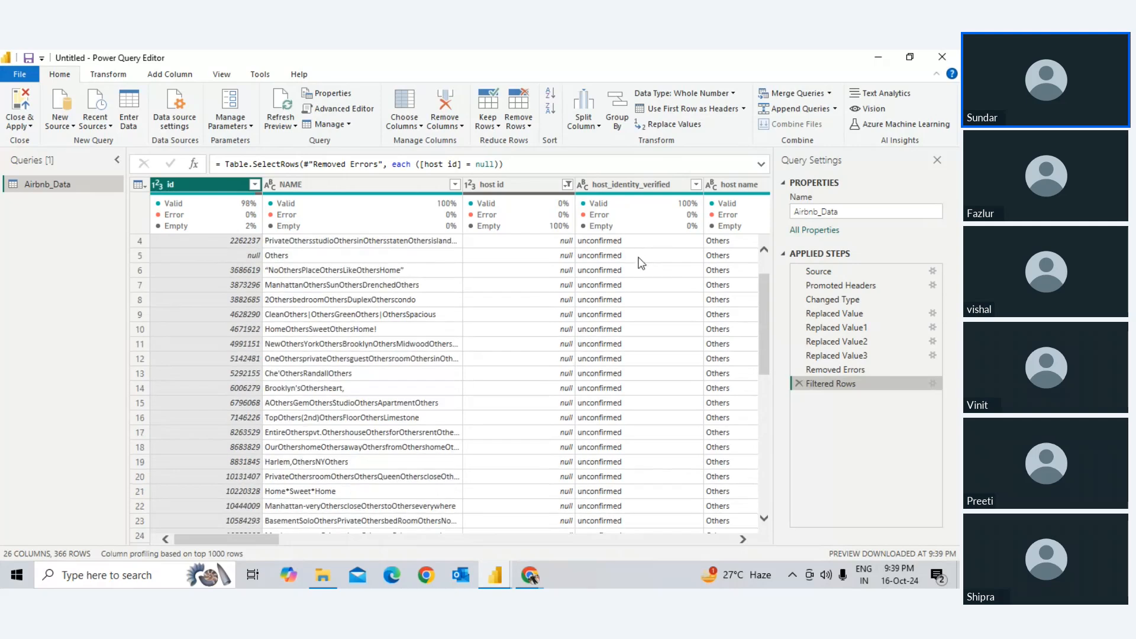
scroll(640, 263, "down", 1)
scroll(629, 278, "up", 2)
scroll(629, 278, "down", 20)
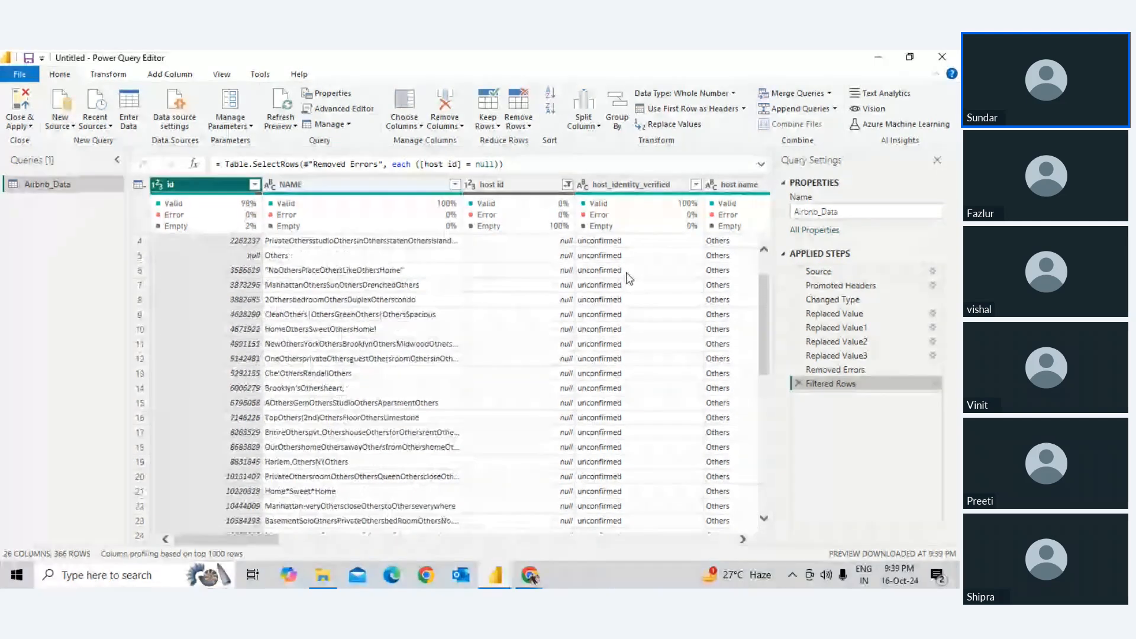
scroll(626, 276, "down", 7)
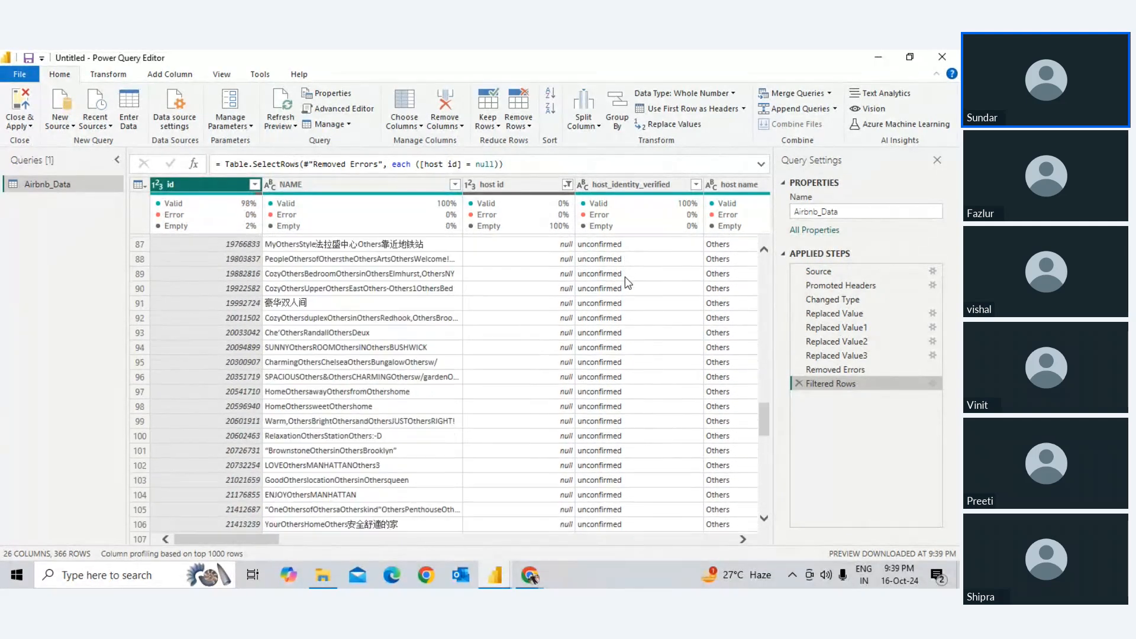
scroll(778, 378, "up", 6)
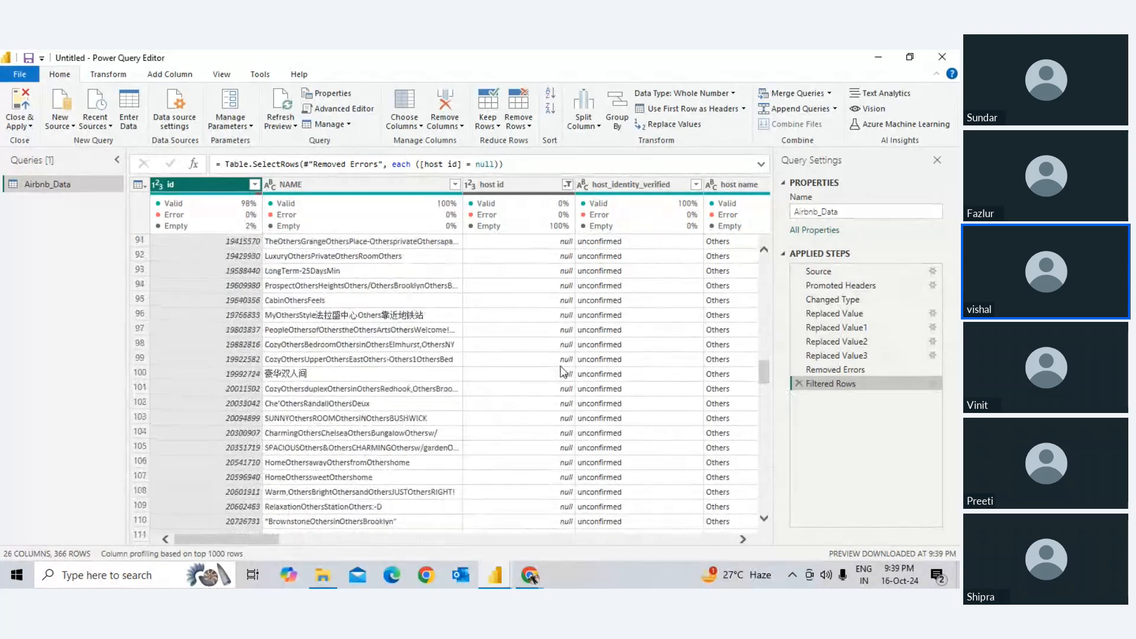
left_click(796, 384)
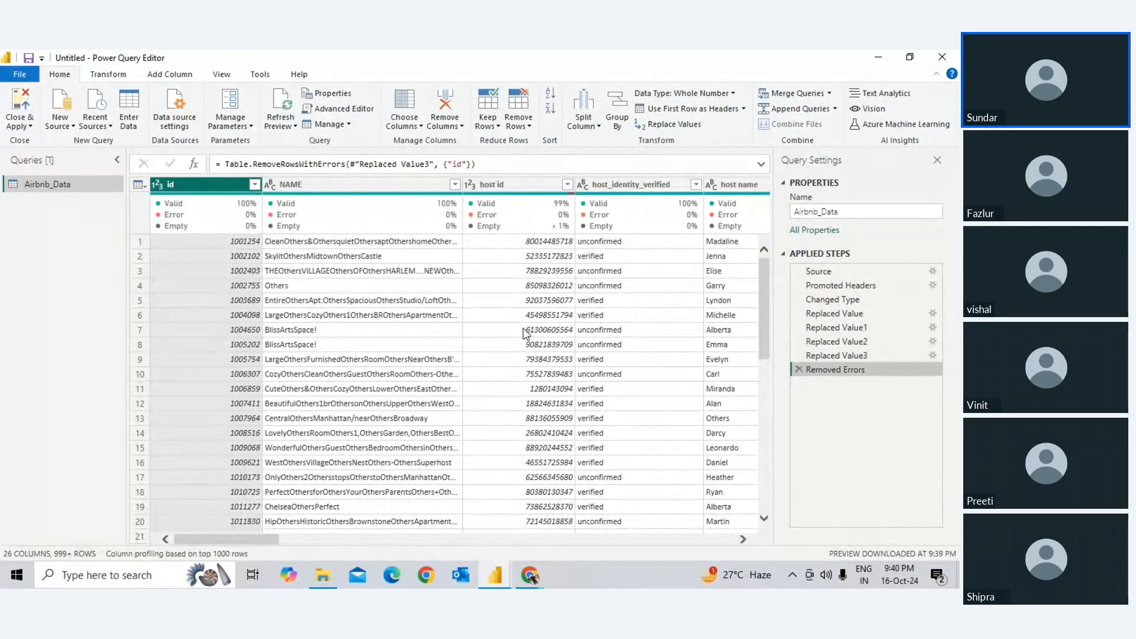
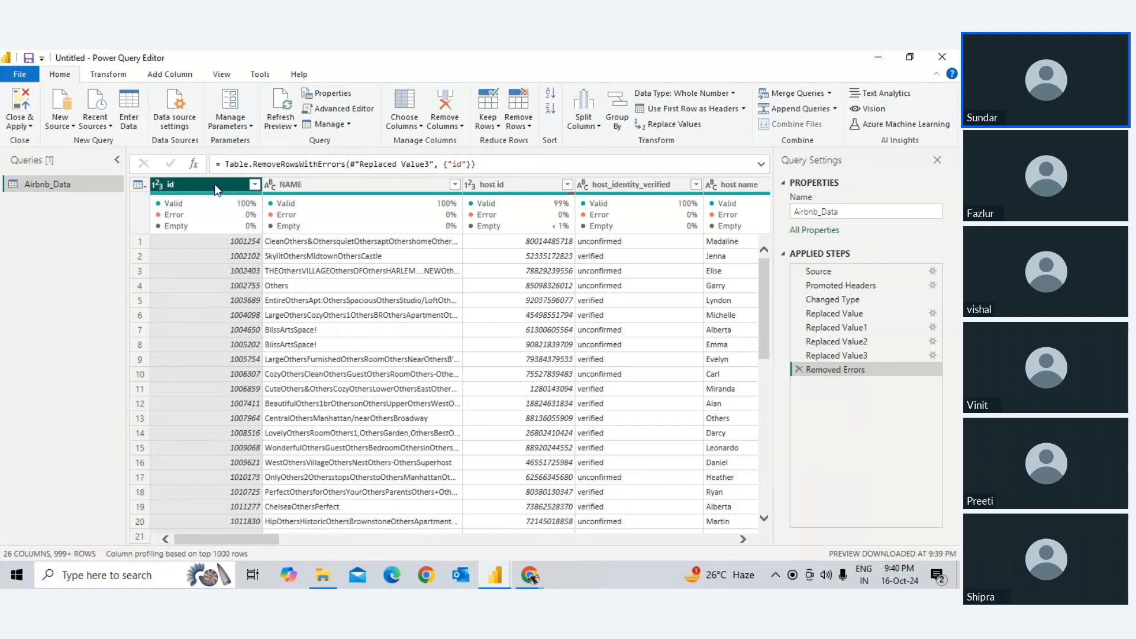
Step: Count the distinct values in the host_identity_verified column and delete the Calculated Distinct Count step
key("alt")
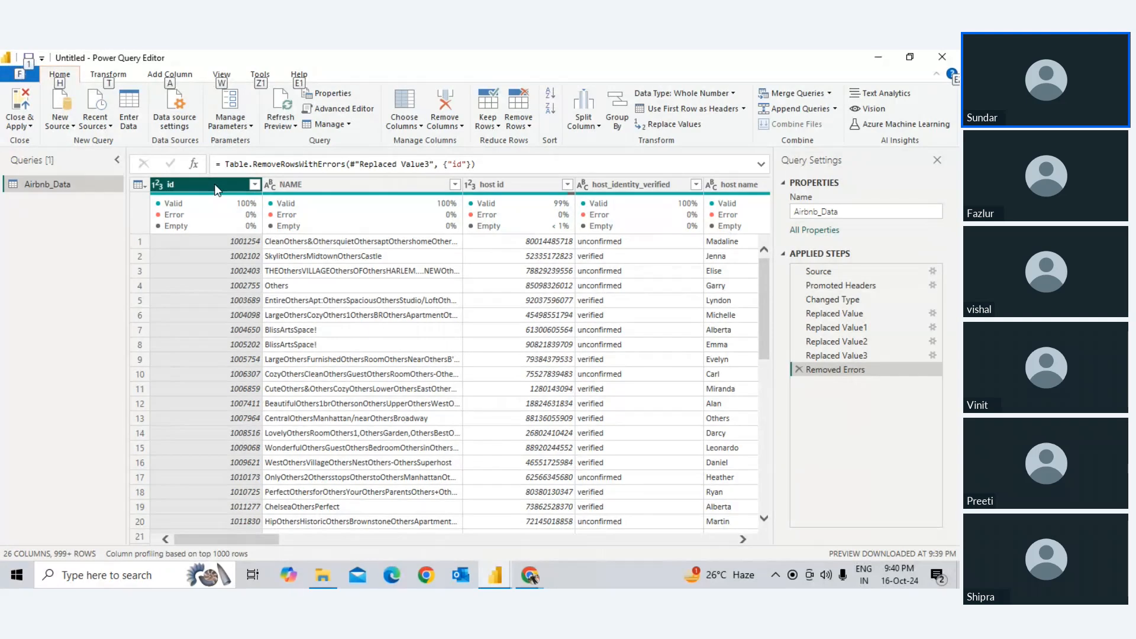
left_click(623, 182, "ctrl")
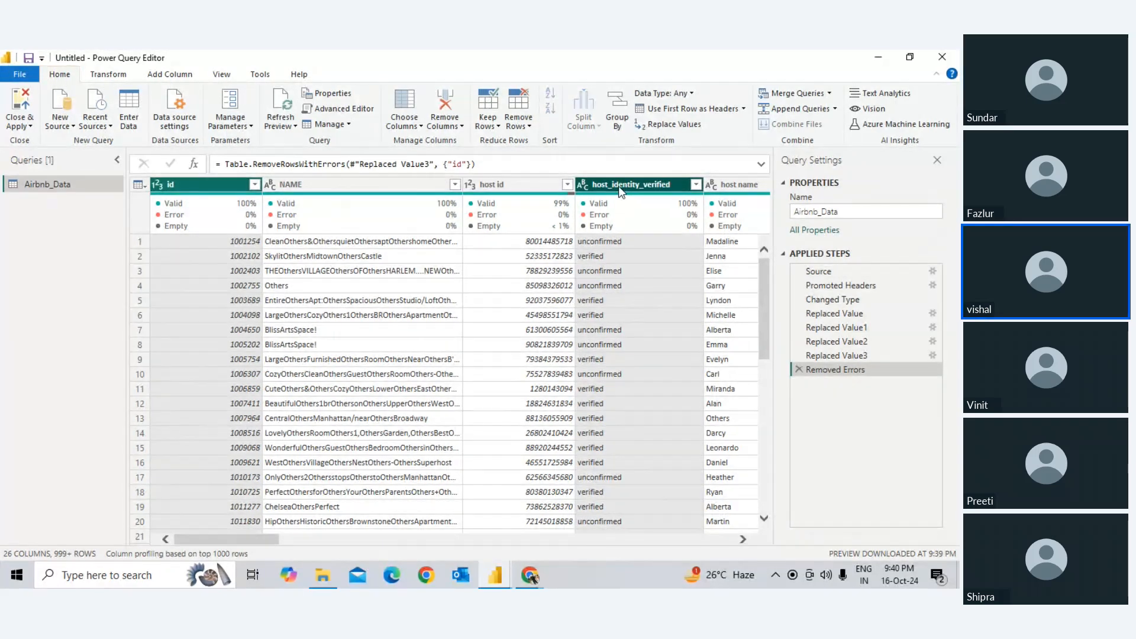
left_click(617, 182)
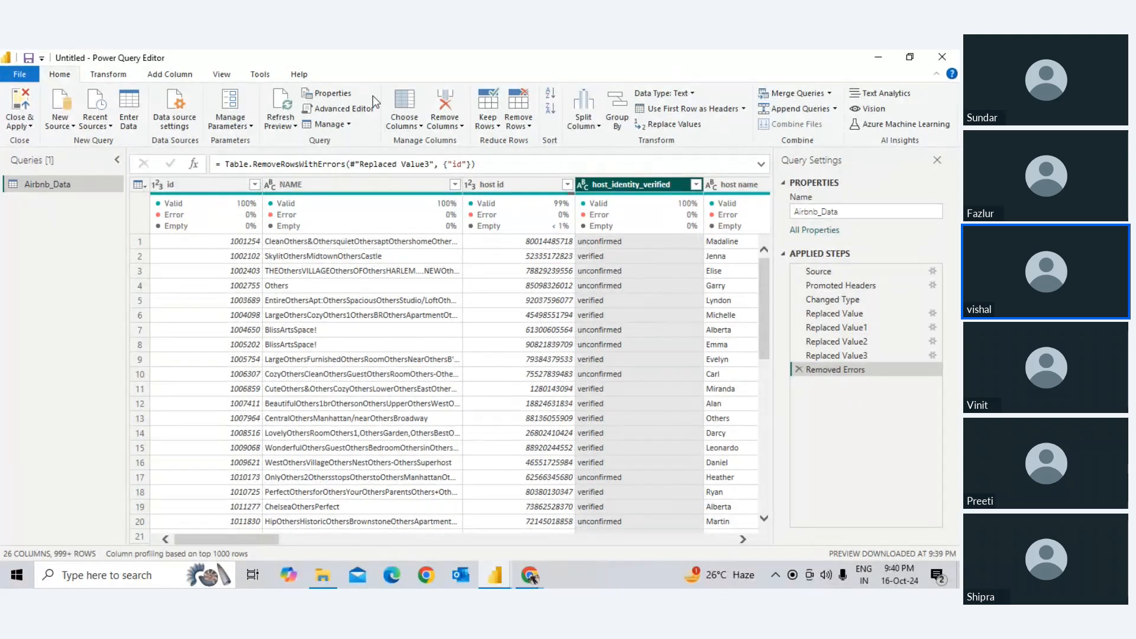
left_click(146, 74)
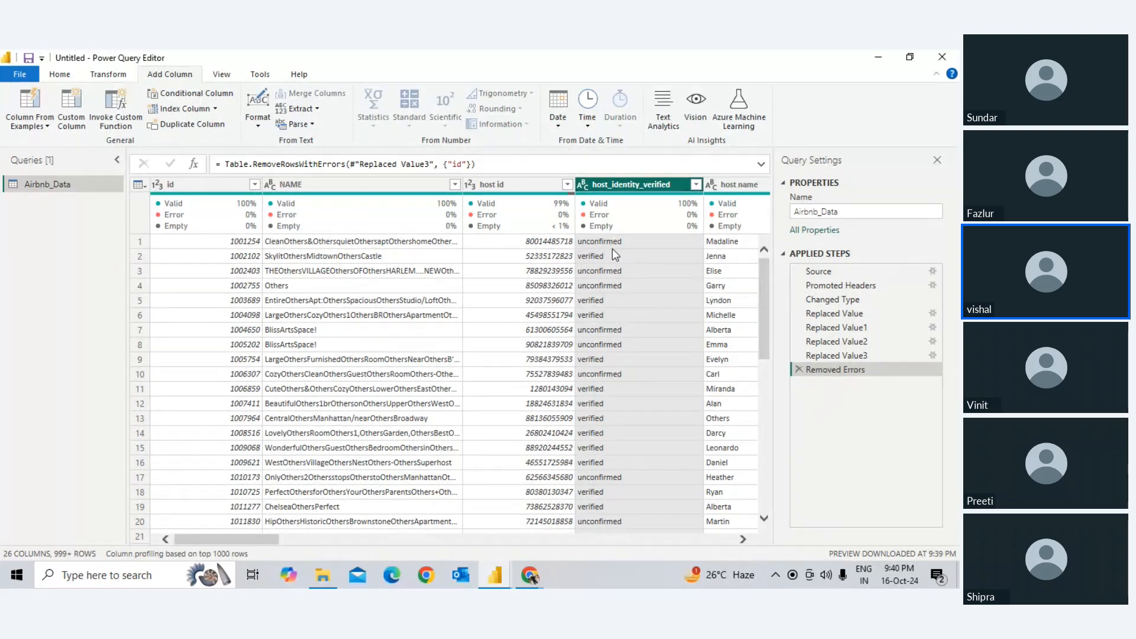
left_click(550, 273)
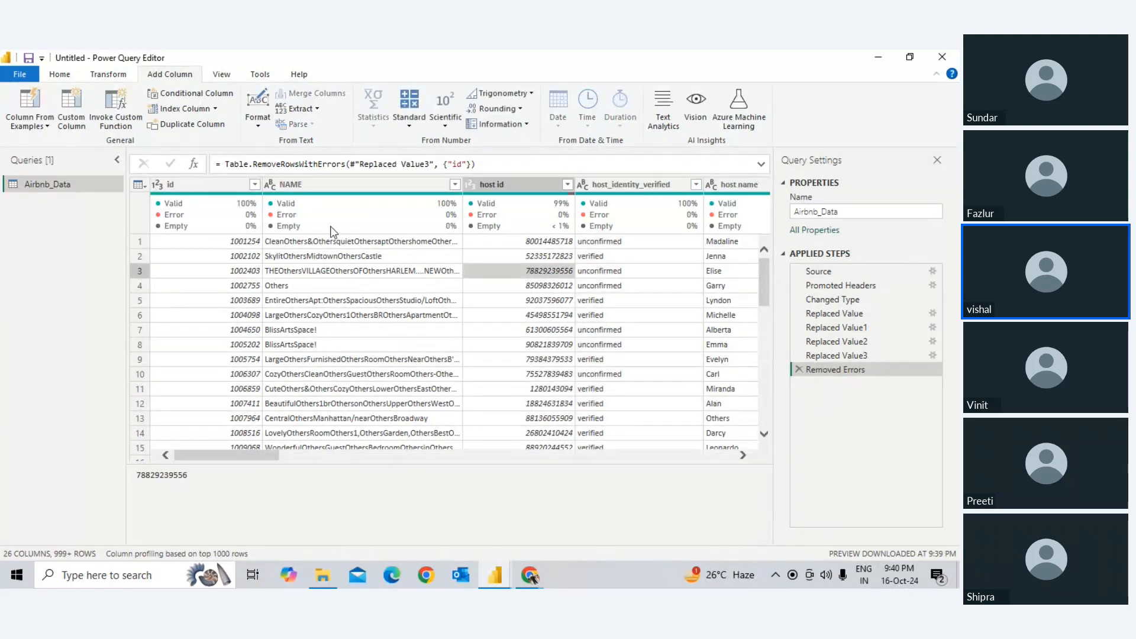
left_click(607, 183)
left_click(453, 243)
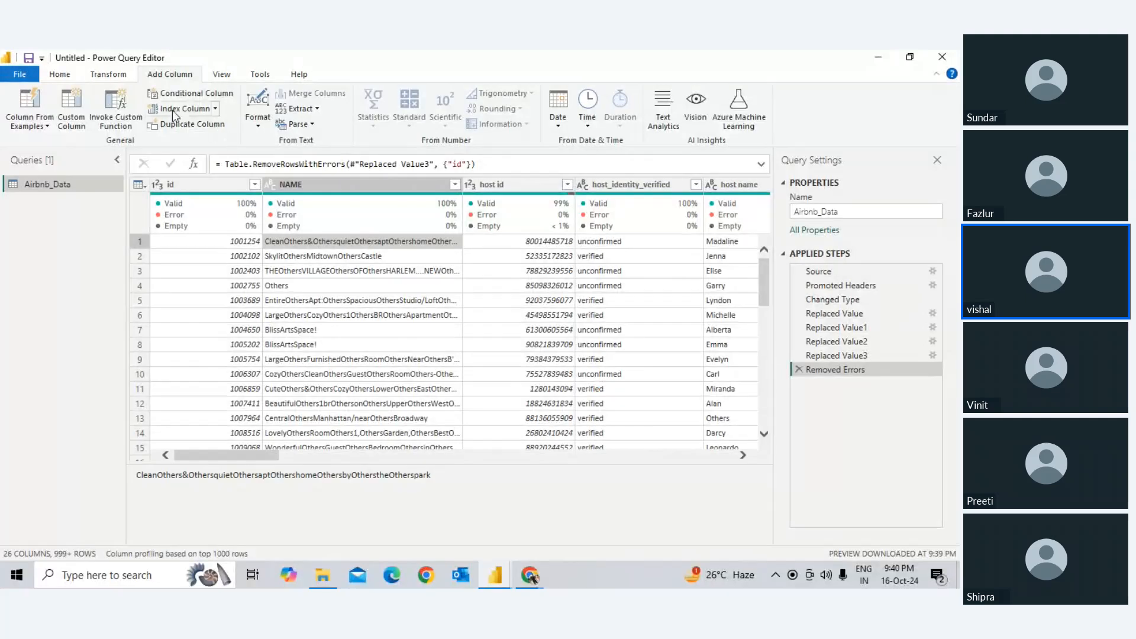
left_click(123, 78)
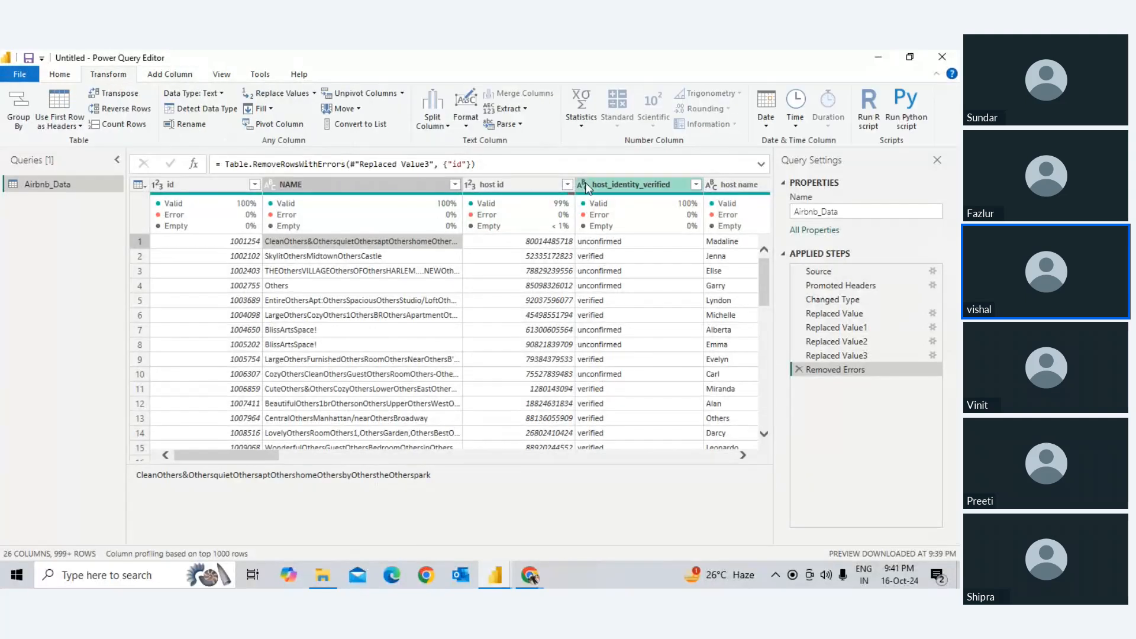
left_click(614, 185)
left_click(596, 121)
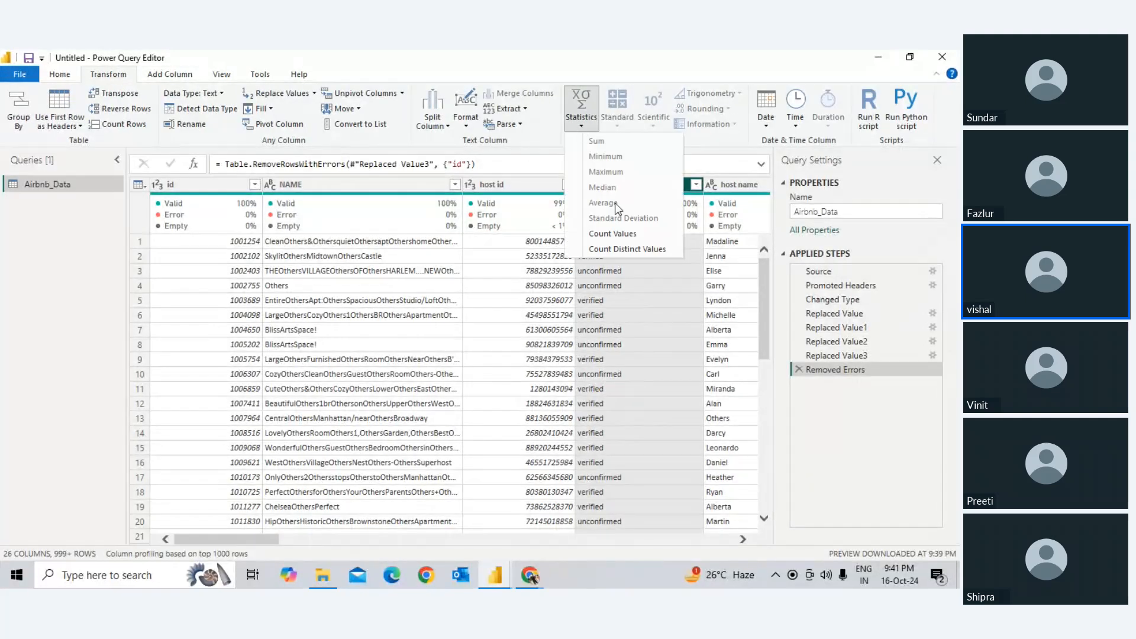
left_click(617, 250)
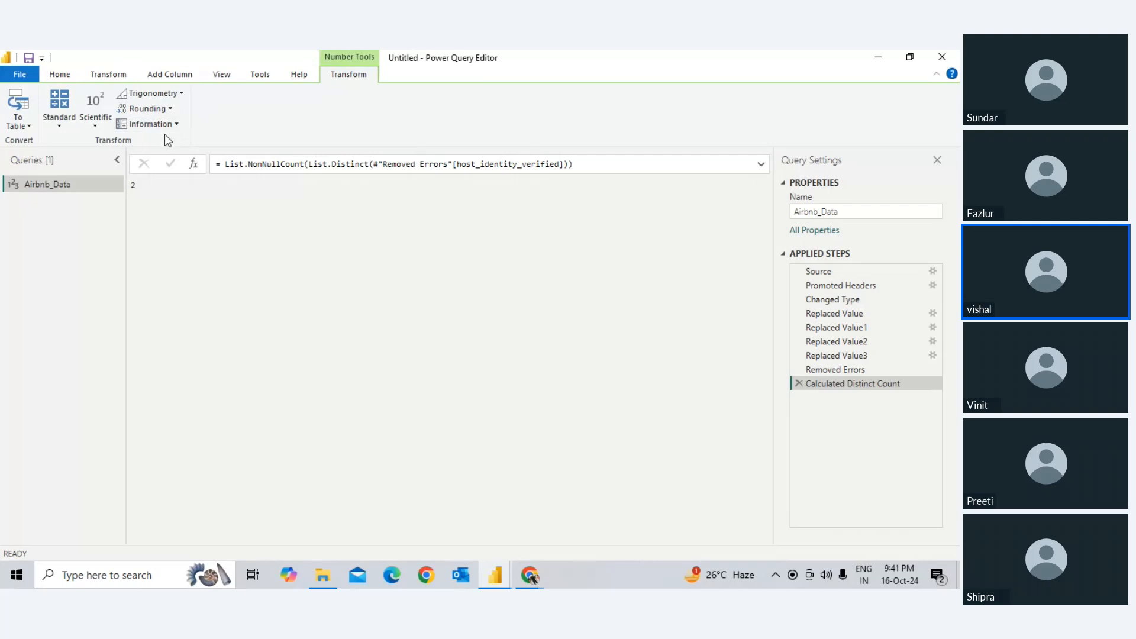
left_click(796, 383)
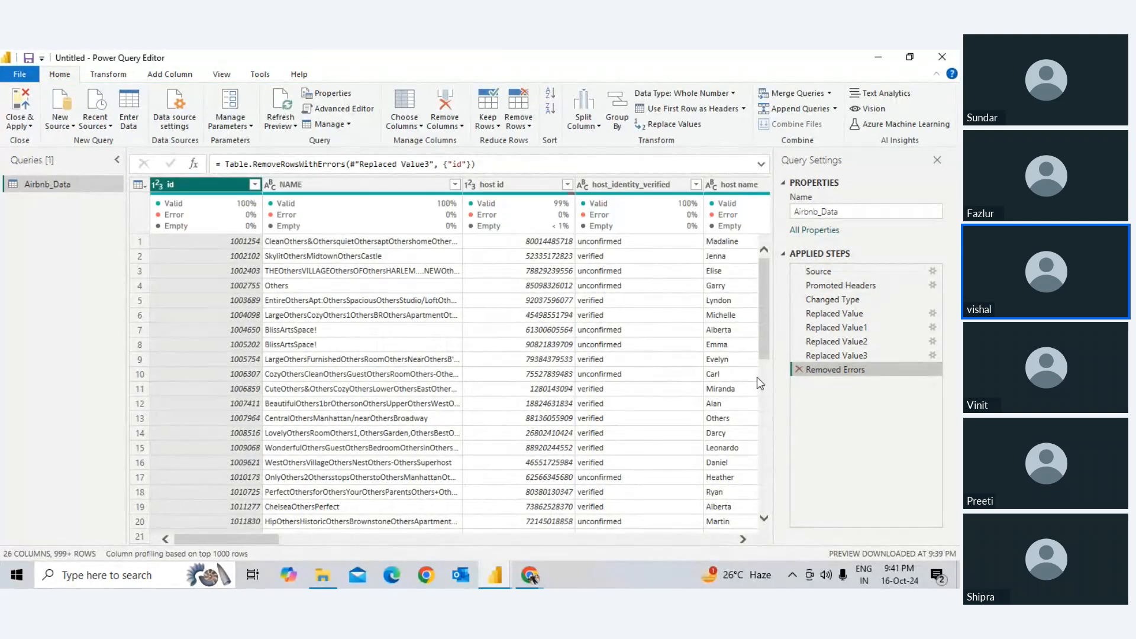
Step: Count the distinct values in the host id column
left_click(629, 285)
left_click(509, 184)
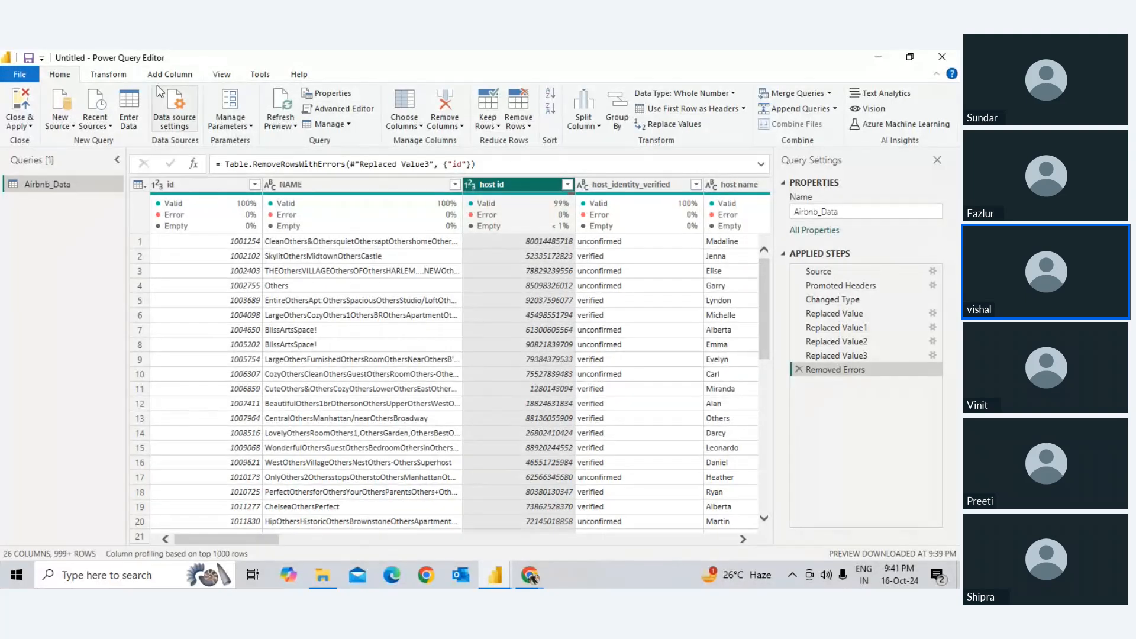
left_click(127, 75)
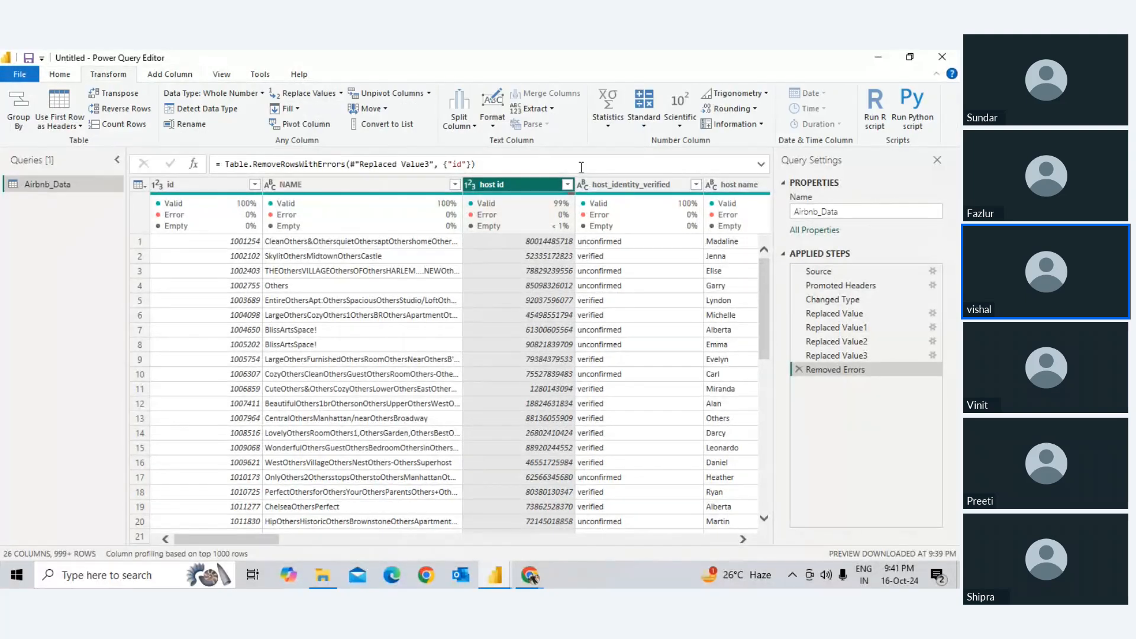
left_click(639, 121)
left_click(608, 109)
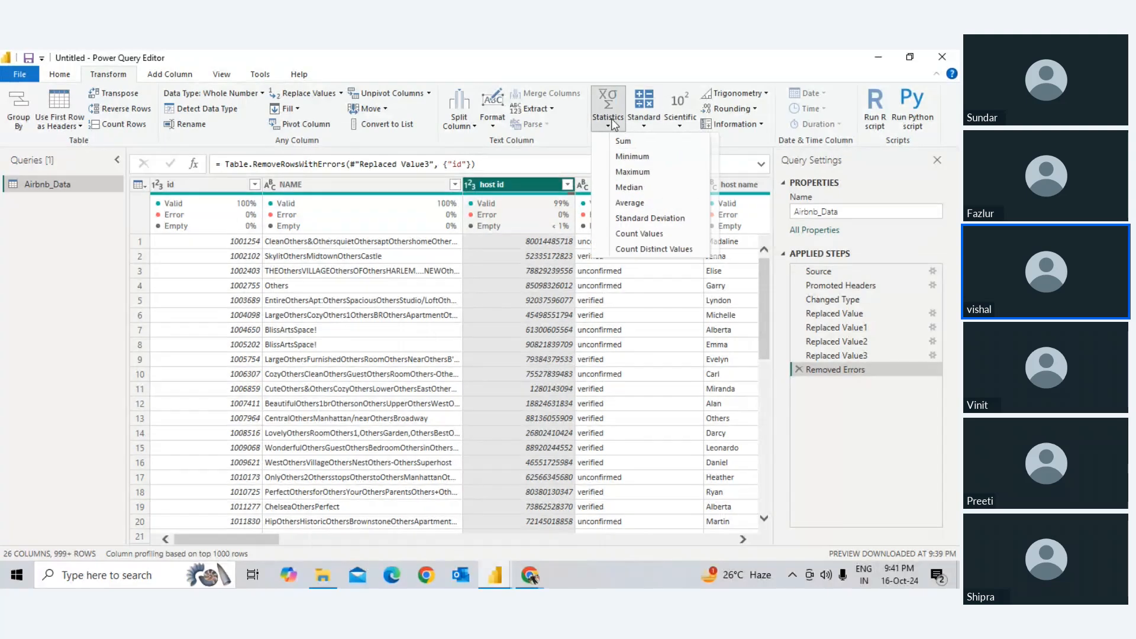
left_click(640, 248)
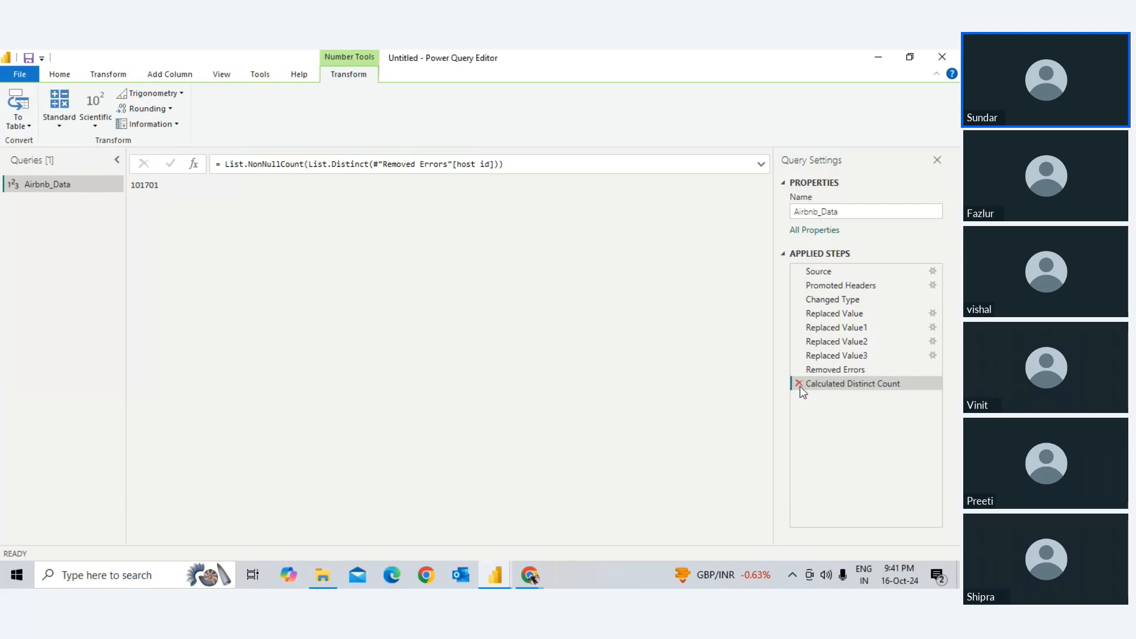
Step: Switch to the Downloads folder in File Explorer, try to open the Airbnb_Data file, and return to Power Query Editor
left_click_drag(168, 194, 136, 197)
key("alt+Tab")
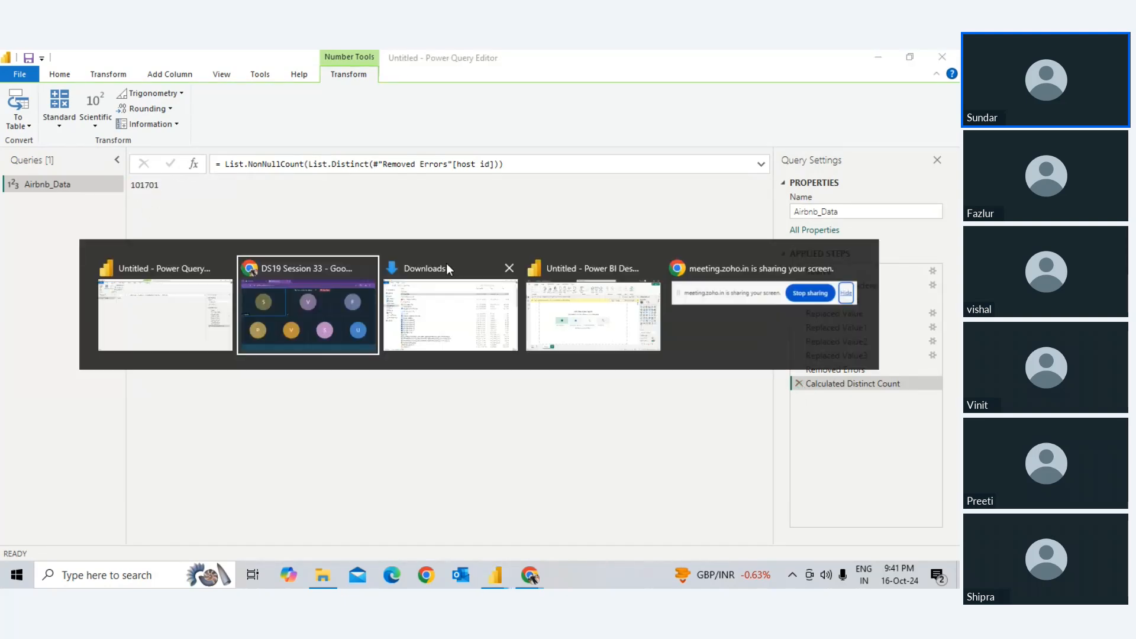
left_click(473, 323)
key("alt+Tab")
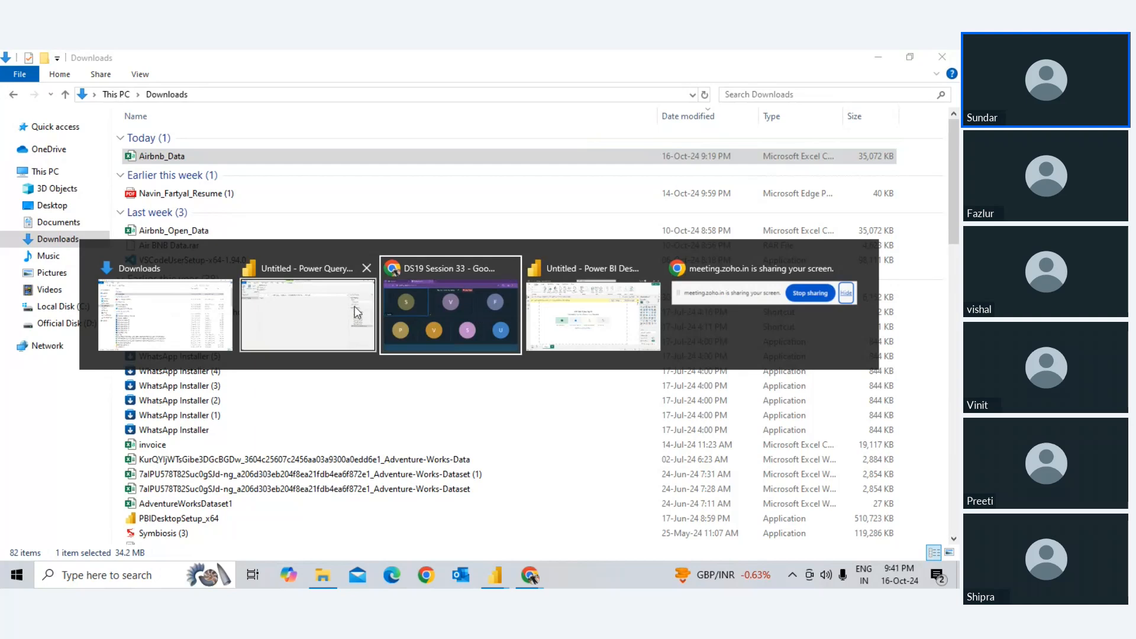
left_click(184, 301)
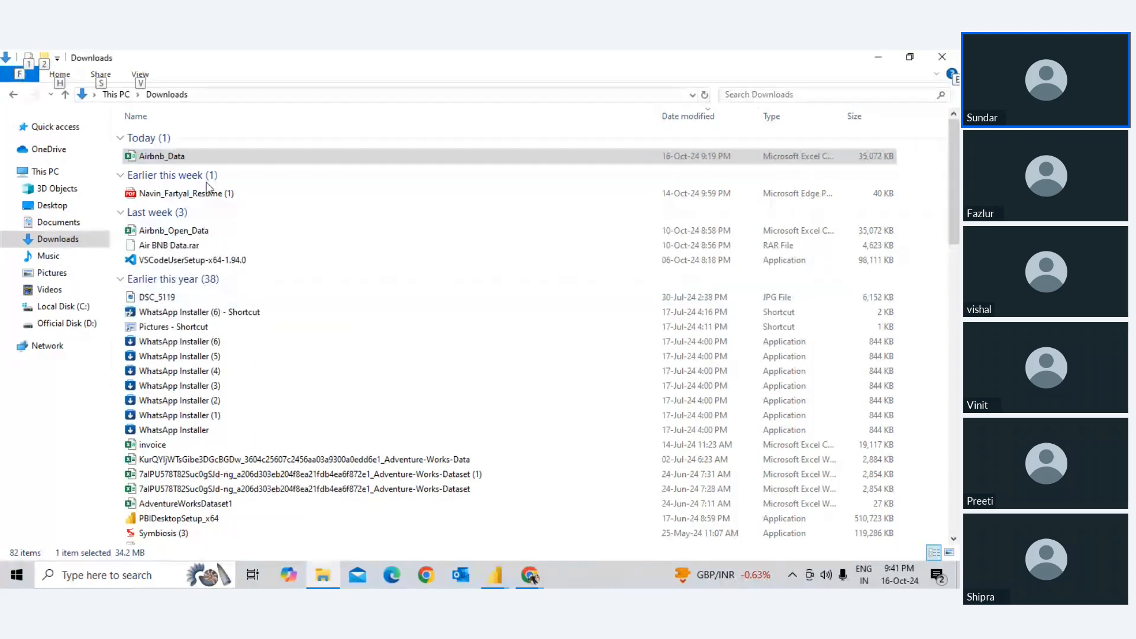
double_click(179, 157)
left_click(483, 512)
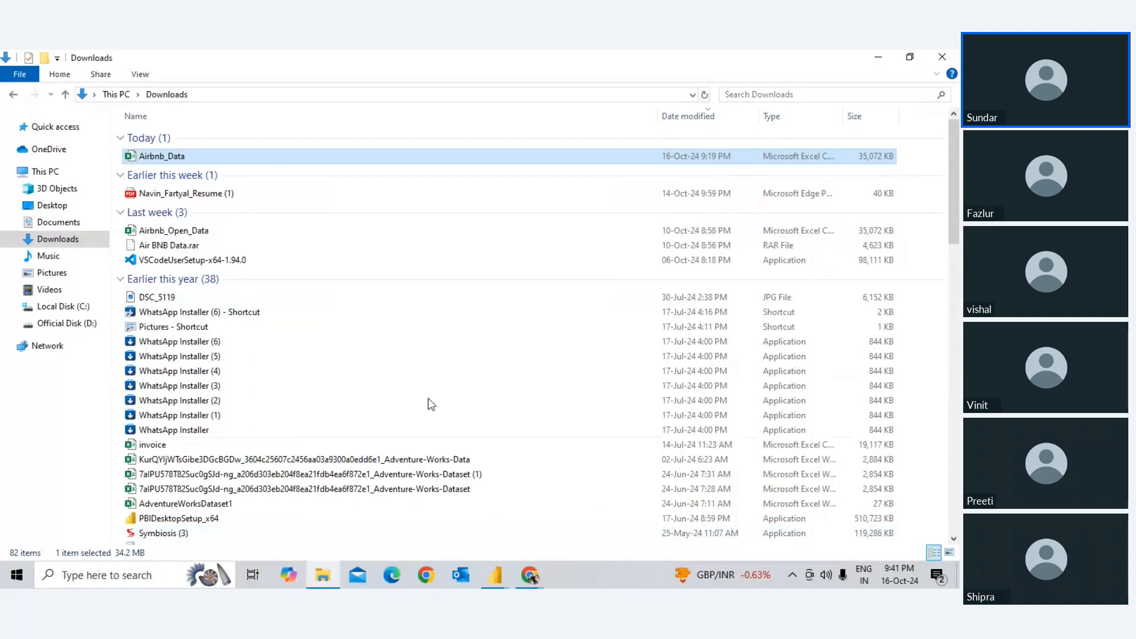
key("alt+Tab")
left_click(349, 296)
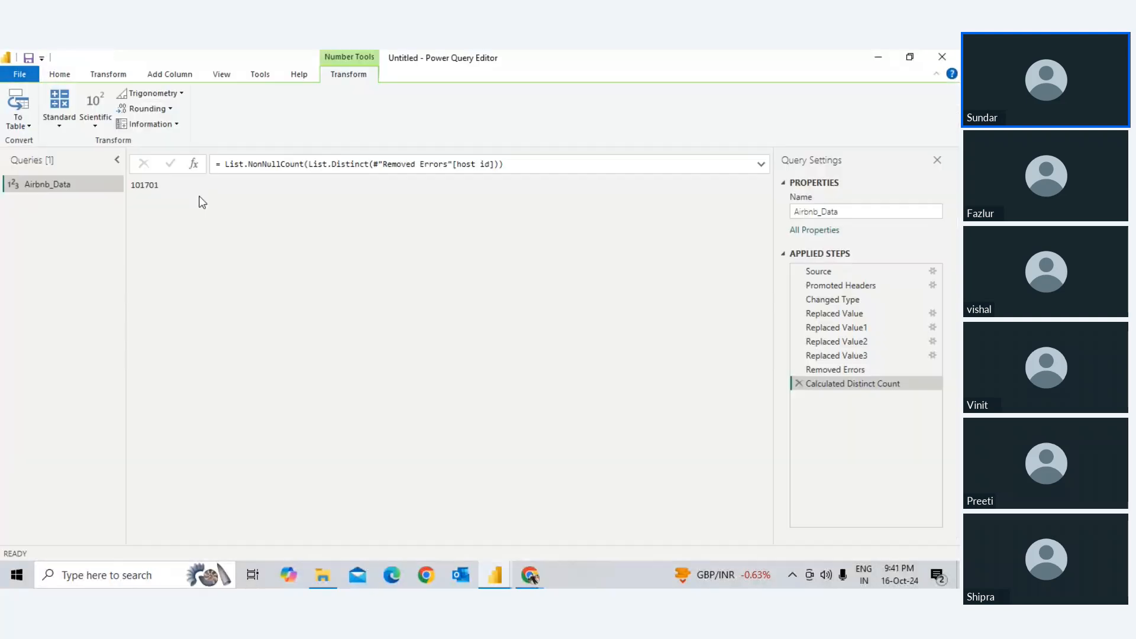
Step: Delete the host id distinct count step and check the number of distinct id values using a temporary Count Distinct Values step
left_click(799, 383)
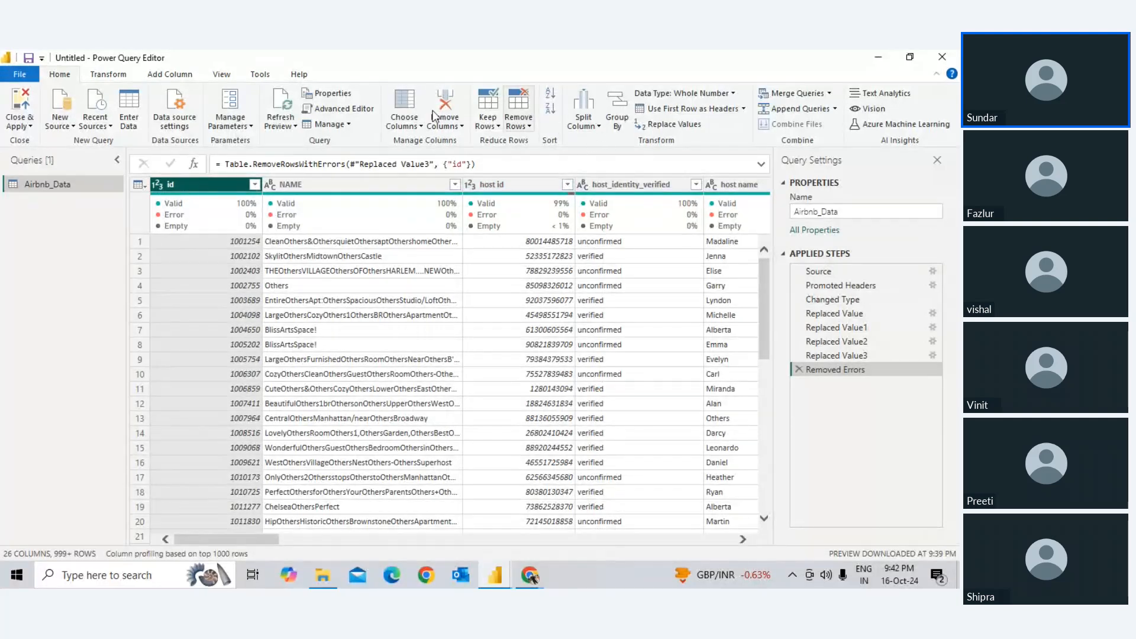
left_click(114, 76)
left_click(607, 118)
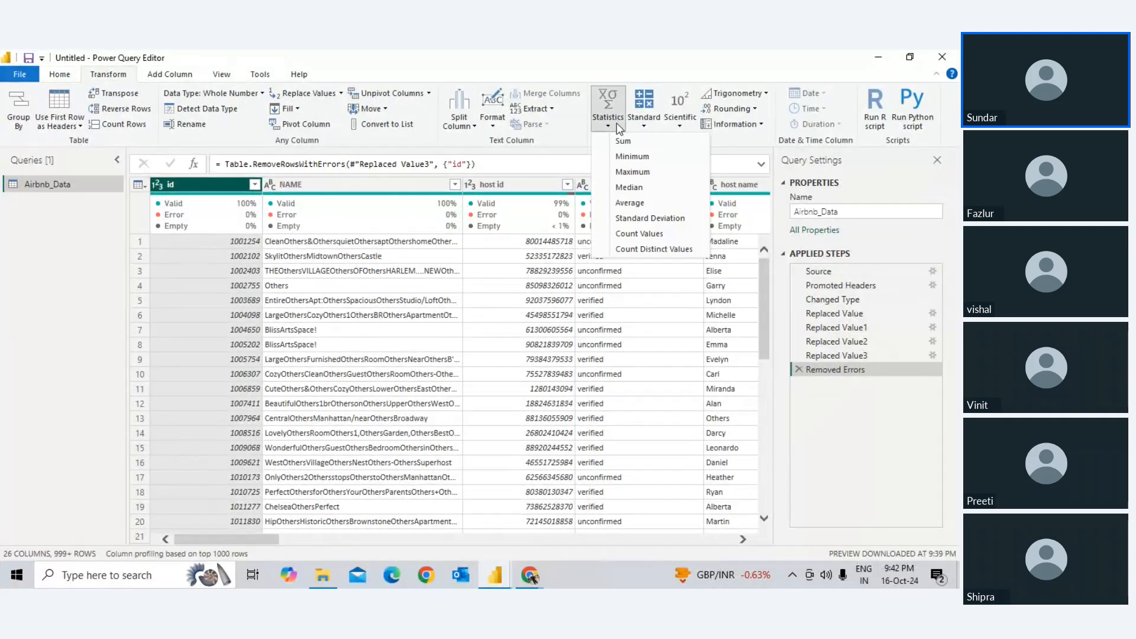
left_click(631, 248)
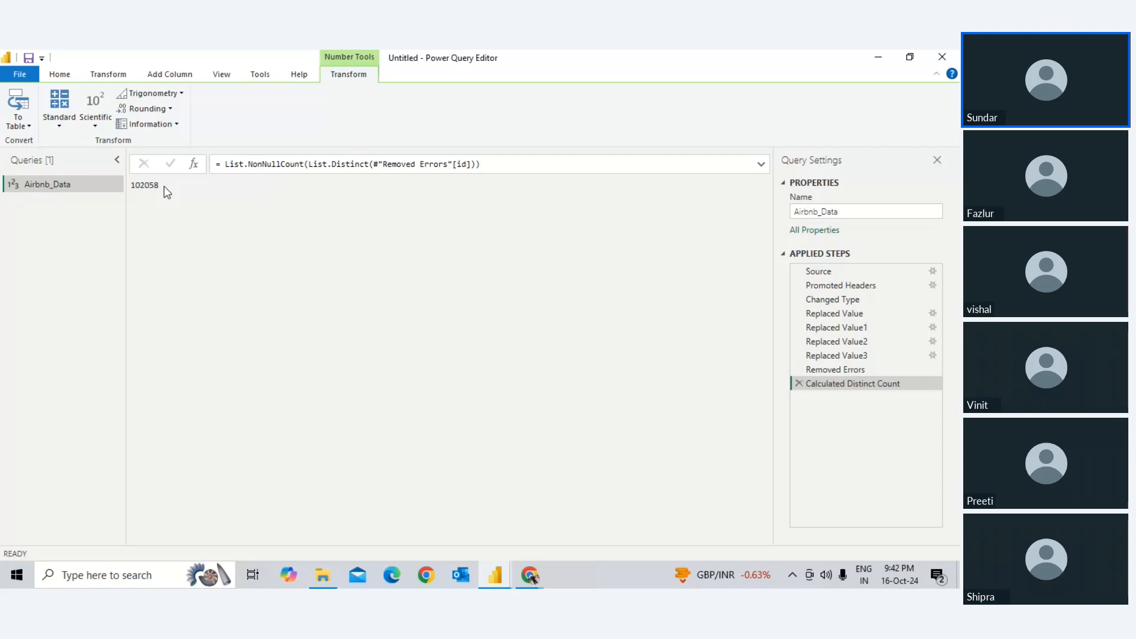
key("alt+Tab")
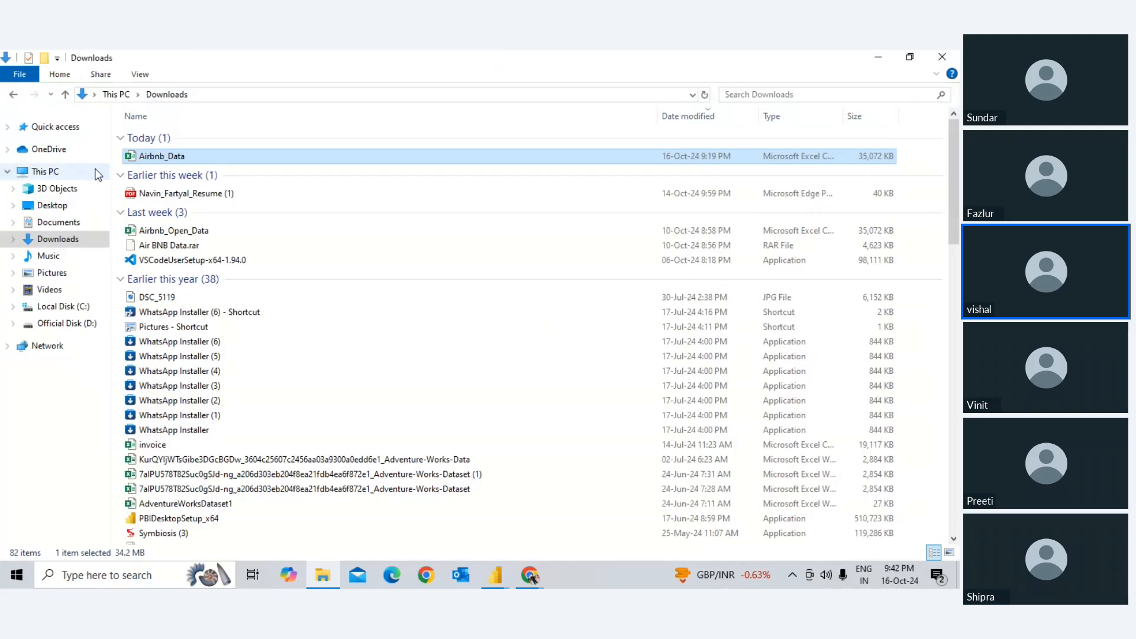
key("alt+Tab")
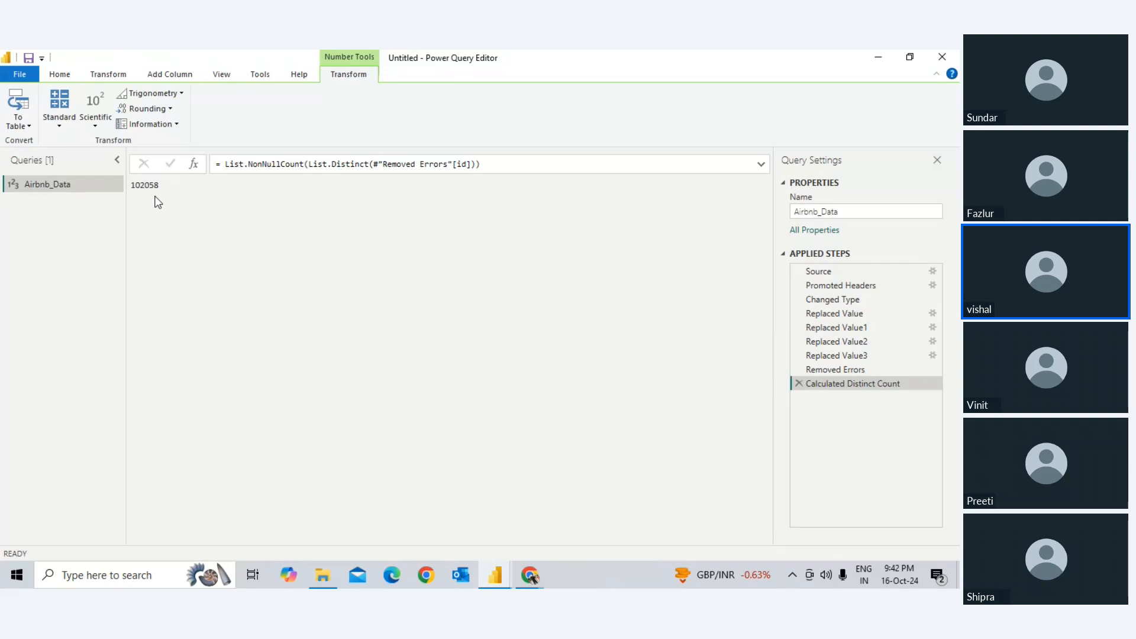
left_click(799, 383)
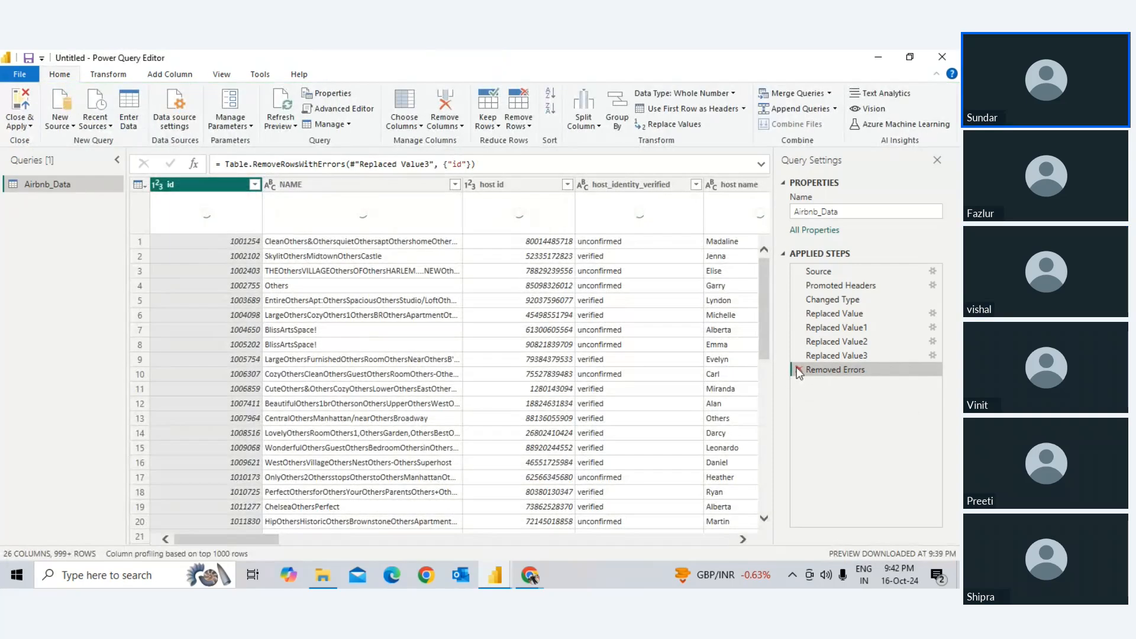
Step: Delete the Removed Errors step and remove the rows with errors in the id column again
left_click(798, 369)
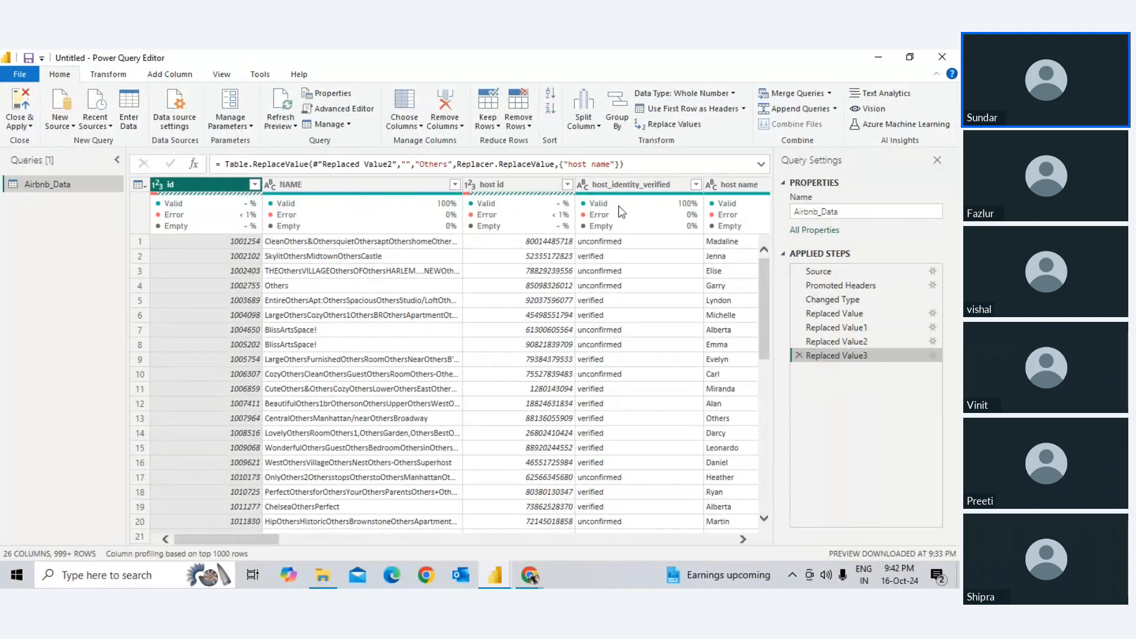
left_click(621, 212)
mouse_move(360, 229)
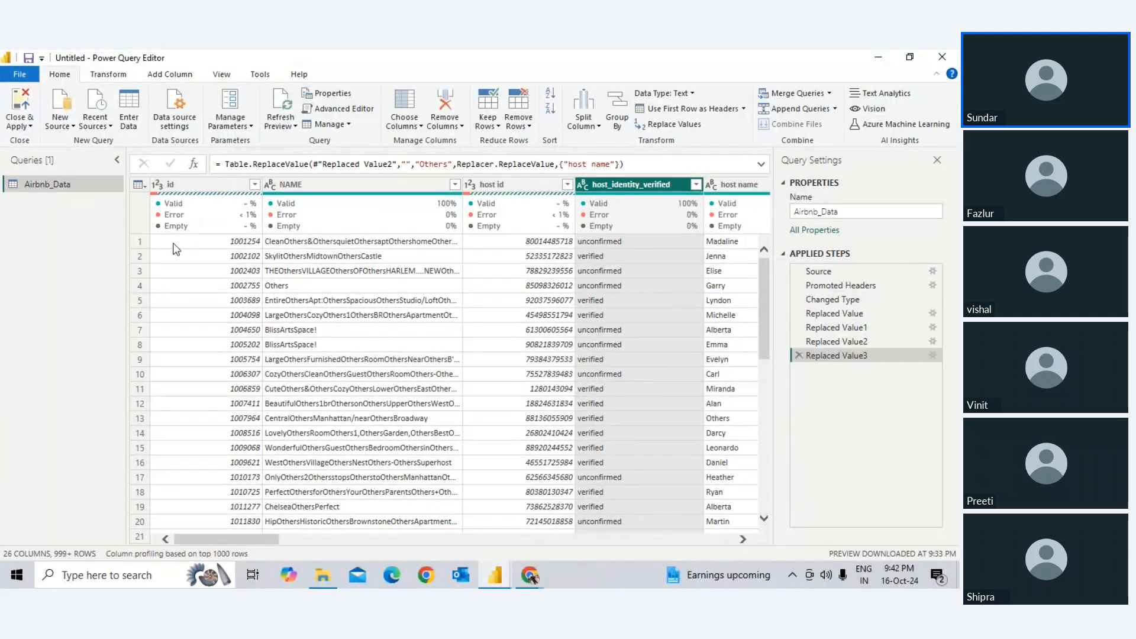
right_click(230, 194)
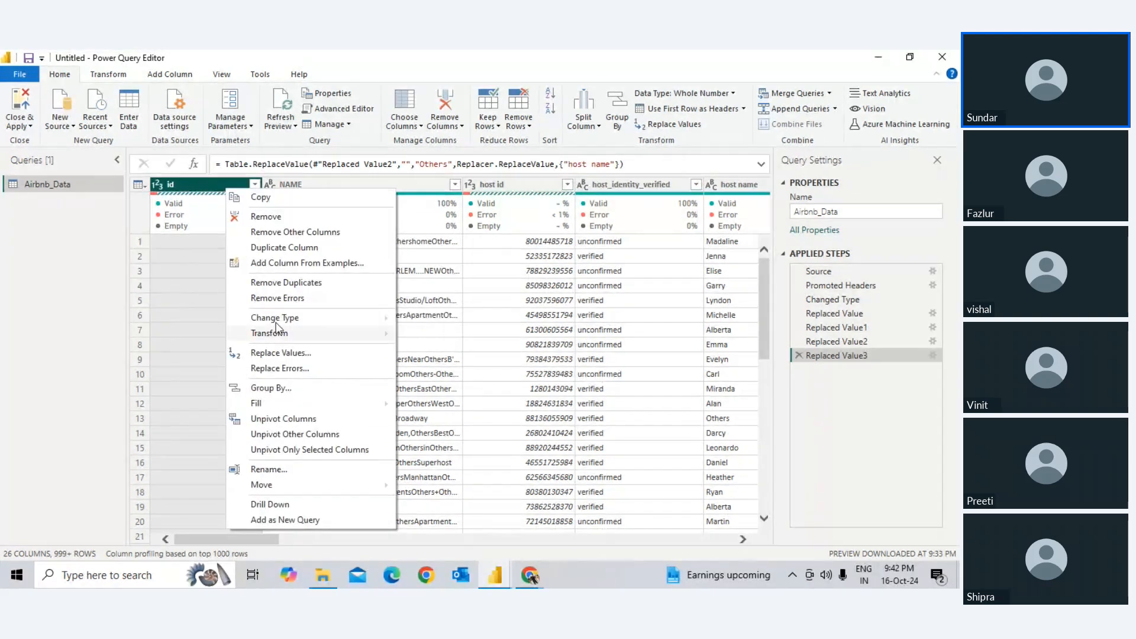
left_click(285, 299)
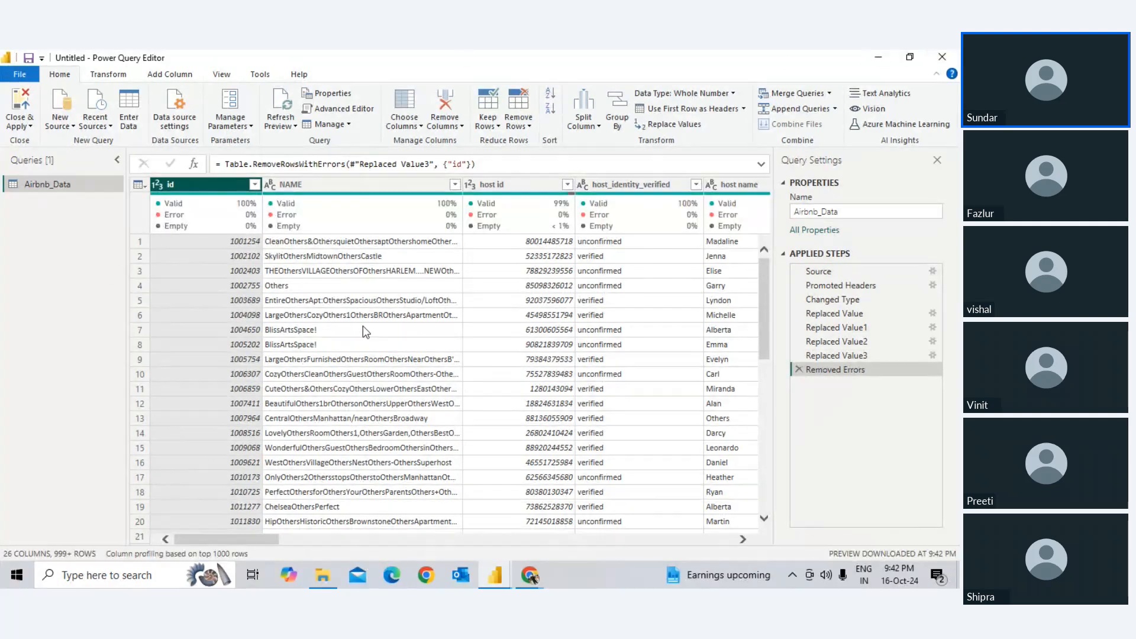
Step: Check the host id column's filter list for null values and start a Replace Values operation on that column with the value to find left blank
left_click(567, 184)
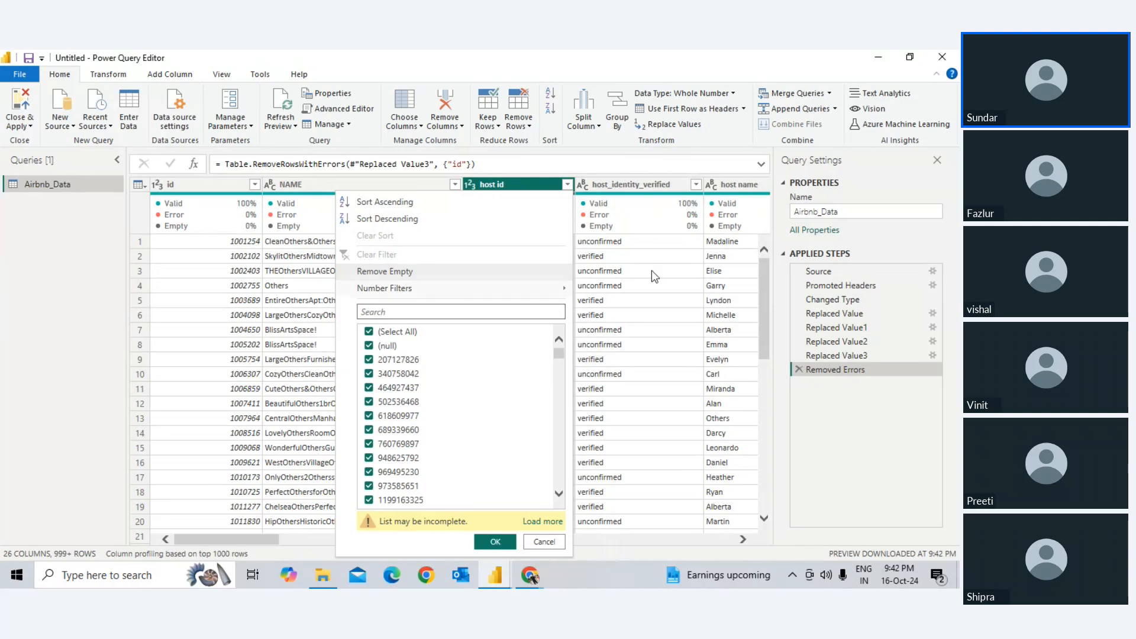
left_click(633, 240)
left_click(523, 185)
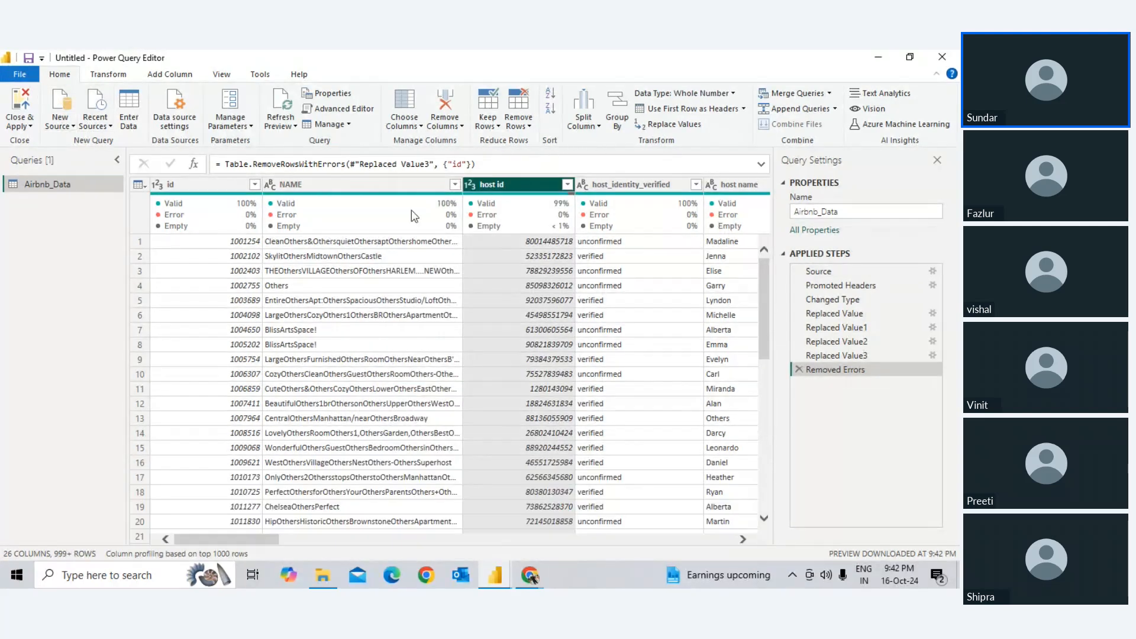
right_click(511, 181)
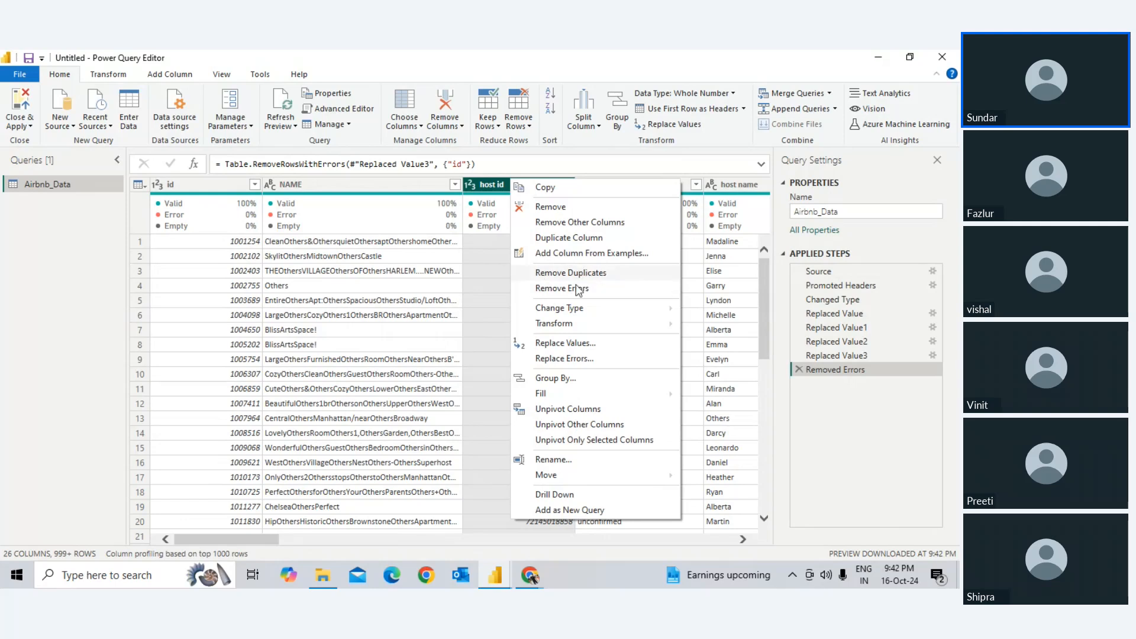
left_click(577, 343)
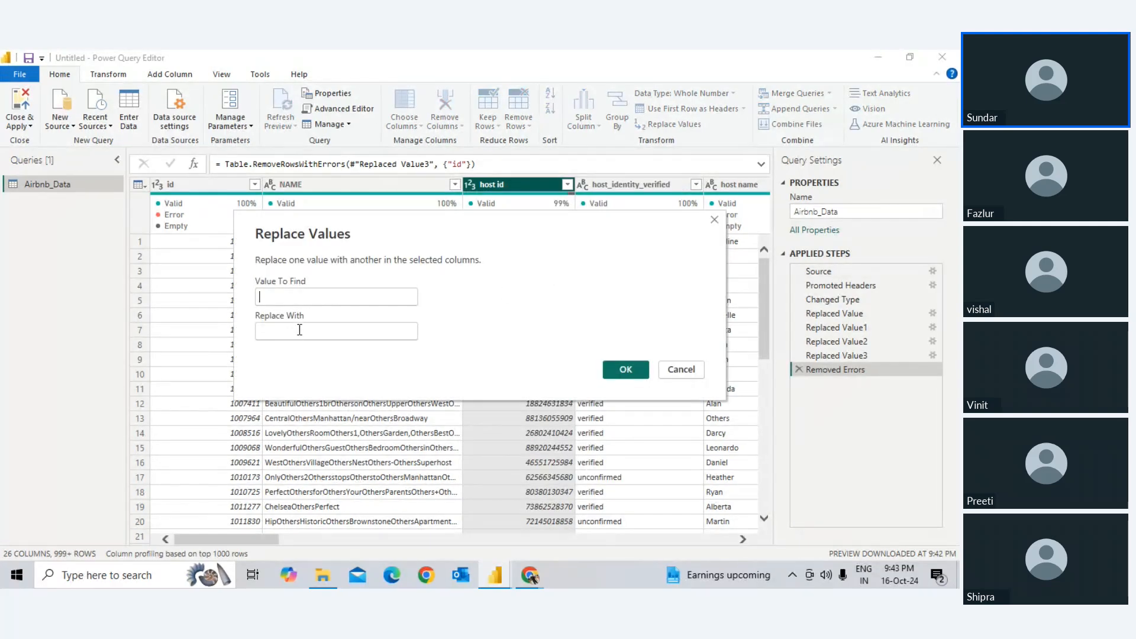
left_click(284, 293)
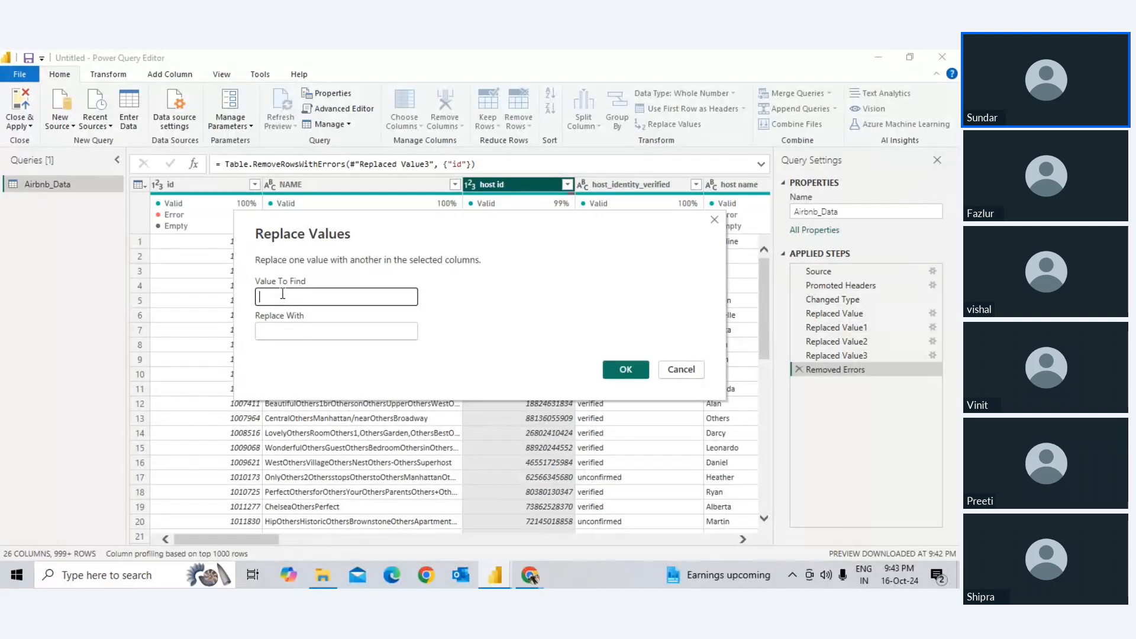
type("nu")
key("BackSpace")
key("BackSpace")
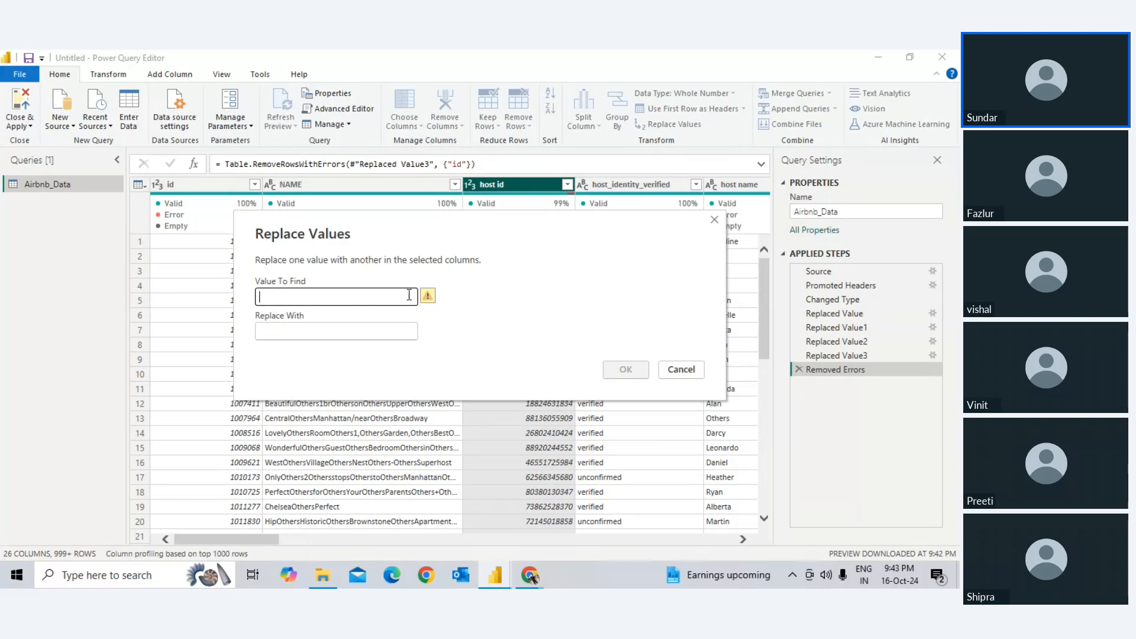
Step: Cancel the value replacement, mute the microphone in the Zoho meeting and return to Power Query Editor
left_click(692, 370)
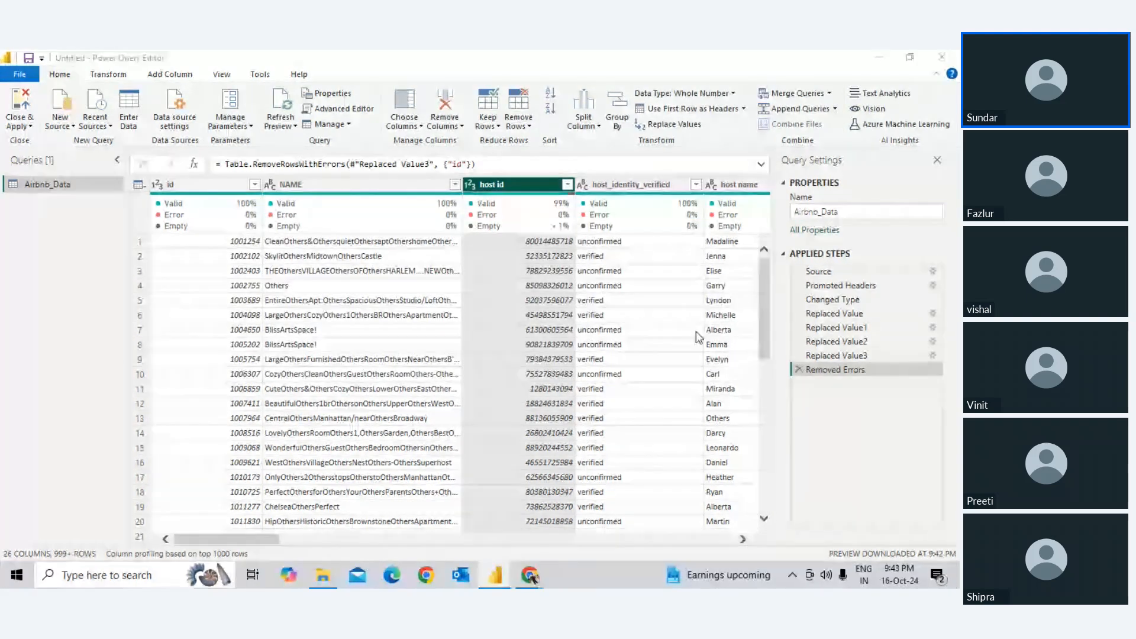
key("alt+Tab")
left_click(470, 325)
left_click(438, 534)
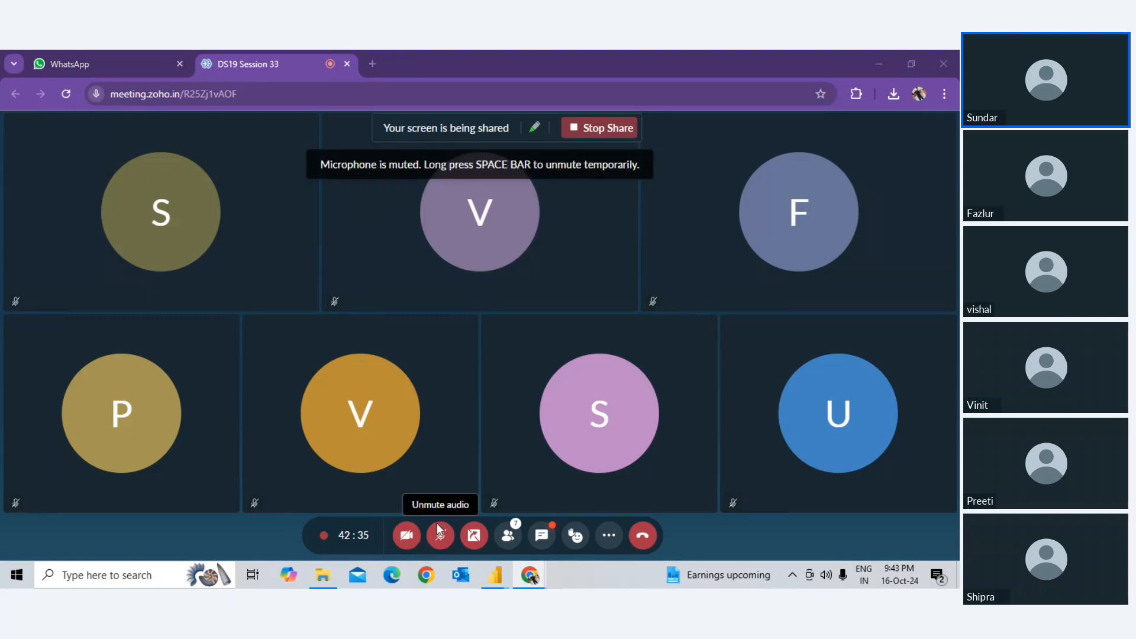
key("alt+Tab")
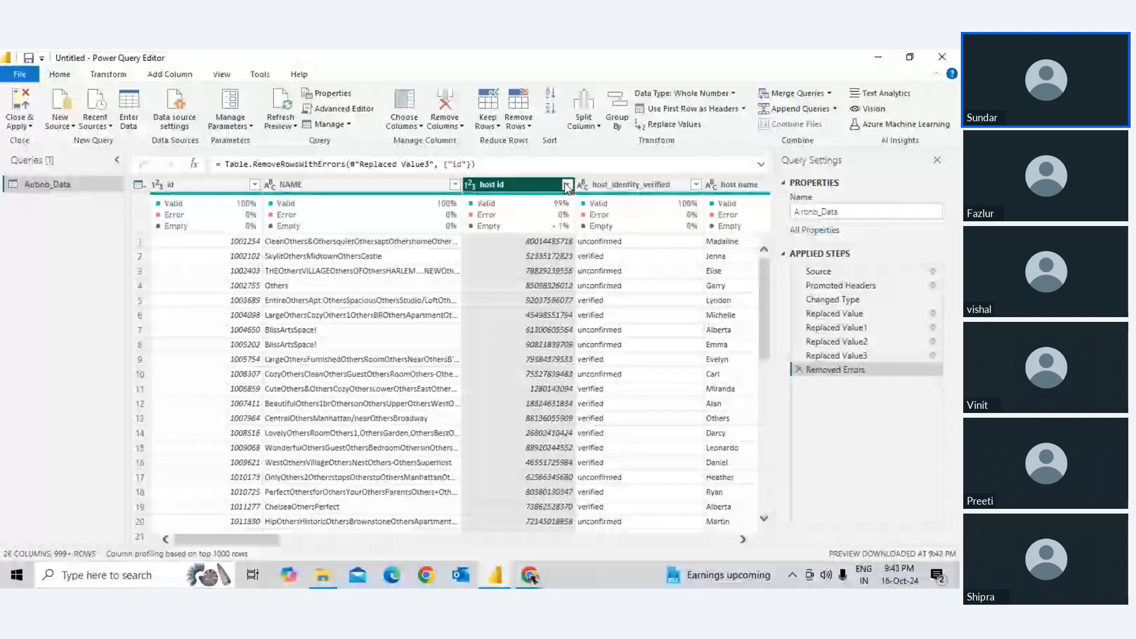
Step: Switch to the Zoho meeting, unmute the microphone and return to Power Query Editor
key("alt+Tab")
left_click(440, 535)
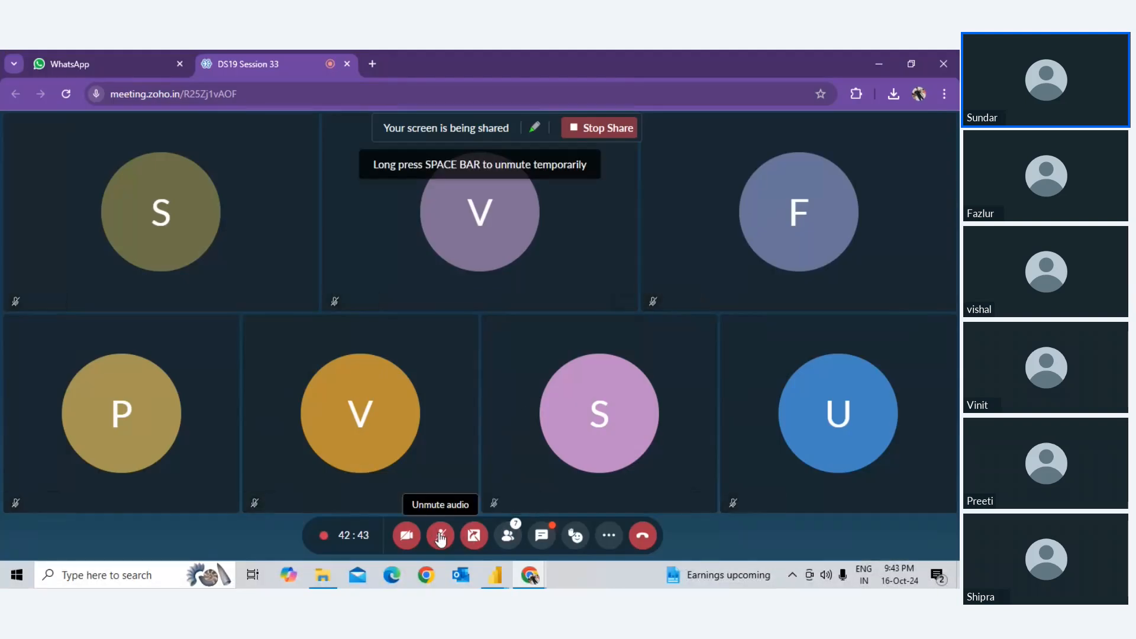
key("alt+Tab")
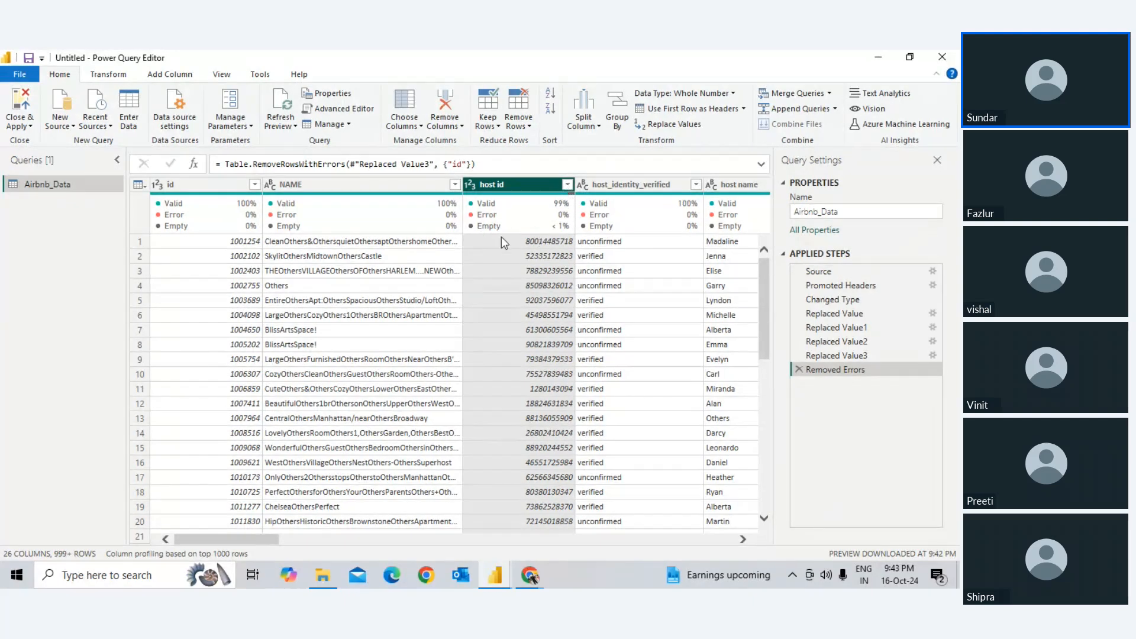
Step: Inspect the first host id value and the distinct values offered by that column's filter
left_click(514, 243)
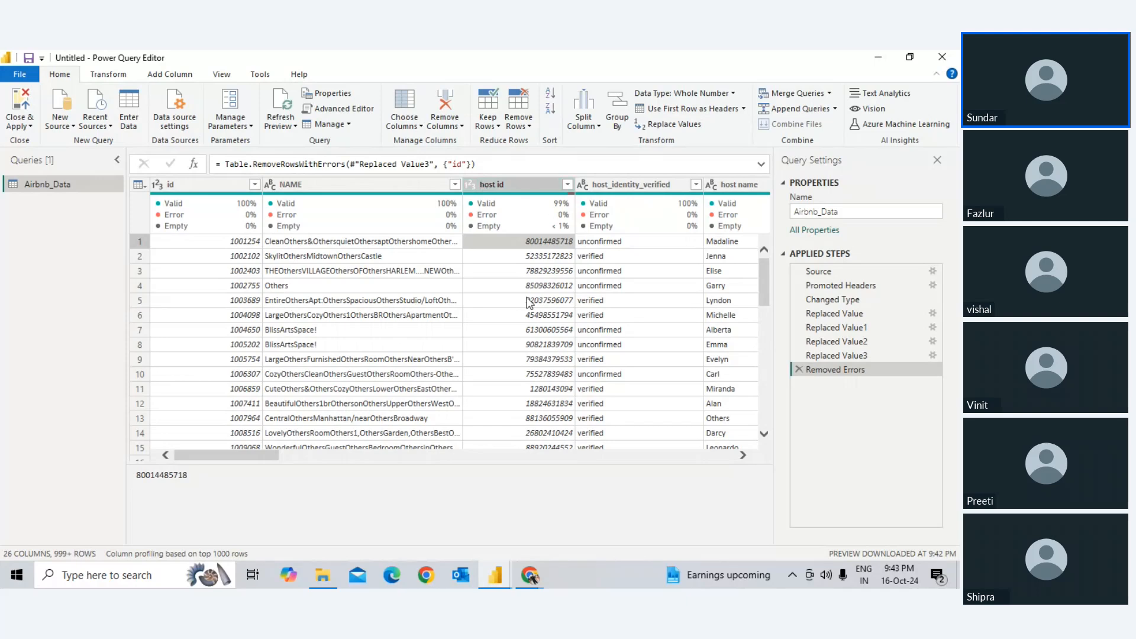
left_click(567, 185)
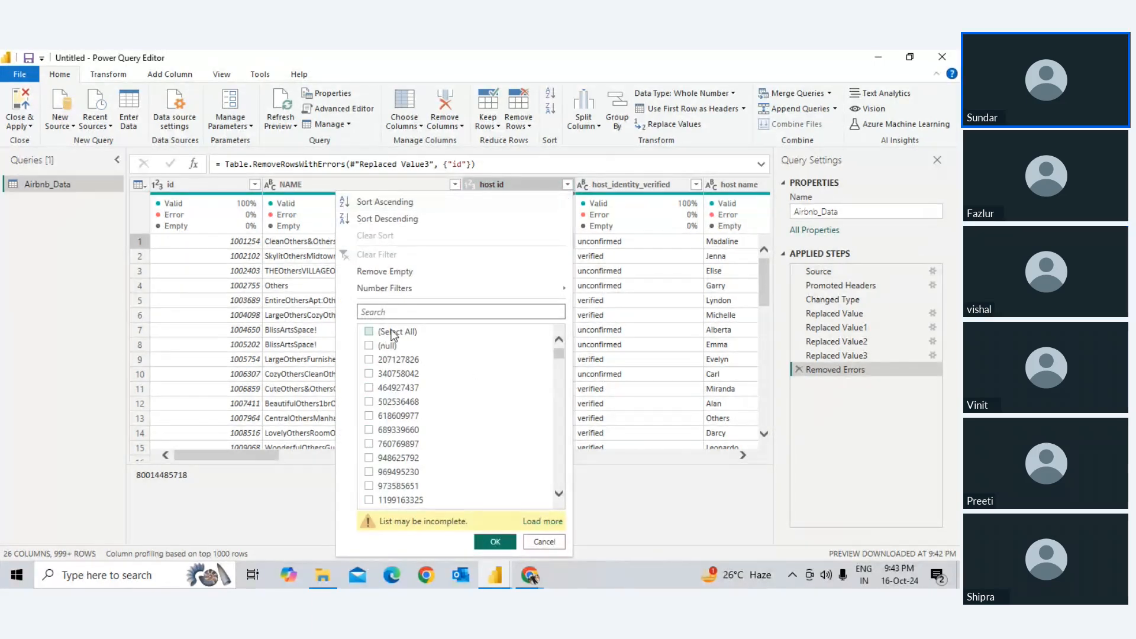
key("Escape")
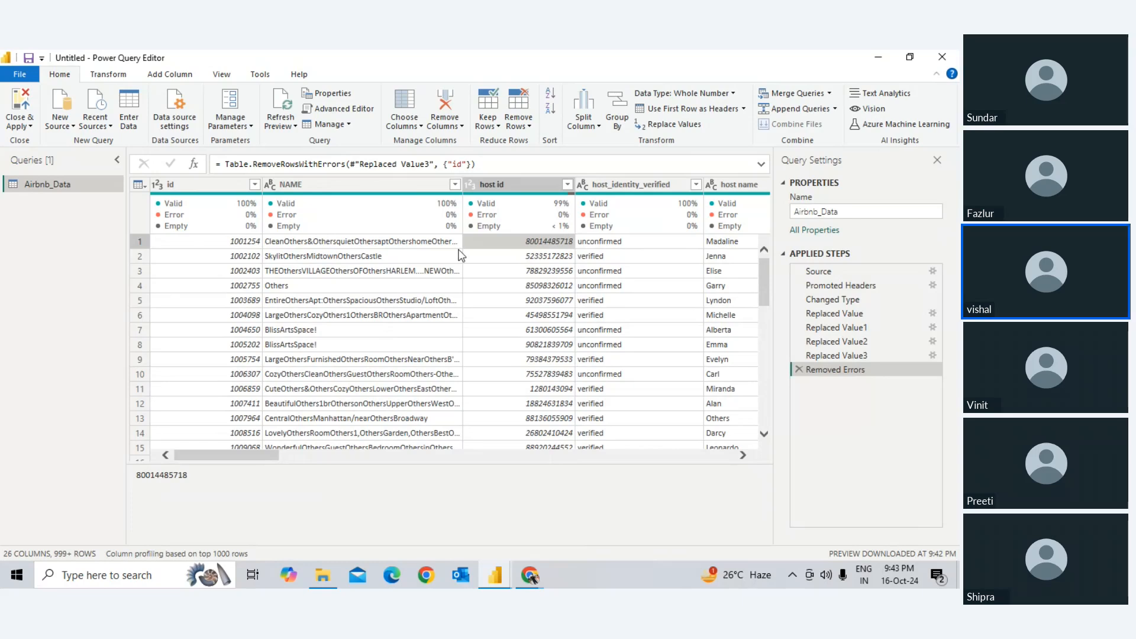
Step: Replace null with 0 in the host id column
left_click(494, 185)
right_click(504, 185)
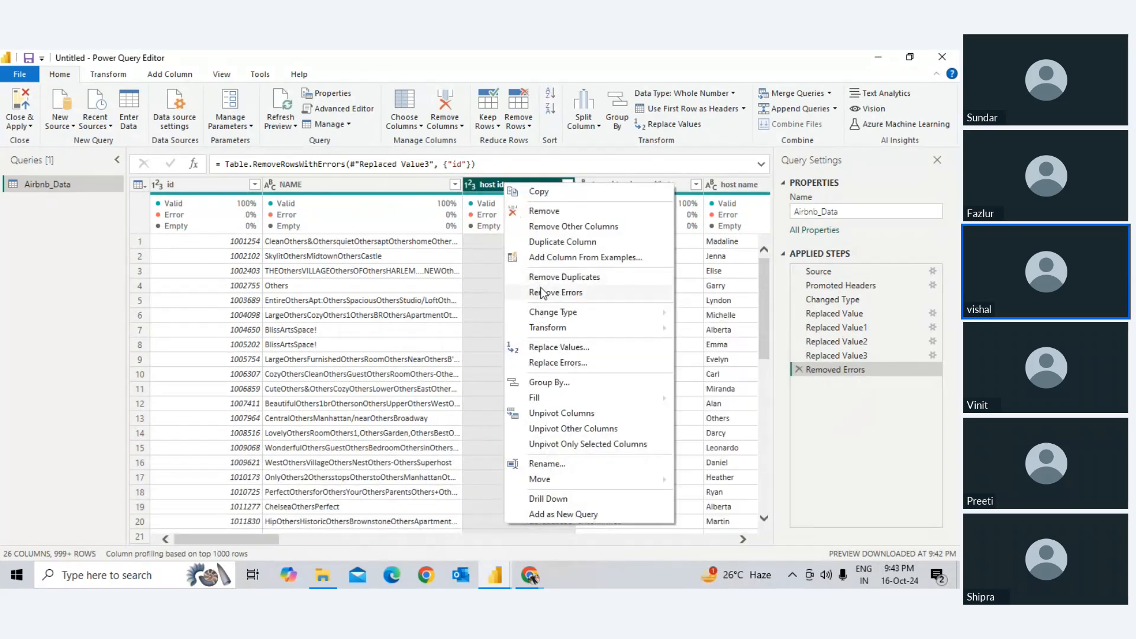
left_click(573, 349)
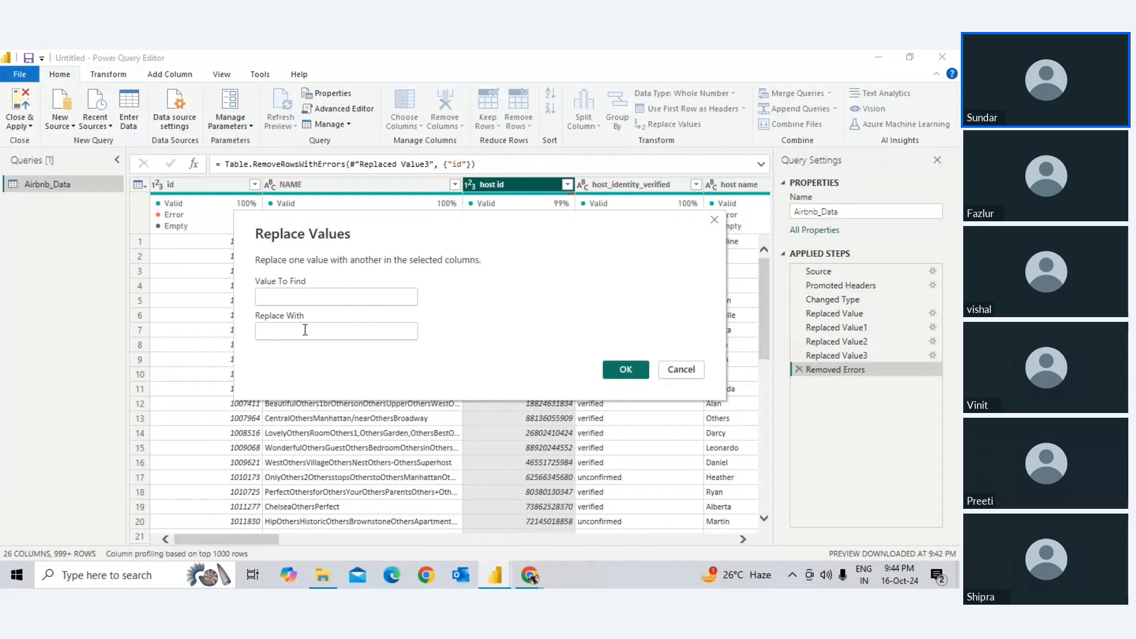
left_click(303, 334)
type("0")
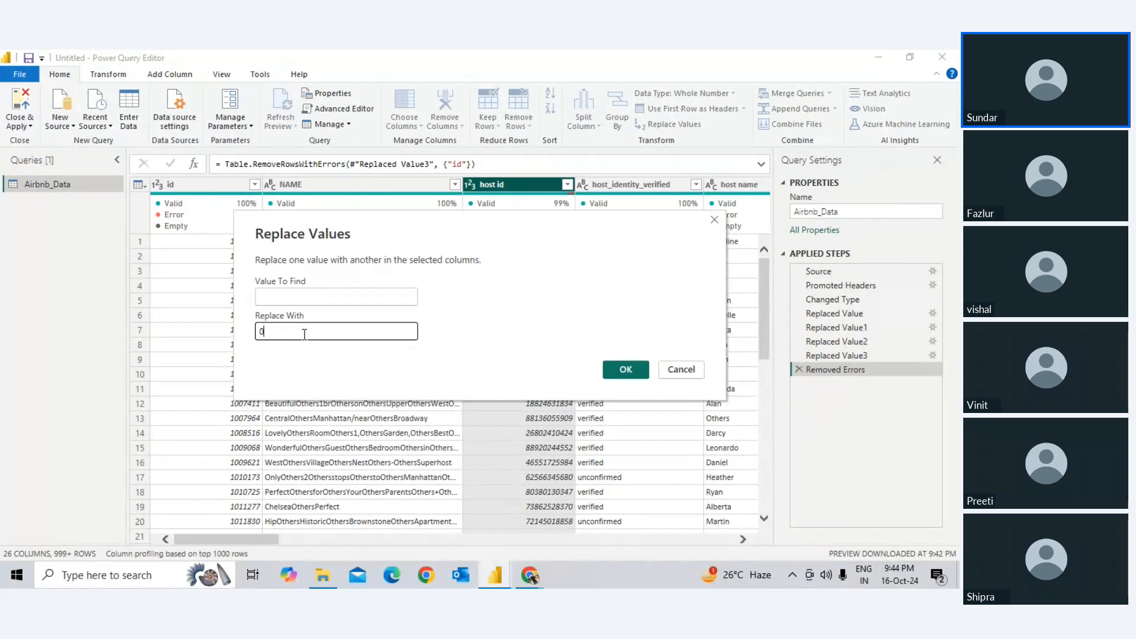
left_click(642, 370)
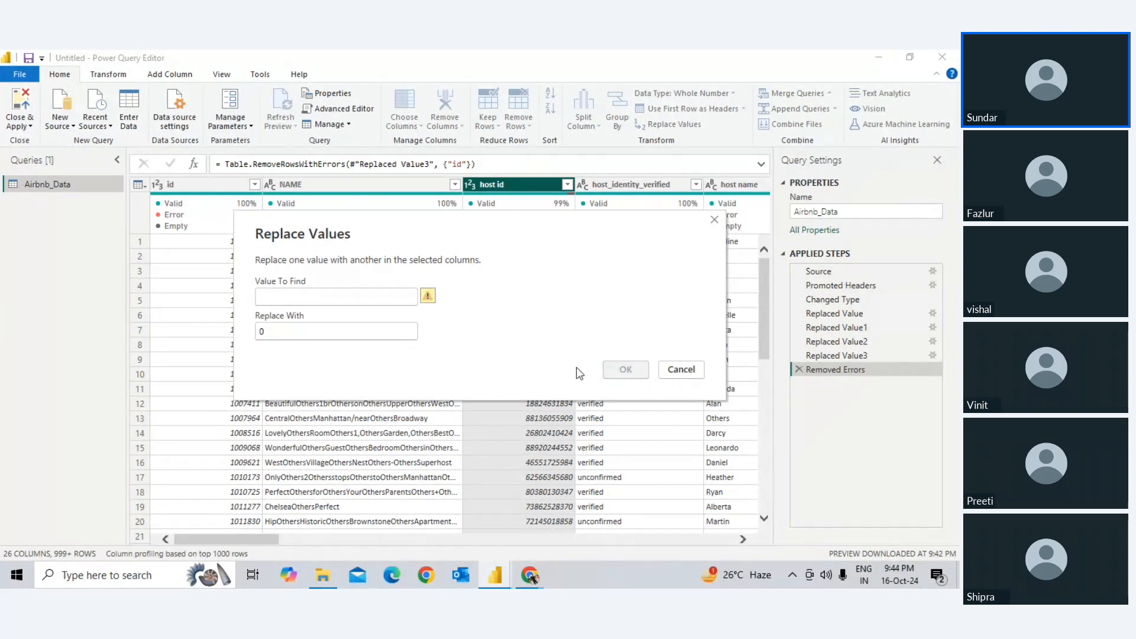
type("null")
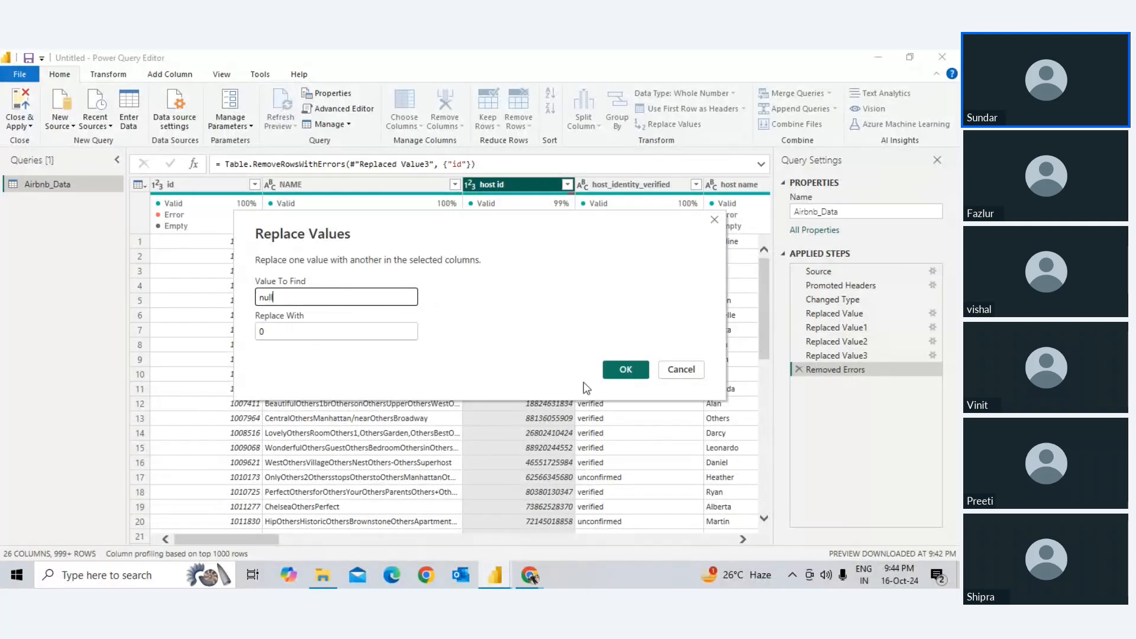
left_click(625, 369)
Step: Briefly mute the microphone in the Zoho meeting, unmute it and return to Power Query Editor
key("alt+Tab")
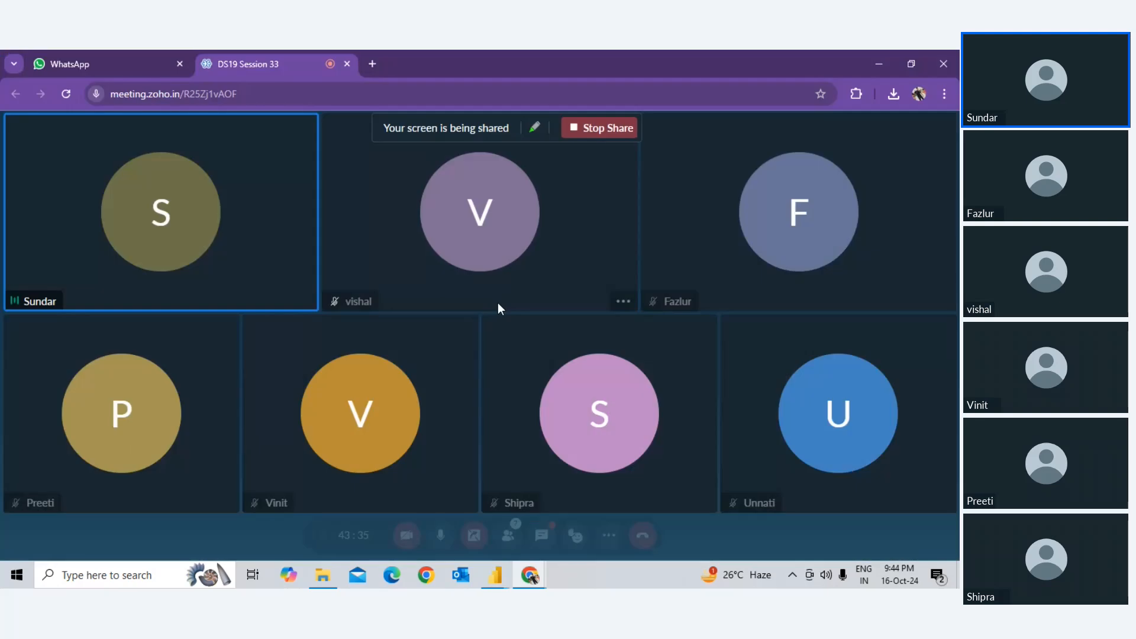
left_click(445, 532)
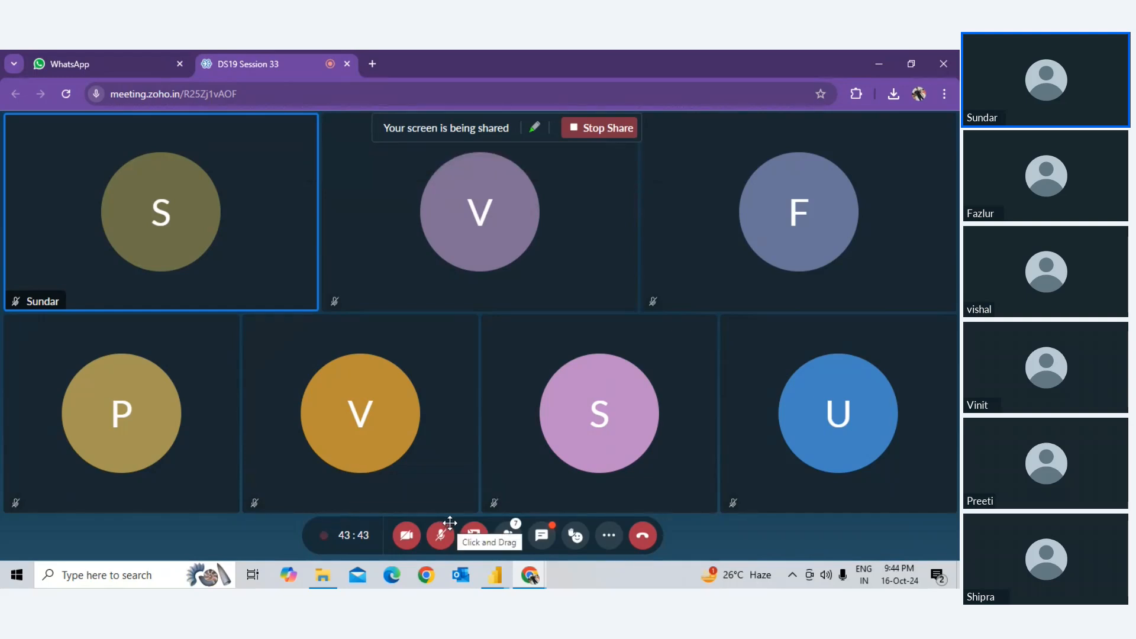
left_click(442, 534)
key("alt+Tab")
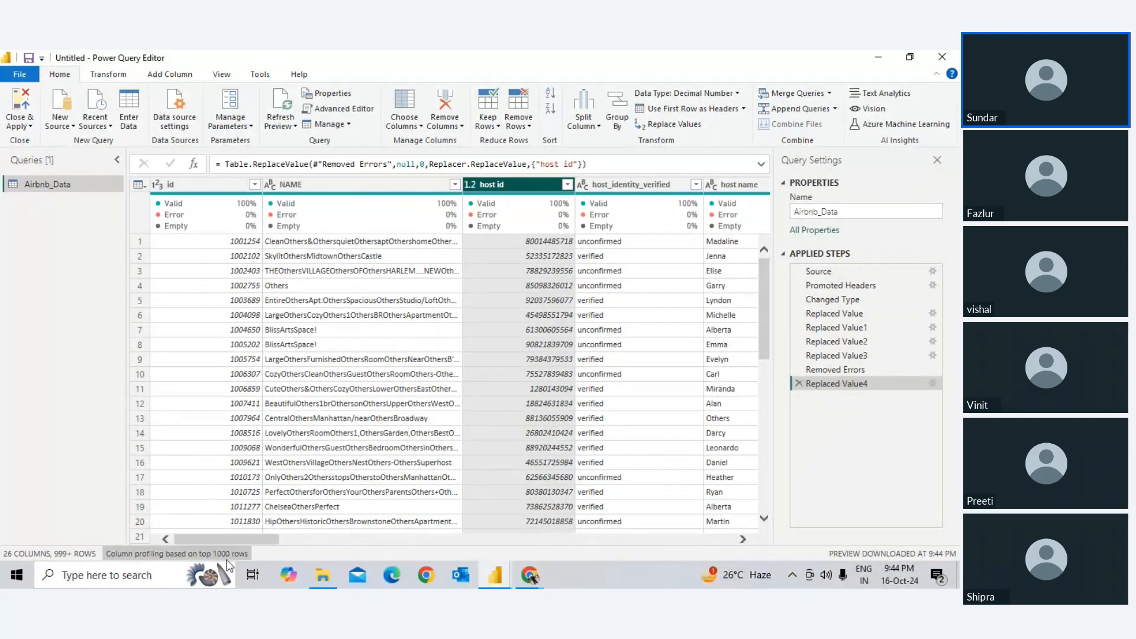
Step: Turn the Zoho meeting microphone off and on again, and go back to the neighbourhood columns in Power Query Editor
left_click_drag(234, 539, 330, 524)
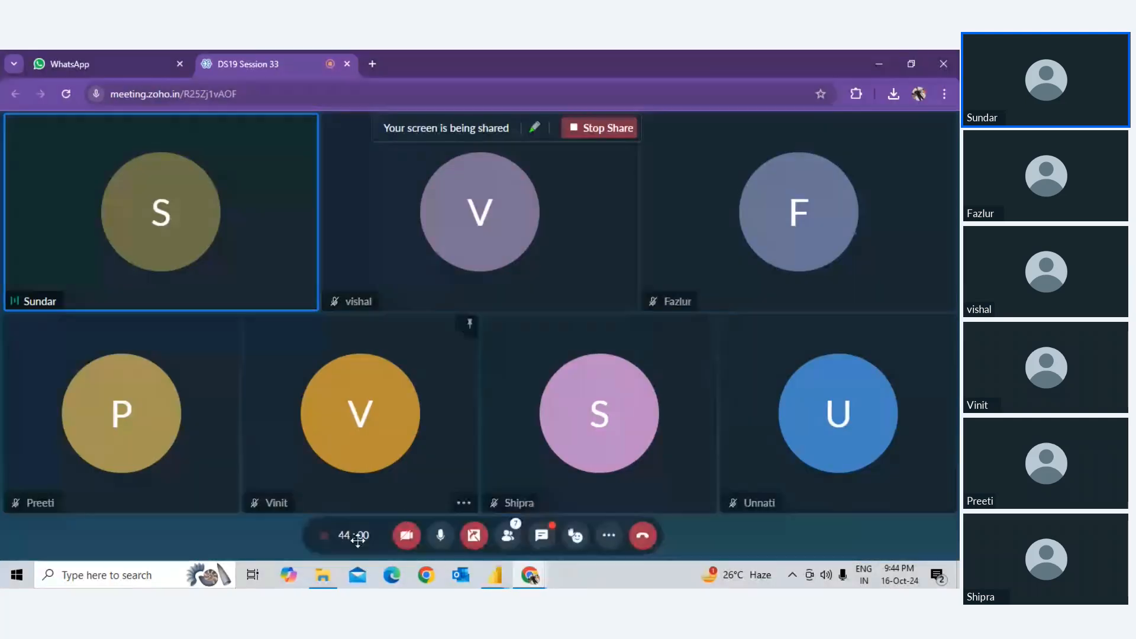
left_click(438, 537)
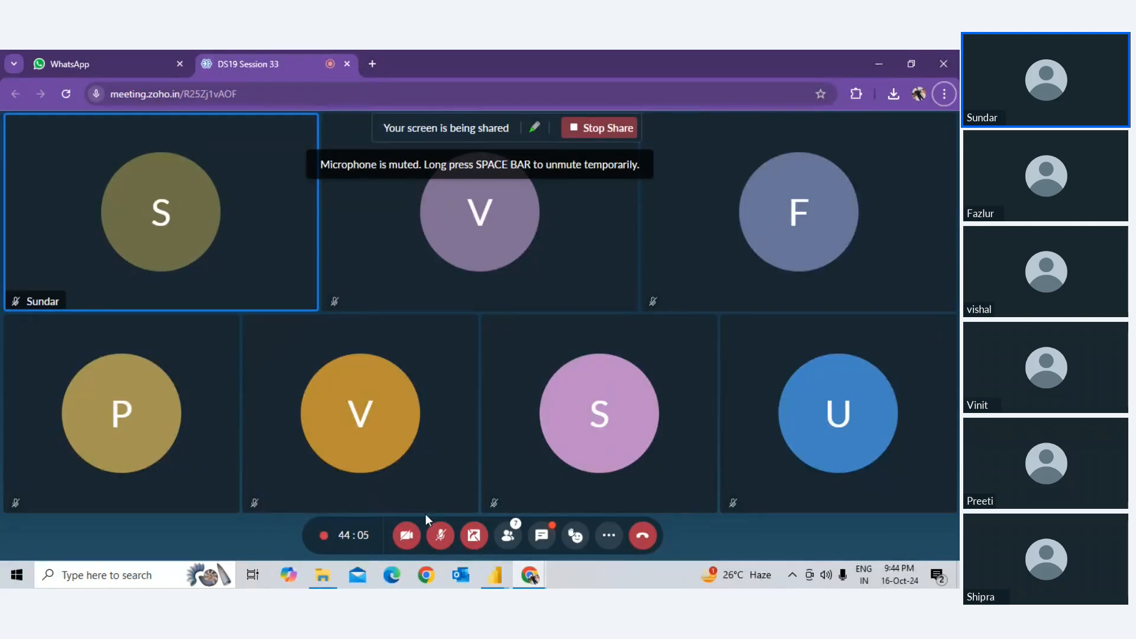
key("alt+Tab")
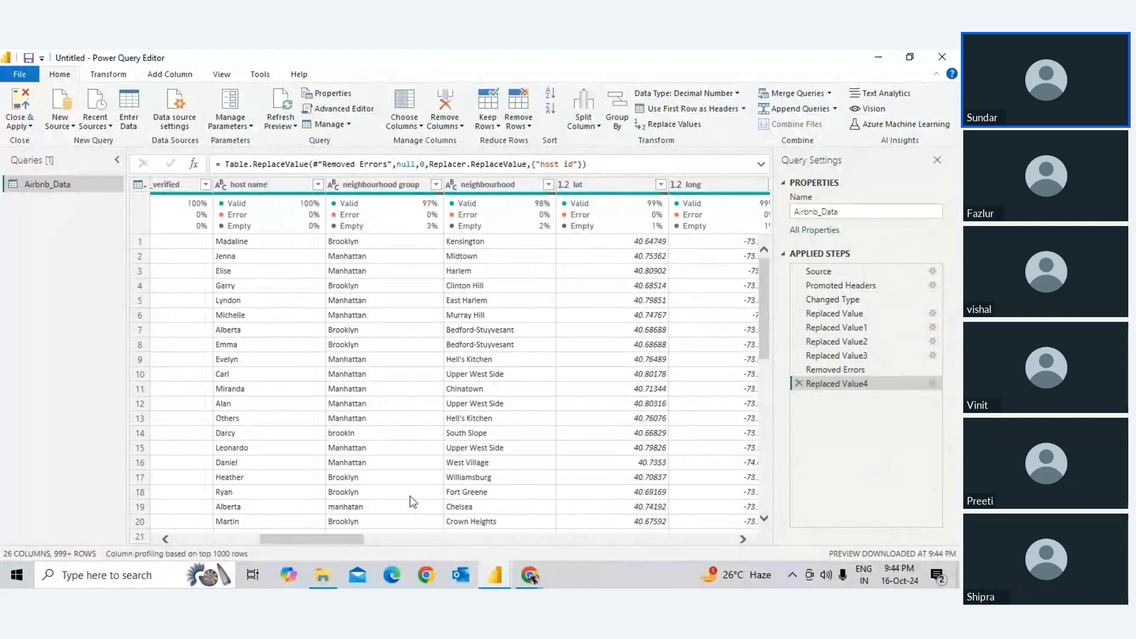
key("alt+Tab")
left_click(440, 535)
key("alt+Tab")
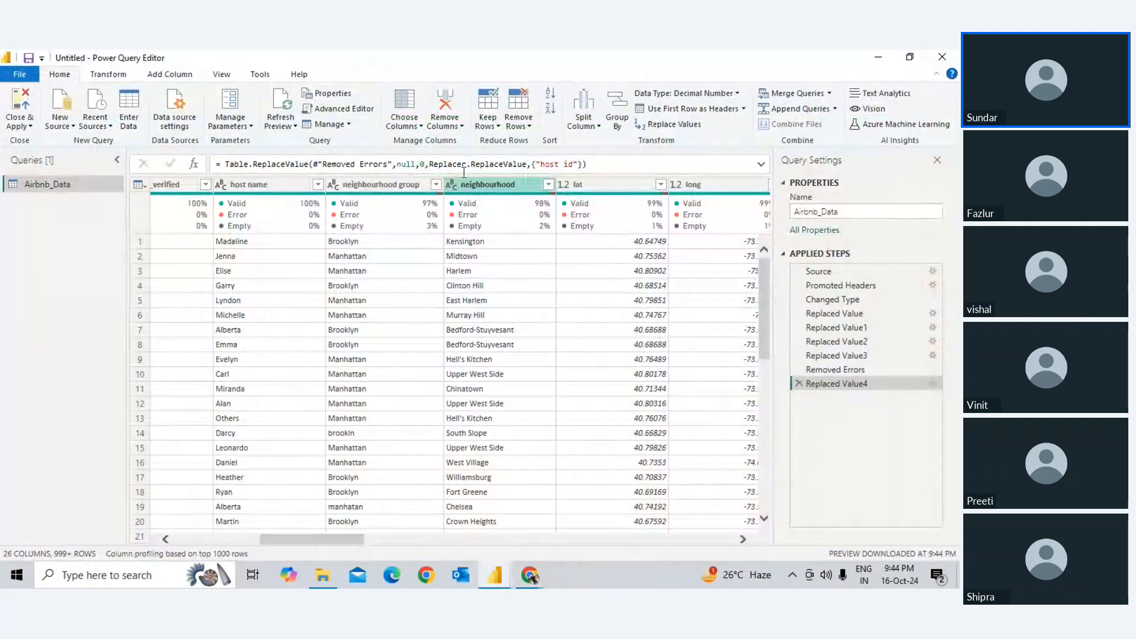
Step: Review the distinct values in the neighbourhood group column's filter list
left_click(436, 183)
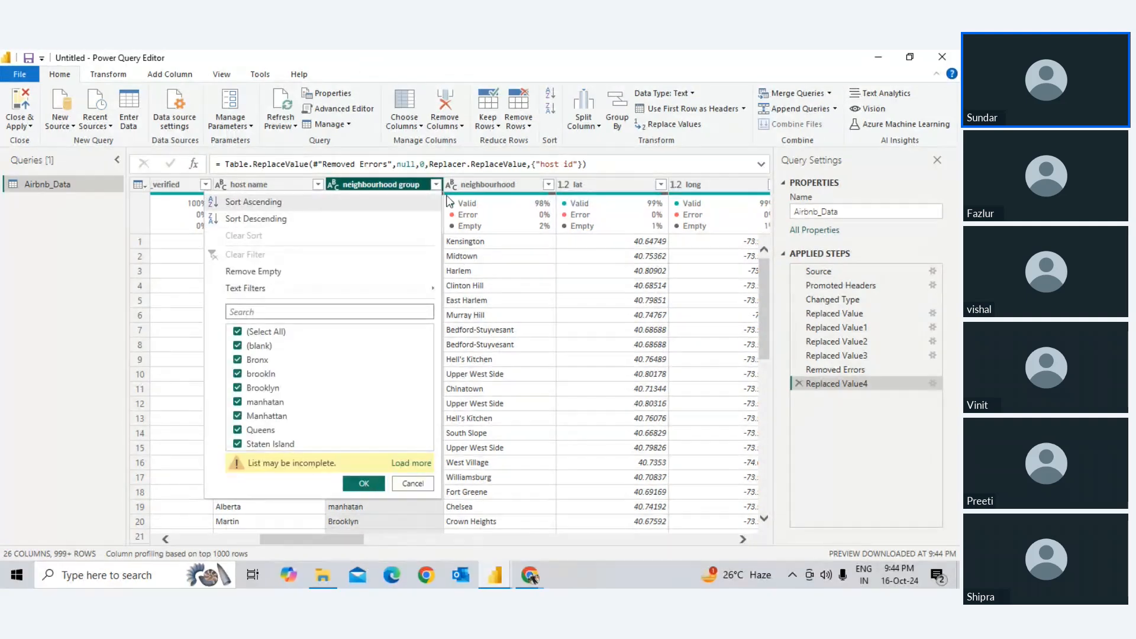
left_click(412, 483)
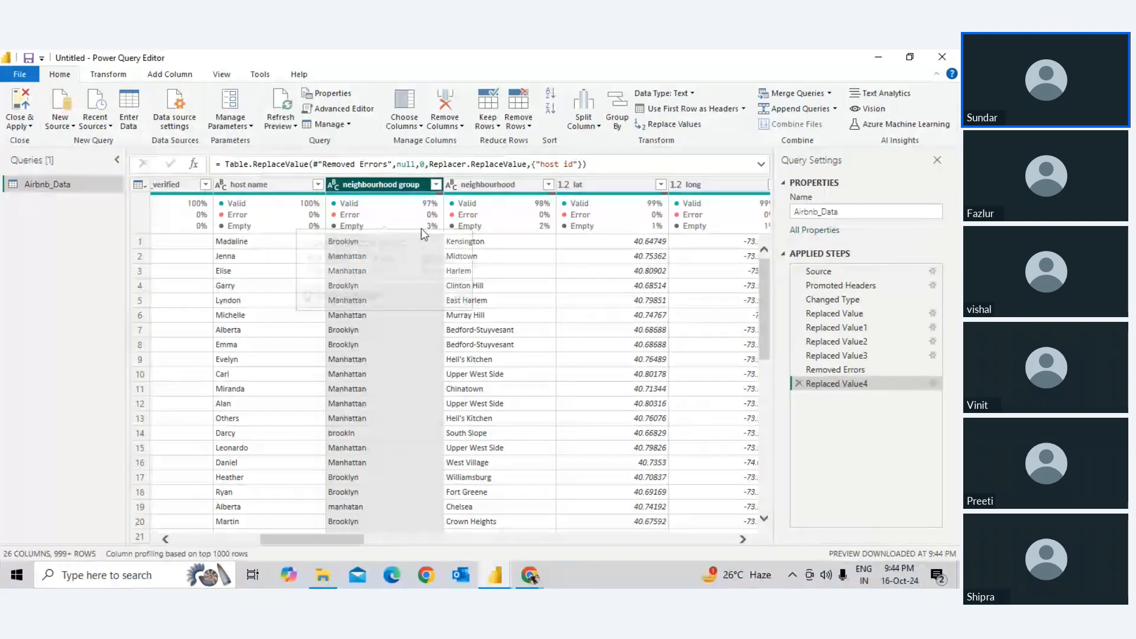
left_click(435, 185)
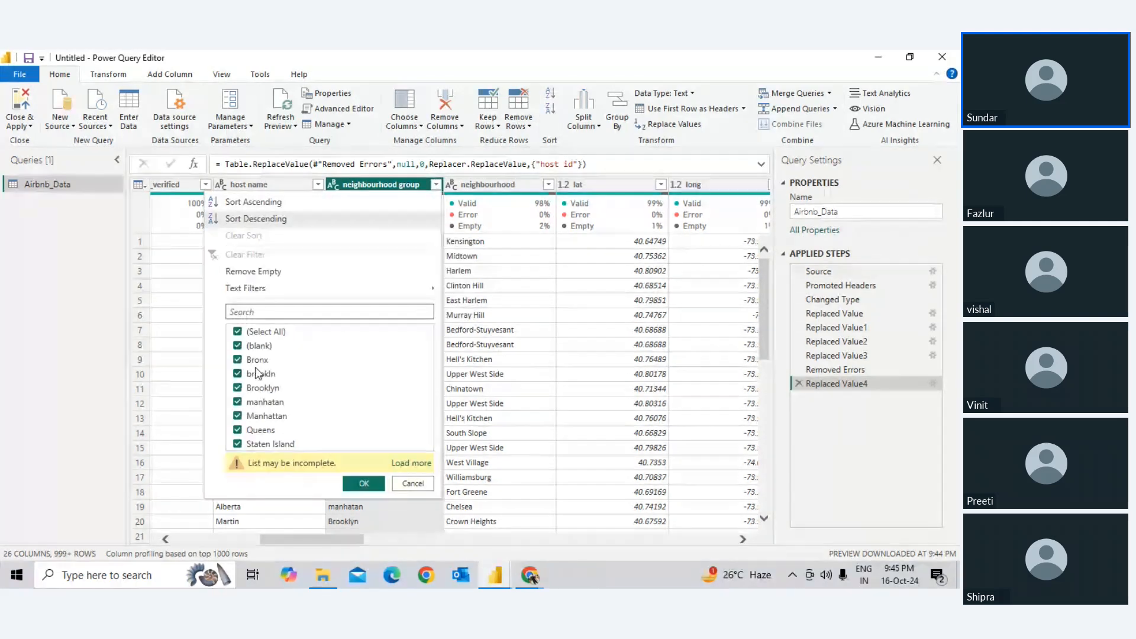
left_click(389, 181)
right_click(389, 181)
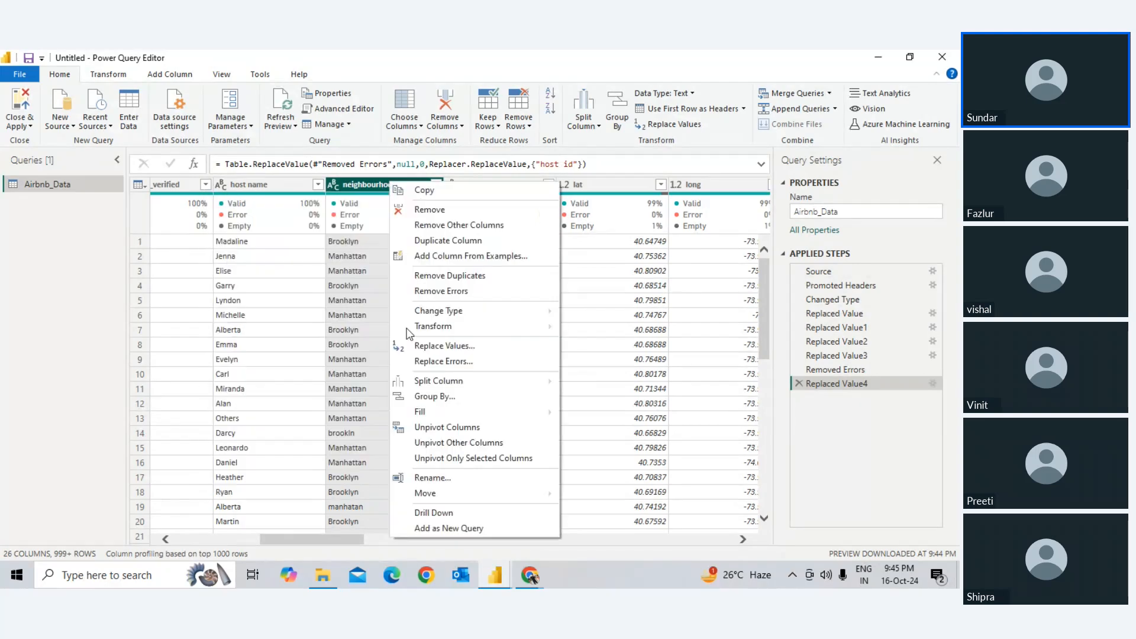
left_click(445, 345)
key("Escape")
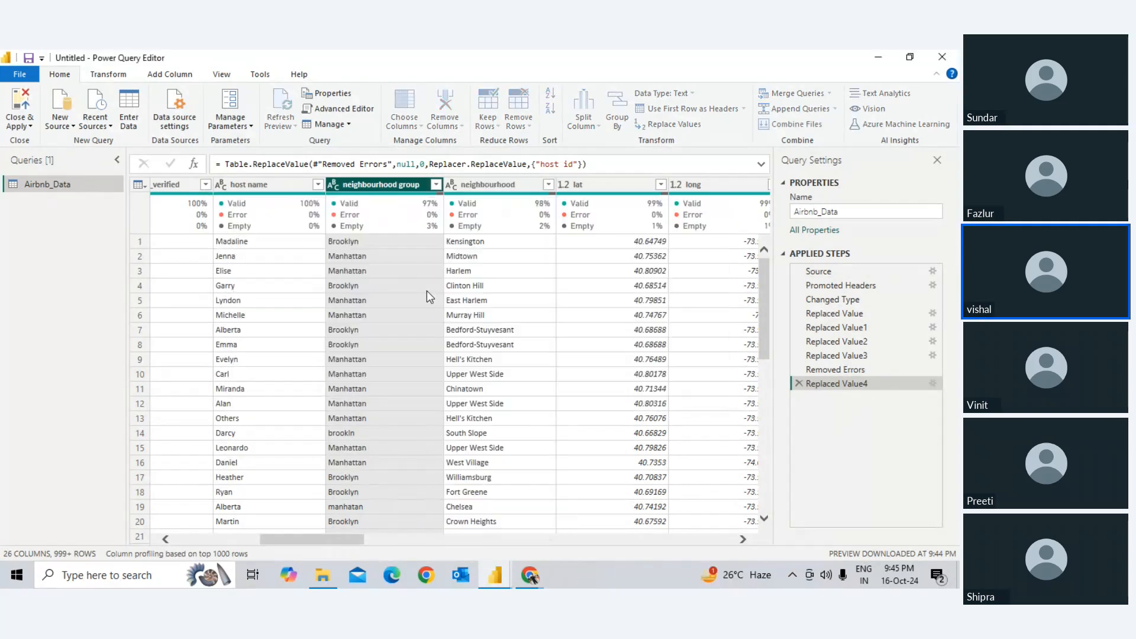
Step: Filter the neighbourhood group column so that only the (blank) rows are kept
left_click(436, 184)
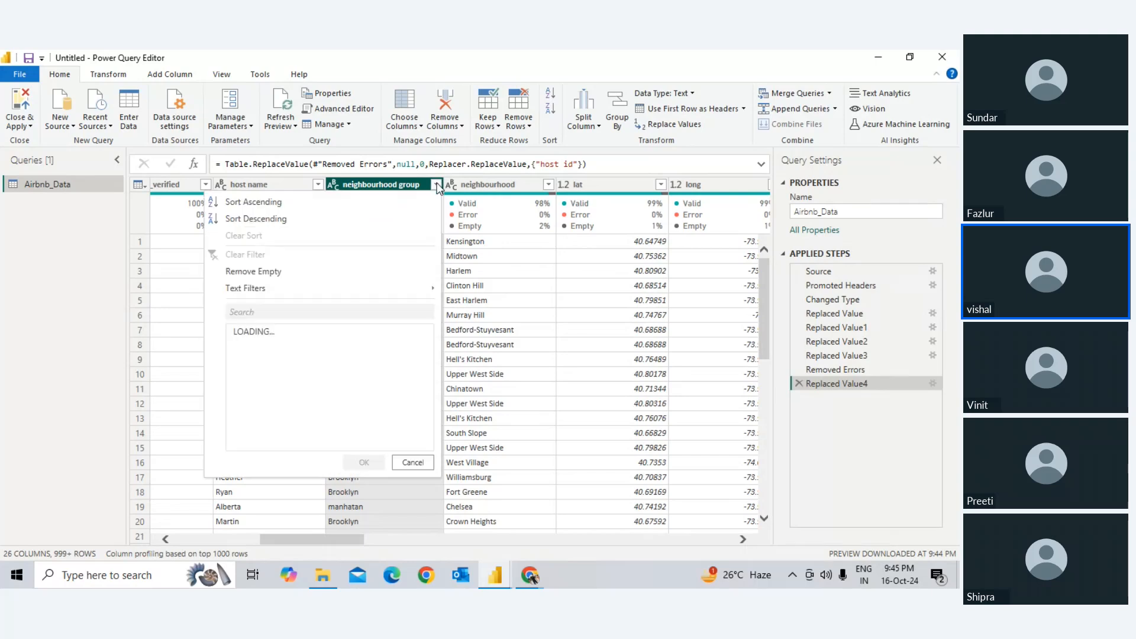
left_click(253, 332)
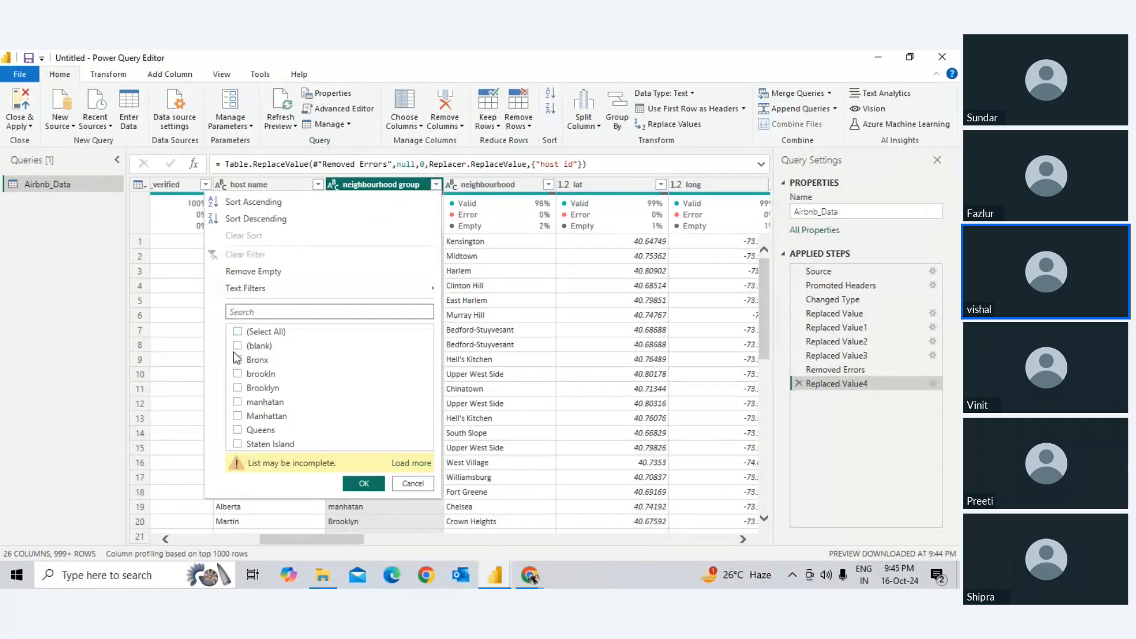
left_click(238, 346)
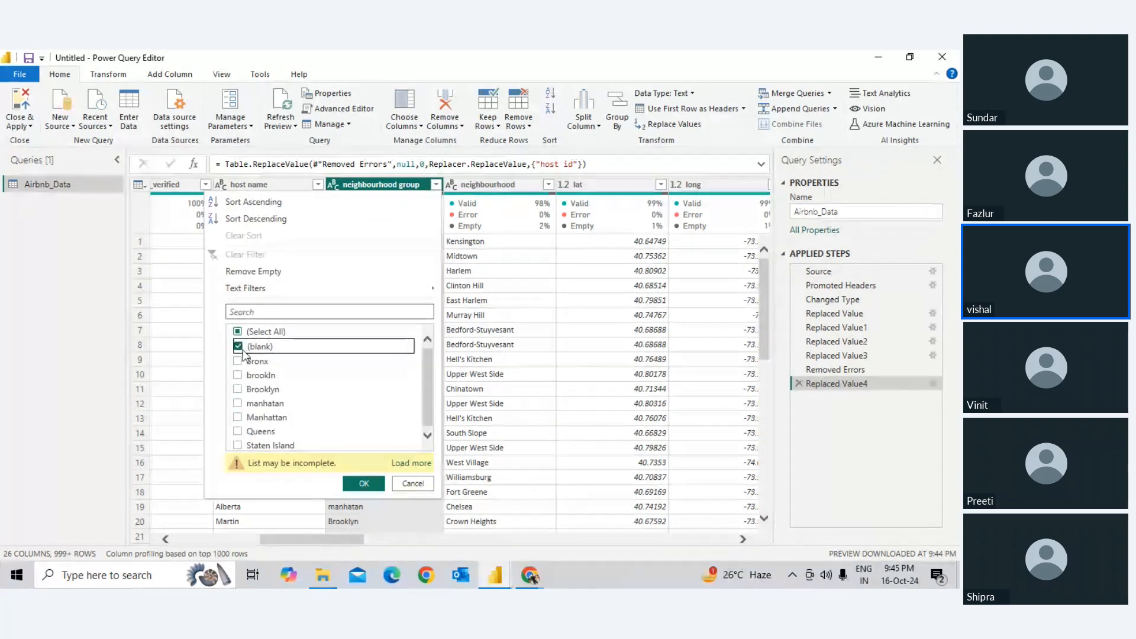
left_click(362, 482)
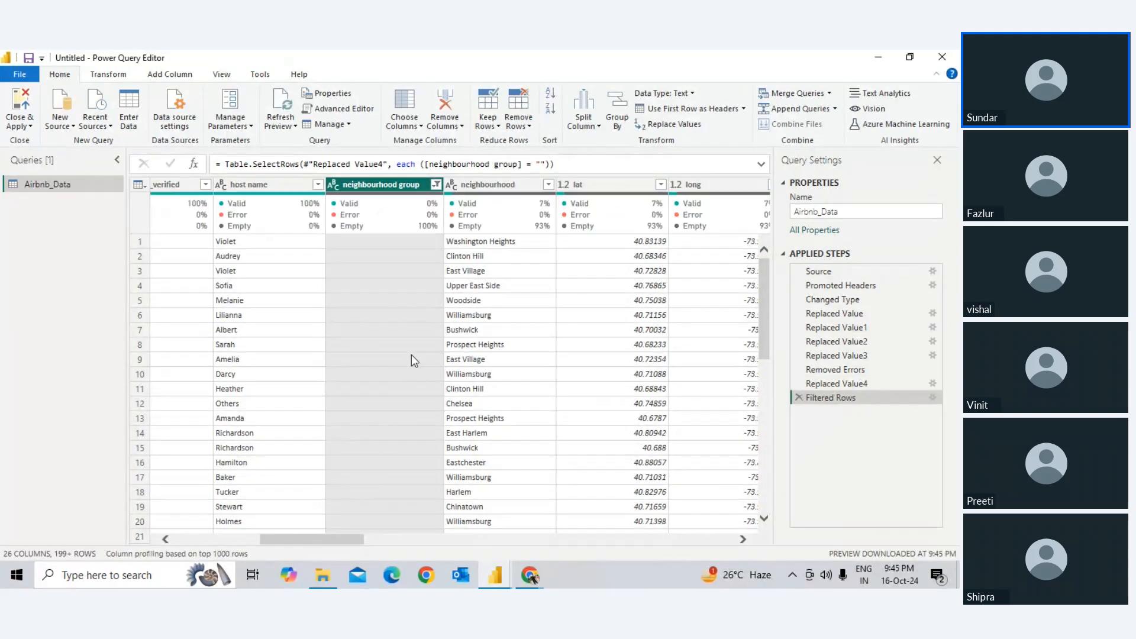
Step: Examine the rows with a blank neighbourhood group, comparing their host, neighbourhood and coordinate columns
scroll(479, 292, "down", 2)
scroll(480, 295, "down", 5)
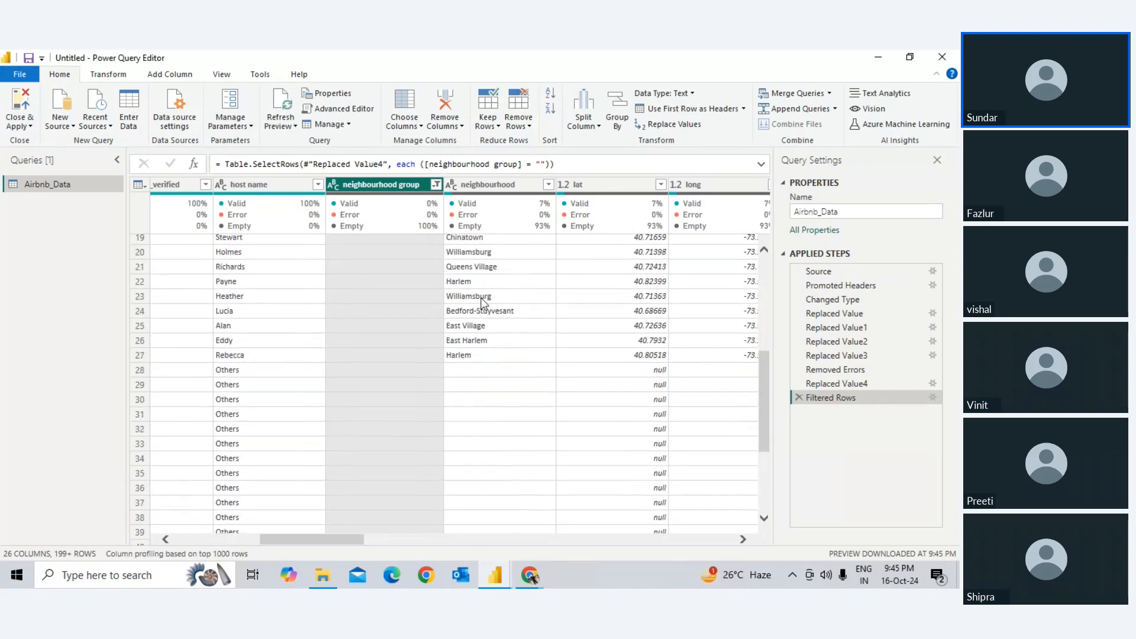
scroll(481, 300, "up", 5)
scroll(483, 307, "down", 9)
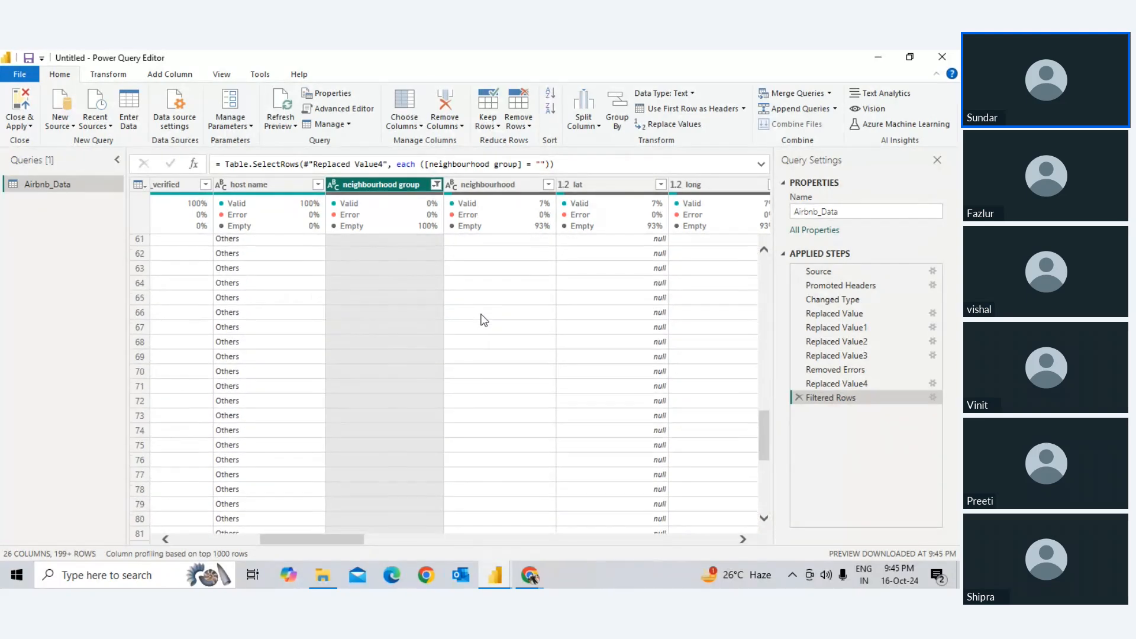
scroll(484, 319, "up", 10)
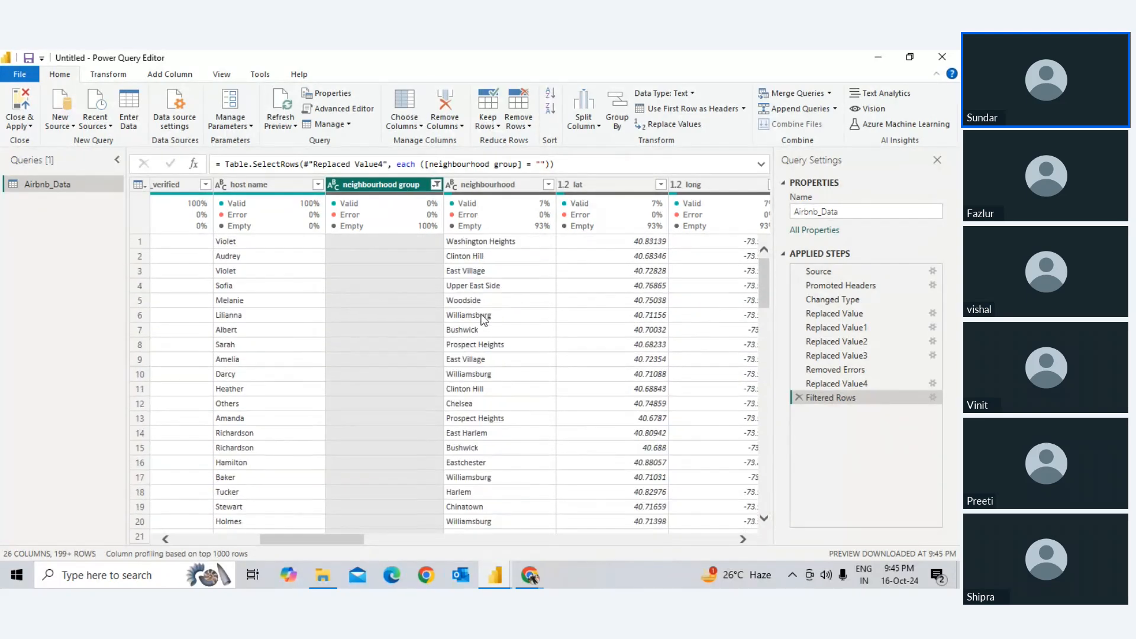
left_click_drag(340, 542, 190, 533)
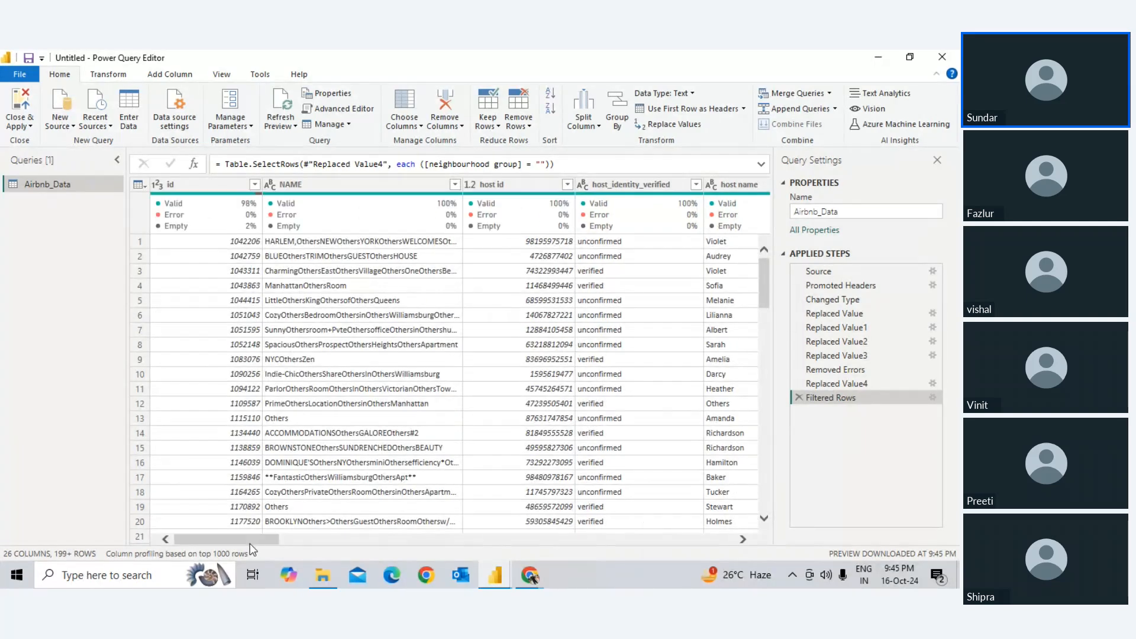
scroll(246, 538, "right", 3)
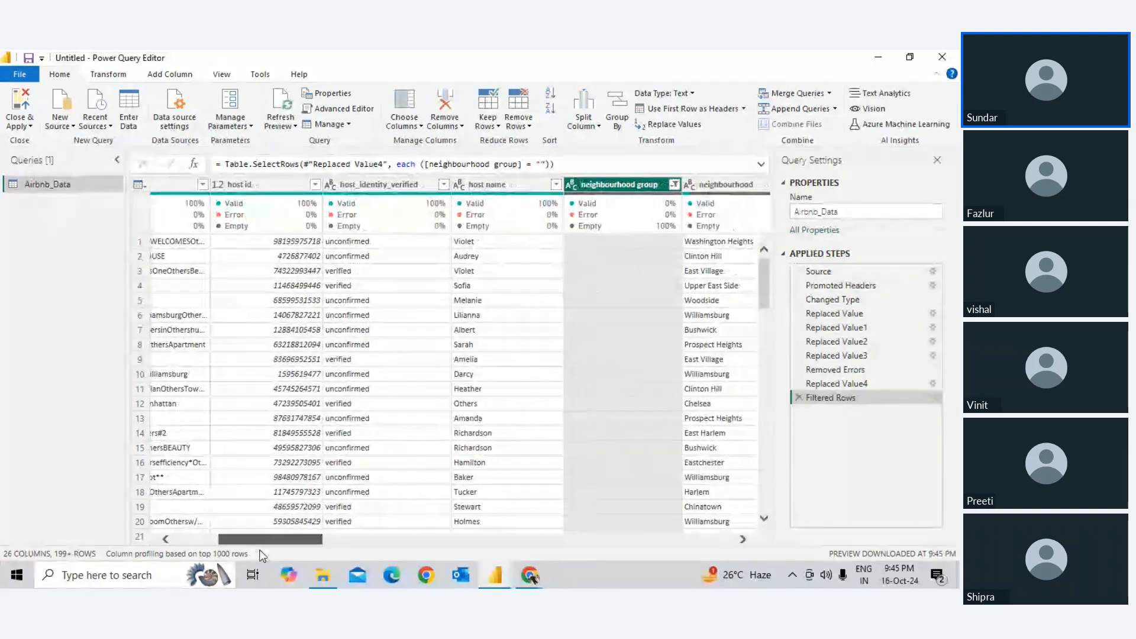
scroll(263, 553, "right", 4)
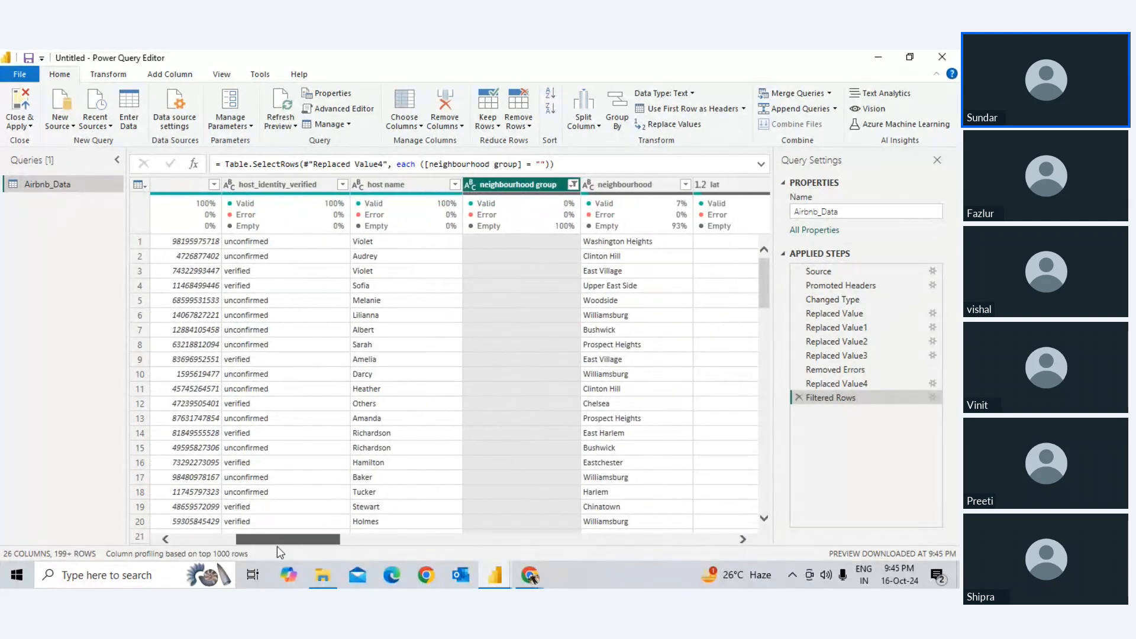
Step: Recheck the id, NAME, host, neighbourhood, lat and long columns of the rows whose neighbourhood group is blank
scroll(305, 551, "right", 3)
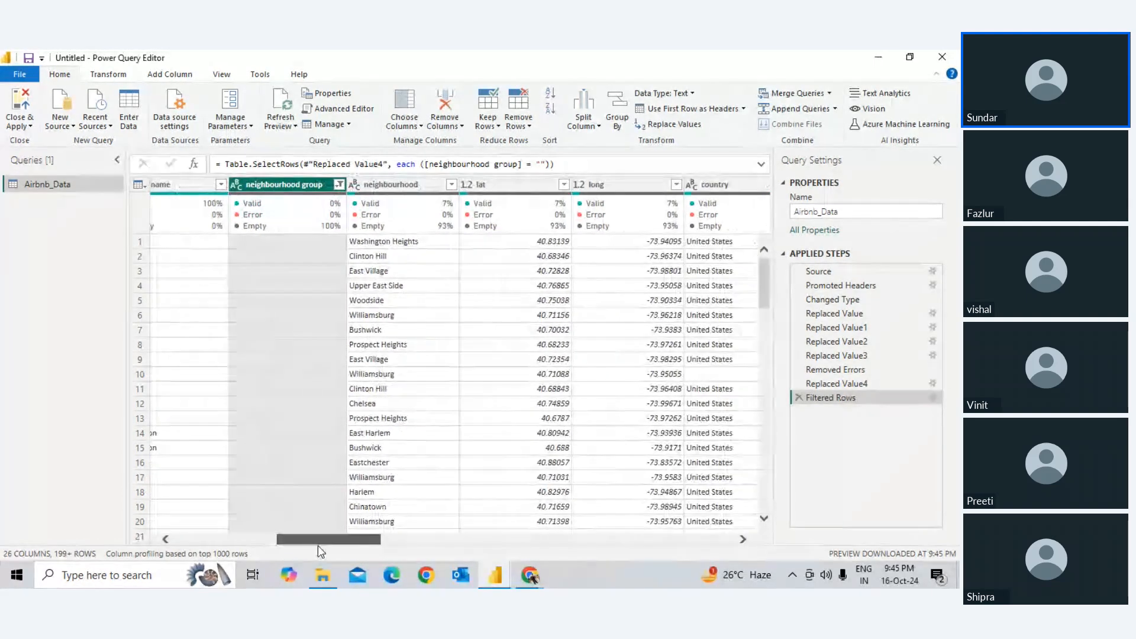
scroll(317, 550, "left", 1)
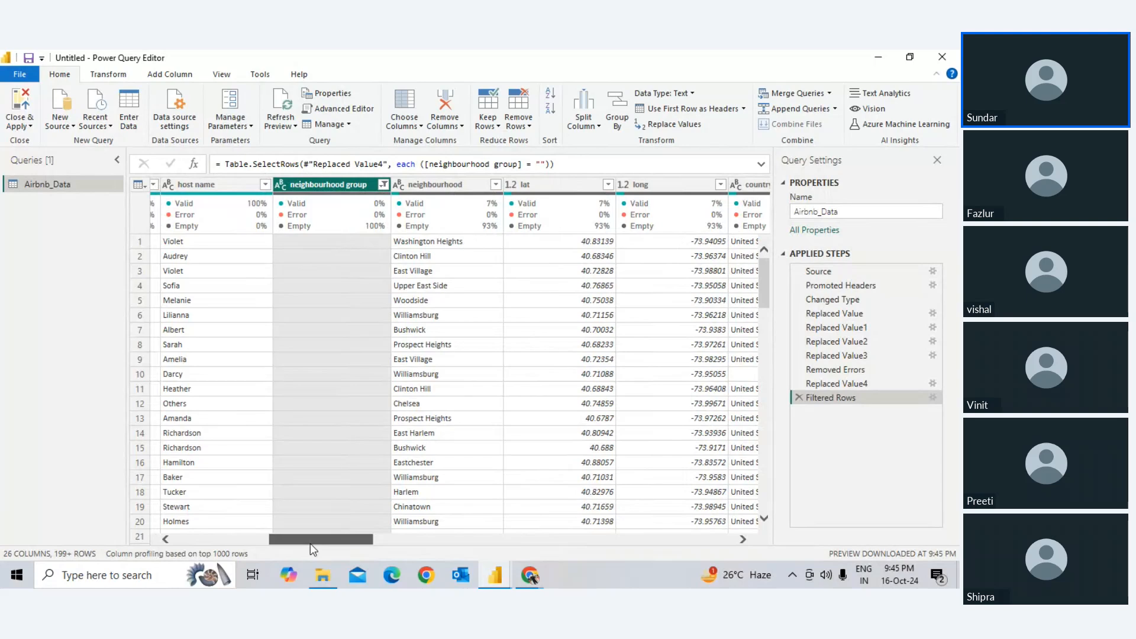
left_click_drag(310, 543, 301, 543)
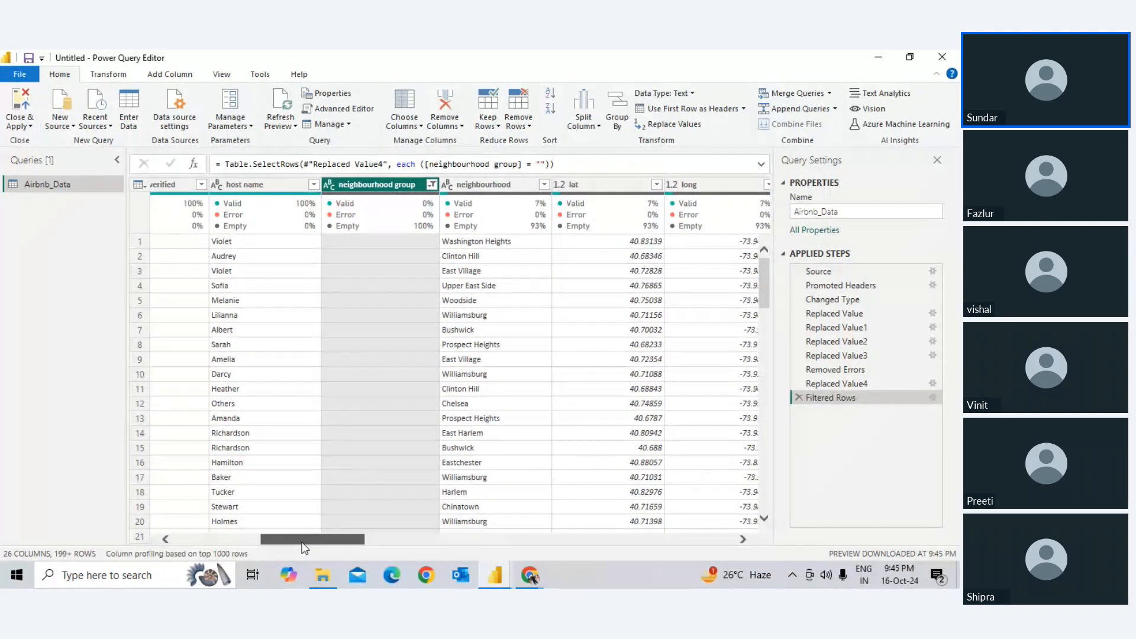
mouse_move(303, 543)
left_mouse_down()
mouse_move(204, 529)
mouse_move(187, 541)
mouse_move(303, 546)
mouse_move(294, 544)
left_mouse_up()
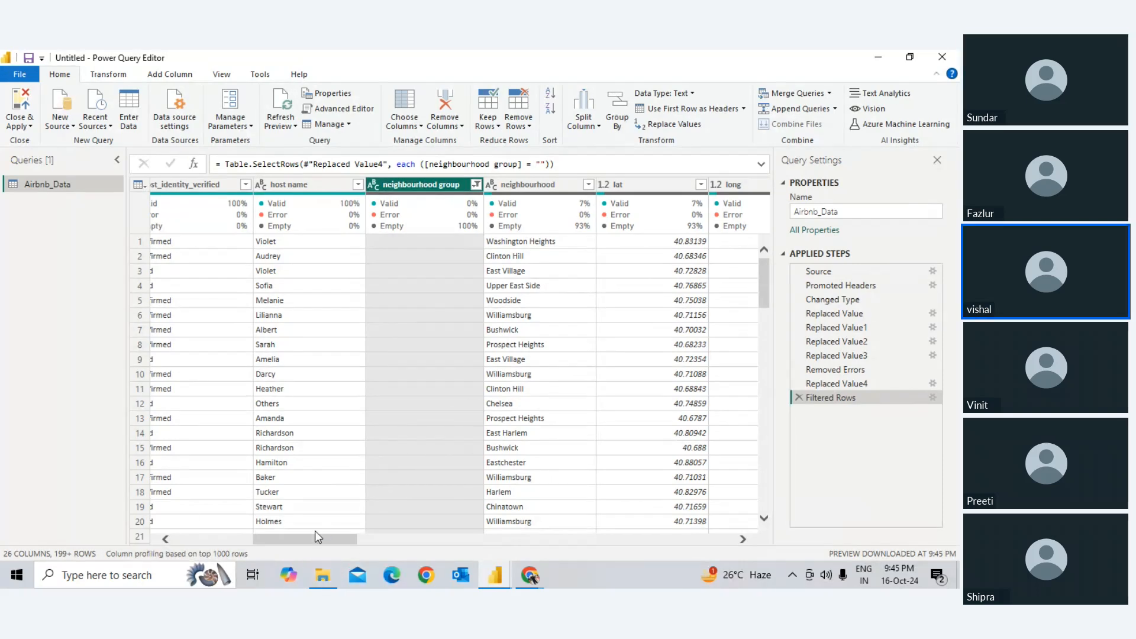
left_click_drag(310, 536, 216, 524)
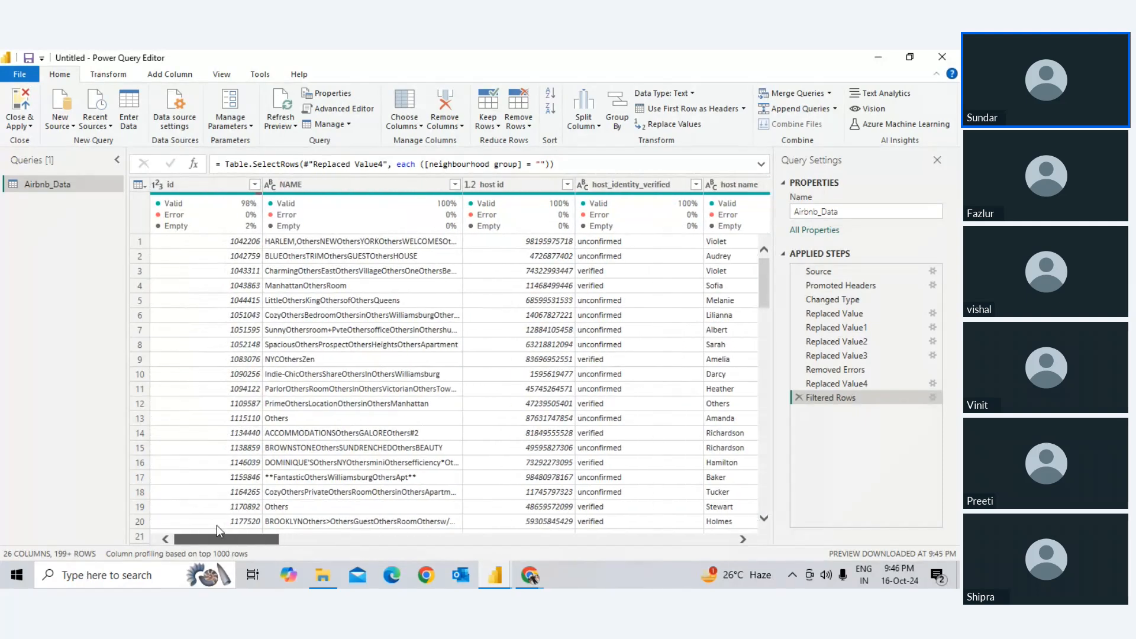
left_click_drag(216, 524, 313, 553)
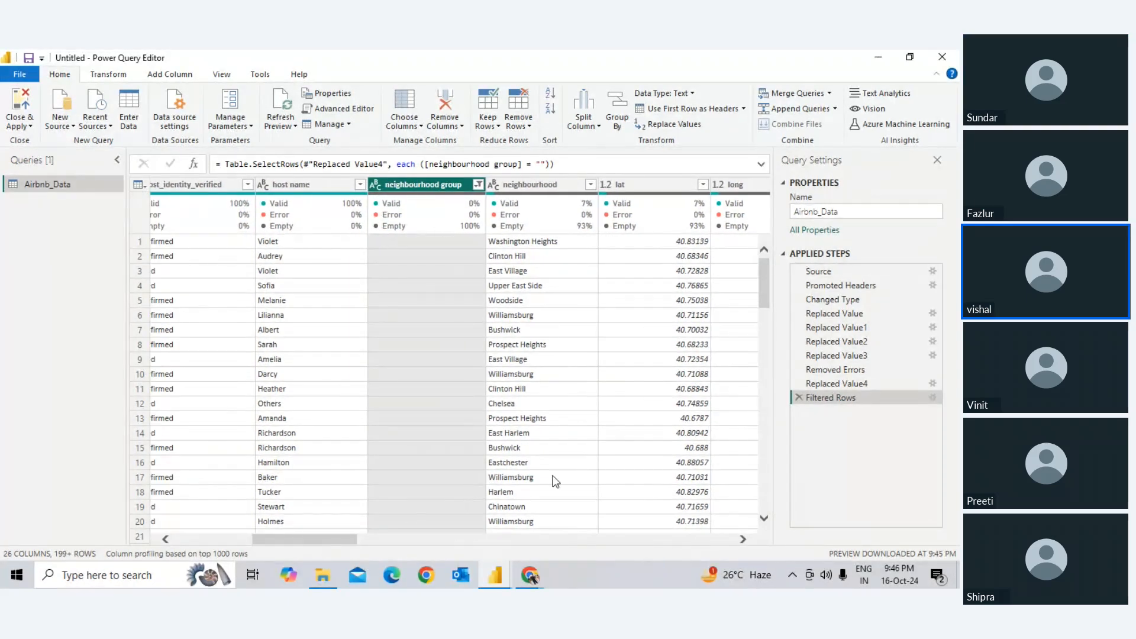
left_click(425, 241)
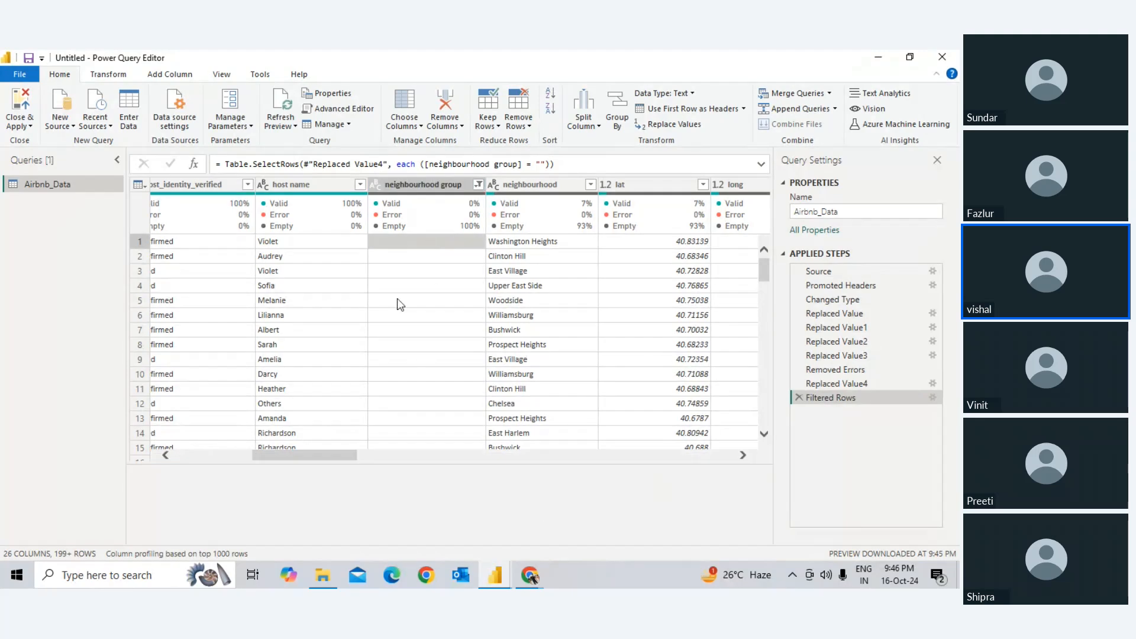
Step: Review the neighbourhood group filter values again and compare the first row's neighbourhood entry
left_click(477, 184)
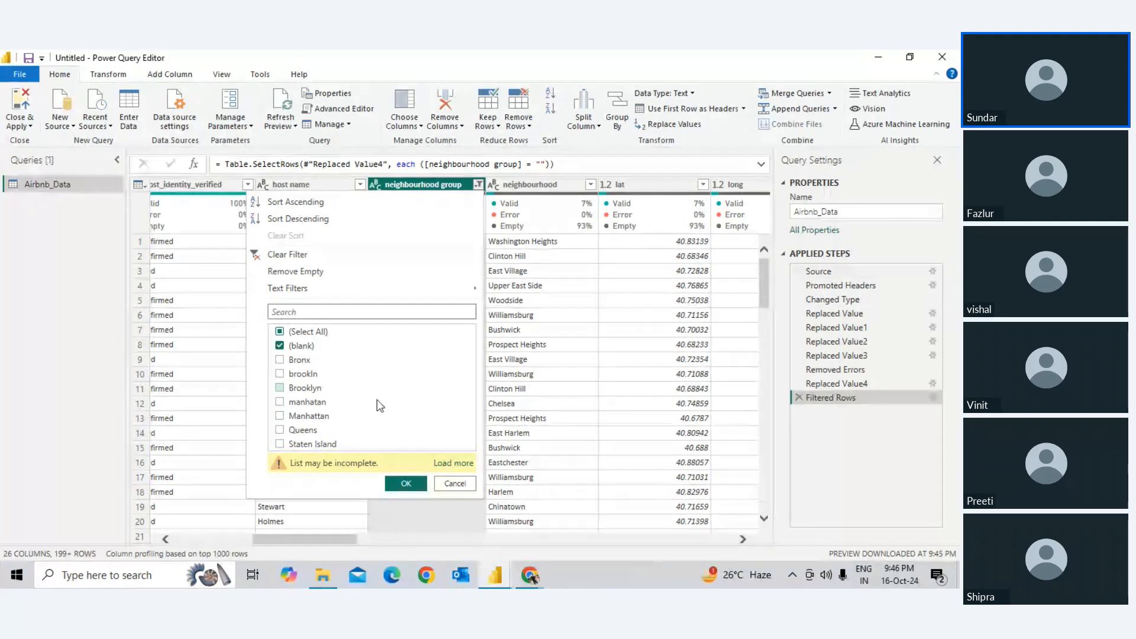
left_click(550, 225)
left_click(446, 228)
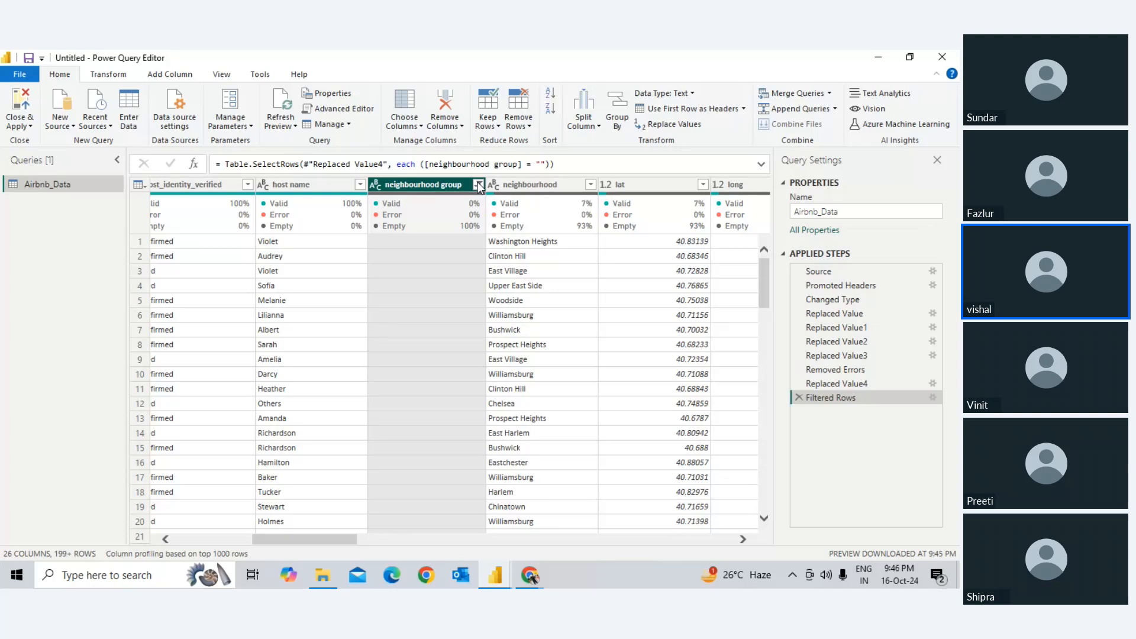
left_click(541, 246)
Step: Examine the country, country code, instant_bookable and cancellation_policy columns of the filtered rows for blank and null entries
left_click_drag(323, 455, 423, 457)
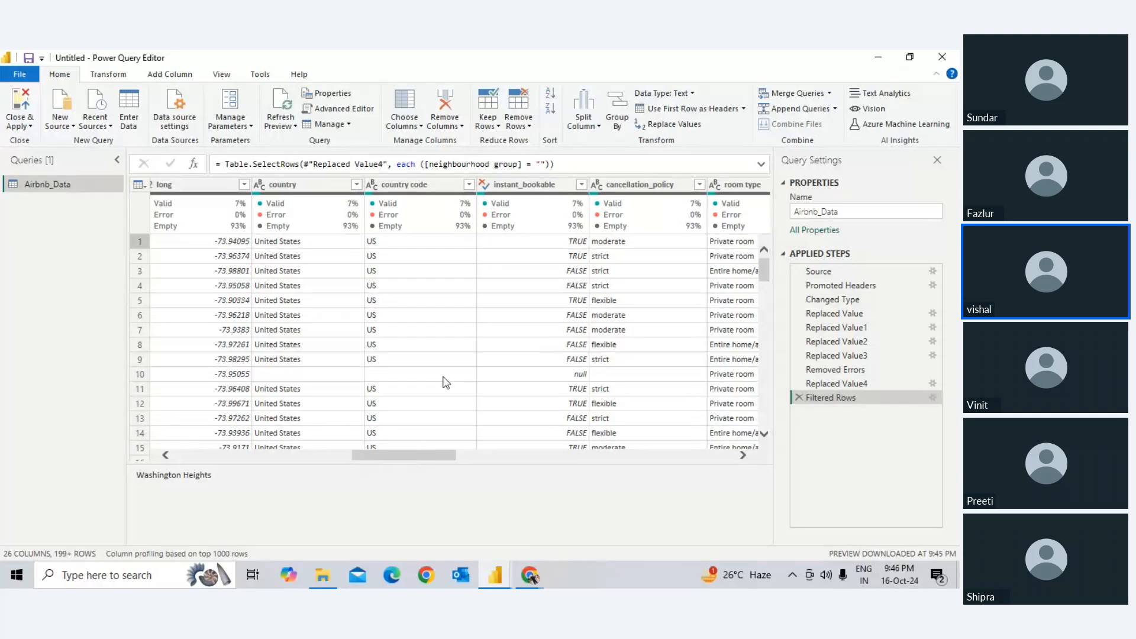
scroll(445, 383, "down", 10)
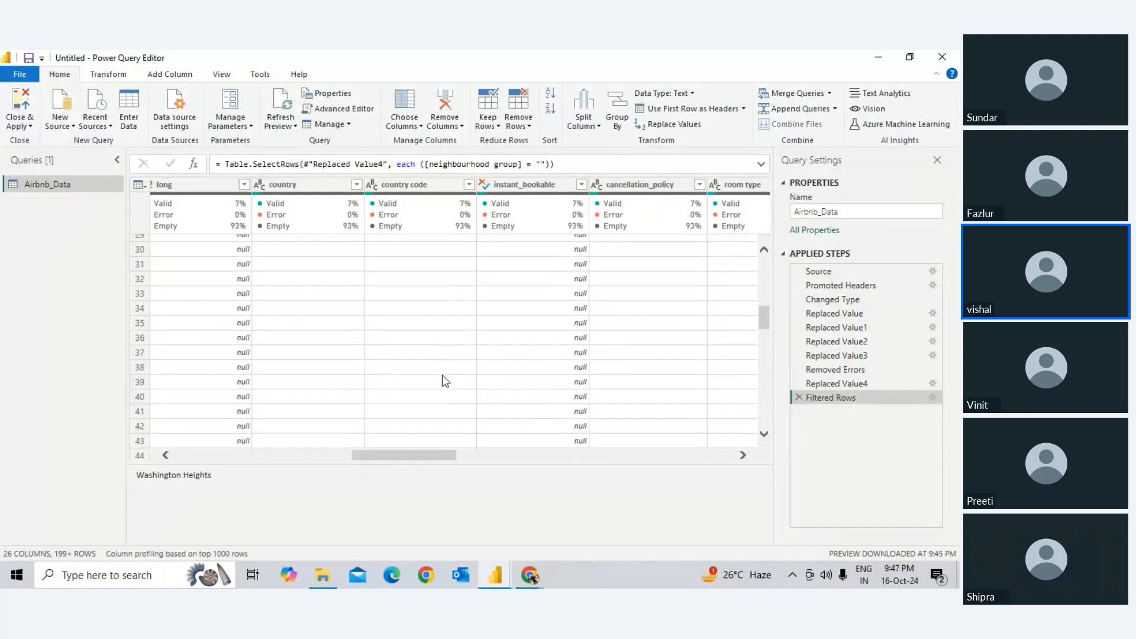
scroll(445, 381, "up", 3)
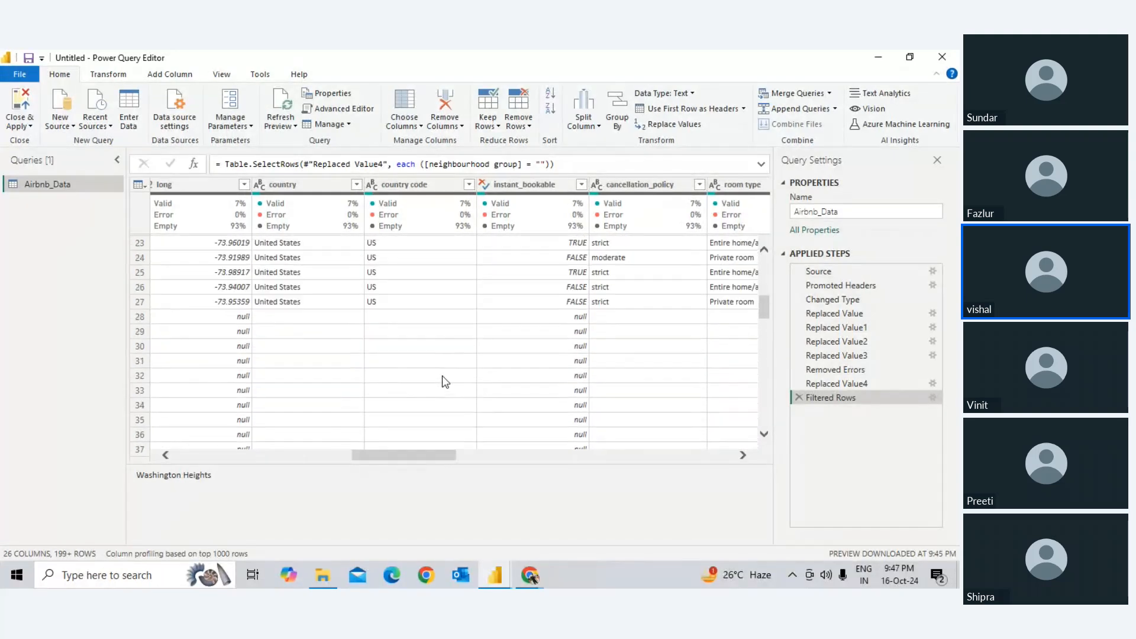
scroll(446, 382, "up", 8)
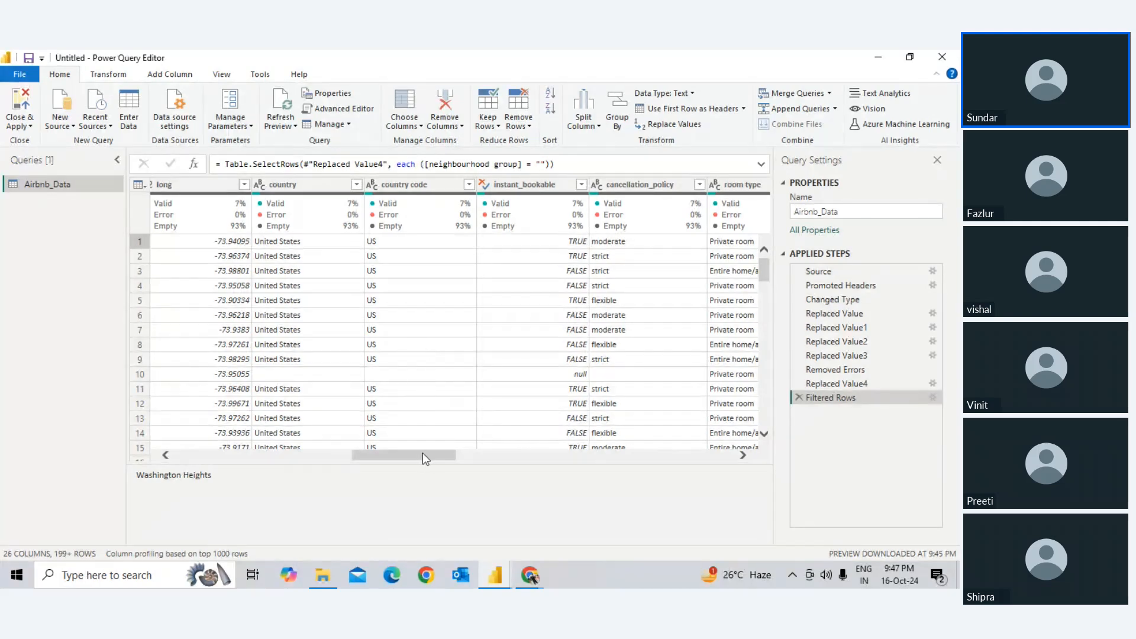
left_click_drag(420, 453, 337, 458)
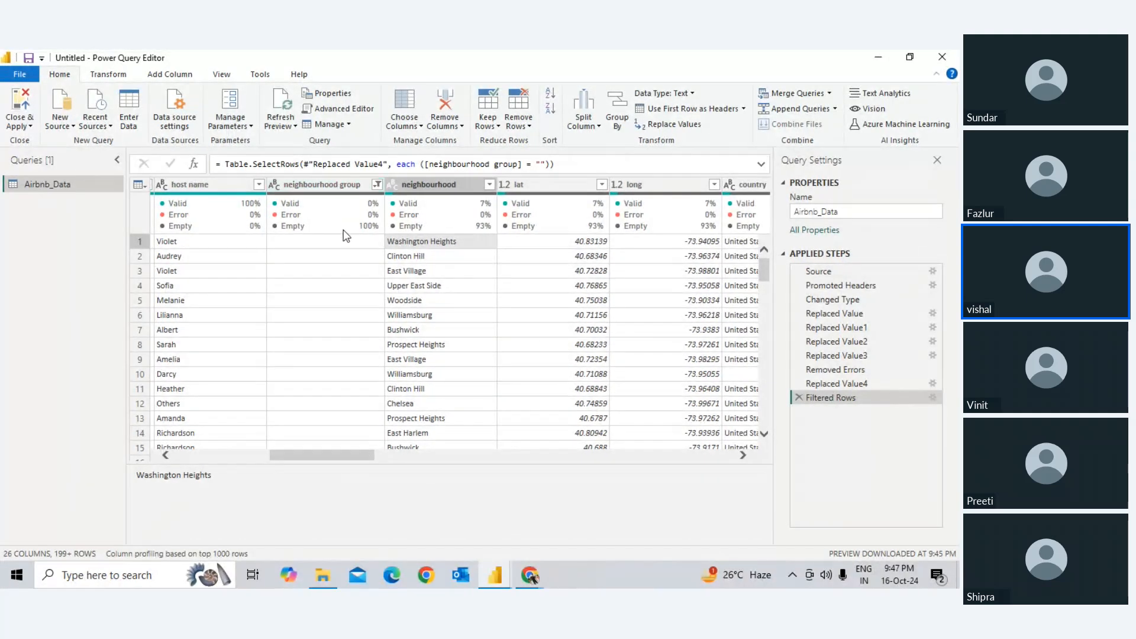
Step: Clear the filter on the neighbourhood group column so that all rows are included
mouse_move(356, 226)
left_click(321, 248)
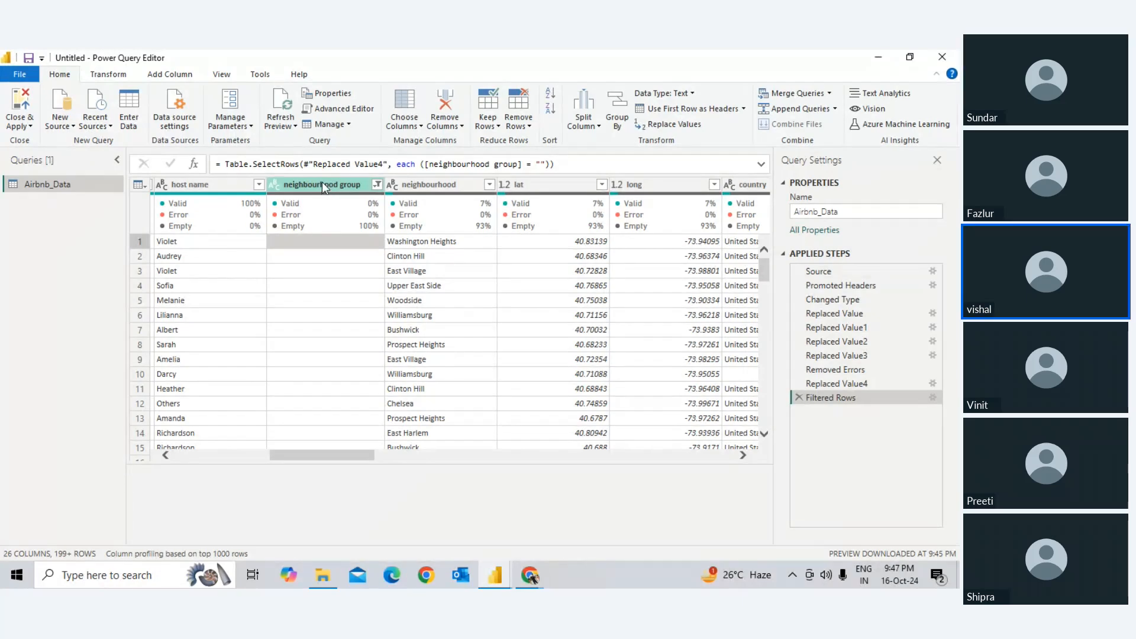
left_click(378, 185)
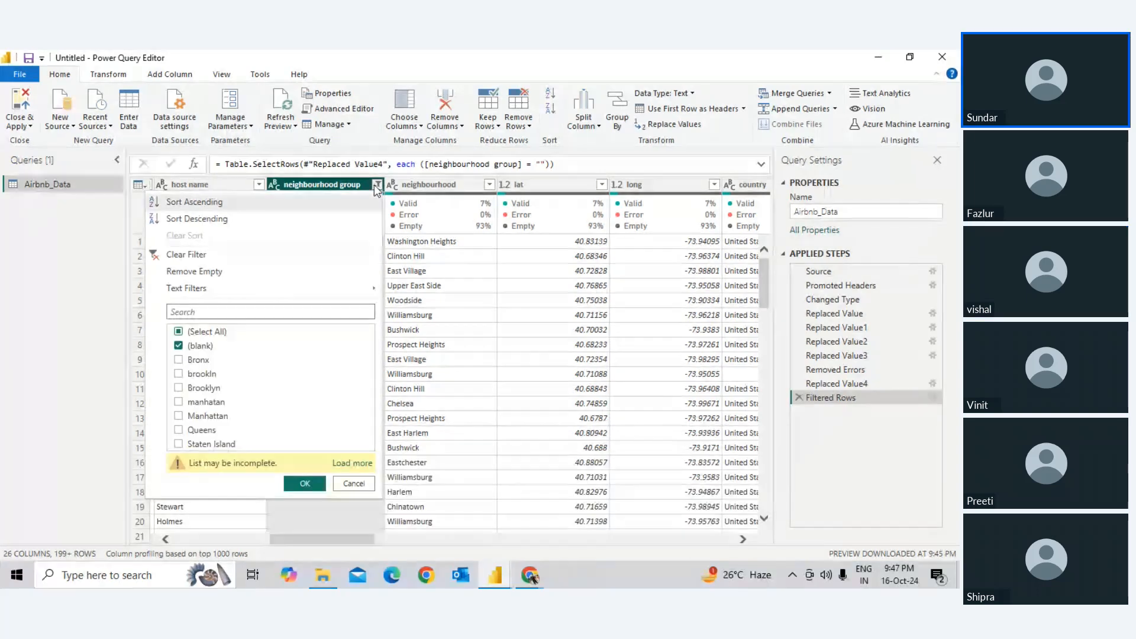
left_click(183, 254)
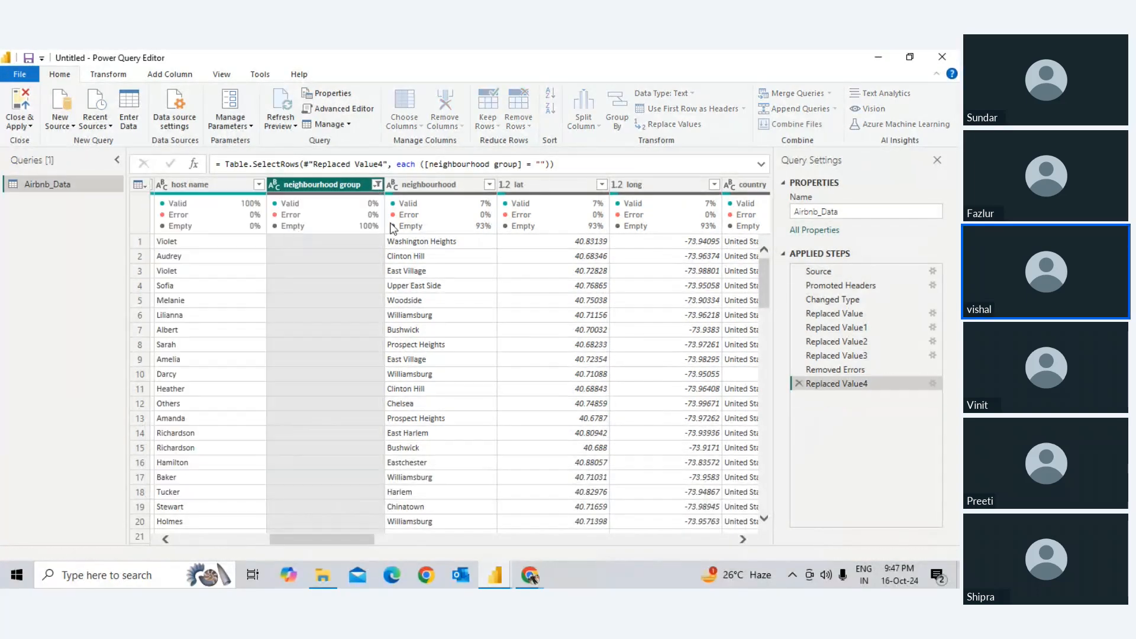
Step: Replace the blank values in the neighbourhood group column with "Unkown"
right_click(327, 179)
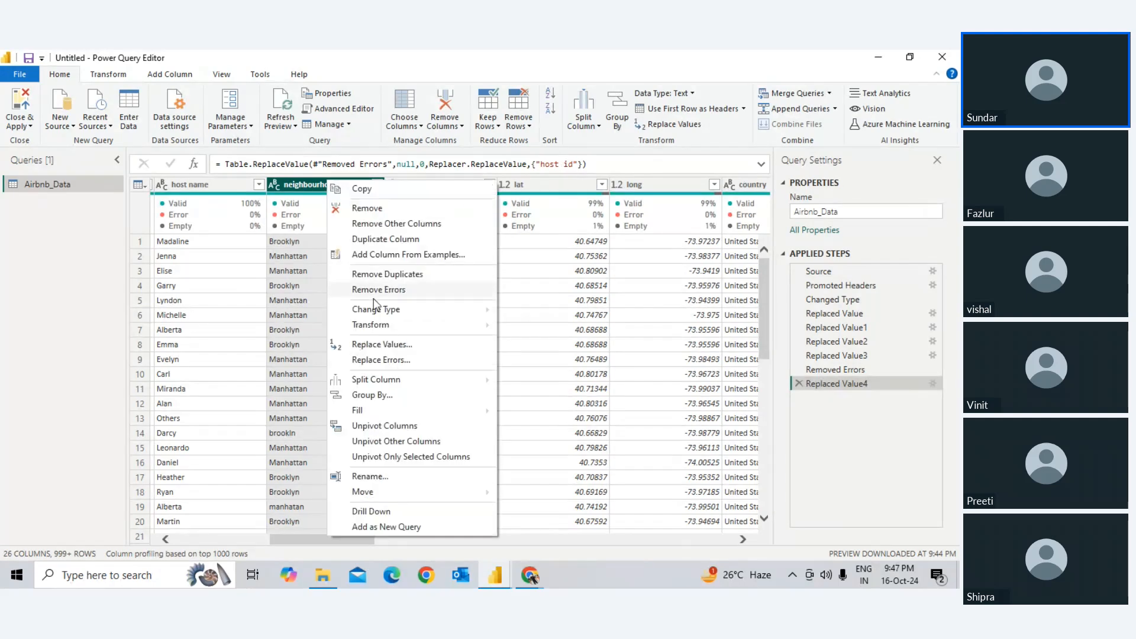
left_click(378, 344)
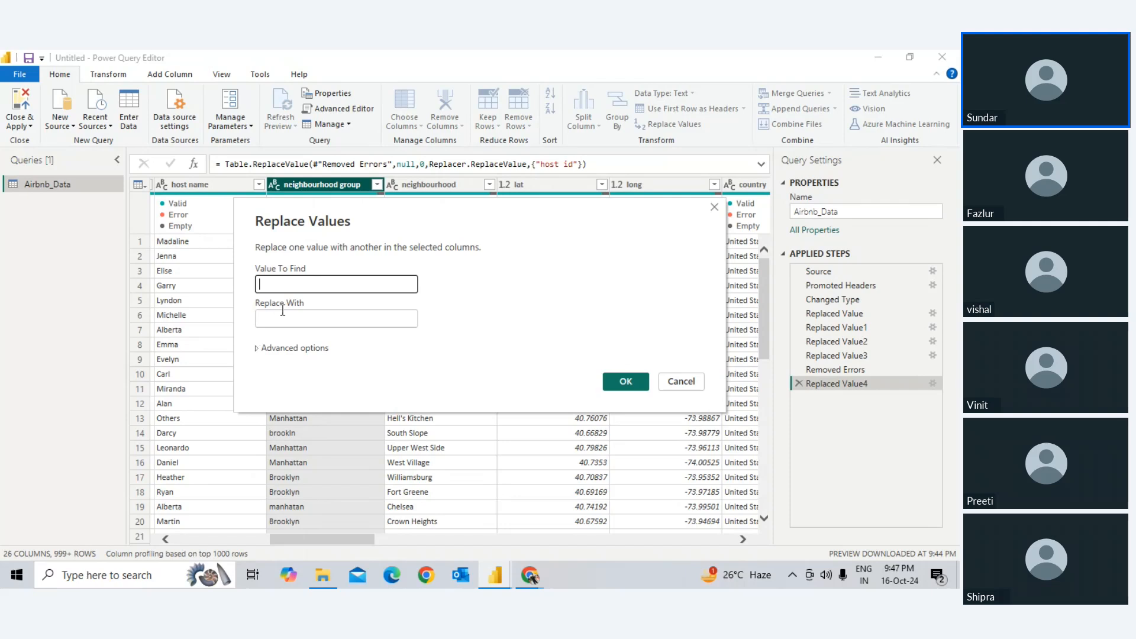
left_click(282, 319)
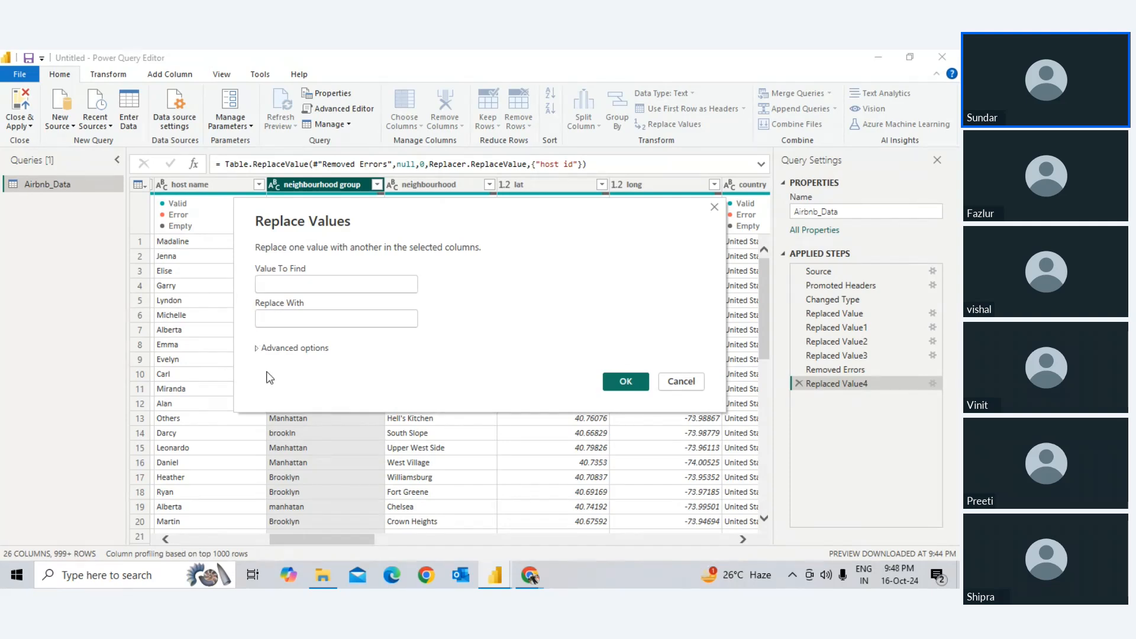
type("Un")
type("known")
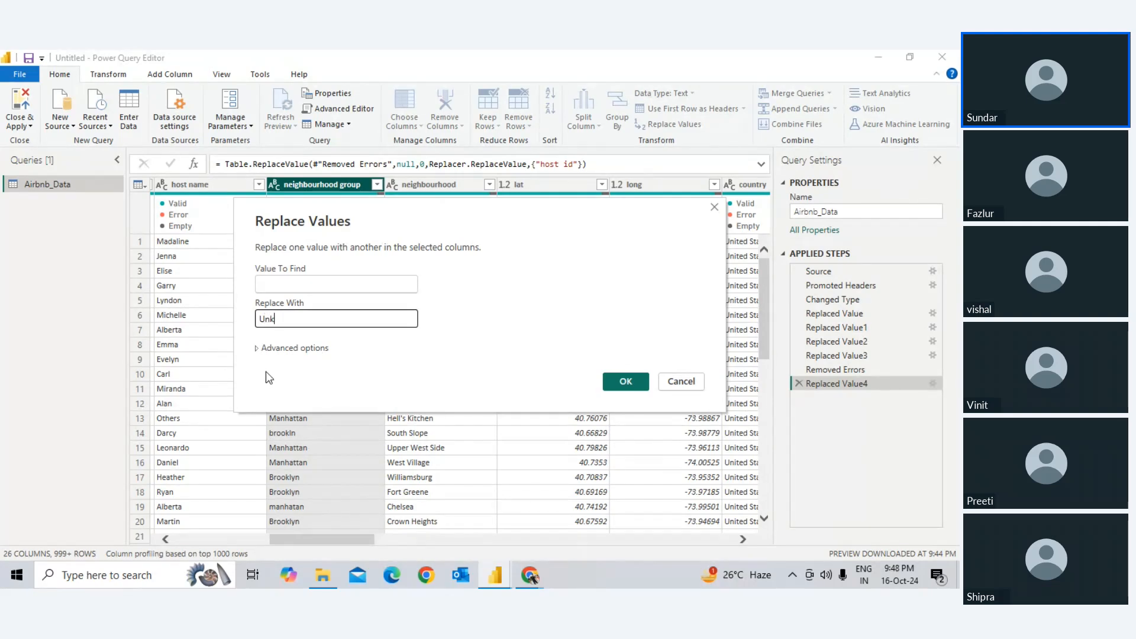
key("Return")
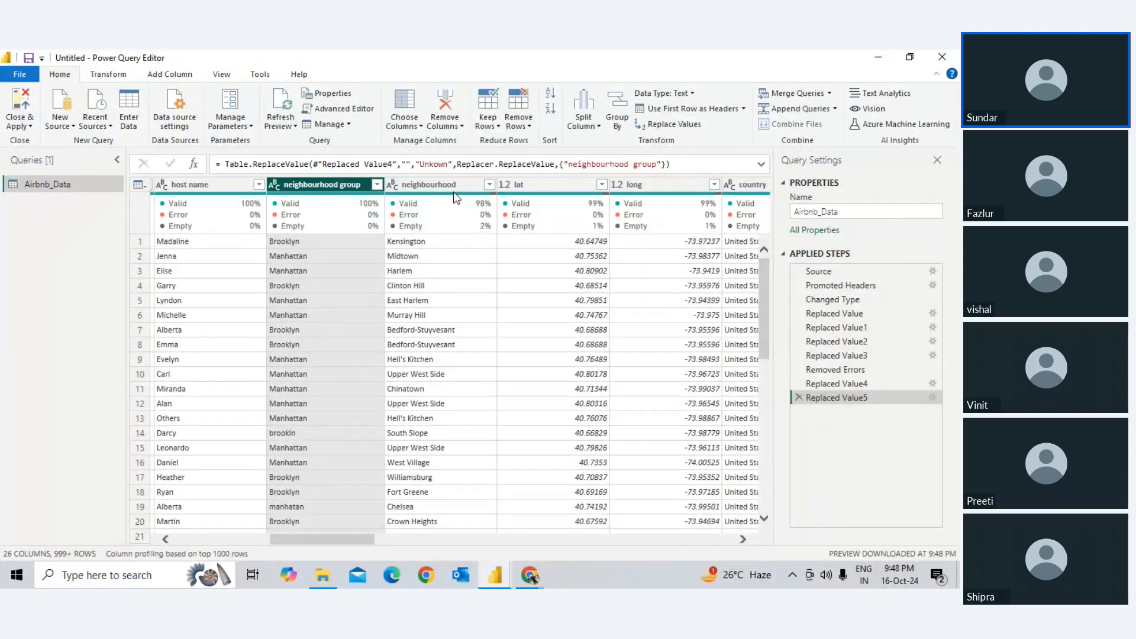
left_click(446, 182)
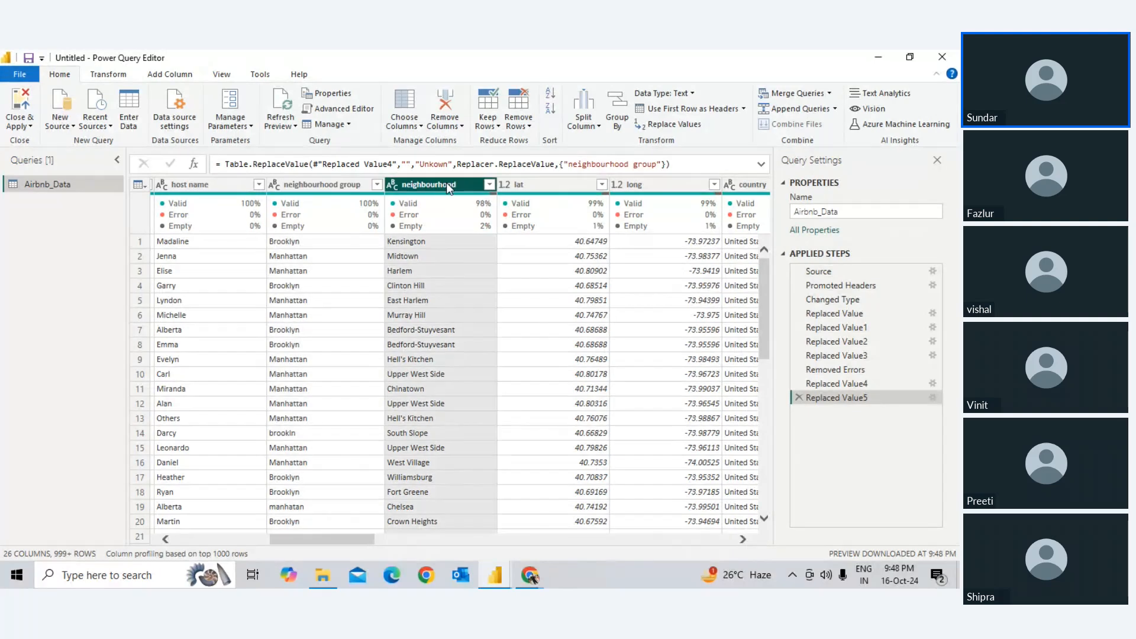
right_click(446, 182)
left_click(506, 278)
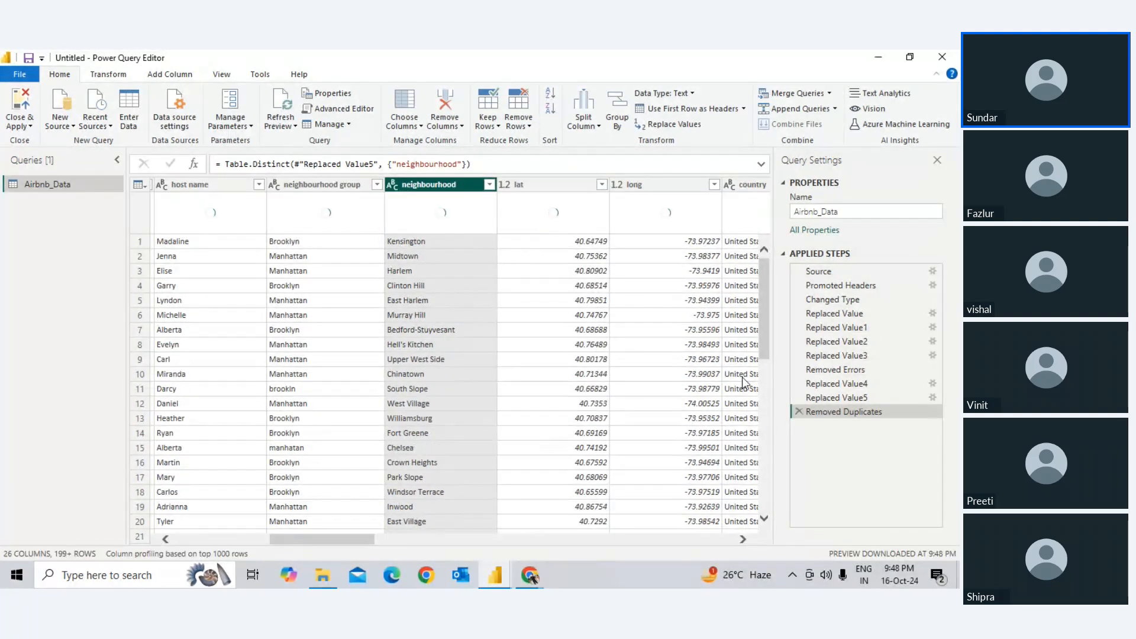
left_click(798, 412)
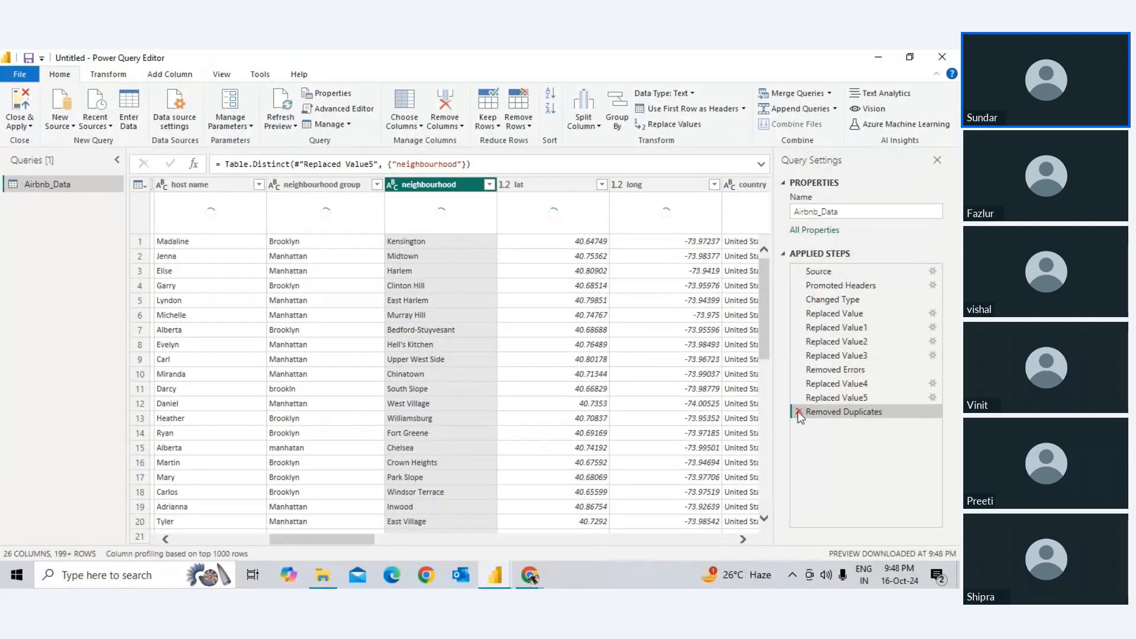
Step: Replace the blank values in the neighbourhood column with "Unkown"
right_click(435, 184)
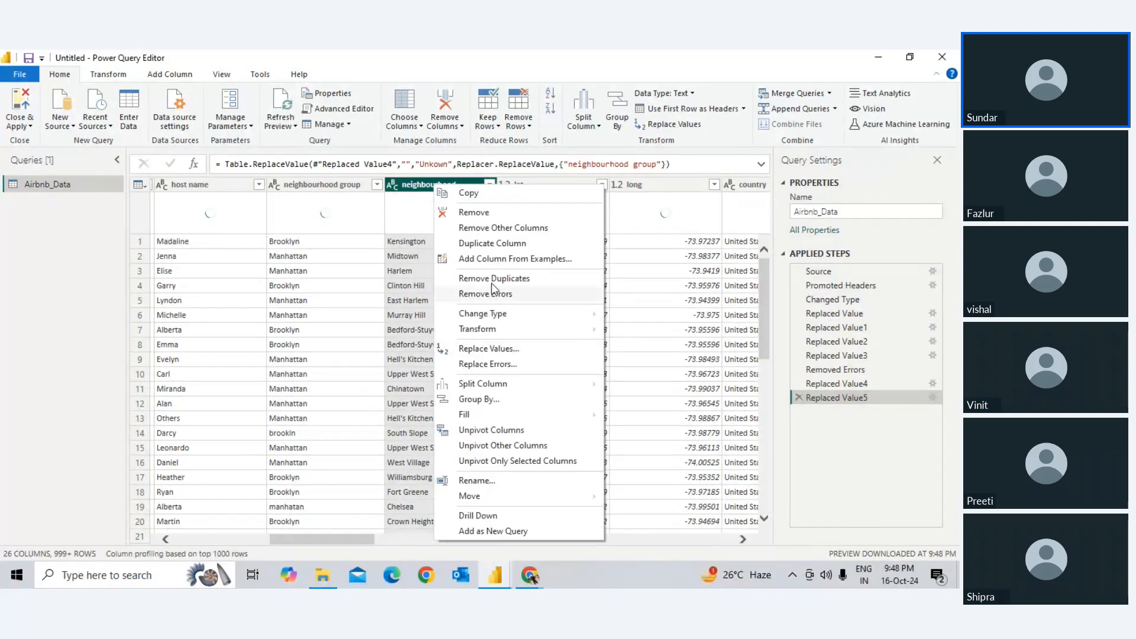
left_click(491, 349)
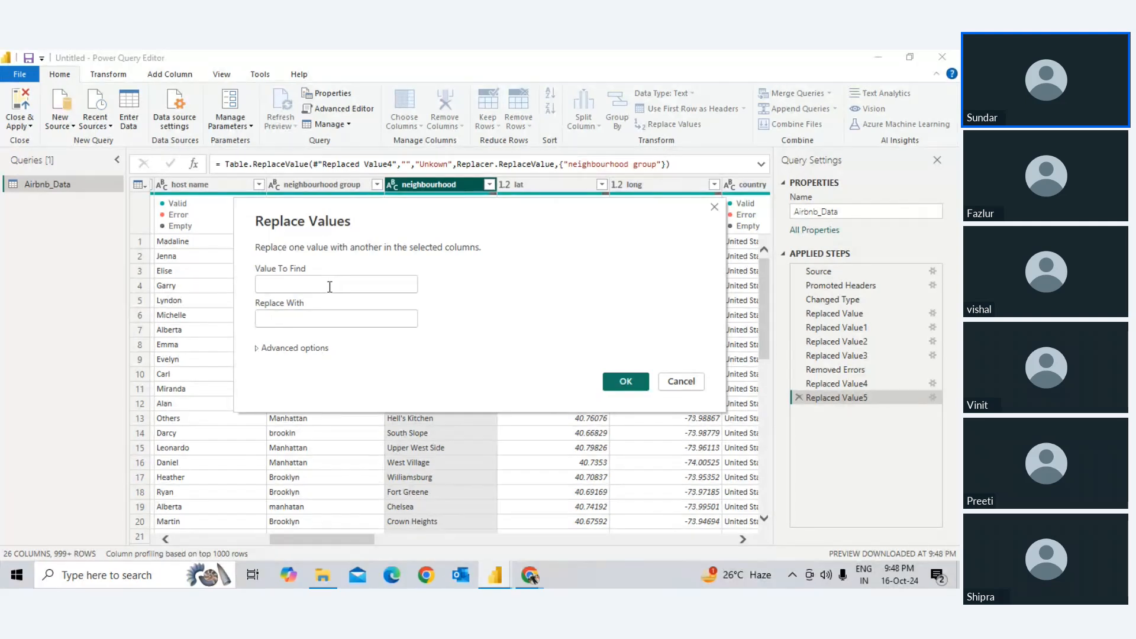
left_click(283, 325)
type("U")
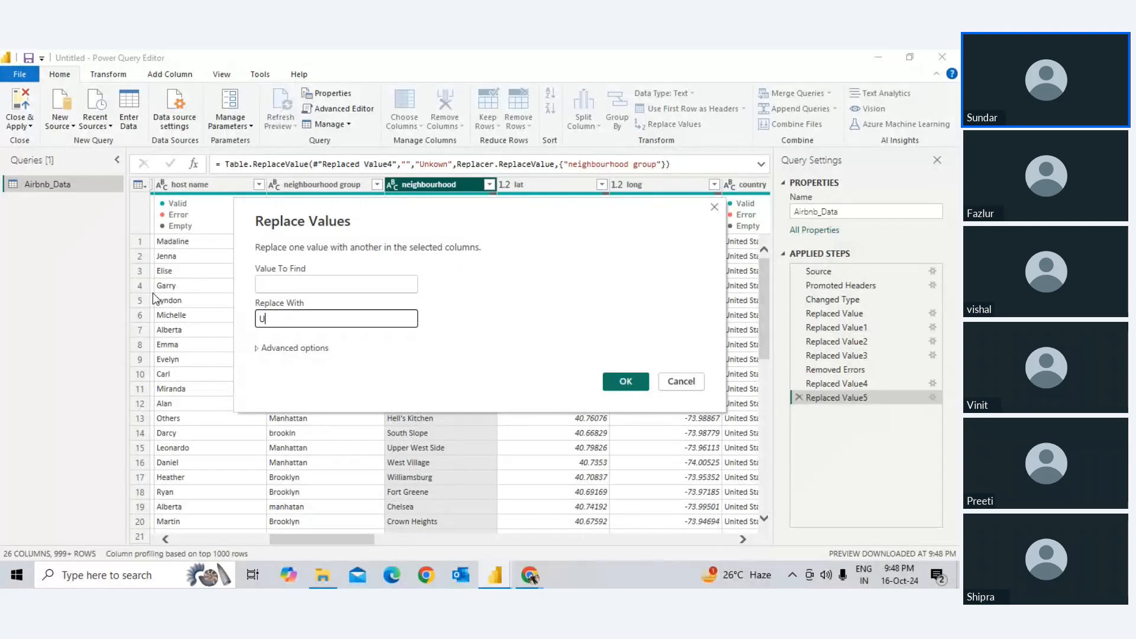
type("NKOWN")
key("BackSpace")
key("BackSpace")
key("BackSpace")
key("BackSpace")
key("BackSpace")
type("nkown")
left_click(625, 381)
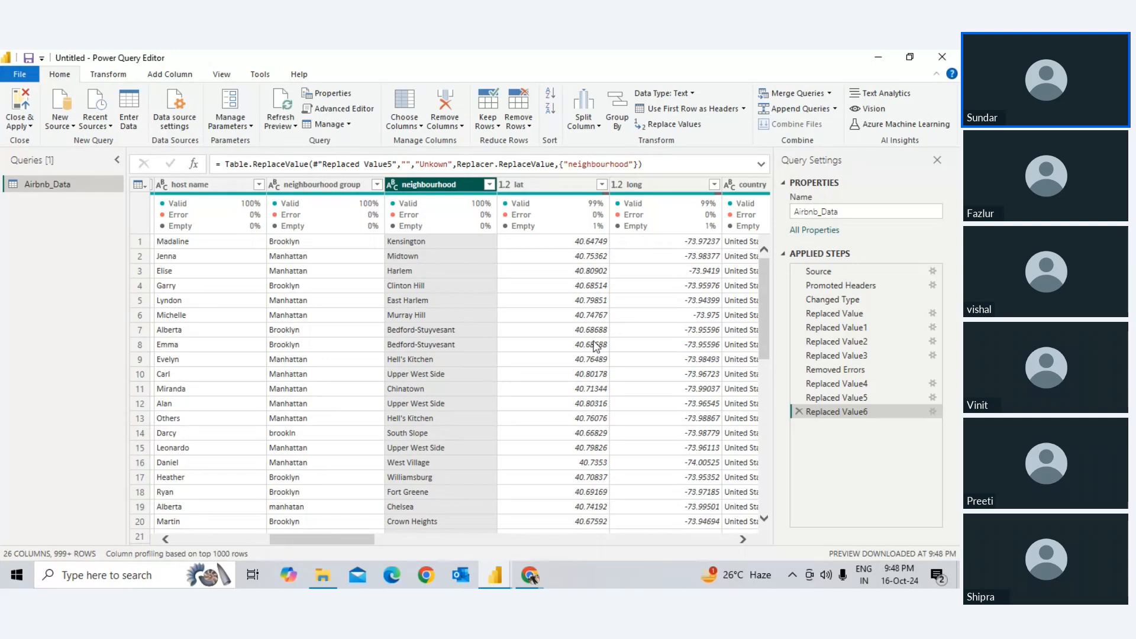
Step: Filter the lat column to its (null) rows, look through them, and delete the Filtered Rows step
left_click(594, 184)
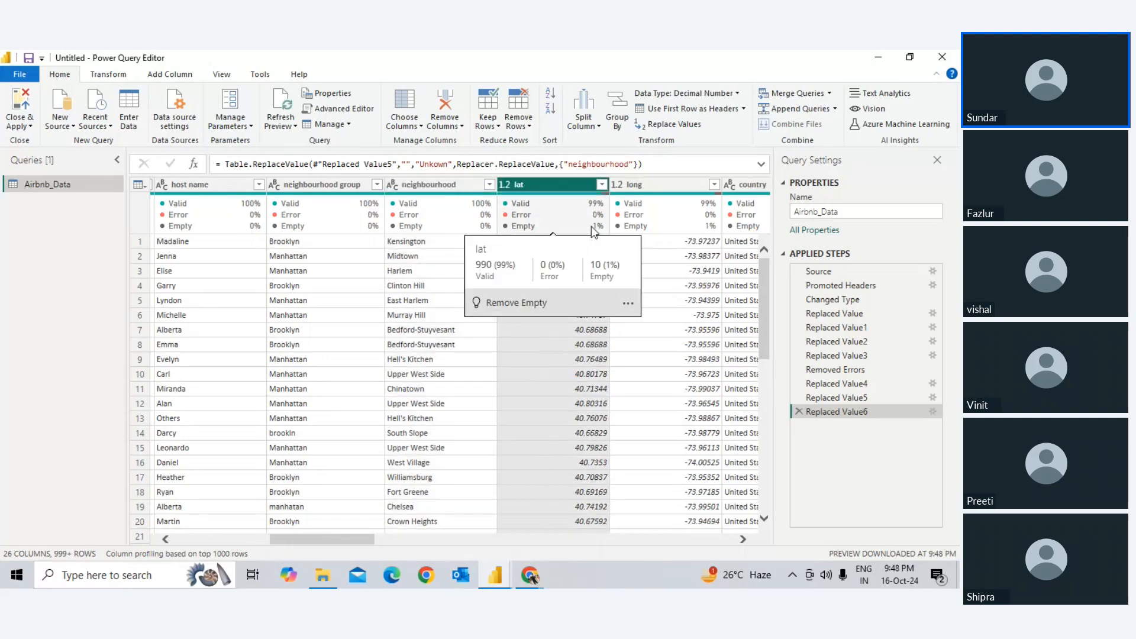
left_click(603, 185)
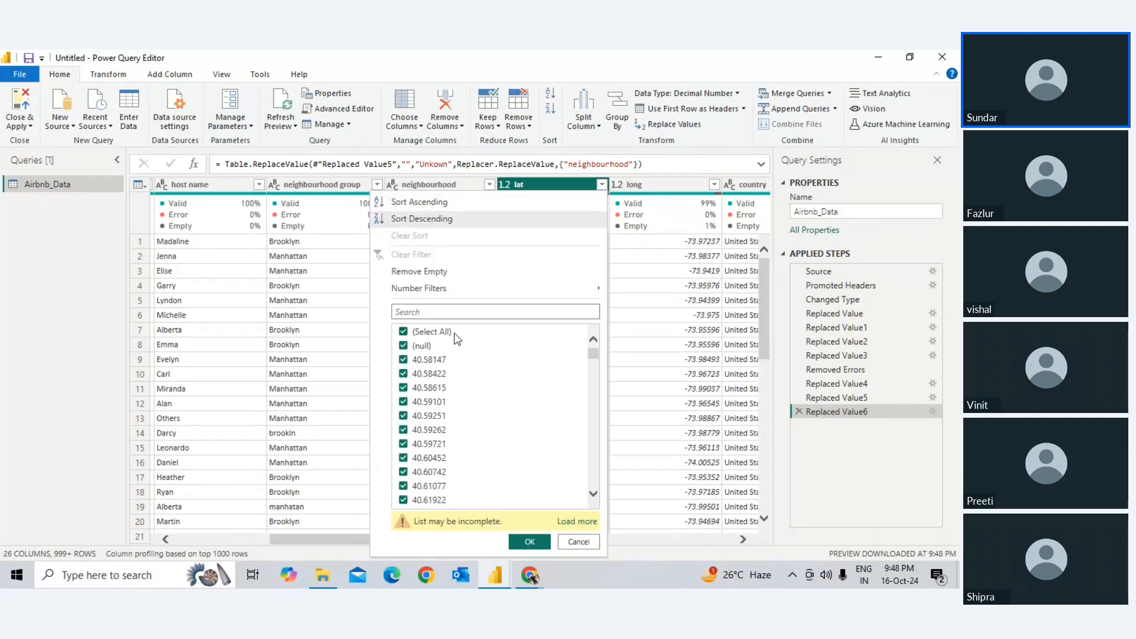
left_click(404, 346)
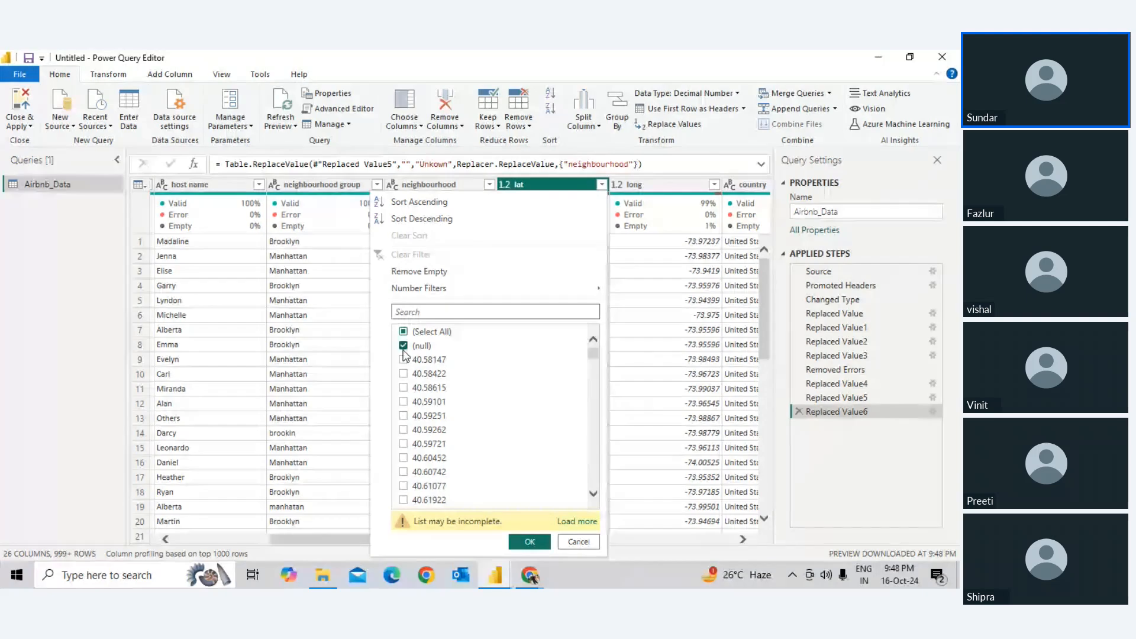
left_click(530, 542)
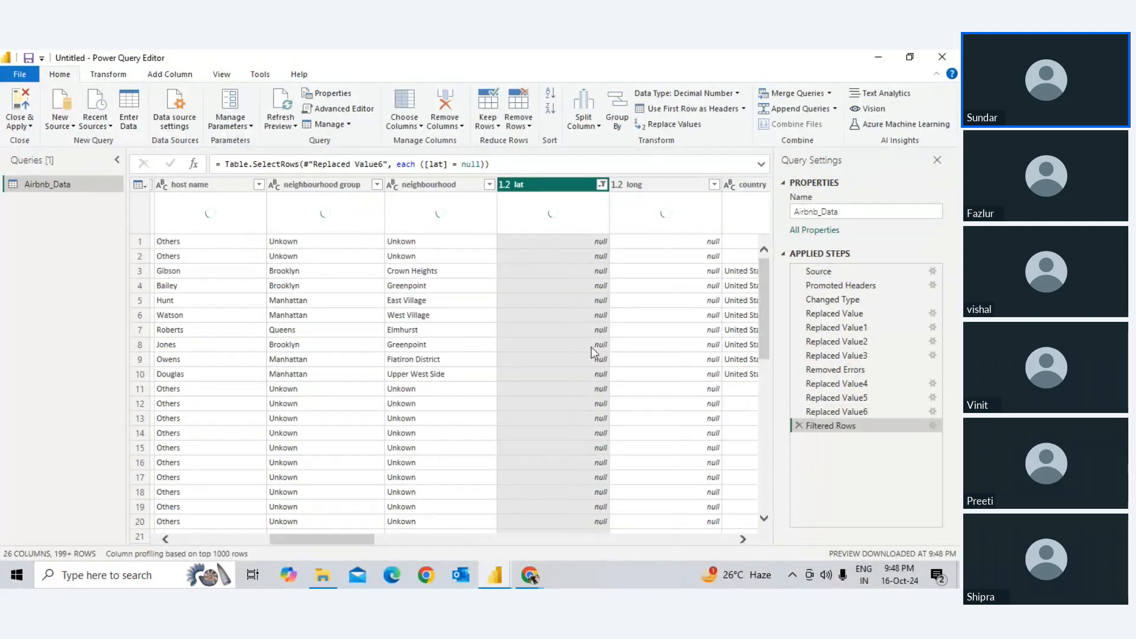
scroll(581, 325, "down", 14)
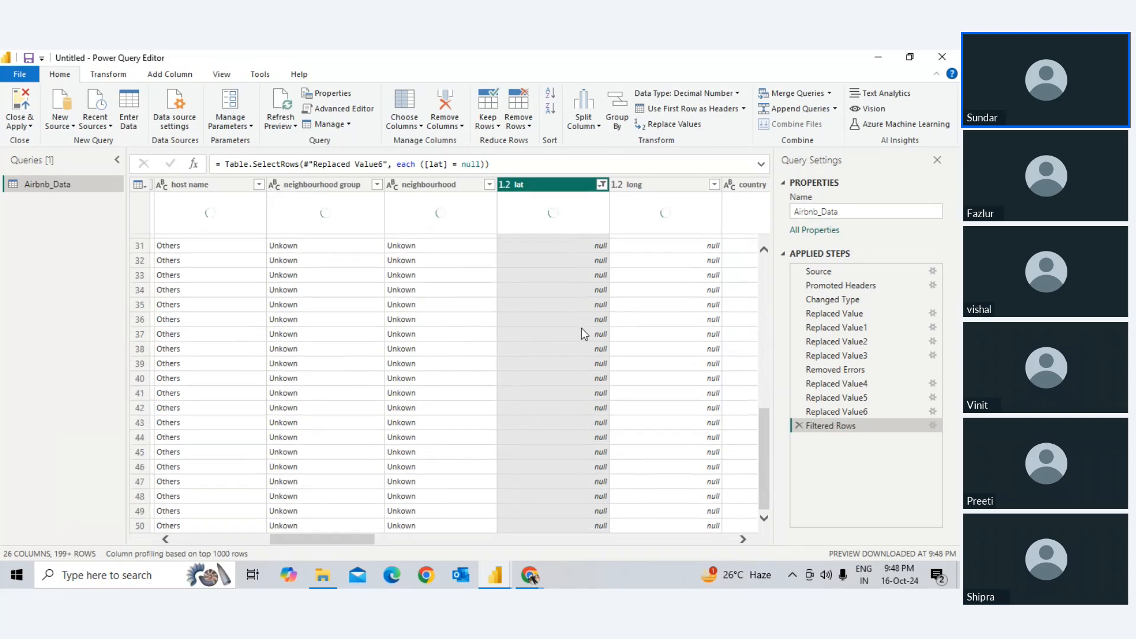
left_click(795, 424)
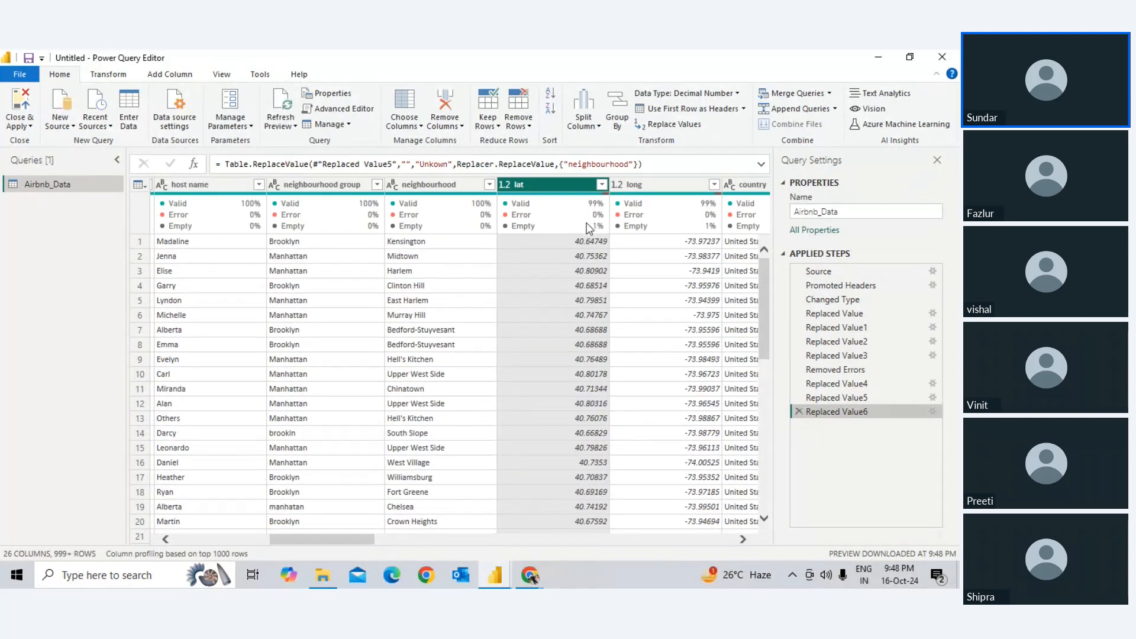
Step: Replace the null values in the lat column with 0
mouse_move(585, 223)
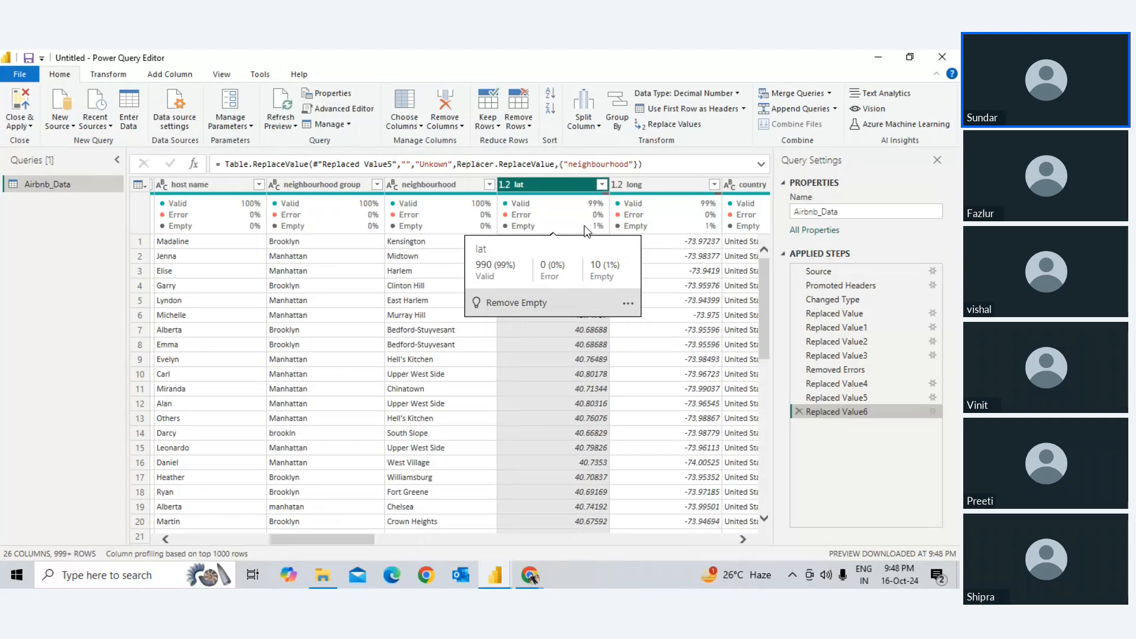
right_click(576, 182)
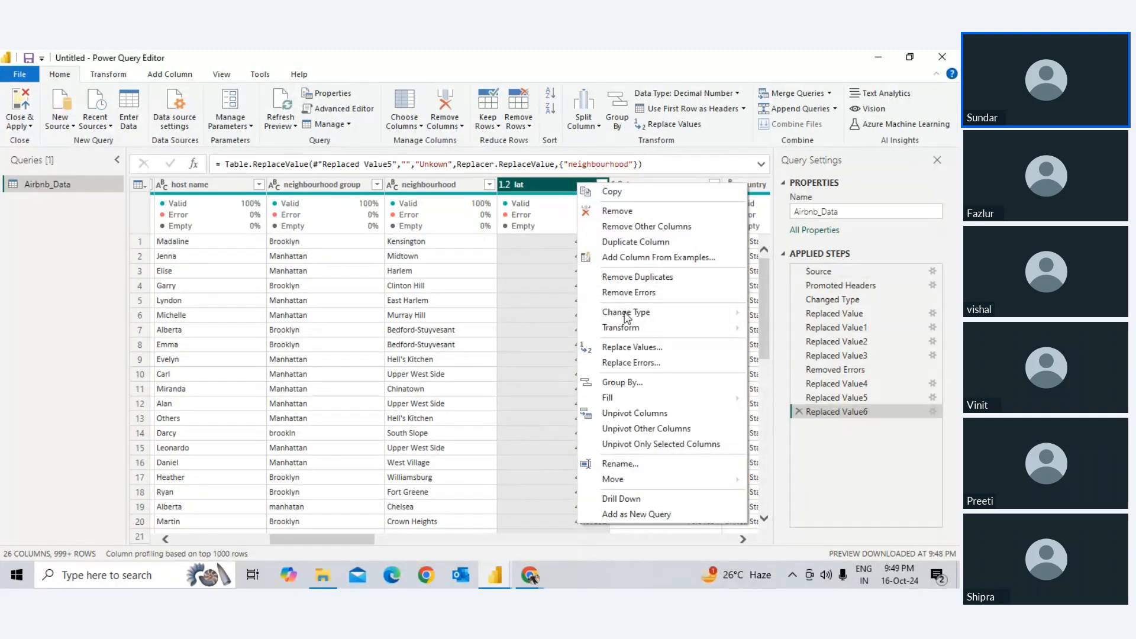
left_click(625, 351)
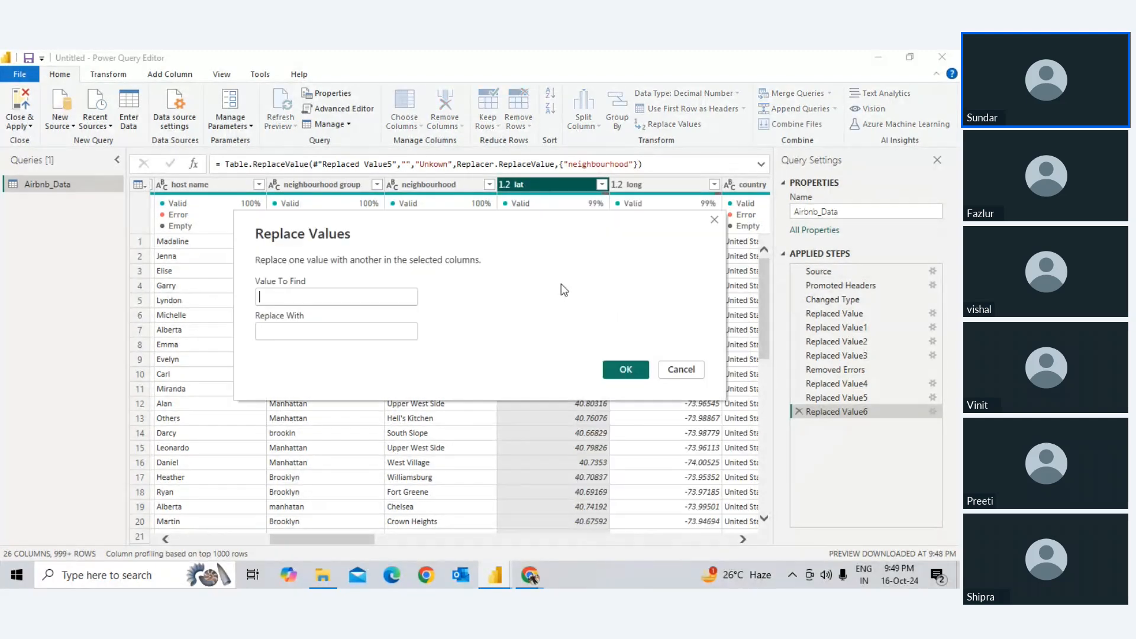
left_click(288, 327)
type("0")
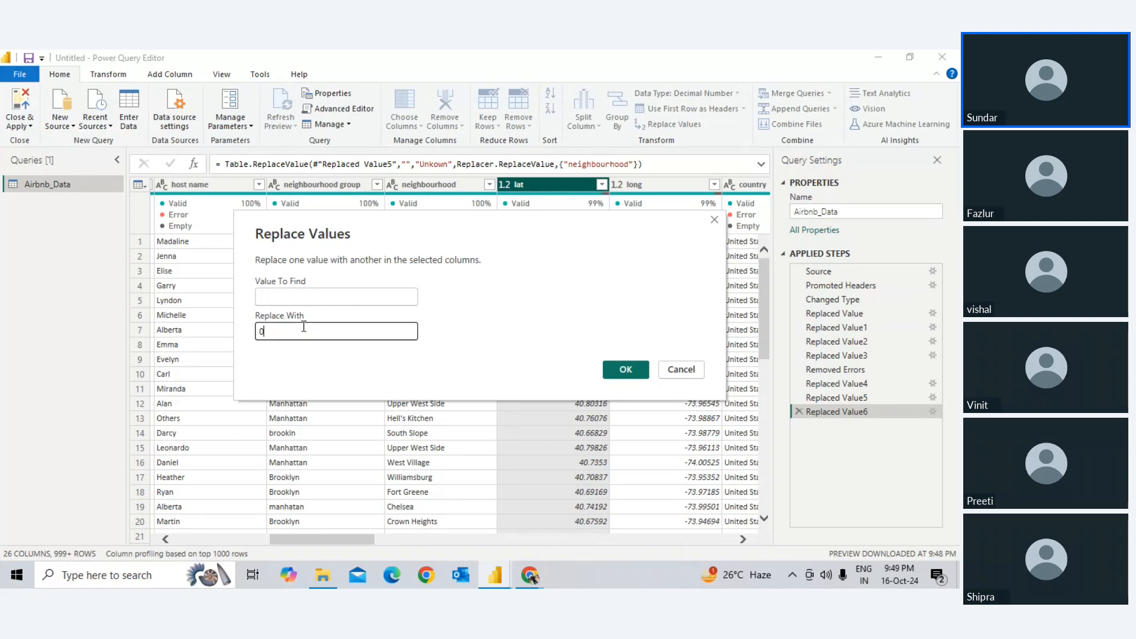
left_click(634, 370)
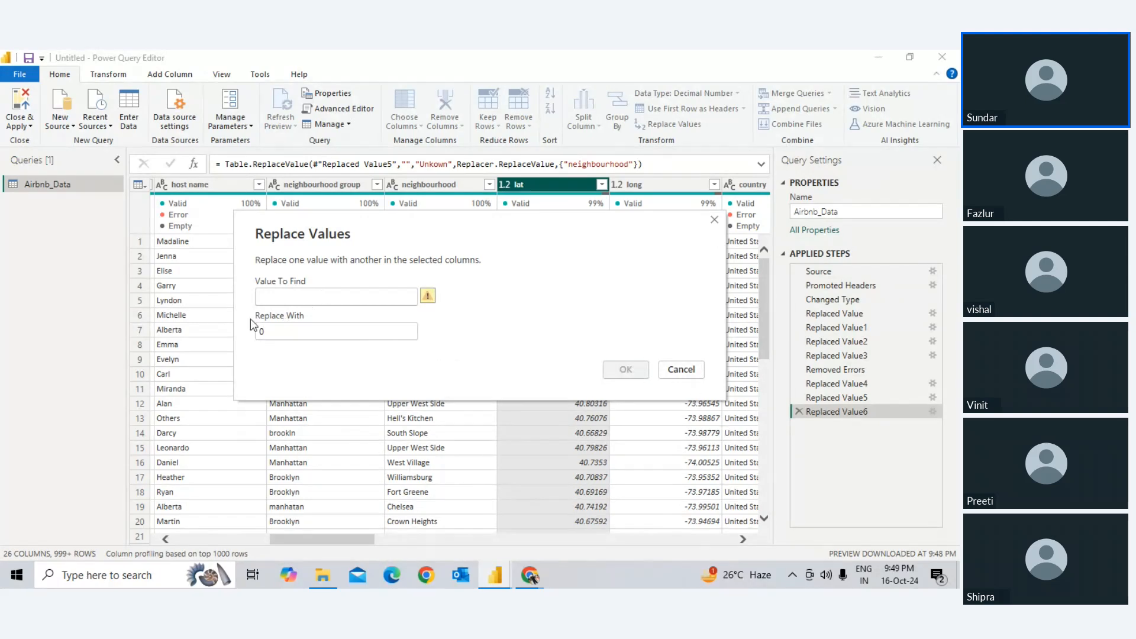
type("null")
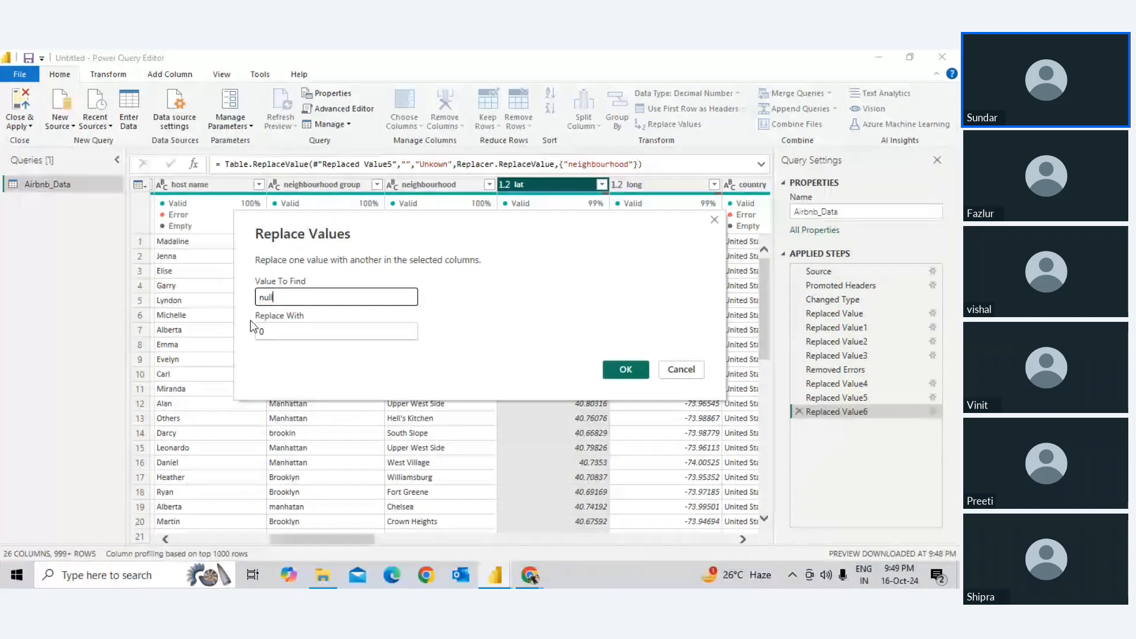
left_click(625, 370)
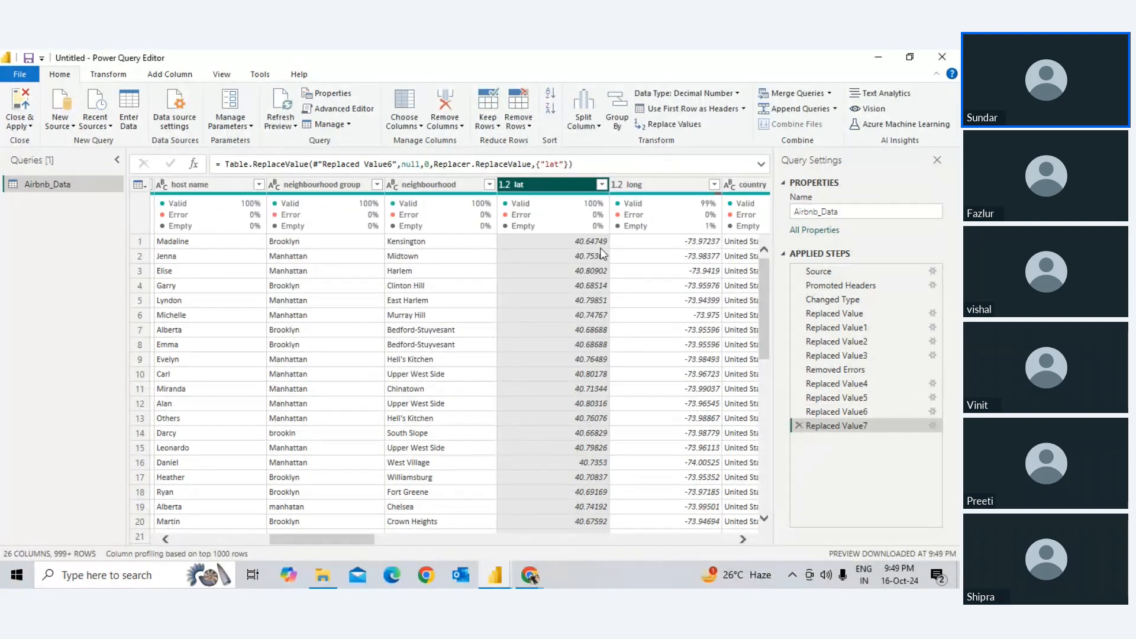
Step: Replace the null values in the long column with 0
scroll(646, 231, "right", 1)
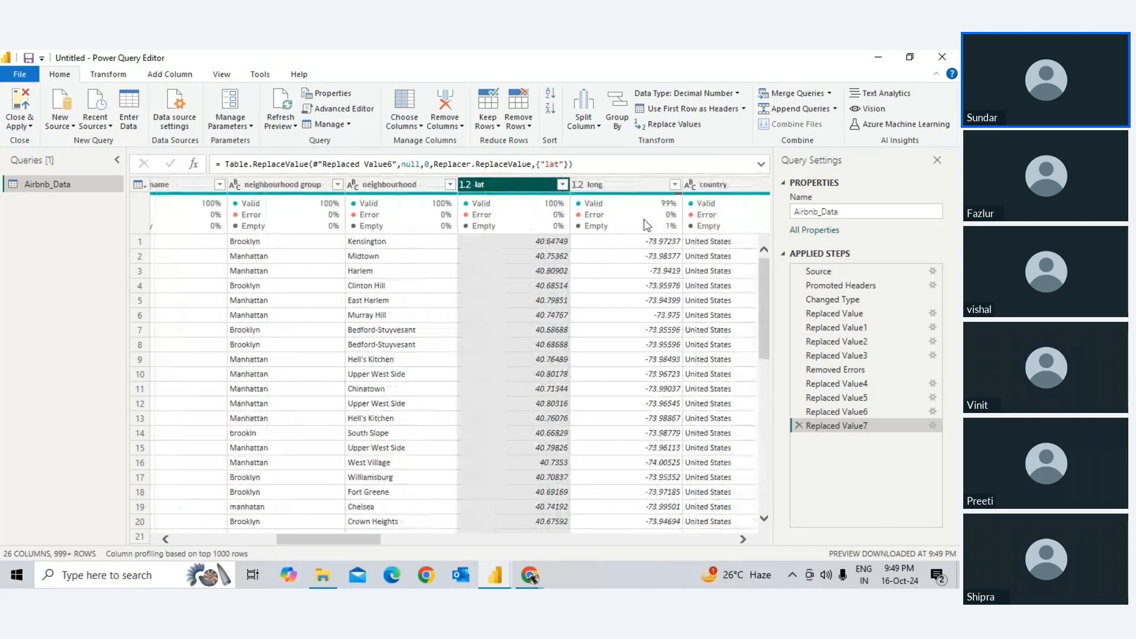
left_click(628, 186)
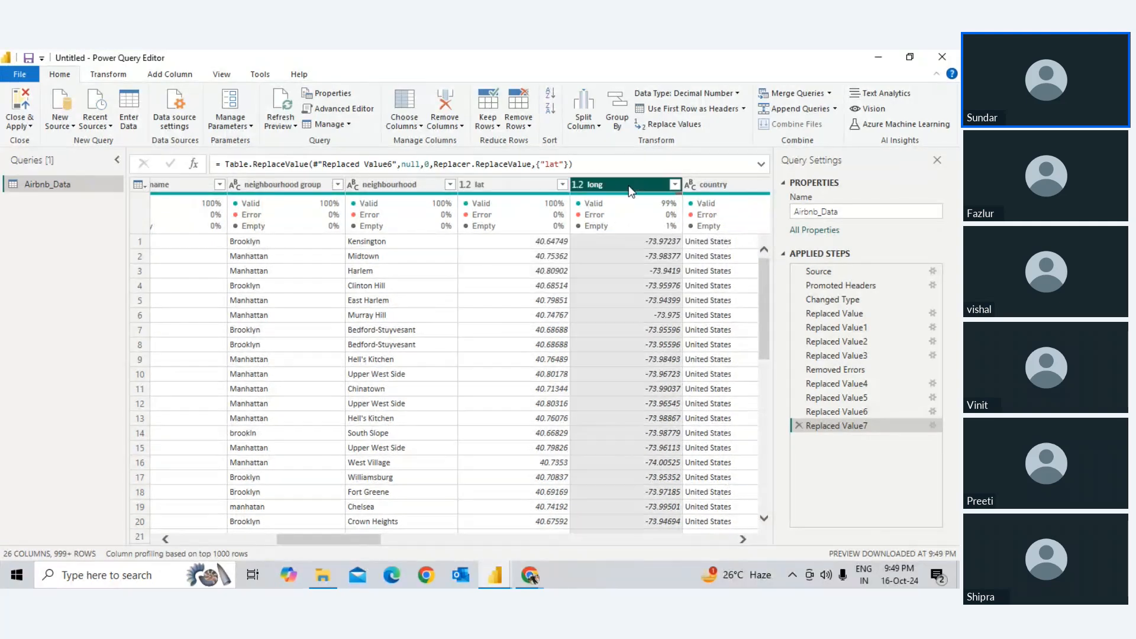
right_click(628, 186)
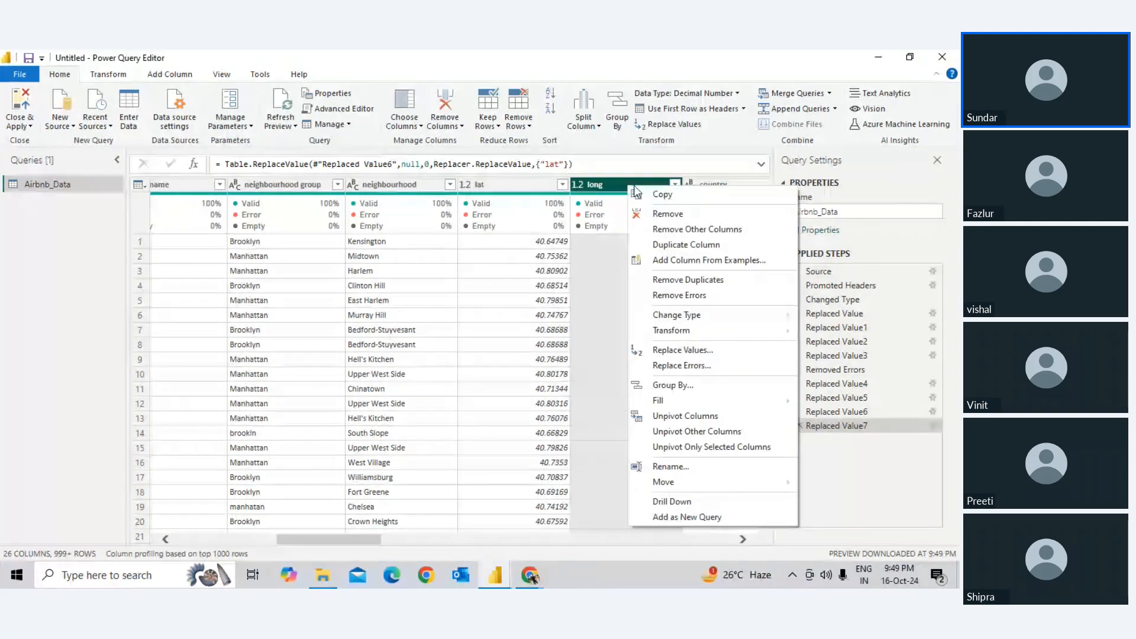
left_click(682, 351)
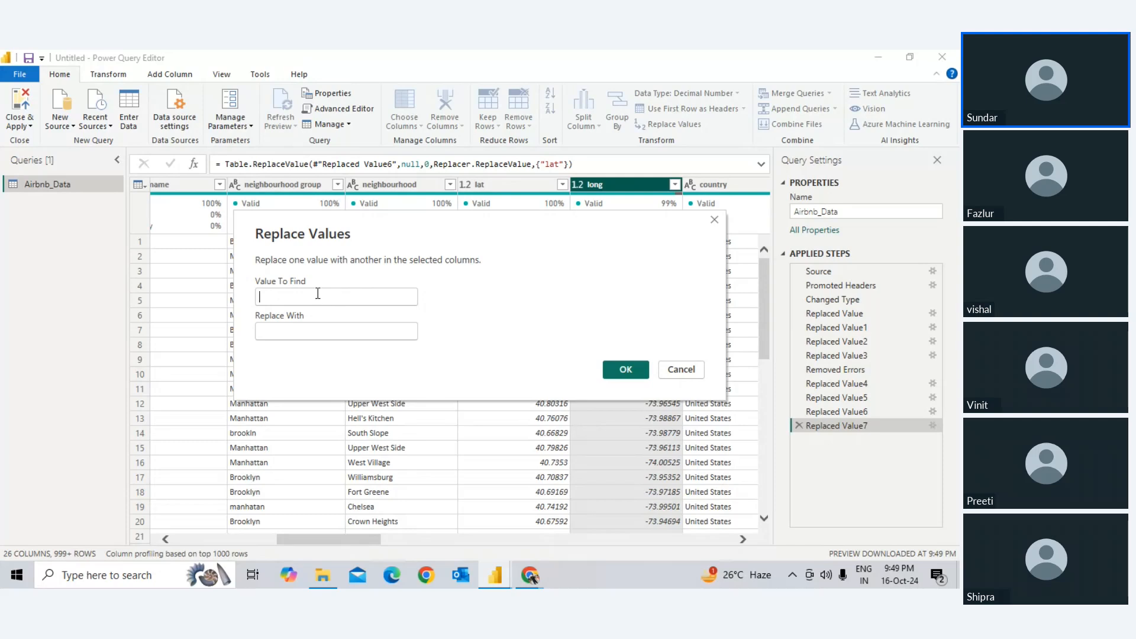
type("null")
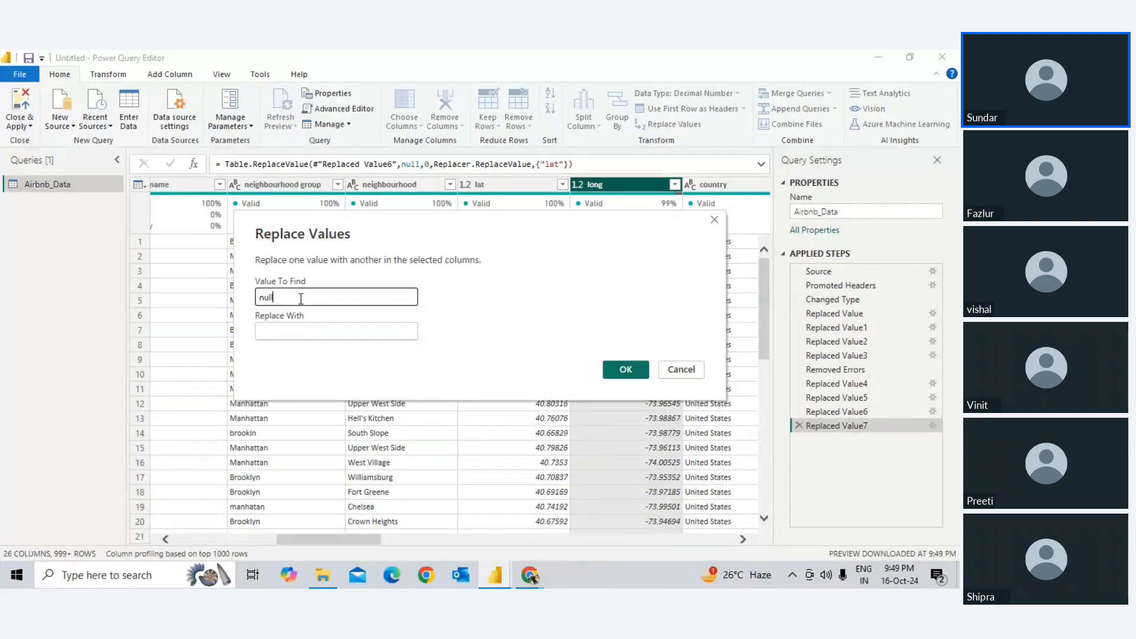
left_click(295, 332)
type("0")
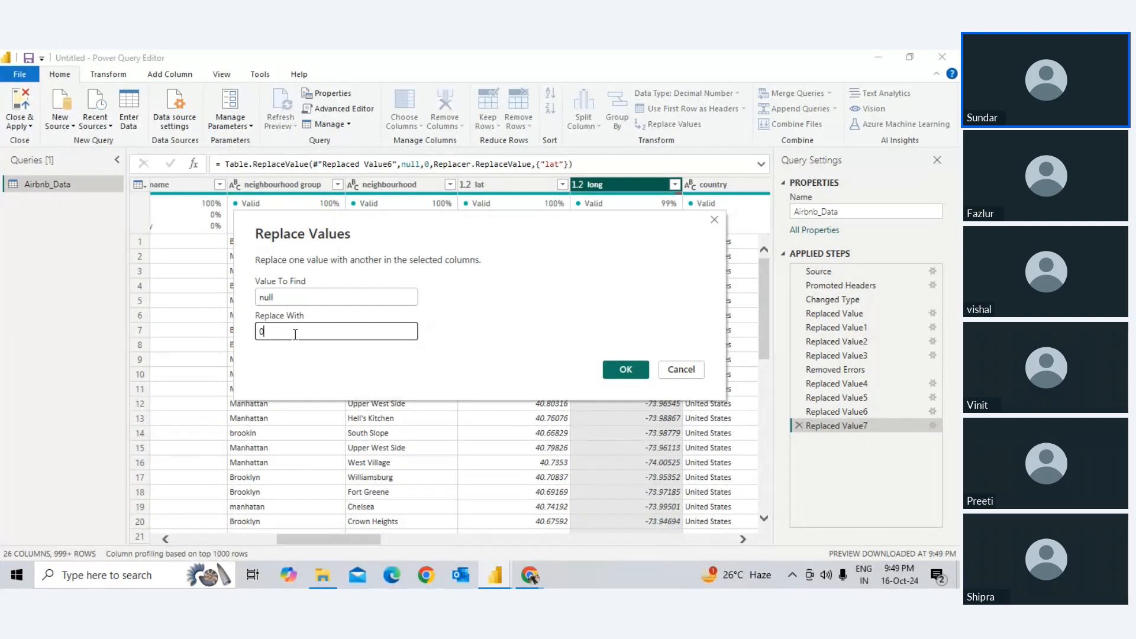
left_click(615, 382)
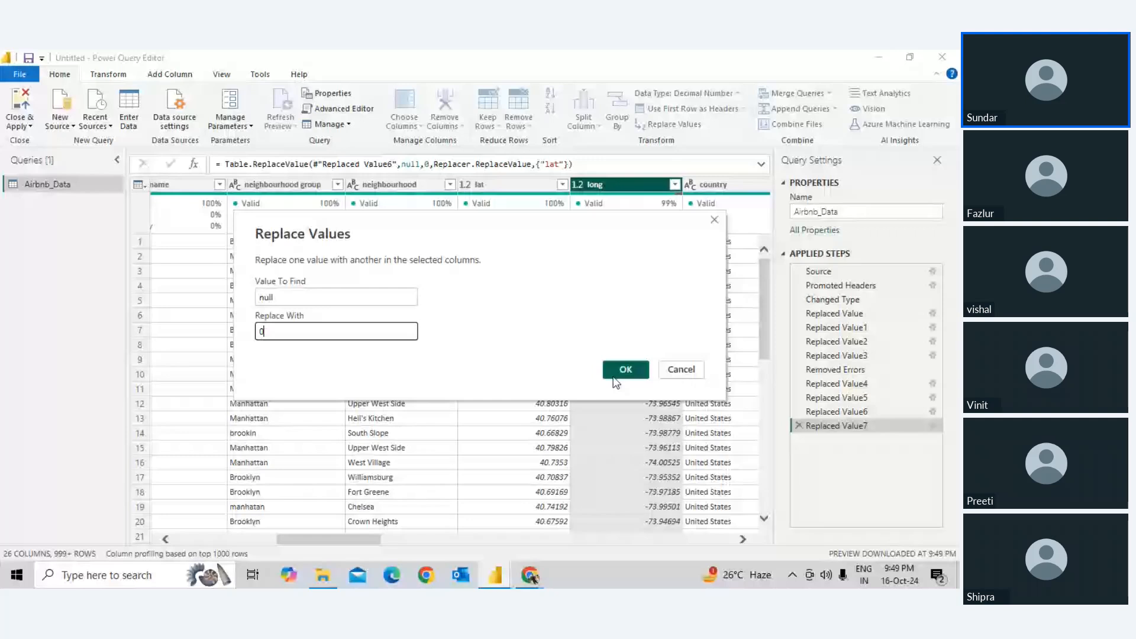
Step: Switch to the Zoho meeting in the browser, unmute the microphone, and return to the Power Query Editor
key("alt+Tab")
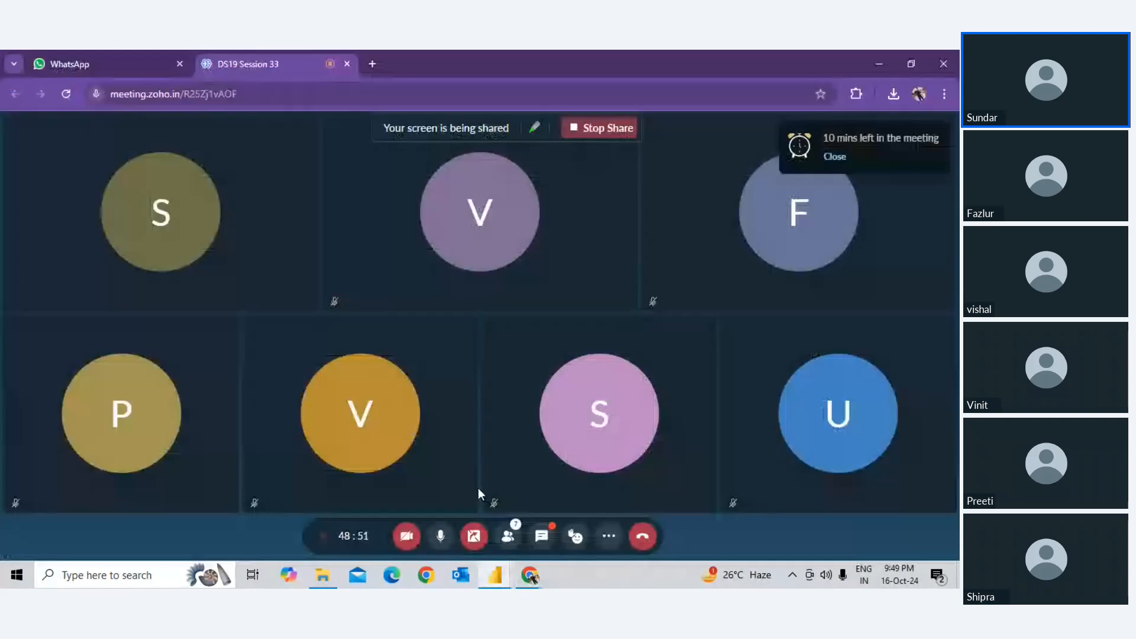
key("alt+Tab")
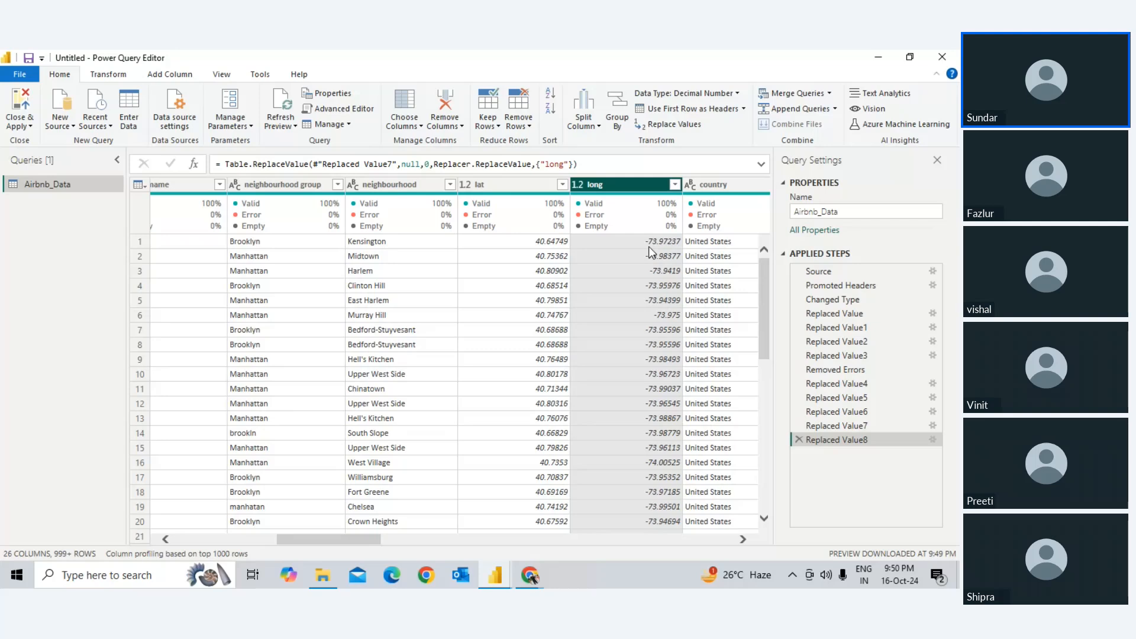
key("alt+Tab")
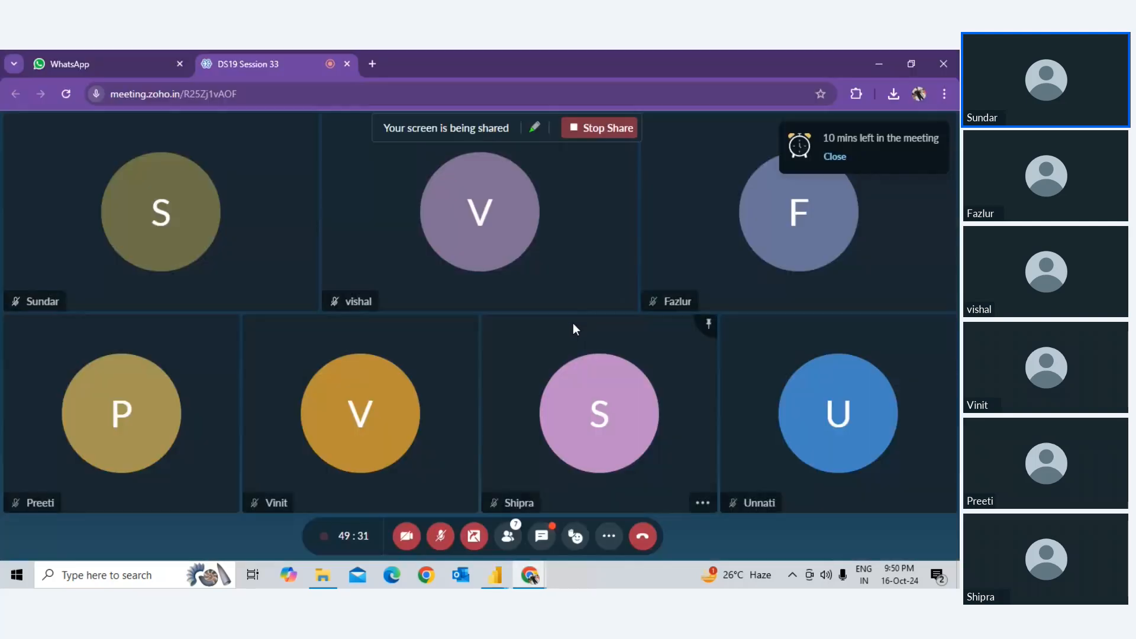
key("alt+Tab")
key("alt+Tab")
key("alt+Tab")
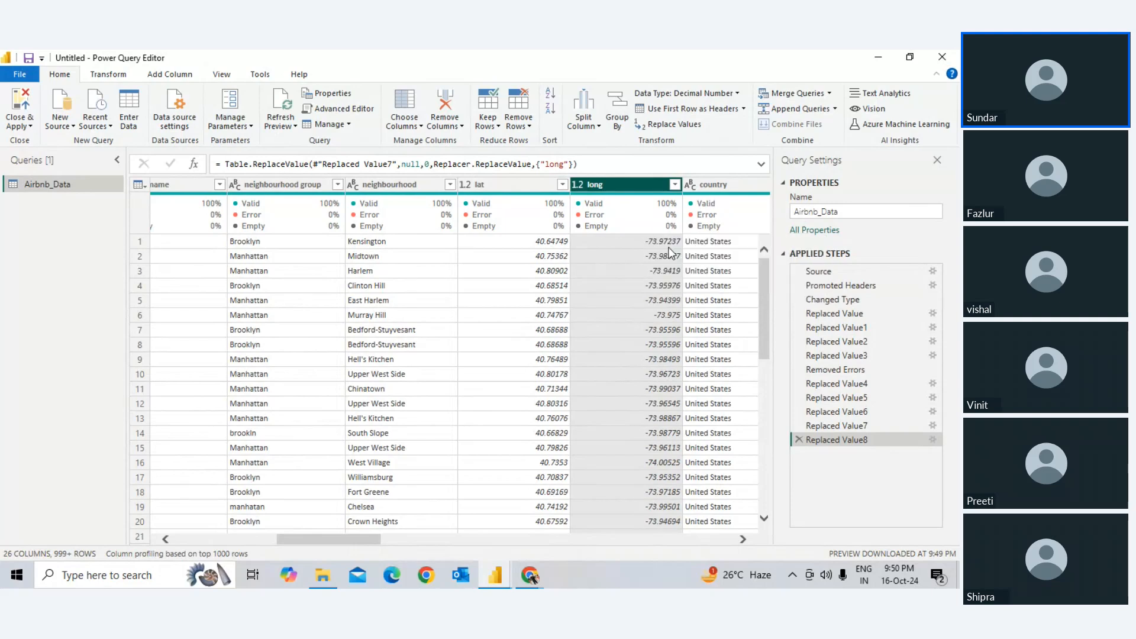
key("alt+Tab")
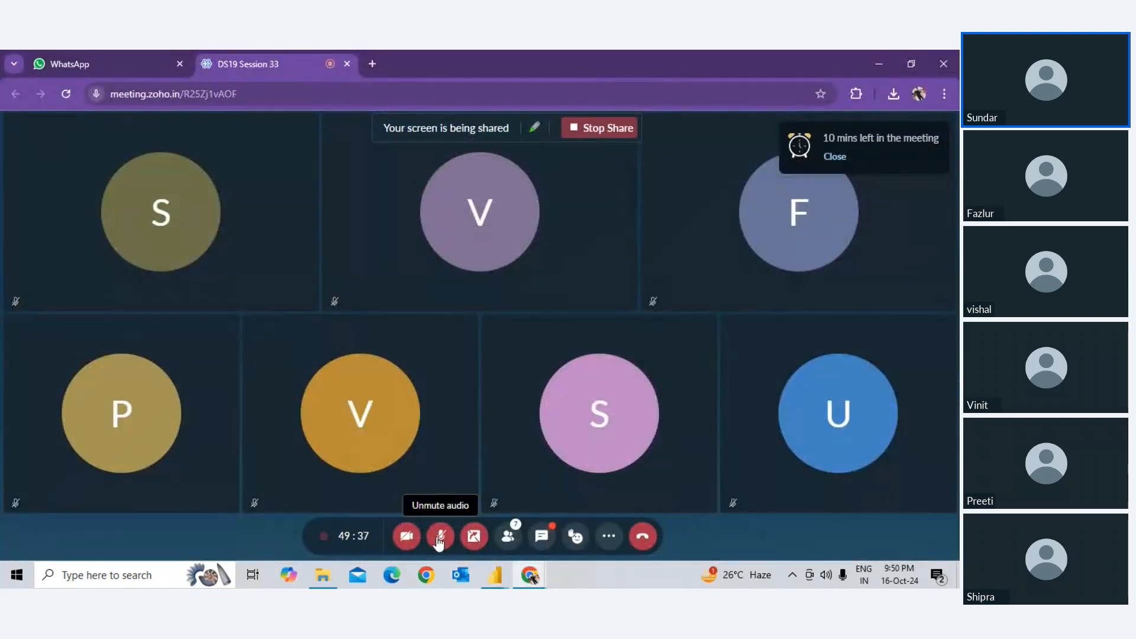
left_click(440, 537)
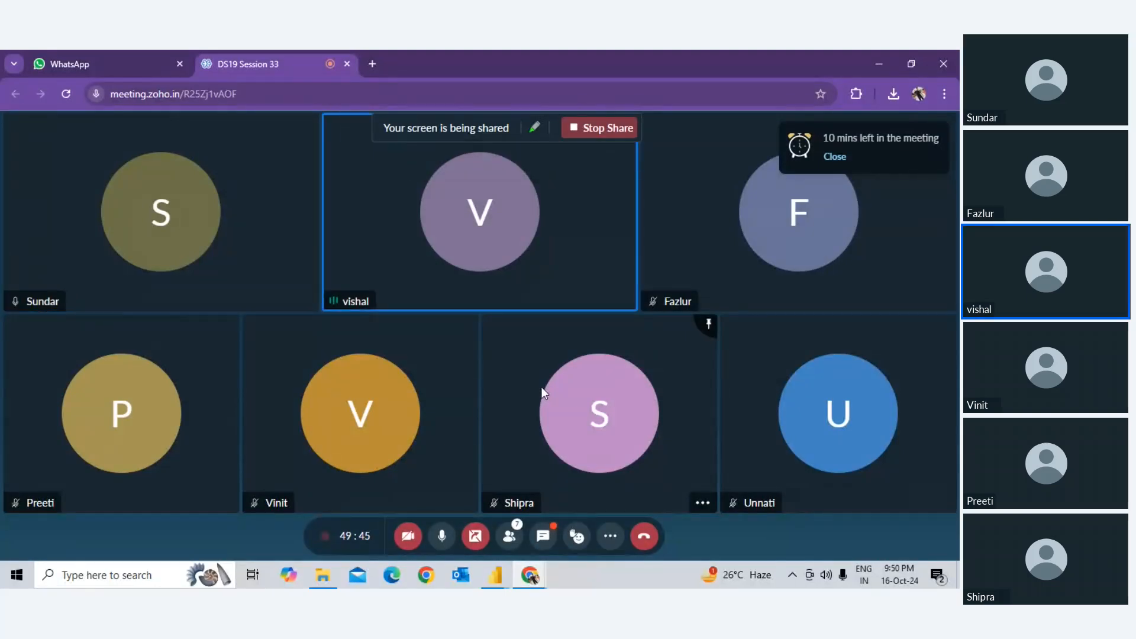
key("alt+Tab")
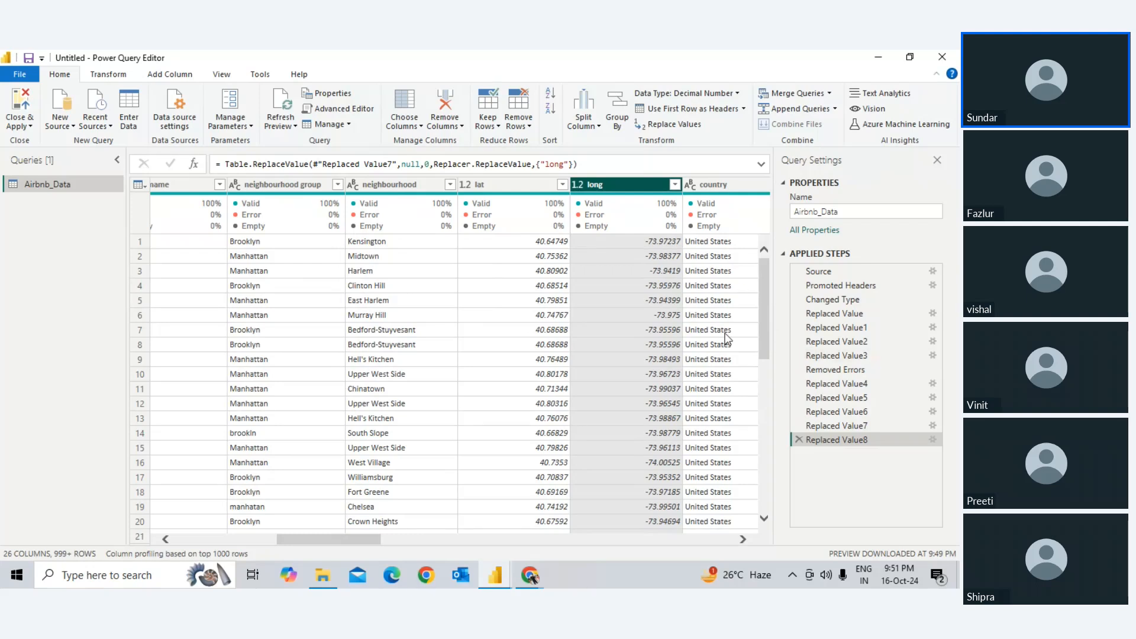
Step: Examine the country column's quality figures and its first five rows
key("Right")
key("Right")
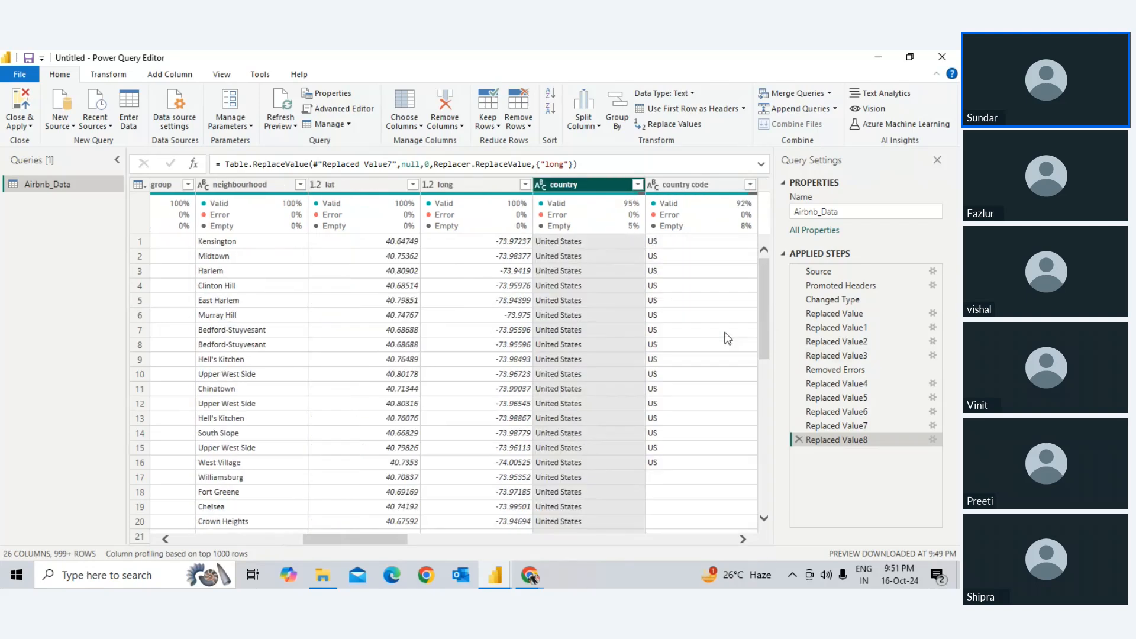
key("Left")
key("Down")
key("Down")
key("Down")
key("Down")
key("Down")
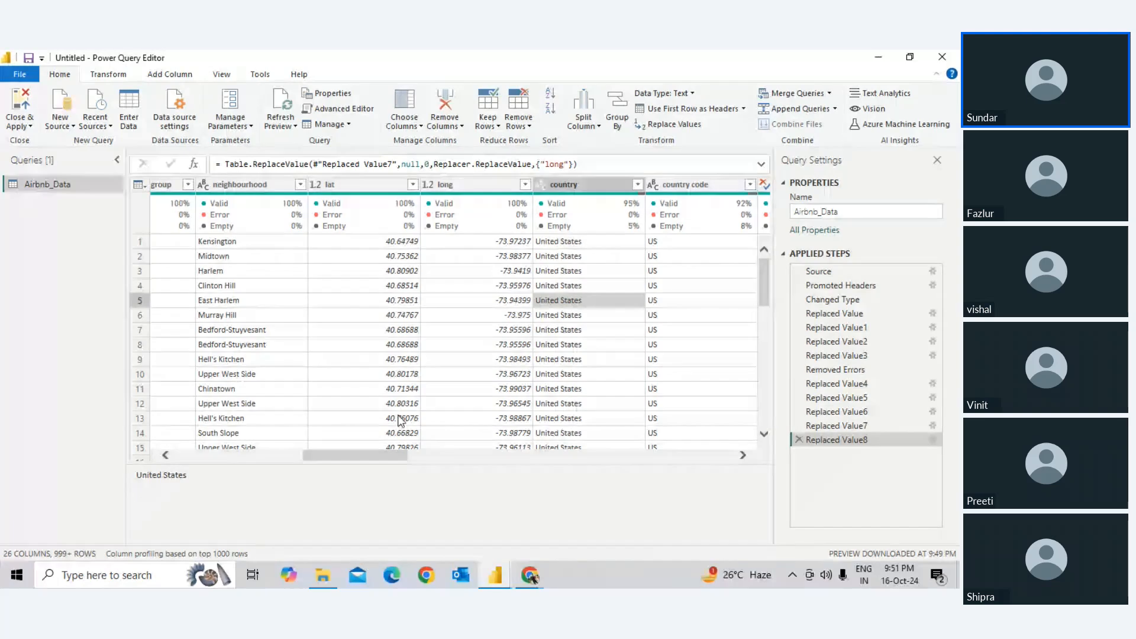
Step: Switch to the Zoho meeting, mute the microphone, and return to the Power Query Editor
key("alt+Tab")
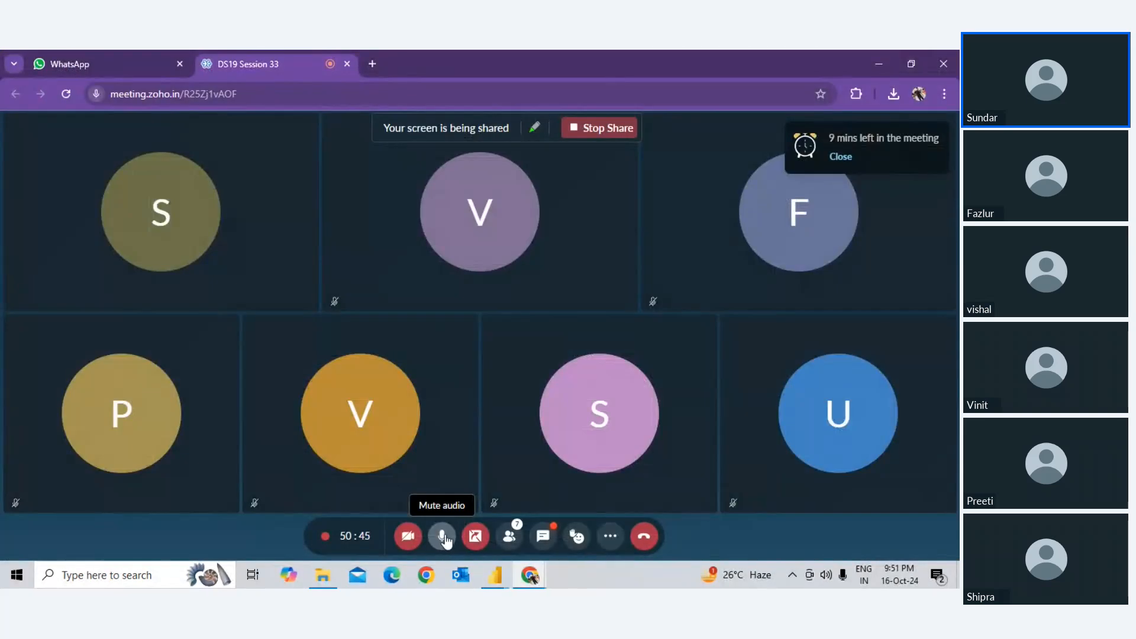
left_click(442, 536)
key("alt+Tab")
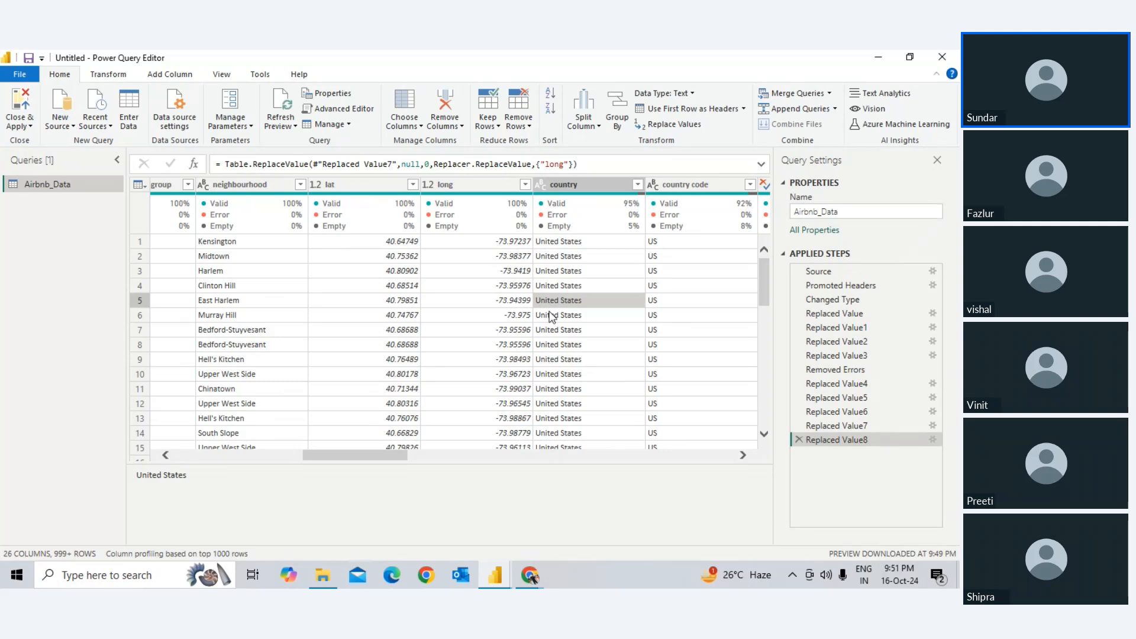
Step: Shrink the cell preview pane and look through the rows of the country and country code columns for blank entries
scroll(562, 438, "down", 3)
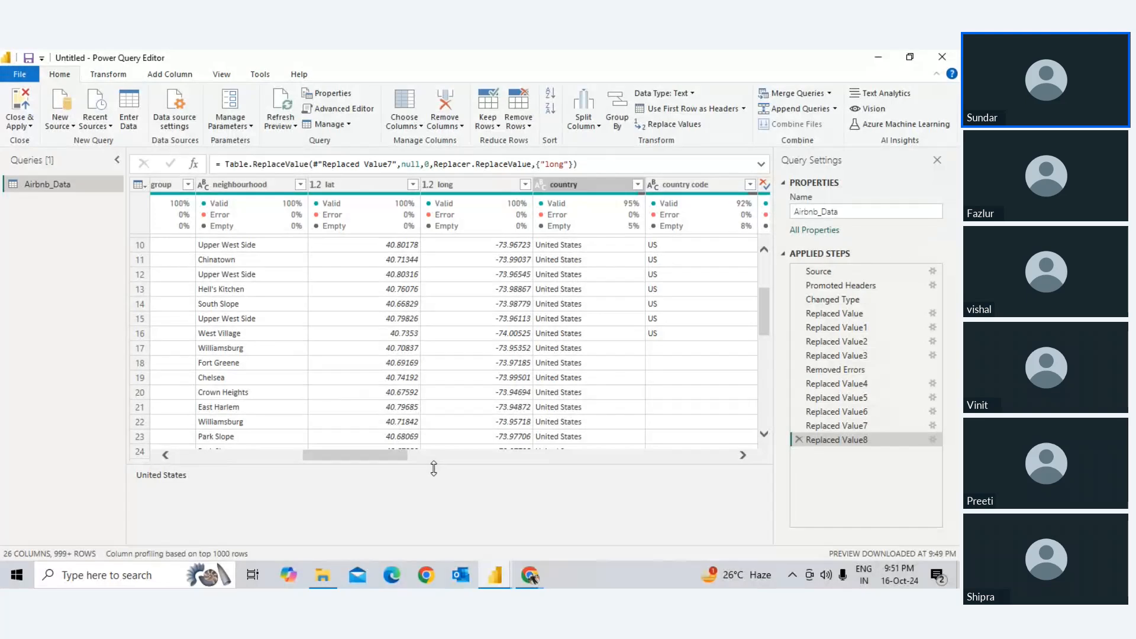
left_click_drag(433, 467, 483, 534)
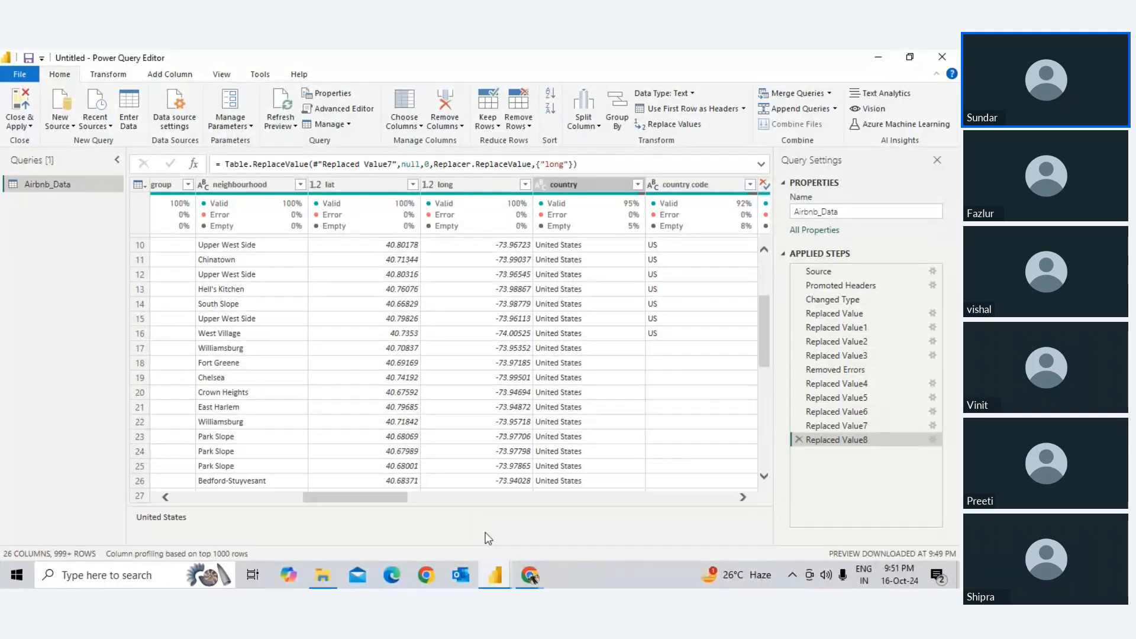
scroll(586, 243, "up", 3)
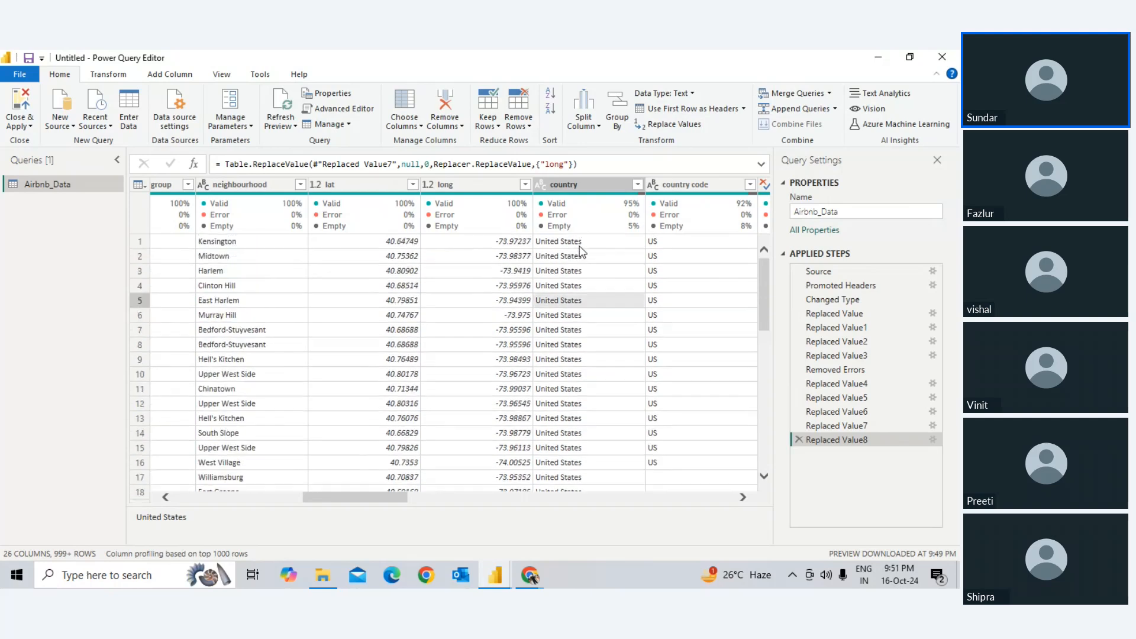
scroll(615, 296, "down", 3)
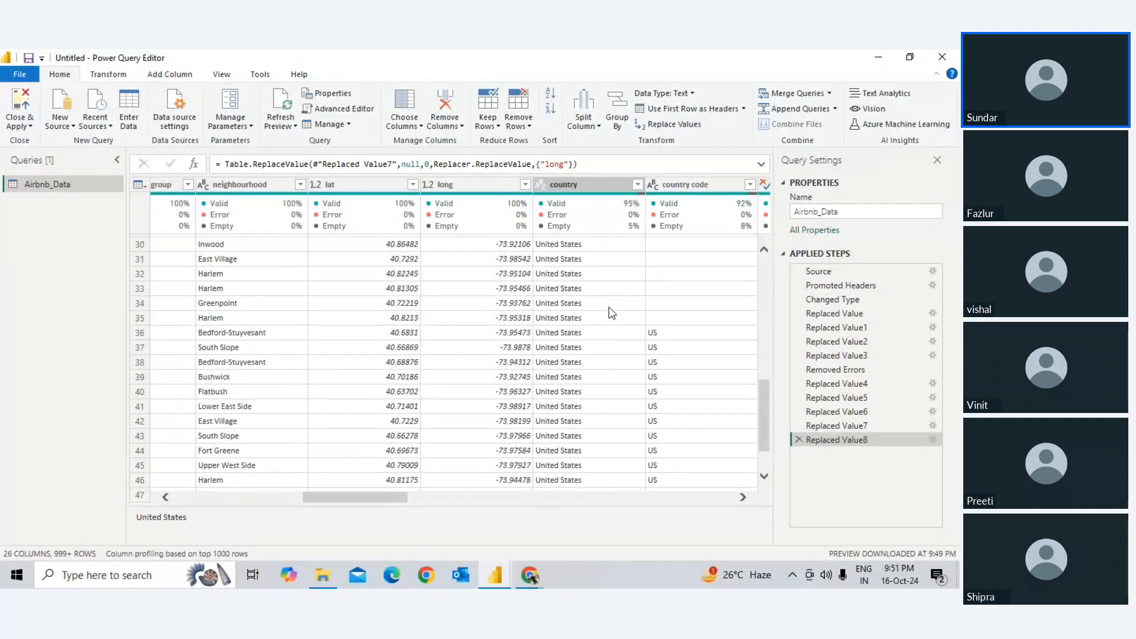
scroll(613, 284, "up", 3)
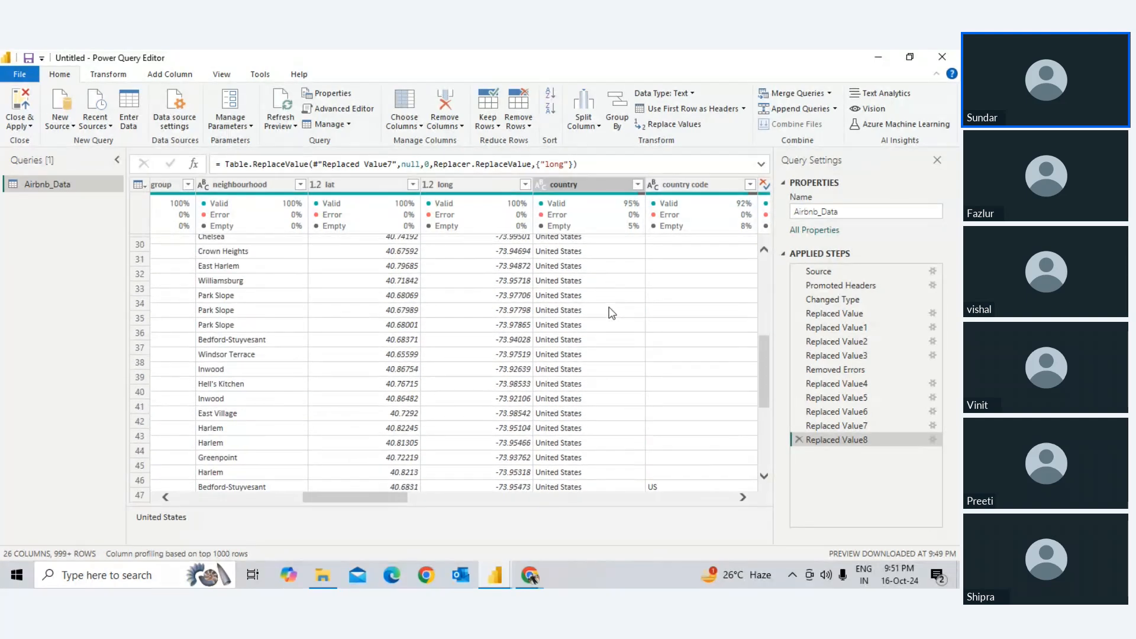
Step: Load the complete list of the country column's filter values and close it without applying a filter
left_click(638, 184)
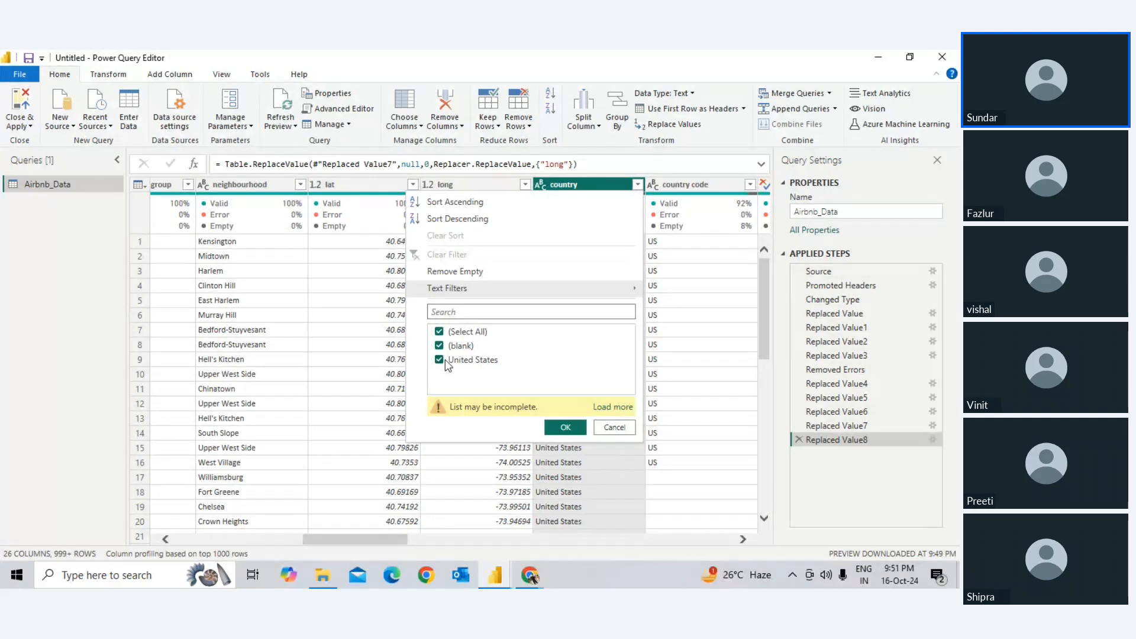
left_click(440, 360)
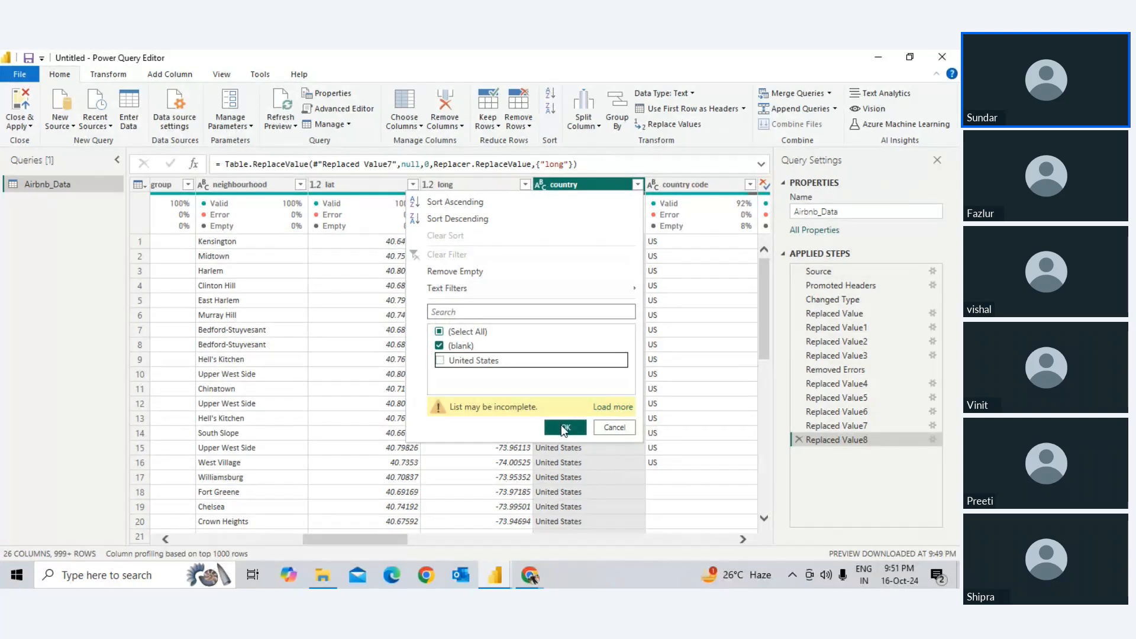
left_click(614, 407)
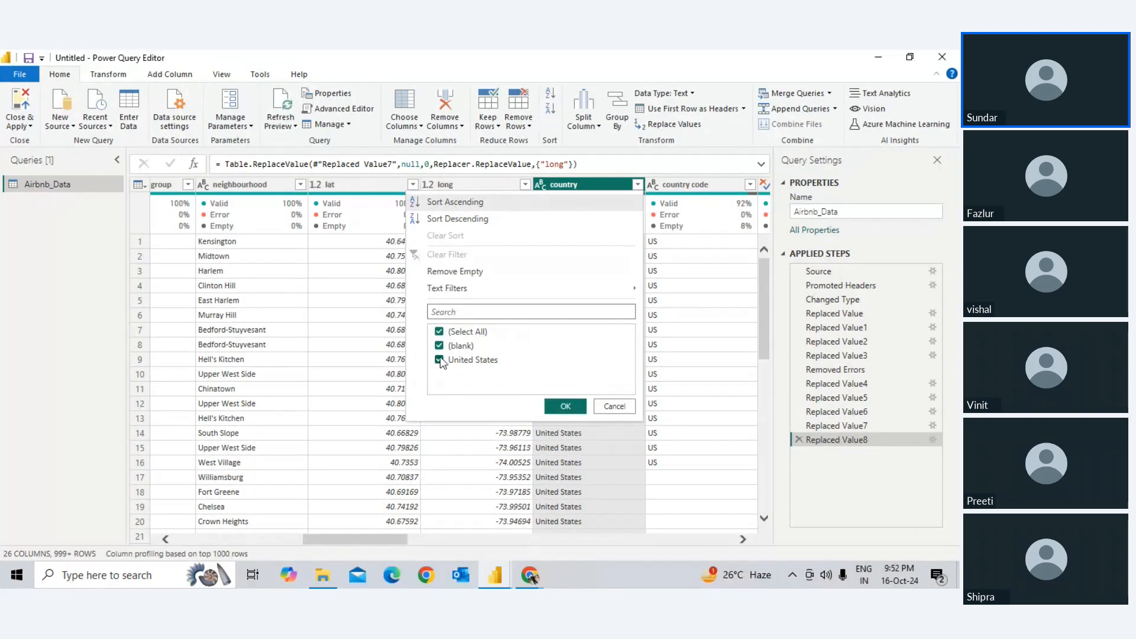
left_click(622, 406)
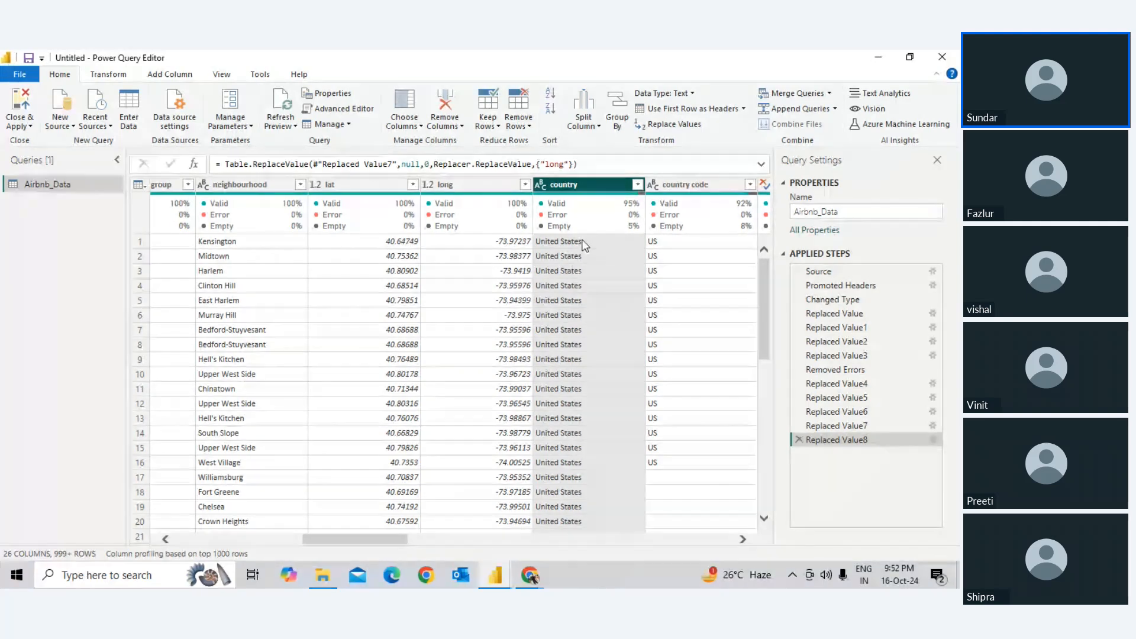
left_click(637, 184)
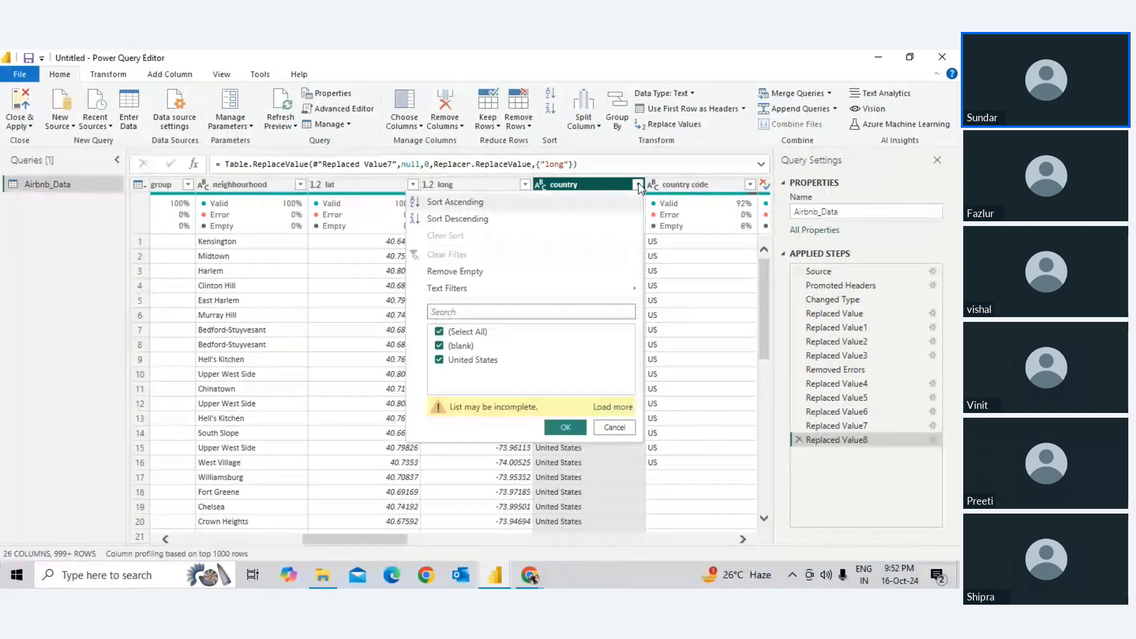
left_click(439, 360)
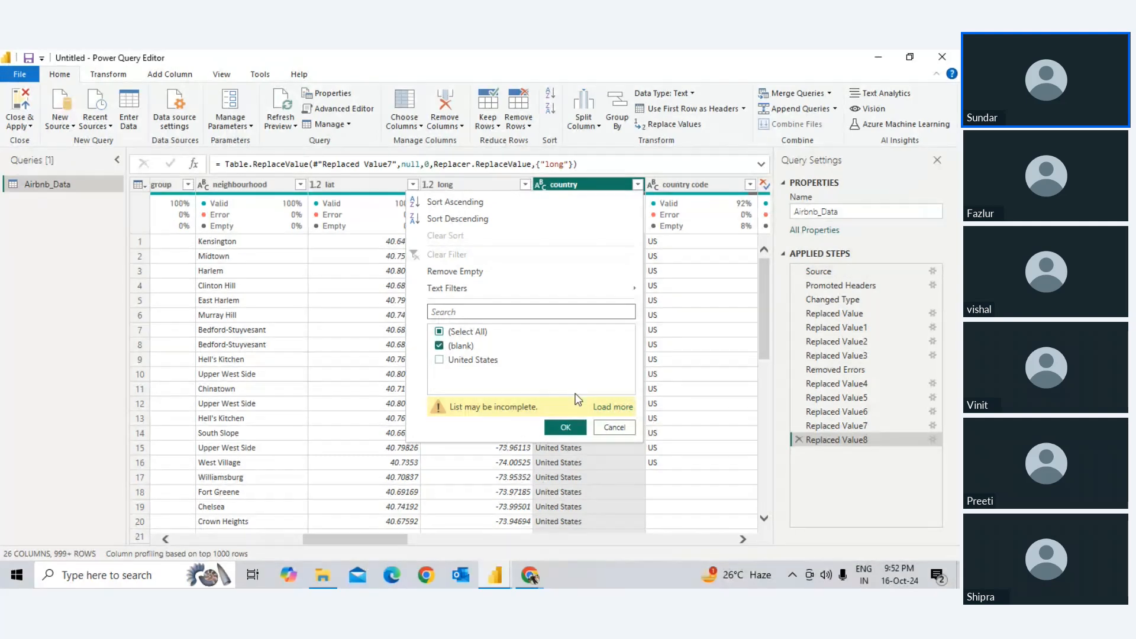
left_click(612, 429)
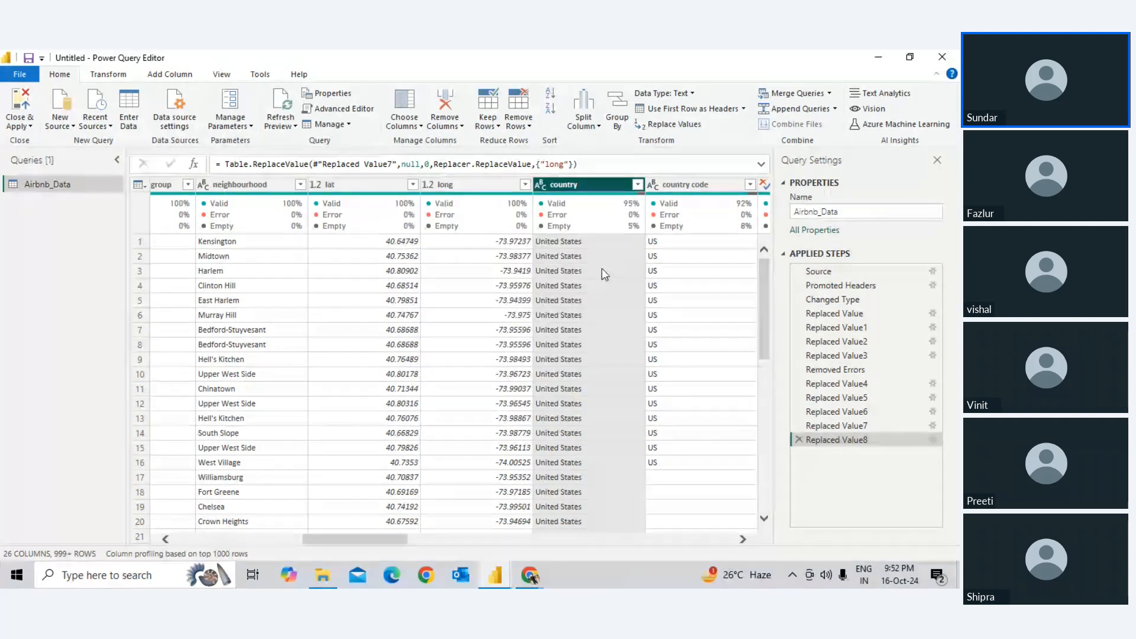
left_click(637, 185)
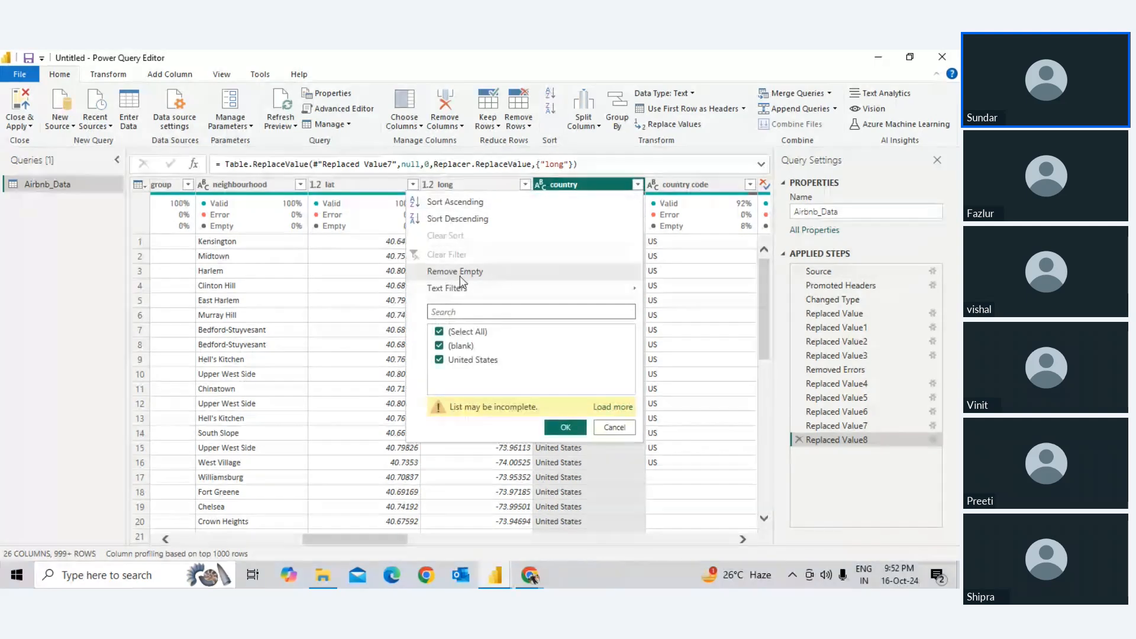
Step: Replace the blank values in the country column with "Other State"
left_click(577, 182)
right_click(576, 182)
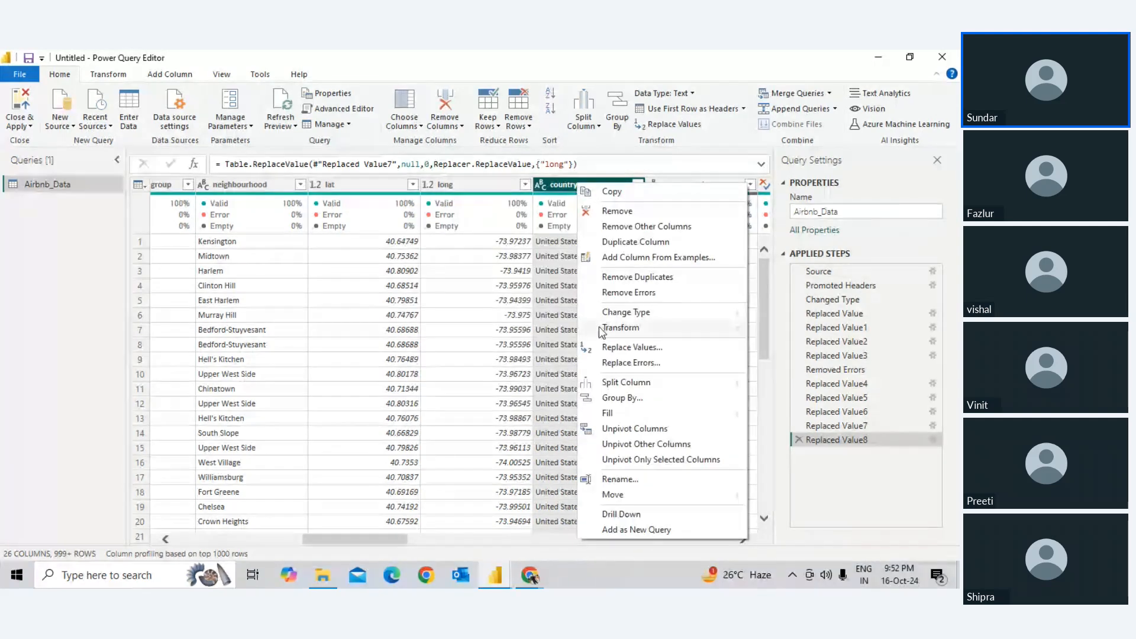
left_click(648, 349)
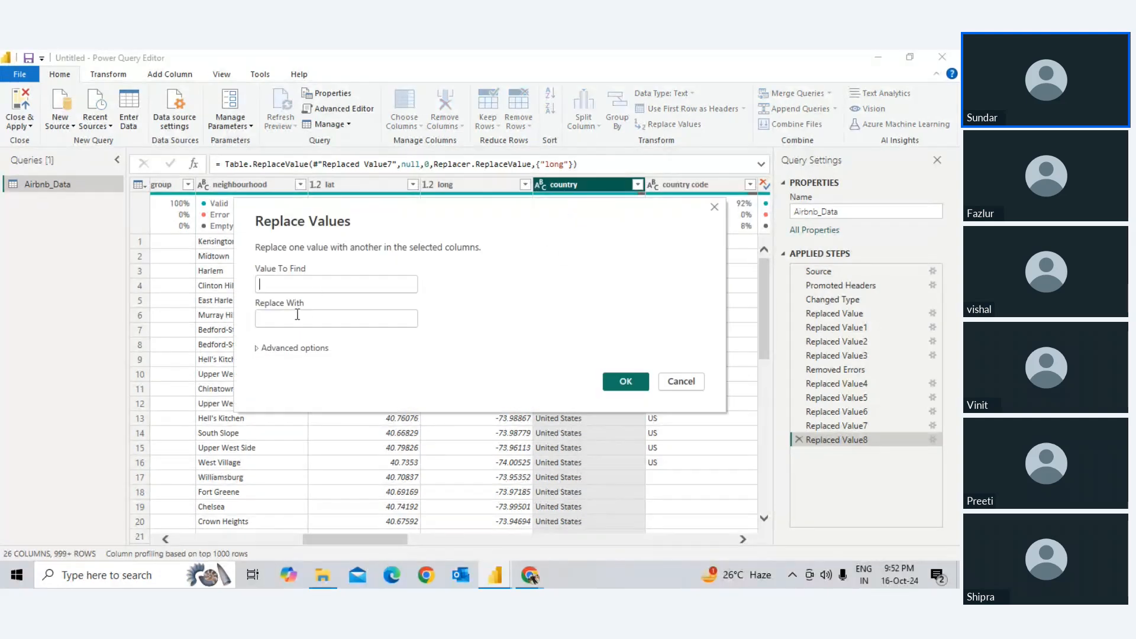
left_click(289, 319)
type("Other")
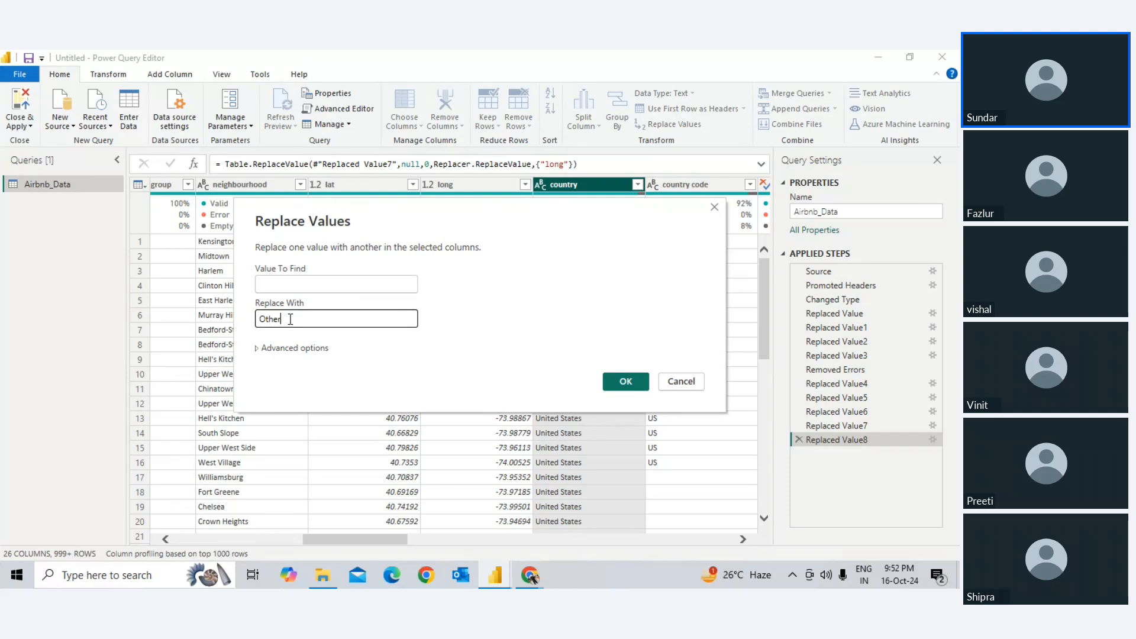
type("s")
key("BackSpace")
type("State")
left_click(622, 380)
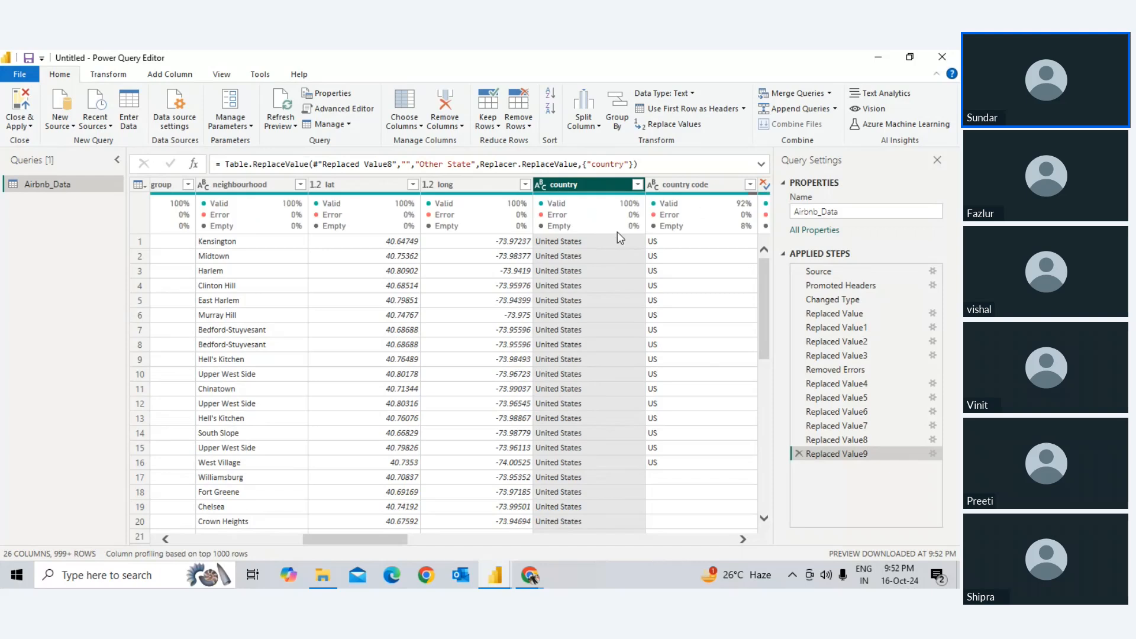
Step: Replace the blank values in the country code column with "Others"
left_click(686, 182)
right_click(686, 182)
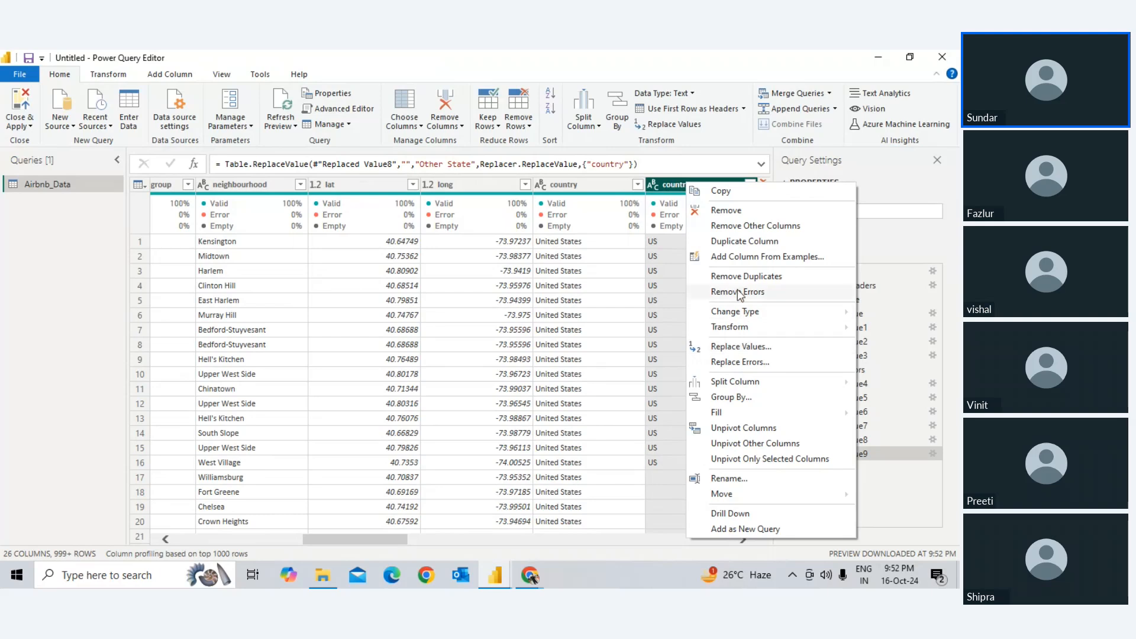
left_click(742, 347)
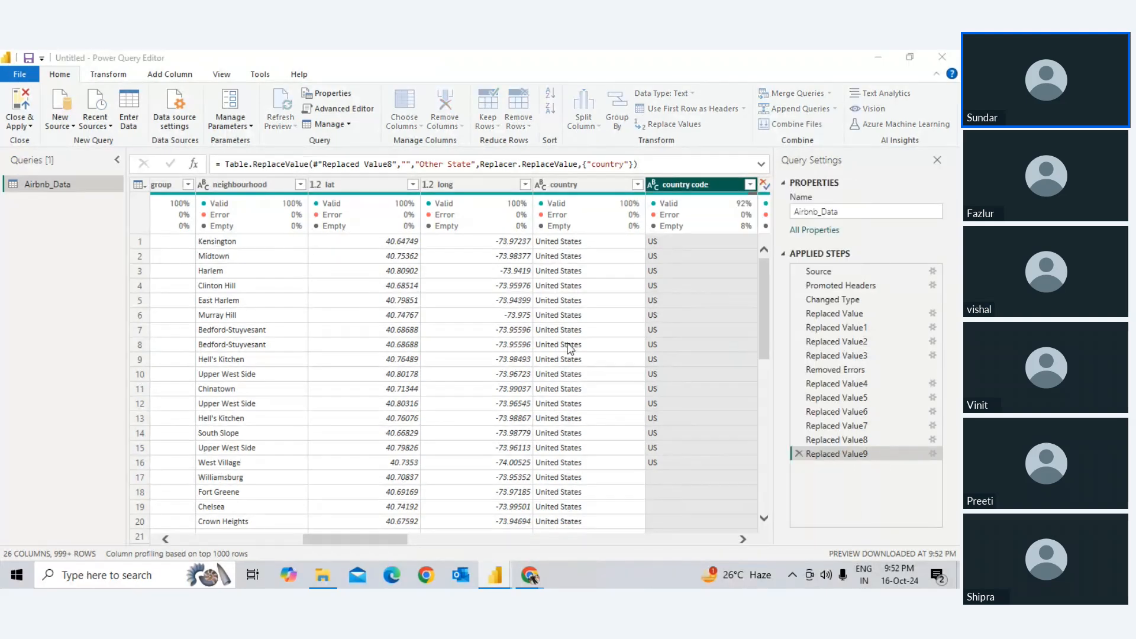
left_click(289, 320)
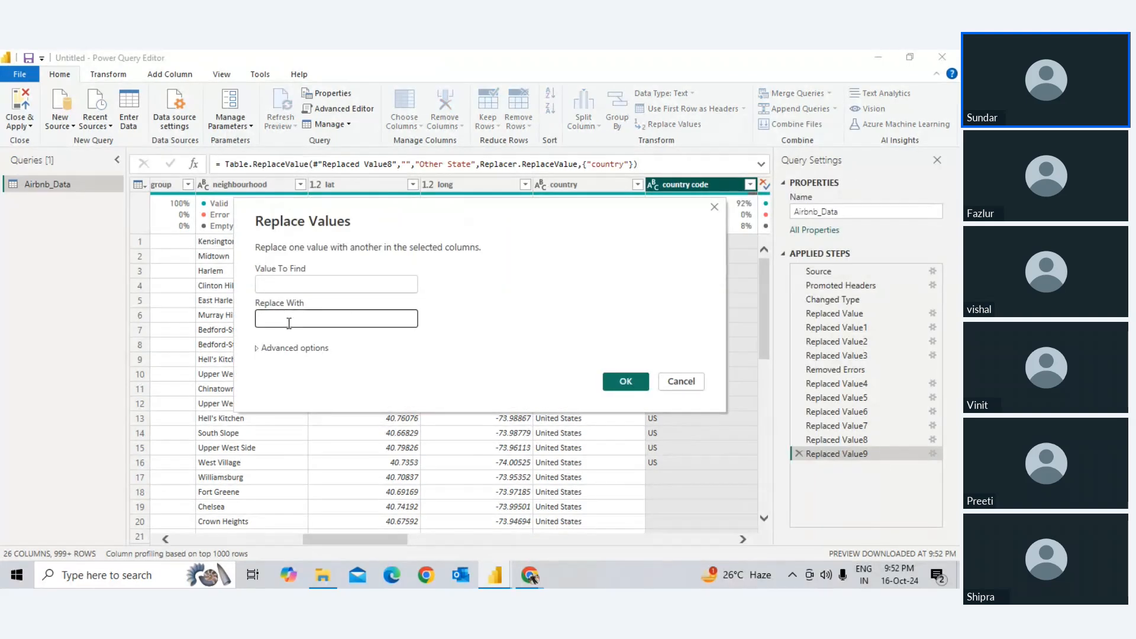
type("Others")
left_click(625, 381)
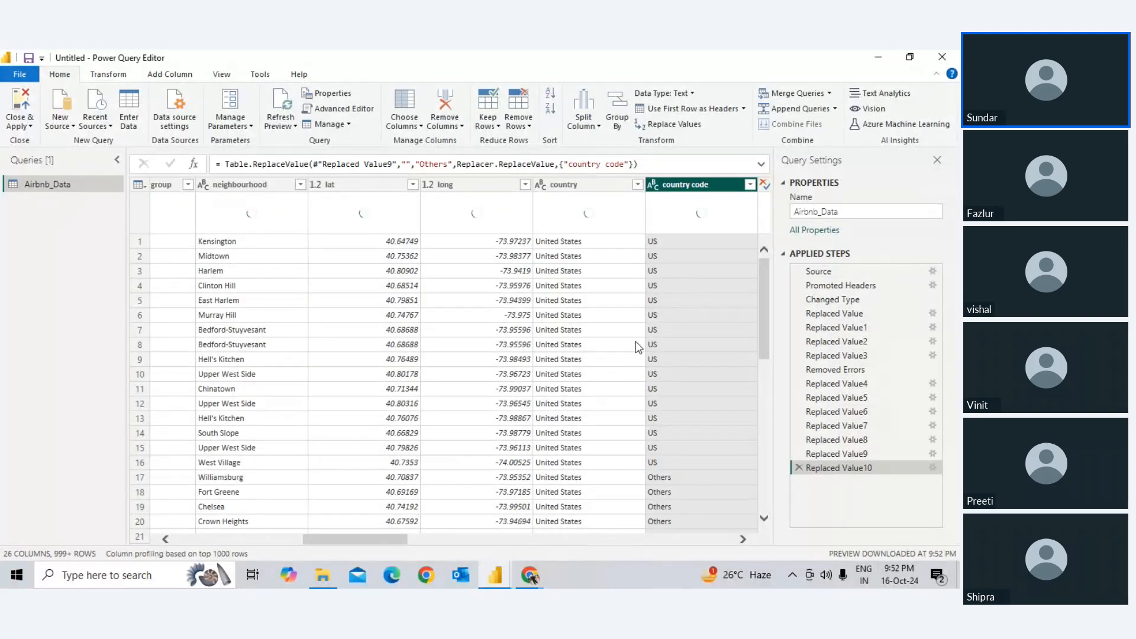
Step: Filter the instant_bookable column so that only its null rows are kept
left_click_drag(385, 537, 450, 532)
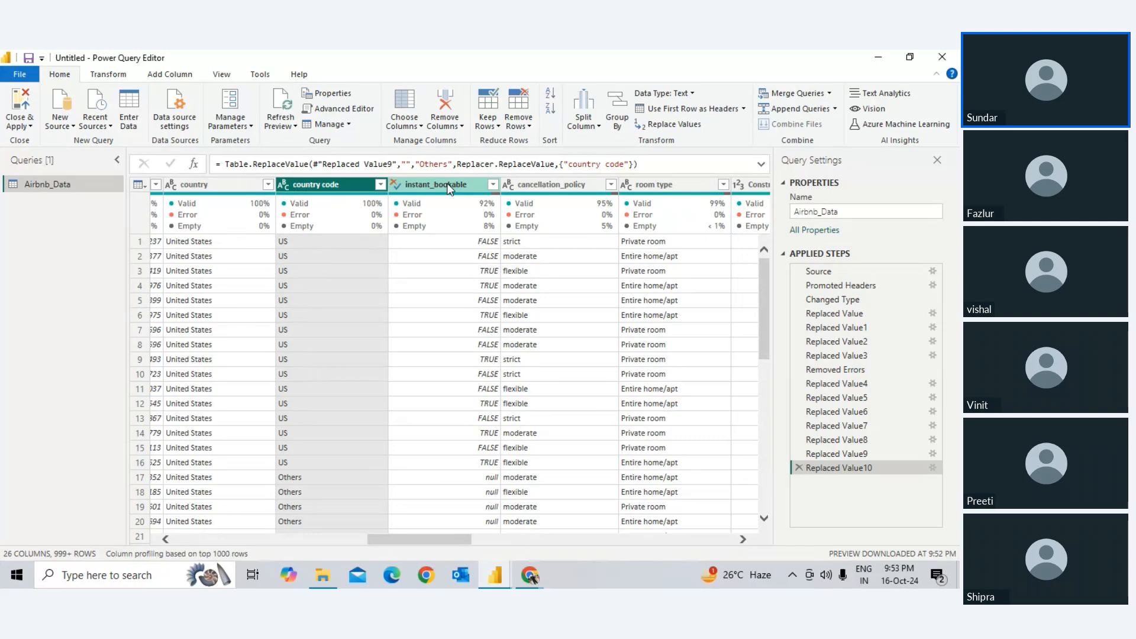
left_click(492, 184)
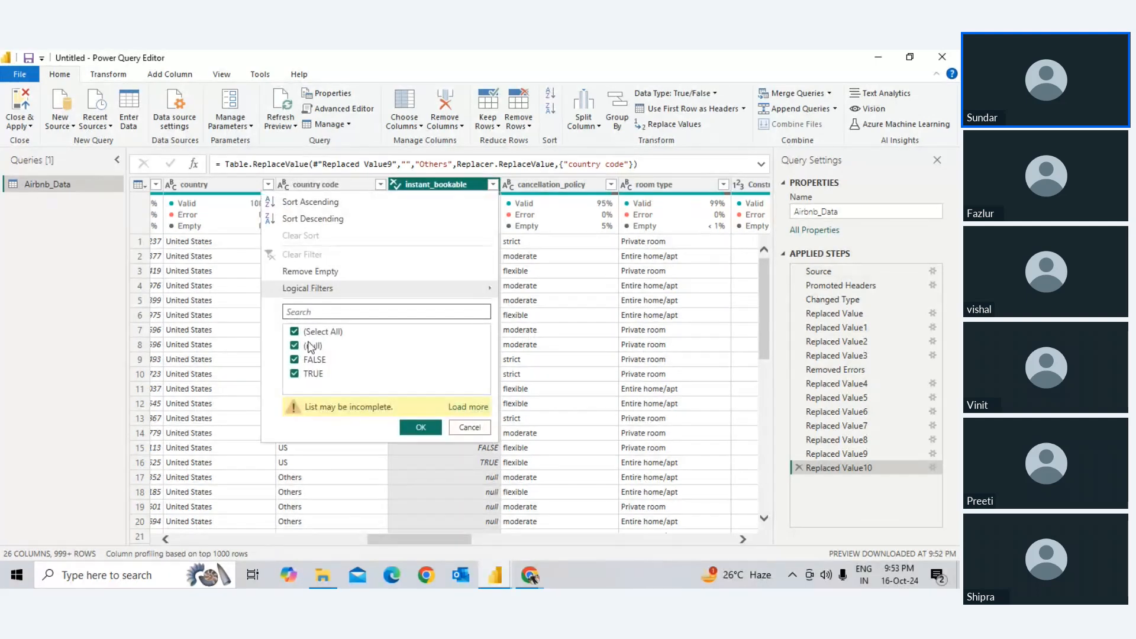
left_click(294, 331)
left_click(295, 346)
left_click(420, 427)
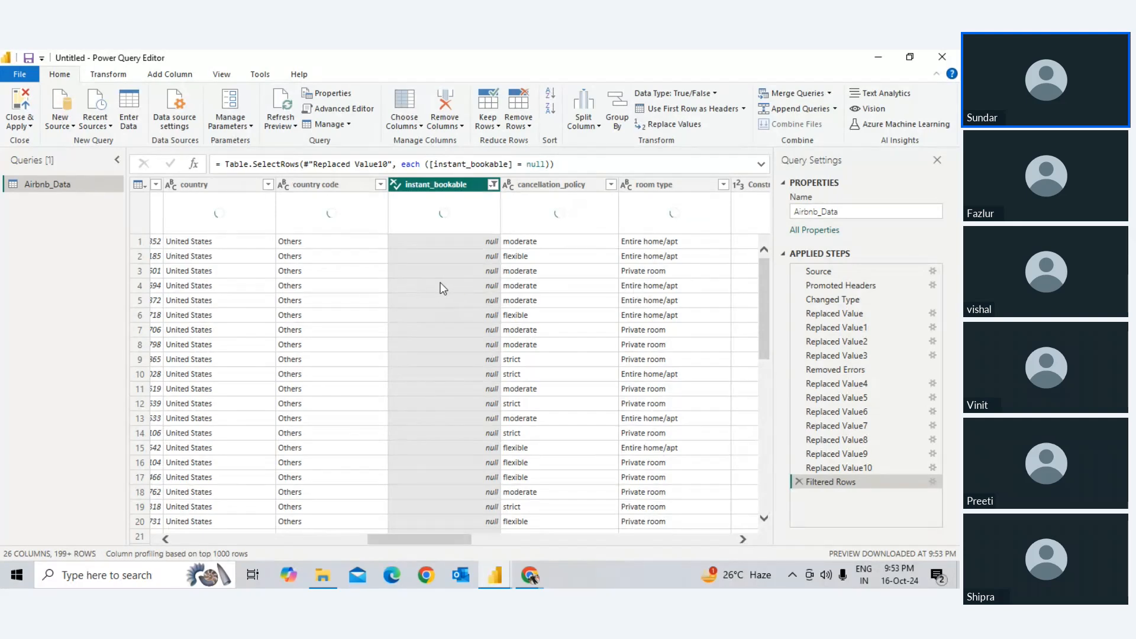
Step: Reselect all values in the instant_bookable filter to bring back every row
left_click(492, 184)
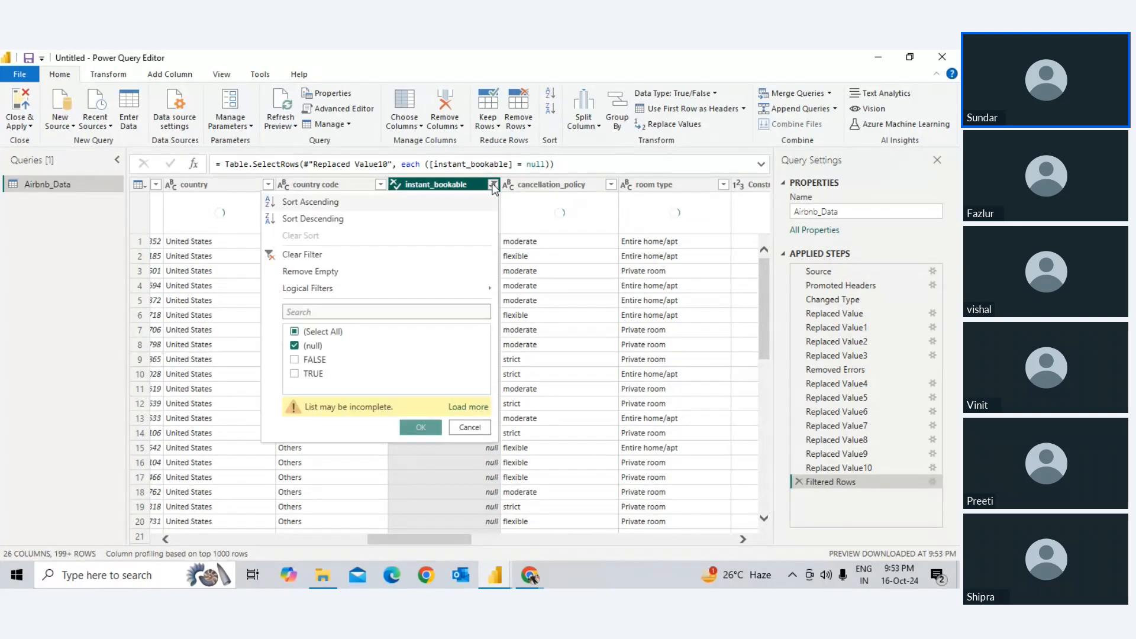
left_click(295, 333)
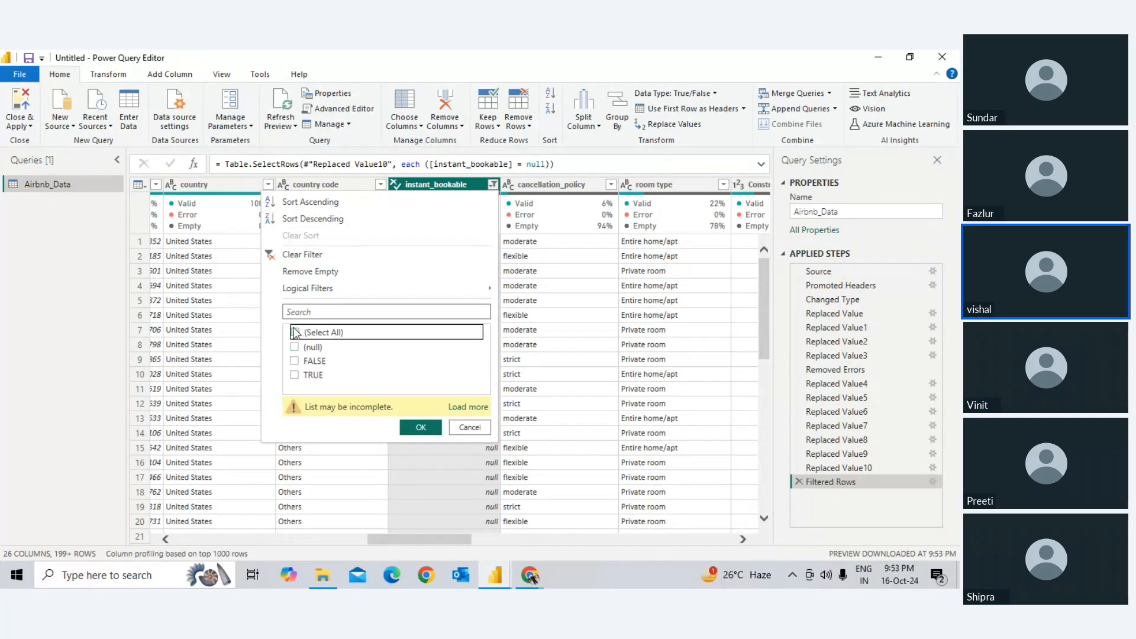
left_click(294, 333)
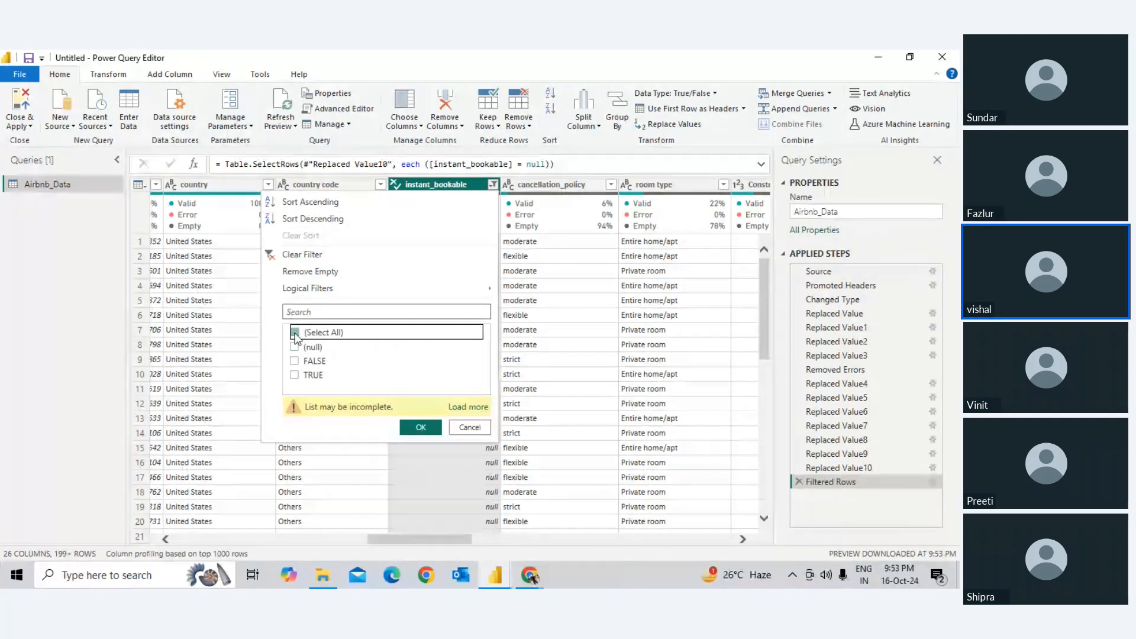
left_click(421, 427)
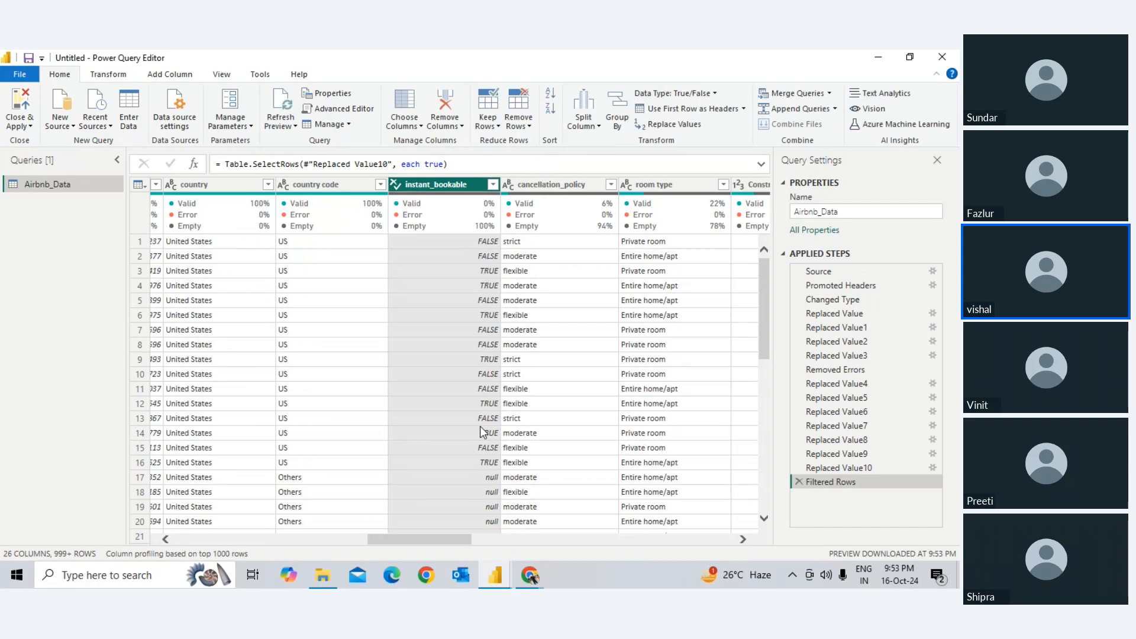
Step: Switch to the Zoho meeting, unmute the microphone, and return to the Power Query Editor
key("alt+Tab")
left_click(441, 535)
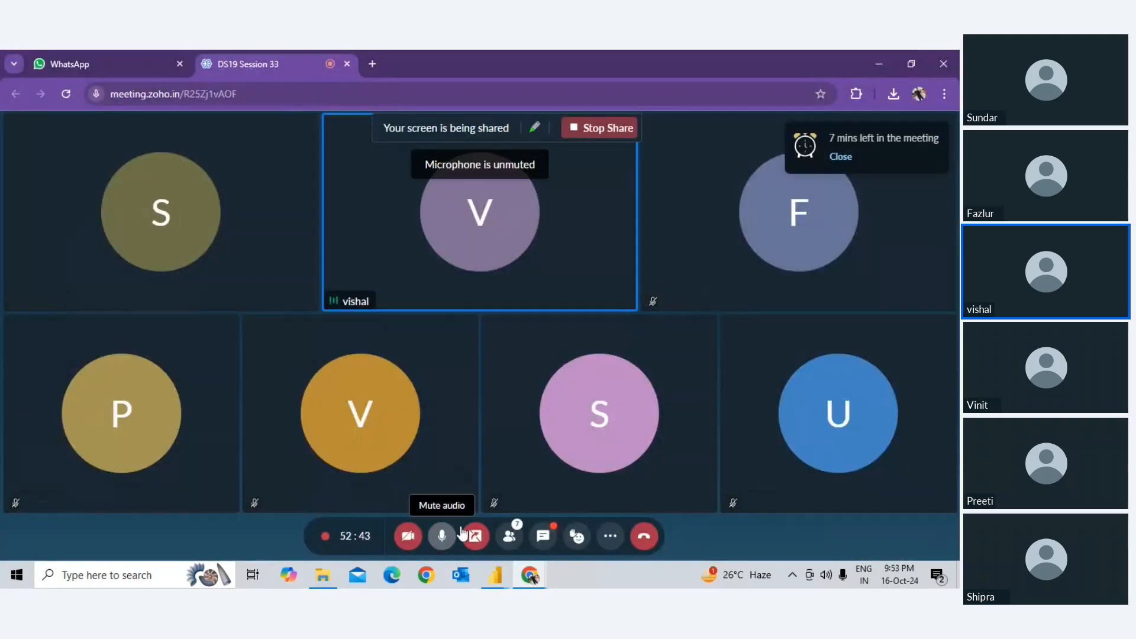
key("alt+Tab")
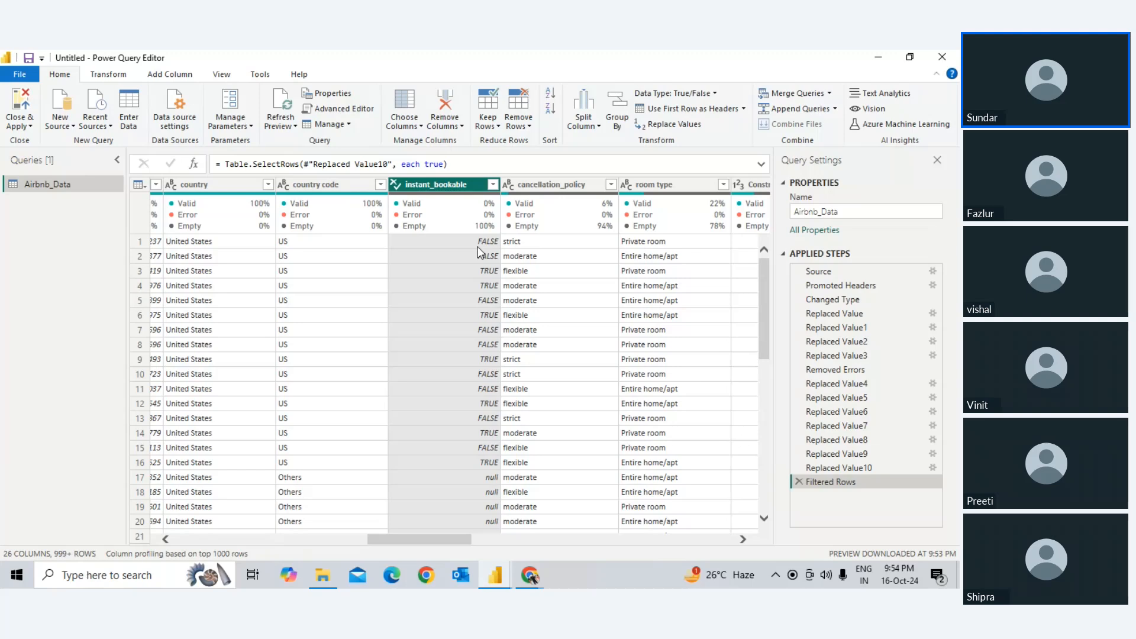
Step: Exclude TRUE and FALSE from the instant_bookable filter, keeping only null
left_click(495, 189)
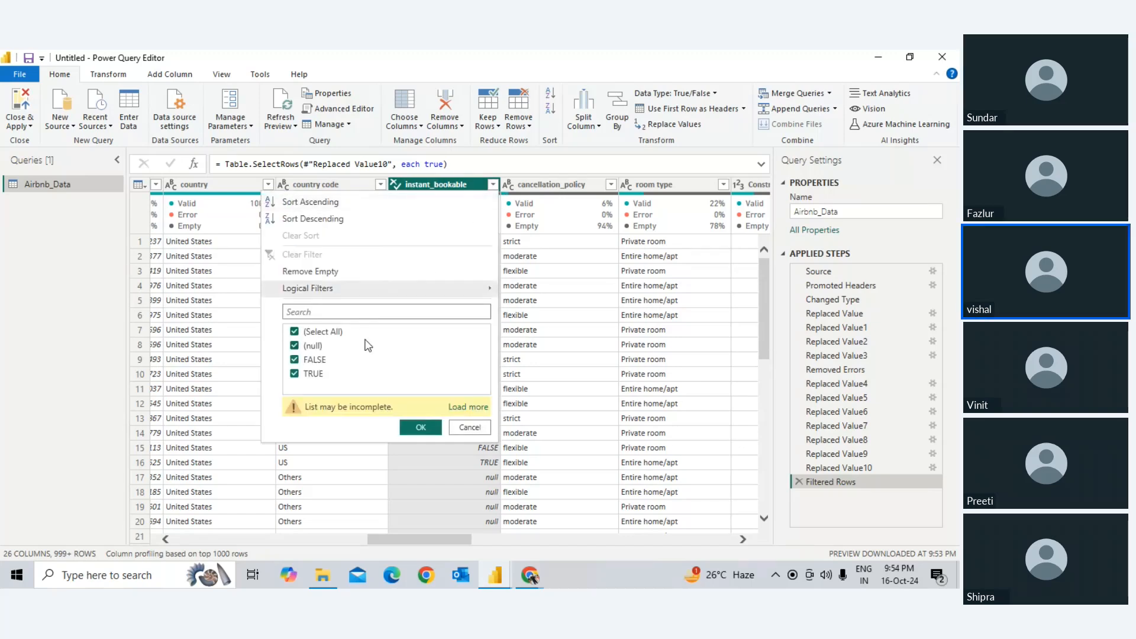
left_click(294, 374)
left_click(294, 359)
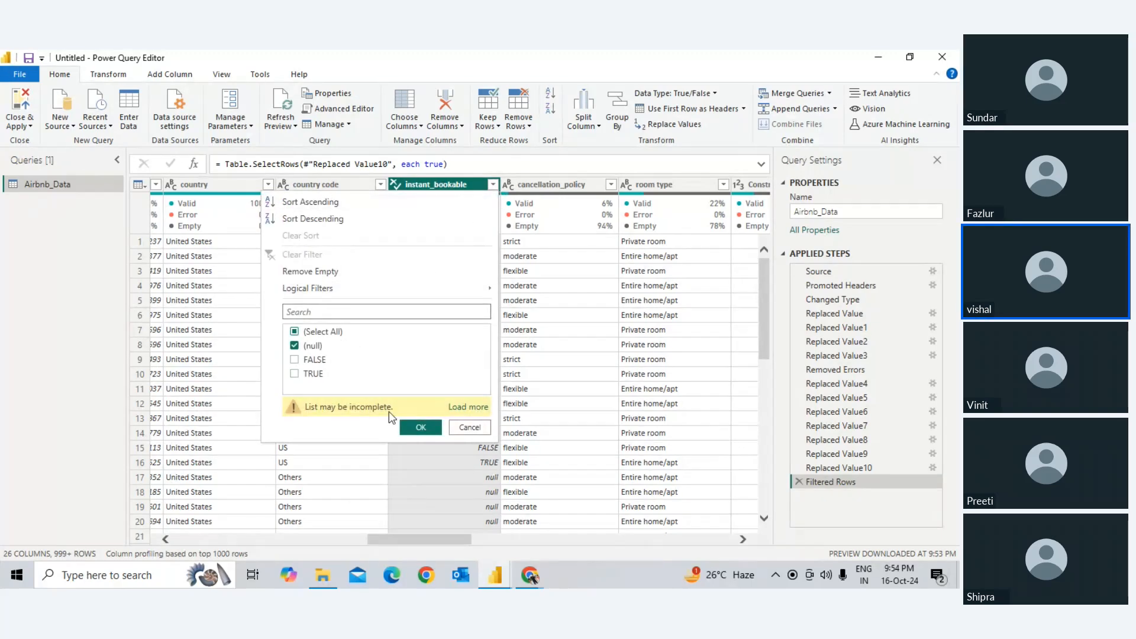
left_click(420, 428)
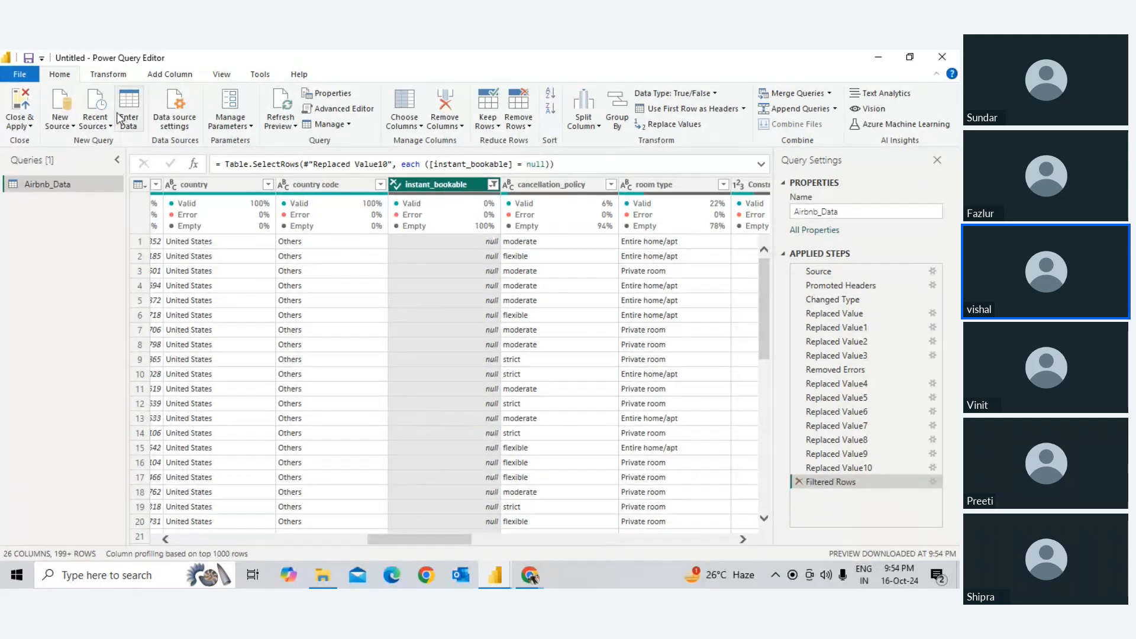
Step: Apply the Count Values statistic to the filtered instant_bookable column
left_click(108, 74)
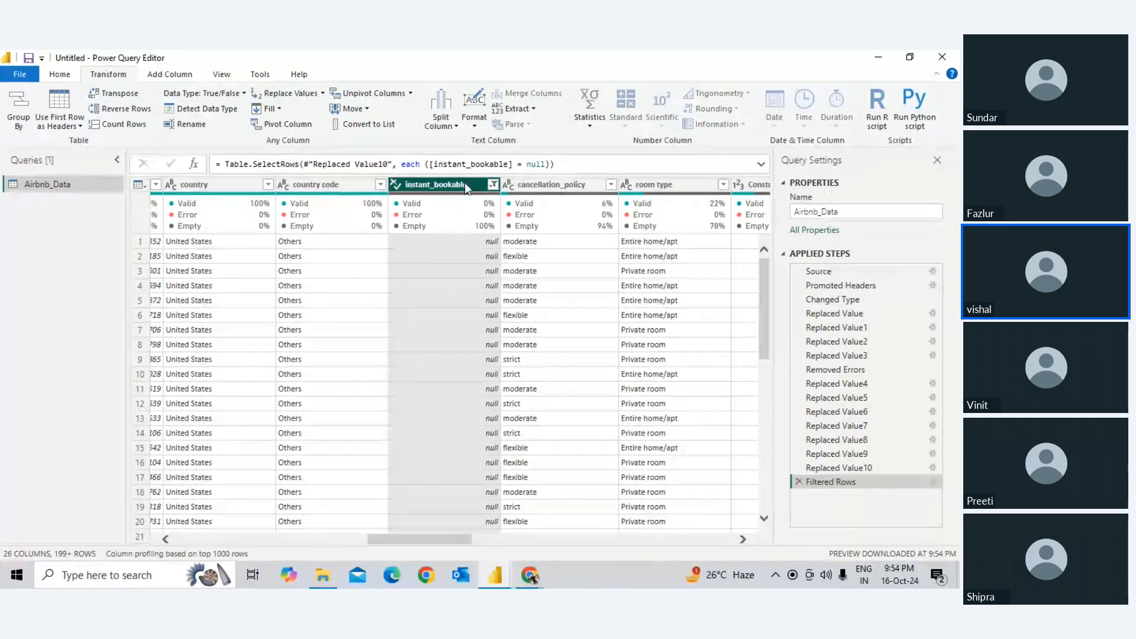
left_click(588, 118)
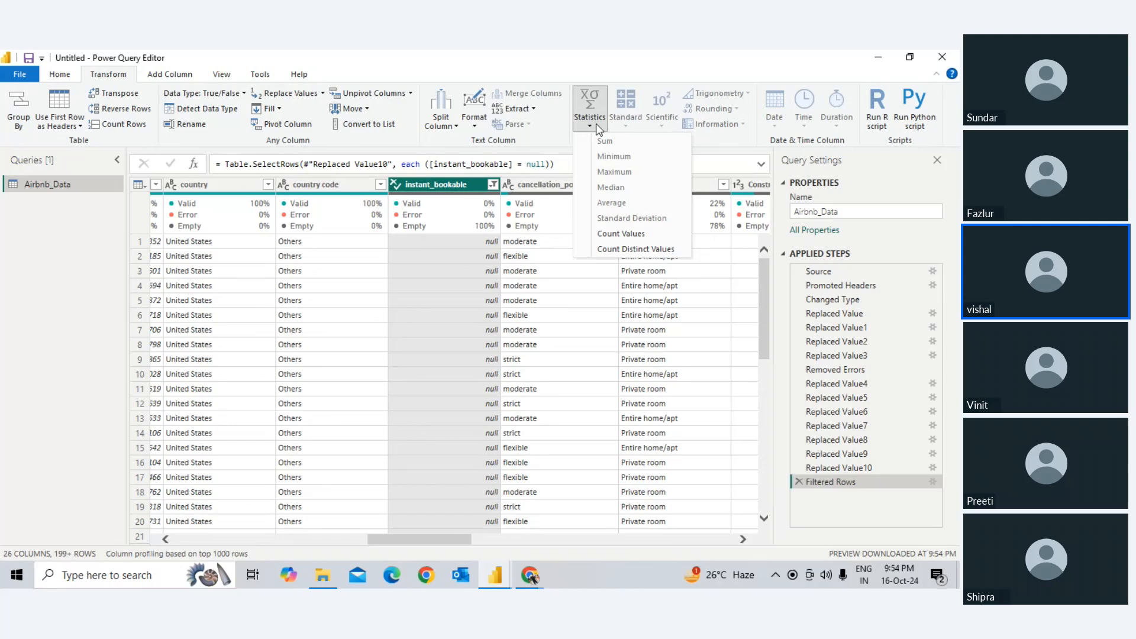
left_click(627, 237)
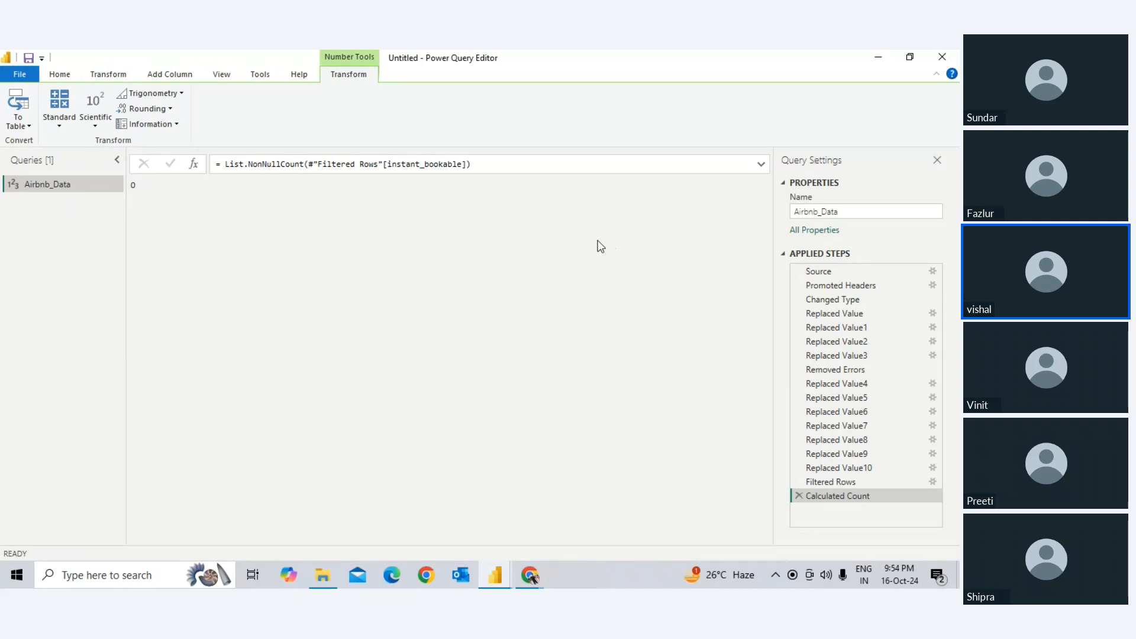
Step: Delete the Calculated Count and Filtered Rows steps from the query and go back to the instant_bookable column
left_click(799, 496)
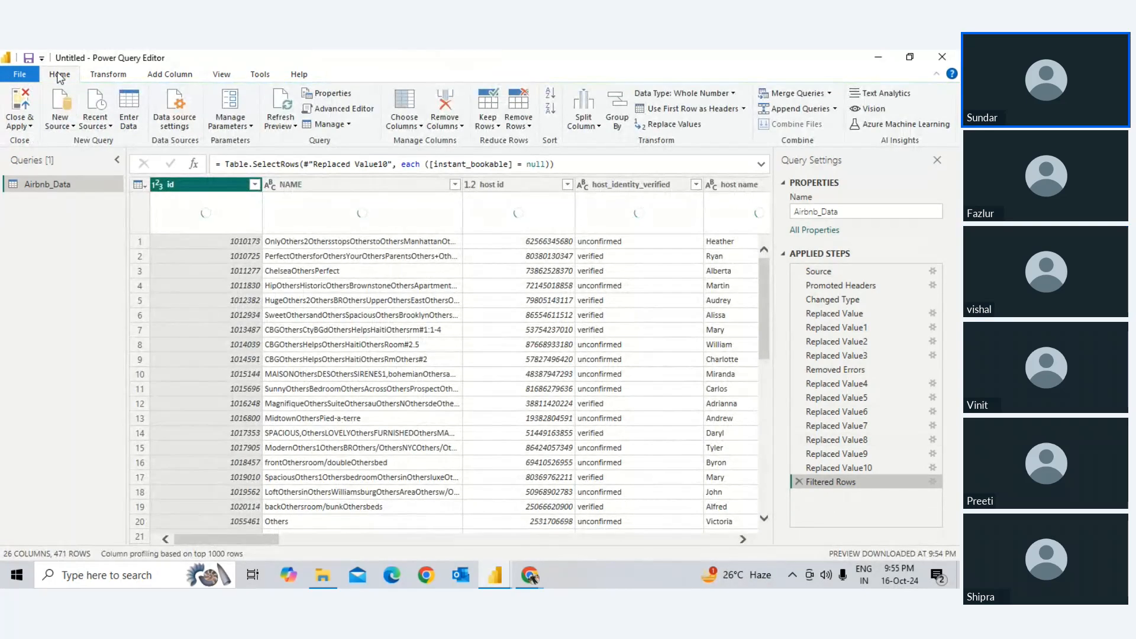
left_click(798, 482)
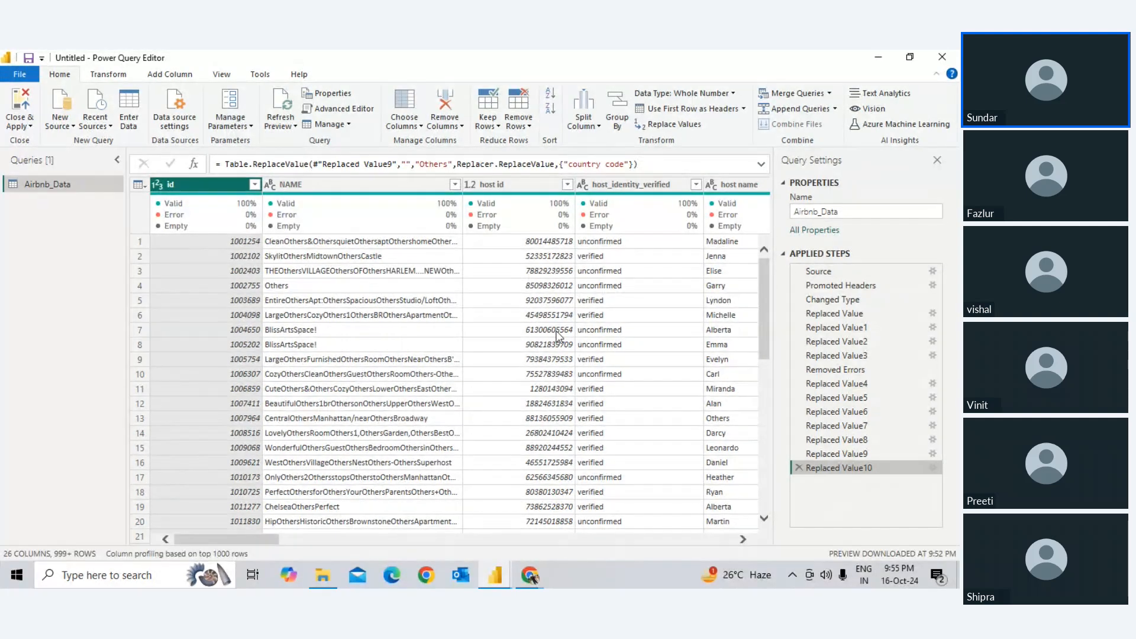
left_click_drag(271, 539, 475, 543)
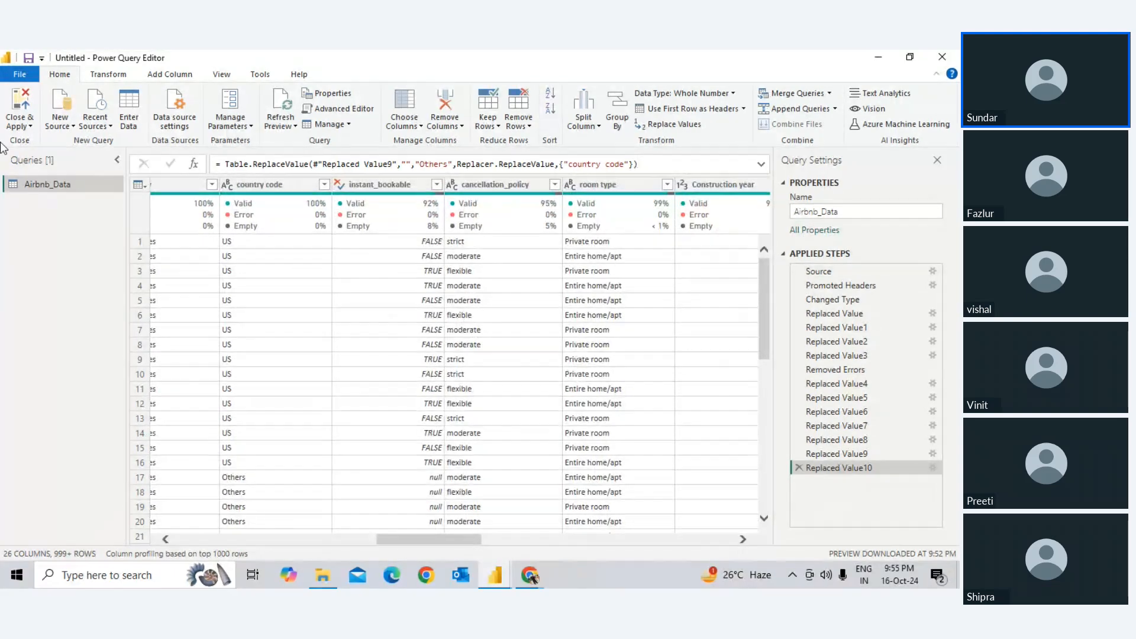
left_click(340, 190)
Step: Switch to the Zoho meeting, mute the microphone, and go back to the Power Query Editor
mouse_move(532, 576)
left_click(457, 531)
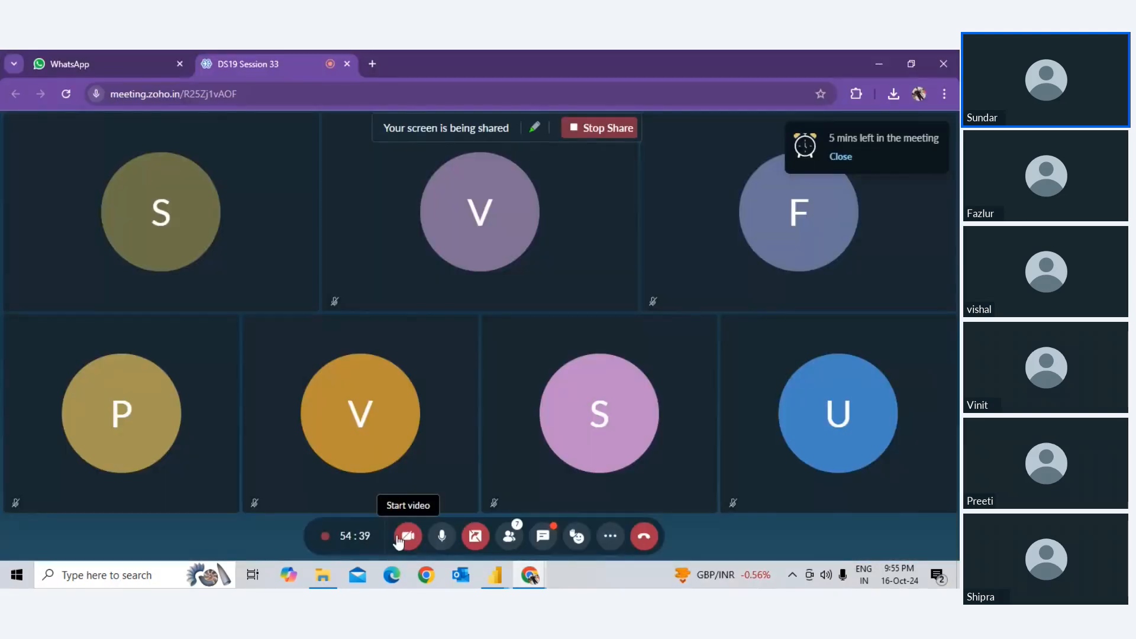
left_click(443, 546)
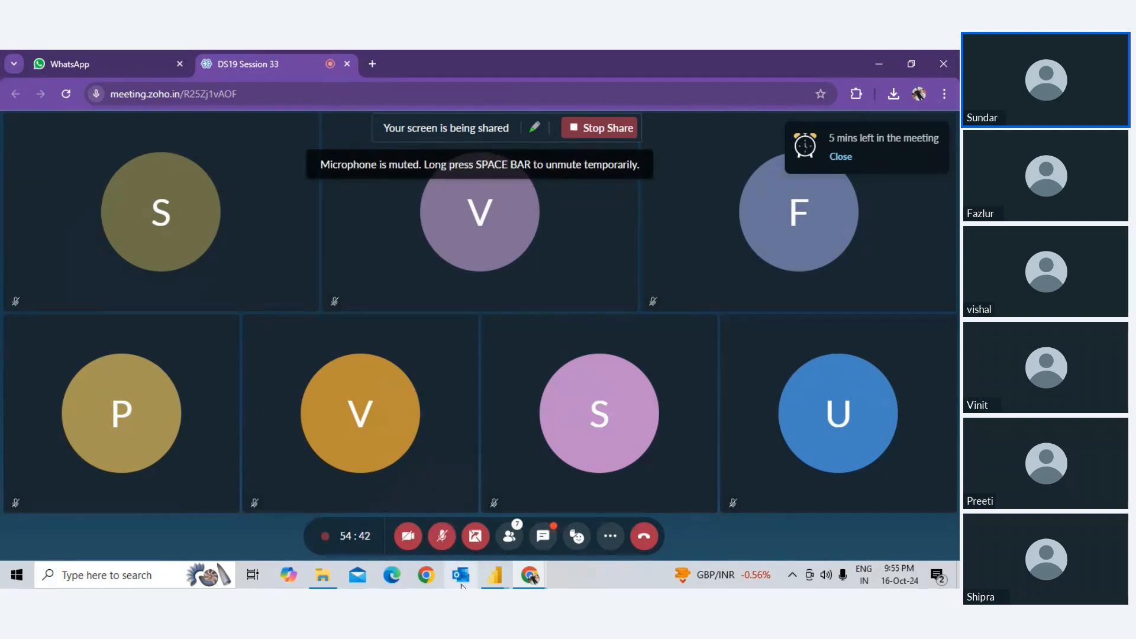
left_click(494, 575)
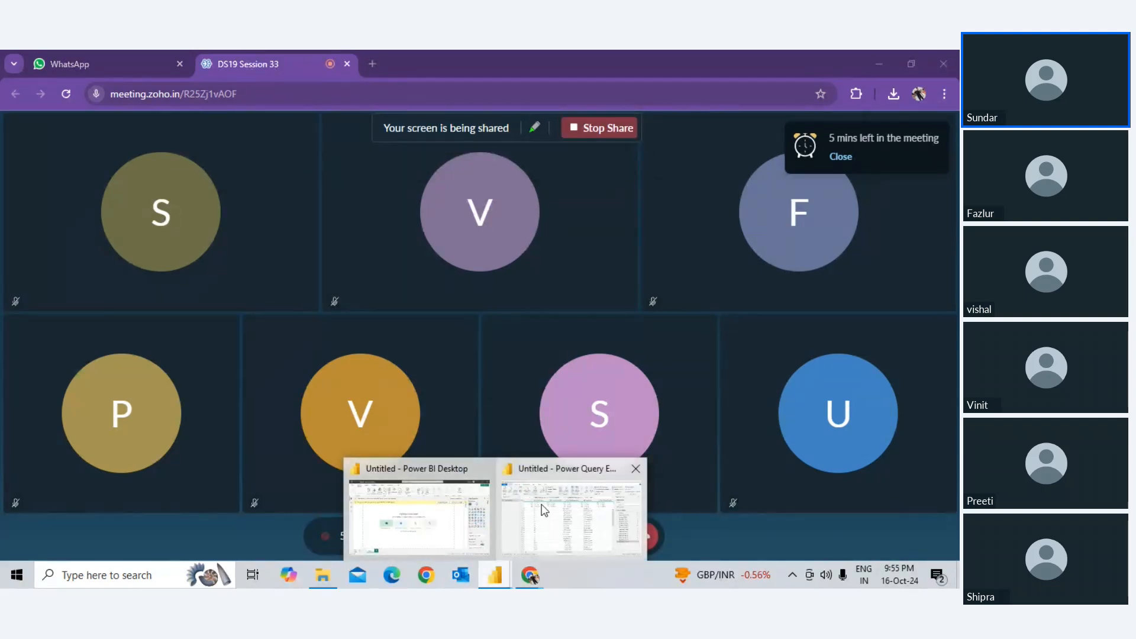
left_click(568, 514)
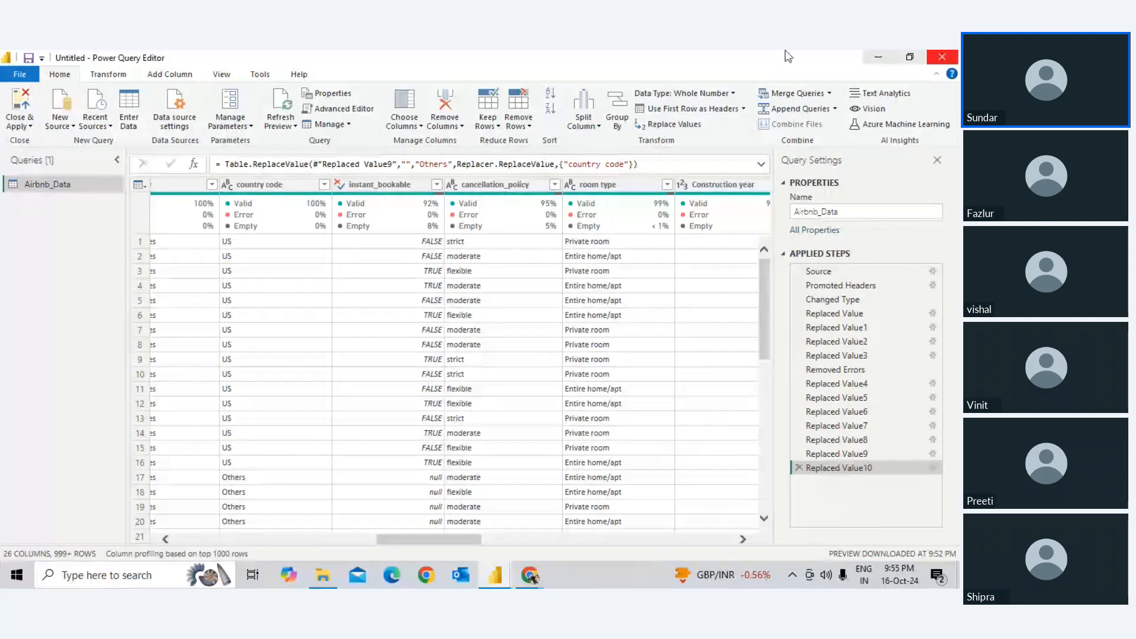
mouse_move(439, 227)
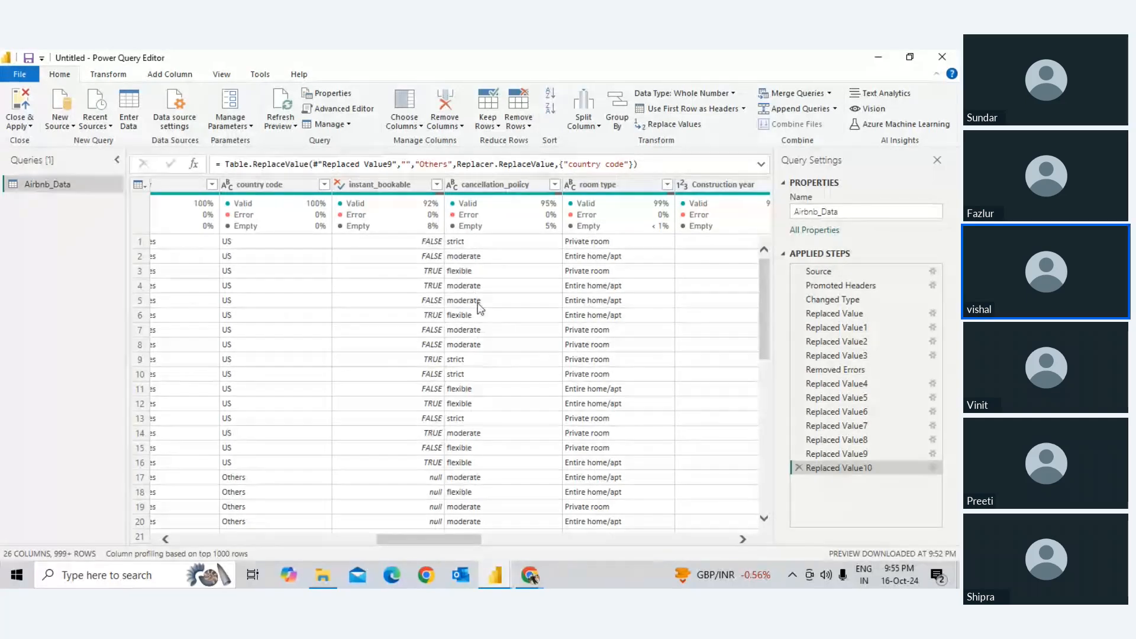
key("alt+Tab")
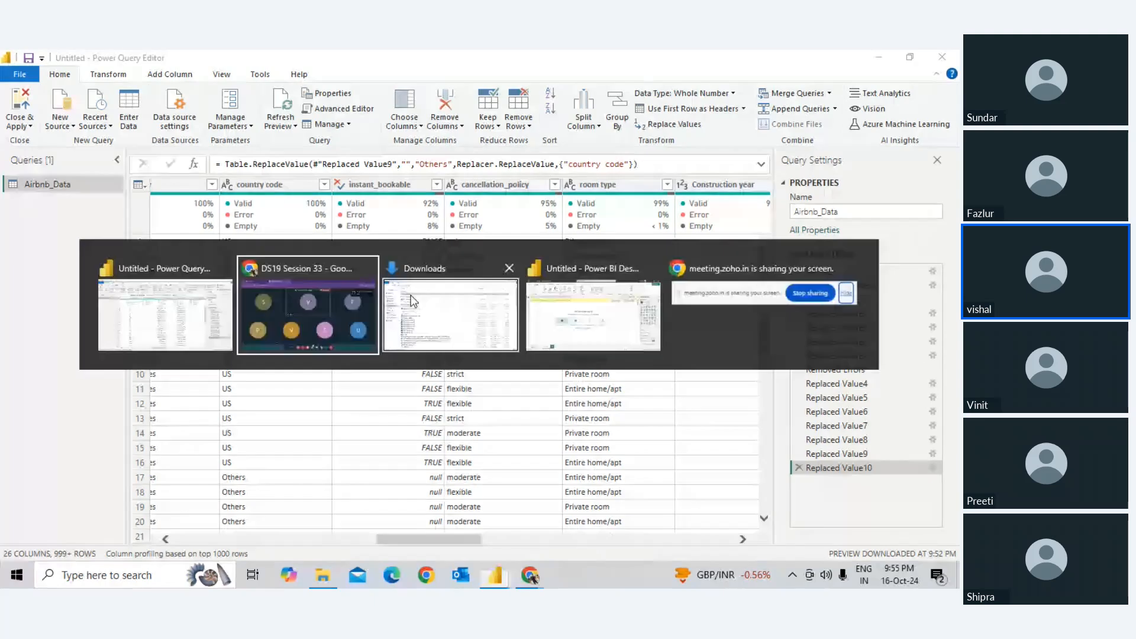
left_click(452, 538)
key("alt+Tab")
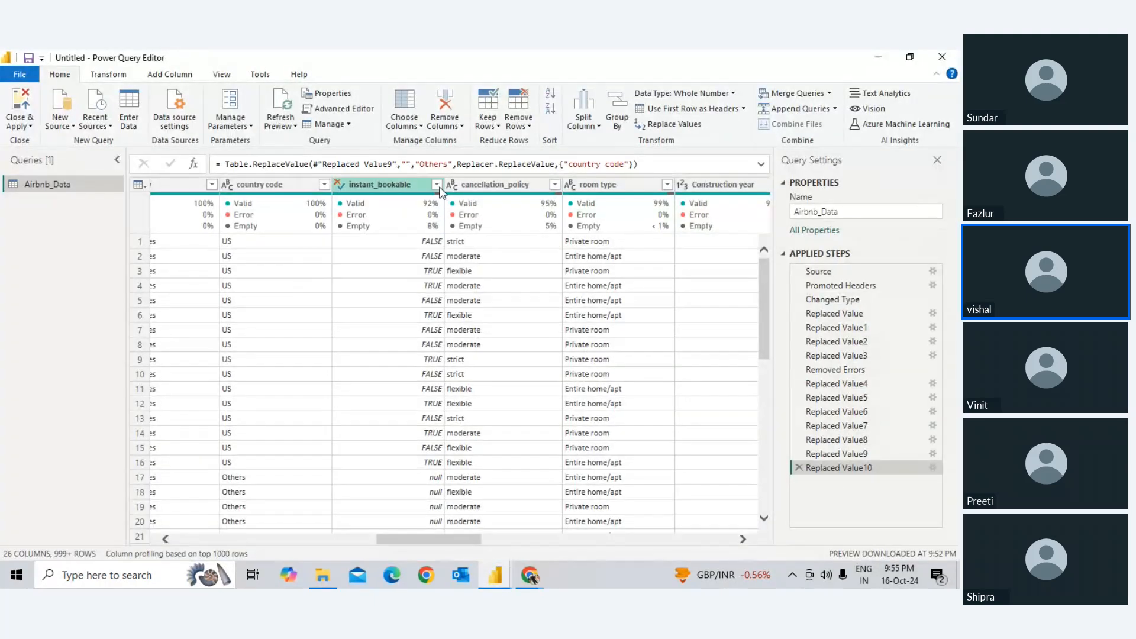
Step: Filter the instant_bookable column to null rows only to inspect them, and delete that Filtered Rows step
left_click(437, 184)
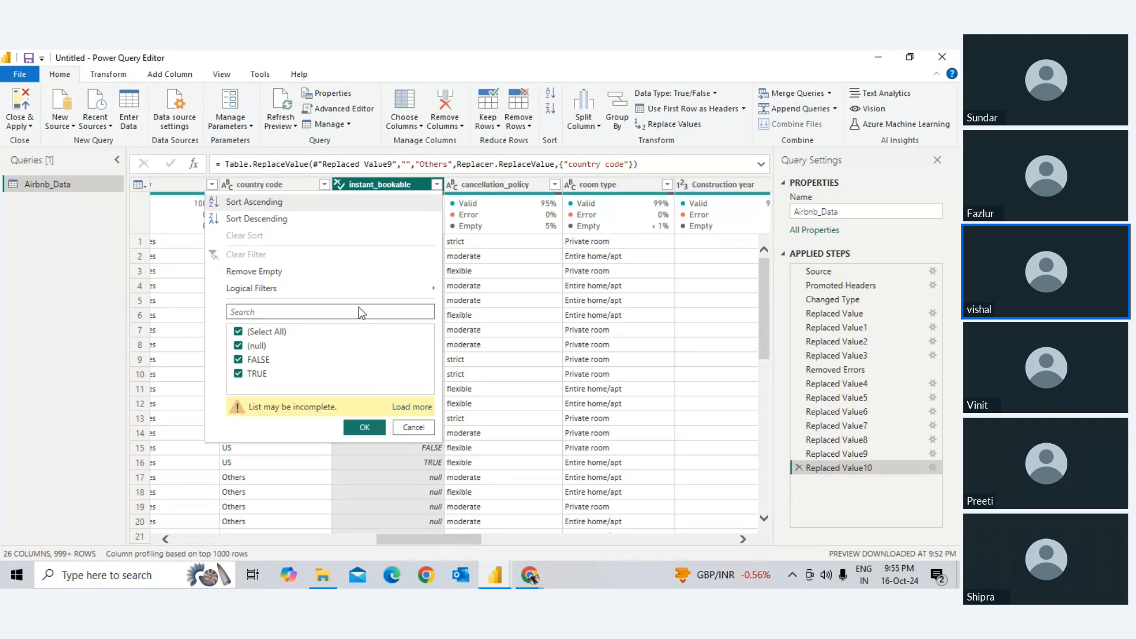
left_click(239, 331)
left_click(239, 346)
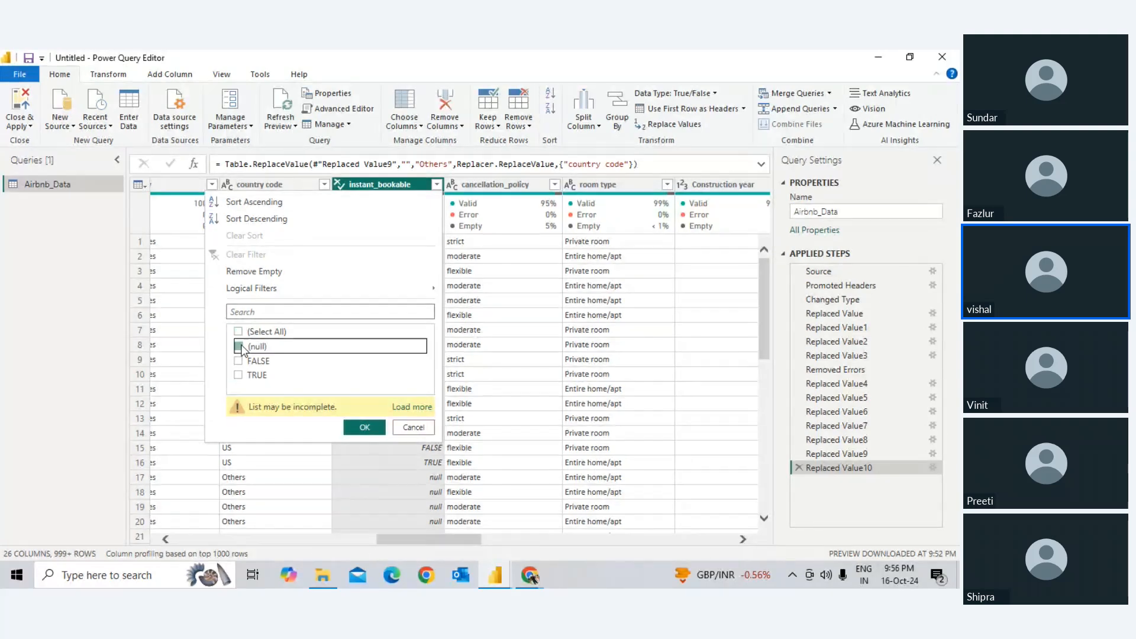
left_click(361, 425)
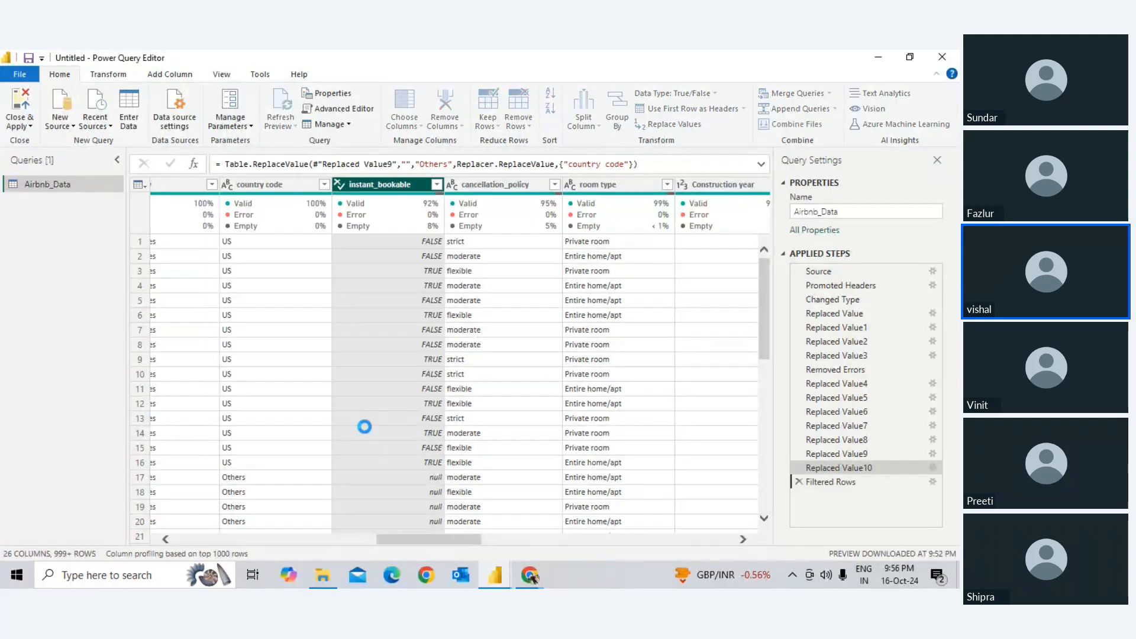
left_click(411, 243)
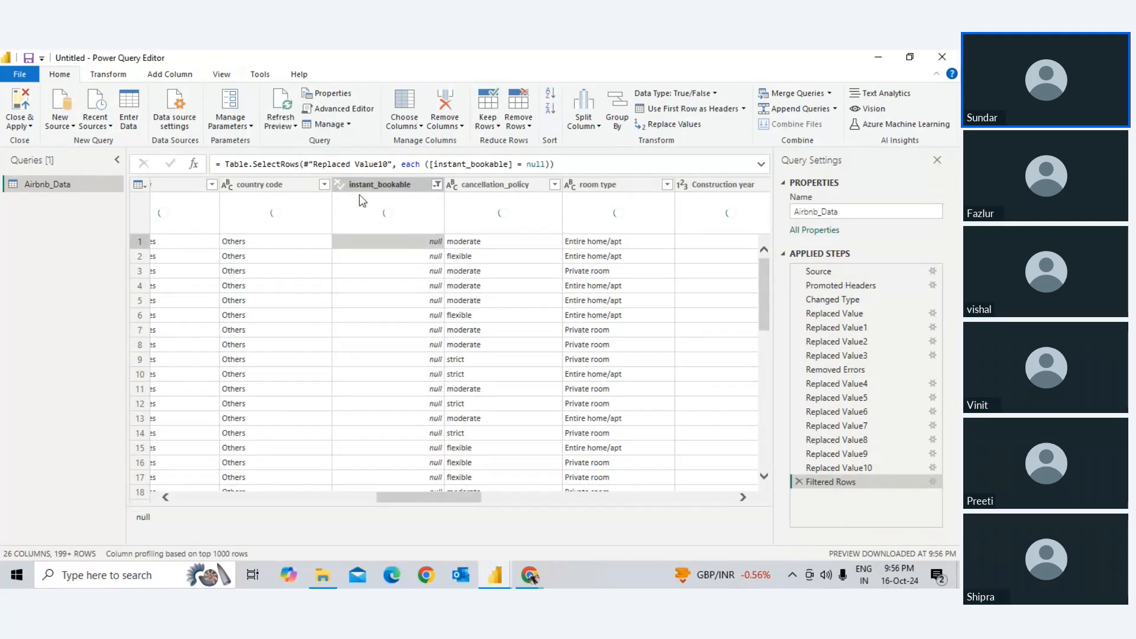
left_click(798, 481)
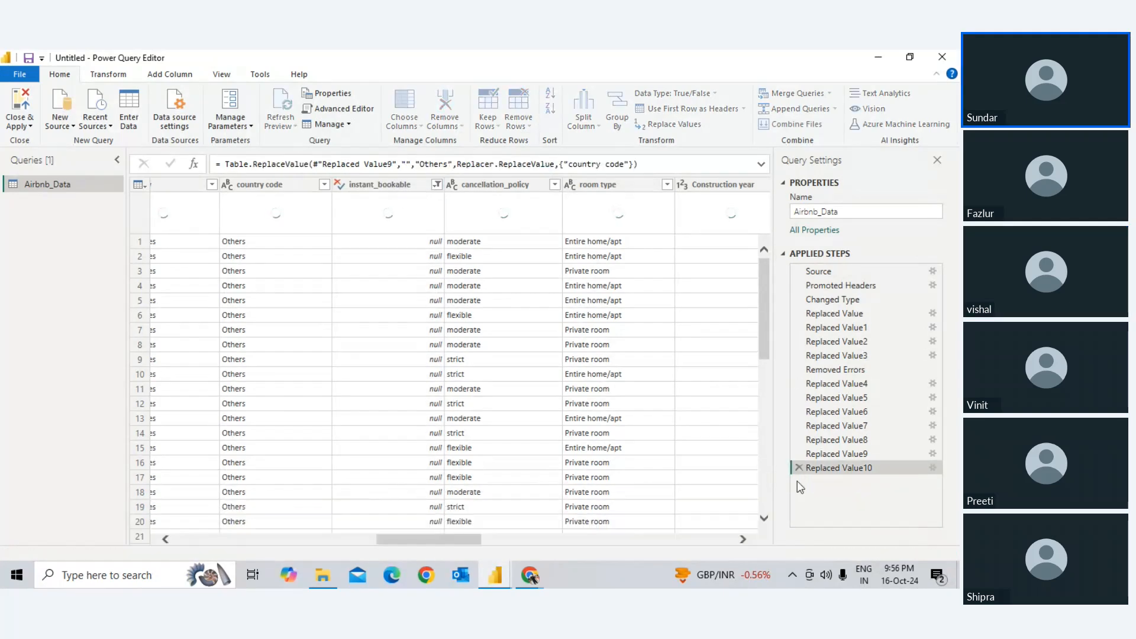
Step: Replace null with FALSE in the instant_bookable column
left_click(396, 180)
right_click(395, 180)
left_click(448, 344)
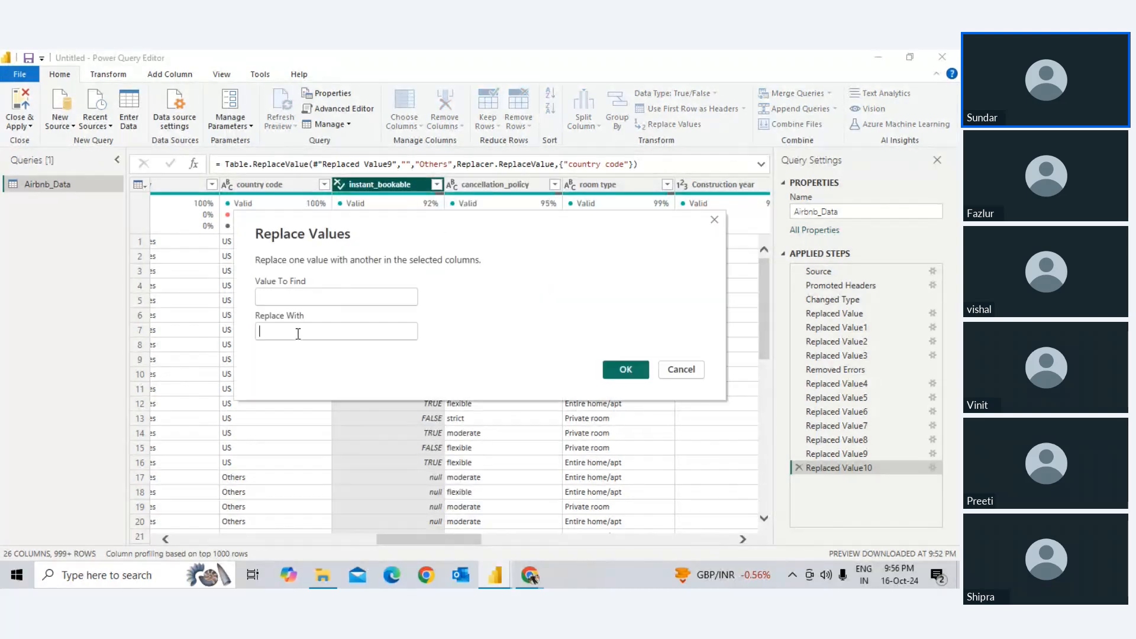
type("F")
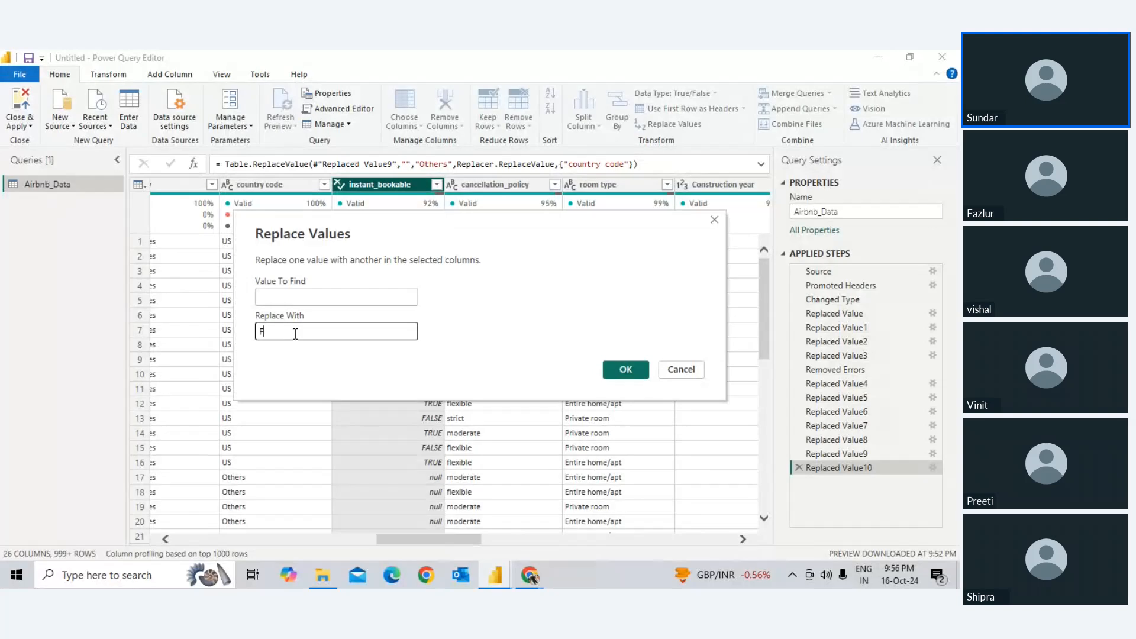
type("ALSE")
left_click(627, 371)
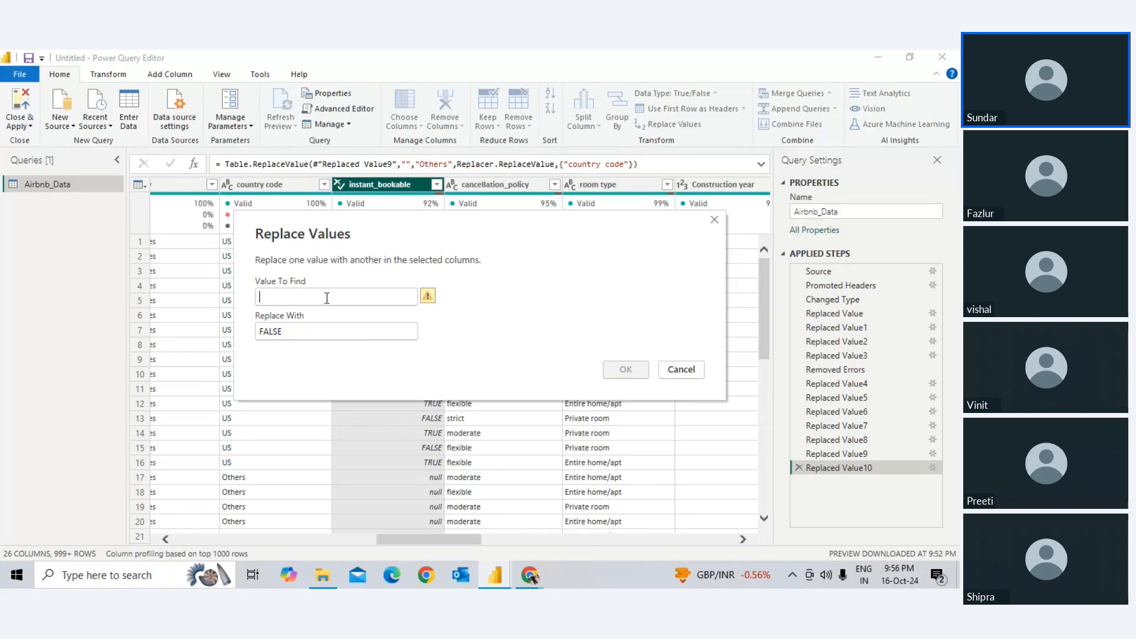
type("null")
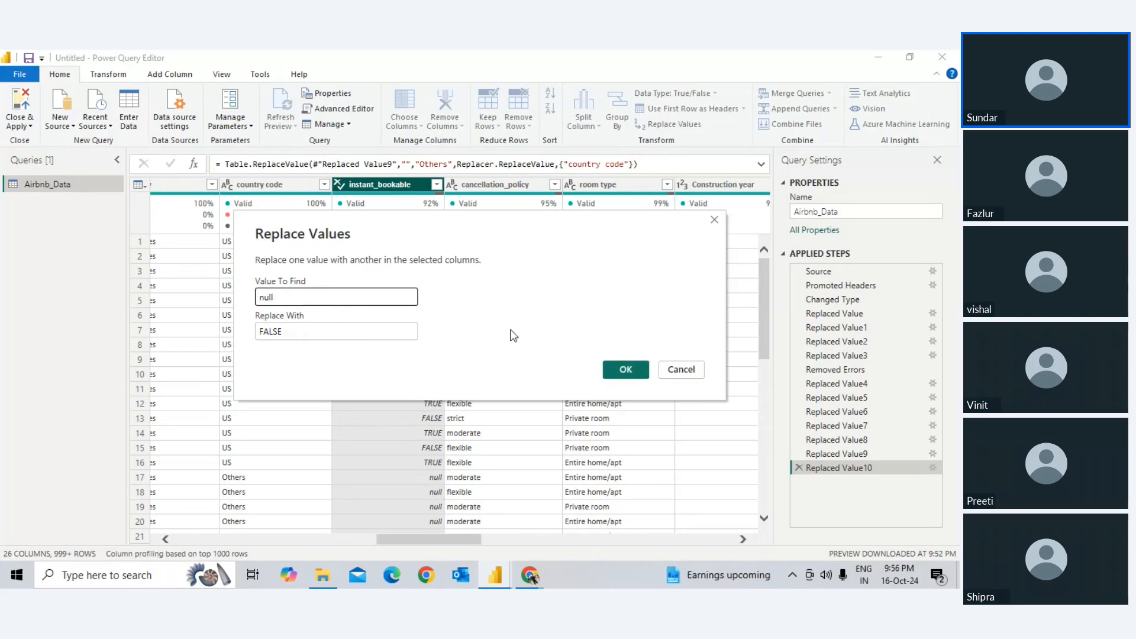
left_click(644, 371)
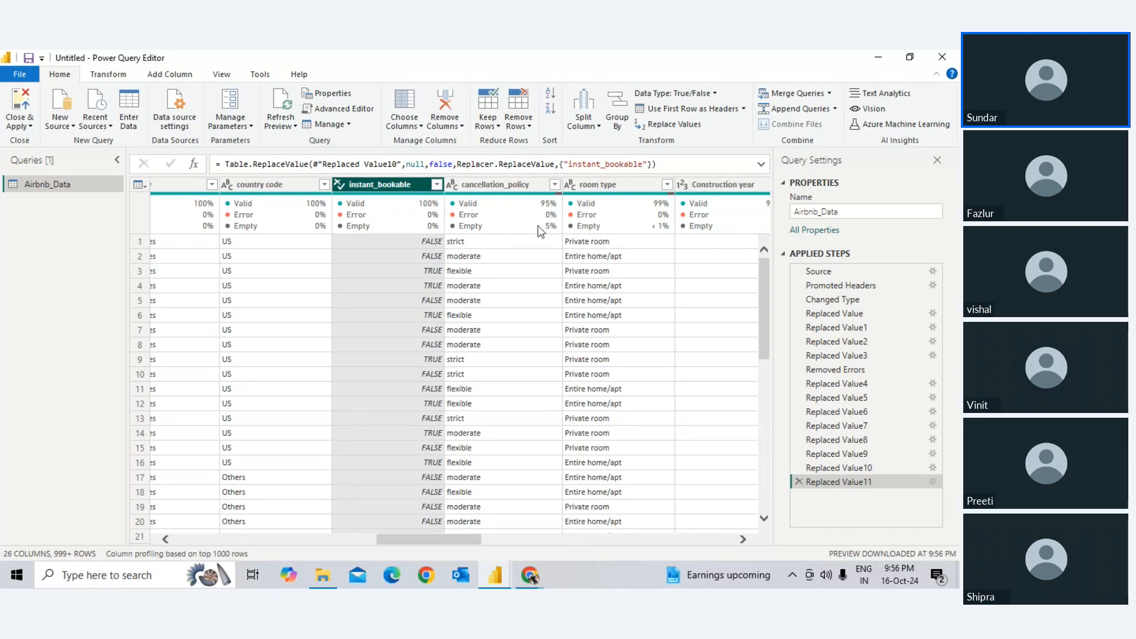
Step: Filter the cancellation_policy column to blank entries only to inspect those rows, and delete that Filtered Rows step
left_click(512, 237)
scroll(512, 277, "down", 2)
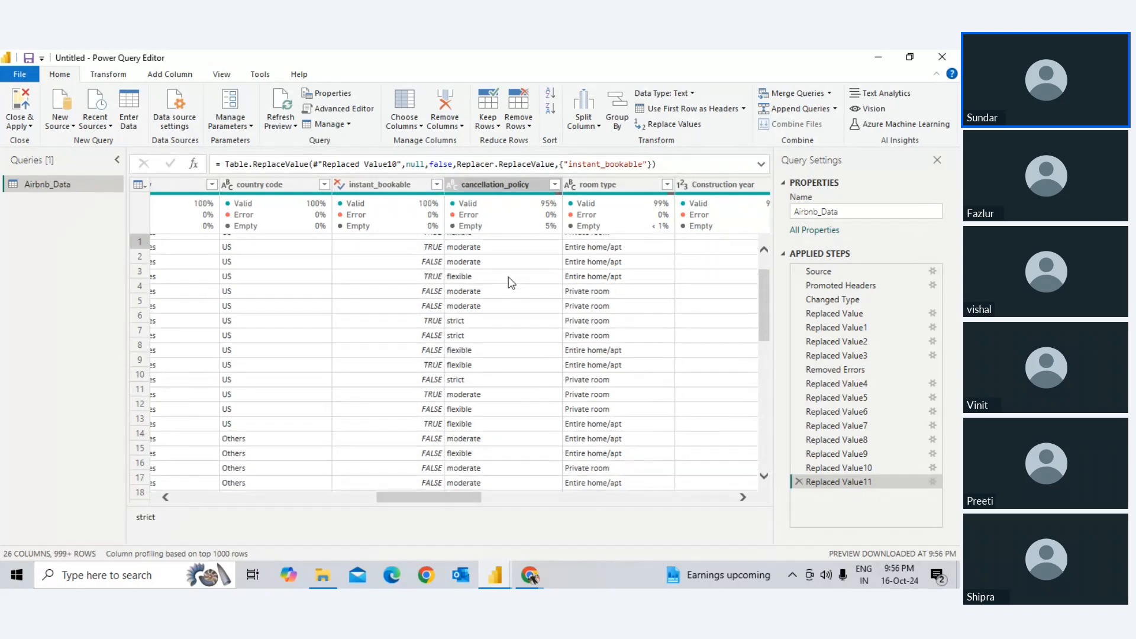
scroll(511, 283, "down", 1)
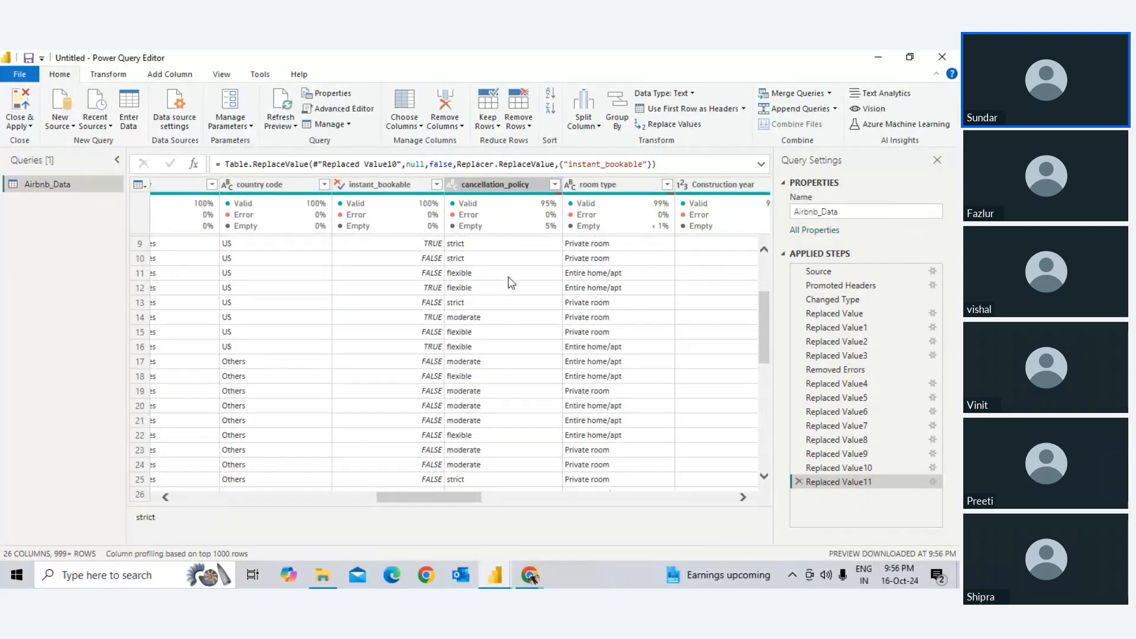
left_click(552, 185)
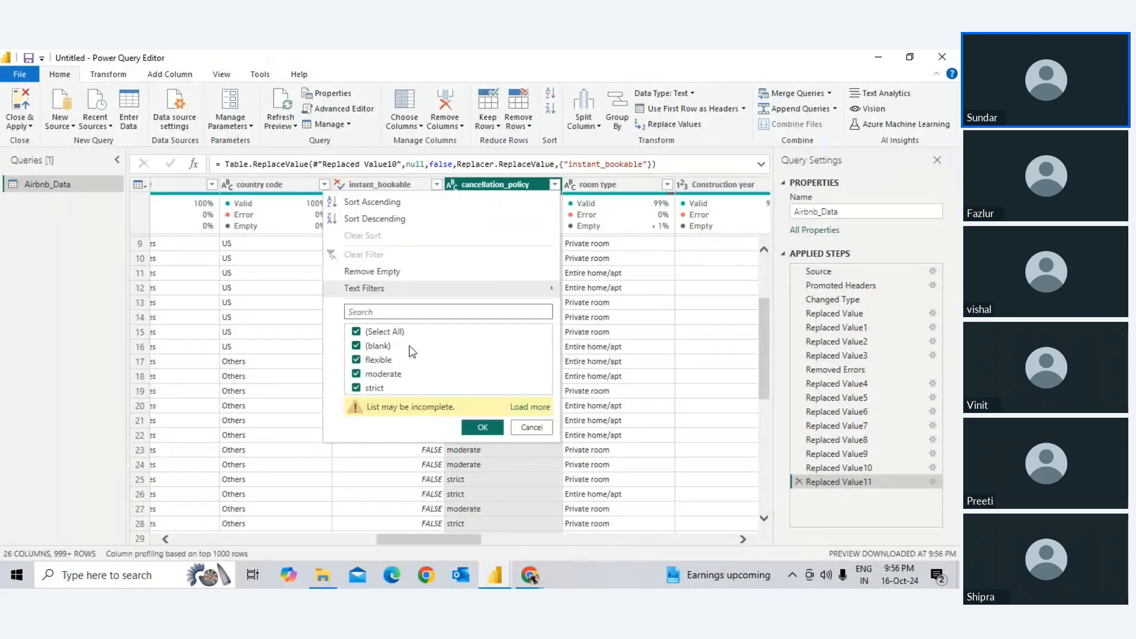
left_click(382, 332)
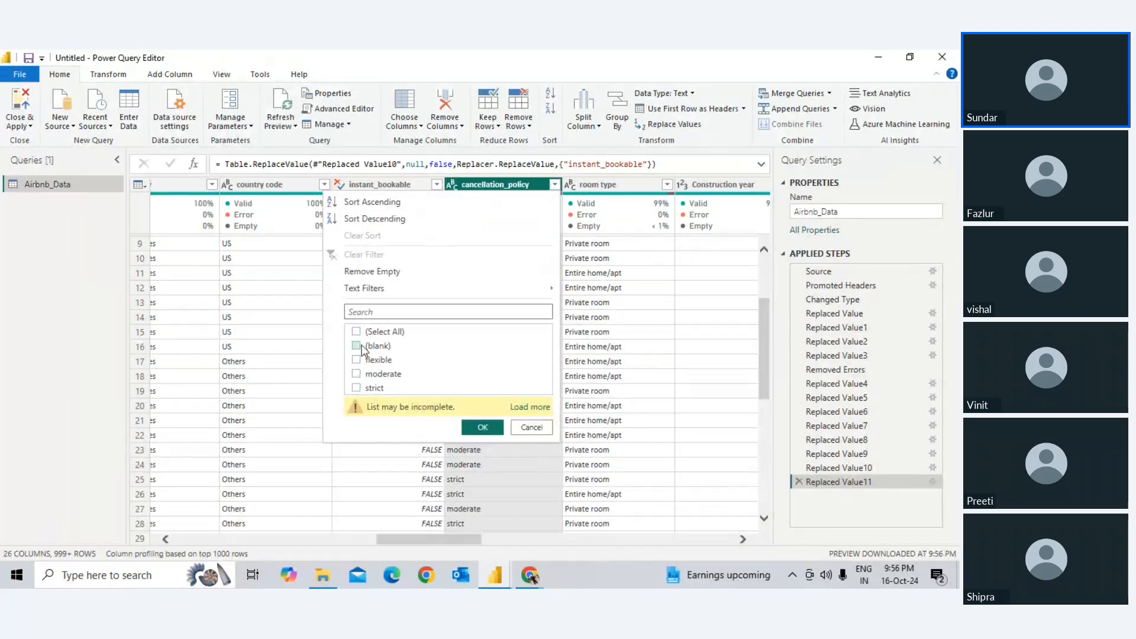
left_click(482, 426)
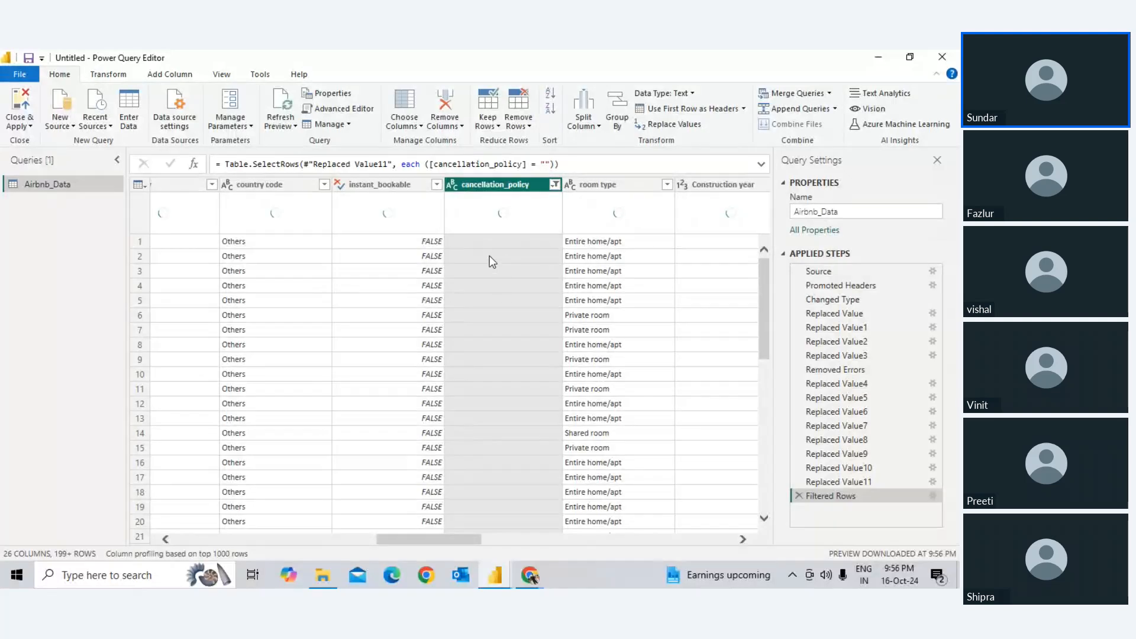
scroll(498, 297, "down", 8)
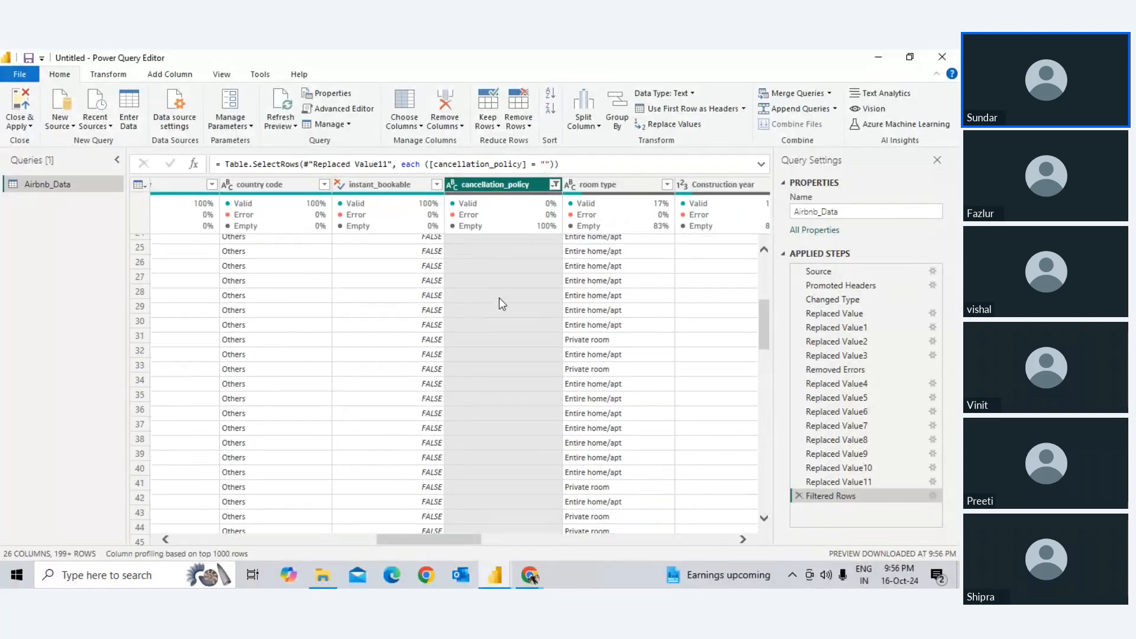
scroll(499, 297, "up", 8)
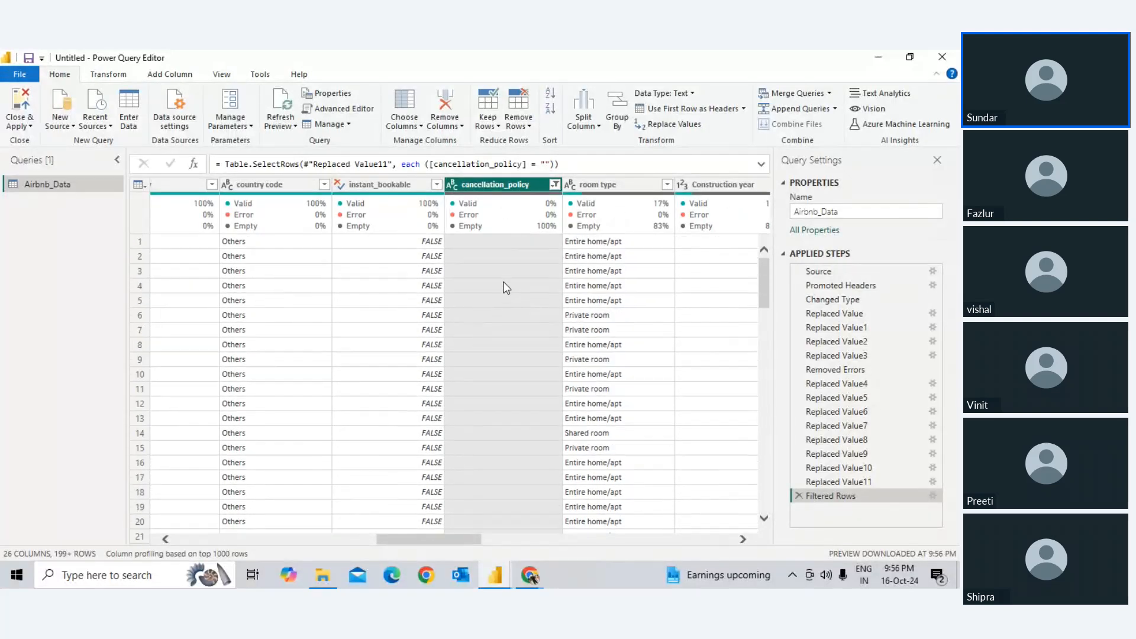
left_click(799, 497)
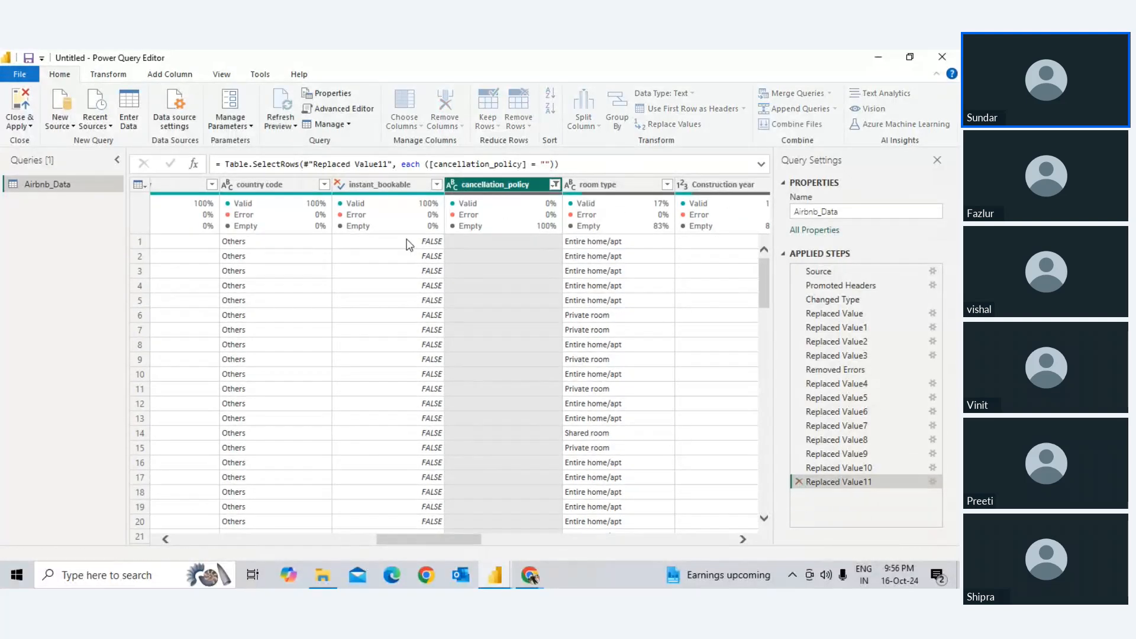
Step: Replace the blank entries in the cancellation_policy column with Other
right_click(491, 182)
left_click(485, 187)
left_click(452, 184)
right_click(461, 185)
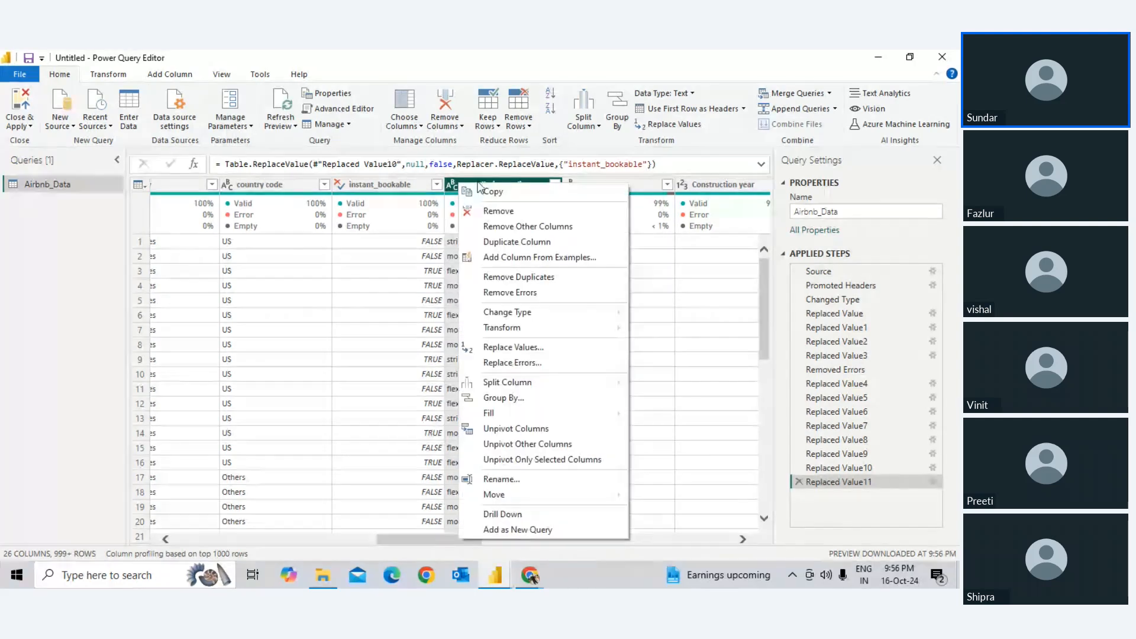
left_click(502, 348)
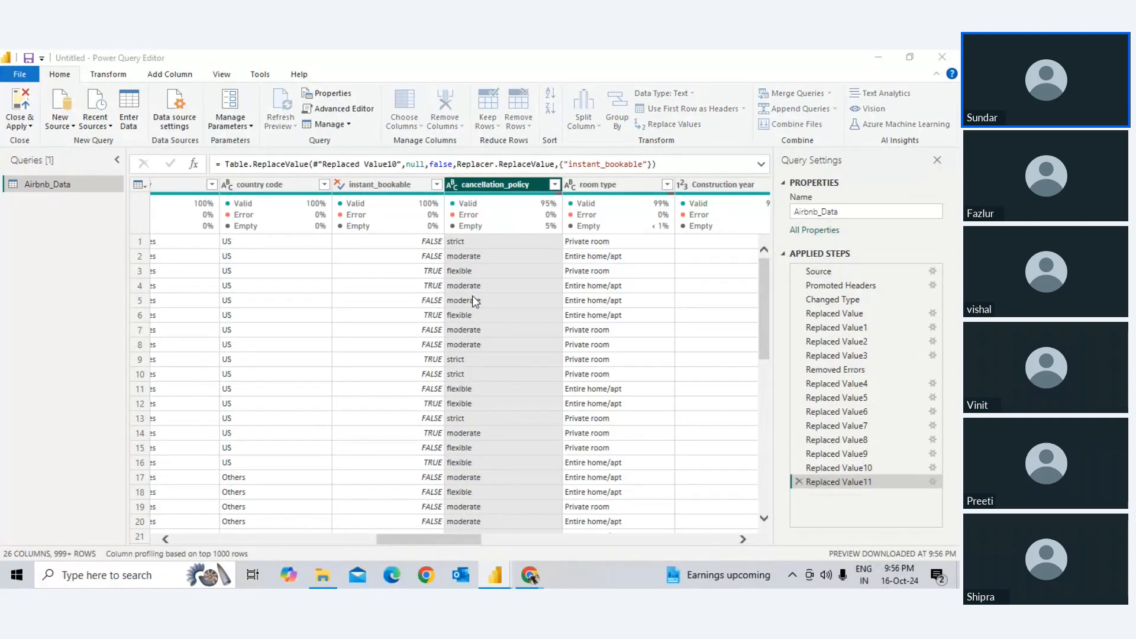
type("Other")
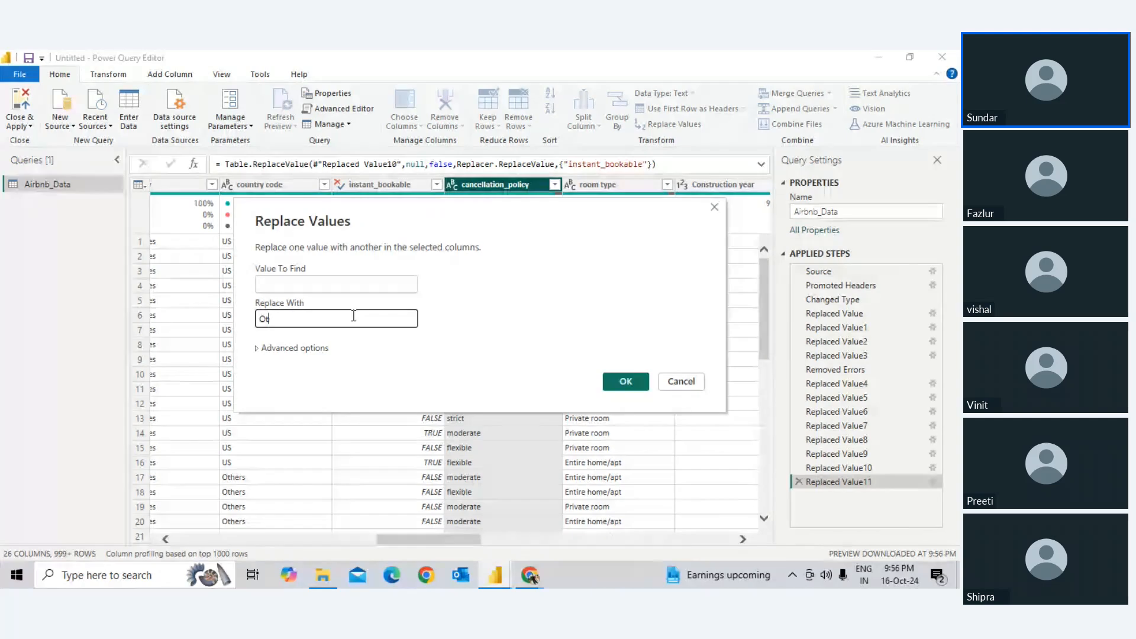
left_click(625, 383)
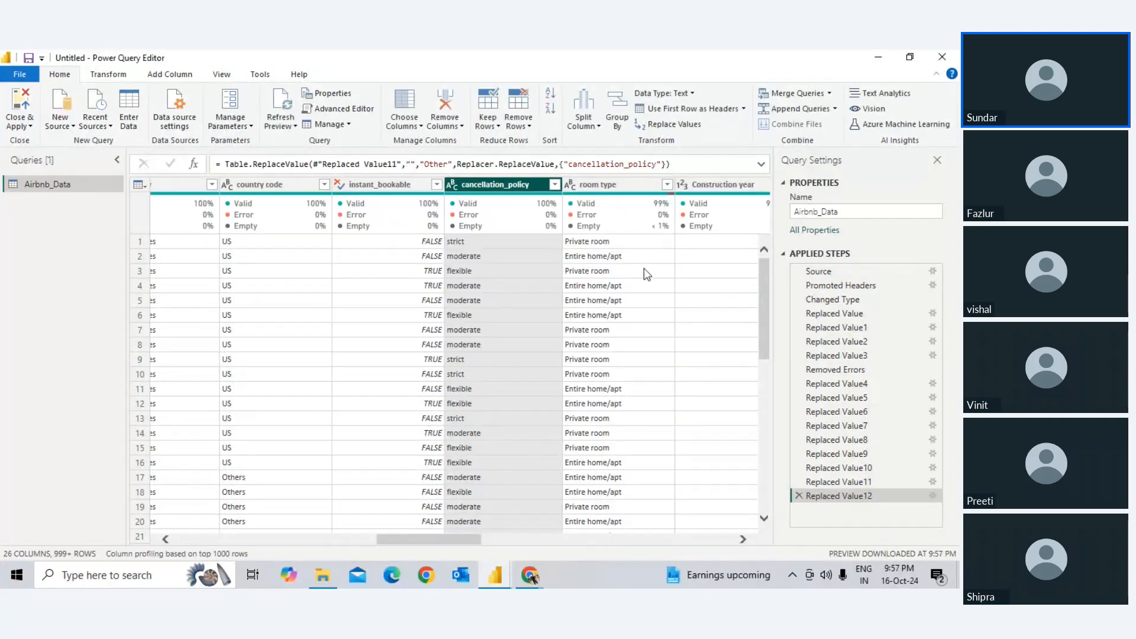
left_click(623, 186)
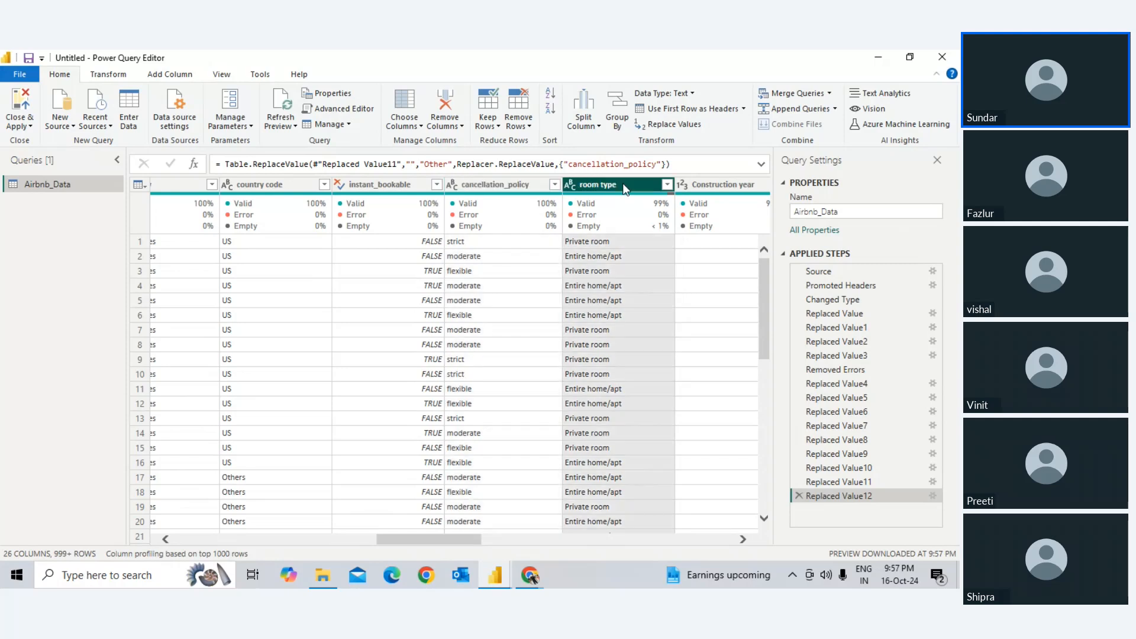
right_click(621, 183)
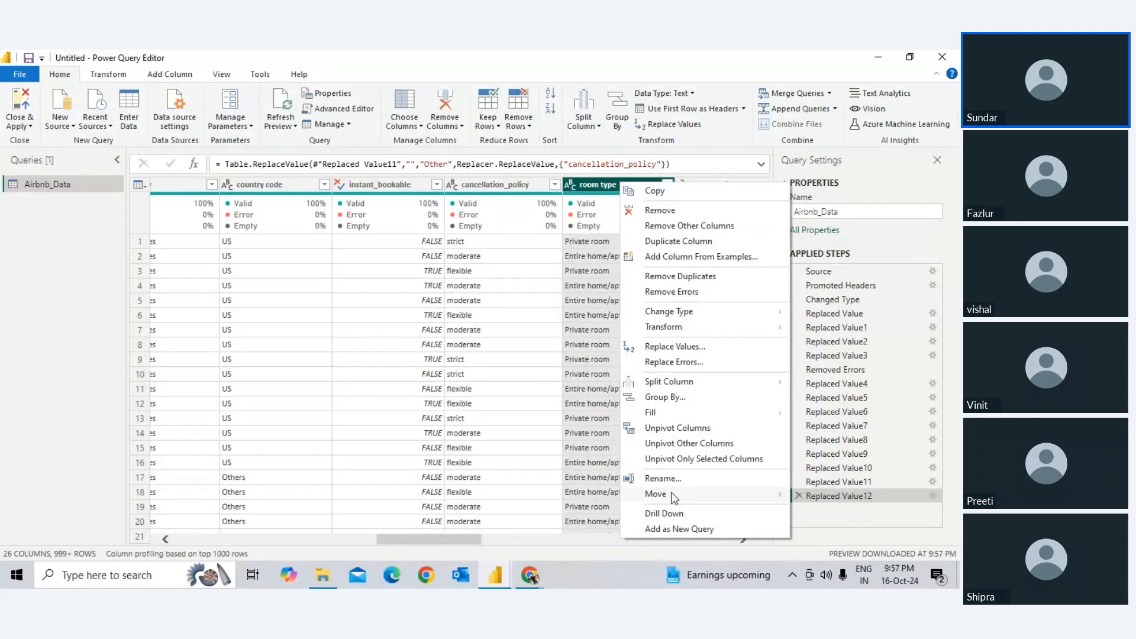
left_click(673, 347)
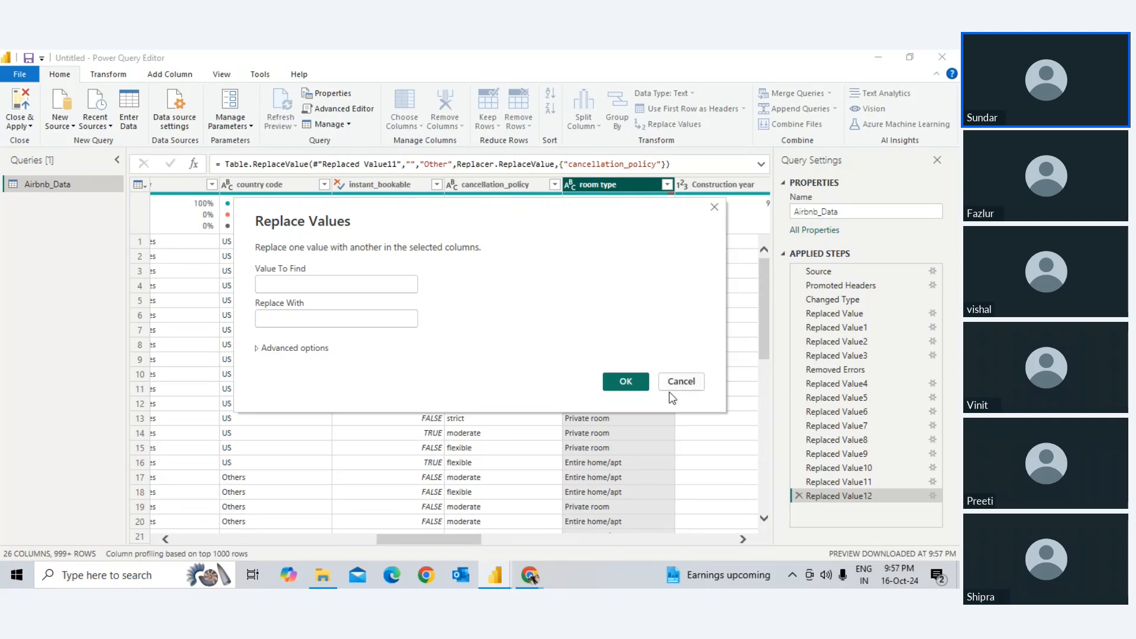
left_click(680, 381)
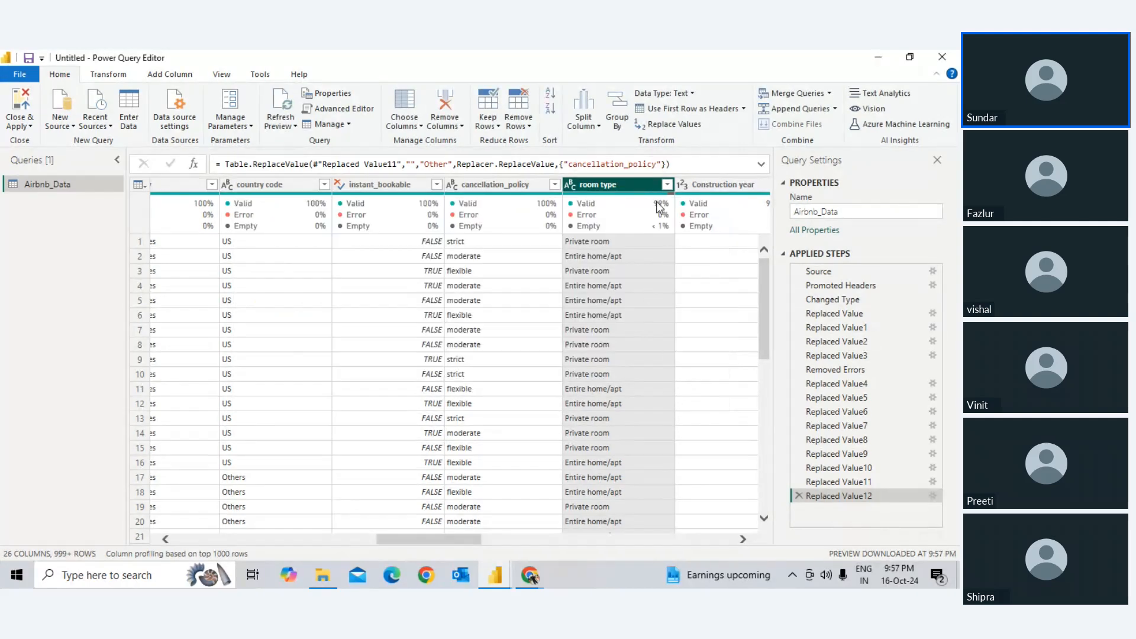
Step: Replace the blank entries in the room type column with Other
right_click(627, 184)
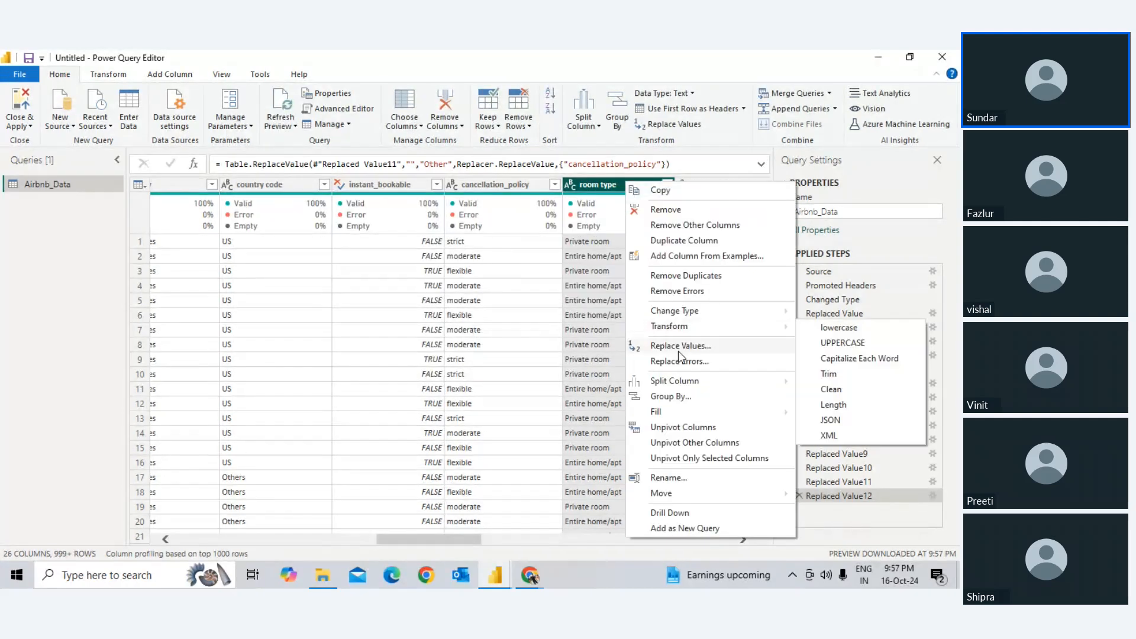
left_click(679, 349)
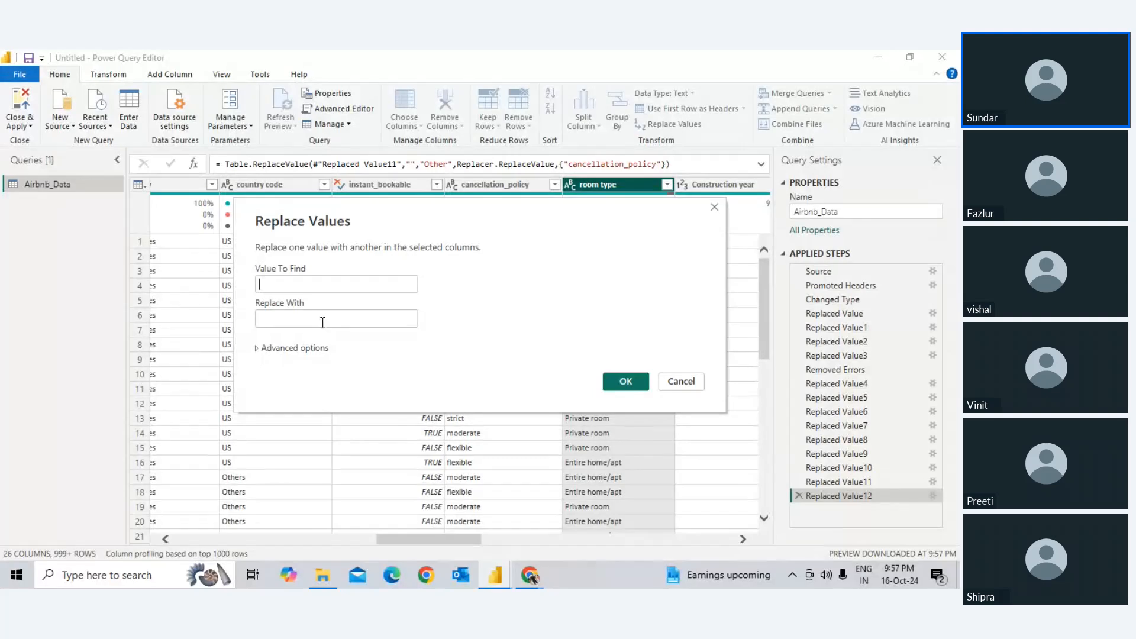
left_click(322, 322)
type("Other")
left_click(626, 381)
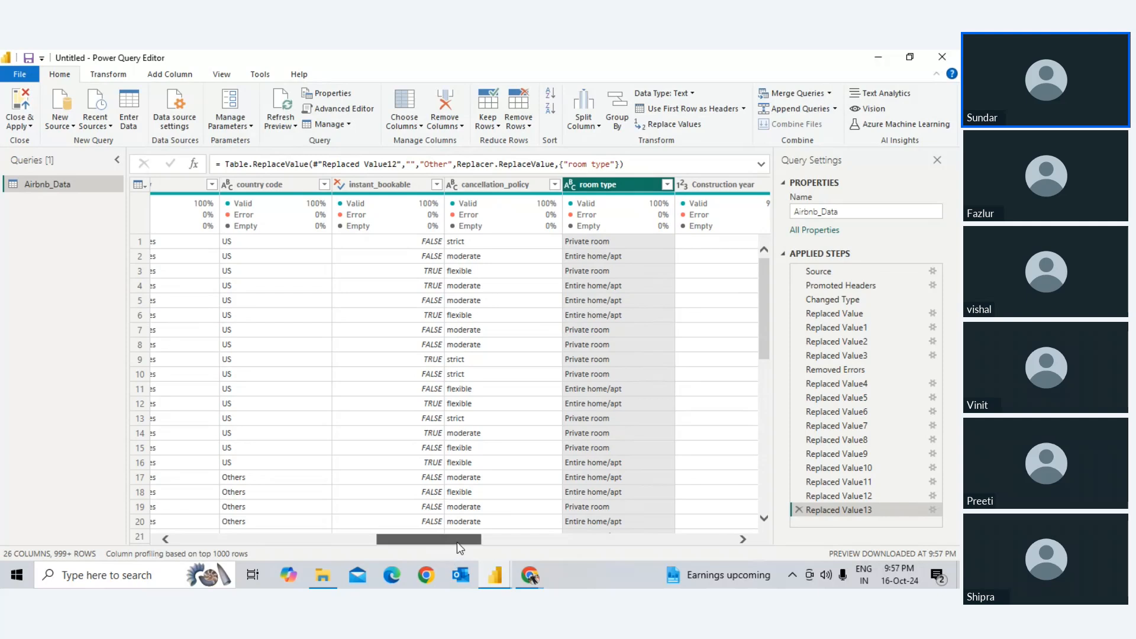
Step: Filter the Construction year column to show only the null rows
left_click_drag(457, 543, 513, 536)
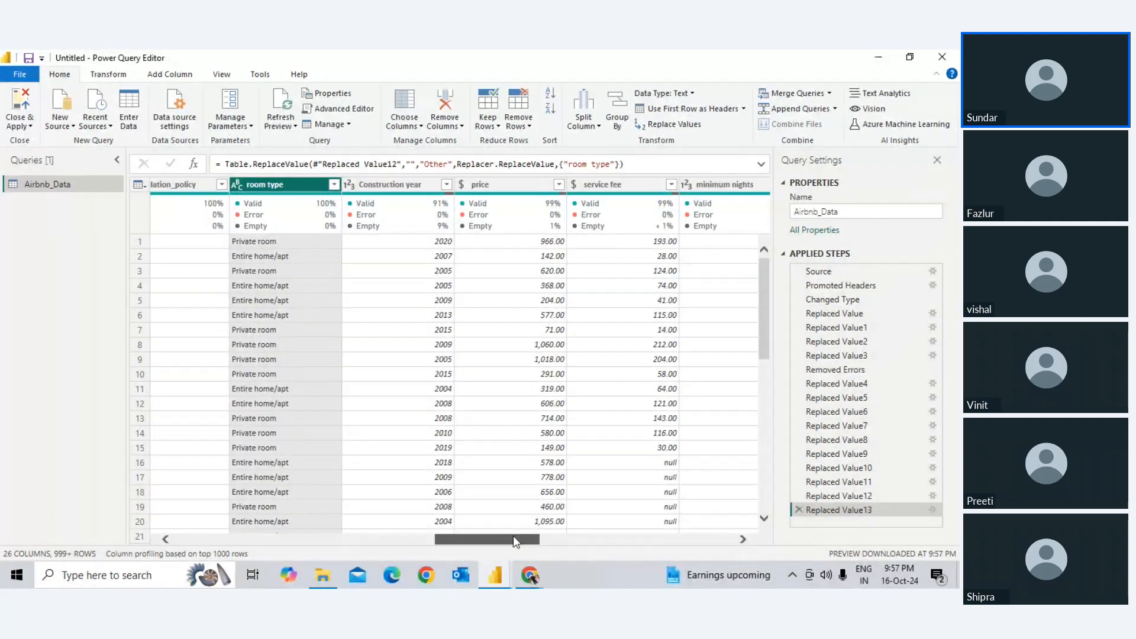
left_click(446, 184)
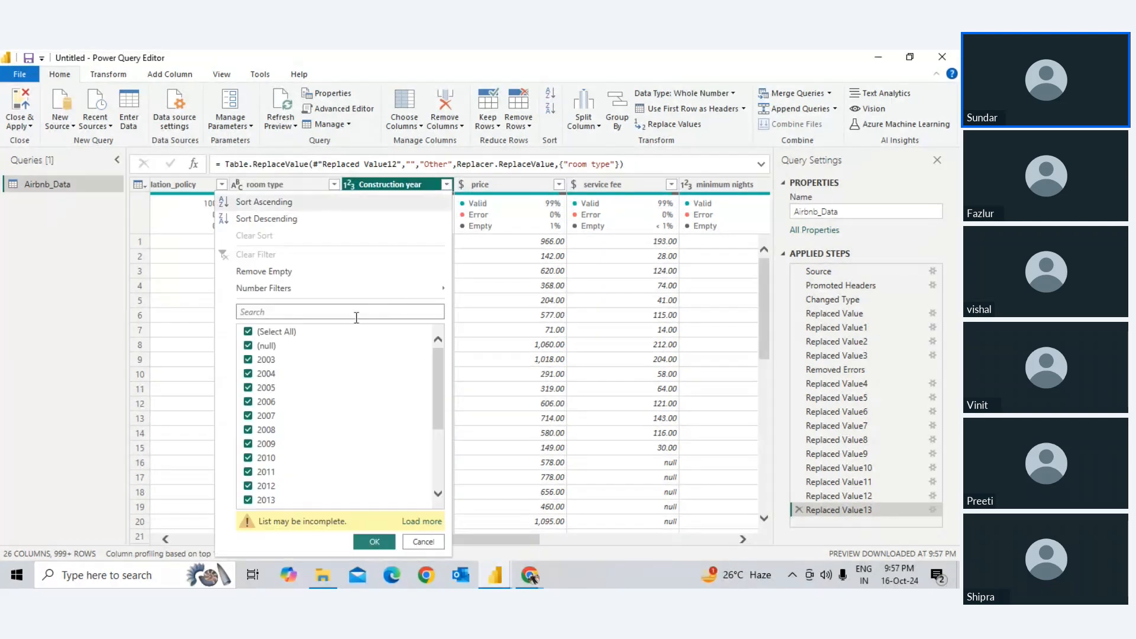
left_click(249, 332)
left_click(249, 346)
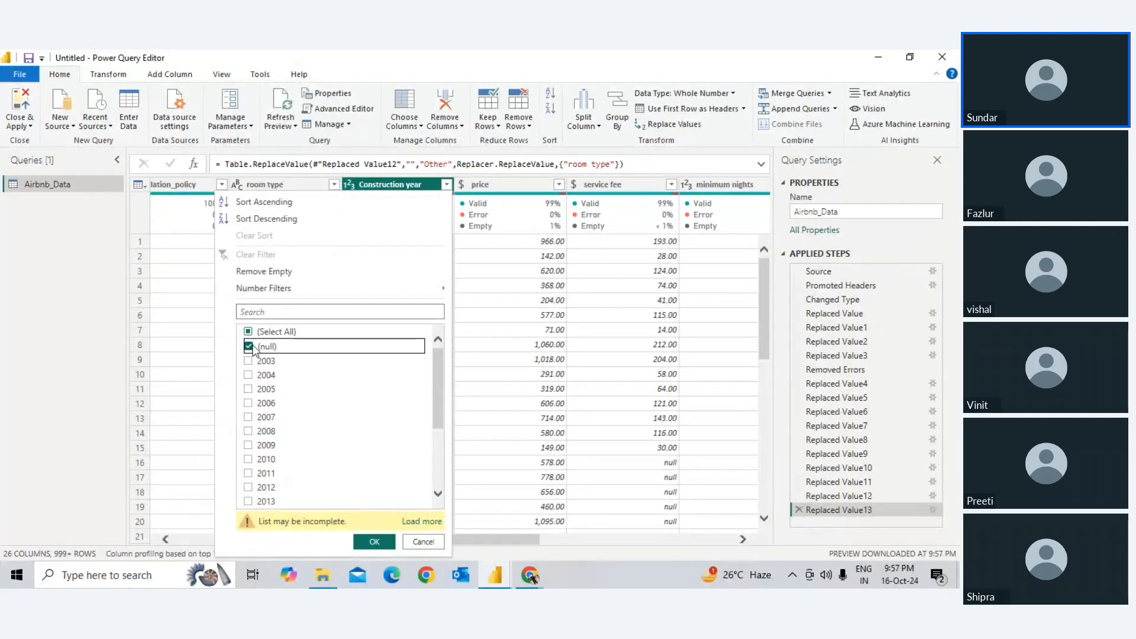
left_click(374, 542)
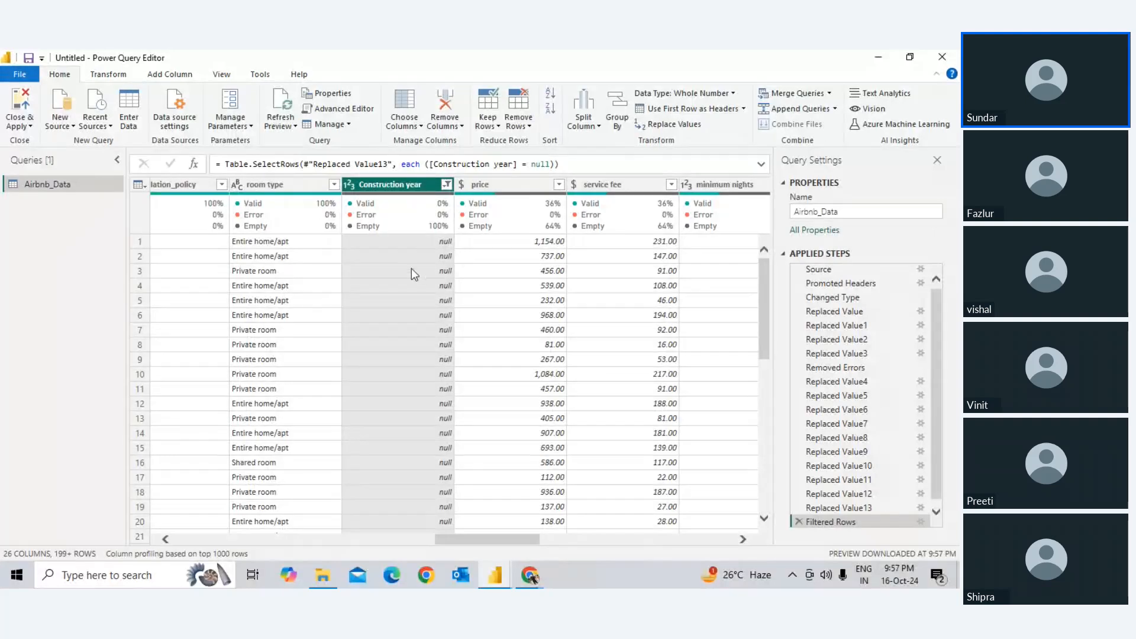
Step: Look through the filtered rows that have null in the Construction year column
scroll(410, 296, "down", 10)
scroll(414, 322, "up", 5)
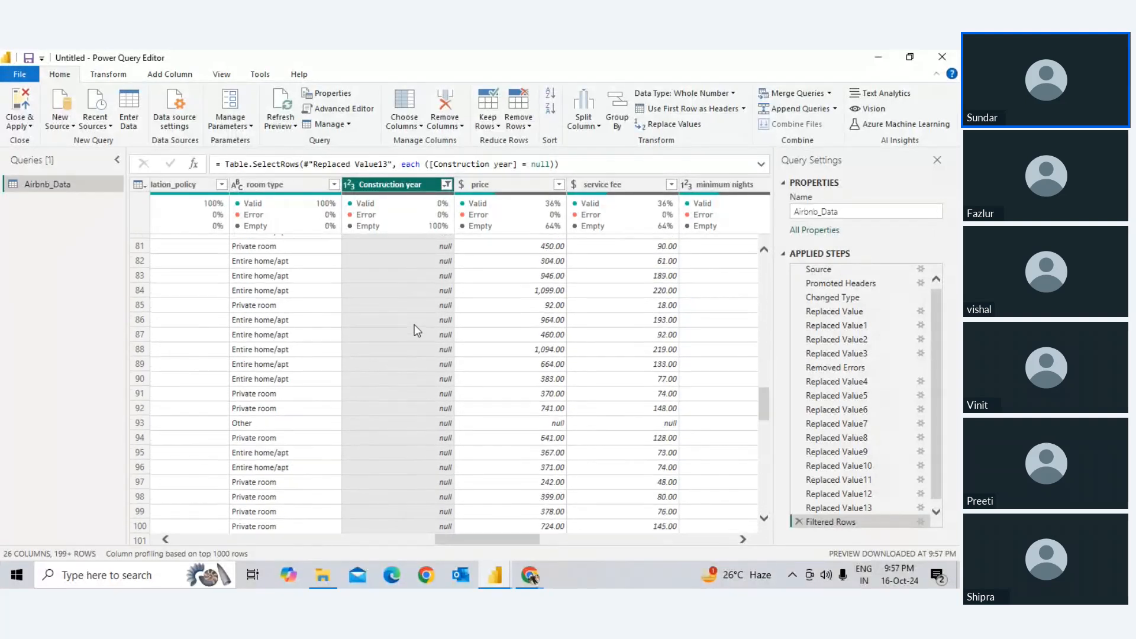
scroll(417, 326, "up", 5)
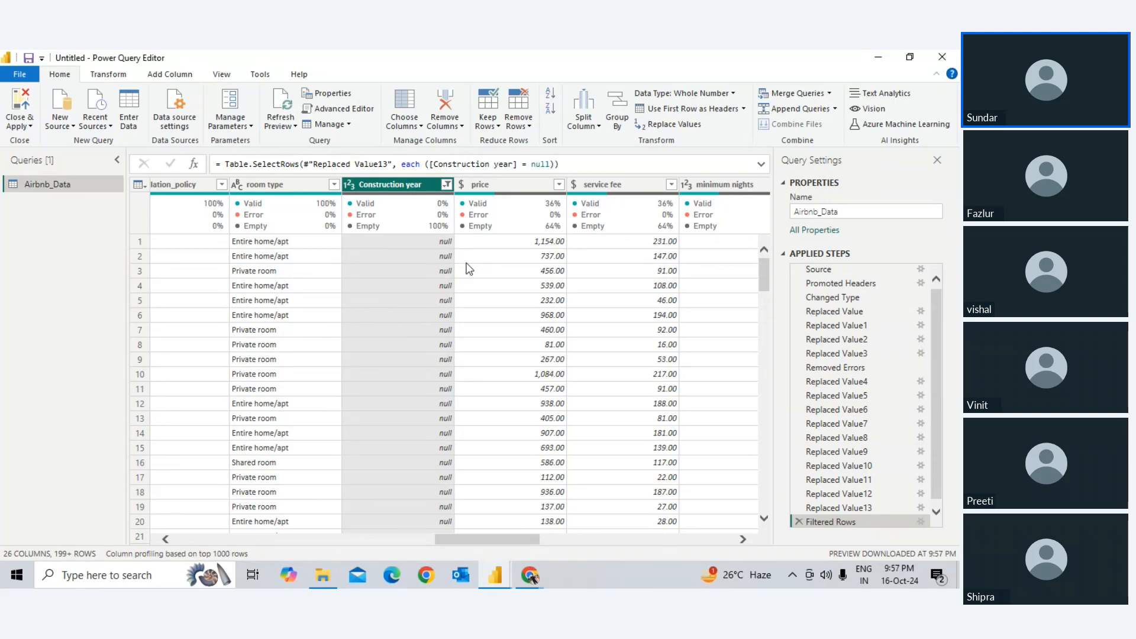
Step: Switch to the Zoho meeting window and toggle the microphone between muted and unmuted
key("alt+Tab")
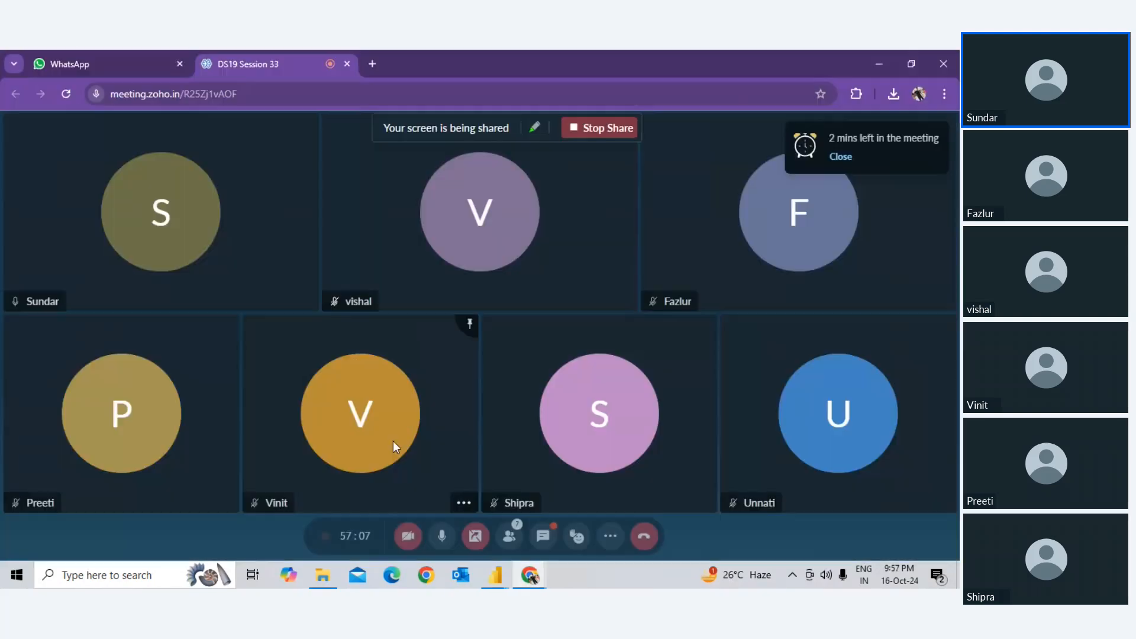
left_click(439, 539)
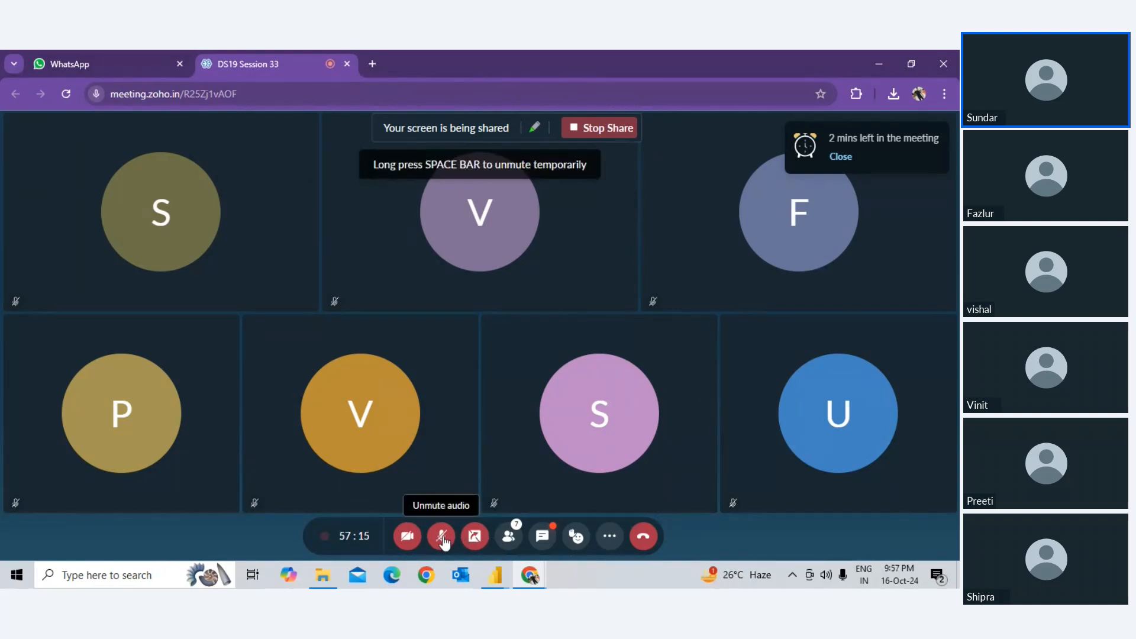
left_click(441, 536)
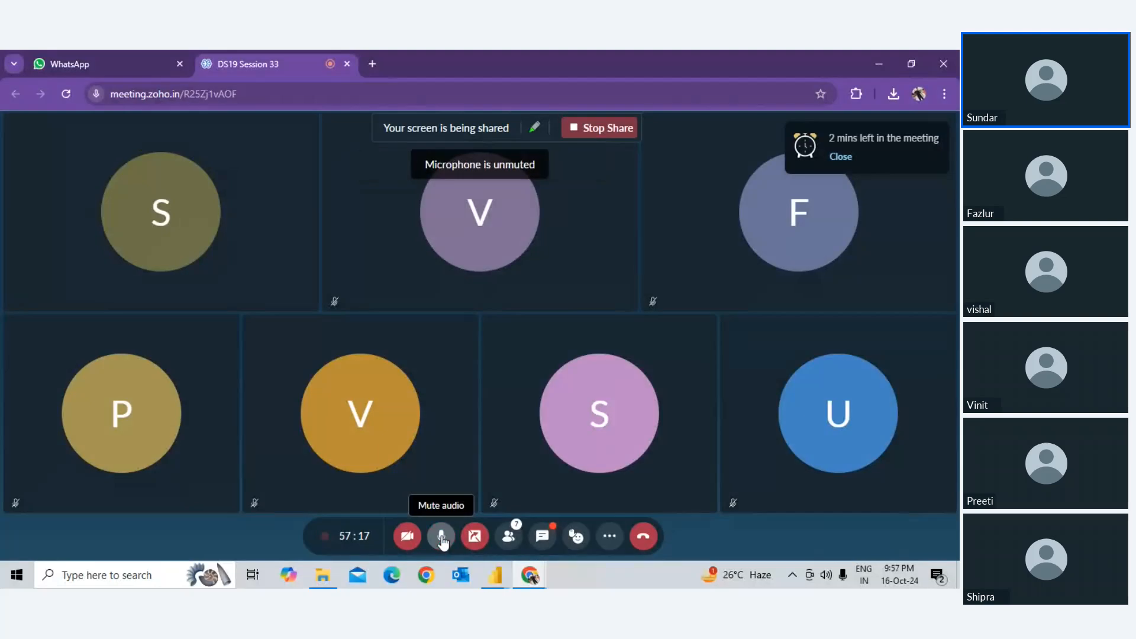
left_click(441, 536)
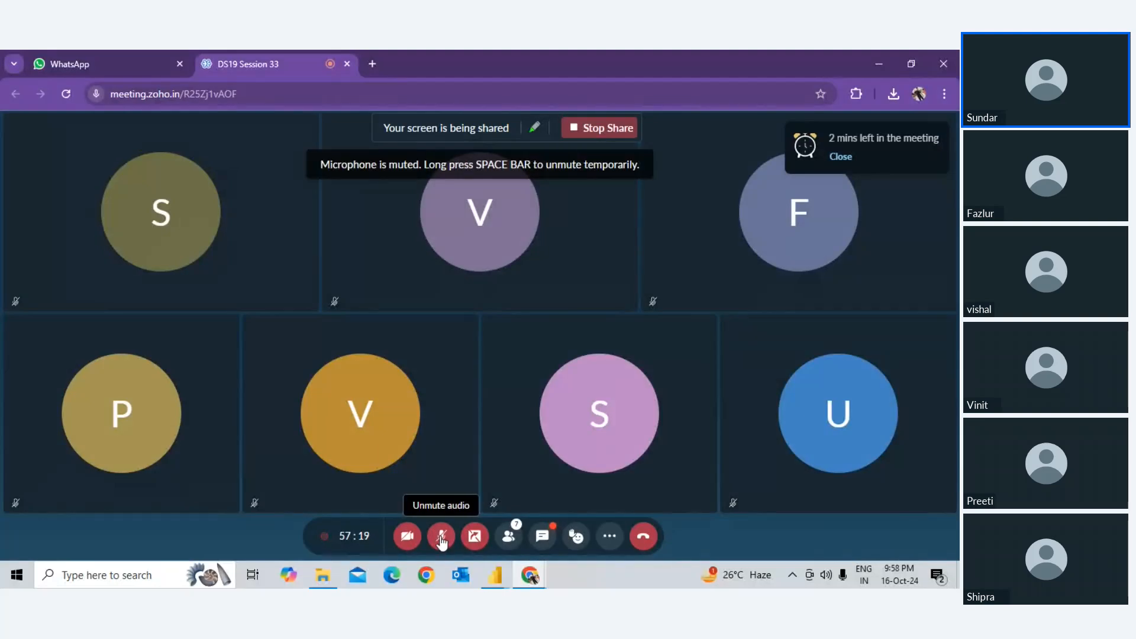
left_click(441, 535)
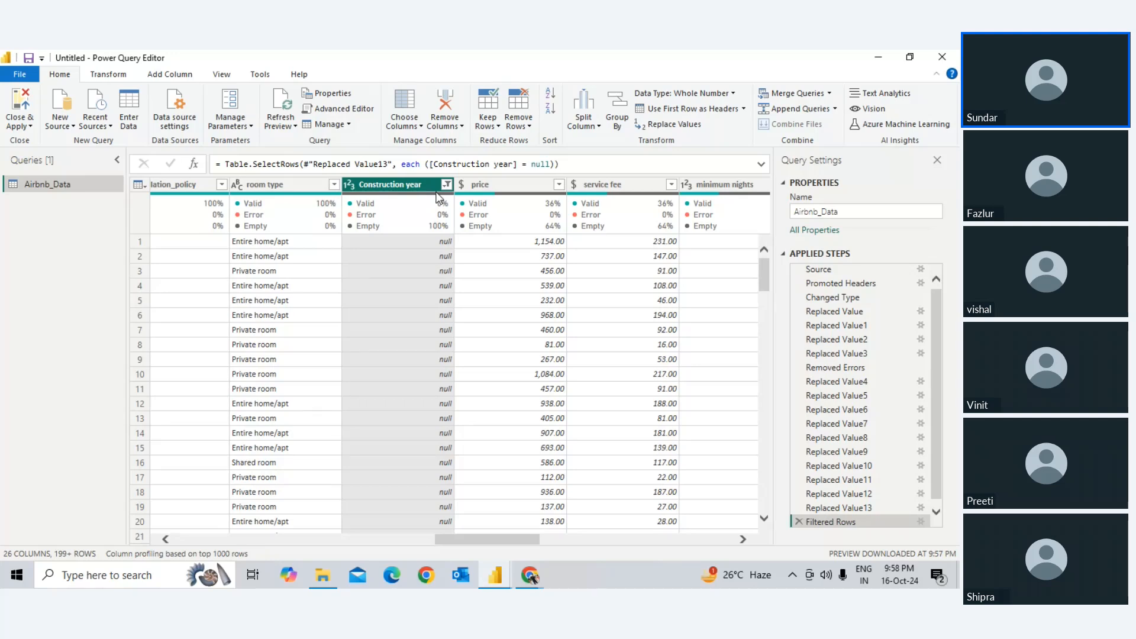
Step: Delete the Filtered Rows step that limits Construction year to null rows
left_click(517, 234)
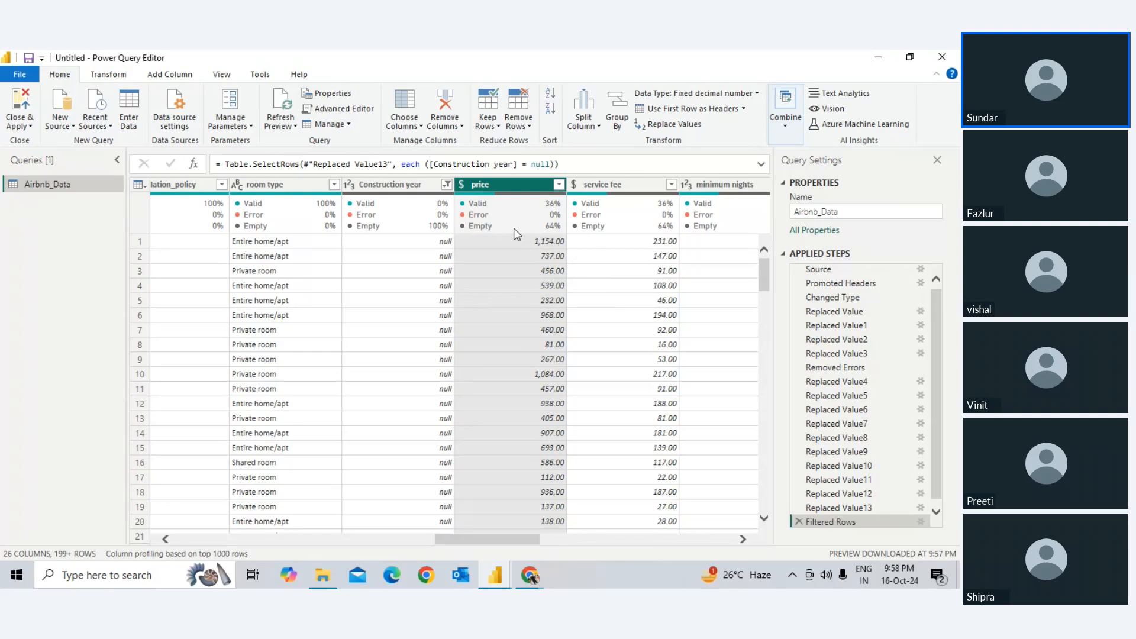
left_click(446, 184)
left_click(585, 242)
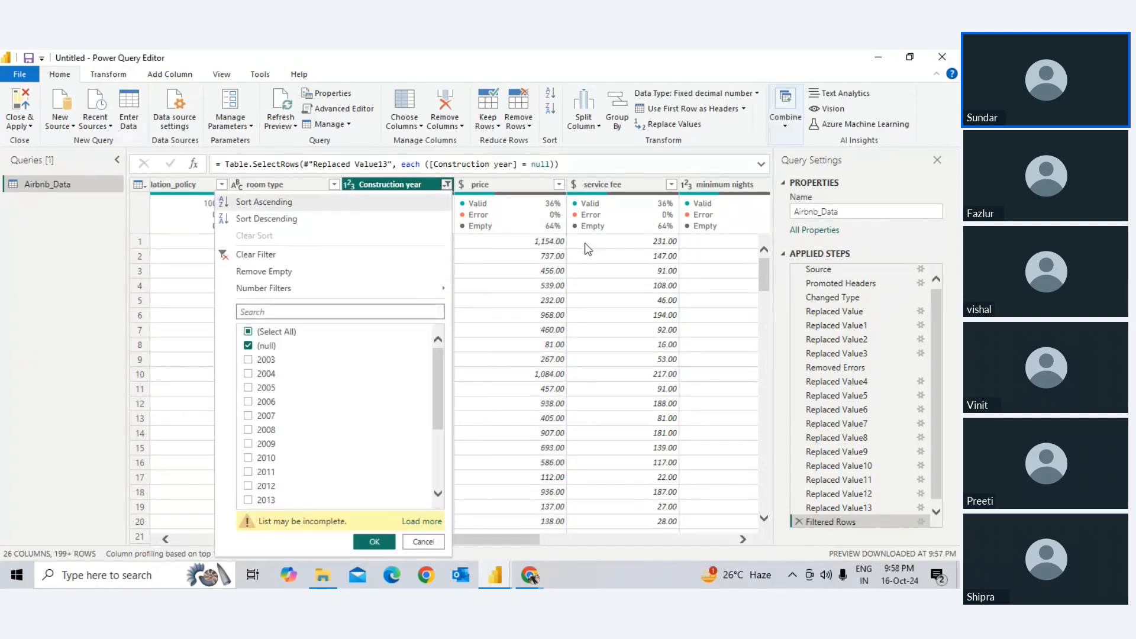
left_click(798, 522)
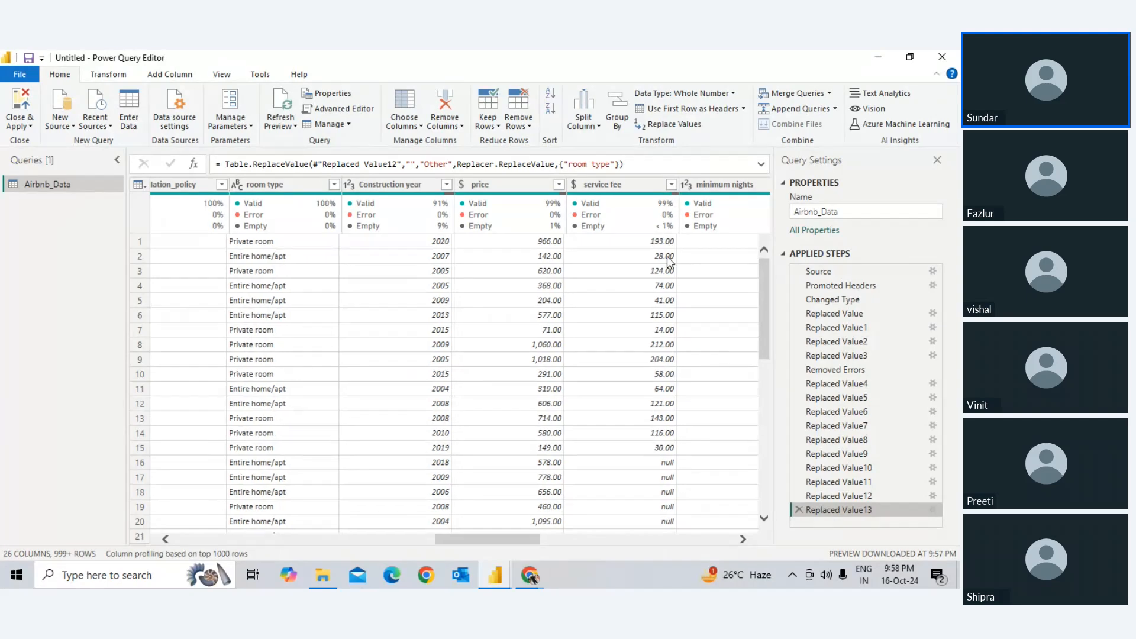
Step: Examine the columns from Construction year to last review for their share of empty entries
scroll(667, 258, "right", 5)
scroll(666, 257, "right", 3)
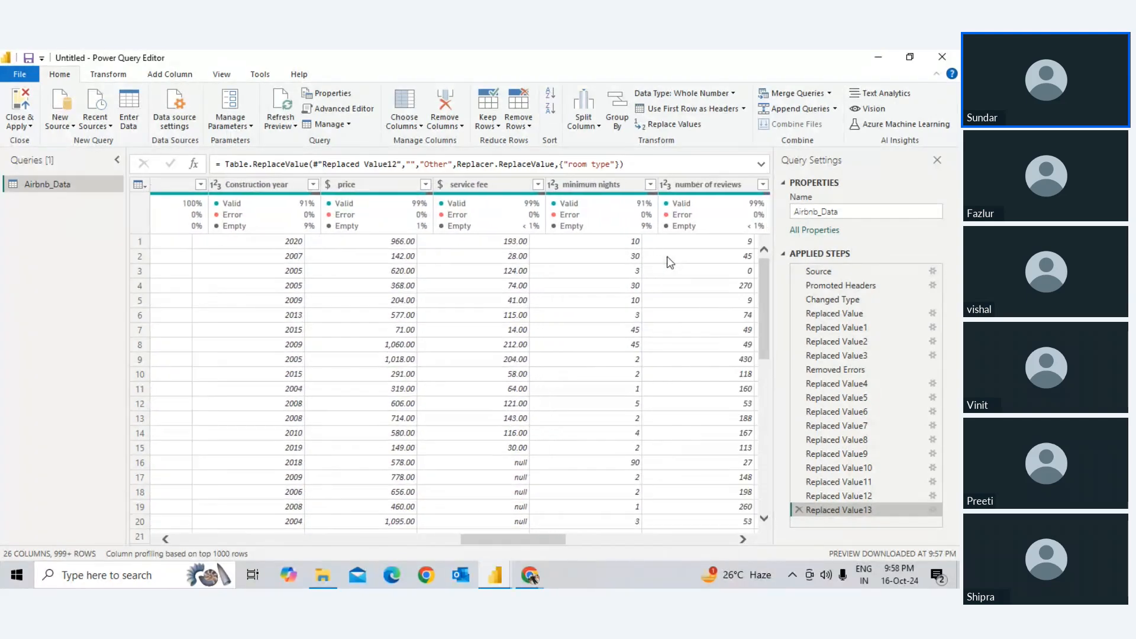
scroll(666, 257, "right", 3)
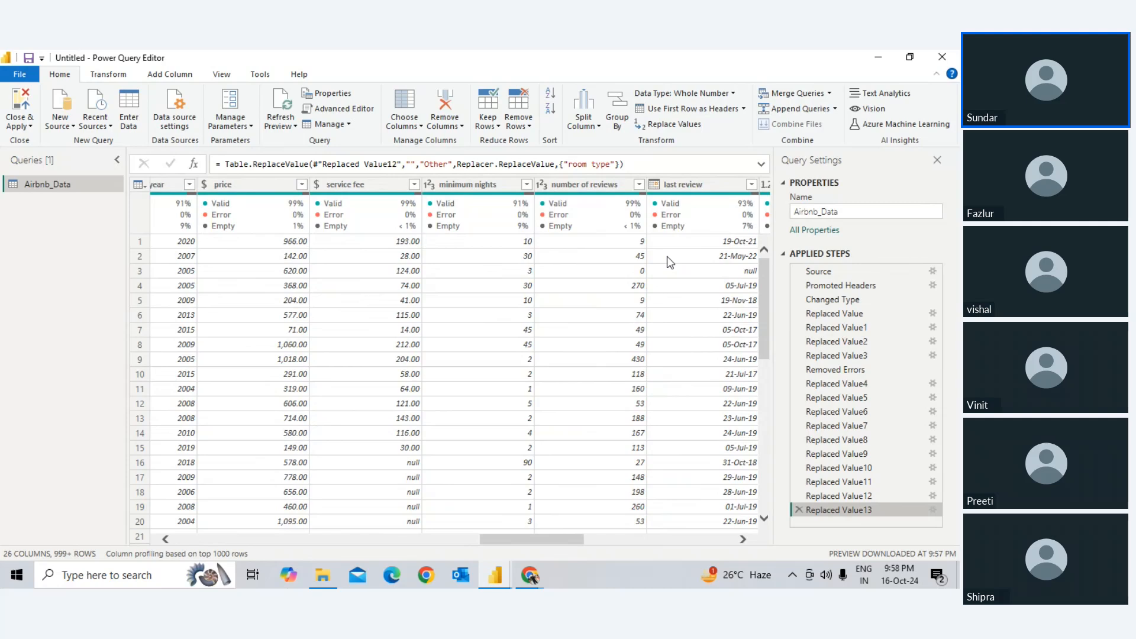
scroll(666, 256, "right", 2)
scroll(550, 314, "left", 3)
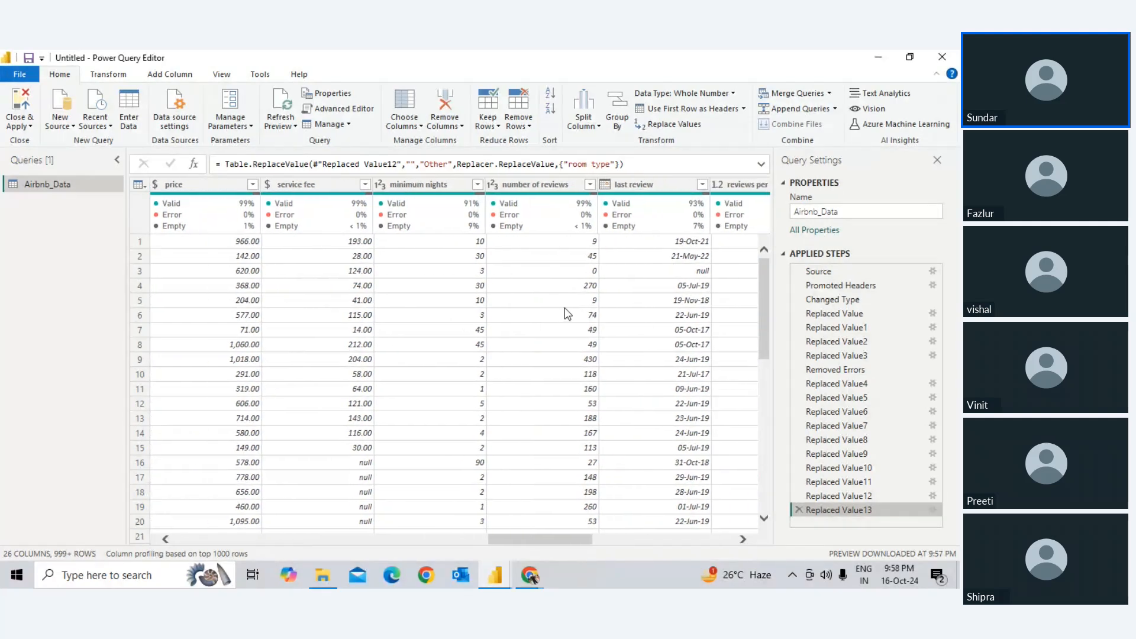
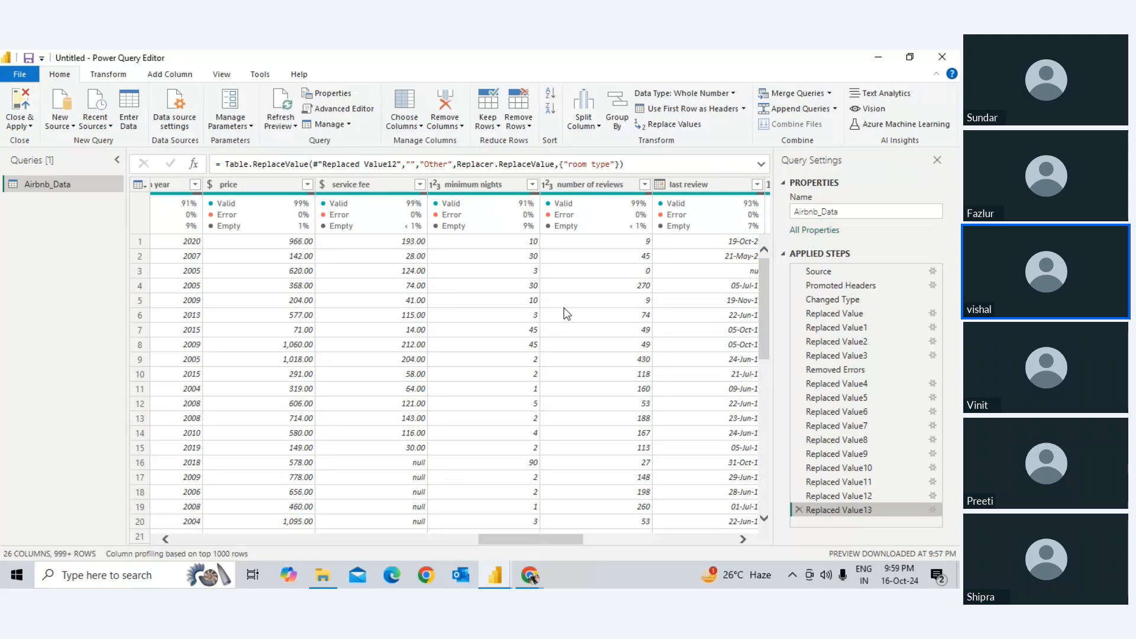
scroll(564, 314, "left", 5)
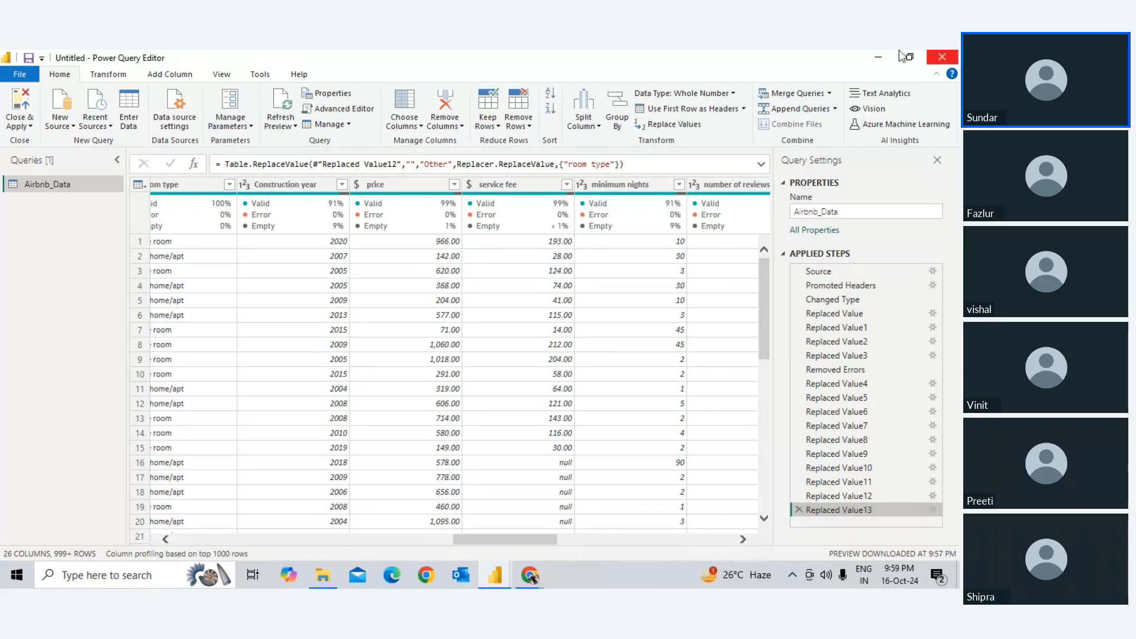
left_click(288, 186)
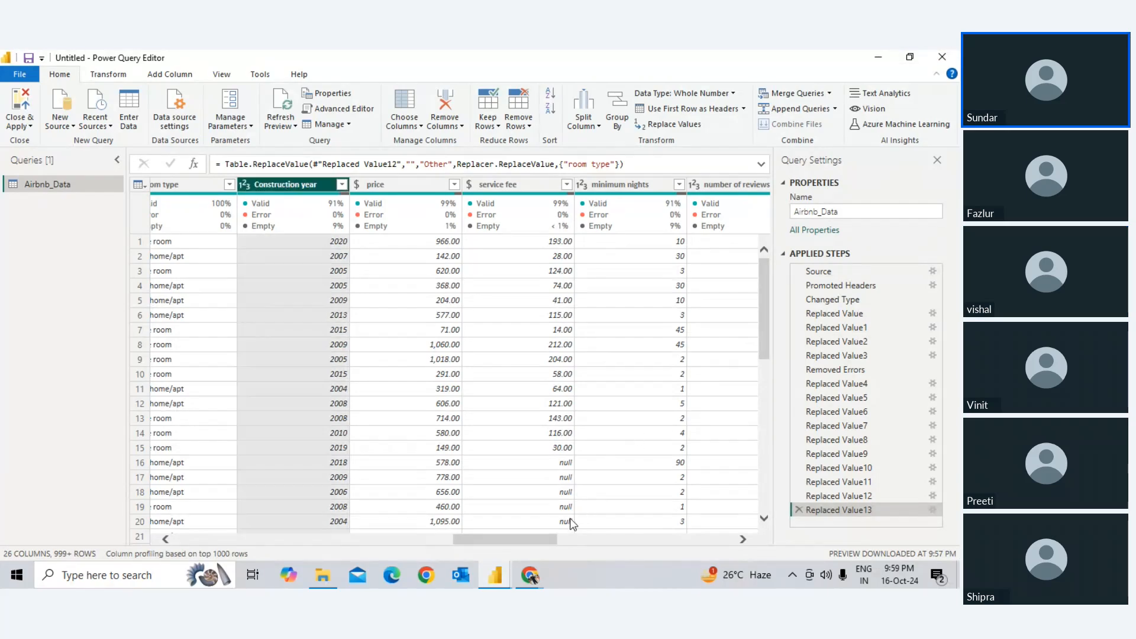
left_click_drag(523, 538, 535, 539)
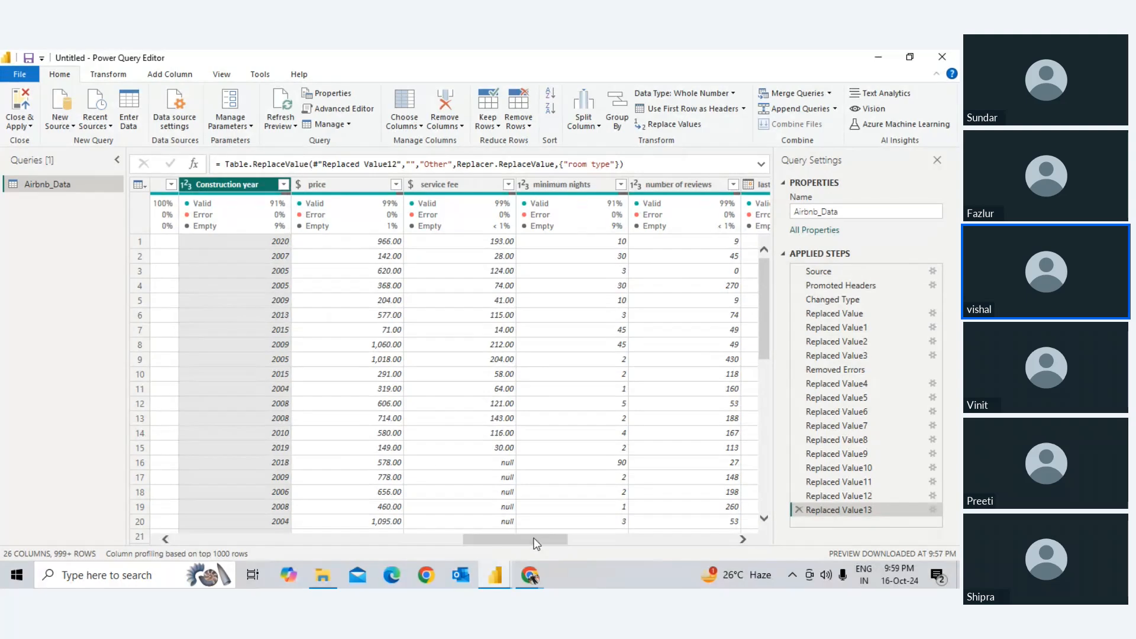
left_click(305, 342)
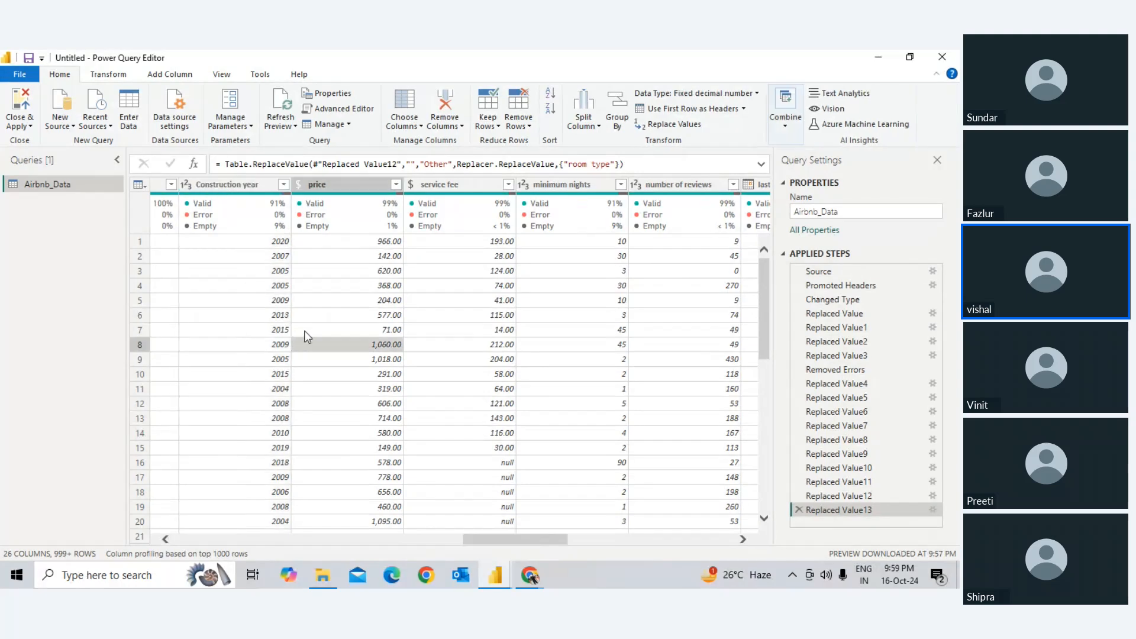
Step: Replace null with 0 in the price, service fee, minimum nights and number of reviews columns together
left_click(330, 185)
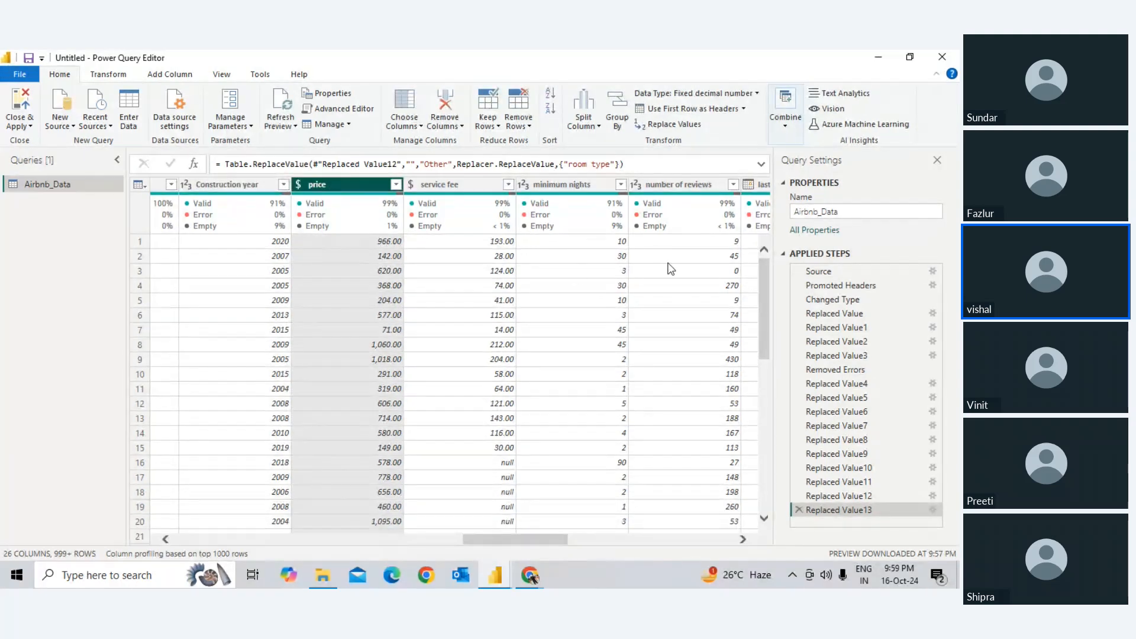
left_click_drag(550, 541, 569, 538)
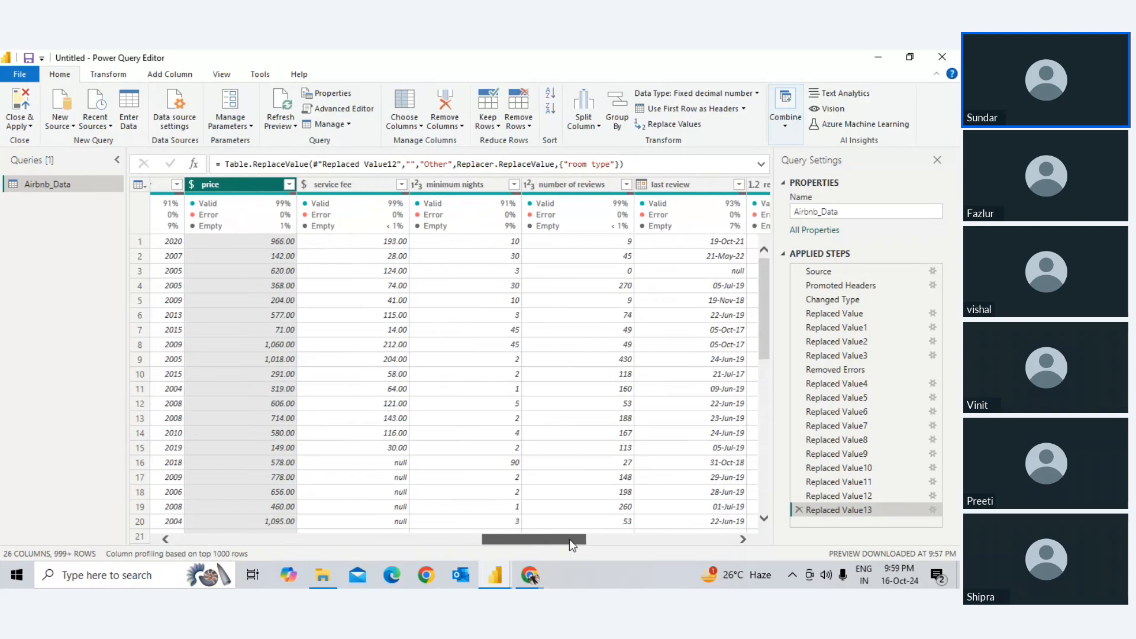
left_click(550, 188, "shift")
right_click(550, 194)
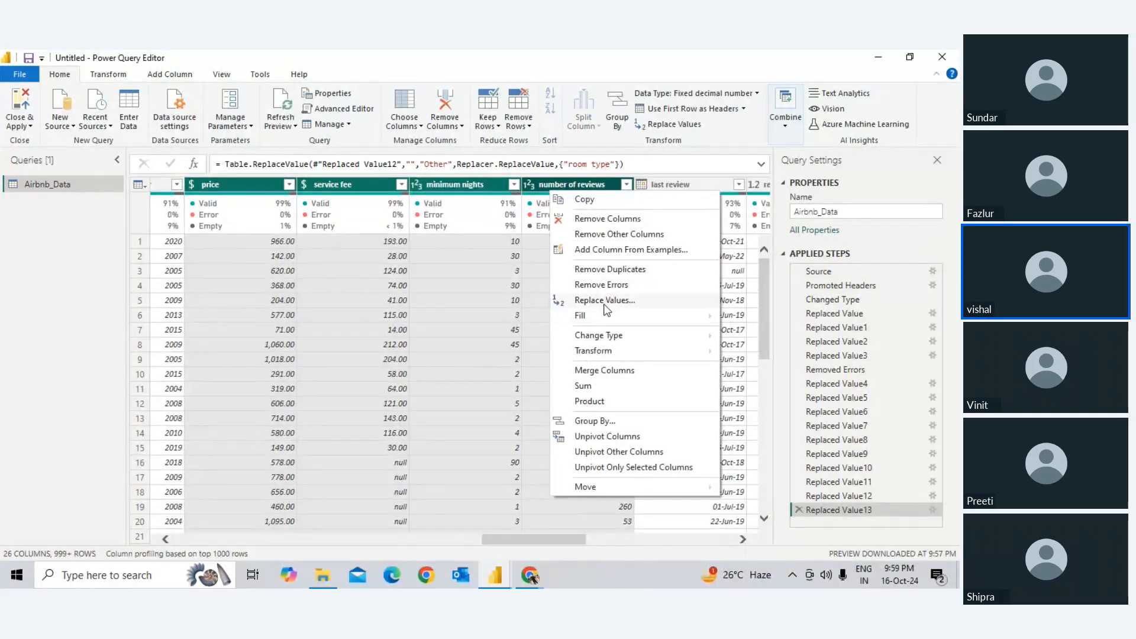
left_click(606, 300)
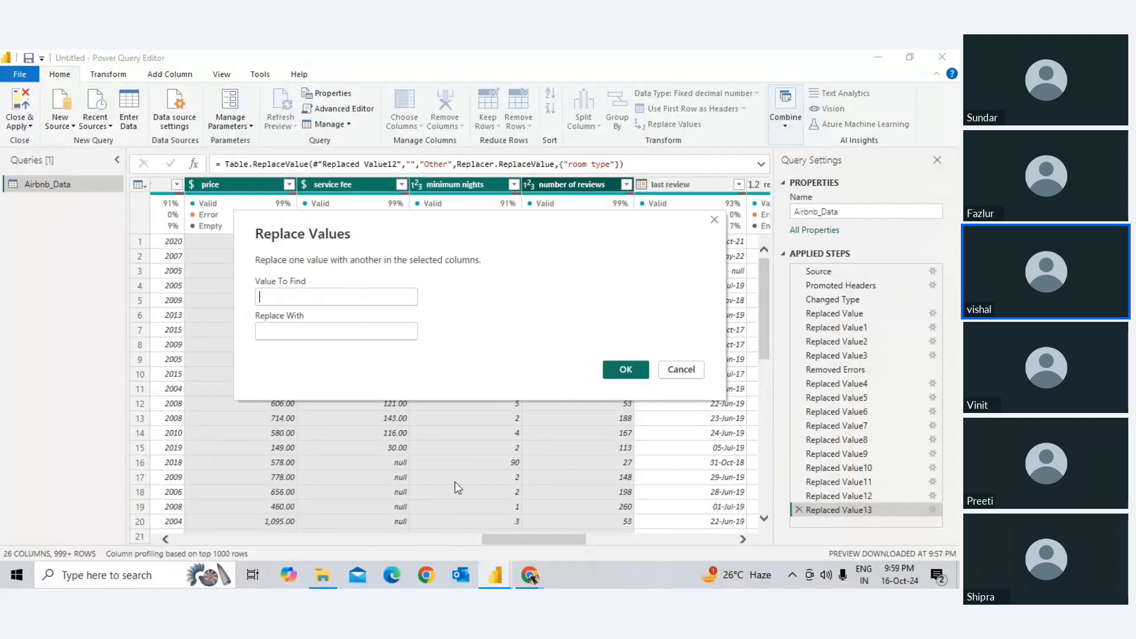
left_click(373, 333)
type("0")
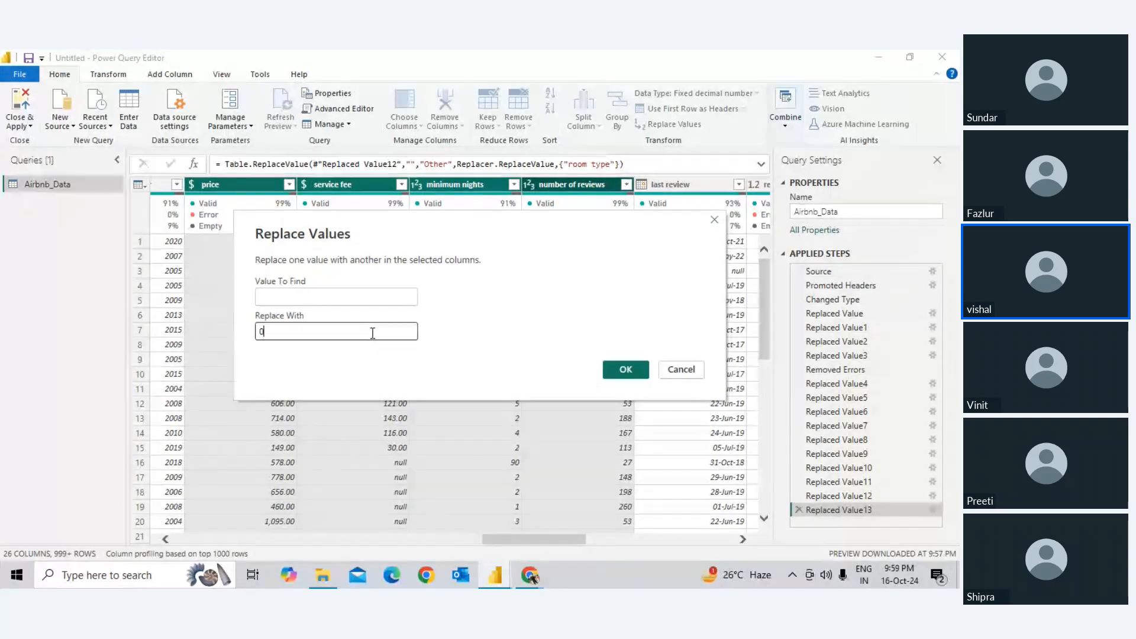
left_click(394, 293)
left_click(611, 367)
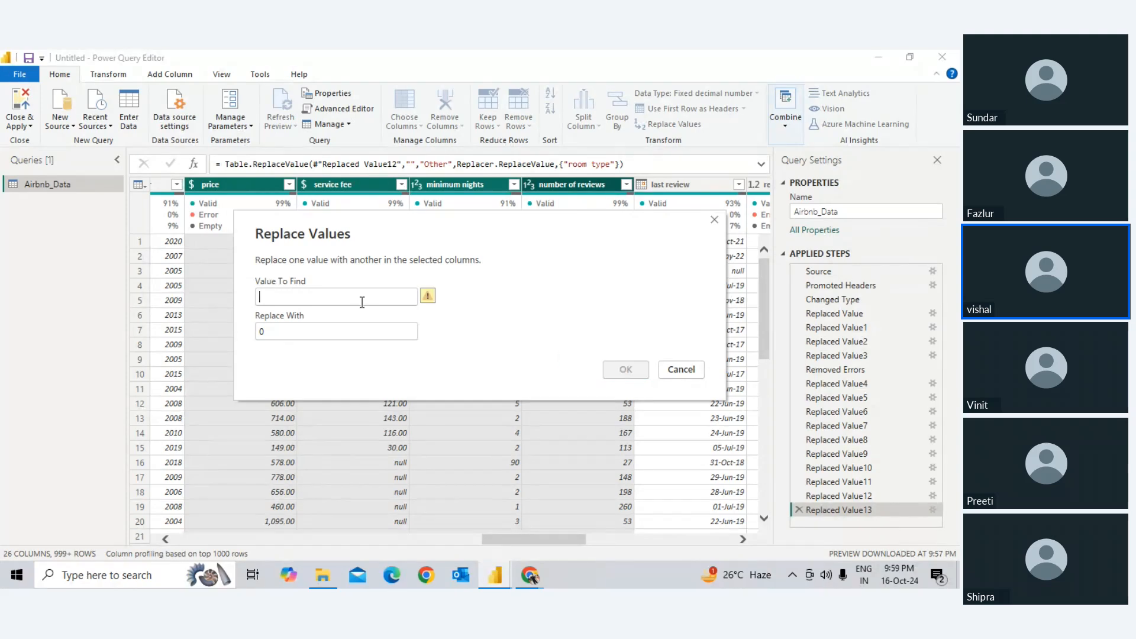
type("null")
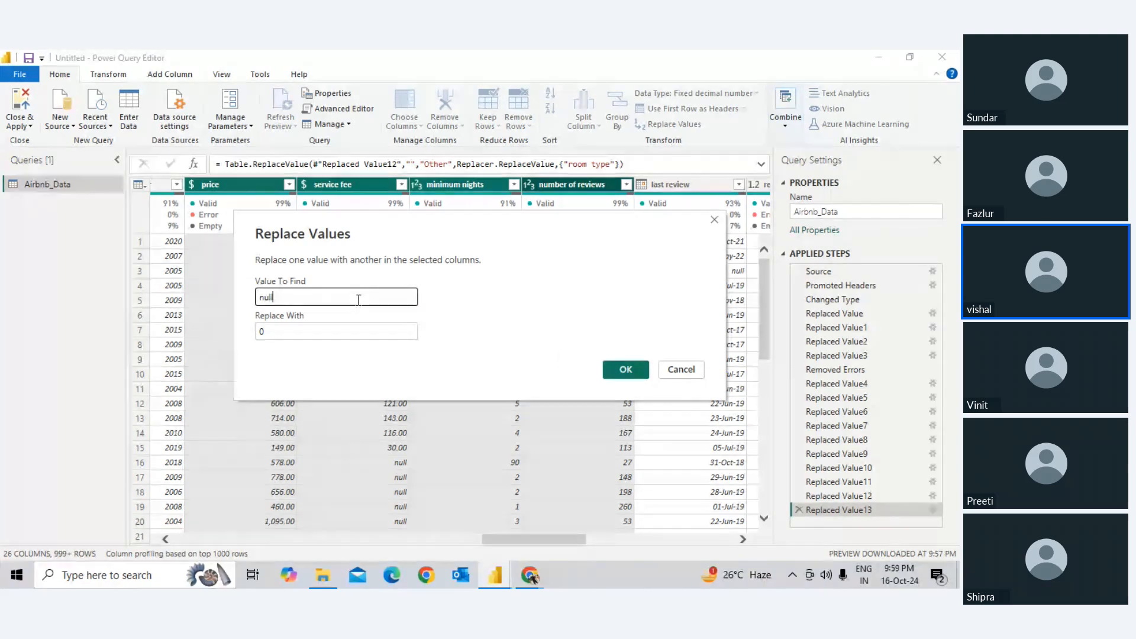
left_click(617, 371)
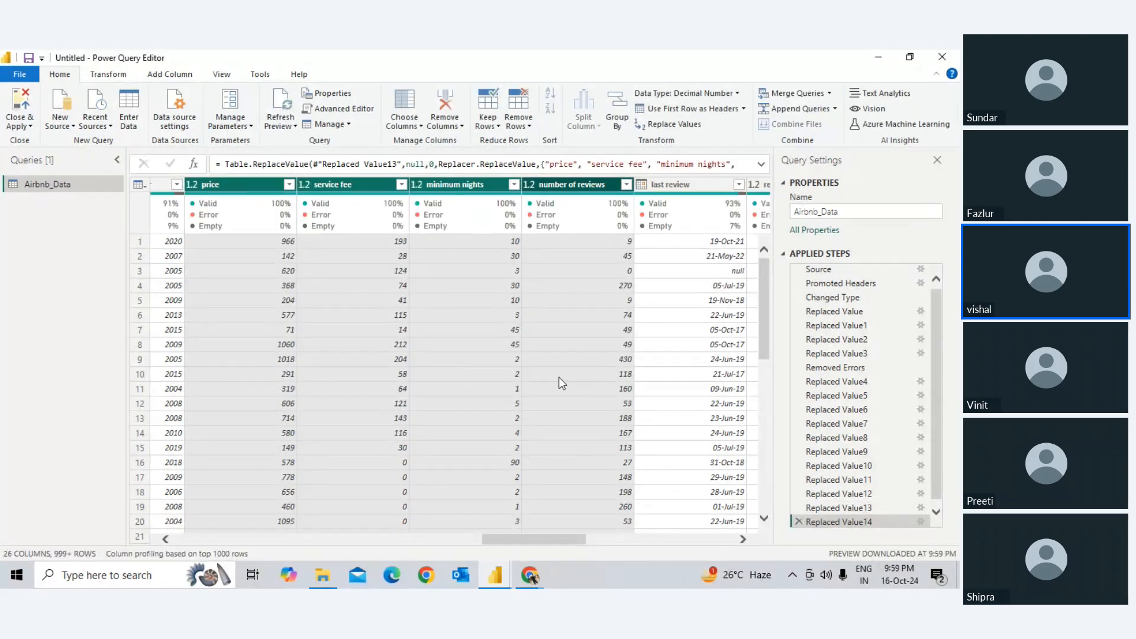
Step: Replace null with the placeholder date 01-01-9999 in the last review column
left_click_drag(513, 541, 536, 543)
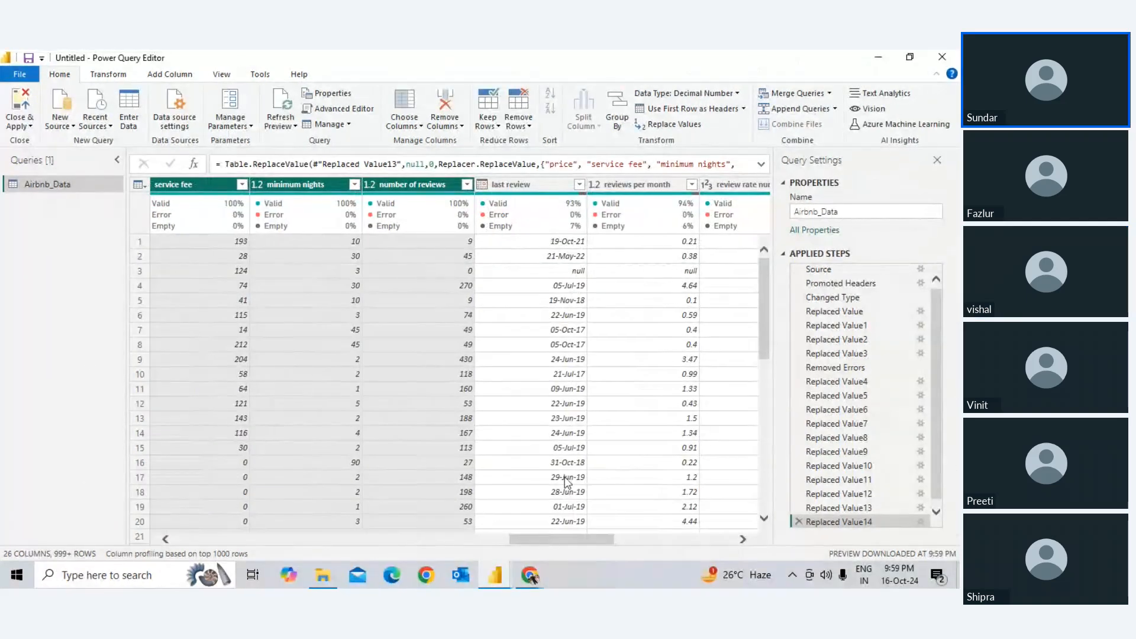
left_click(527, 417)
left_click(513, 186)
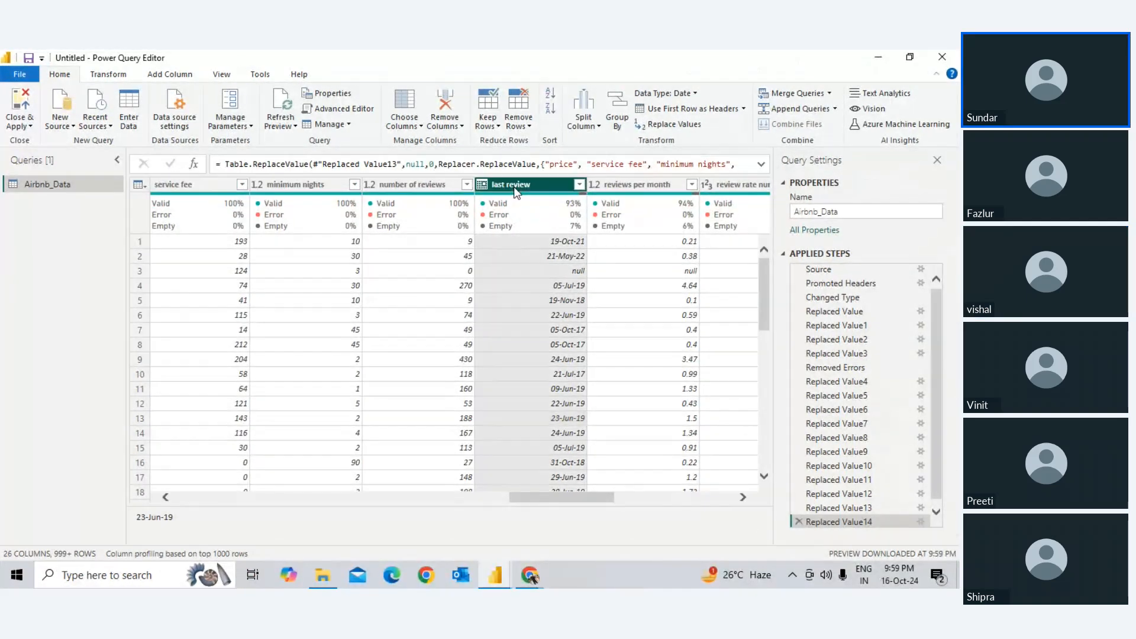
right_click(514, 186)
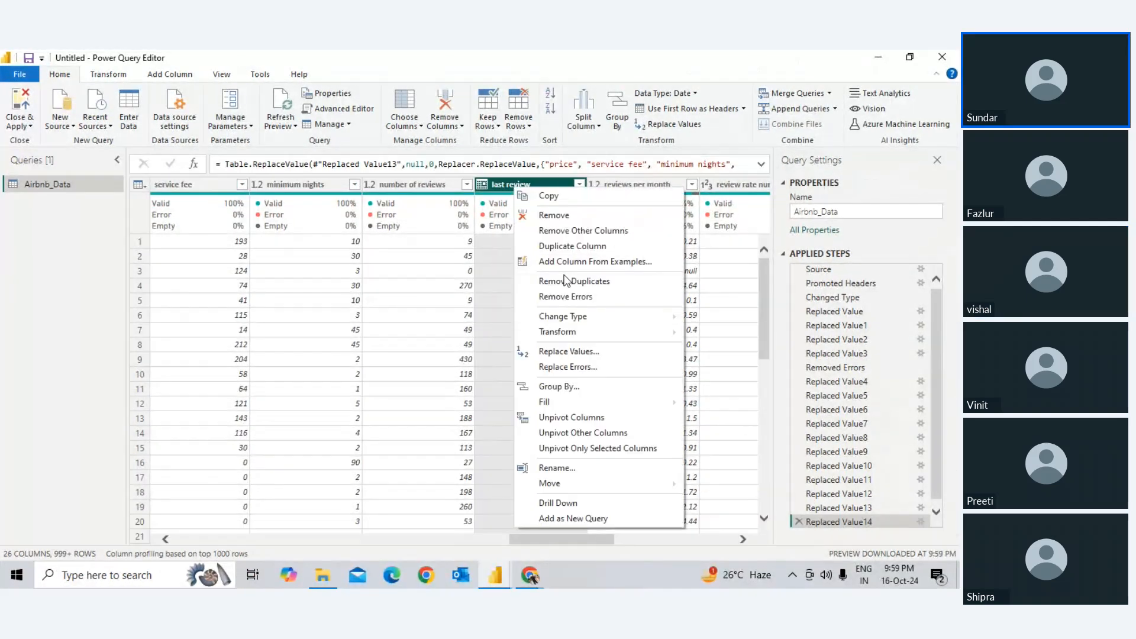
left_click(600, 355)
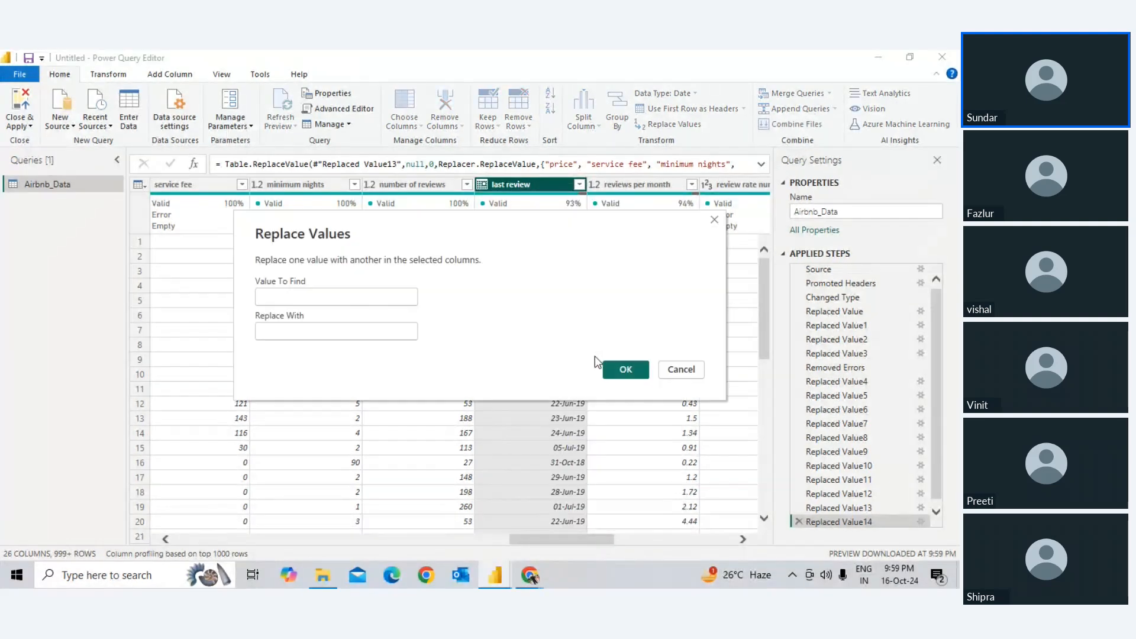
left_click(366, 329)
type("0")
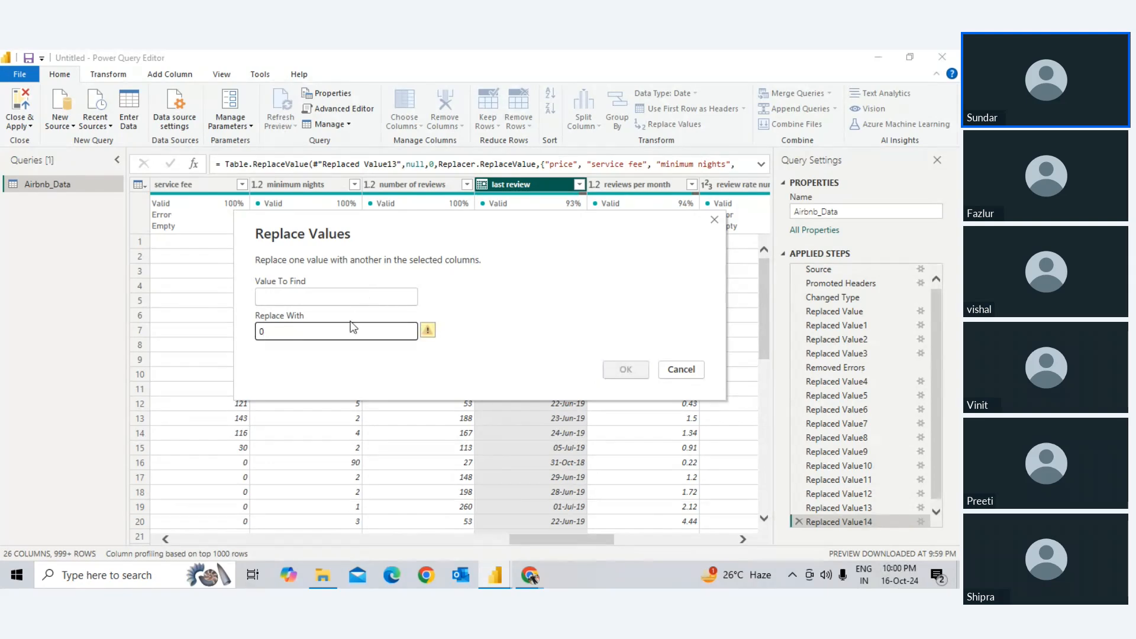
key("BackSpace")
type("9999")
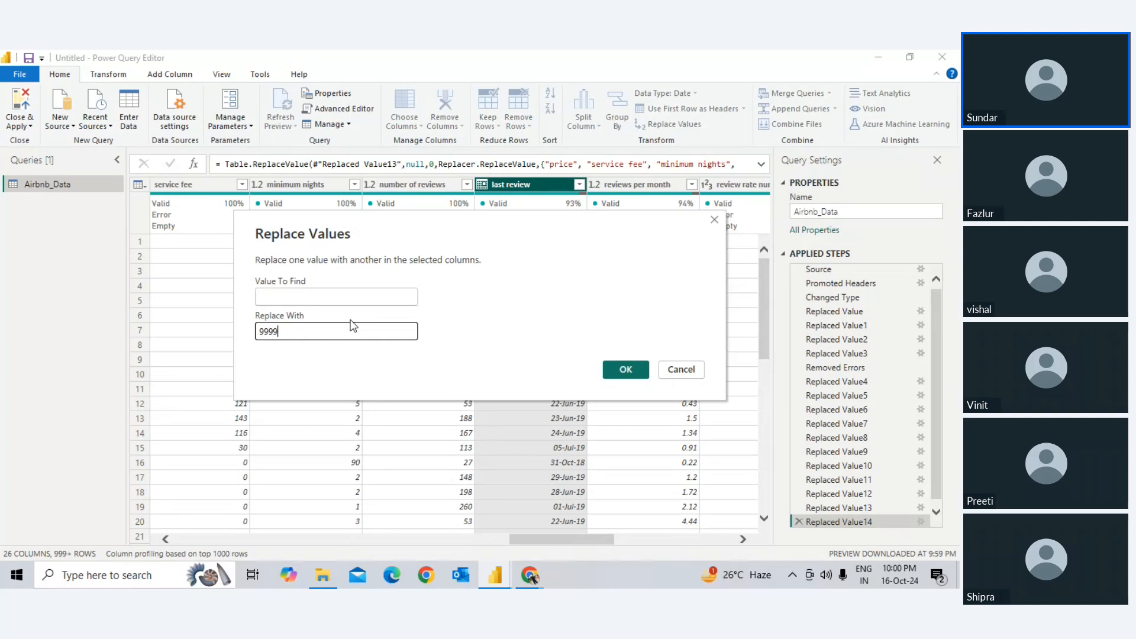
key("BackSpace")
key("BackSpace")
key("BackSpace")
key("BackSpace")
type("01-01-9999")
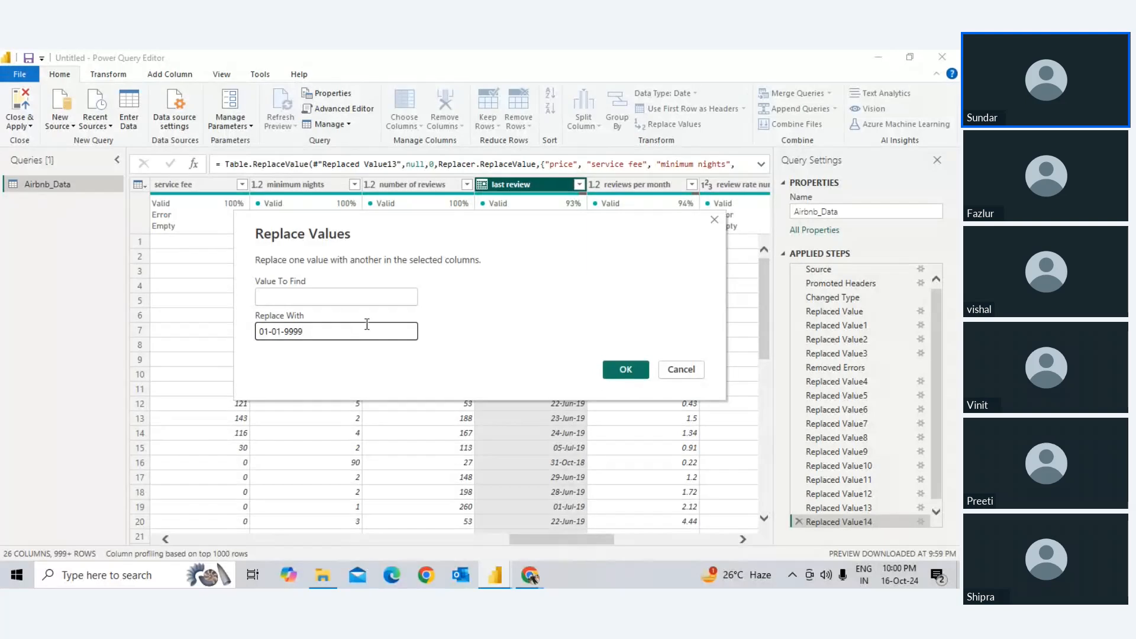
left_click(623, 370)
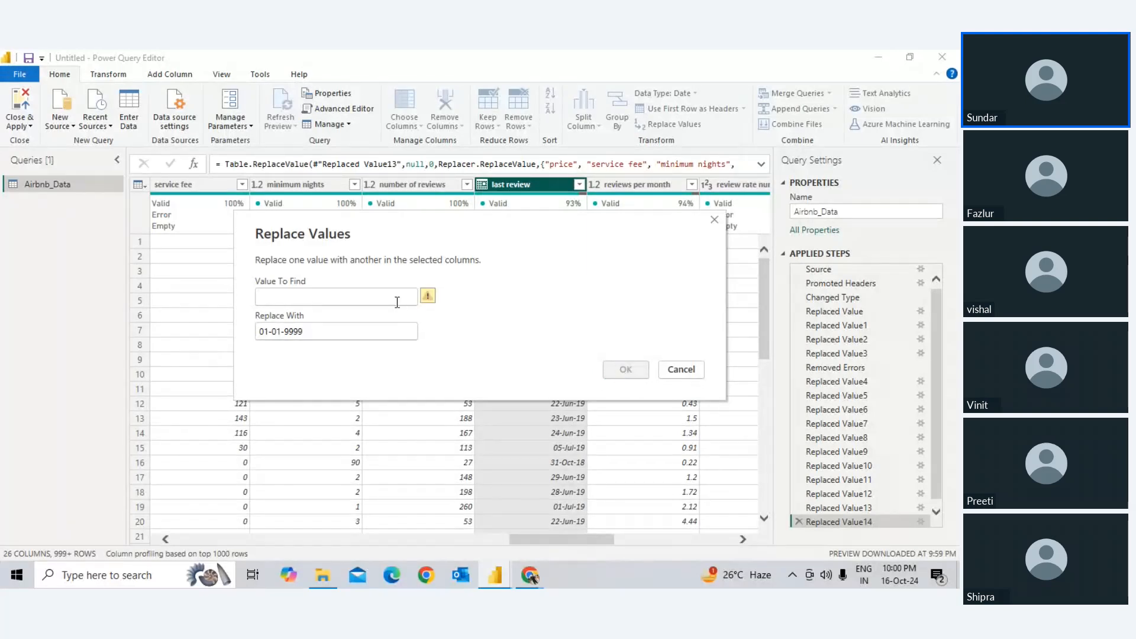
type("null")
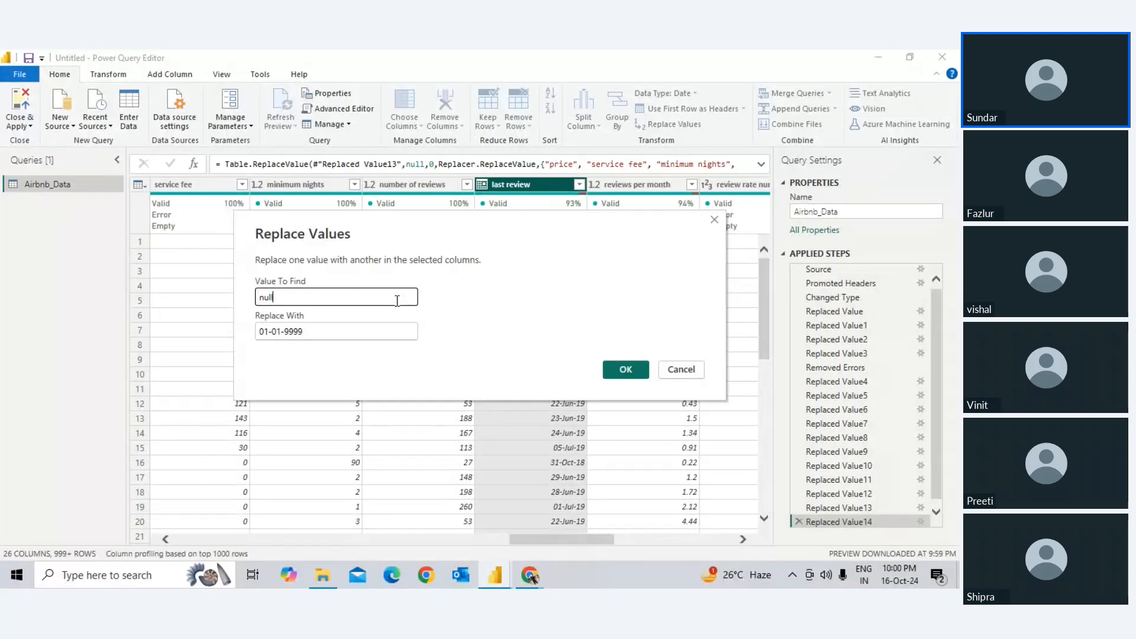
left_click(624, 370)
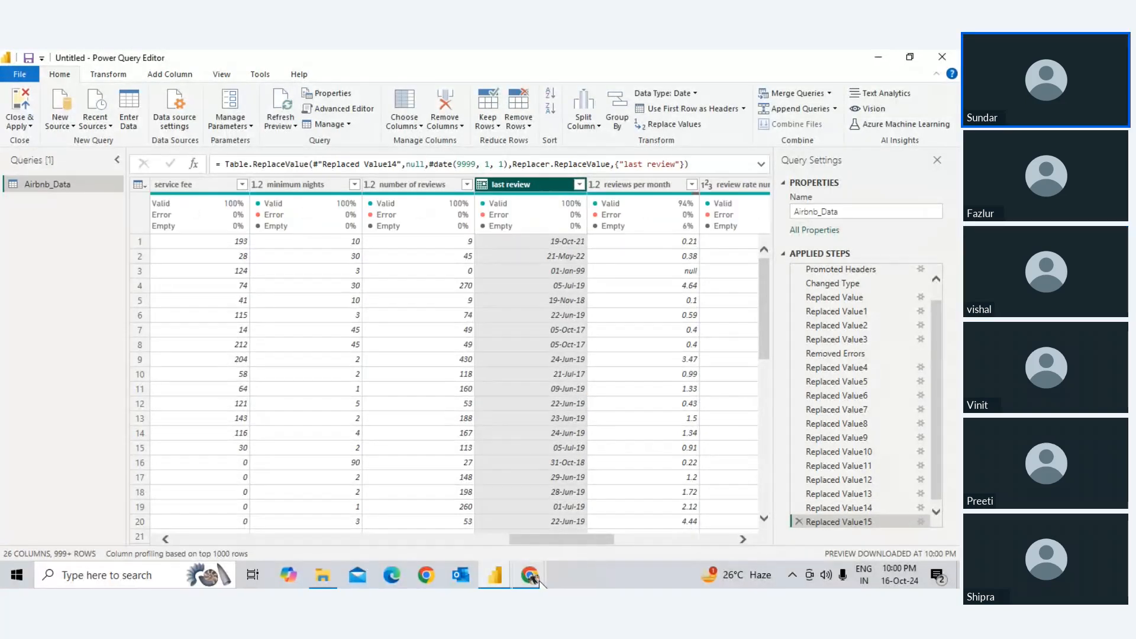
Step: Check the Zoho meeting window, then return to the Power Query Editor
mouse_move(540, 580)
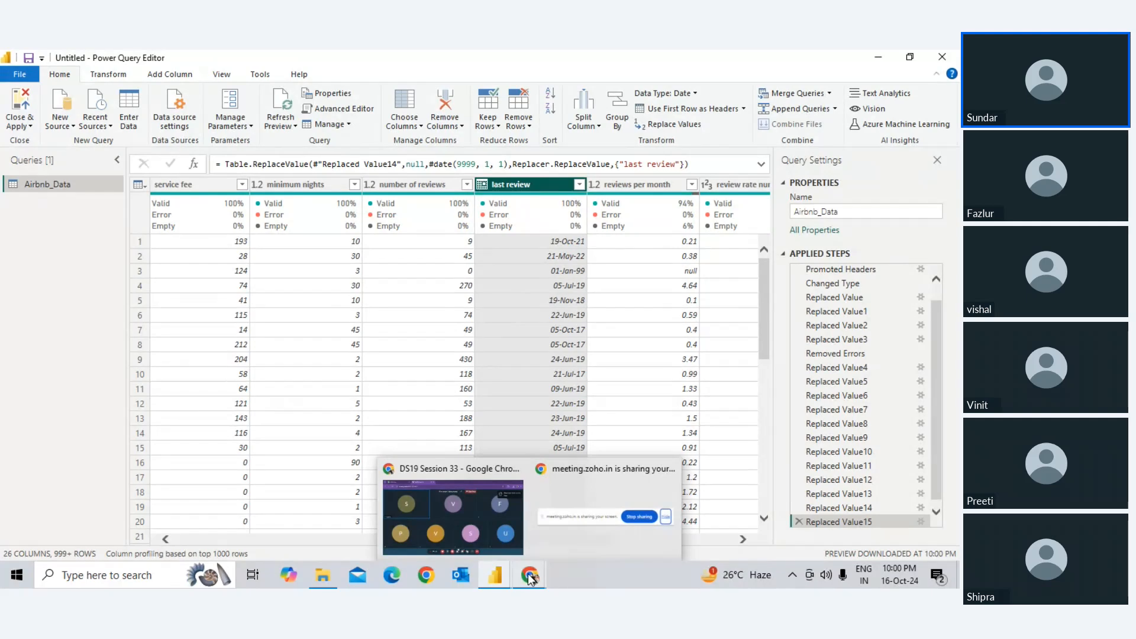
left_click(540, 374)
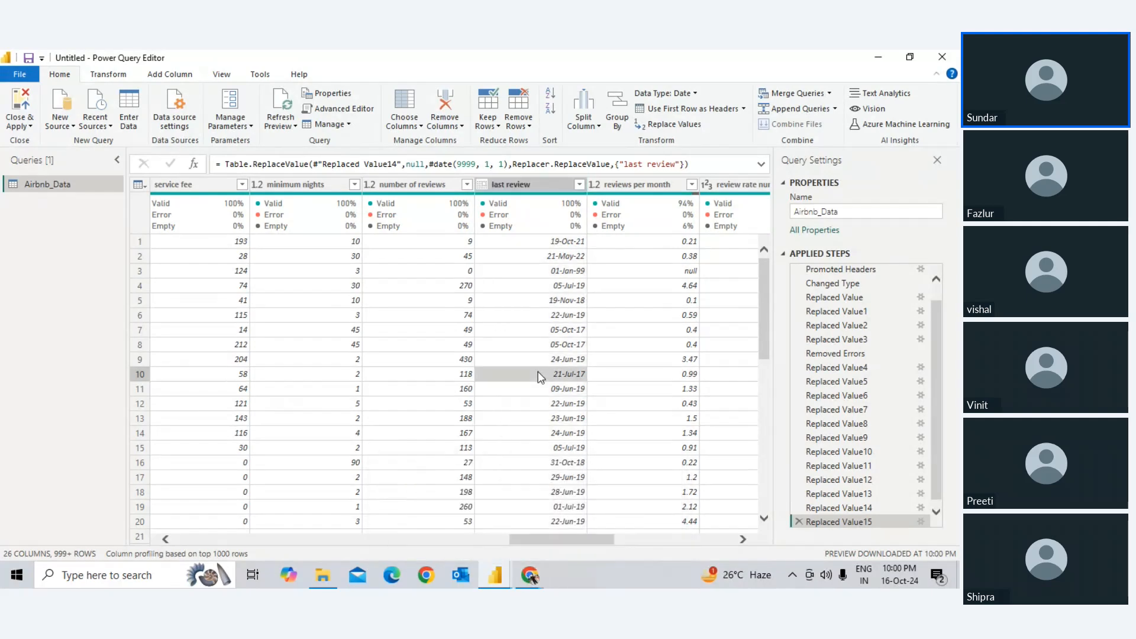
scroll(542, 403, "down", 4)
scroll(544, 422, "up", 4)
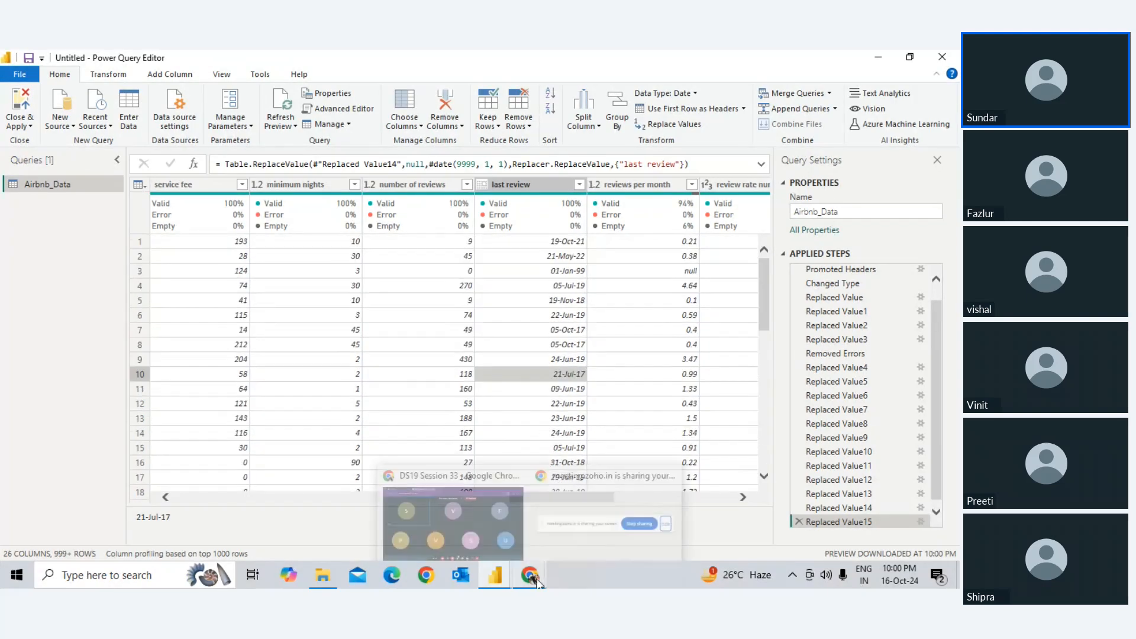
left_click(454, 513)
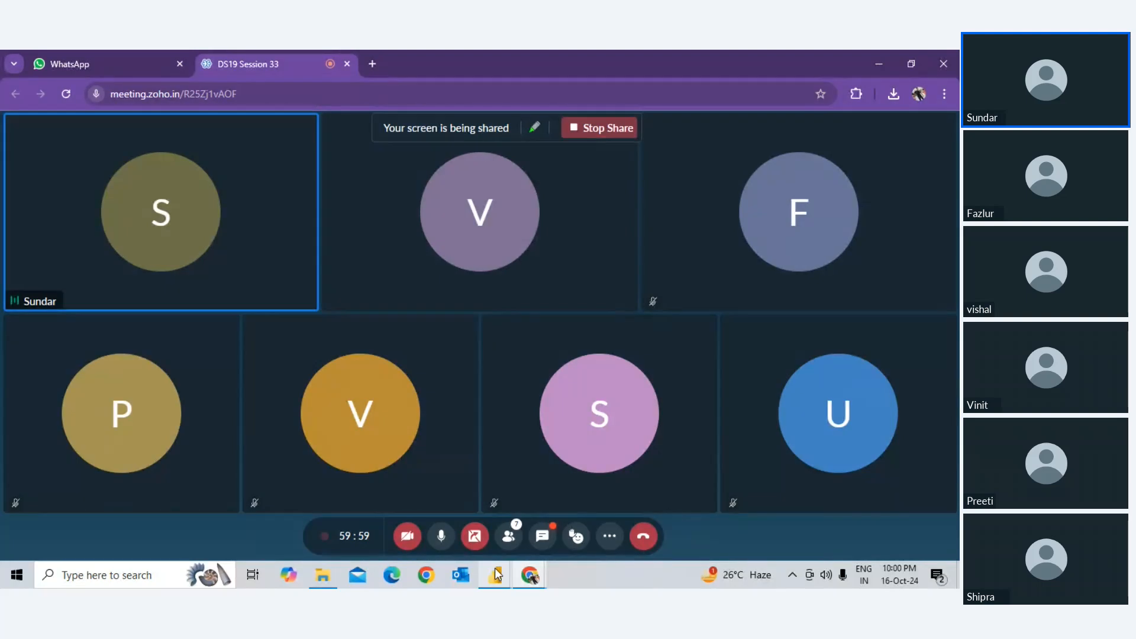
mouse_move(496, 574)
left_click(463, 537)
left_click(523, 532)
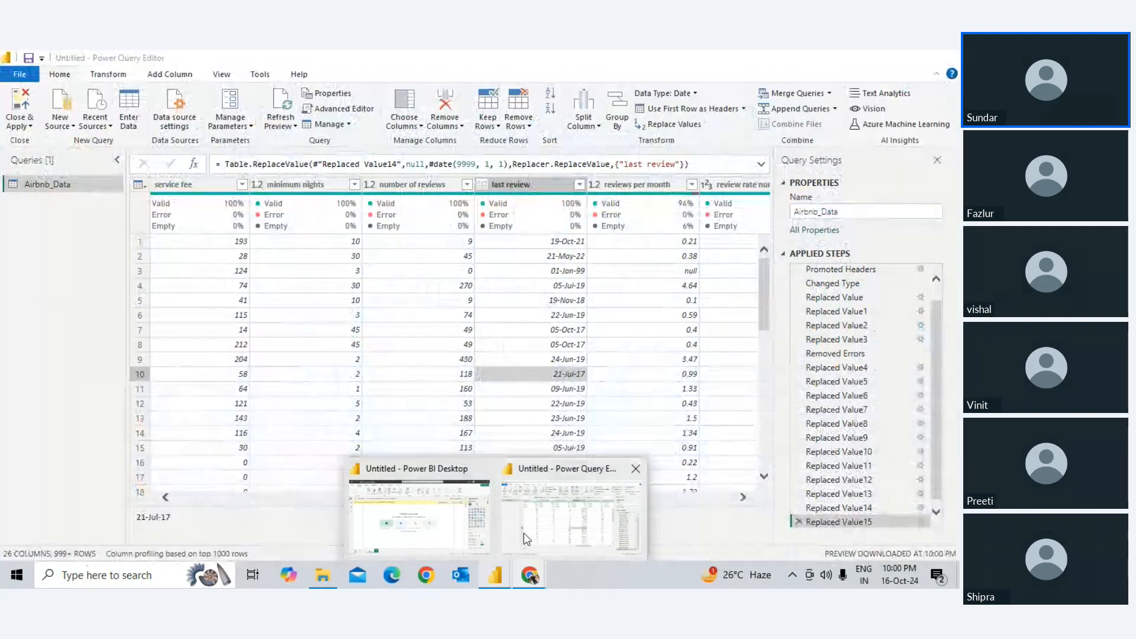
scroll(527, 443, "down", 3)
scroll(528, 445, "up", 3)
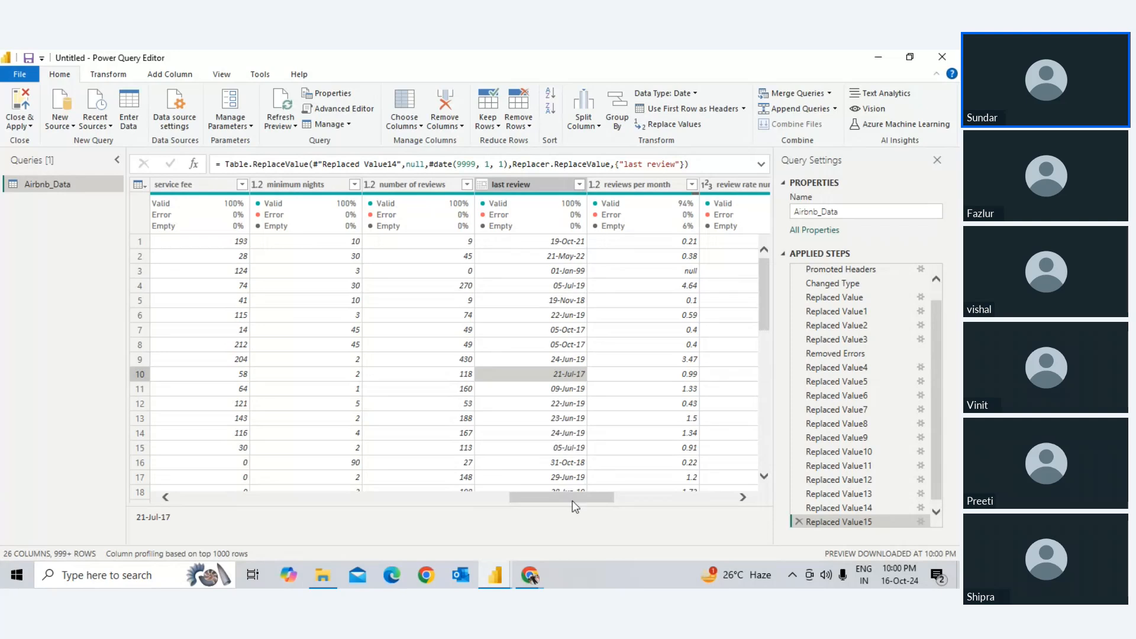
left_click_drag(572, 500, 638, 495)
left_click(282, 204)
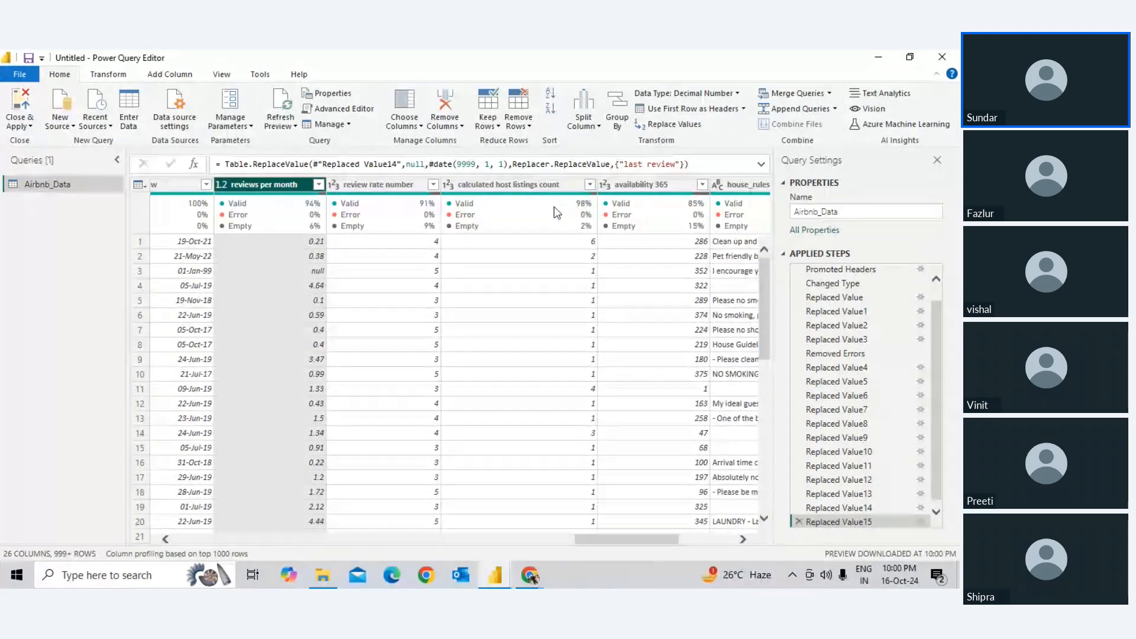
left_click(636, 185, "shift")
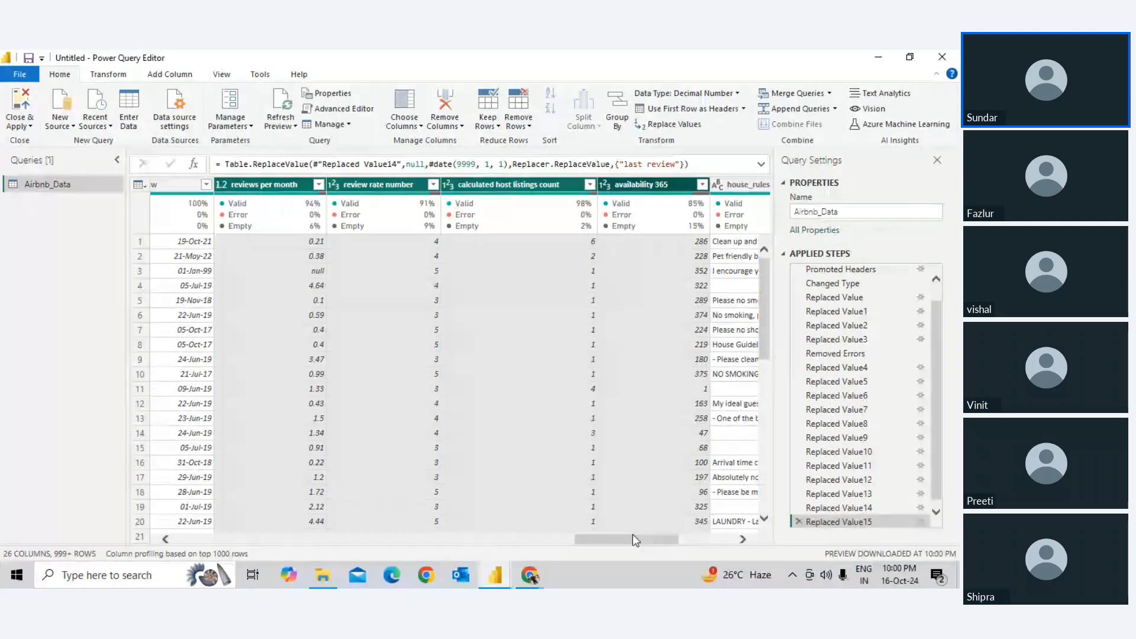
mouse_move(633, 536)
left_mouse_down()
mouse_move(599, 541)
mouse_move(635, 540)
left_mouse_up()
right_click(478, 181)
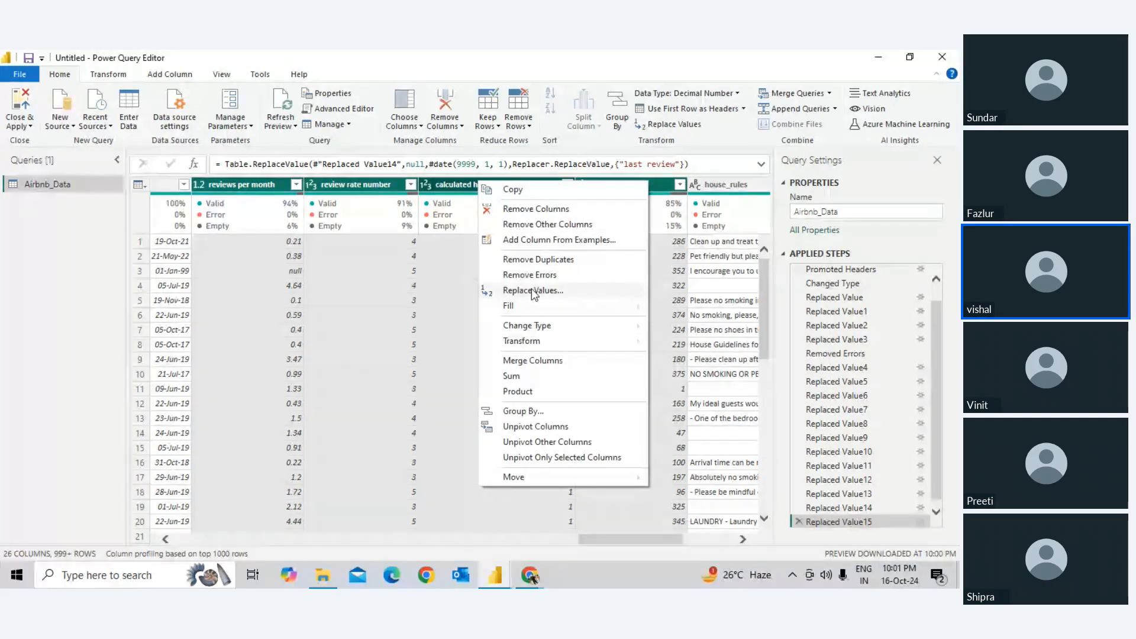
left_click(392, 303)
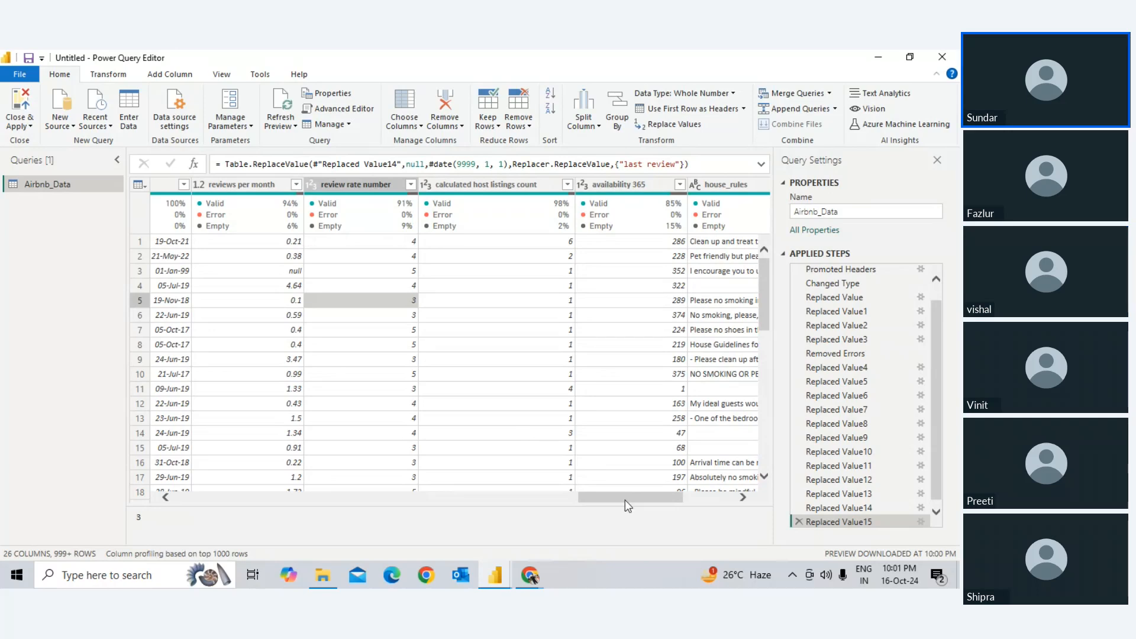
Step: Try removing the house_rules column, and delete the resulting Removed Columns step
left_click_drag(625, 499, 626, 499)
right_click(714, 186)
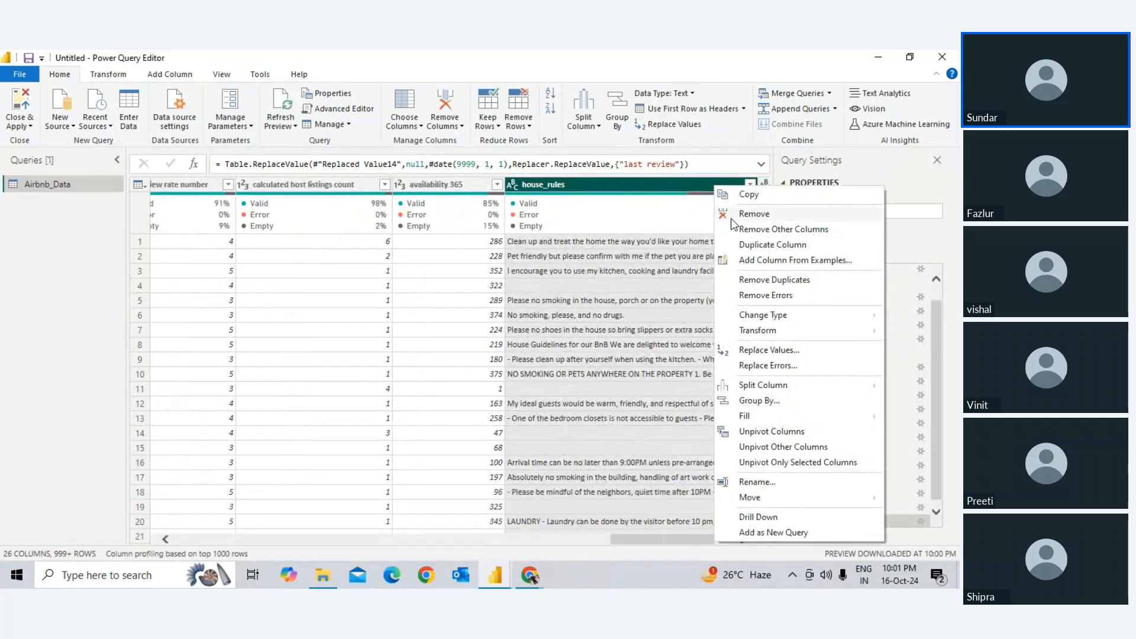
left_click(734, 214)
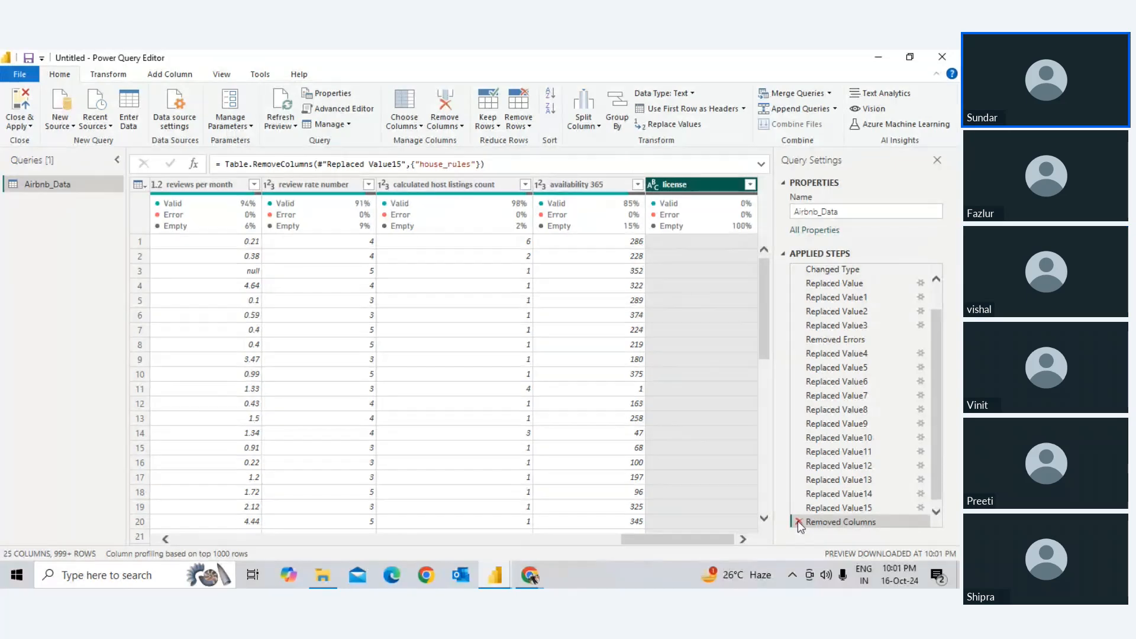
left_click(797, 521)
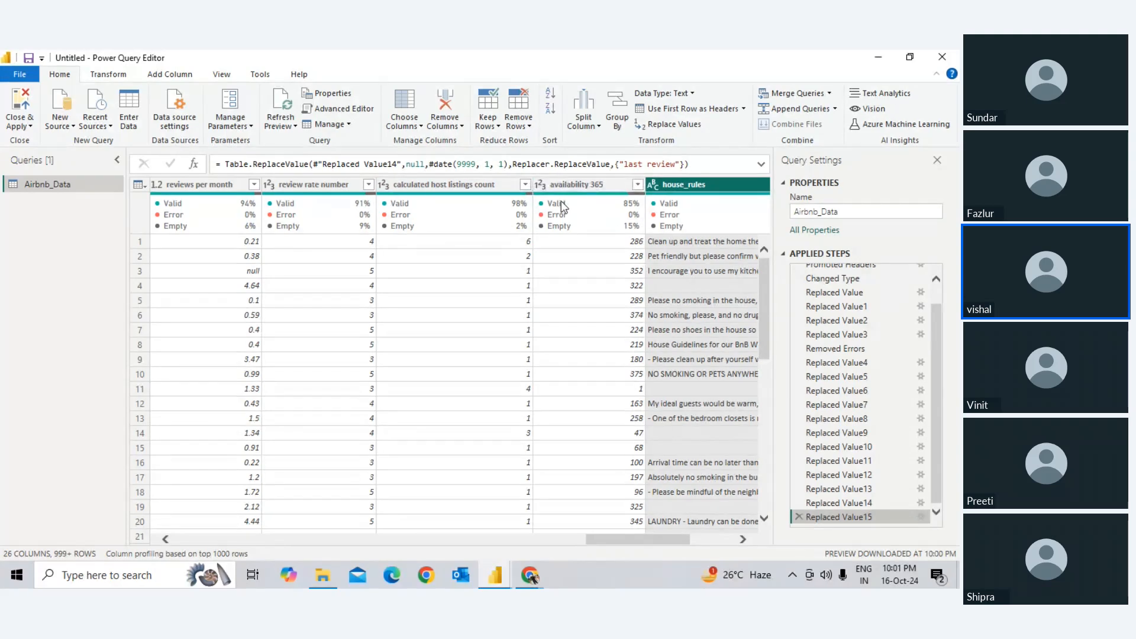
Step: Replace null with 0 in the reviews per month, review rate number, calculated host listings count and availability 365 columns together
left_click(559, 185)
left_click(216, 183, "shift")
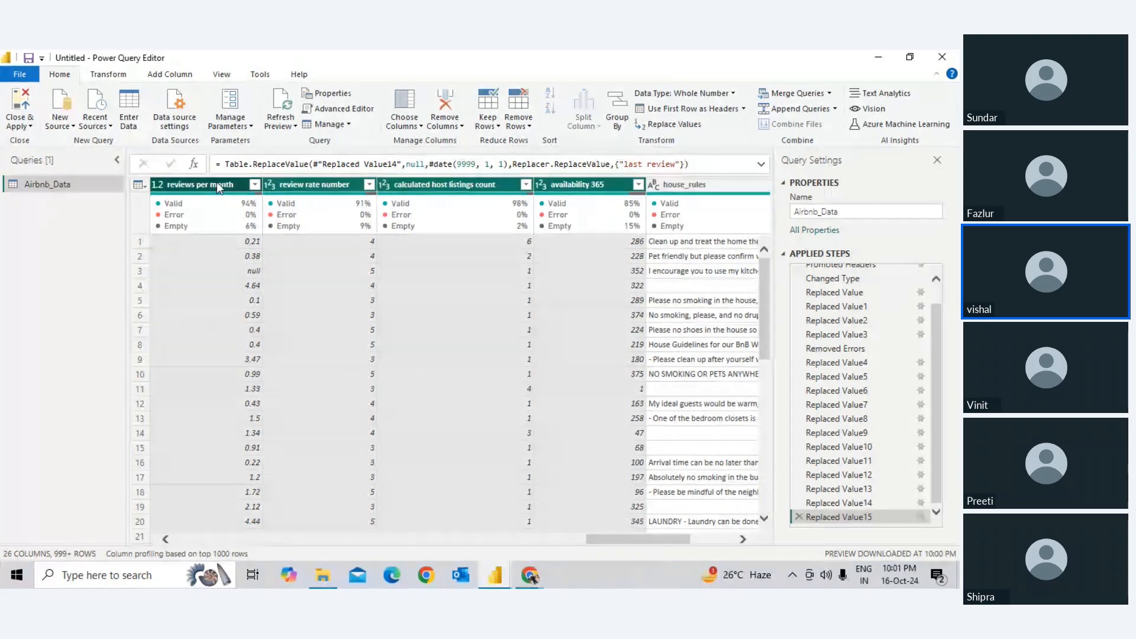
right_click(217, 182)
left_click(299, 290)
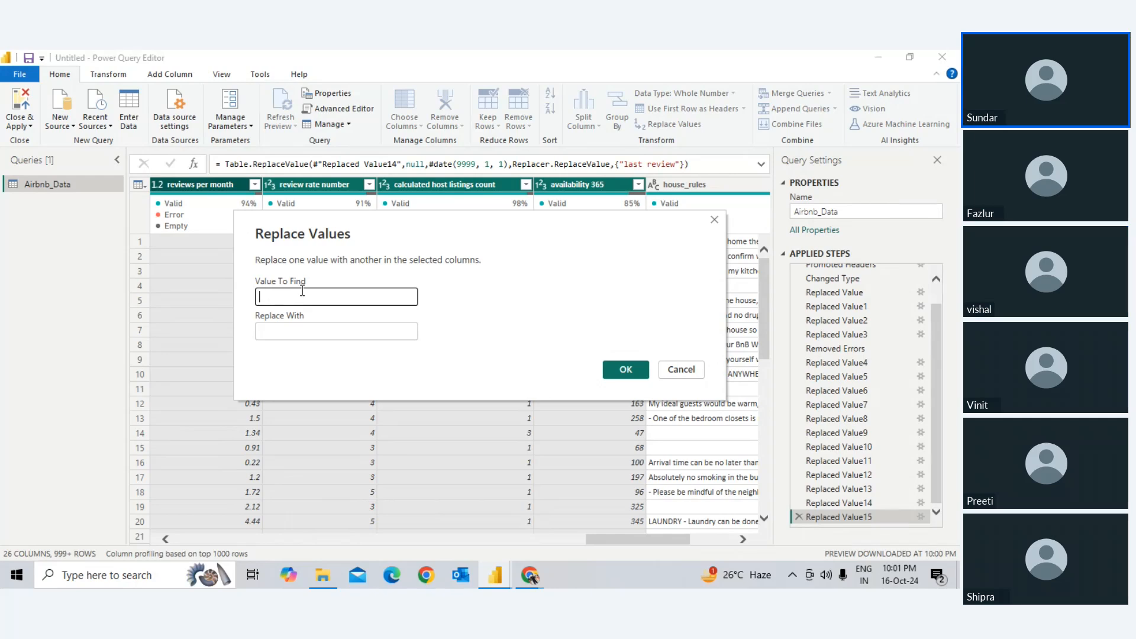
type("null")
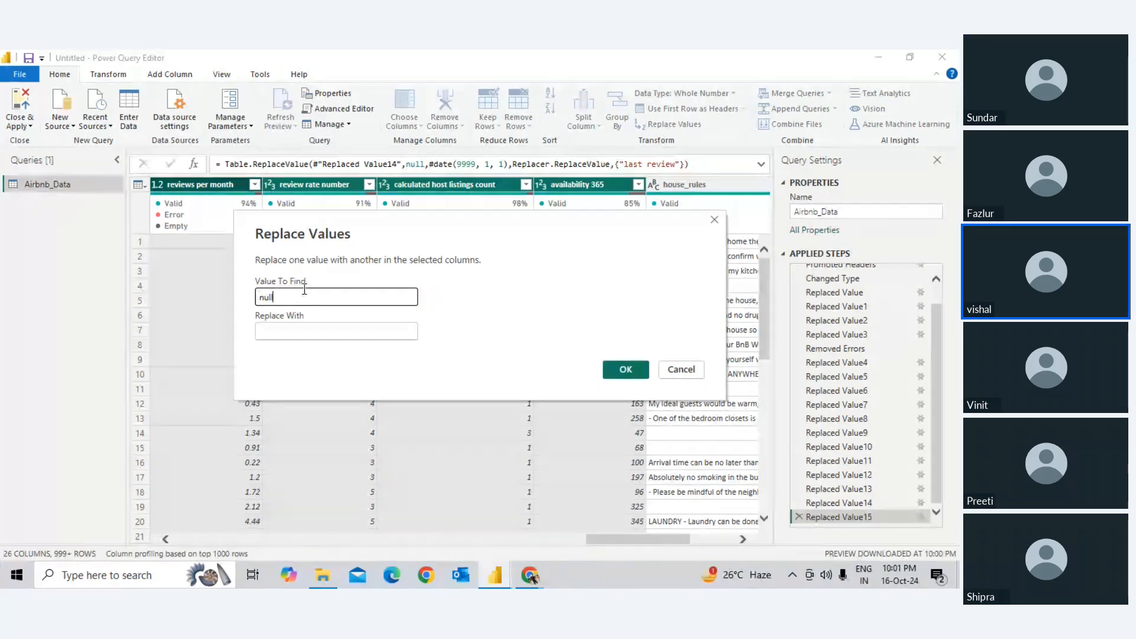
left_click(319, 331)
type("0")
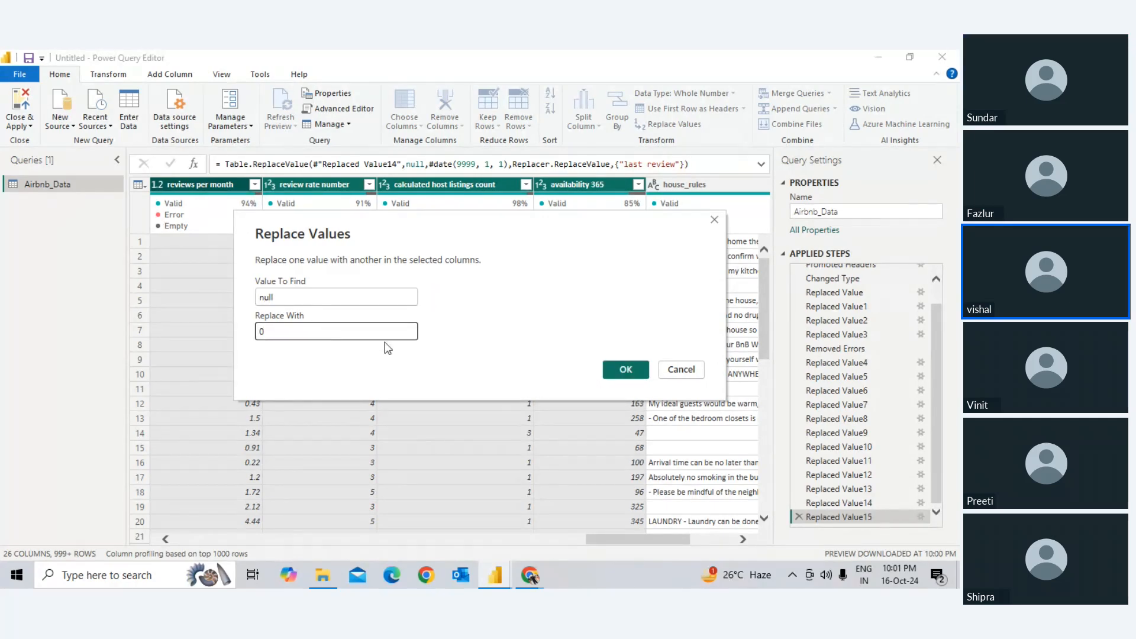
left_click(612, 370)
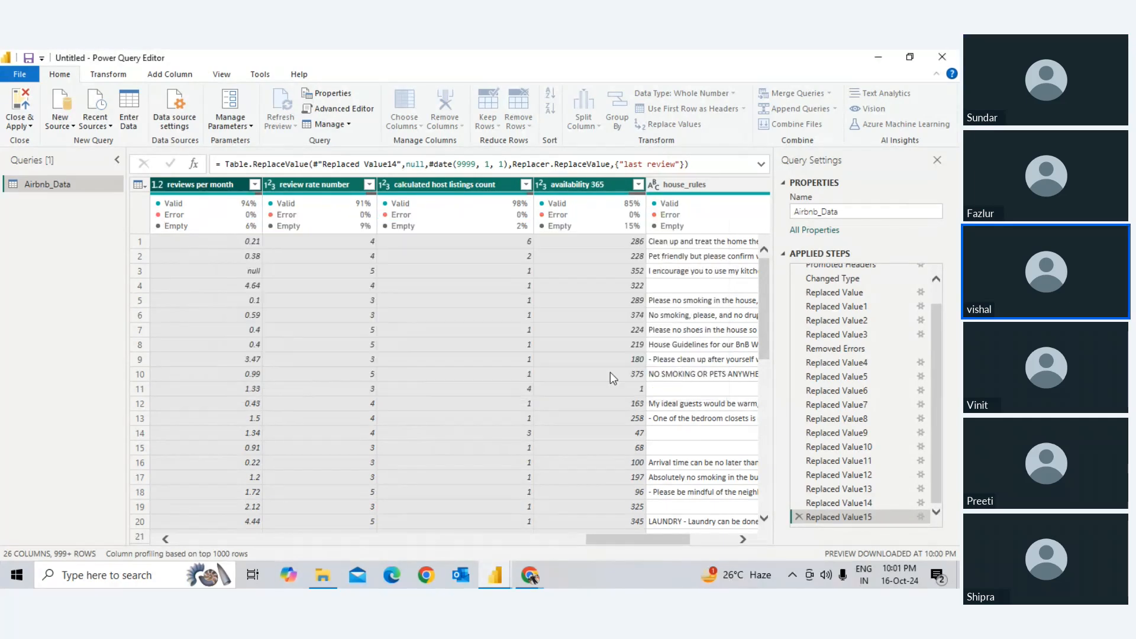
Step: Remove the license column from the Airbnb_Data query
left_click(423, 350)
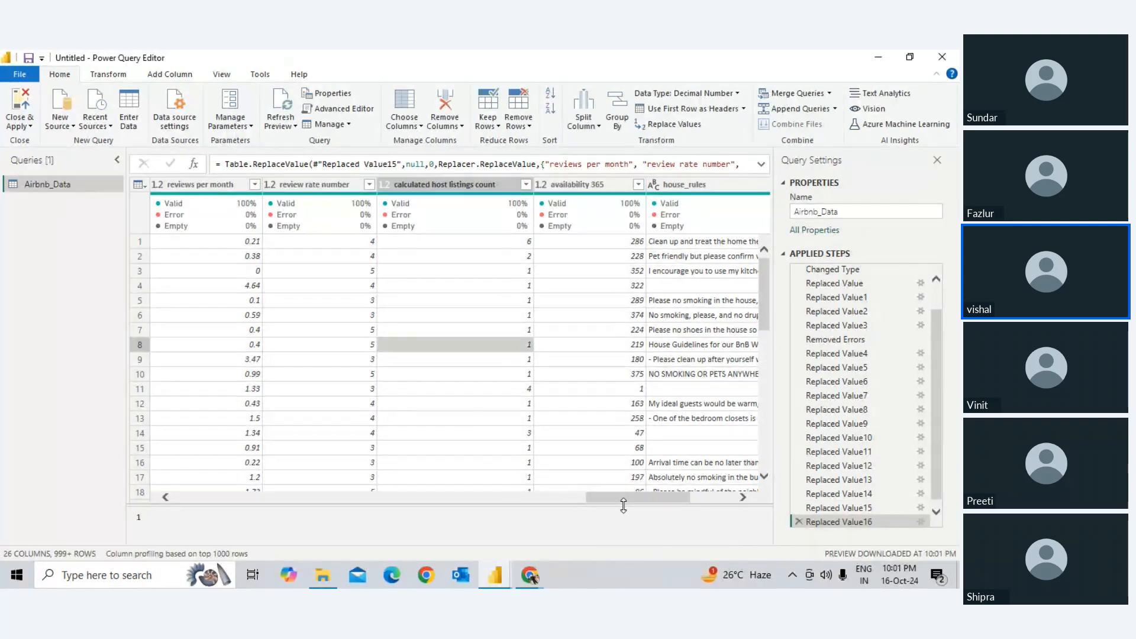
left_click_drag(631, 498, 673, 500)
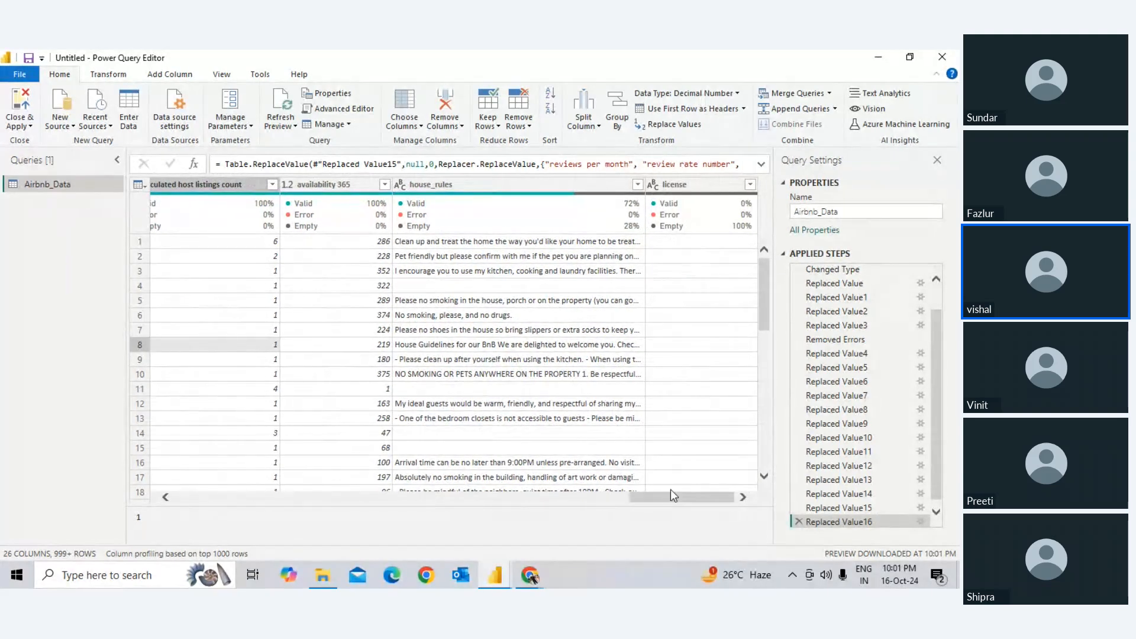
right_click(678, 178)
left_click(717, 206)
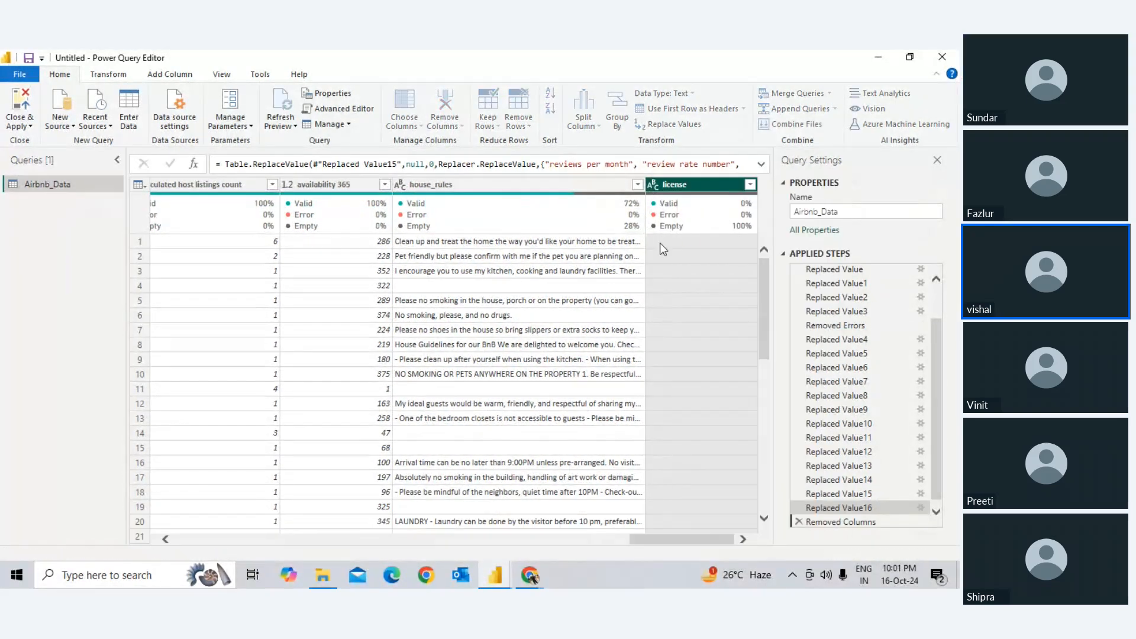
left_click(603, 251)
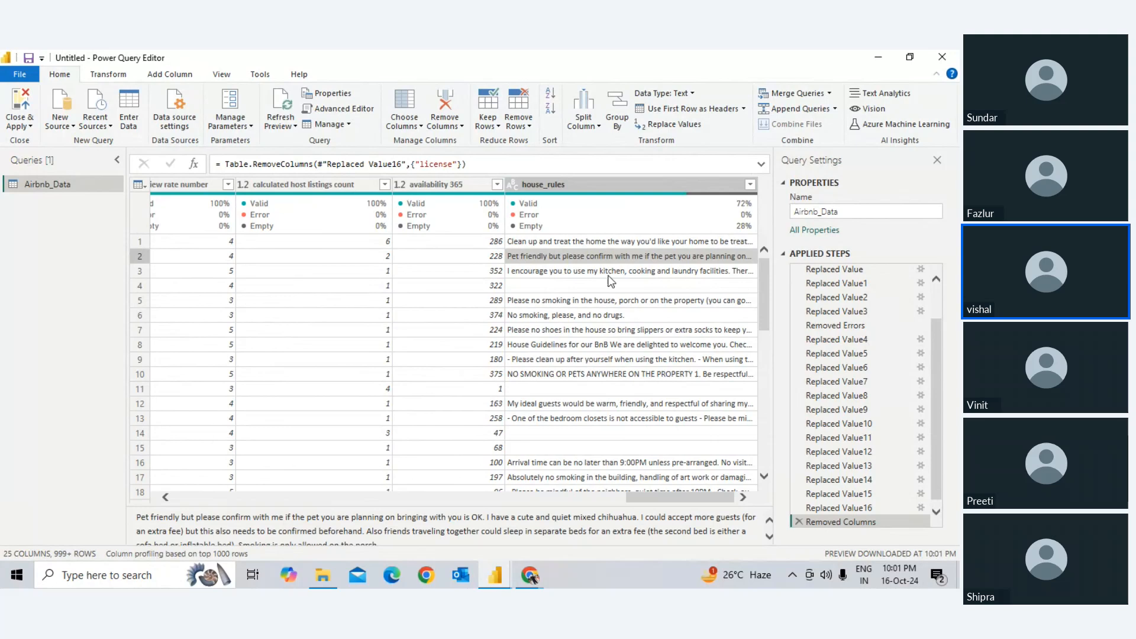
Step: Replace the blank entries in the house_rules column with "No Rule"
right_click(668, 186)
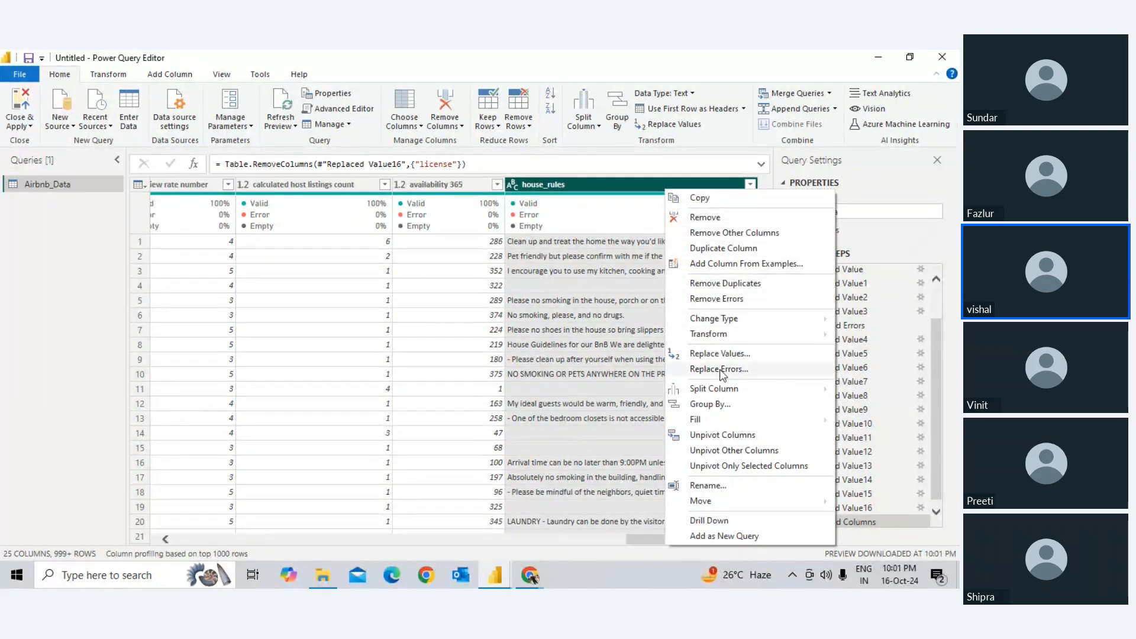
key("Escape")
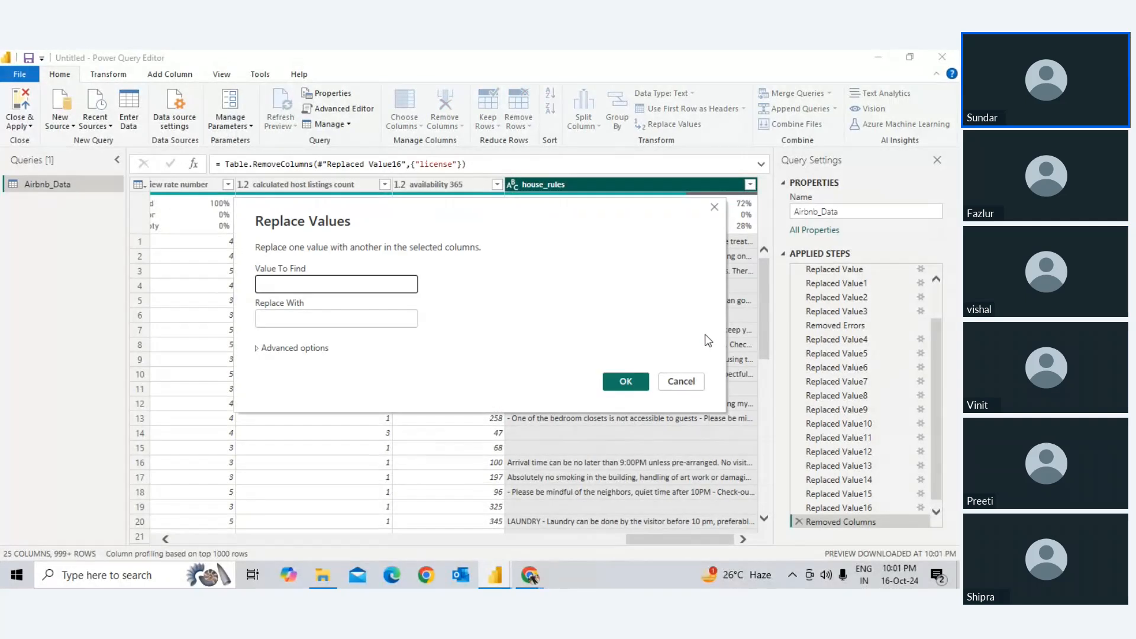
left_click(282, 318)
type("No")
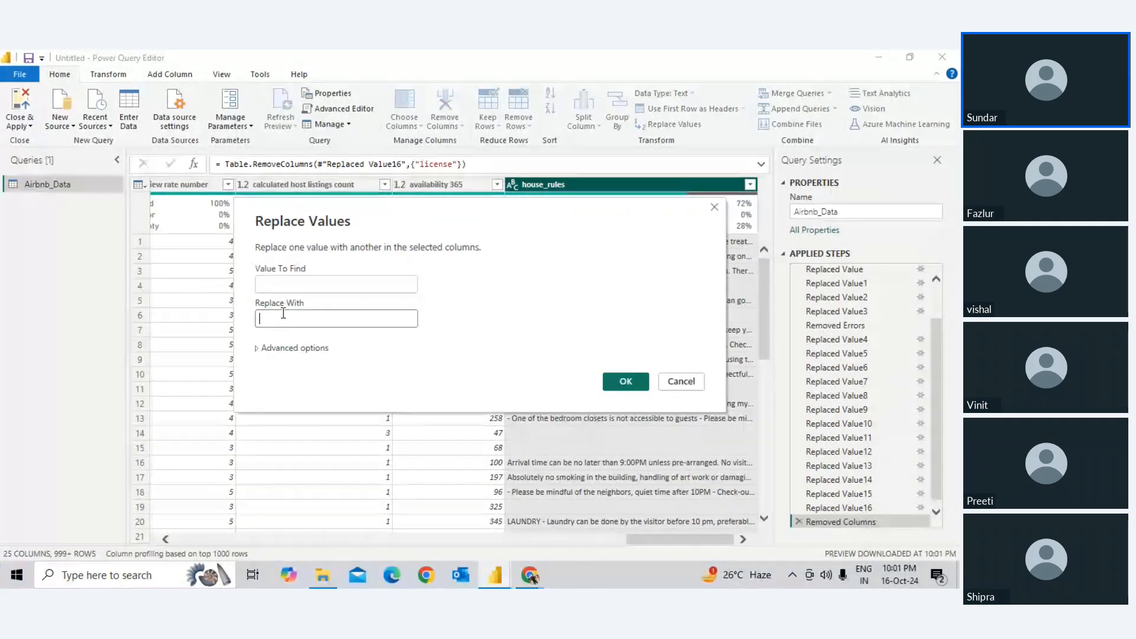
type(" Rule")
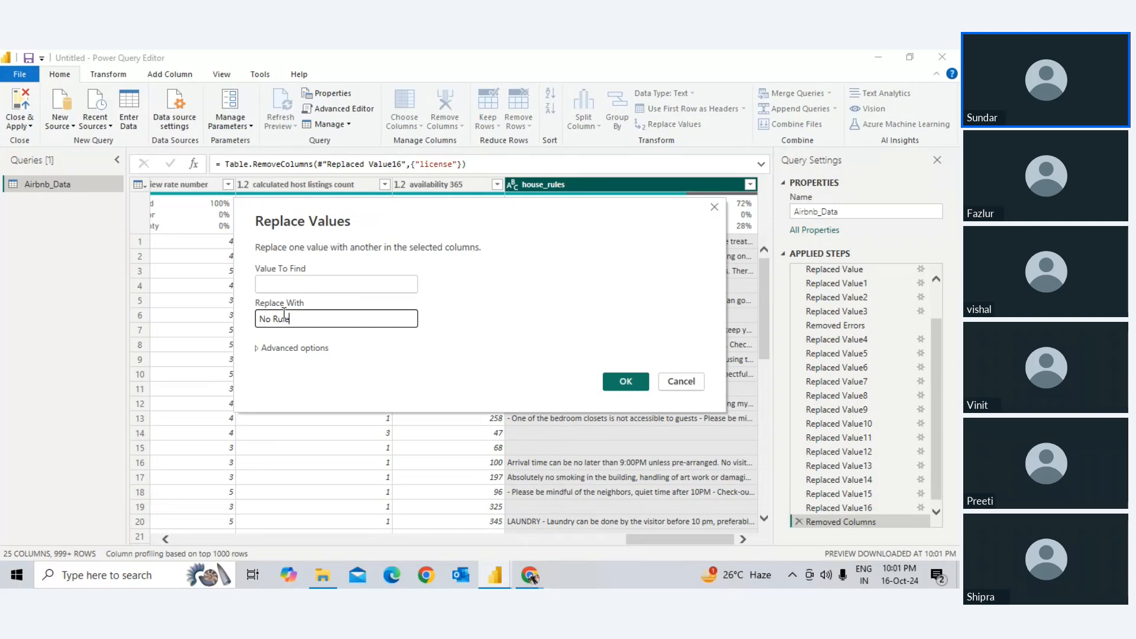
left_click(625, 381)
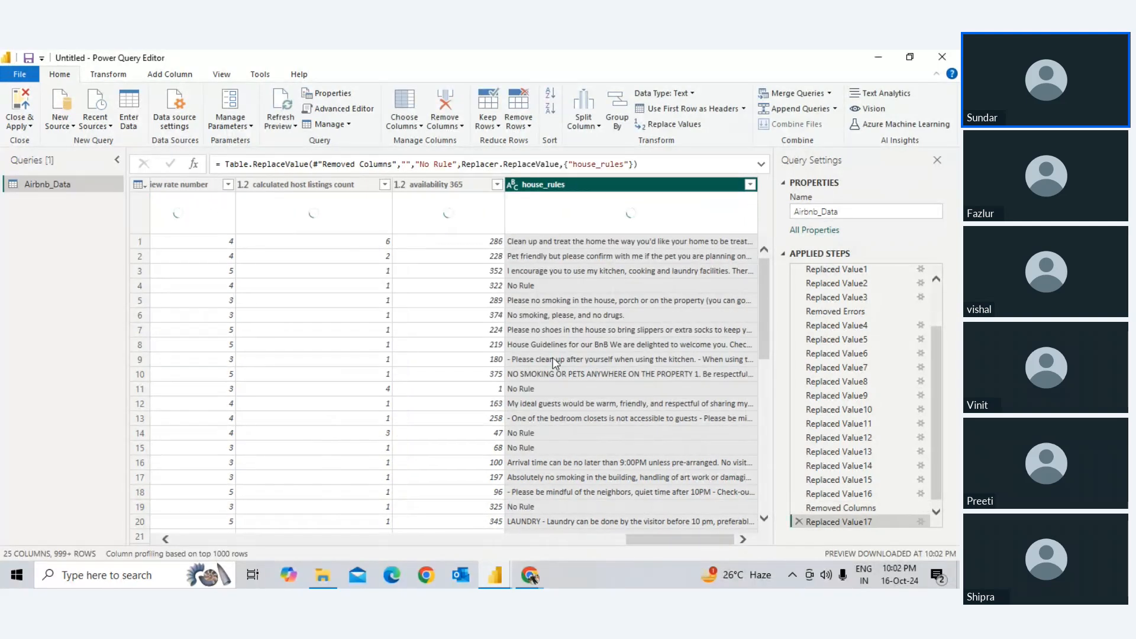
left_click(556, 361)
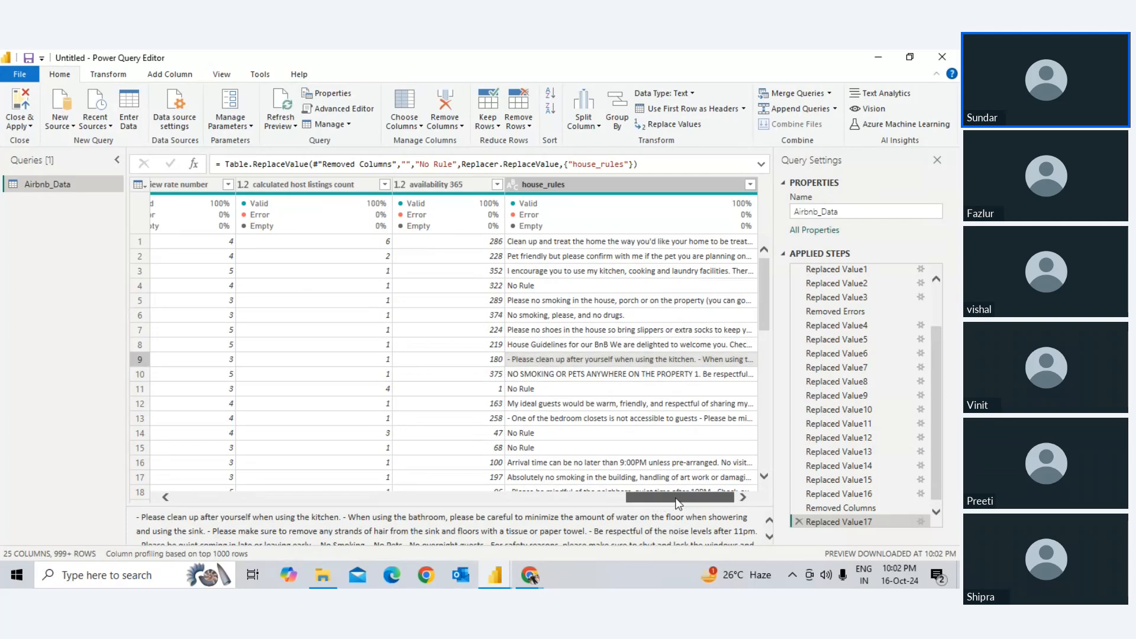
Step: Examine the Construction year column's valid and empty statistics and its list of filter values
left_click_drag(659, 498, 446, 528)
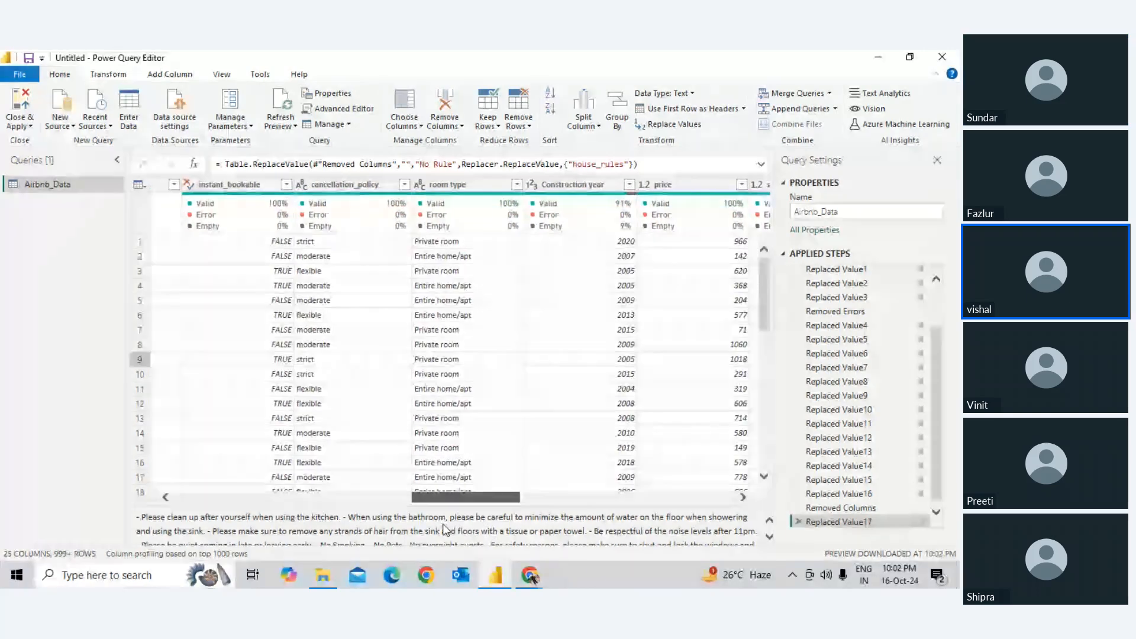
right_click(560, 189)
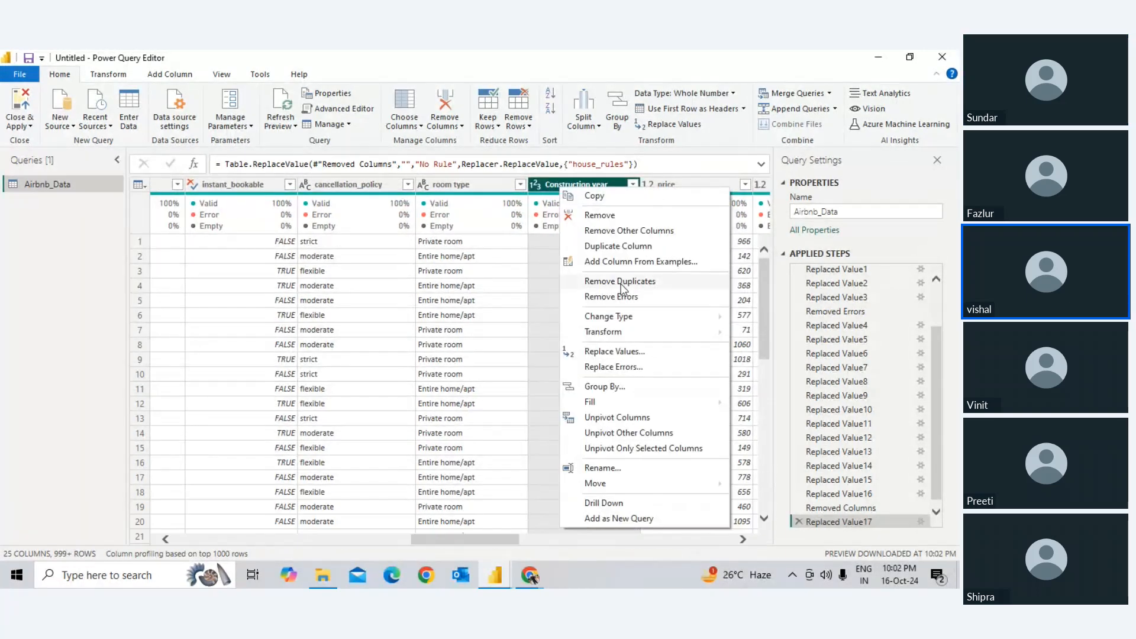
left_click(580, 185)
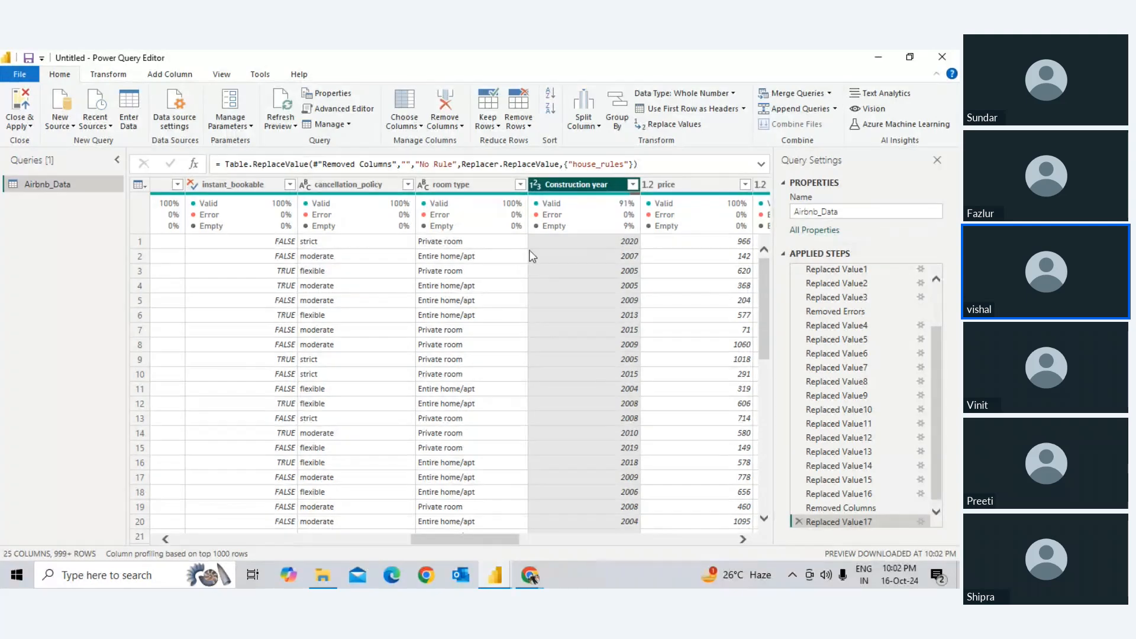
mouse_move(554, 221)
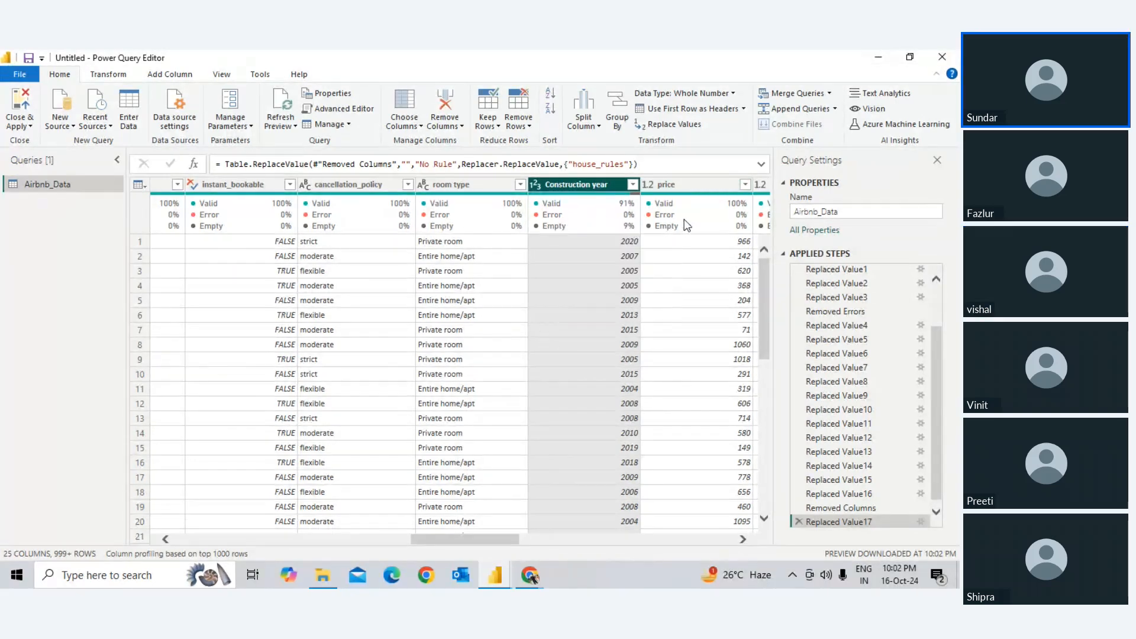
mouse_move(613, 235)
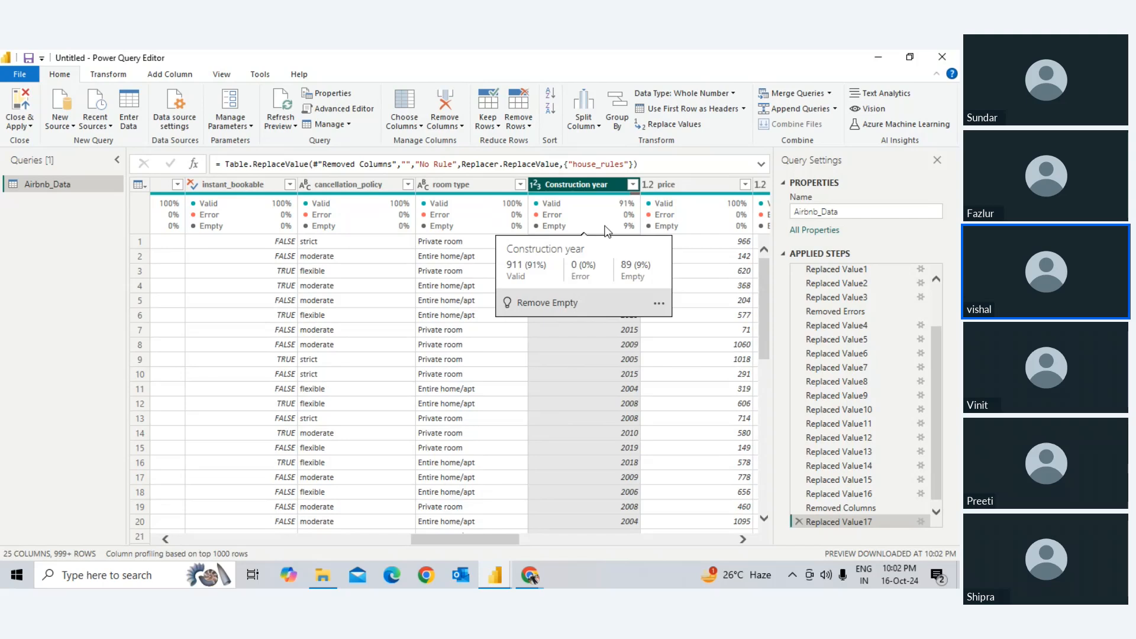
left_click(631, 185)
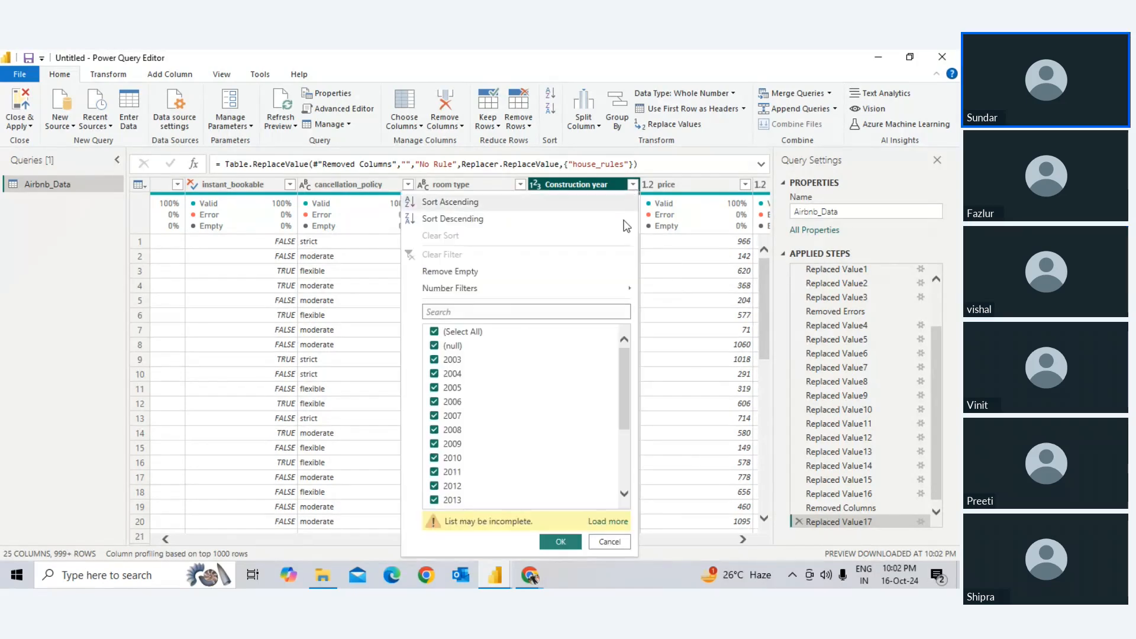
left_click(591, 179)
right_click(591, 189)
key("Escape")
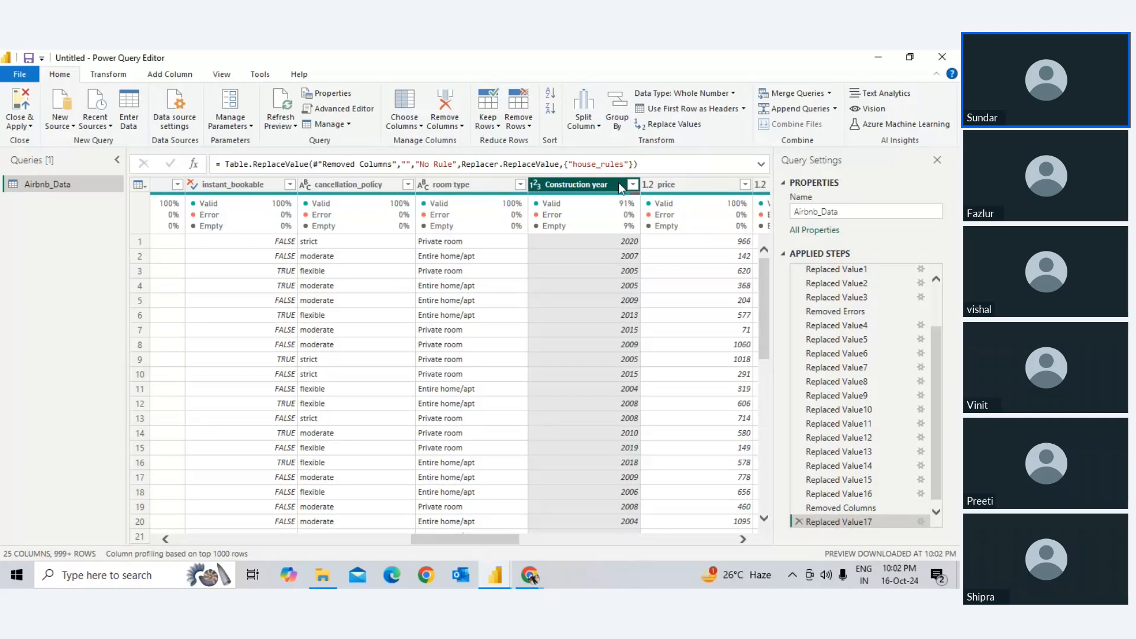
Step: Replace null with 9999 in the Construction year column and check the resulting rows
right_click(606, 185)
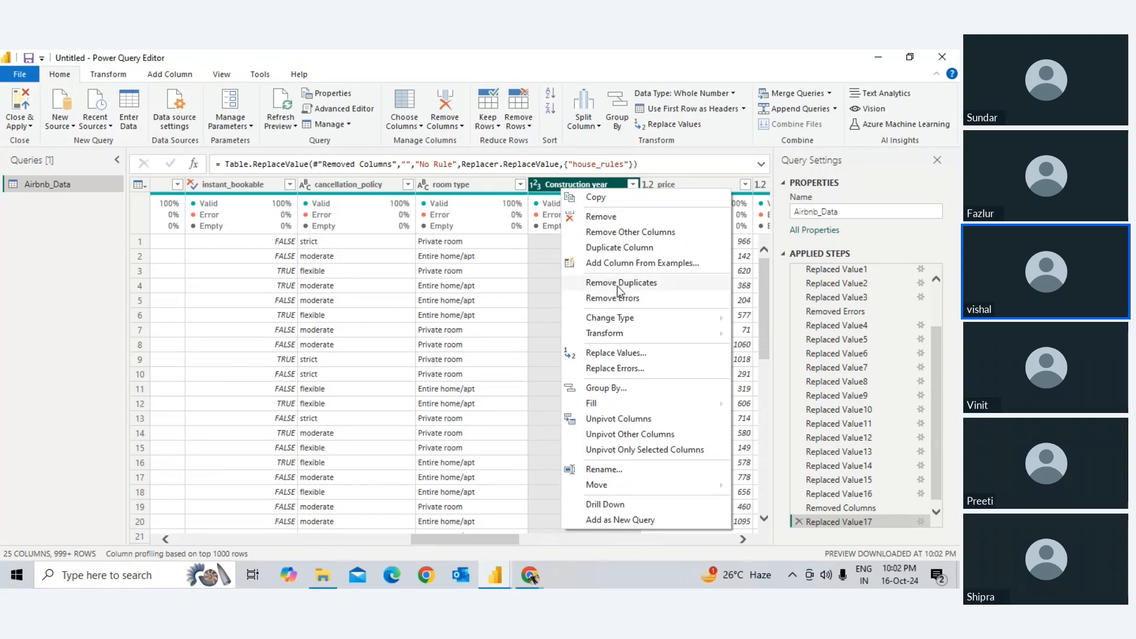
left_click(616, 353)
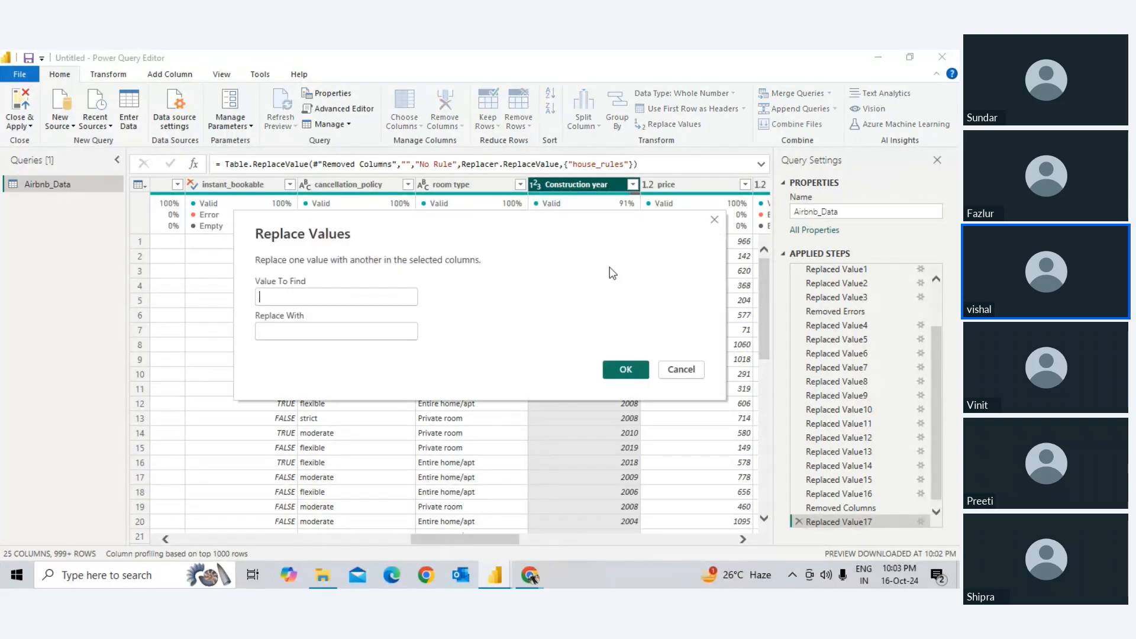
left_click(296, 330)
type("9999")
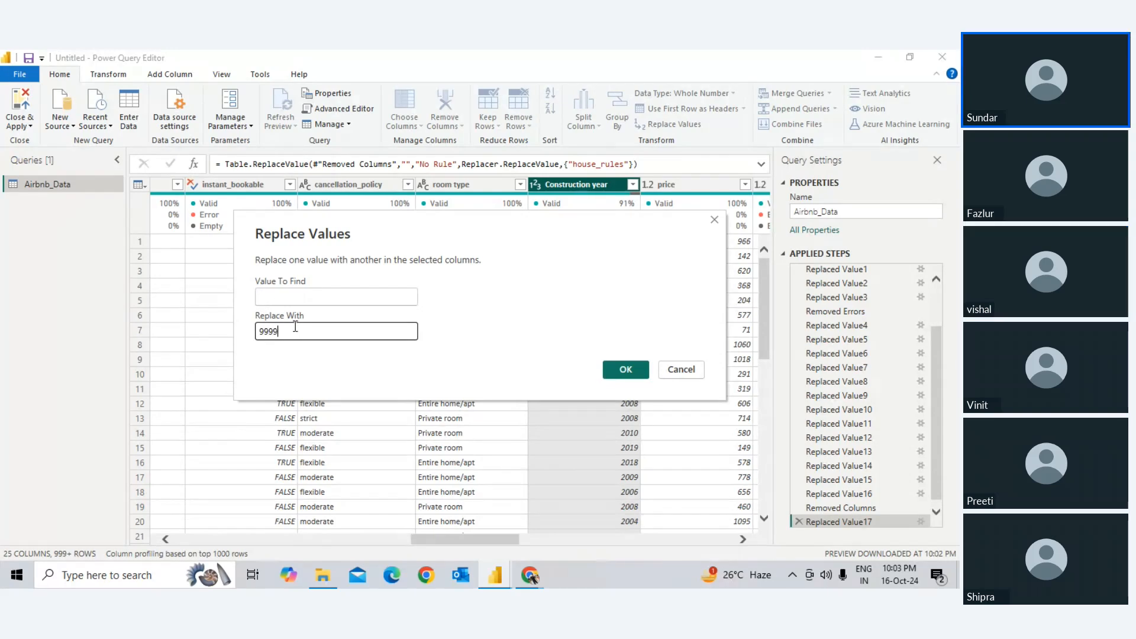
left_click(326, 296)
type("null")
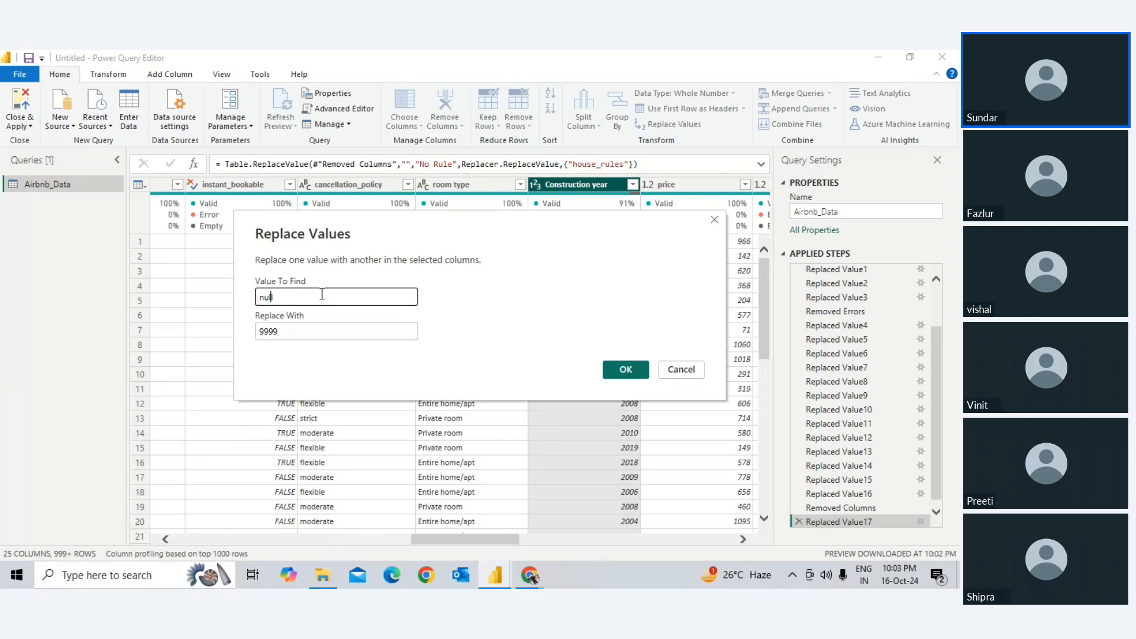
left_click(625, 369)
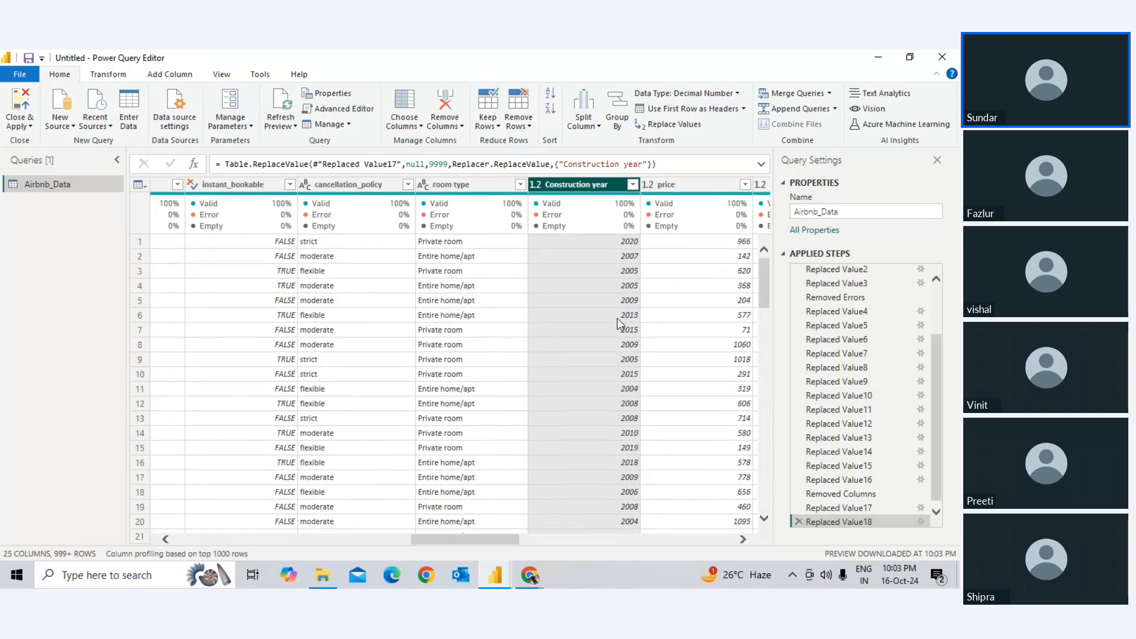
scroll(764, 298, "down", 20)
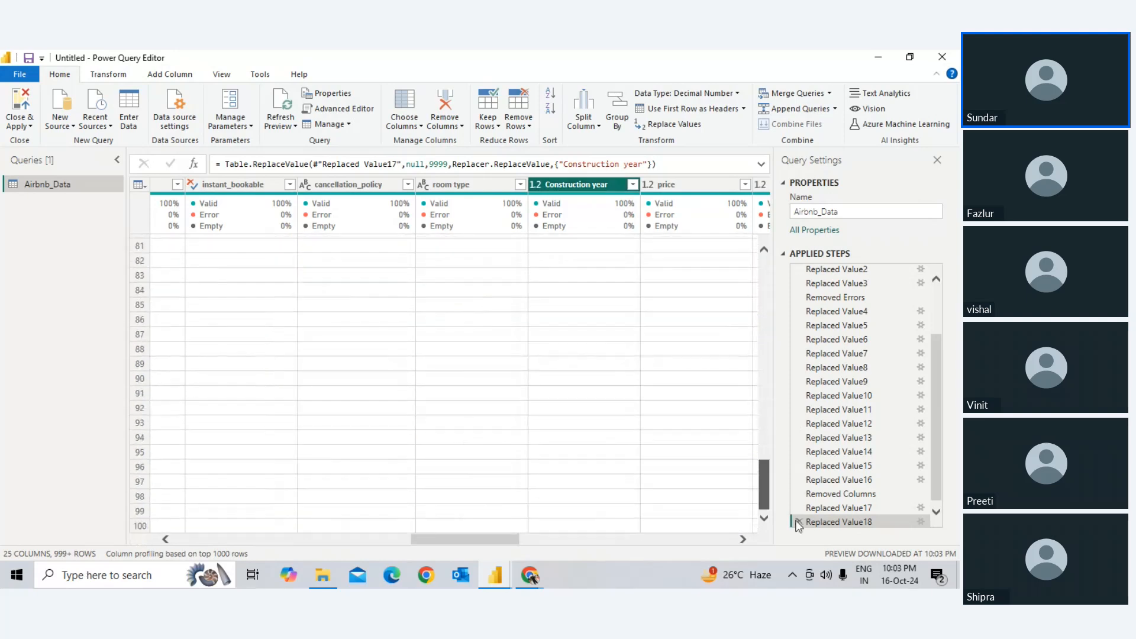
left_click_drag(765, 462, 772, 275)
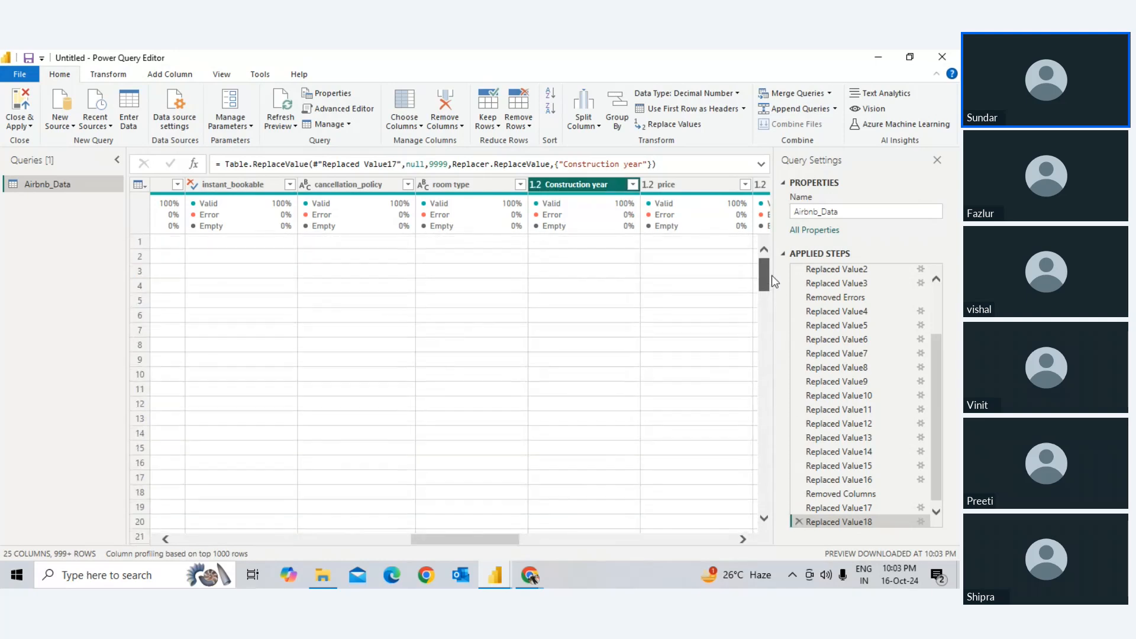
Step: Apply the query changes to the data model and close the Power Query Editor
left_click(25, 126)
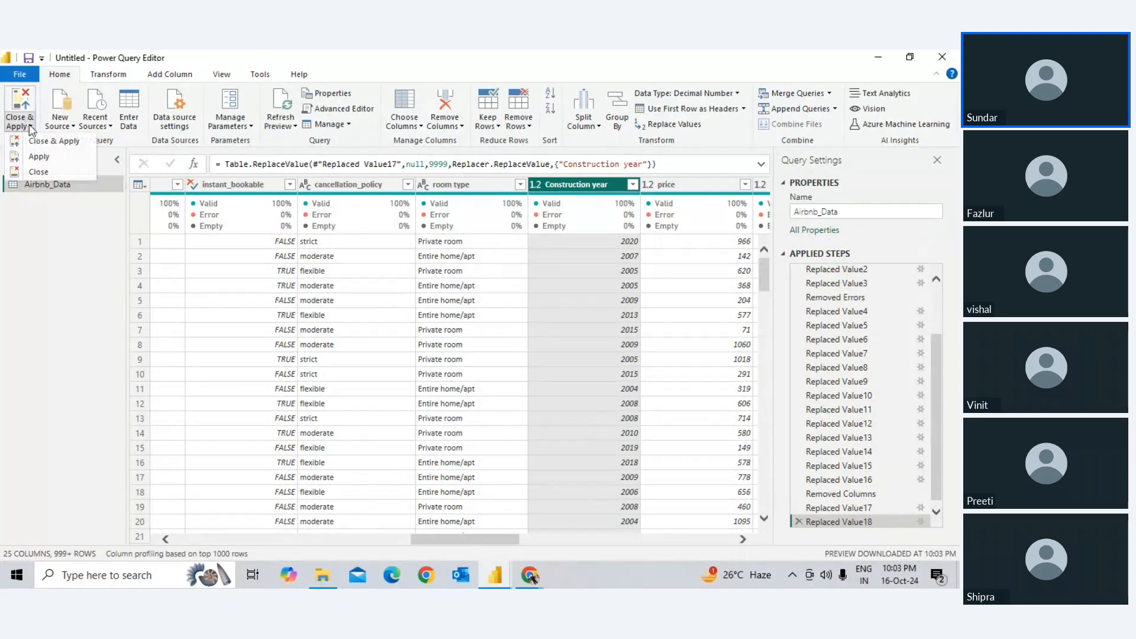
left_click(41, 155)
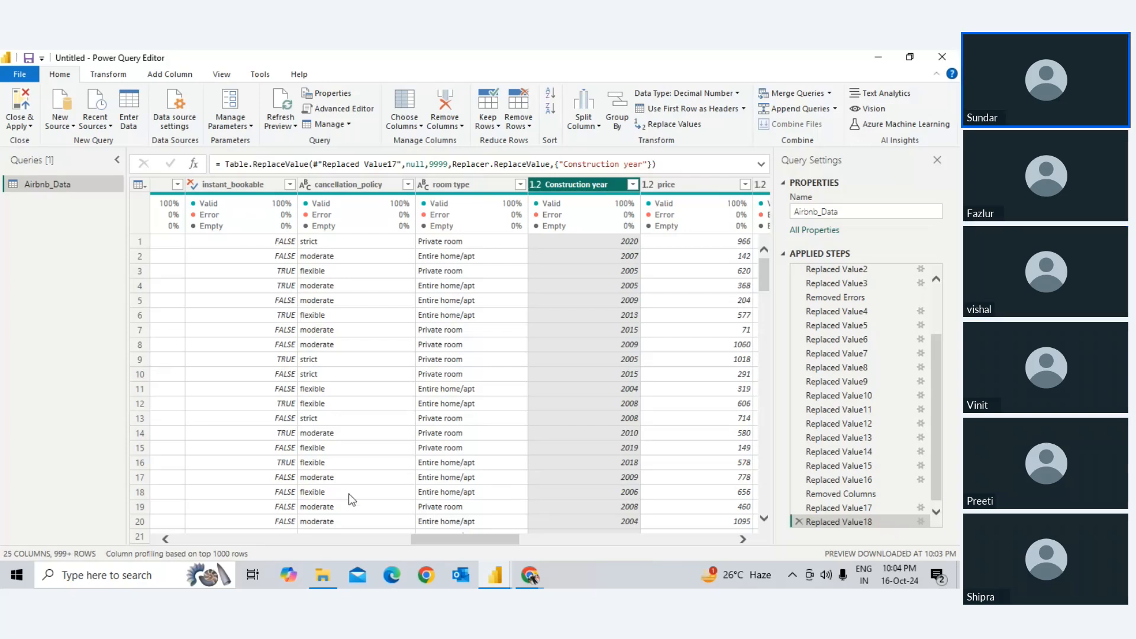
left_click(21, 124)
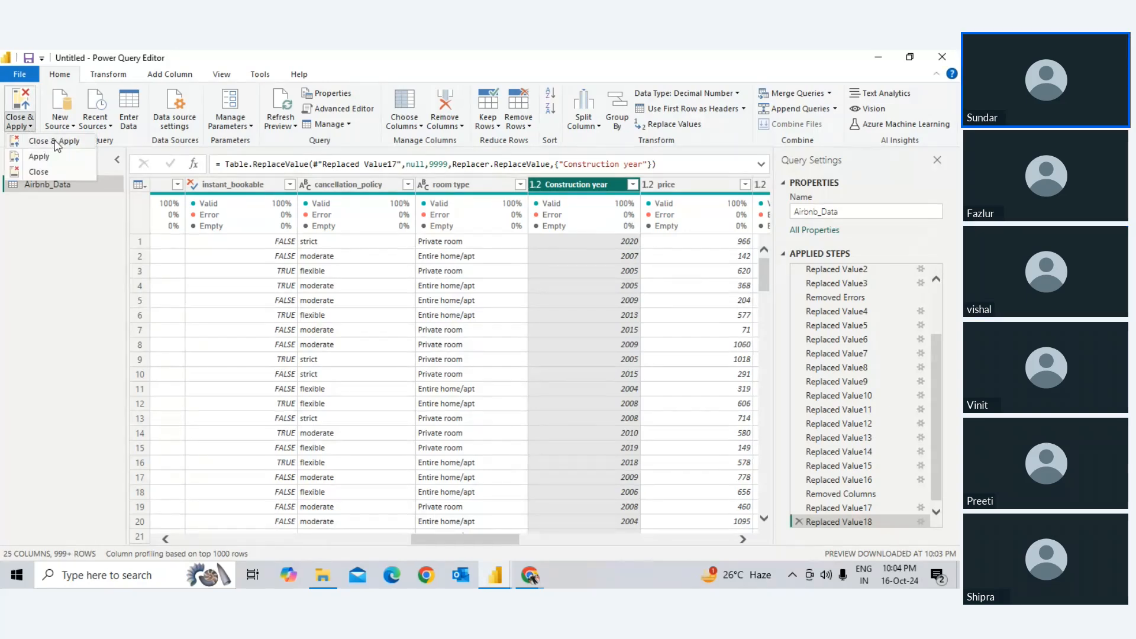
left_click(56, 142)
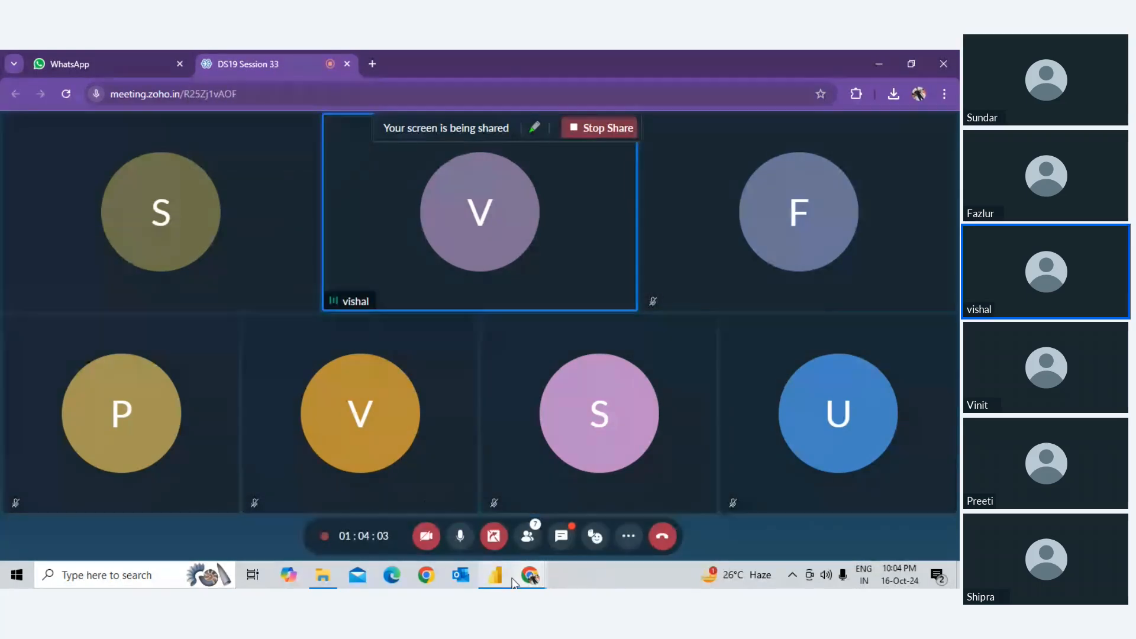
Step: Switch from the Zoho meeting window to the Power BI Desktop report
left_click(494, 578)
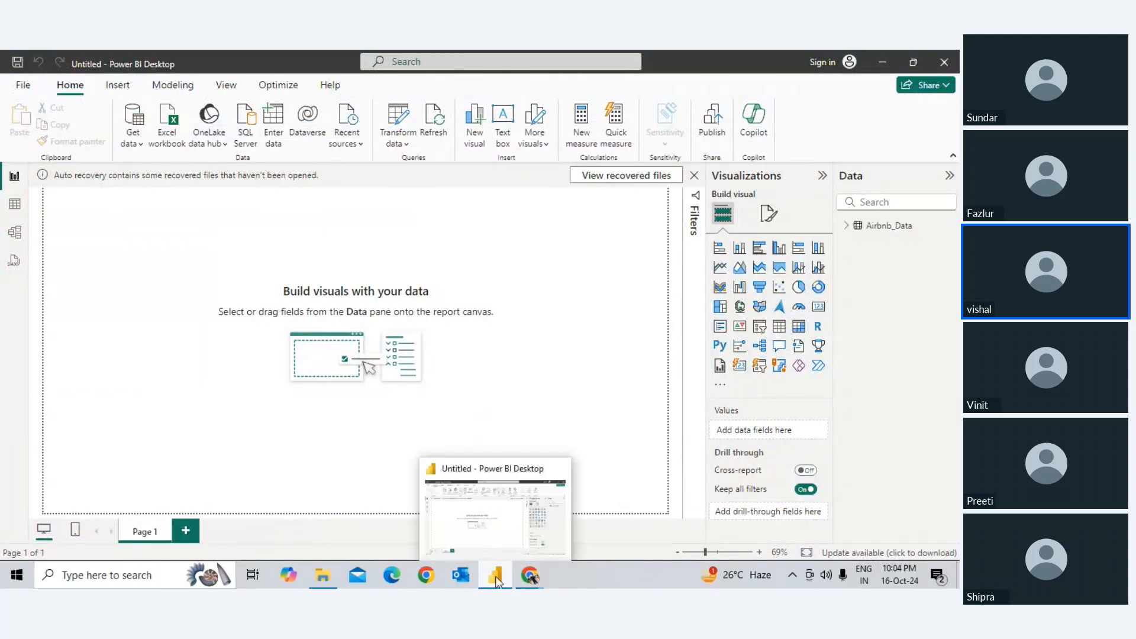
key("alt+Tab")
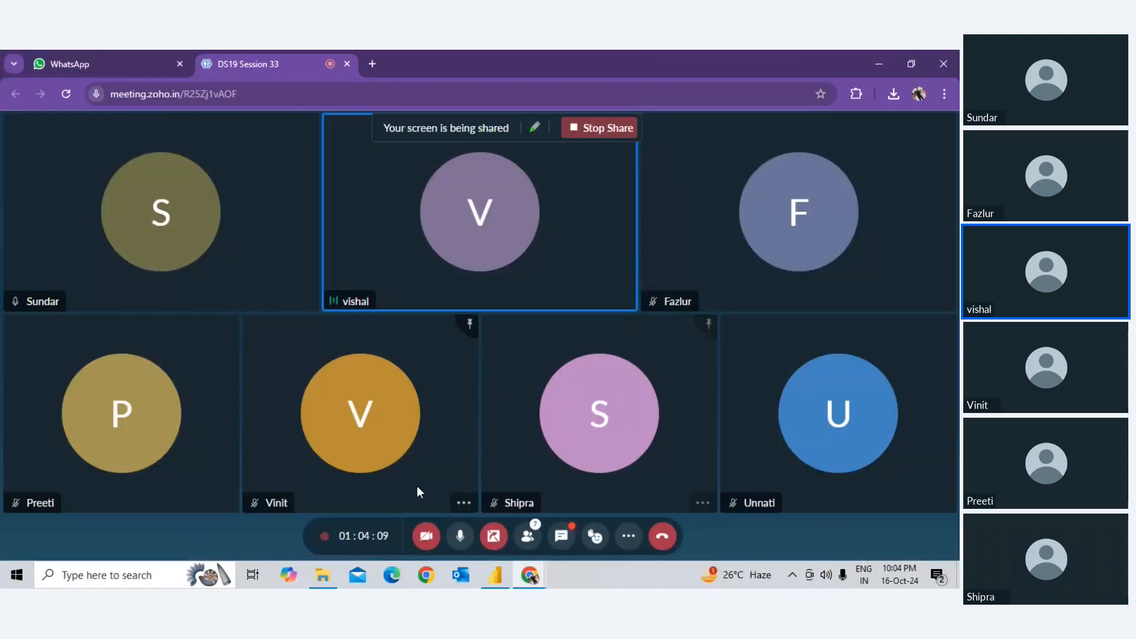
key("alt+Tab")
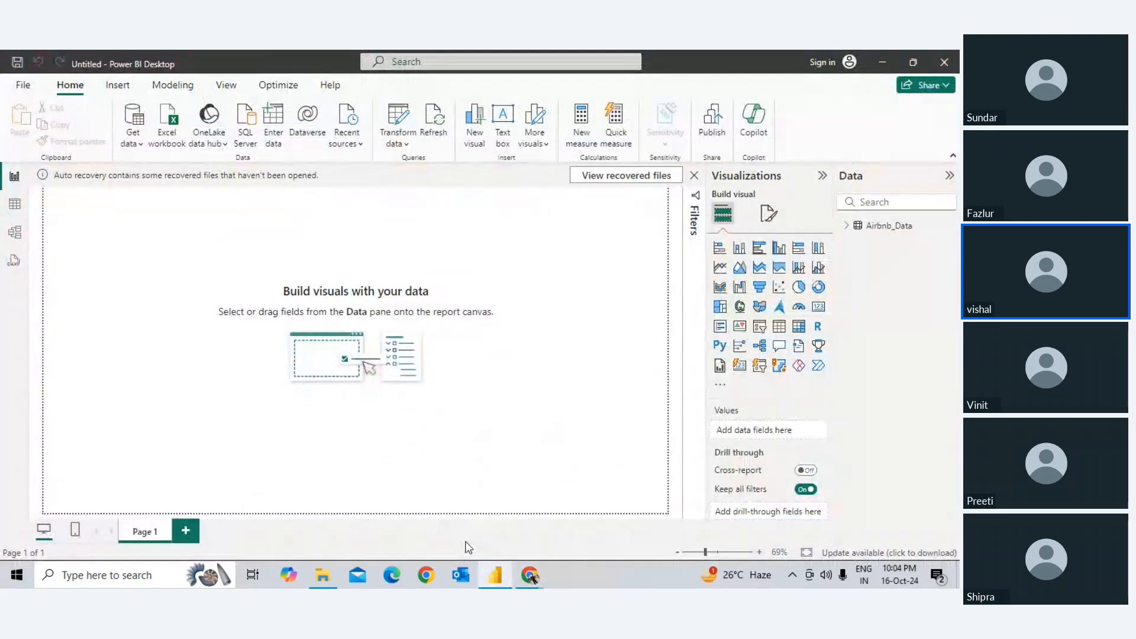
Step: Save the report as a .pbix file named Airbnb_clean_data
left_click(22, 88)
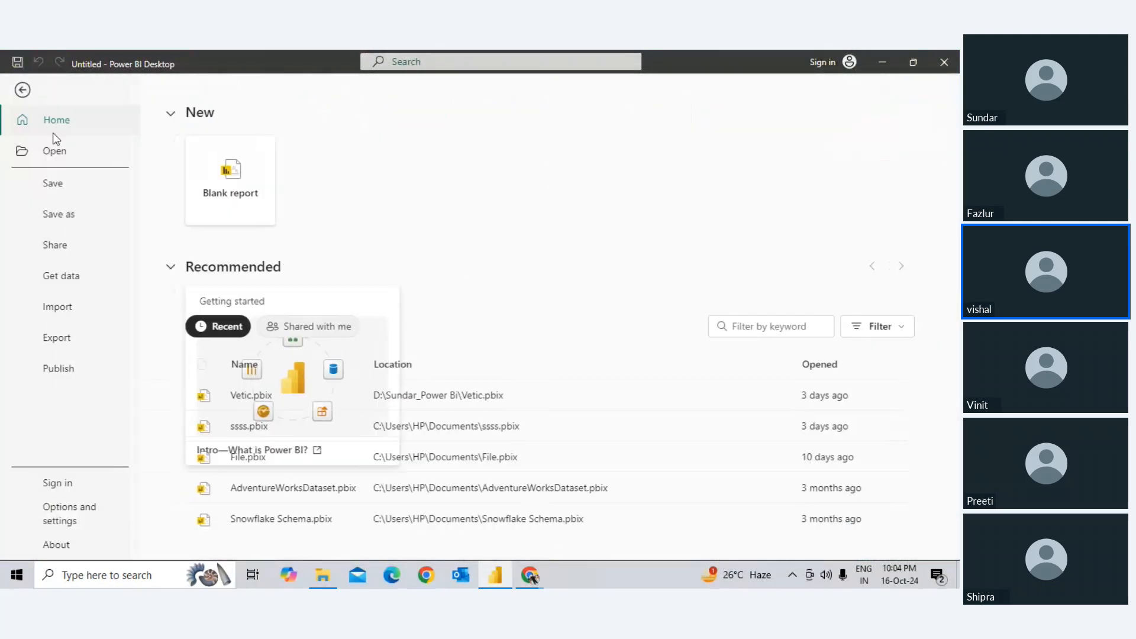
left_click(66, 216)
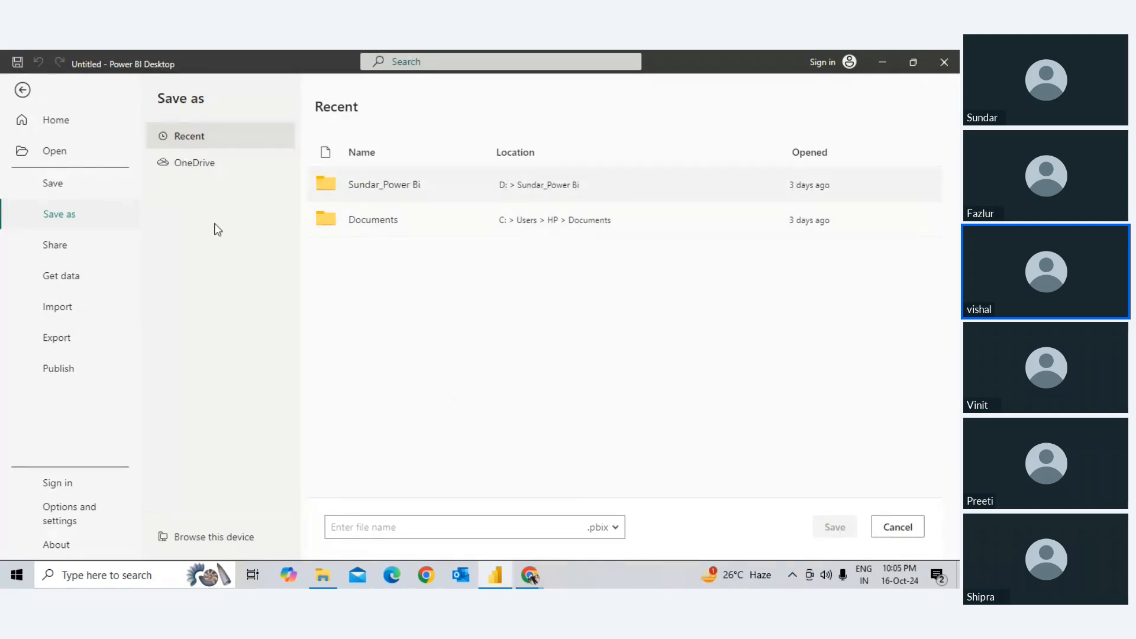
left_click(460, 524)
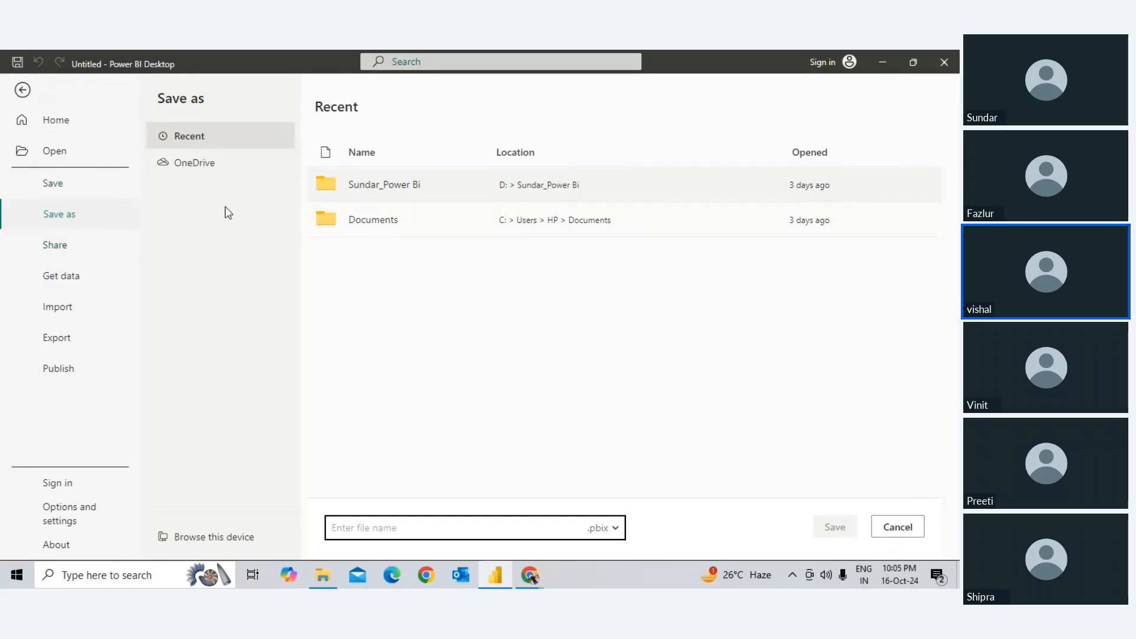
left_click(368, 227)
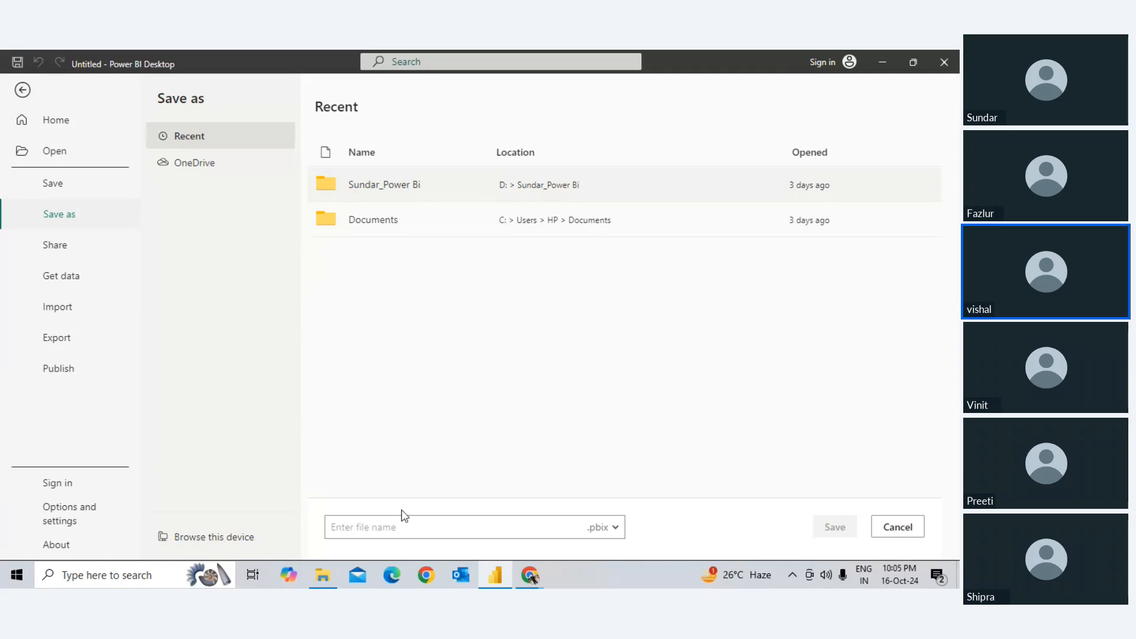
left_click(379, 526)
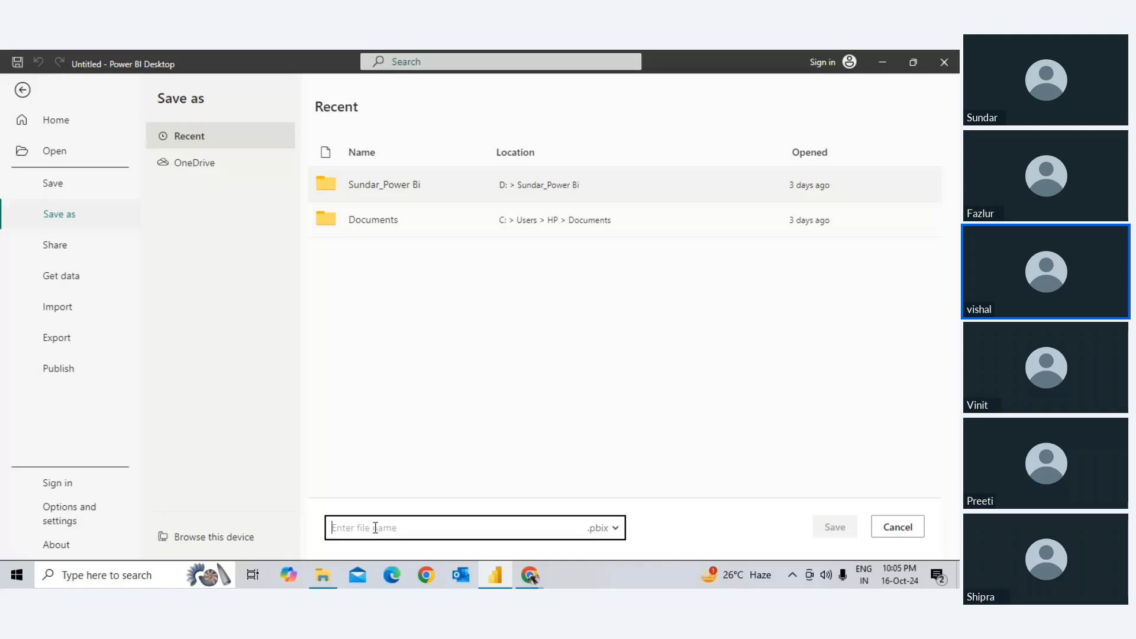
key("alt+Tab")
key("alt+Tab")
left_click(323, 576)
key("alt+Tab")
type("Ai")
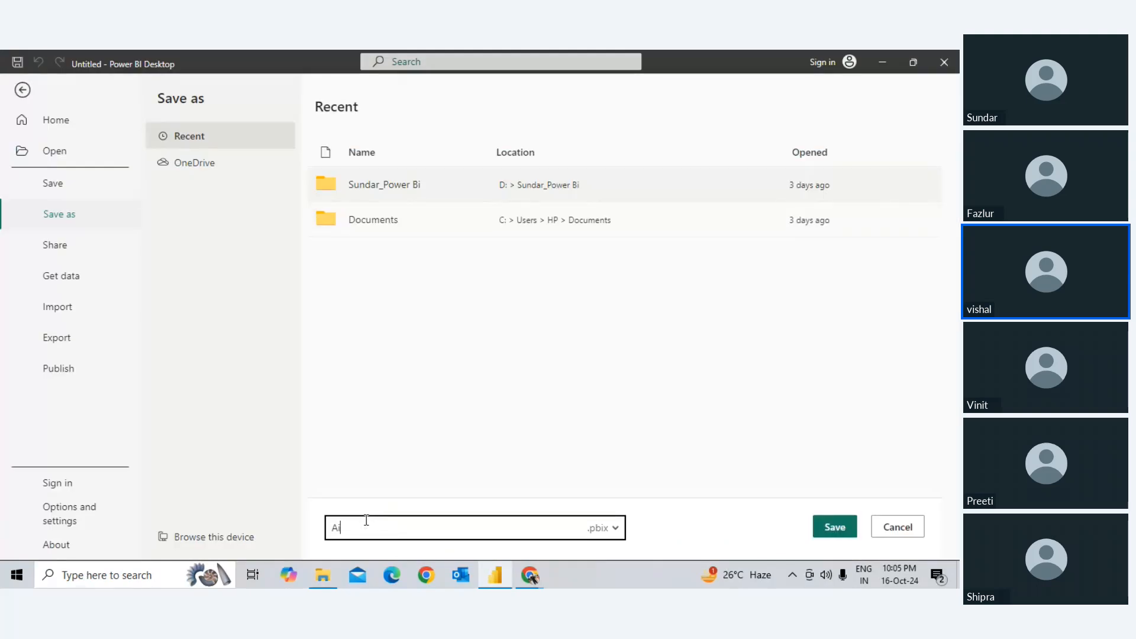
type("rbnb_clean_data")
left_click(831, 528)
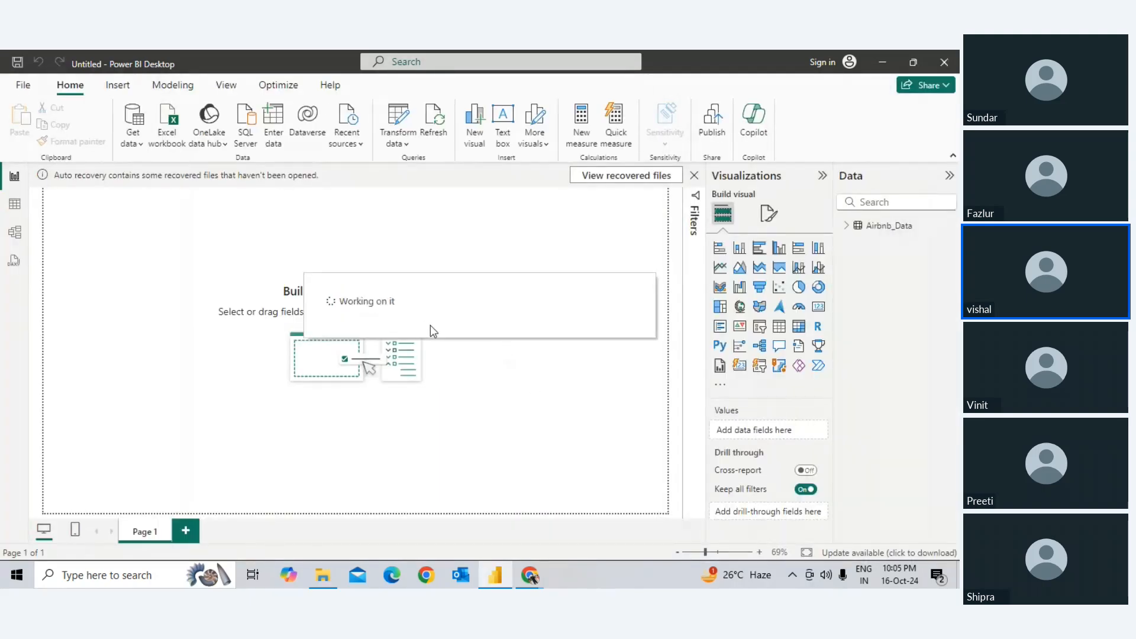
Step: Locate the saved Airbnb_clean_data file in the Power BI folder on the Official Disk (D:) drive using File Explorer
key("alt+Tab")
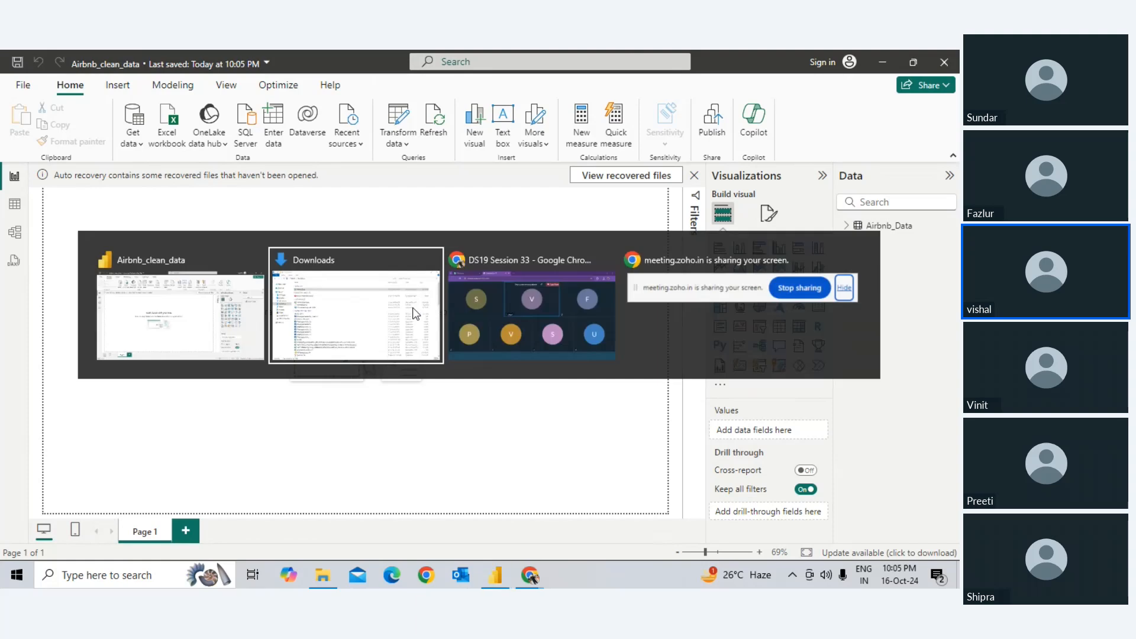
key("alt+Tab")
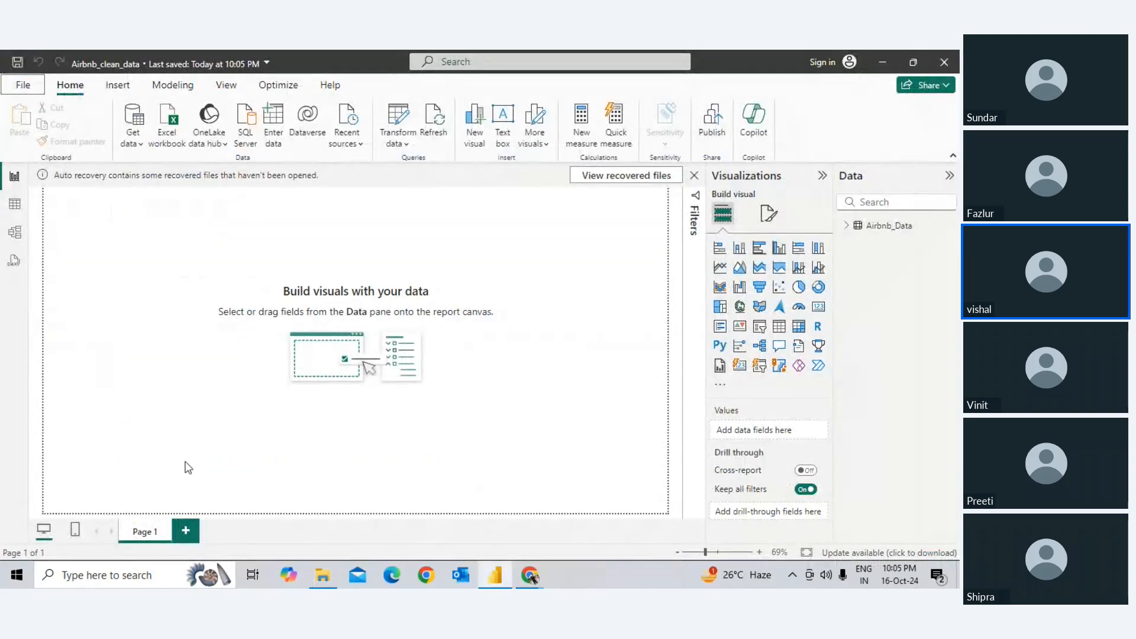
key("super+d")
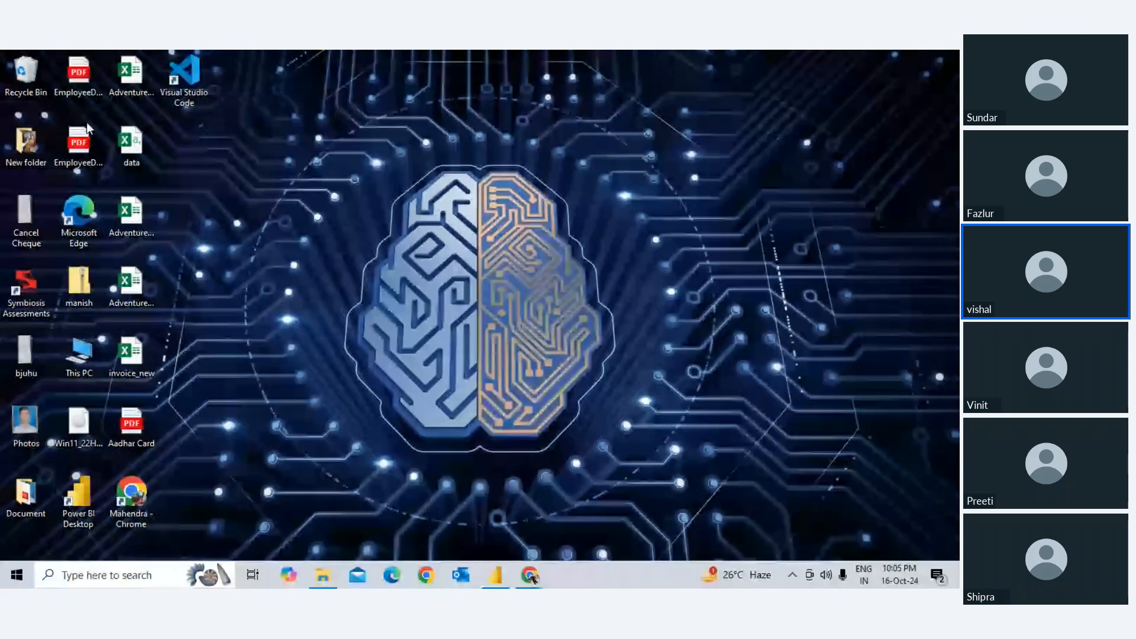
double_click(79, 354)
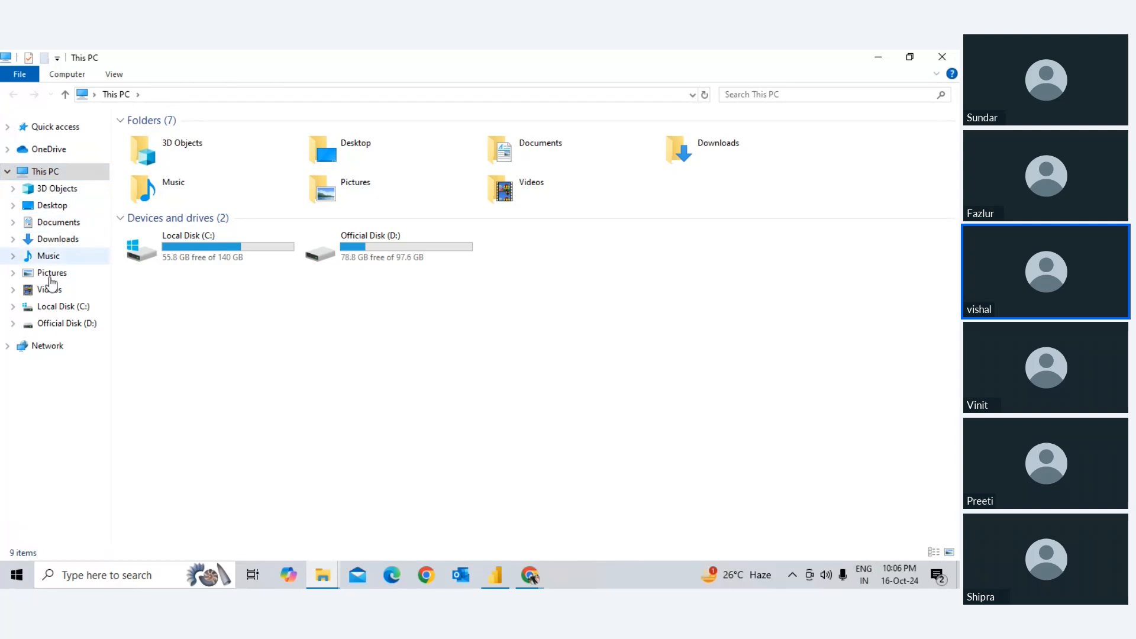
double_click(374, 254)
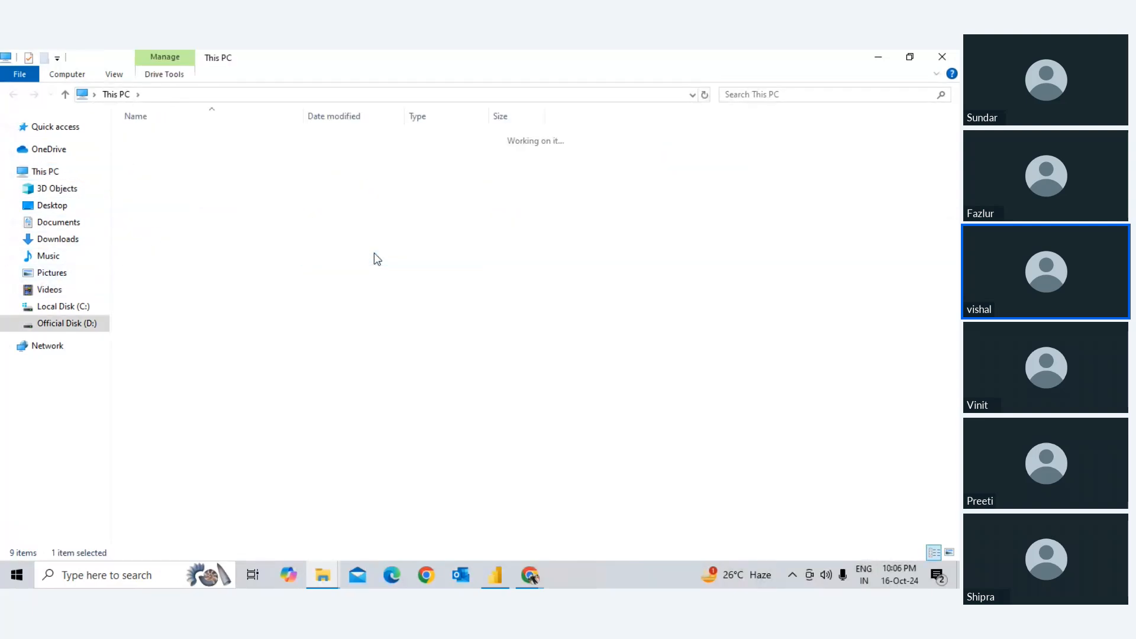
double_click(166, 213)
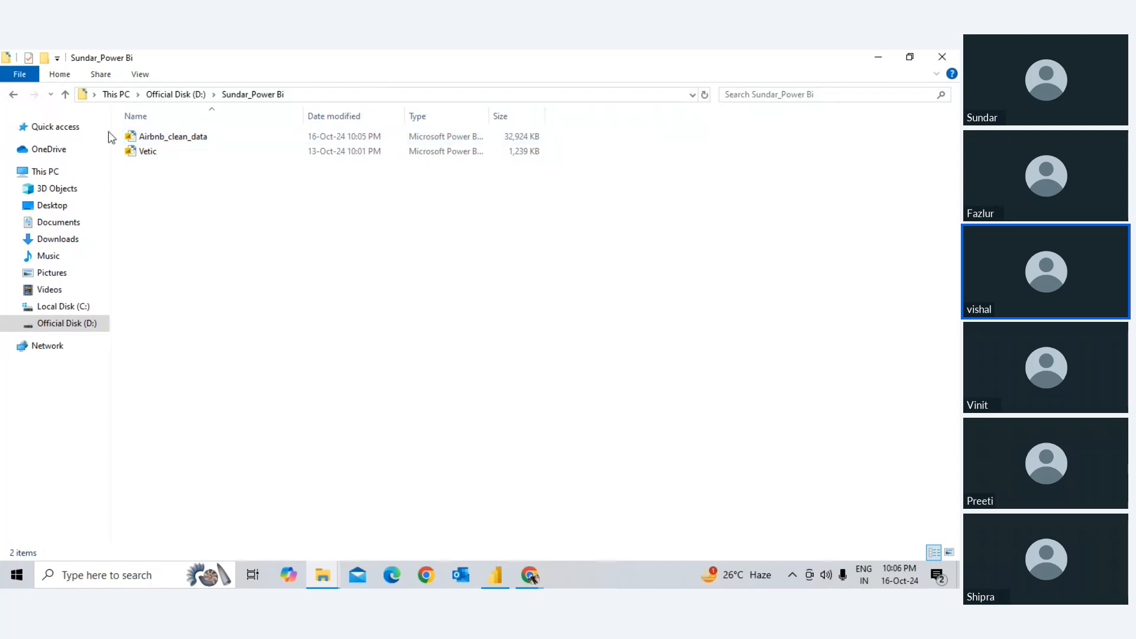
left_click(66, 95)
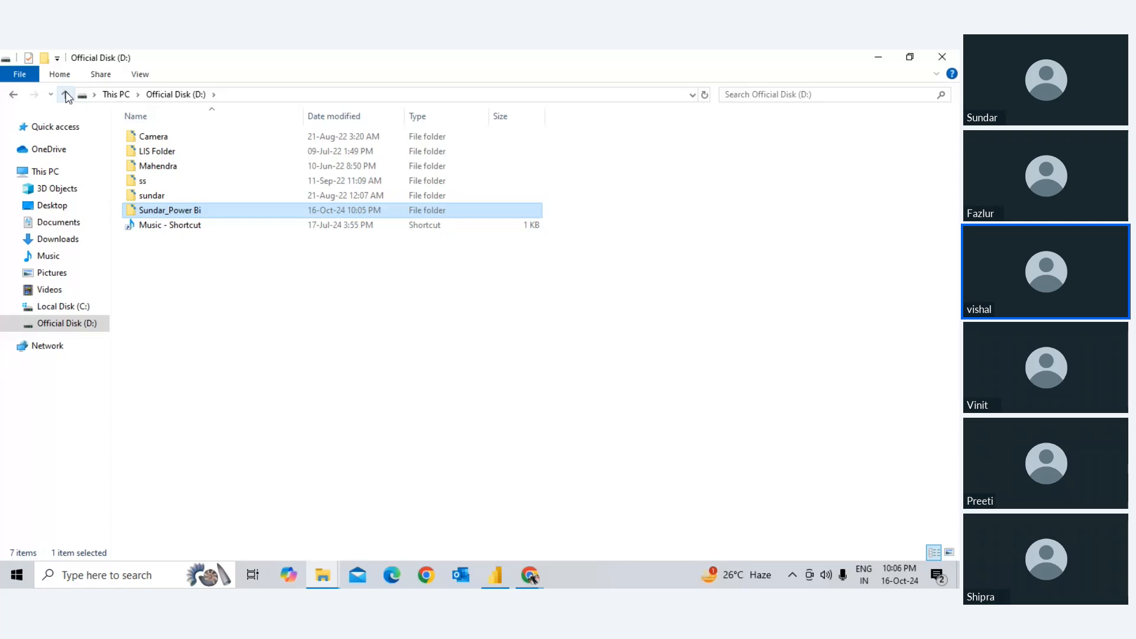
left_click(65, 95)
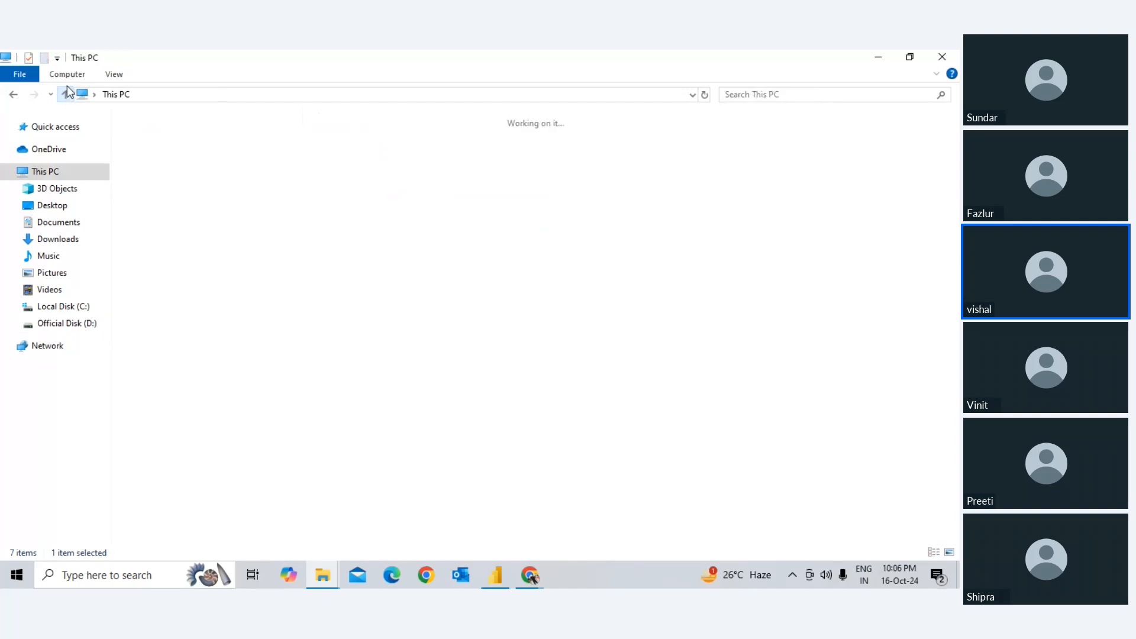
Step: Return to the Airbnb_clean_data report in Power BI Desktop and expand the Airbnb_Data table to examine its fields
left_click(495, 574)
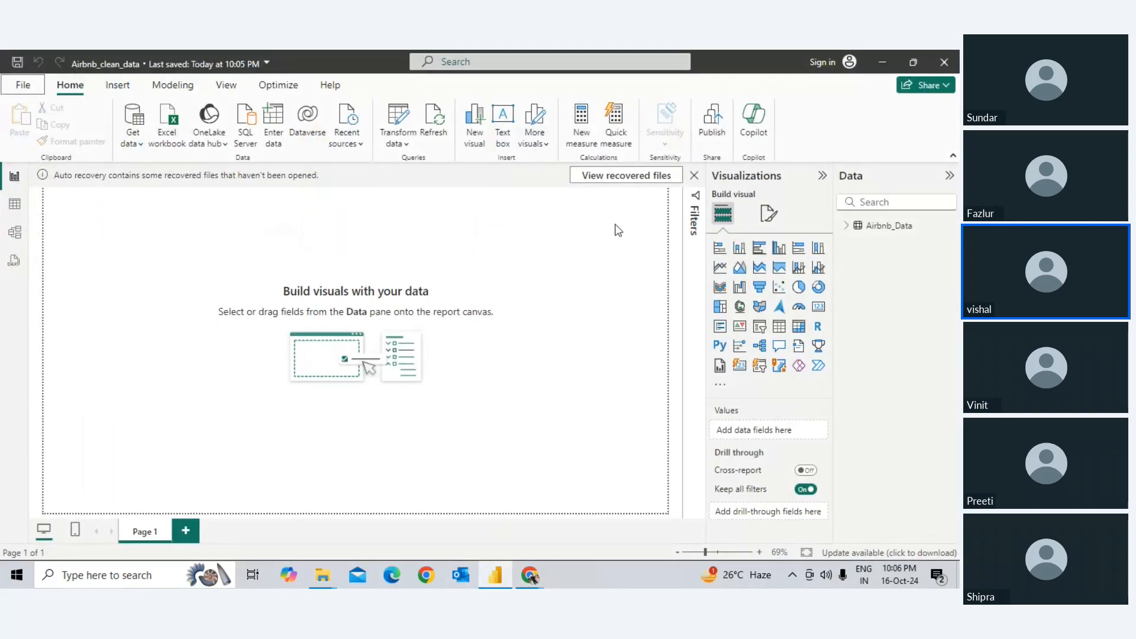
left_click(847, 226)
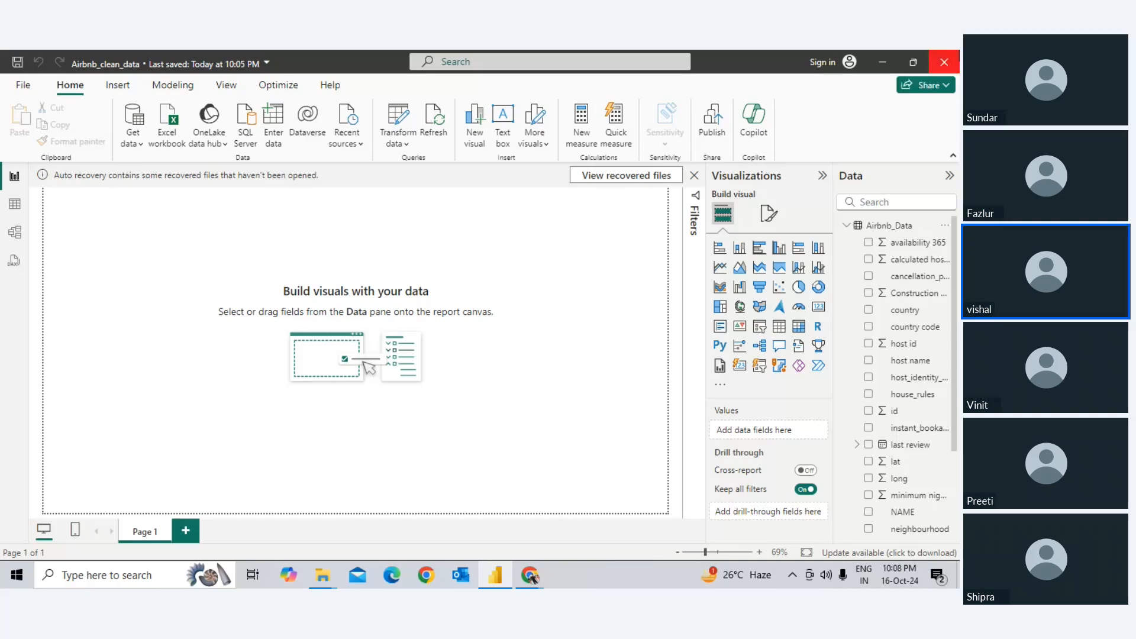
Step: Switch to the Zoho meeting window in Chrome and leave the meeting
key("alt+Tab")
key("alt+Tab")
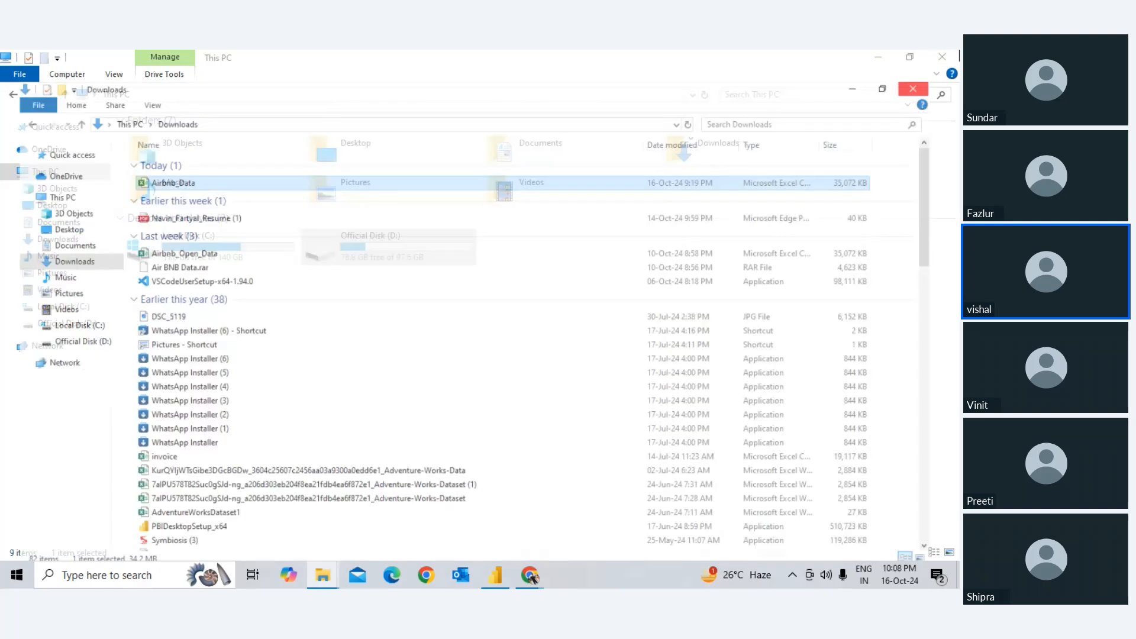
key("alt+Tab")
key("alt+Tab")
key("alt+Tab")
key("alt+Tab")
key("alt+Tab")
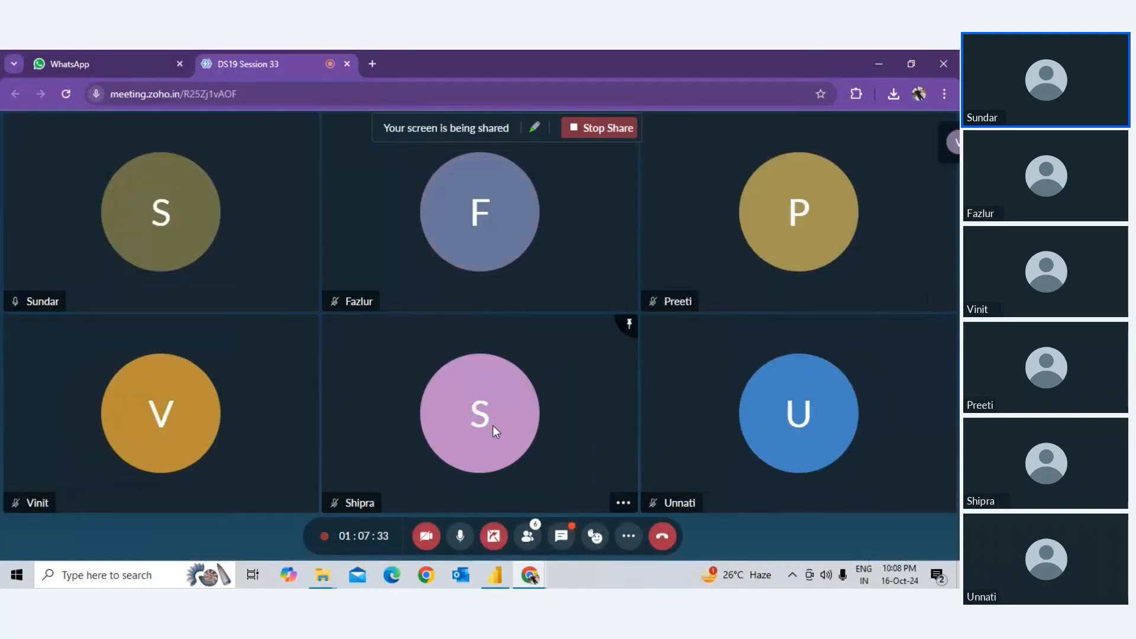
left_click(666, 535)
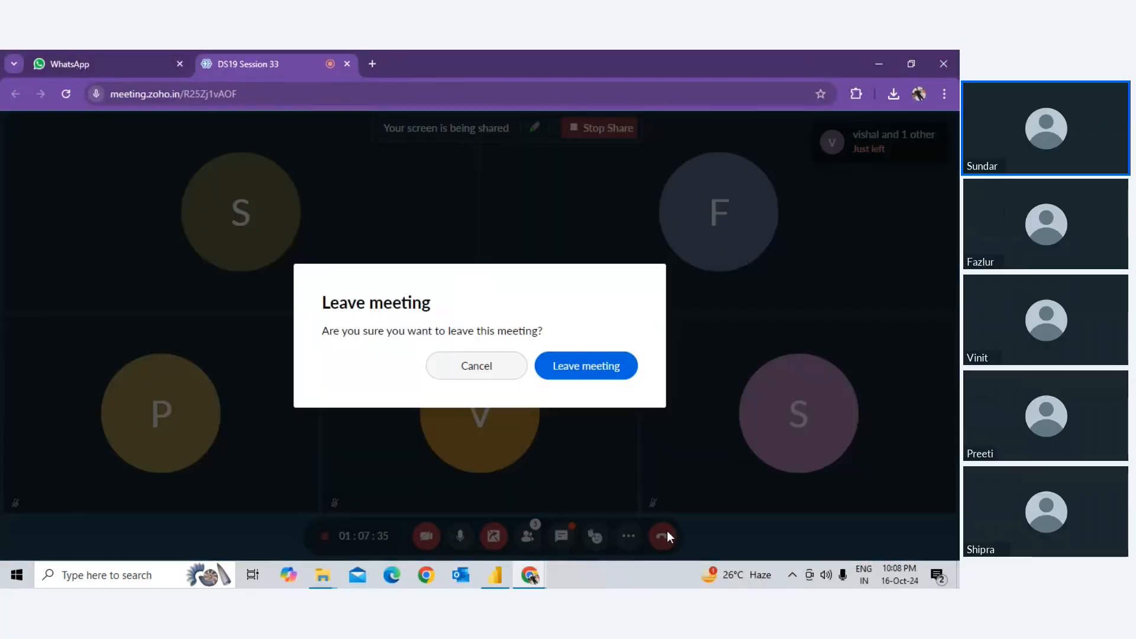